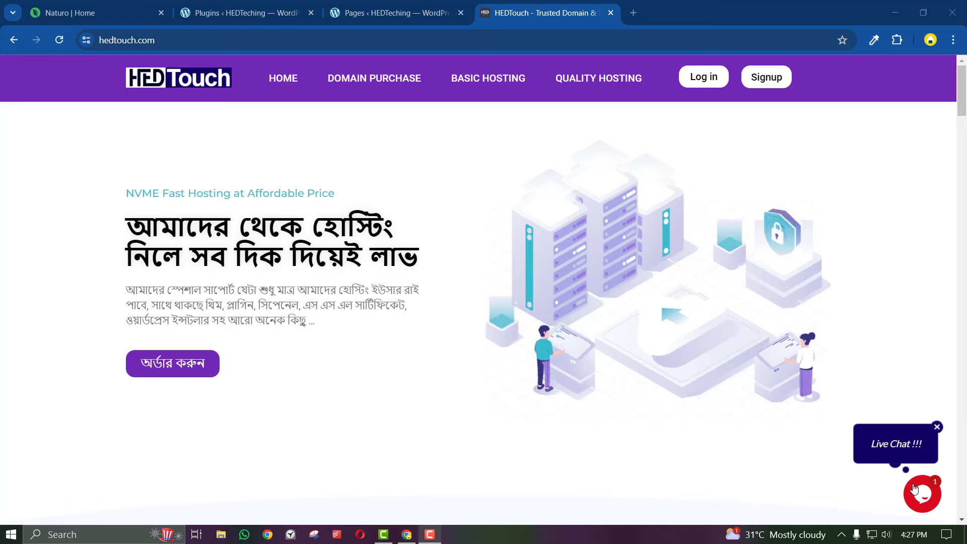
Open the Quality Hosting plans in the HEDTouch store
scroll(916, 489, down, 15)
scroll(915, 489, up, 2)
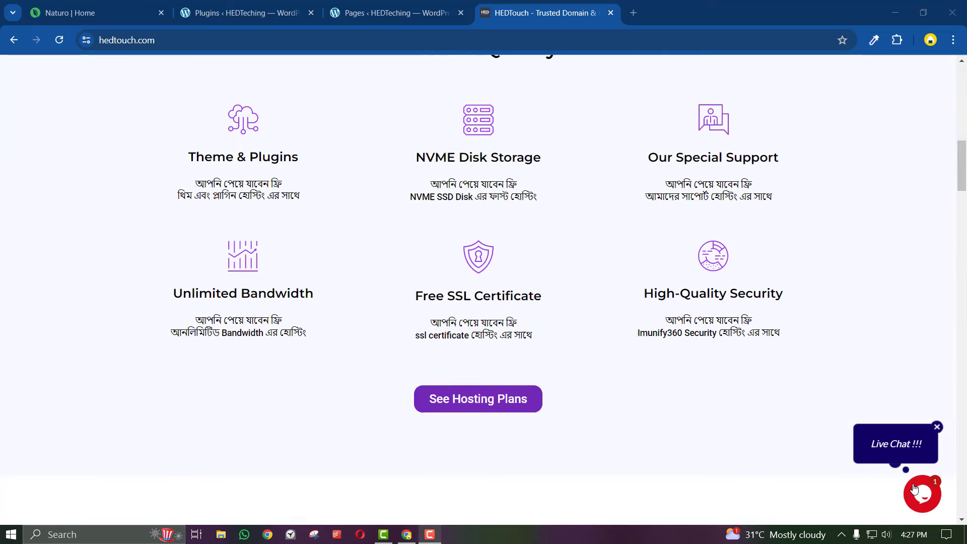
scroll(916, 490, up, 1)
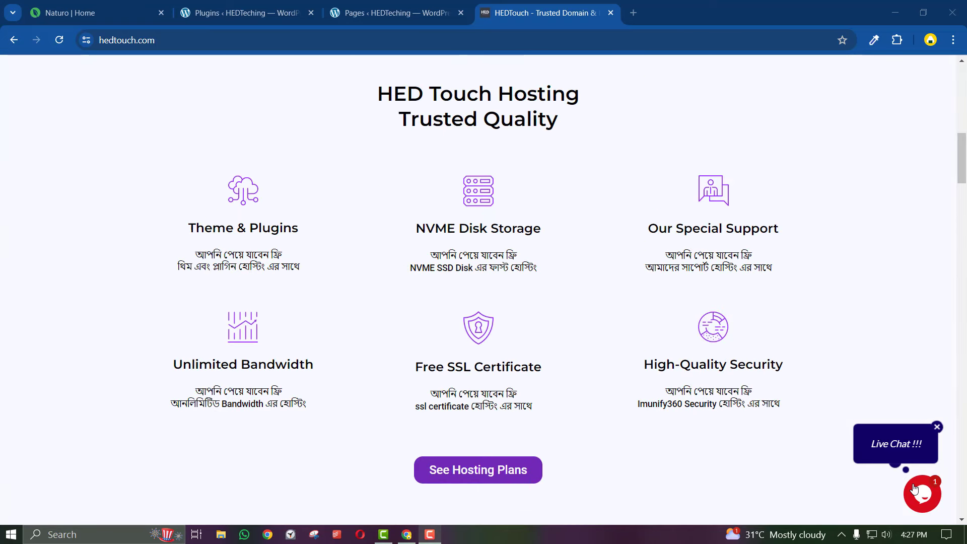
scroll(916, 490, down, 14)
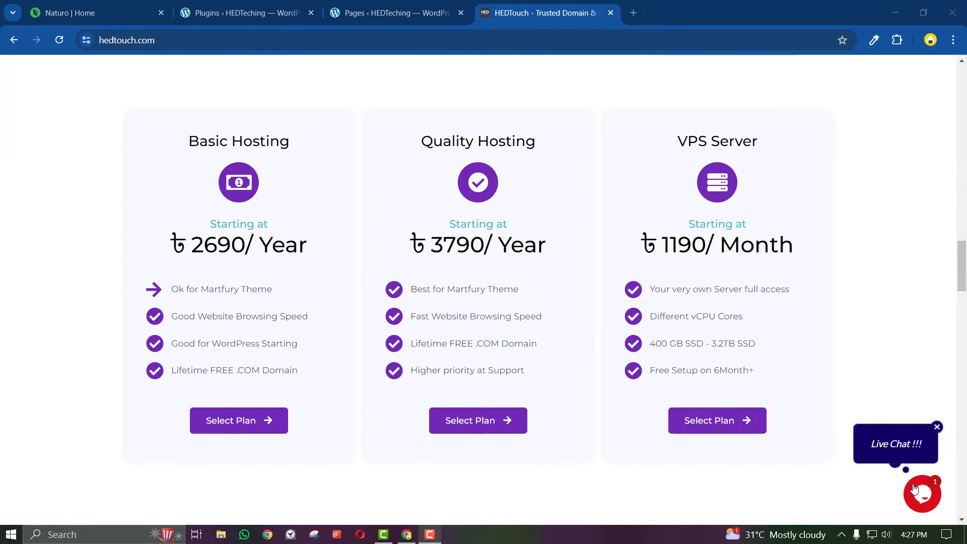
scroll(916, 490, up, 15)
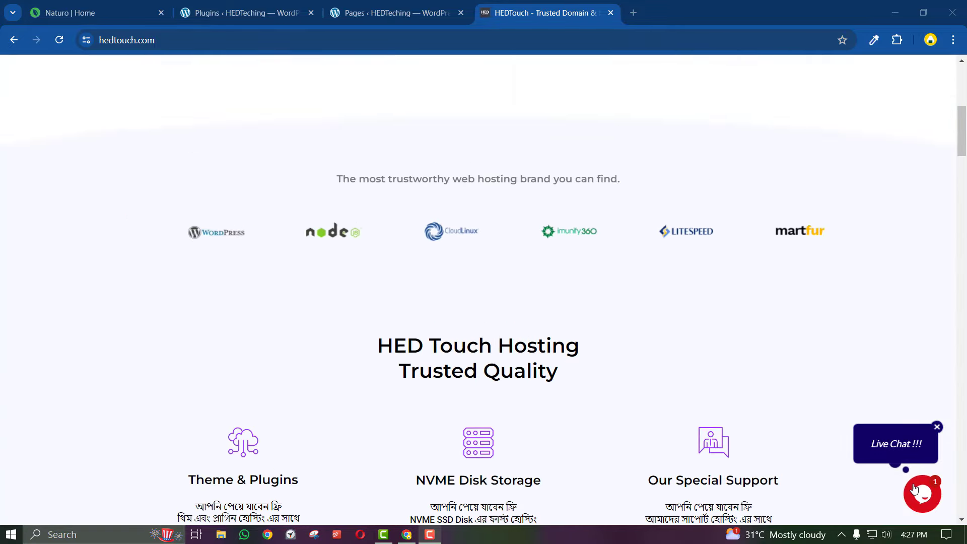
scroll(916, 489, up, 5)
scroll(916, 490, down, 14)
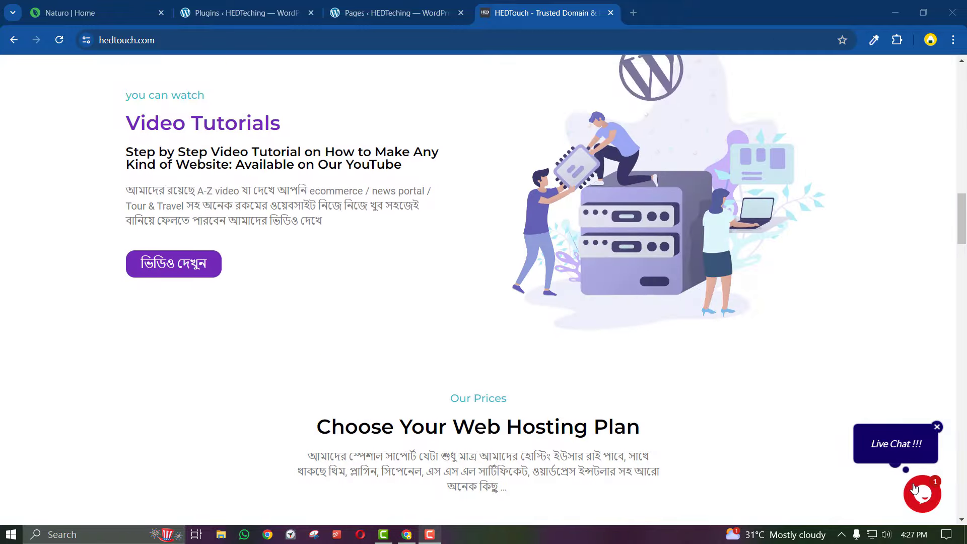
scroll(916, 490, down, 12)
scroll(916, 490, up, 3)
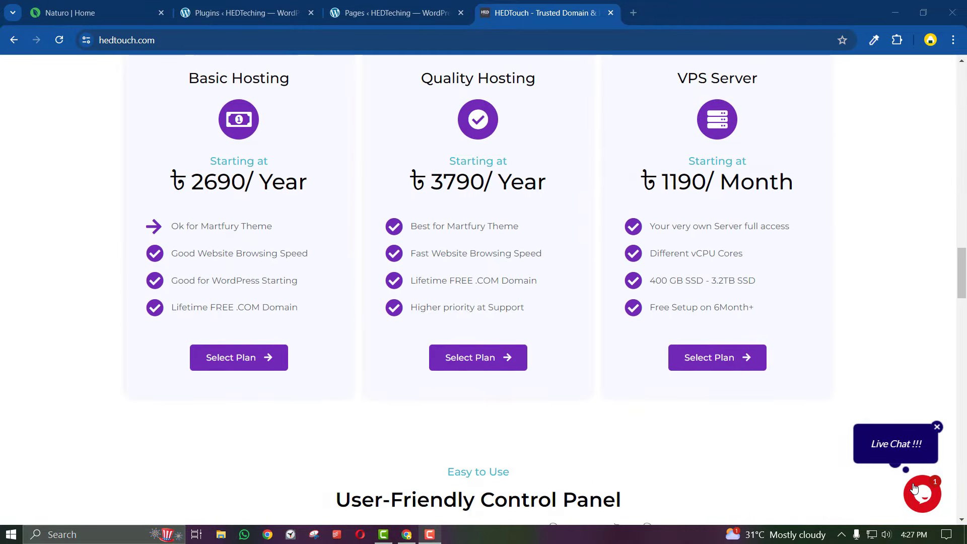
scroll(915, 490, up, 1)
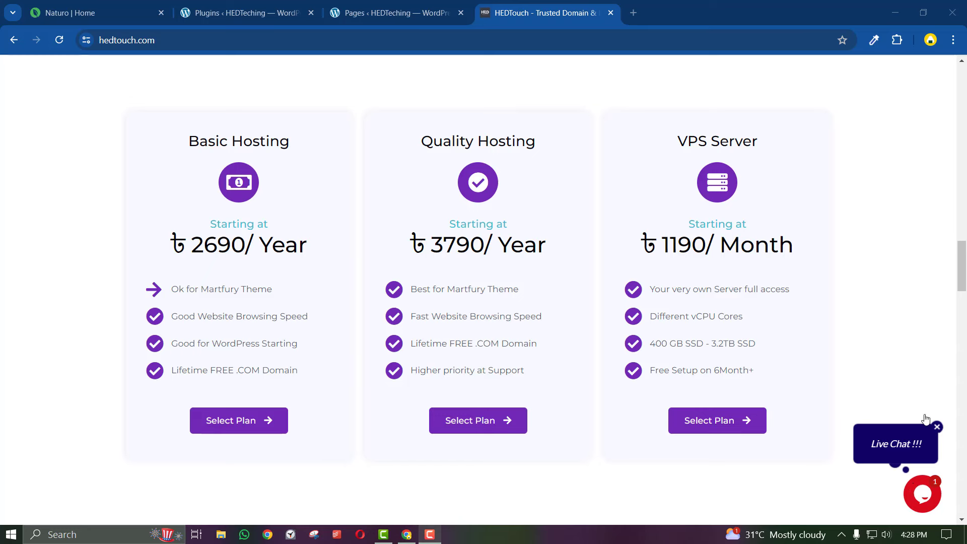
click(486, 427)
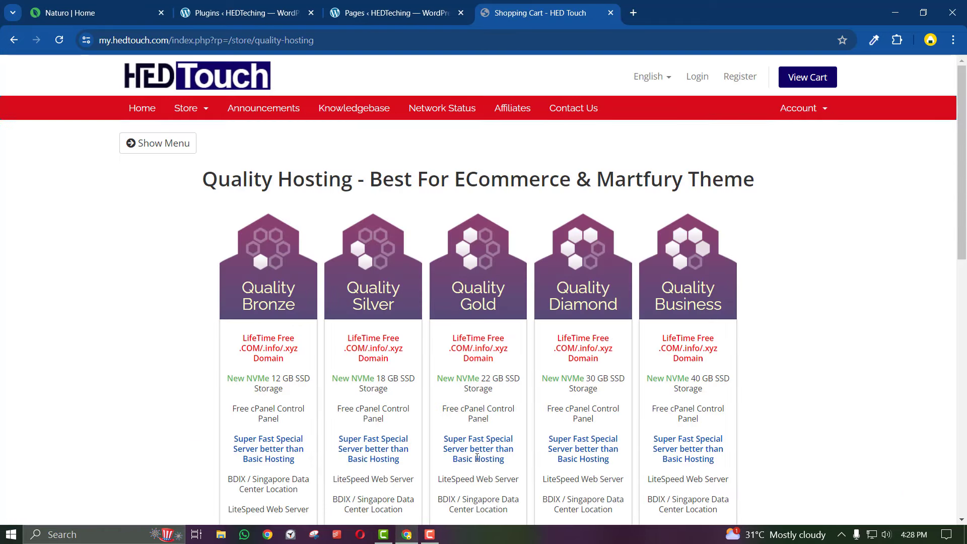
Switch to the Ecommerce Special category and scroll to the Fresher, GrowBig and Business Order Now buttons
click(191, 151)
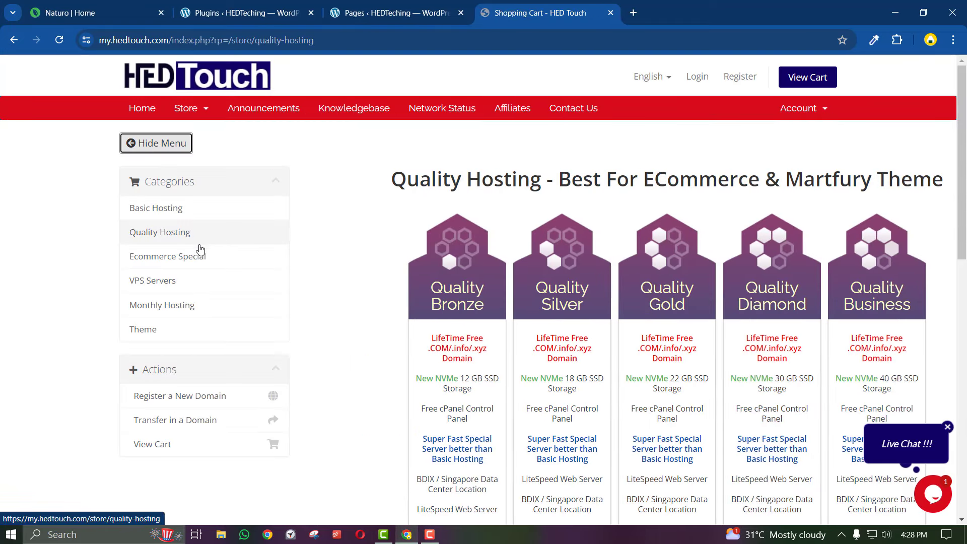
click(178, 257)
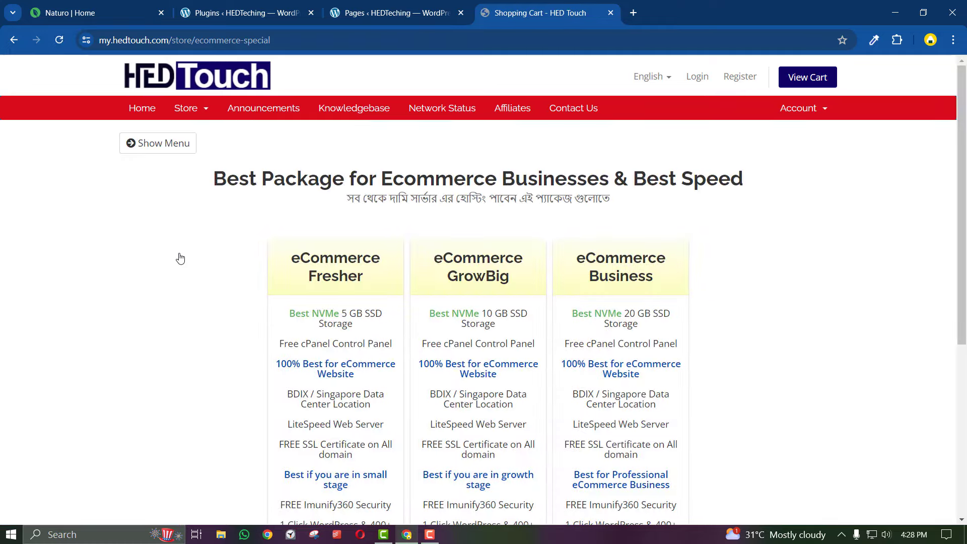
click(161, 143)
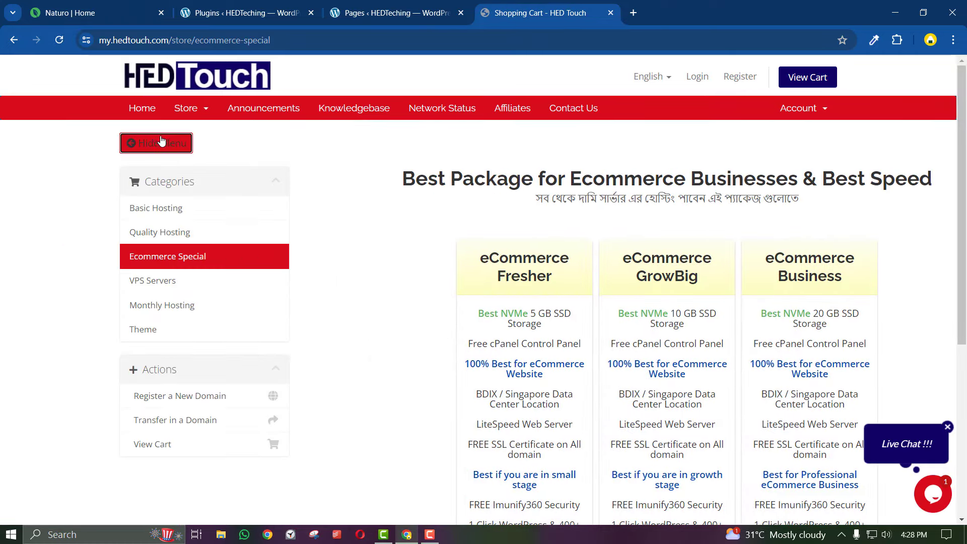
click(161, 142)
scroll(345, 338, down, 4)
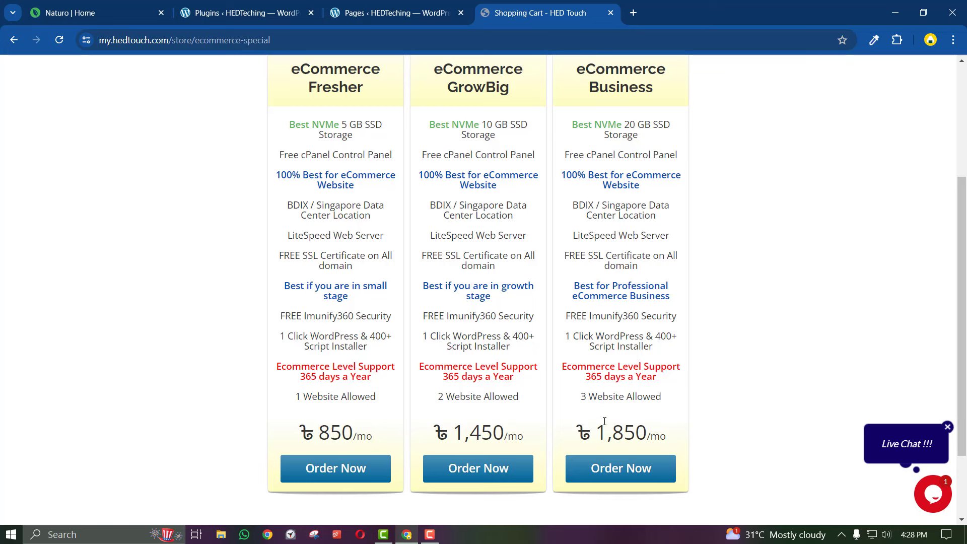
scroll(604, 420, up, 4)
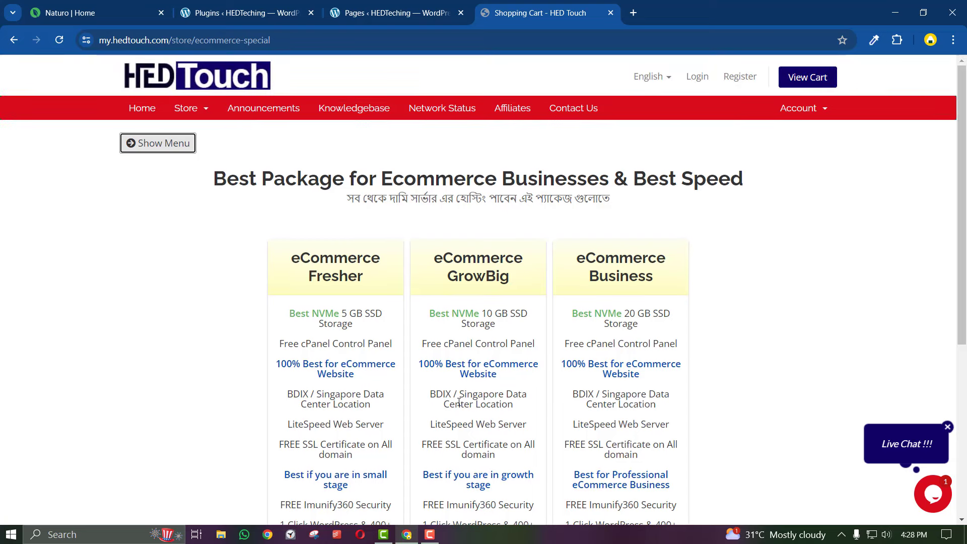
scroll(459, 402, down, 3)
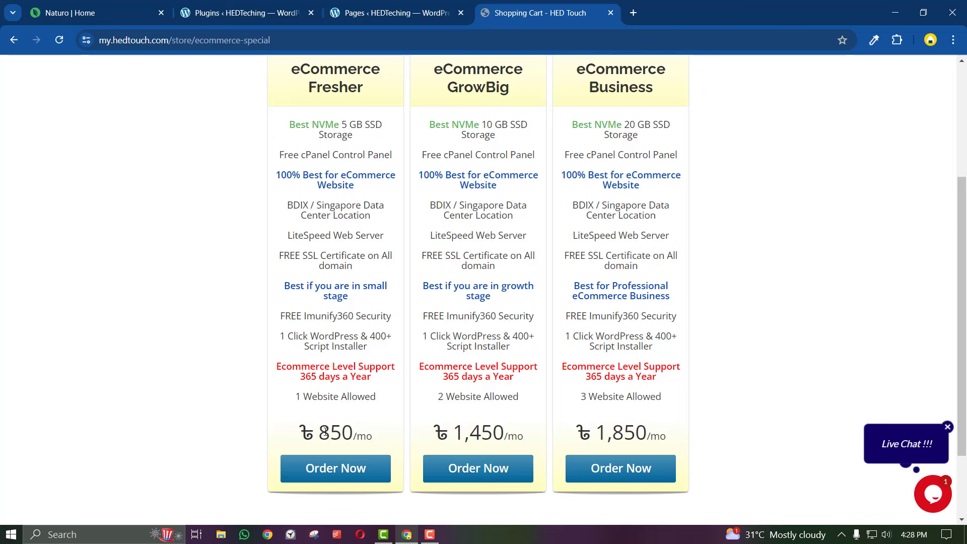
scroll(325, 432, down, 2)
scroll(326, 432, up, 3)
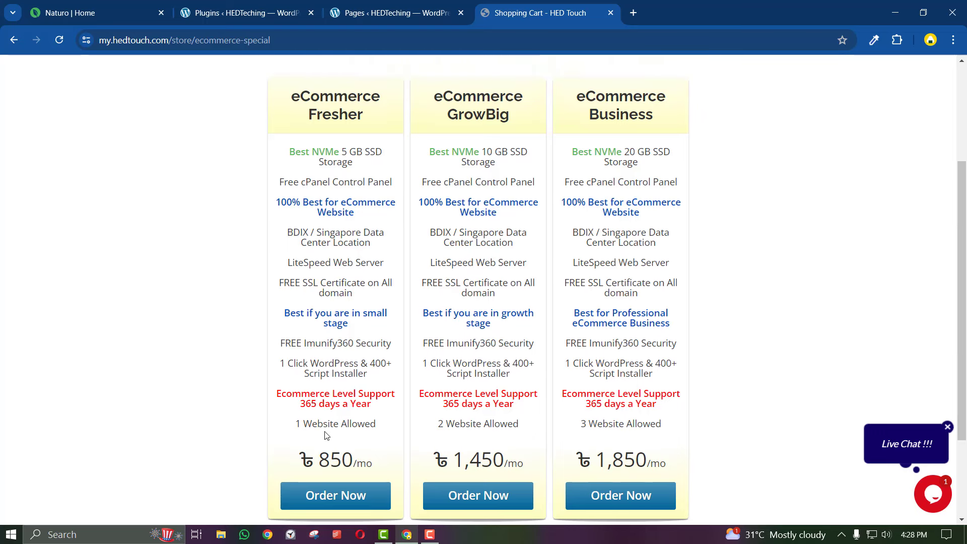
scroll(325, 434, up, 3)
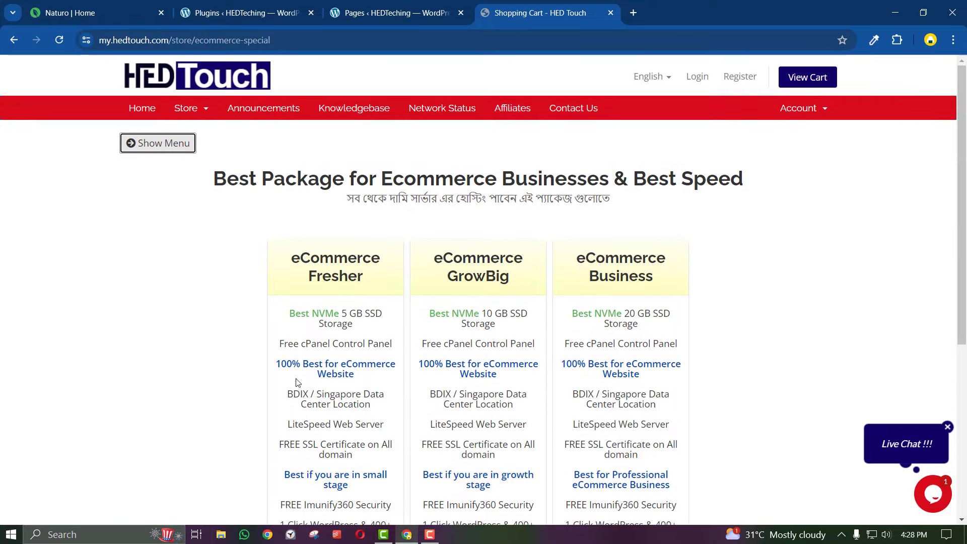
scroll(331, 407, down, 5)
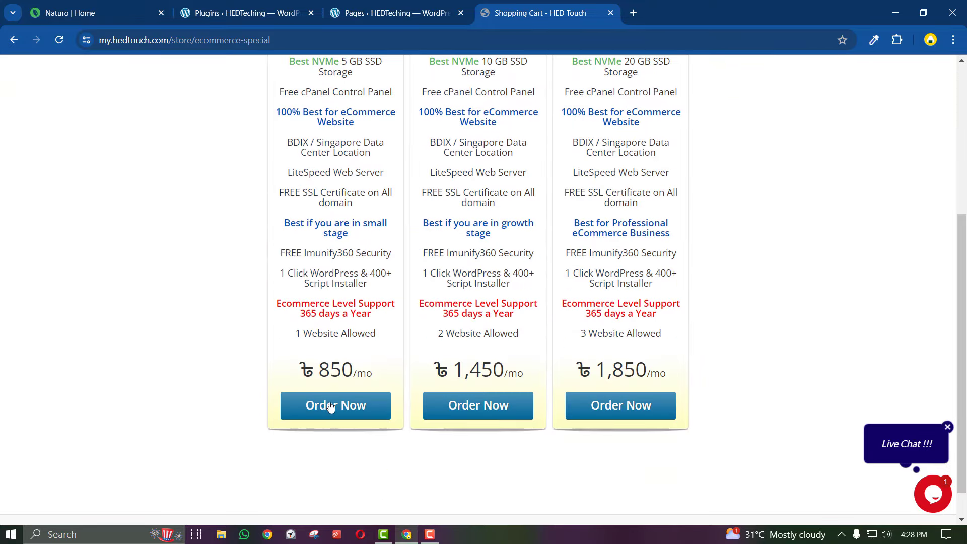
click(331, 407)
click(463, 225)
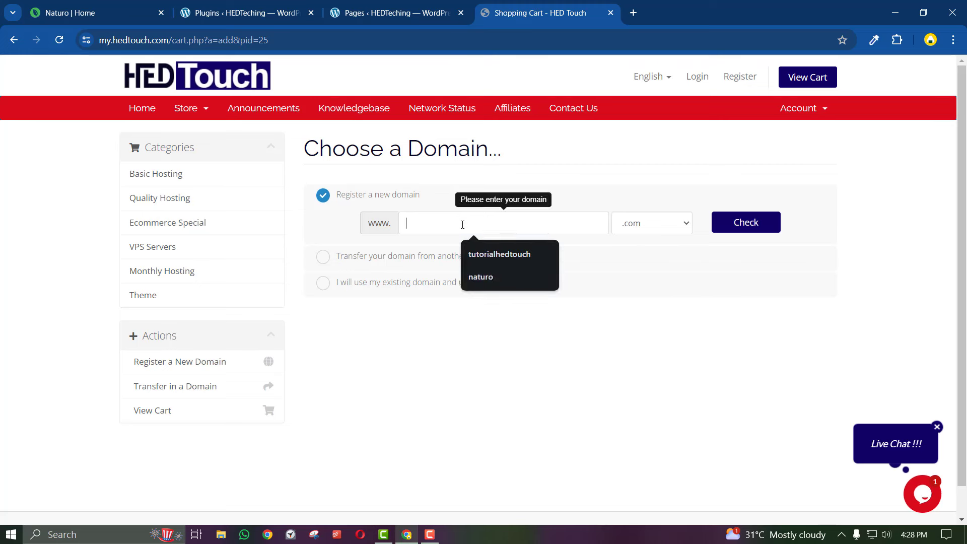
click(499, 255)
click(728, 219)
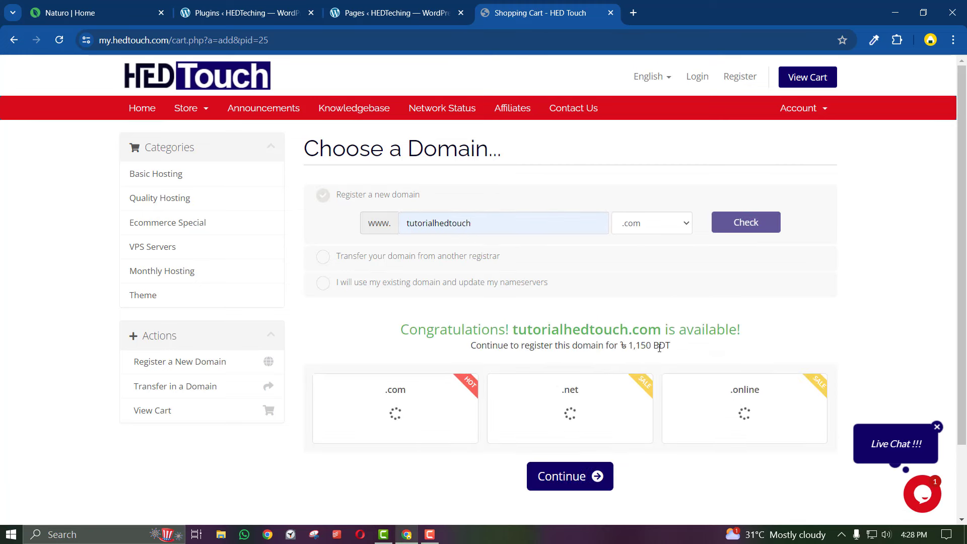
drag(651, 346, 571, 326)
click(569, 327)
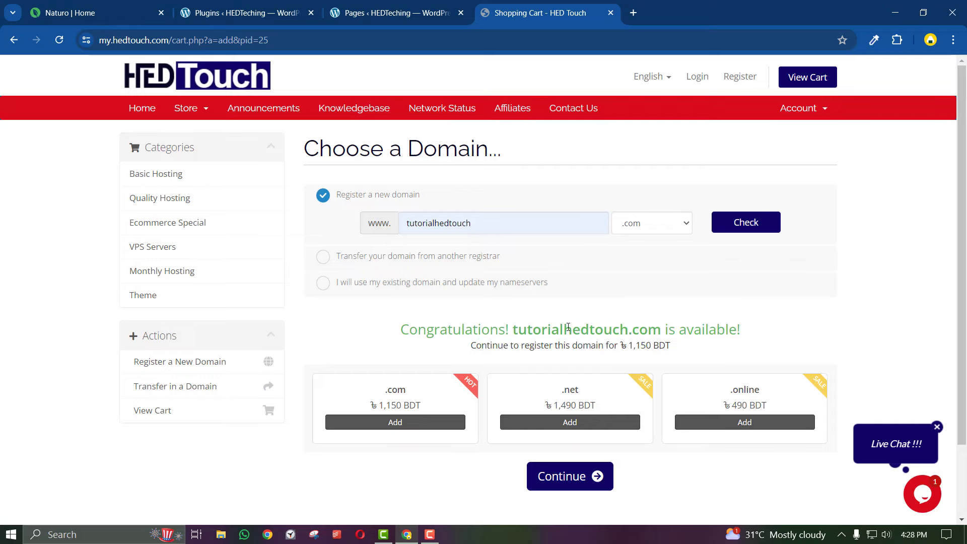
key(alt+Left)
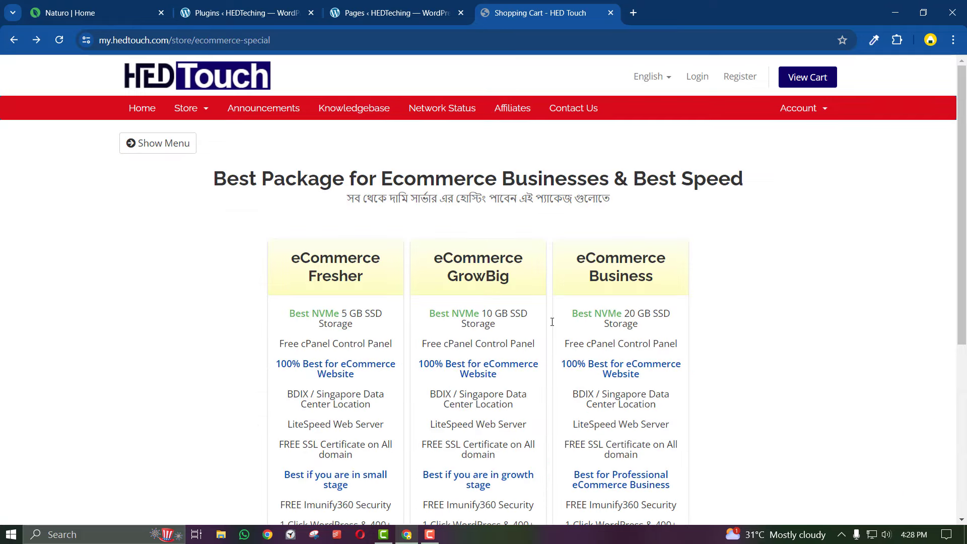
Scroll the Ecommerce Special plans and highlight GrowBig's ৳1,450/mo price
scroll(549, 327, down, 5)
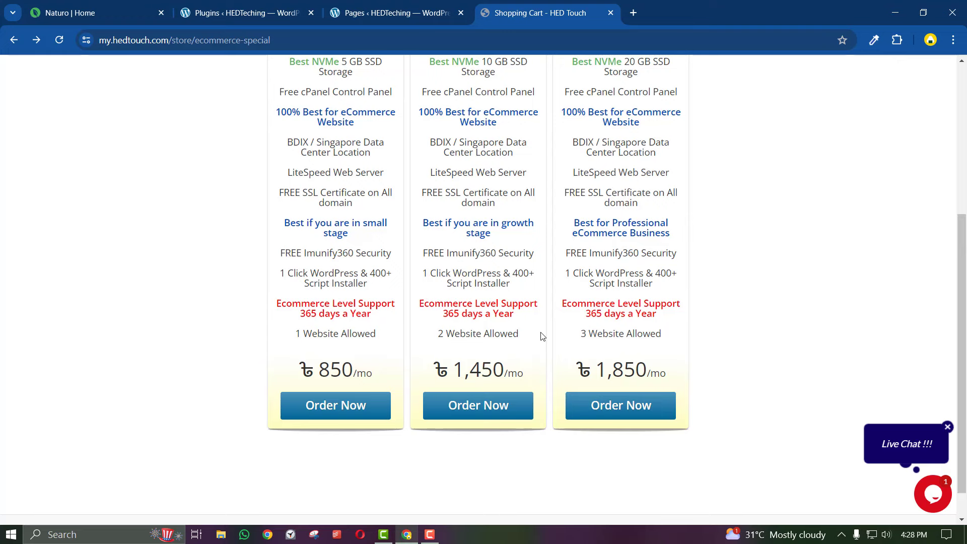
scroll(524, 350, up, 3)
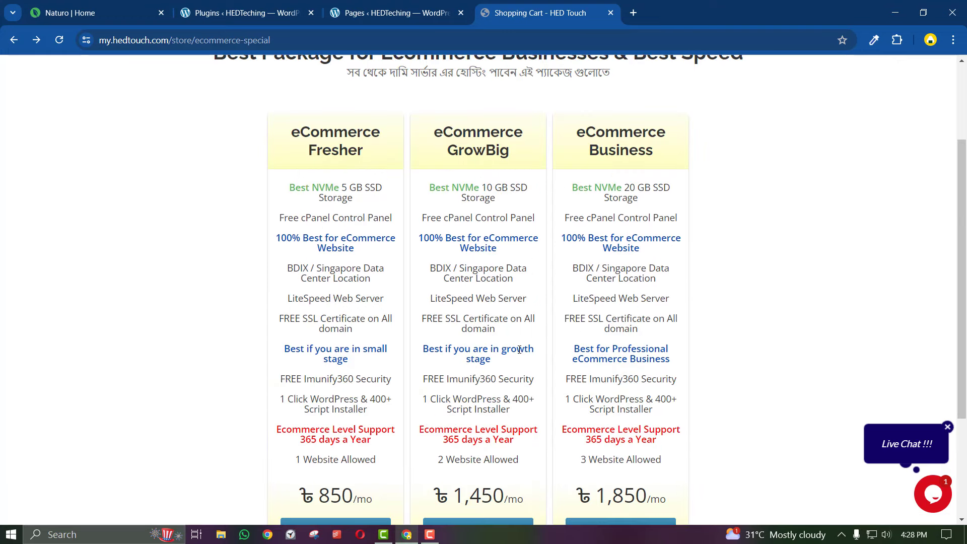
scroll(519, 349, up, 2)
scroll(414, 393, down, 6)
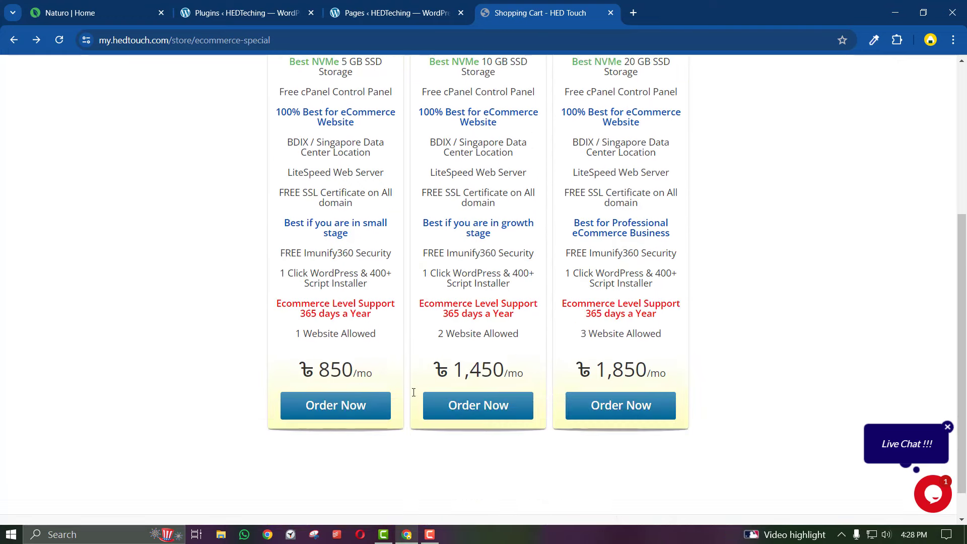
scroll(497, 367, up, 5)
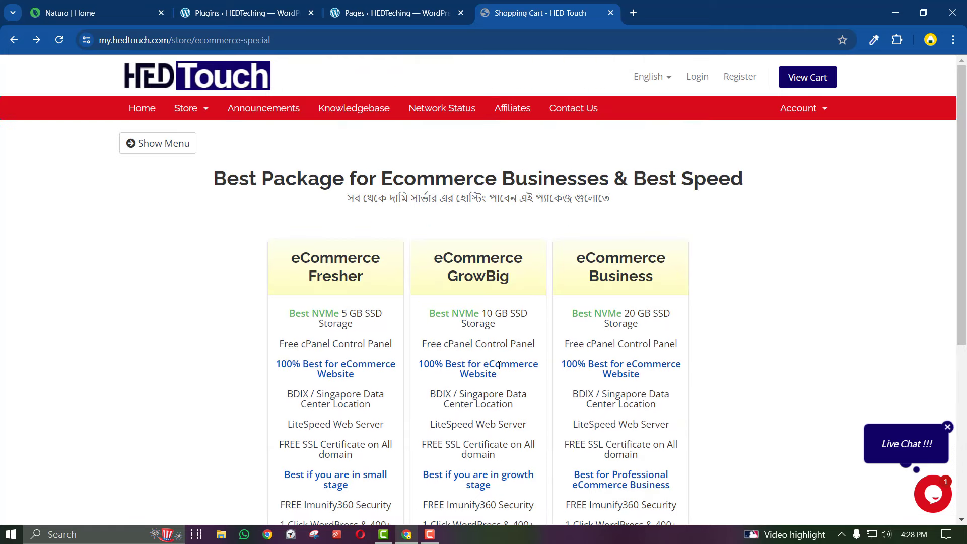
scroll(499, 366, down, 4)
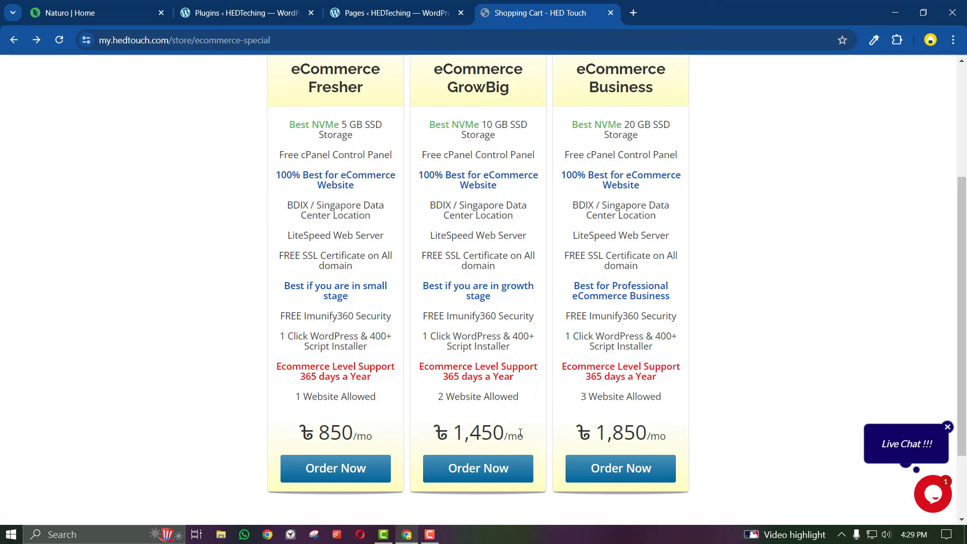
drag(524, 433, 446, 439)
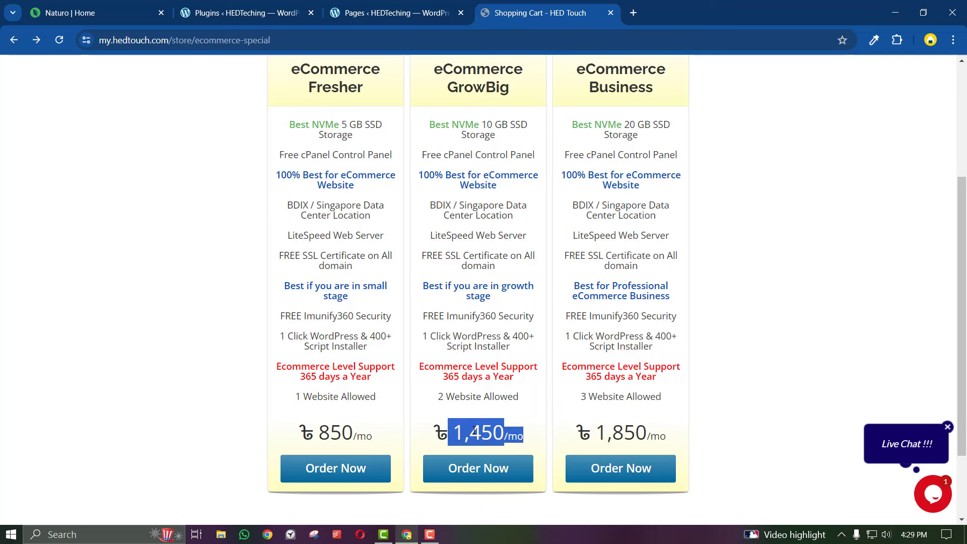
scroll(474, 432, up, 4)
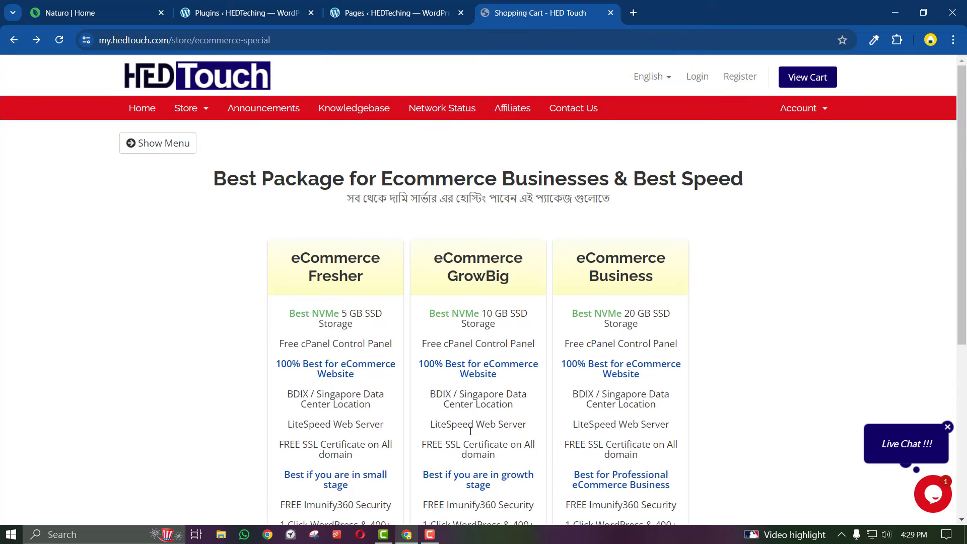
Reveal the store category list and scroll back to the top of the page
click(187, 147)
scroll(496, 479, down, 3)
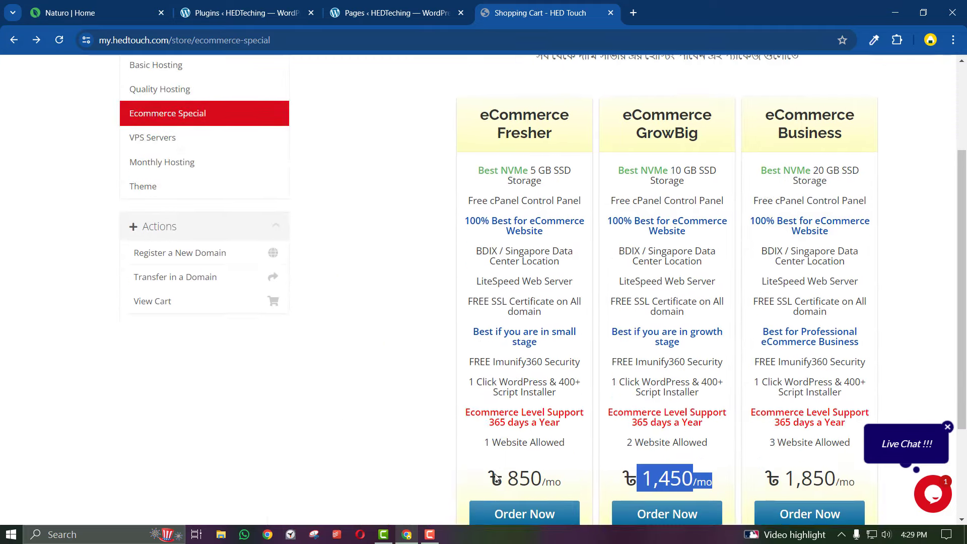
scroll(495, 478, down, 2)
scroll(495, 479, up, 4)
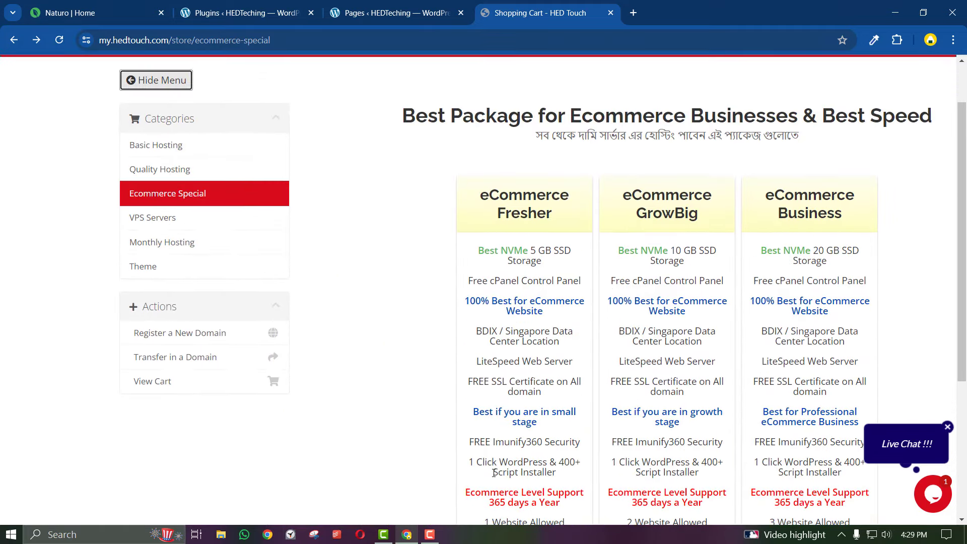
scroll(493, 474, down, 2)
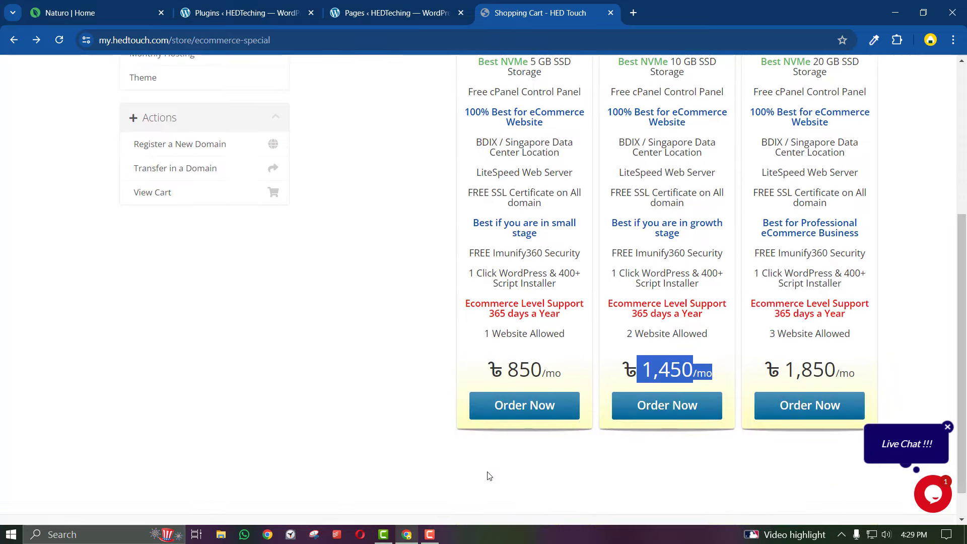
scroll(488, 475, up, 2)
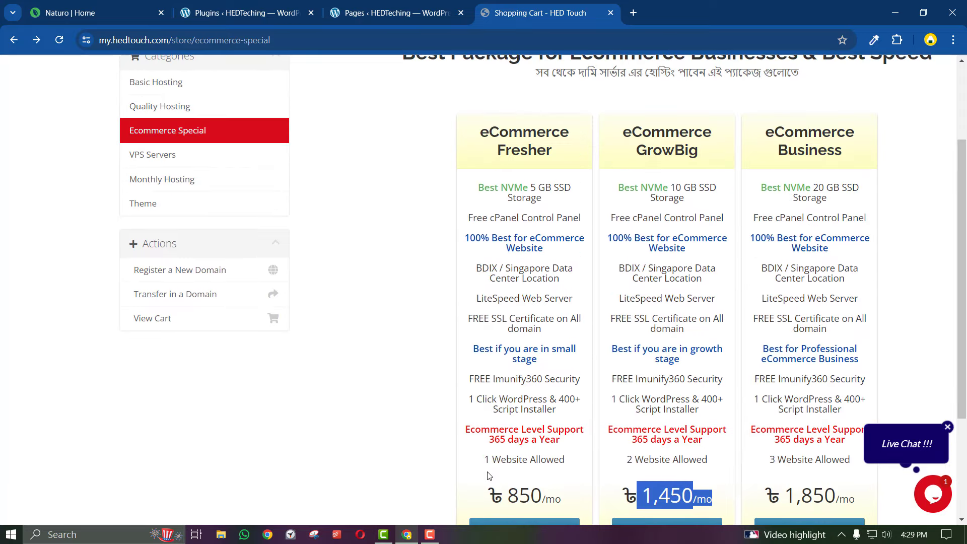
scroll(488, 476, up, 2)
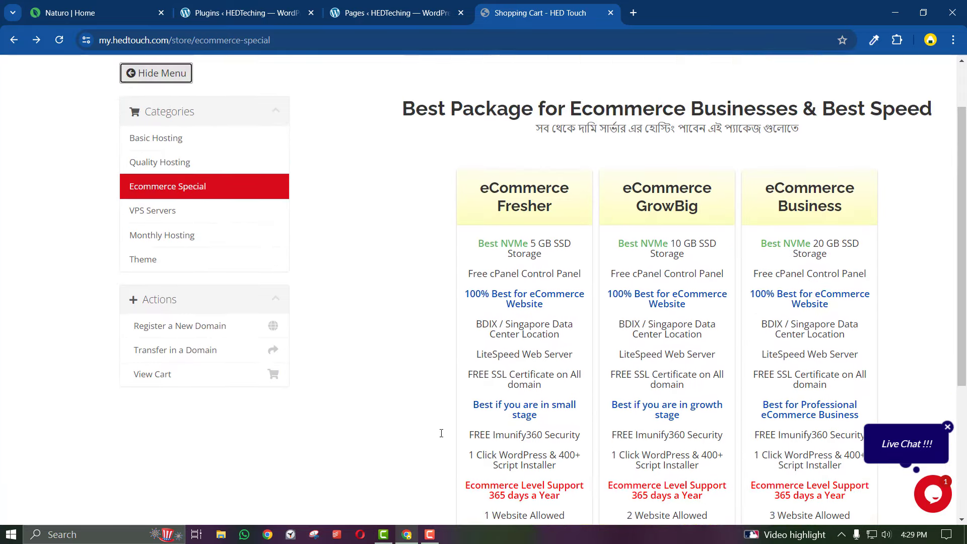
Open the Quality Hosting category and reload its plans page
click(163, 167)
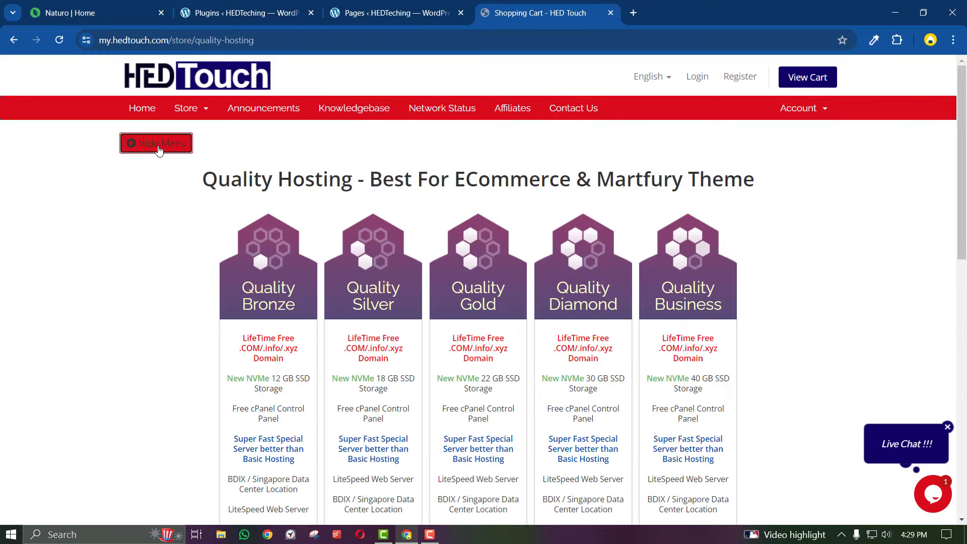
click(157, 146)
click(150, 146)
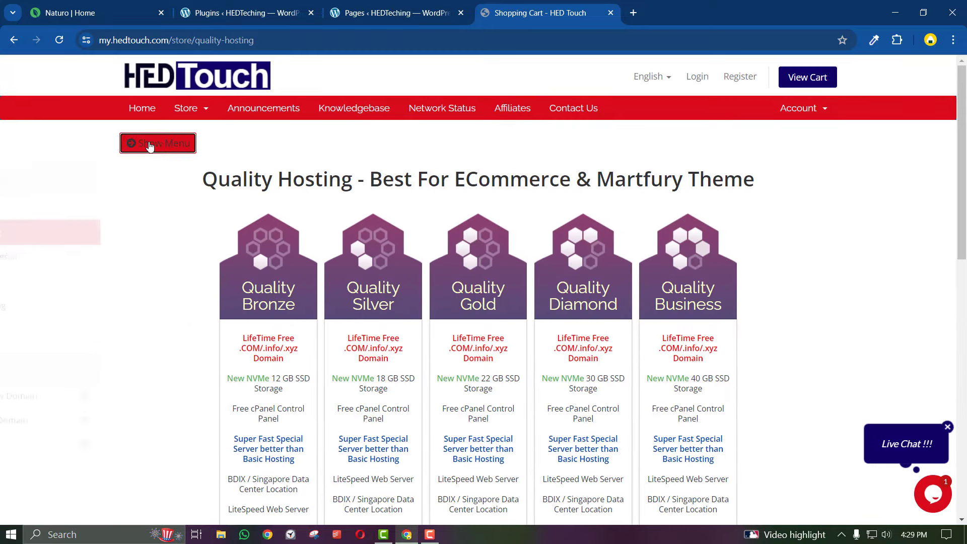
click(151, 144)
scroll(176, 232, down, 3)
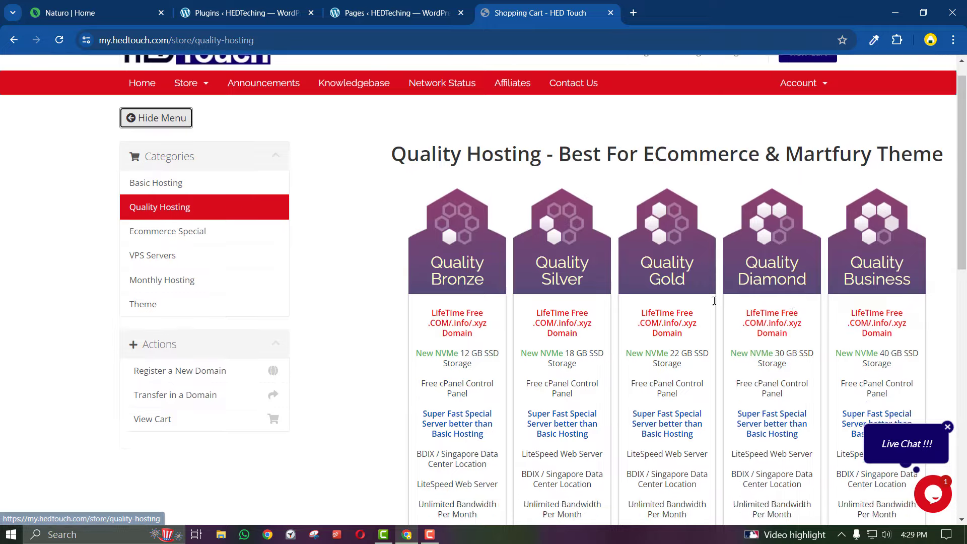
click(173, 107)
scroll(406, 308, down, 4)
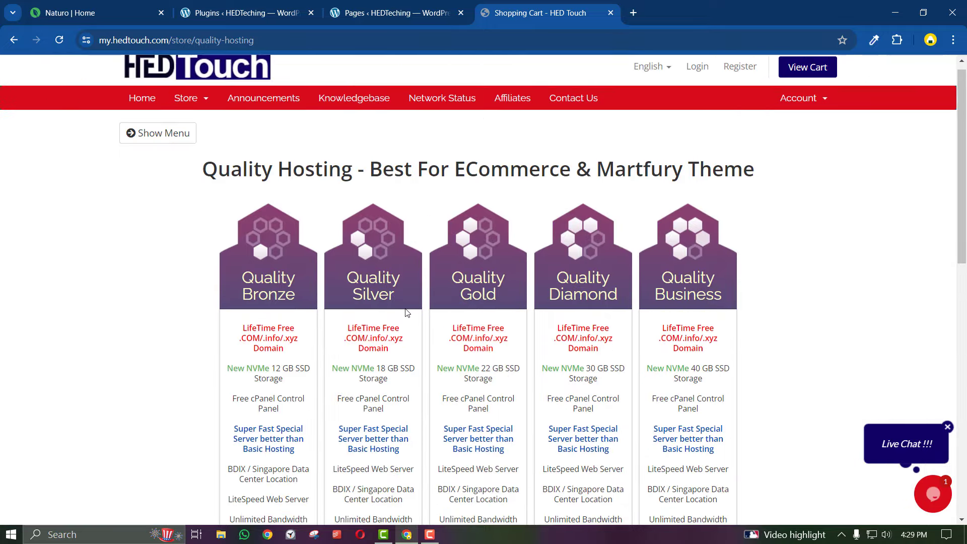
scroll(403, 308, up, 4)
scroll(355, 347, down, 10)
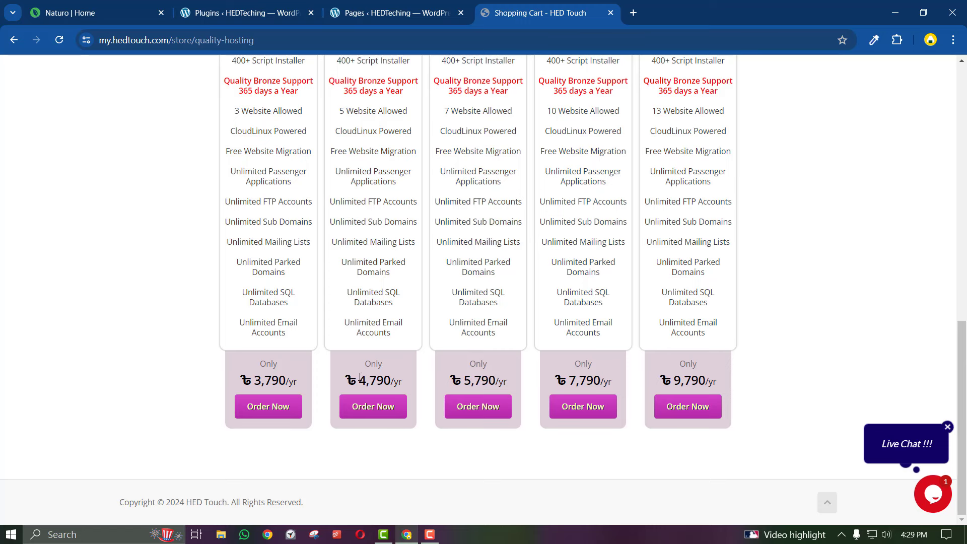
Highlight the Quality Silver price of ৳4,790/yr
drag(360, 376, 402, 384)
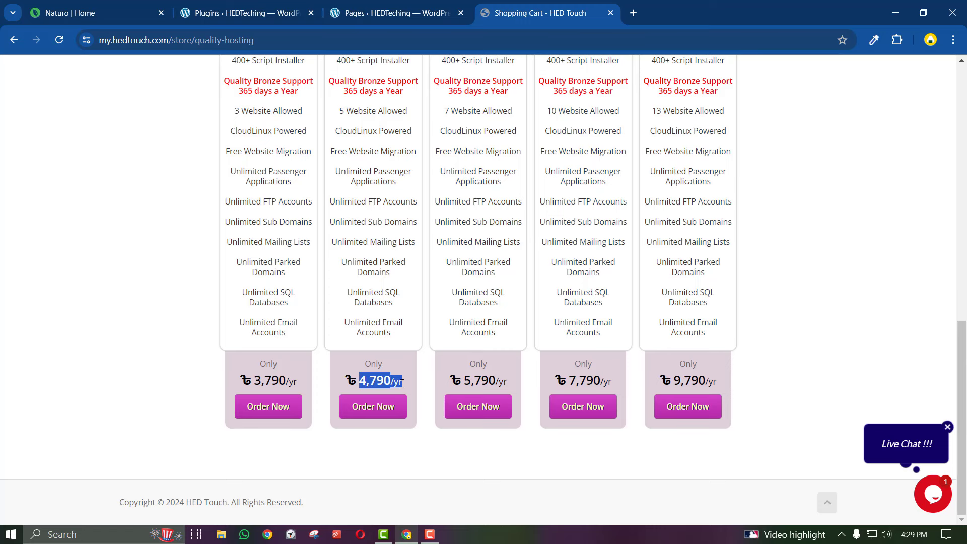
scroll(402, 383, up, 4)
scroll(402, 383, down, 4)
click(402, 383)
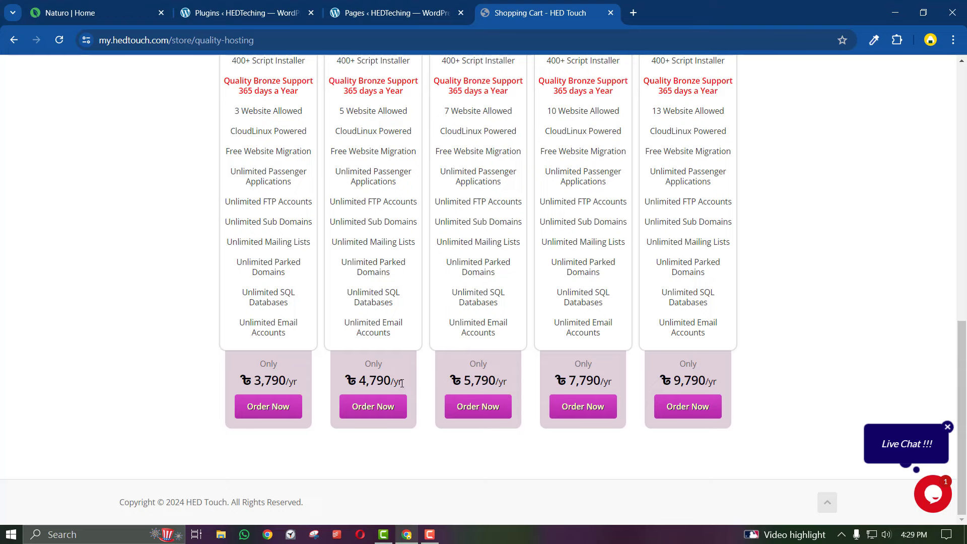
drag(401, 383, 359, 381)
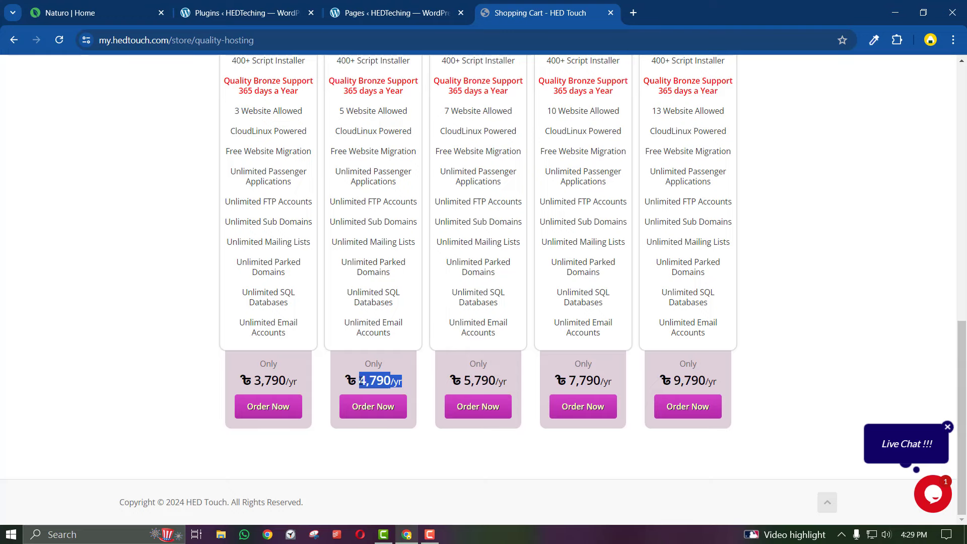
click(359, 382)
scroll(196, 148, up, 10)
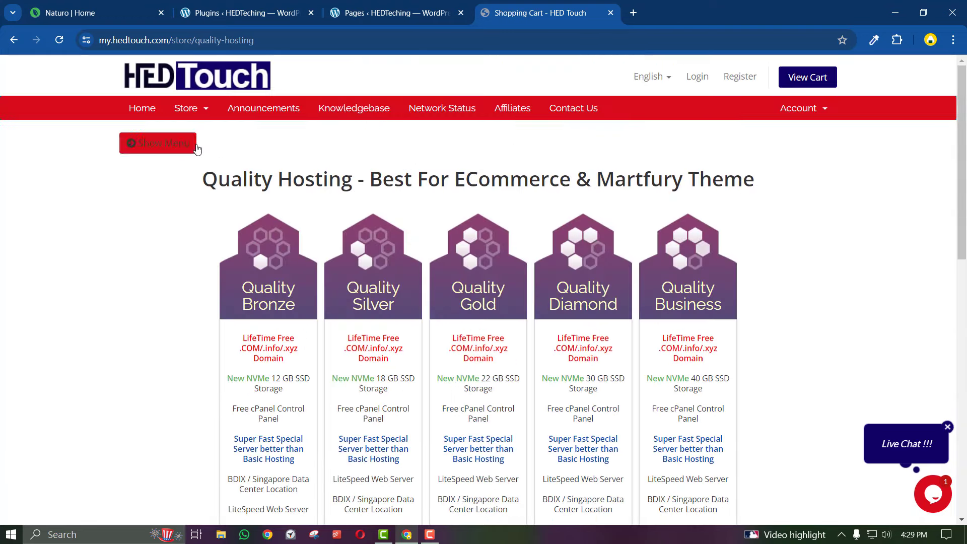
Toggle the categories sidebar and scroll through the Quality Hosting plans
click(196, 146)
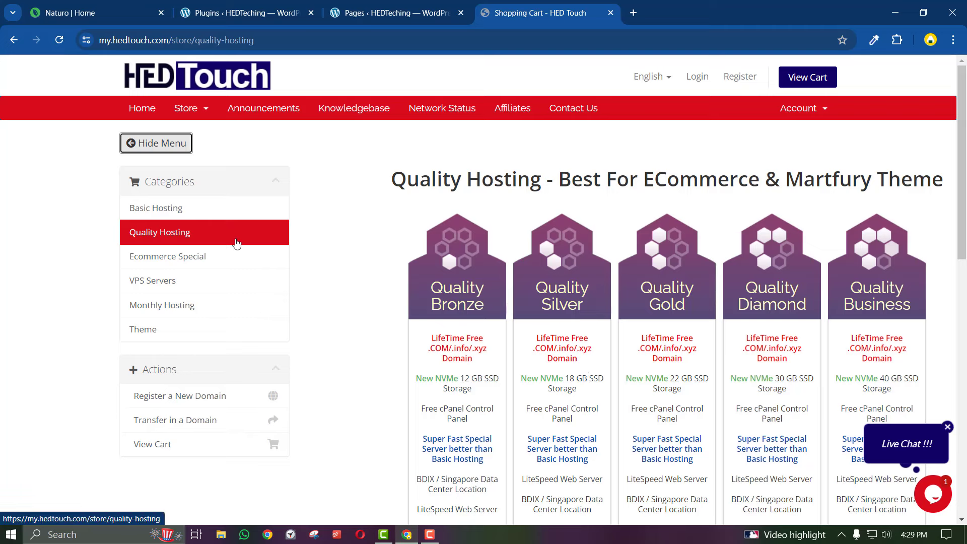
click(151, 143)
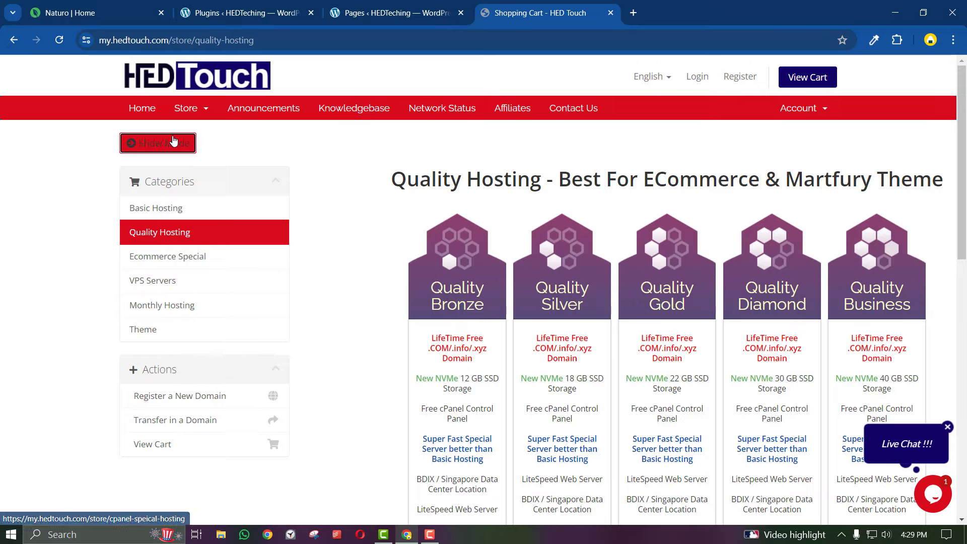
scroll(441, 363, down, 10)
scroll(441, 363, down, 2)
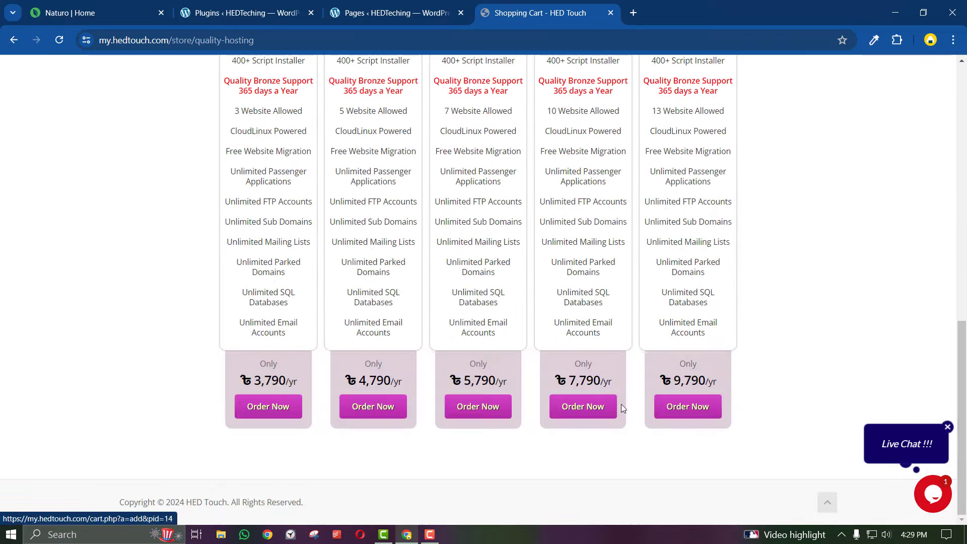
scroll(466, 371, up, 10)
scroll(466, 372, up, 2)
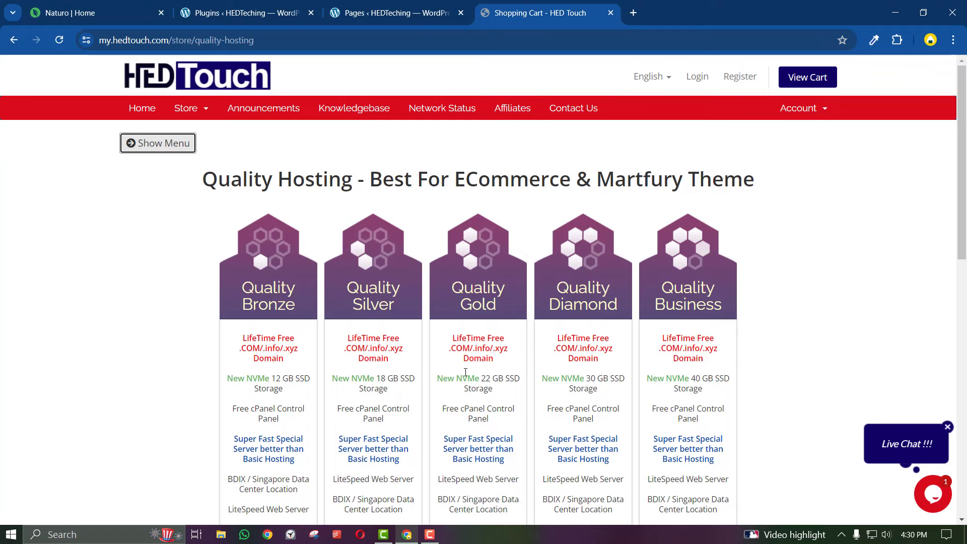
click(152, 143)
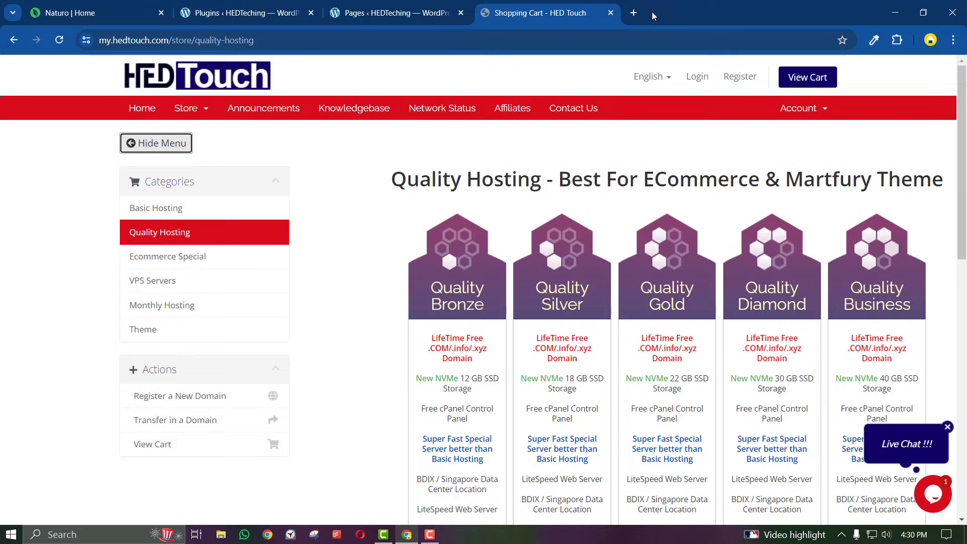
Load youtube.com in a new browser tab
click(633, 13)
text(you)
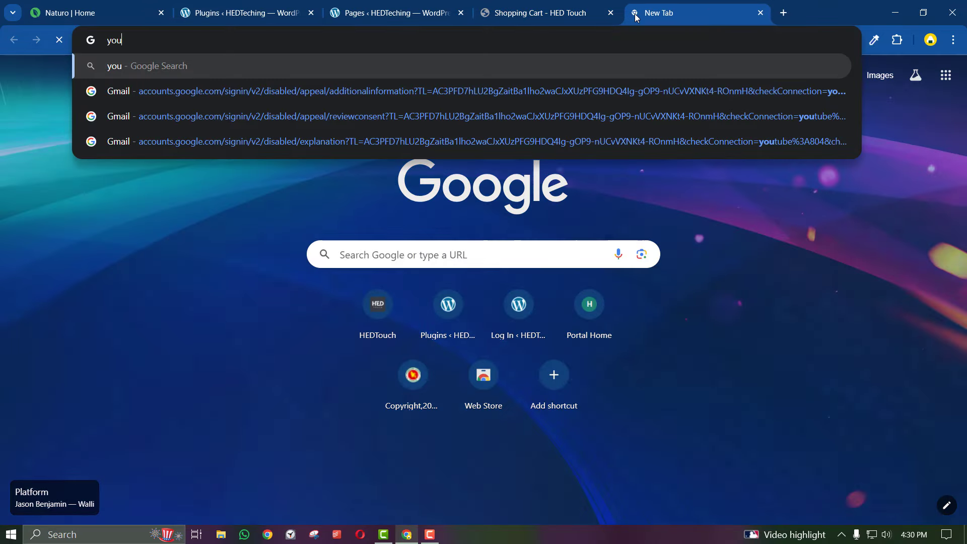
text(tube.com)
key(Return)
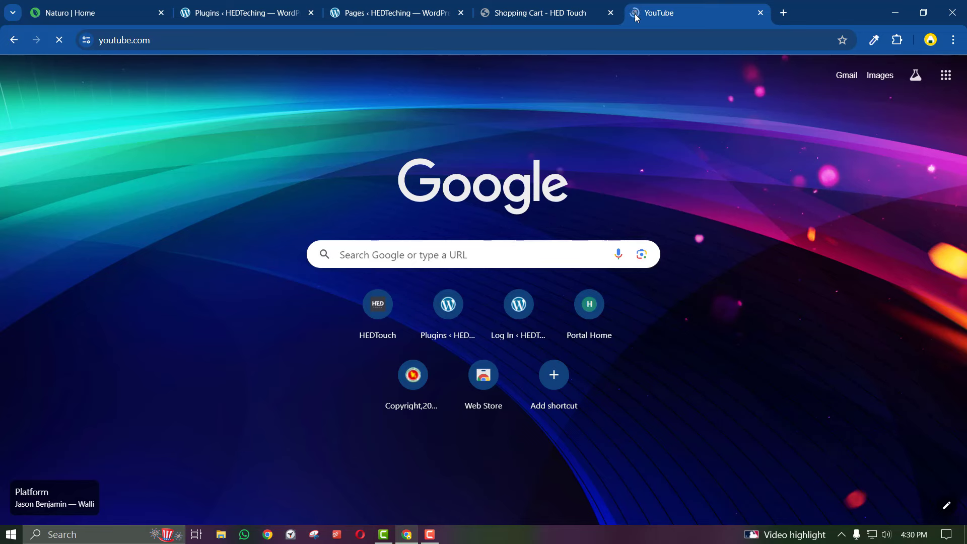
click(583, 14)
click(641, 13)
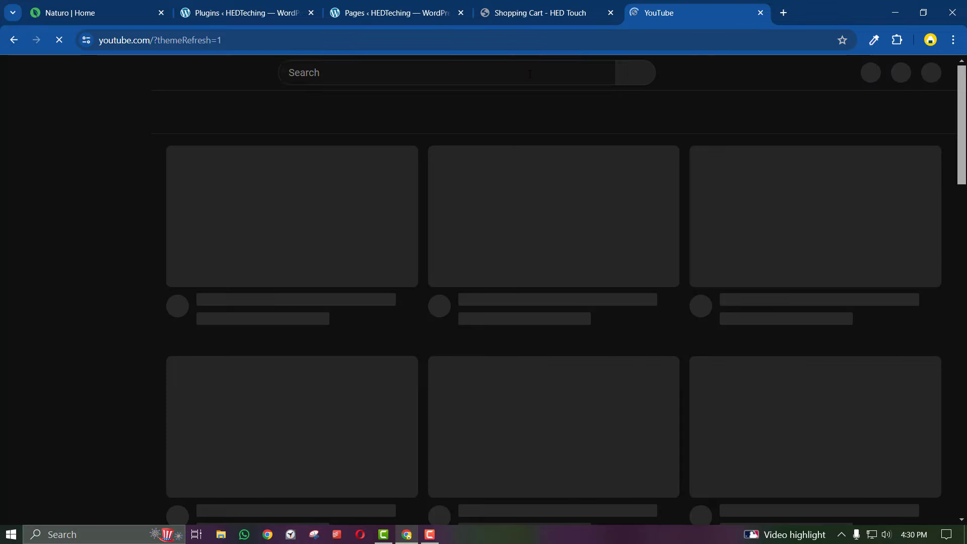
Search YouTube for 'hedtouch' and scroll the HED Touch channel results
click(530, 74)
text(he)
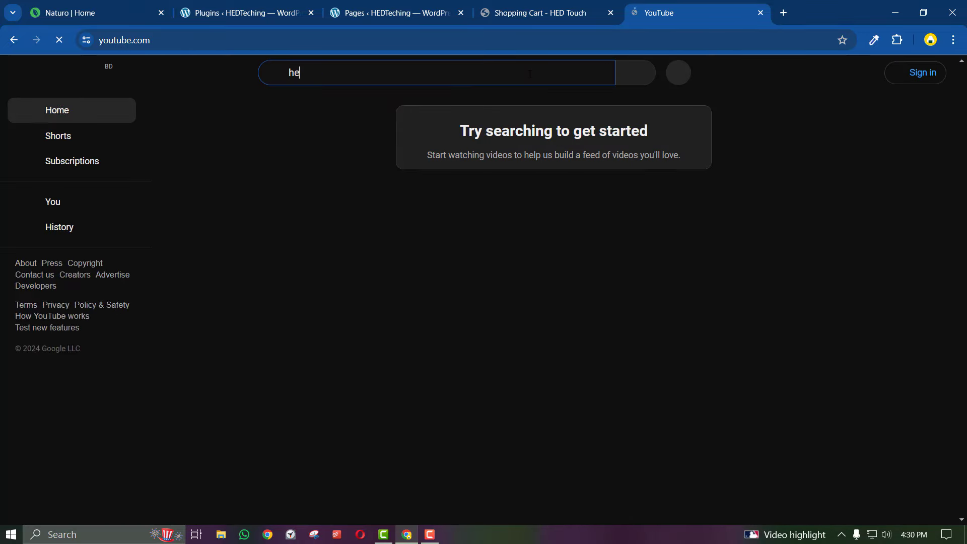
text(dtouch)
key(Return)
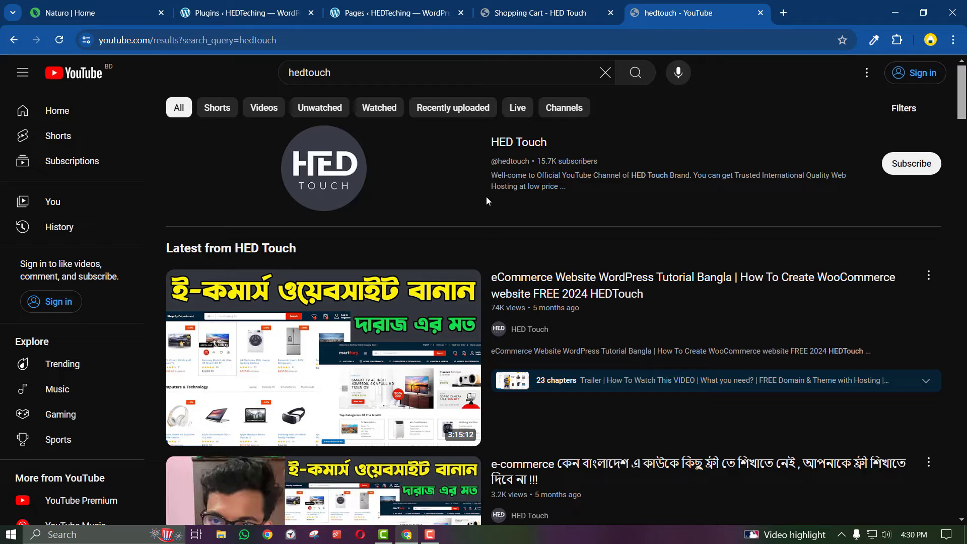
scroll(487, 200, down, 12)
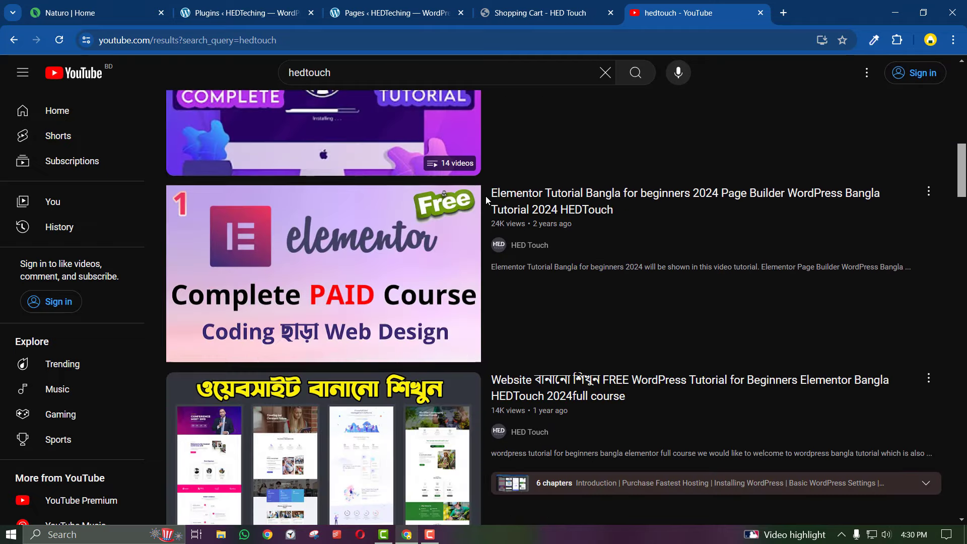
scroll(487, 200, down, 4)
scroll(487, 201, up, 16)
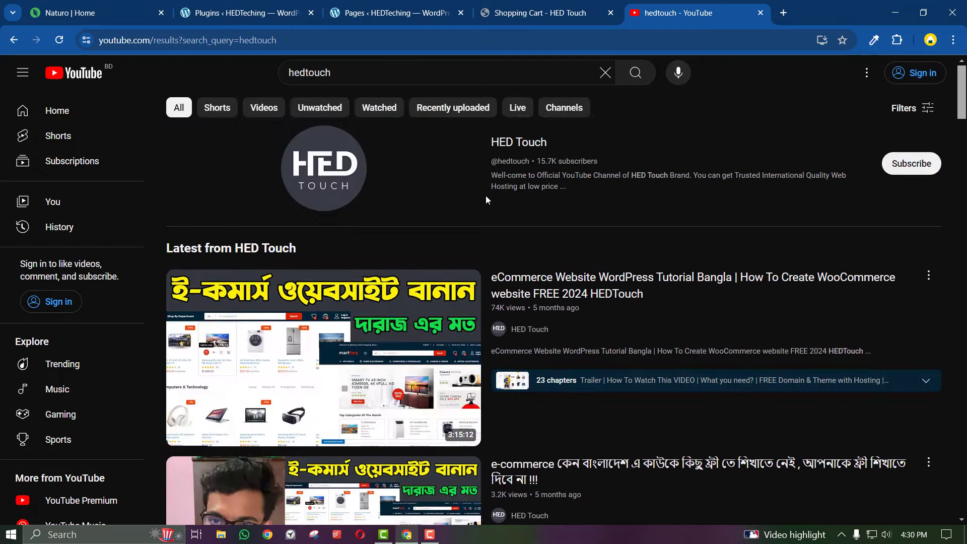
Open the Basic Hosting plans and highlight Basic Bronze's 1,950 BDT yearly price
click(539, 13)
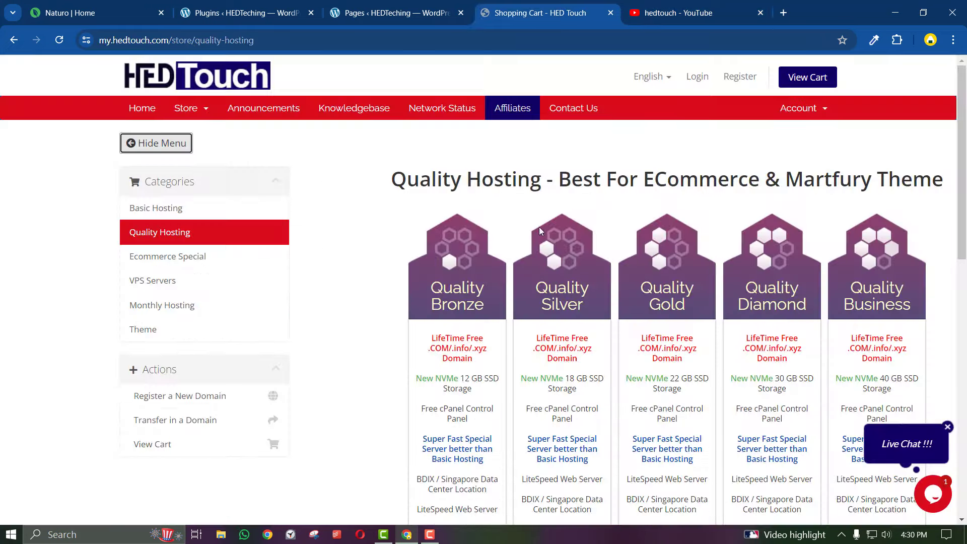
click(184, 151)
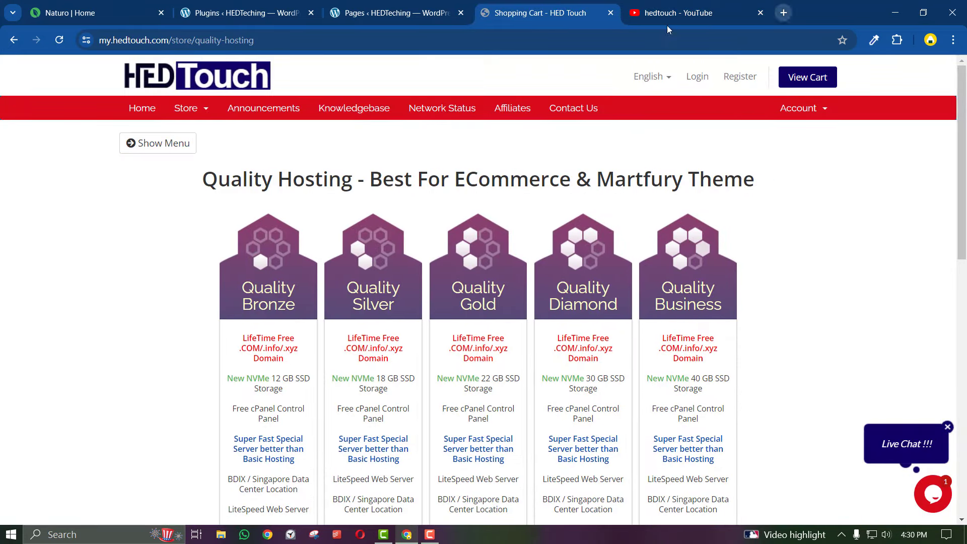
click(157, 145)
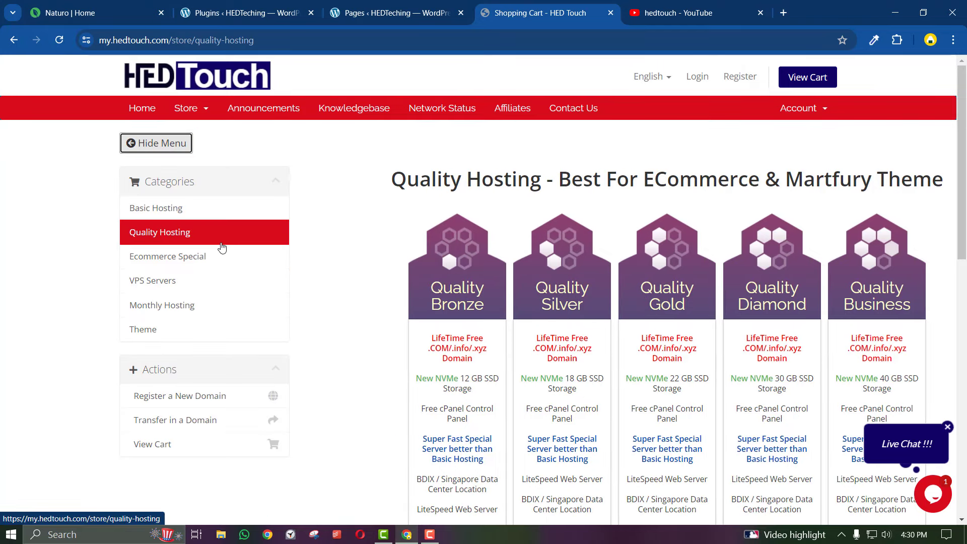
click(151, 208)
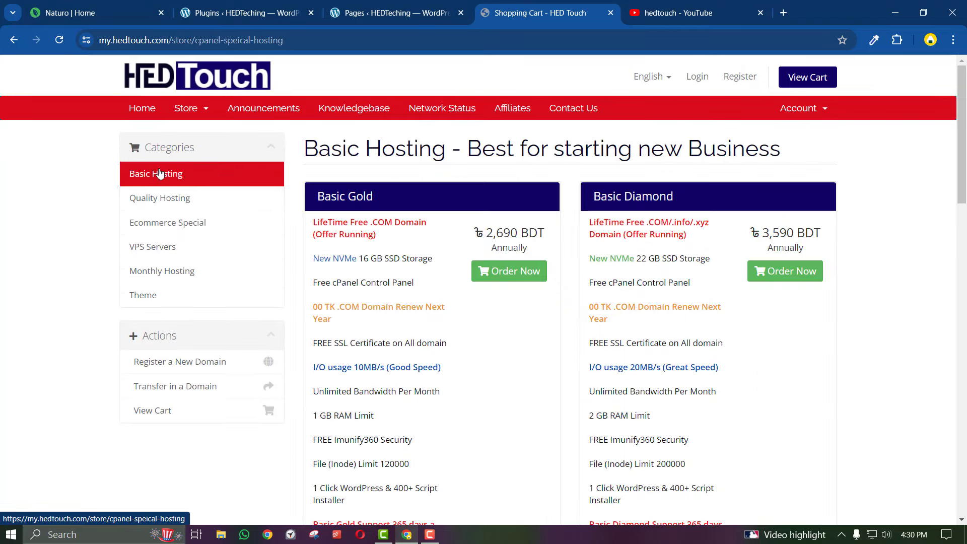
scroll(536, 276, down, 12)
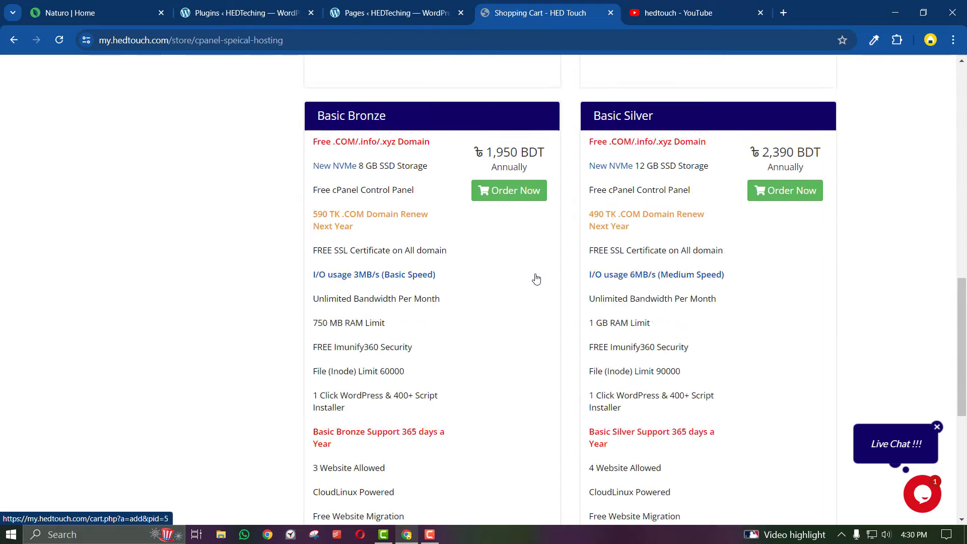
scroll(537, 280, up, 2)
drag(555, 250, 489, 260)
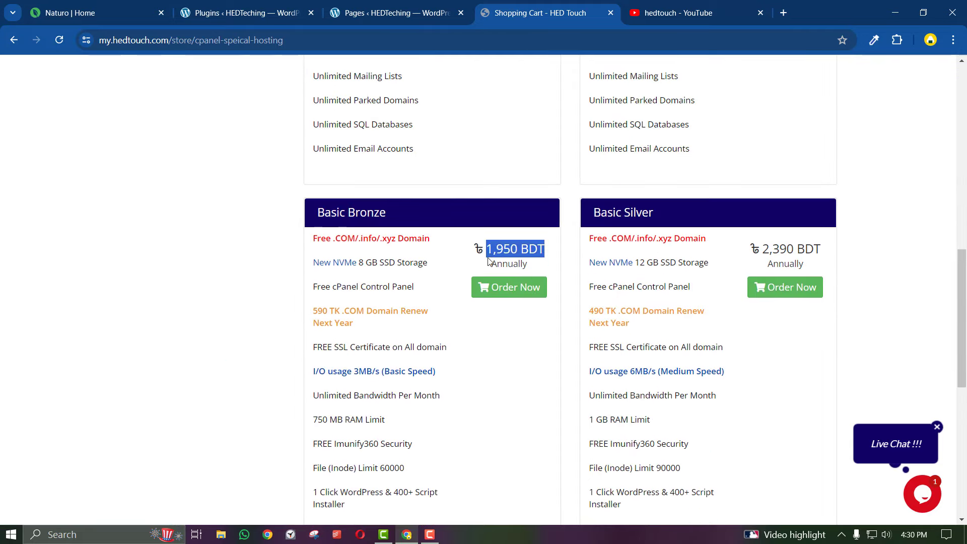
click(107, 537)
Launch Calculator, compute 1950 − 1150 = 800, then 800 ÷ 12 ≈ 66.67, and select 66
text(cal)
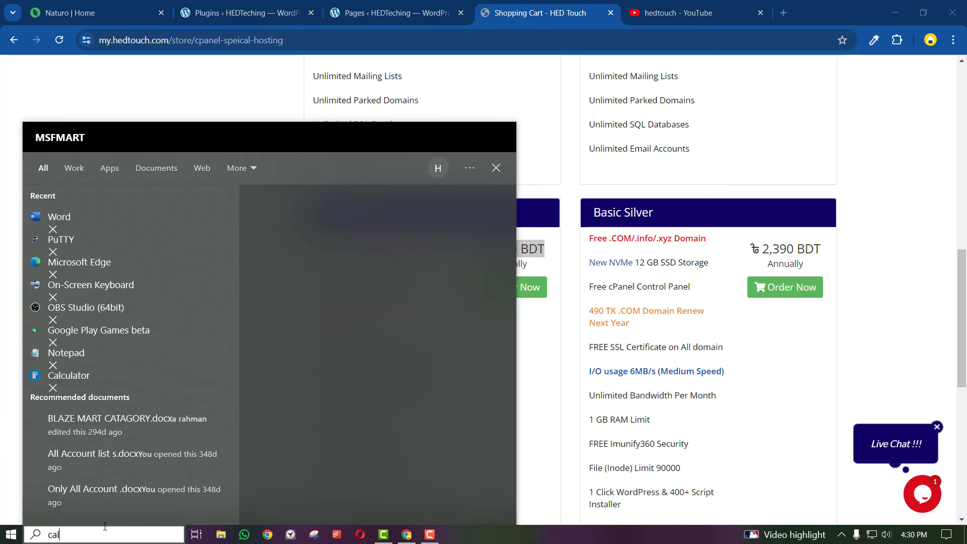
click(100, 223)
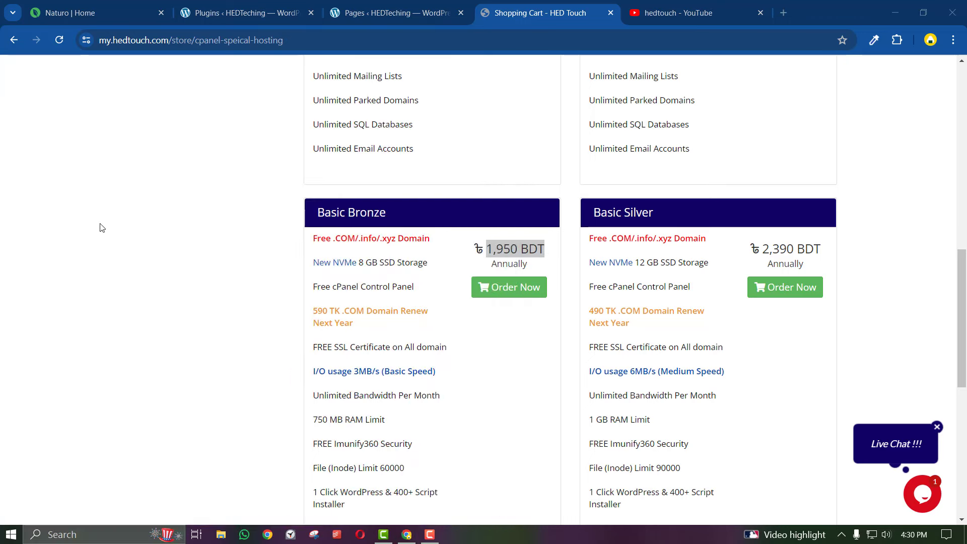
text(19)
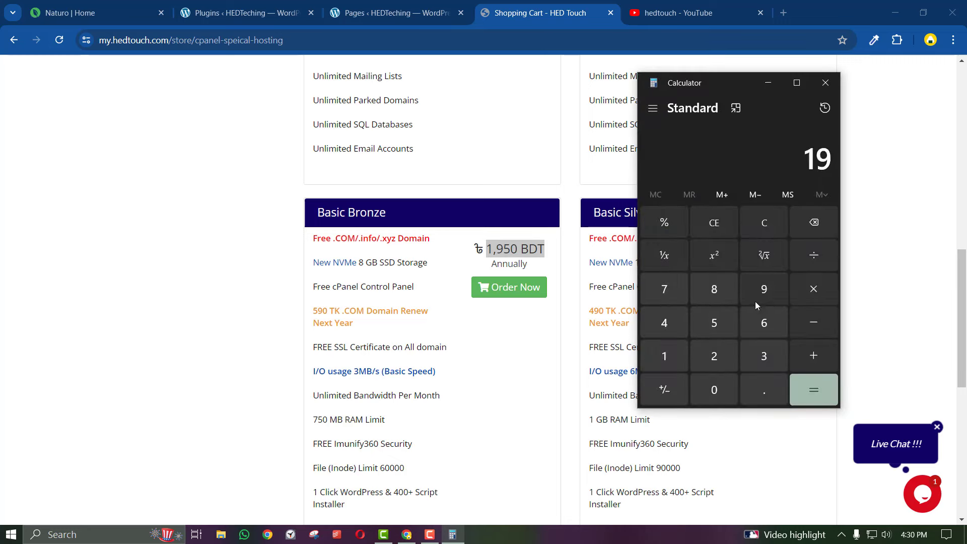
text(50 - 115)
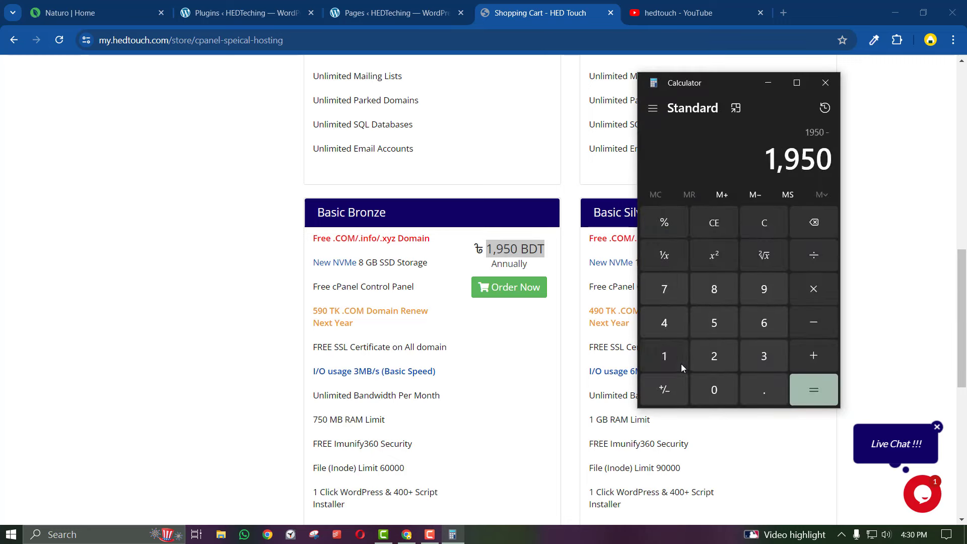
click(797, 392)
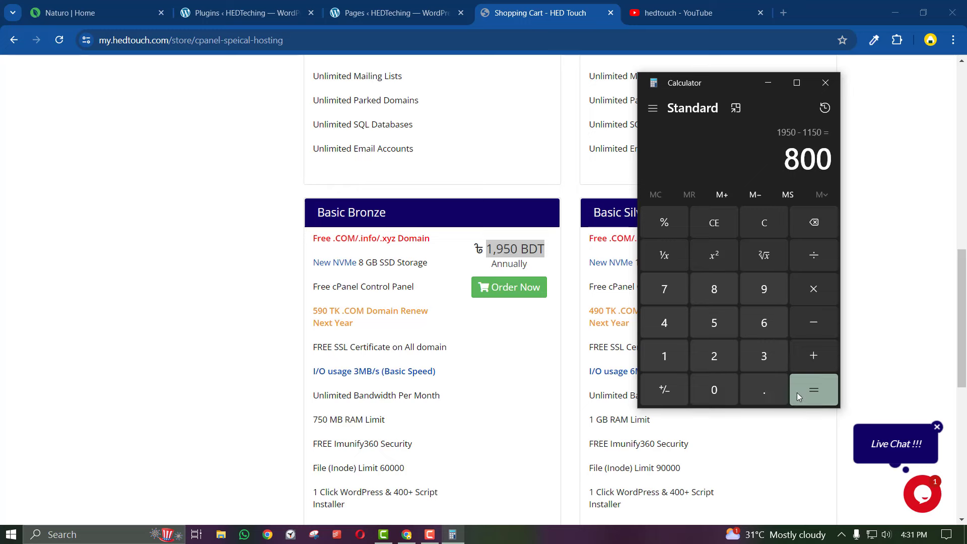
click(814, 255)
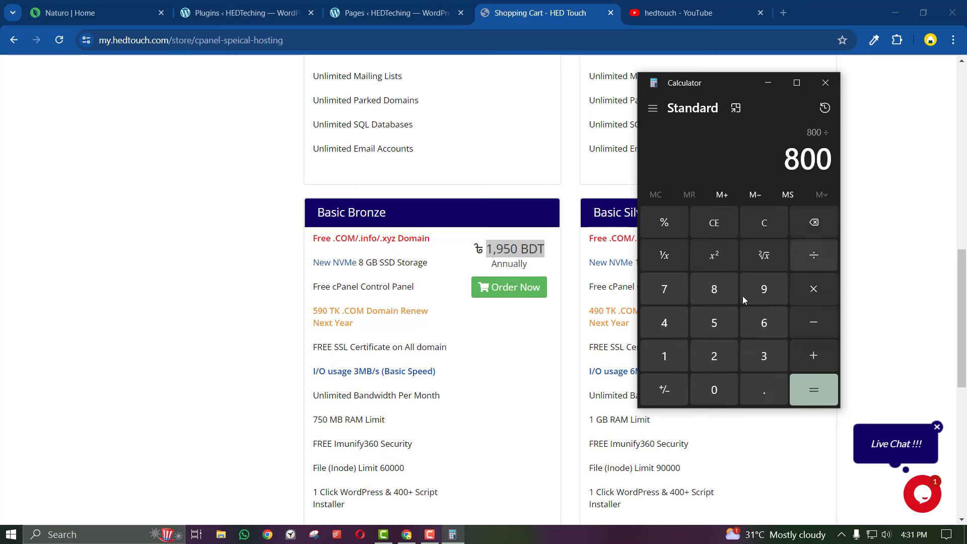
click(663, 347)
click(714, 355)
click(805, 381)
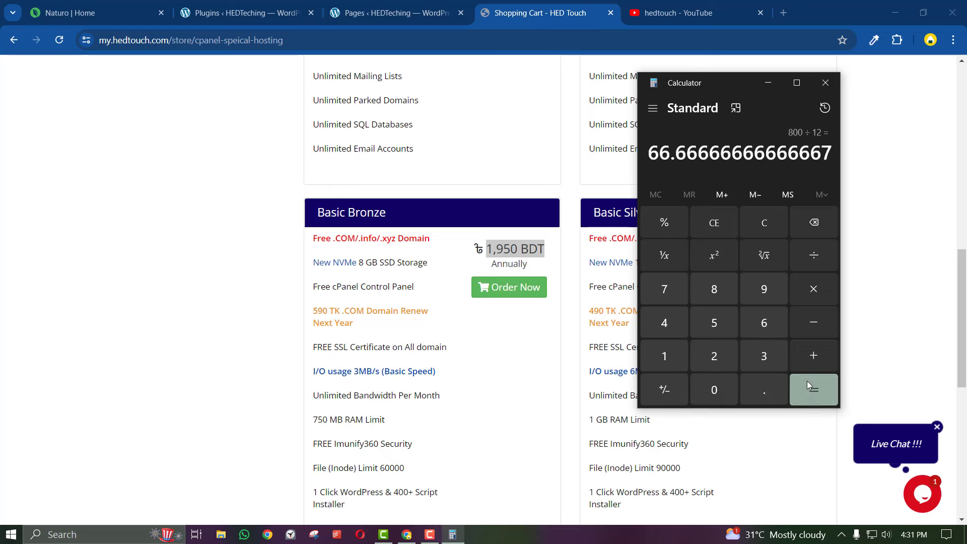
drag(649, 152, 675, 146)
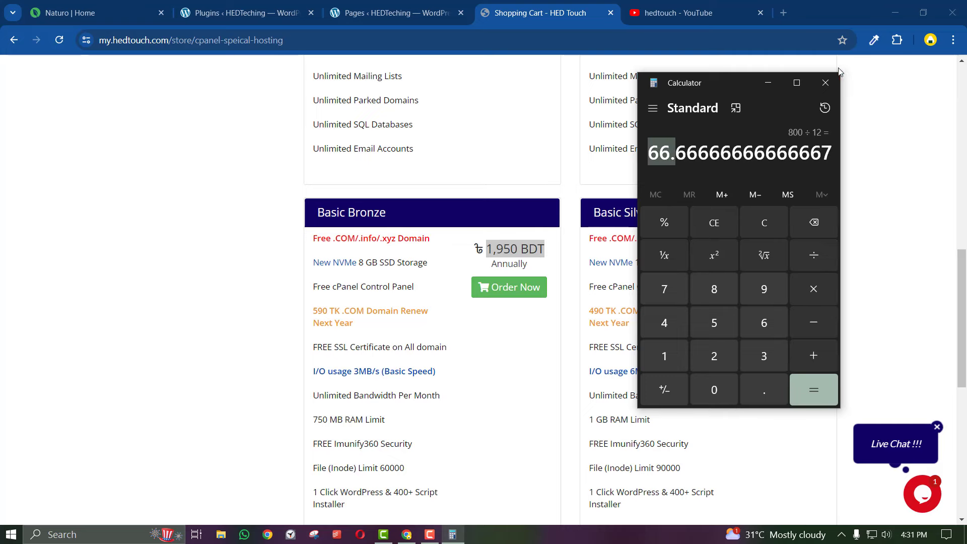
Close Calculator and clear the Basic Bronze price selection on the Basic Hosting page
click(825, 83)
scroll(522, 375, up, 2)
scroll(522, 375, down, 1)
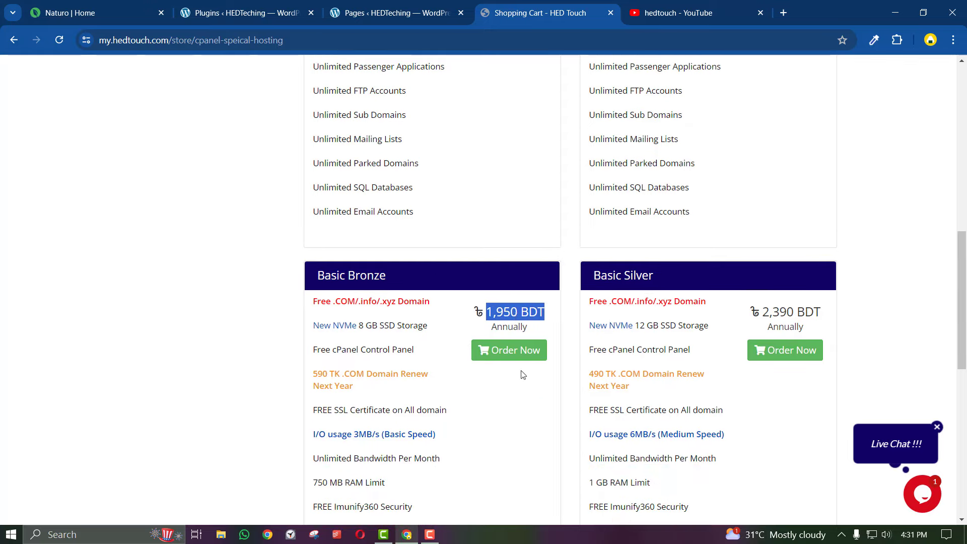
click(515, 315)
scroll(515, 315, up, 9)
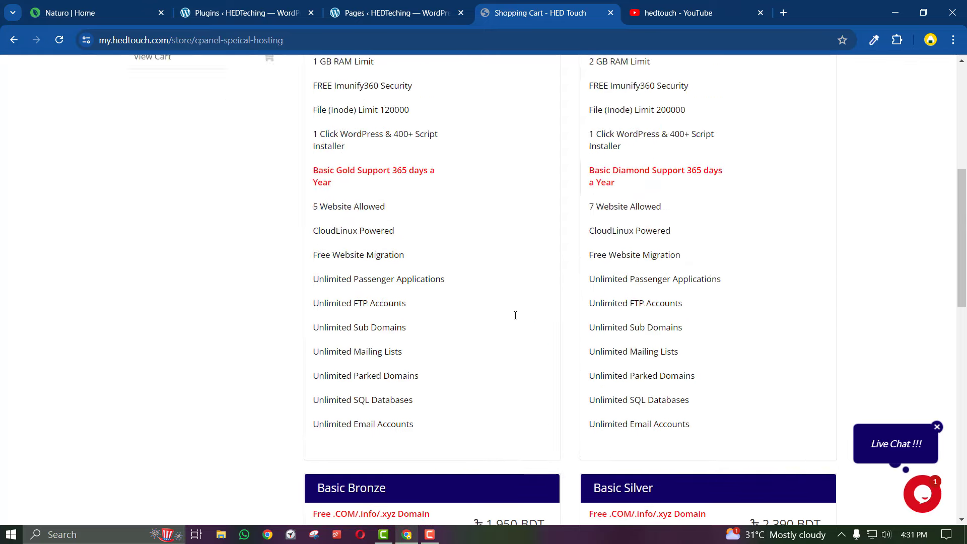
scroll(515, 315, down, 6)
scroll(515, 316, down, 7)
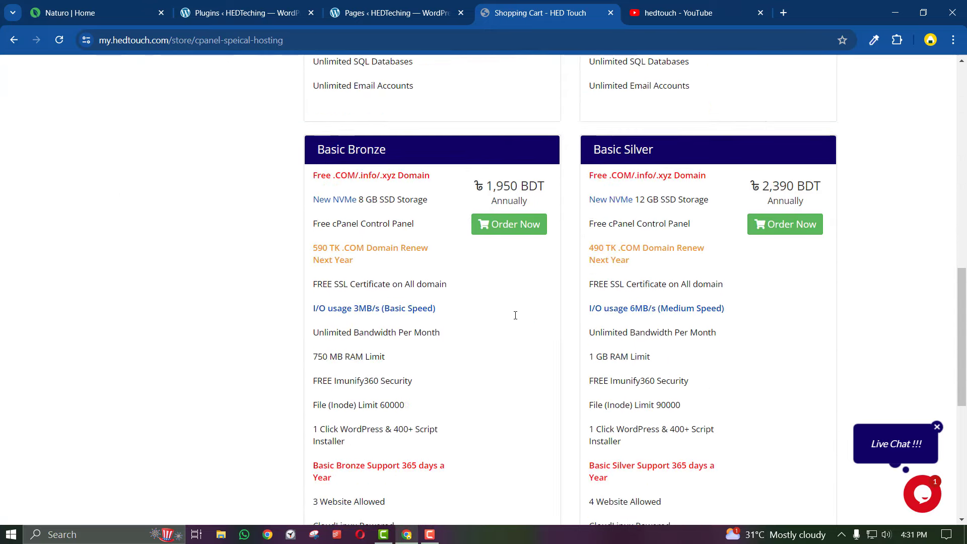
scroll(521, 174, up, 14)
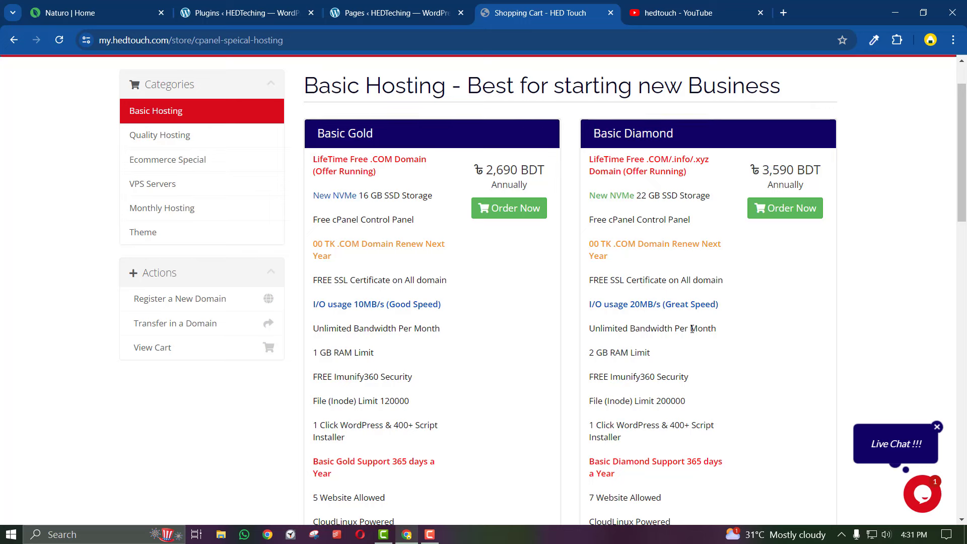
Glance at the WordPress Pages tab, then return and scroll the Basic Hosting page
click(333, 10)
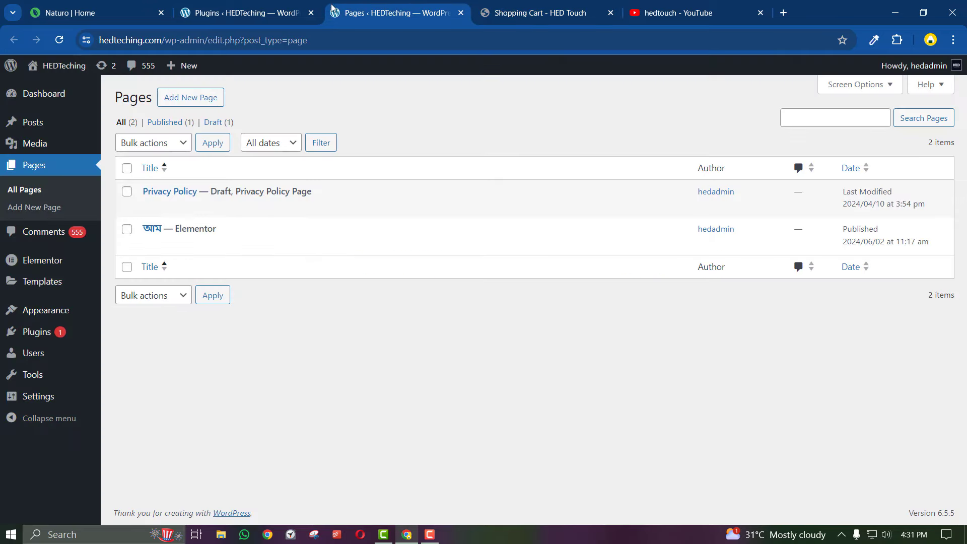
click(533, 5)
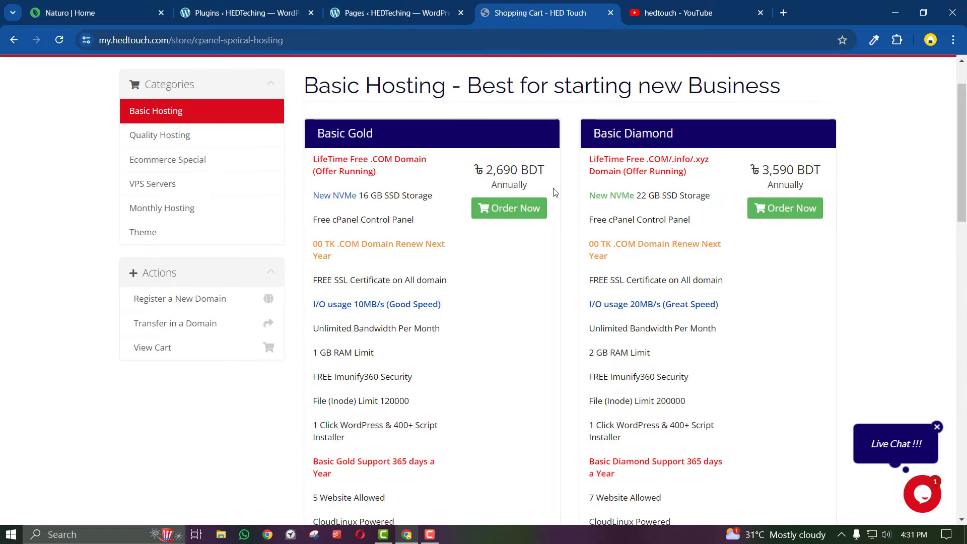
scroll(528, 361, down, 7)
scroll(528, 361, down, 2)
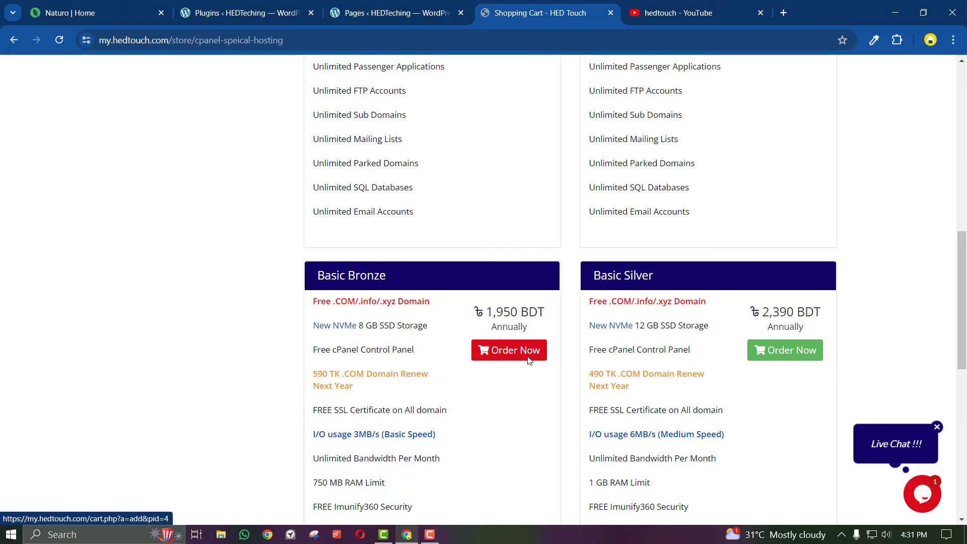
scroll(528, 361, up, 10)
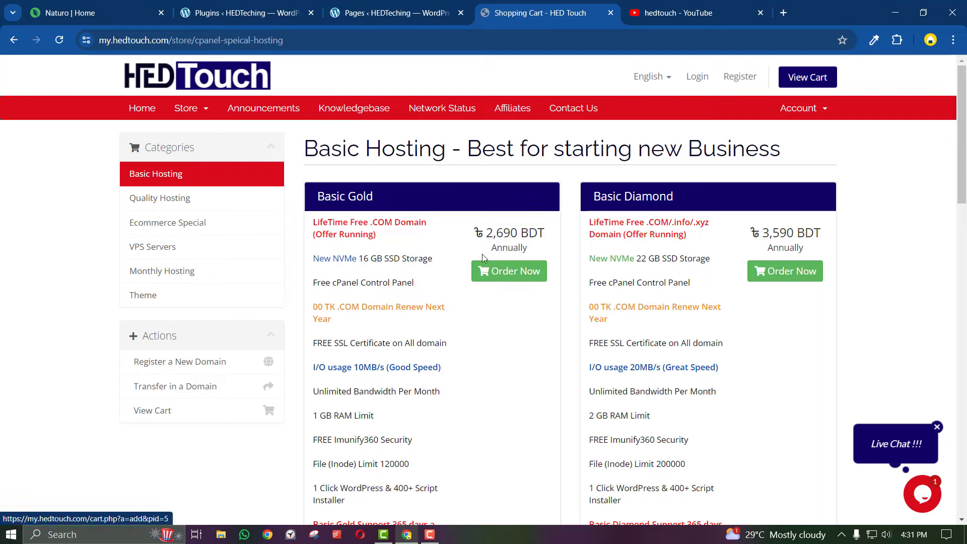
scroll(700, 303, down, 3)
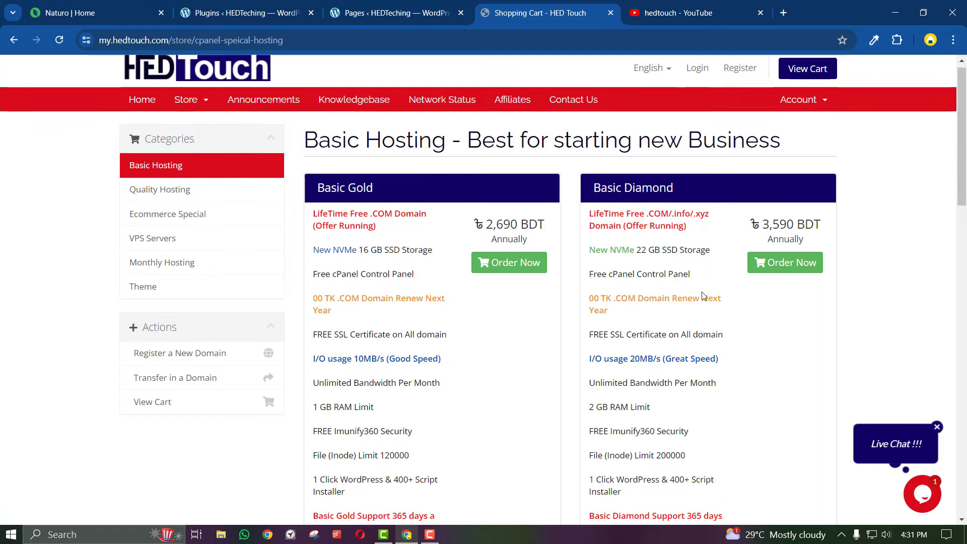
scroll(655, 331, up, 3)
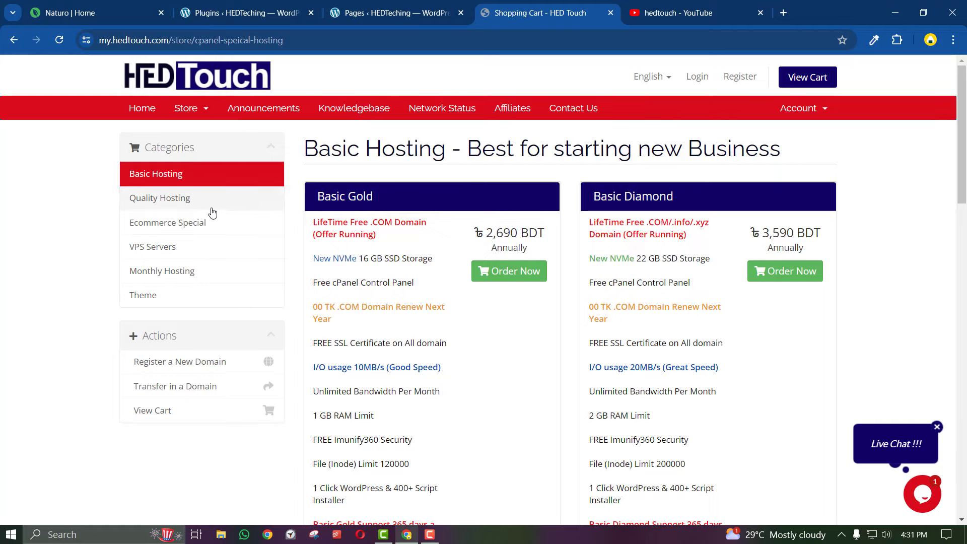
Go from the Ecommerce Special plans to the Quality Hosting plans via the category sidebar
click(205, 233)
scroll(374, 337, down, 5)
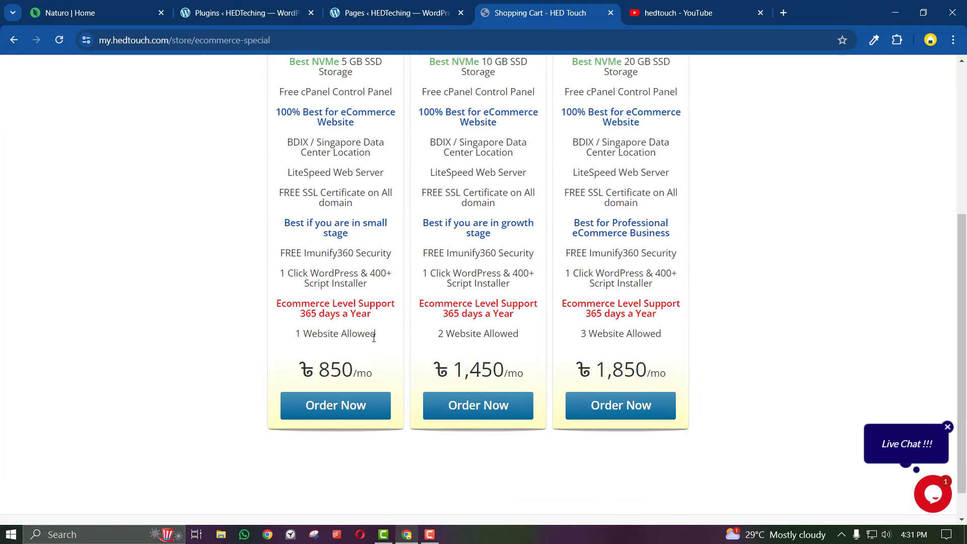
scroll(373, 338, up, 1)
scroll(373, 338, up, 5)
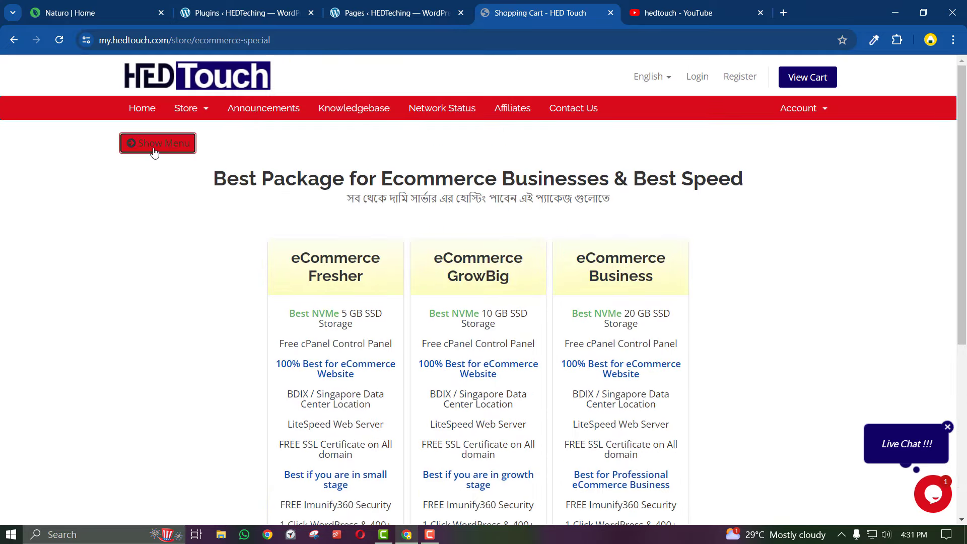
click(153, 144)
click(174, 227)
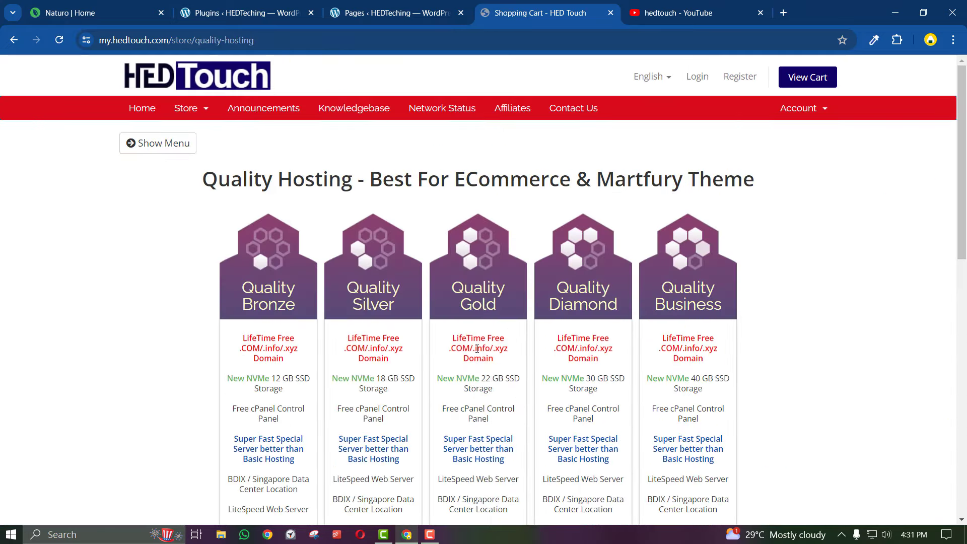
Scroll the Quality Hosting plans and order Quality Gold at 5,790 yearly
scroll(476, 356, down, 7)
scroll(476, 349, down, 3)
scroll(475, 348, up, 10)
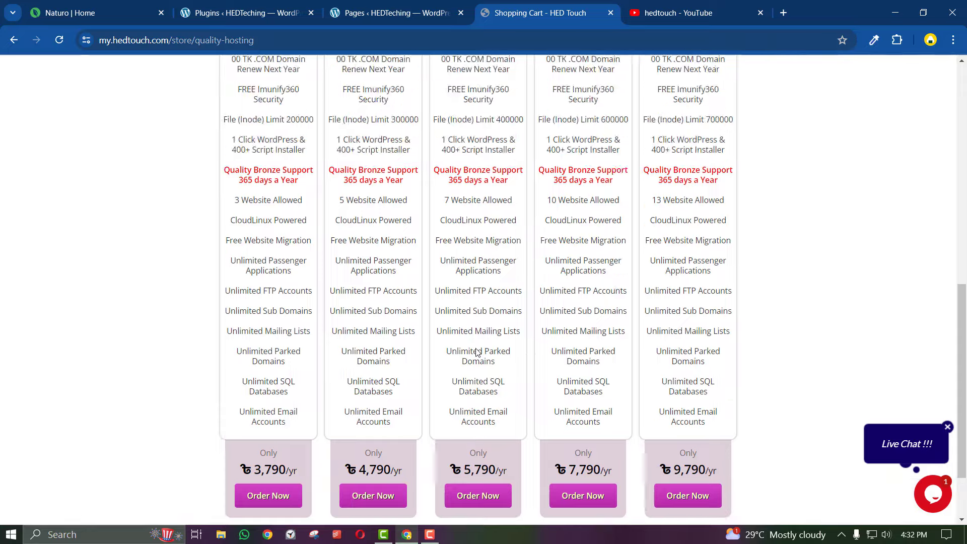
scroll(383, 328, down, 10)
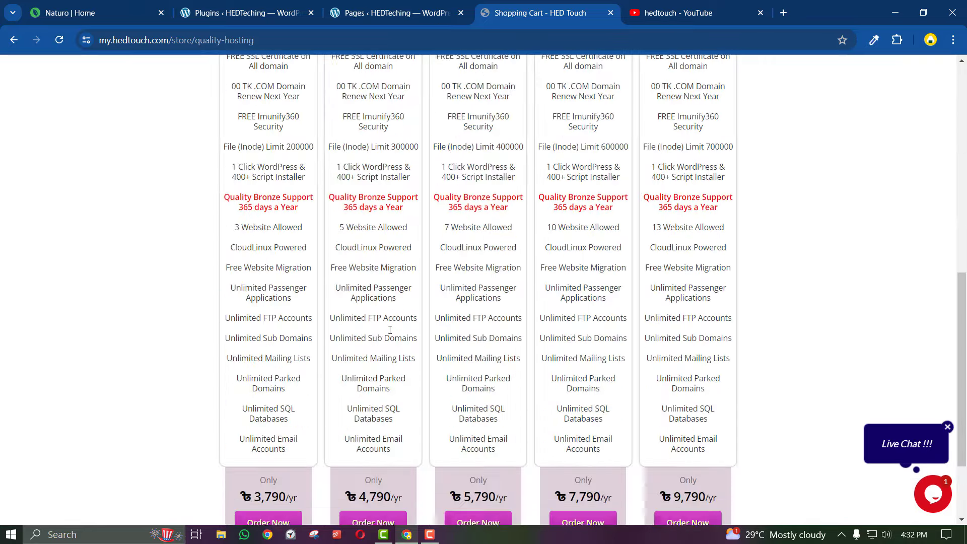
scroll(387, 346, up, 5)
scroll(383, 333, up, 6)
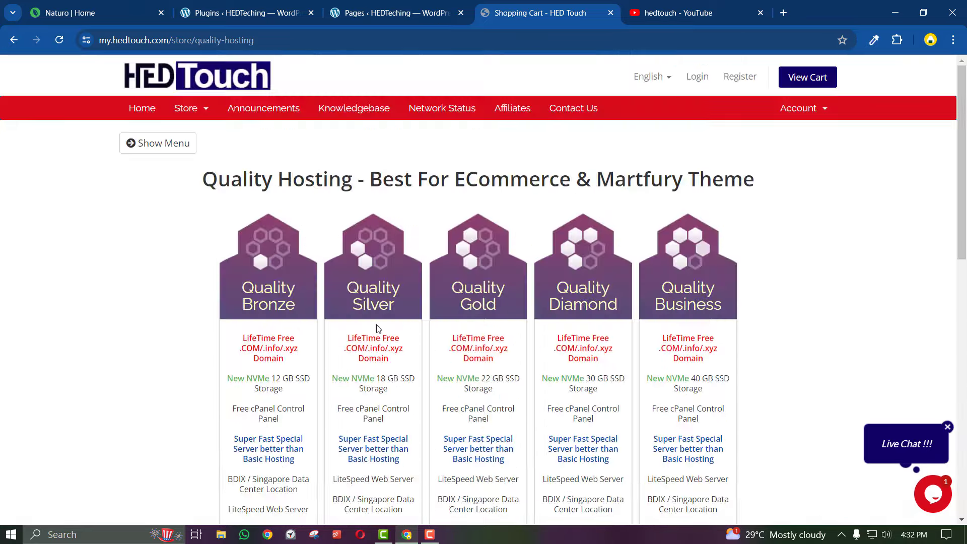
scroll(482, 326, down, 10)
scroll(483, 324, up, 8)
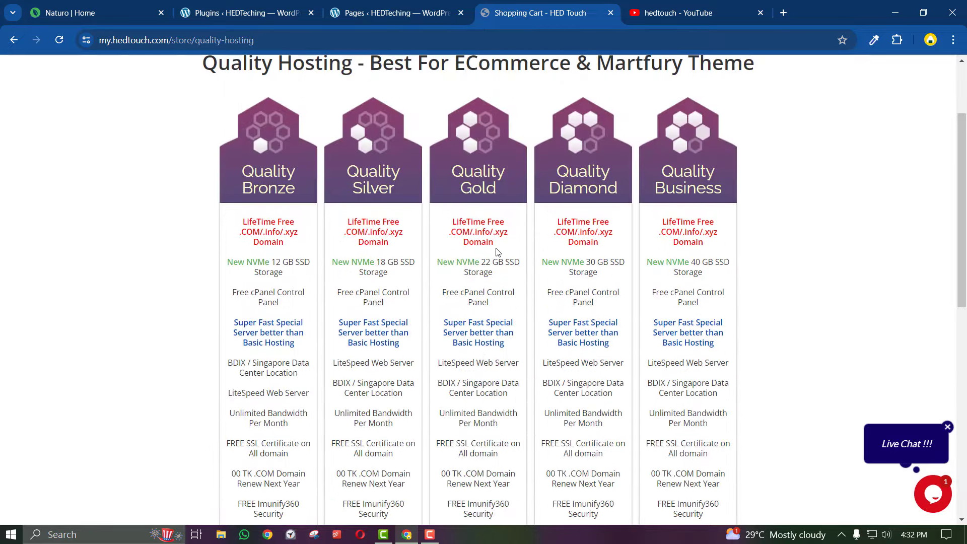
scroll(496, 252, up, 1)
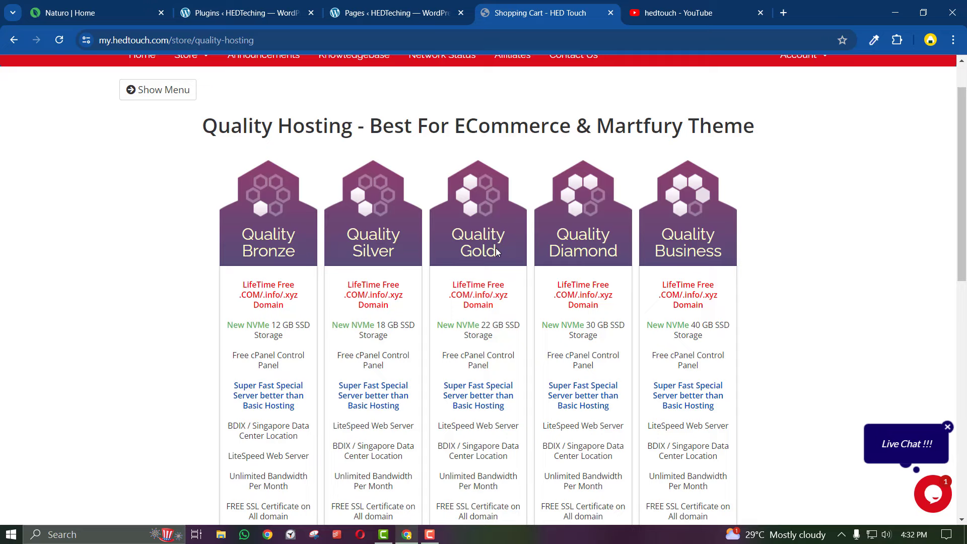
scroll(496, 252, up, 1)
scroll(496, 252, down, 9)
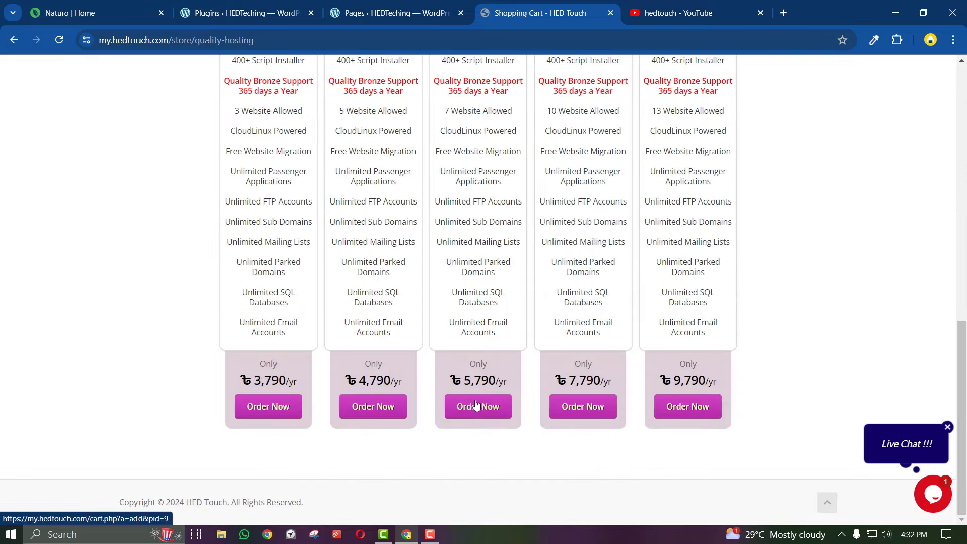
click(478, 406)
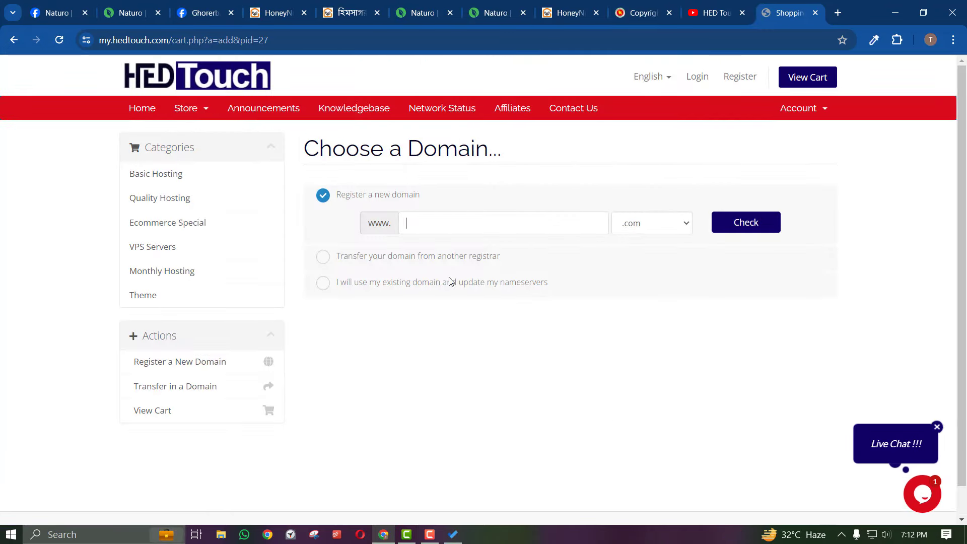
Check the availability of naturo.com, then naturobd.com
click(435, 216)
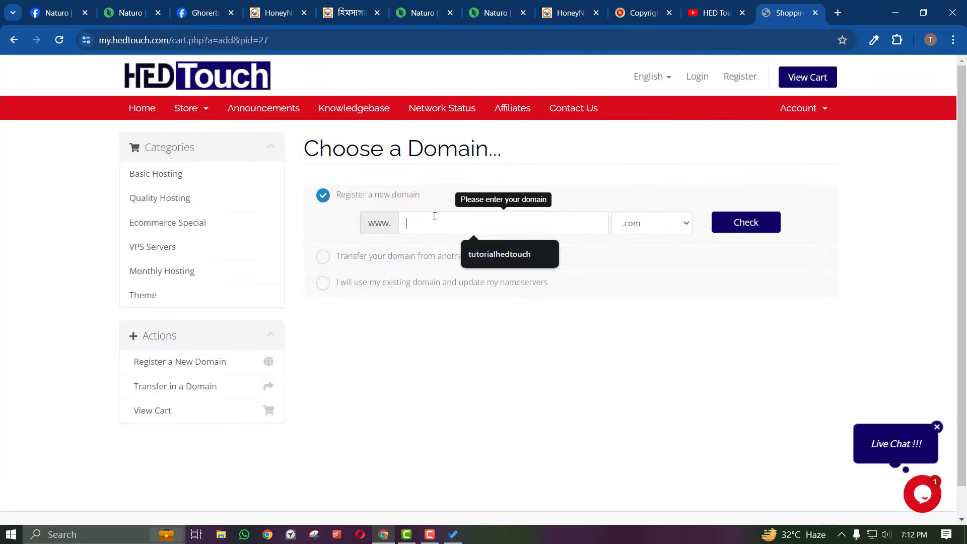
click(128, 13)
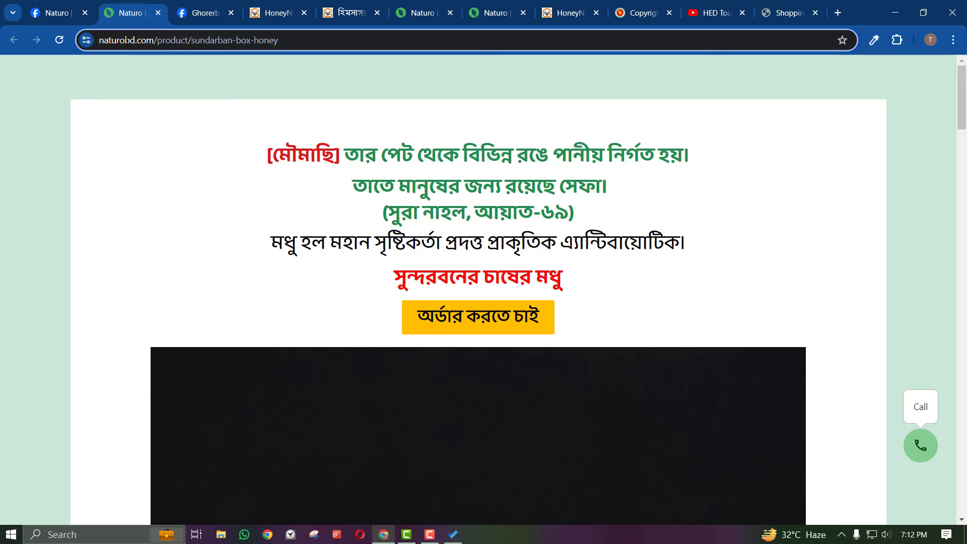
click(786, 12)
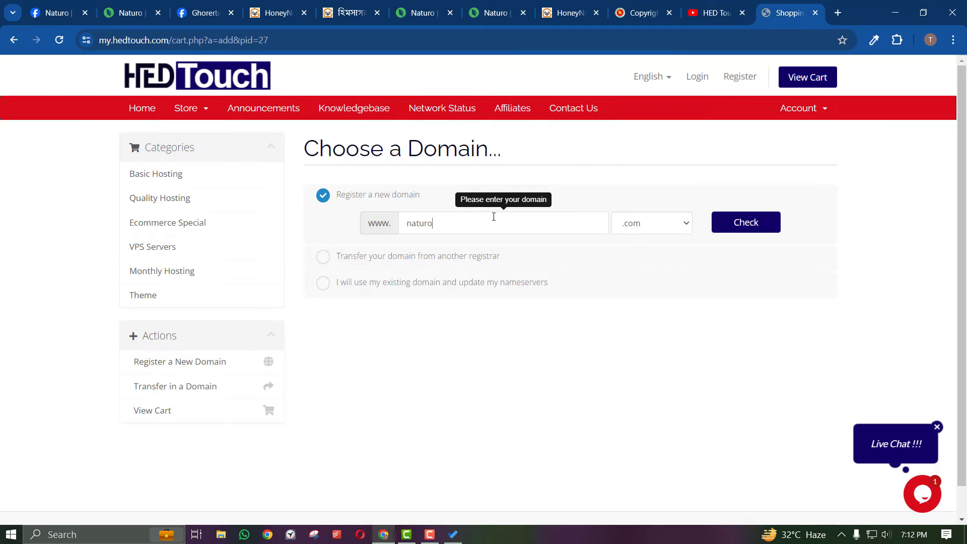
key(Return)
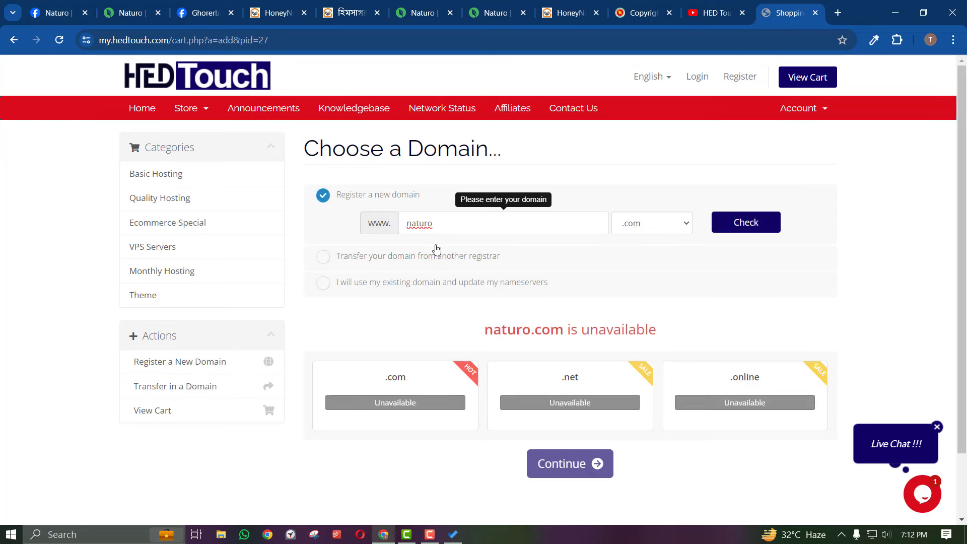
text(bd)
key(Return)
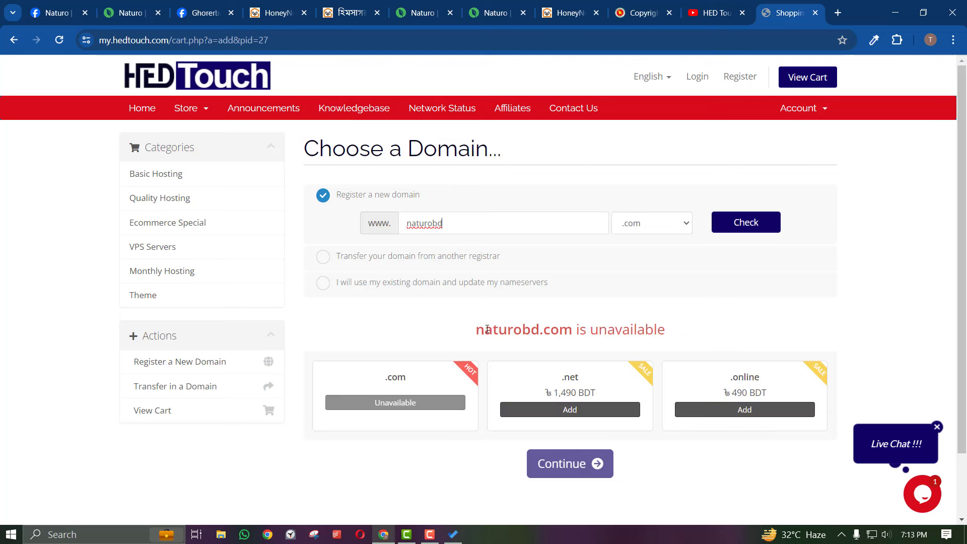
Confirm naturobd.com is unavailable and check the extended name naturobd676 instead
drag(483, 329, 573, 330)
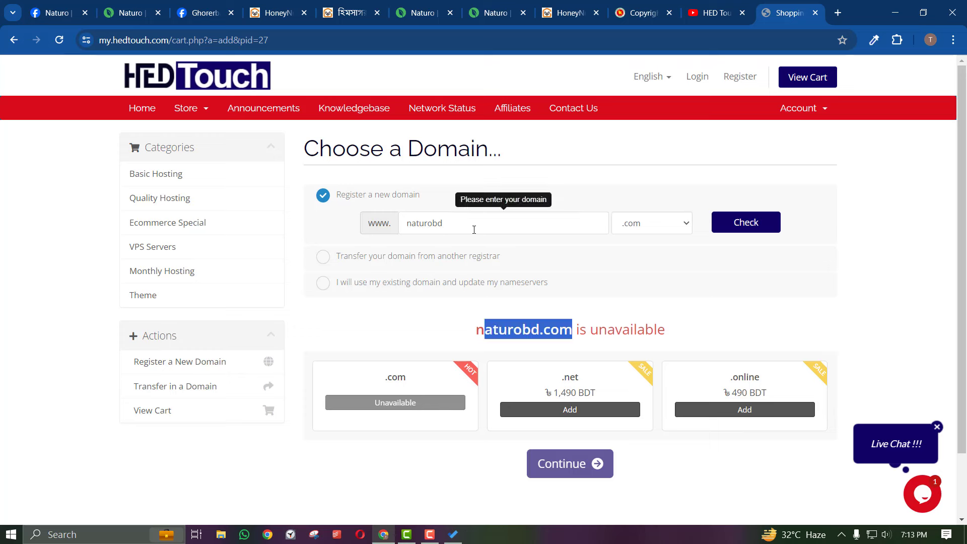
click(514, 326)
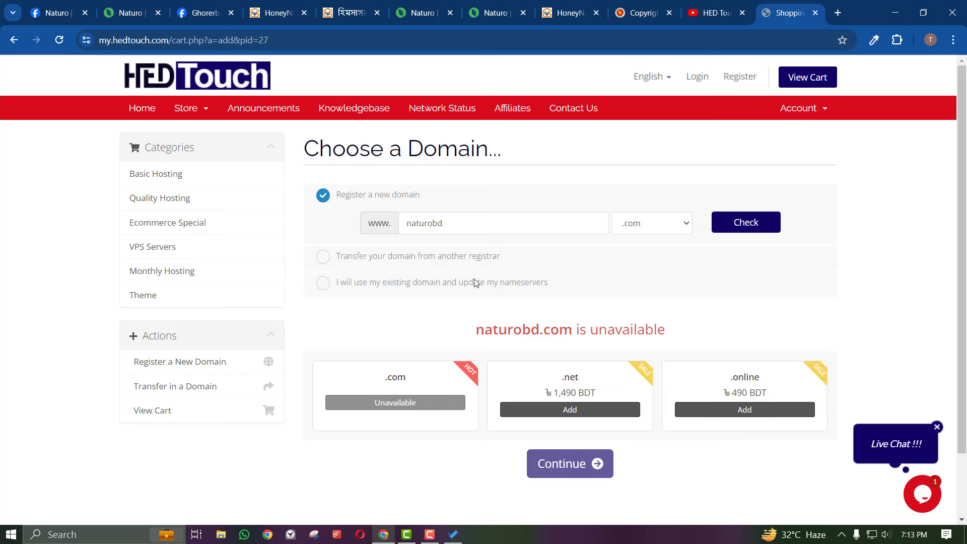
drag(592, 330, 738, 333)
click(479, 330)
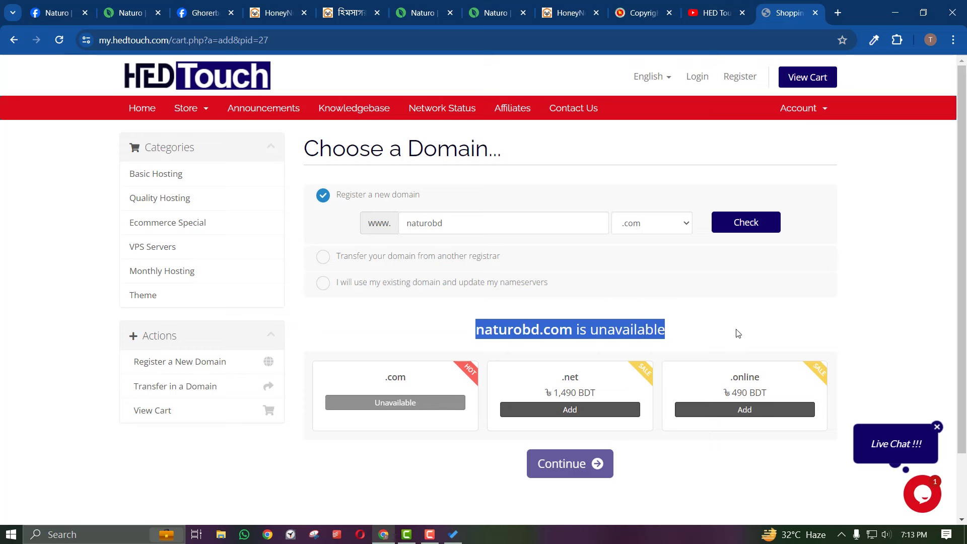
click(633, 345)
triple_click(609, 330)
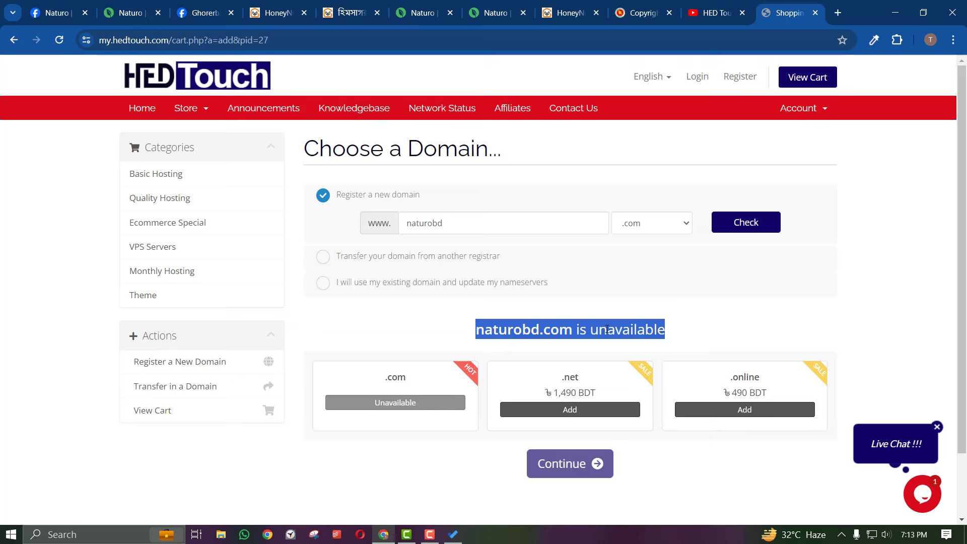
click(543, 326)
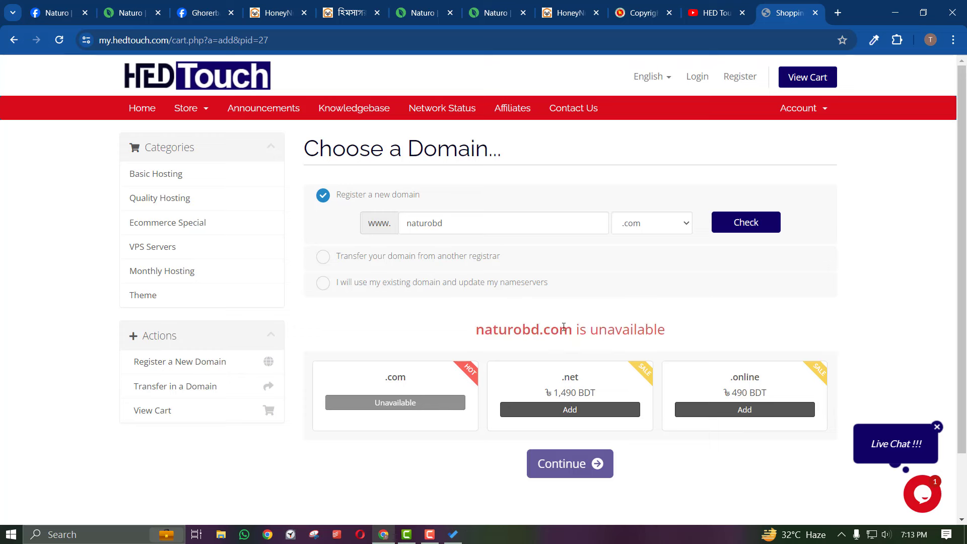
drag(572, 329, 493, 330)
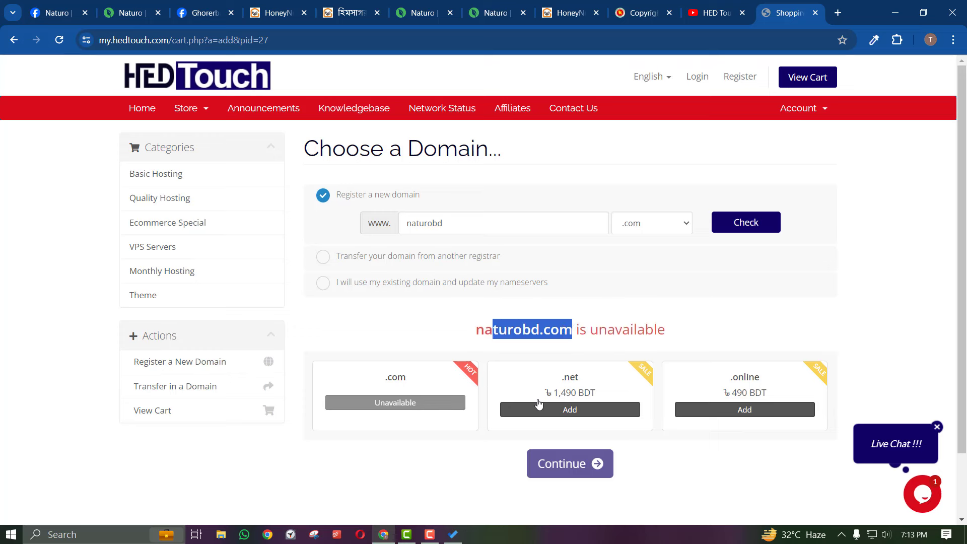
click(449, 223)
text(676)
key(Return)
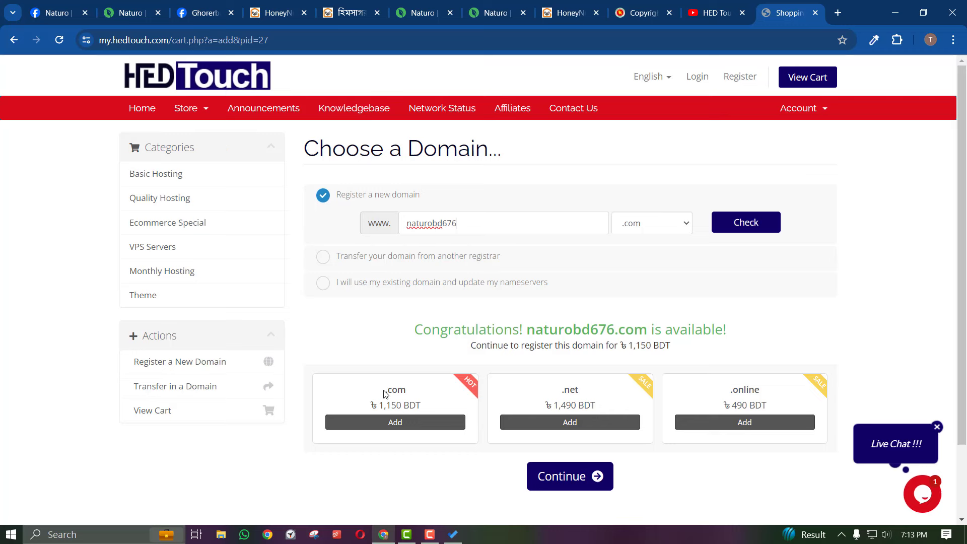
Check hedlandingpage.com, which is available at 1,150 BDT, and add it to the order
double_click(436, 230)
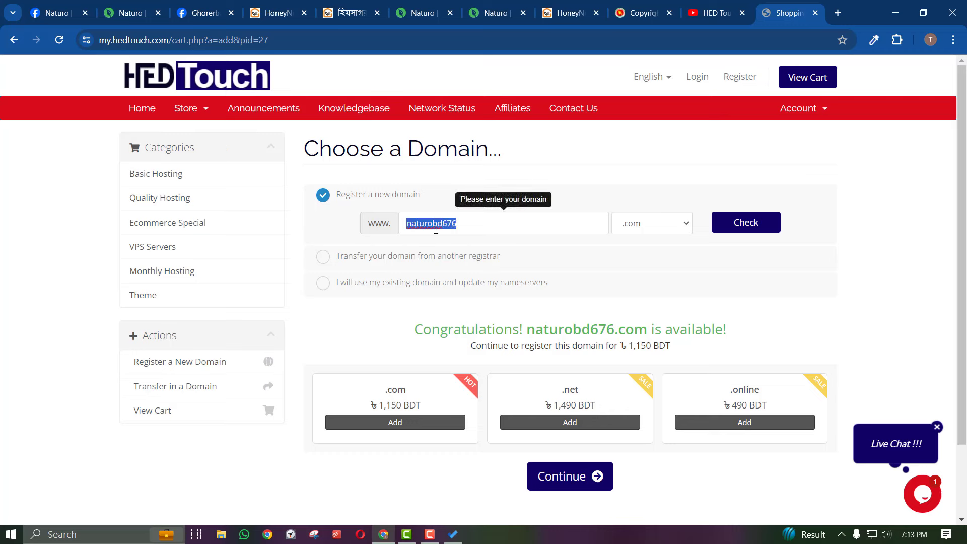
key(BackSpace)
text(hed)
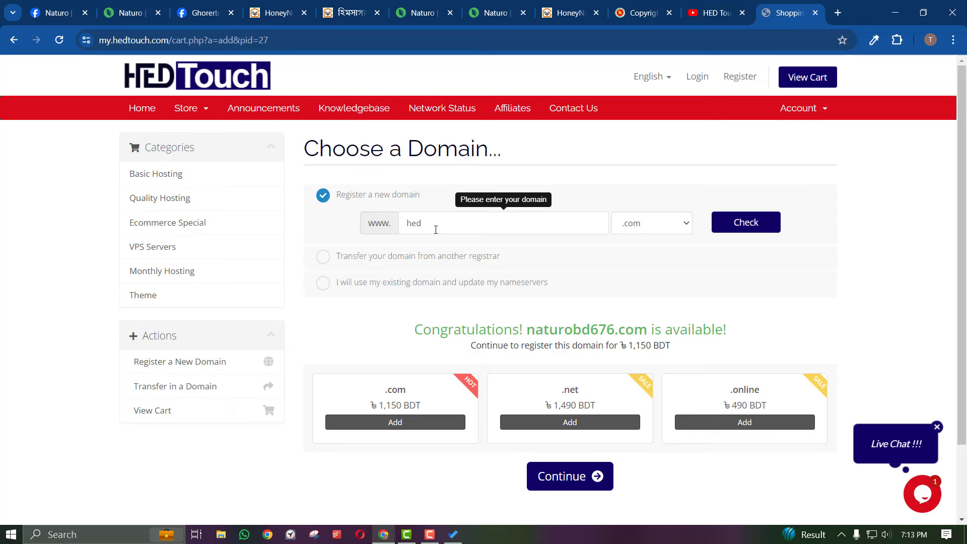
text(landingpage)
click(740, 224)
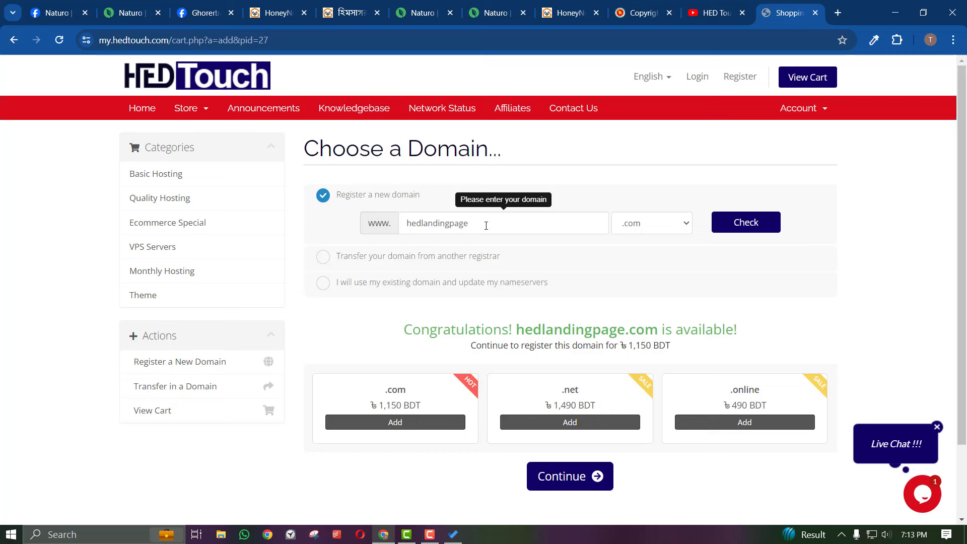
click(403, 425)
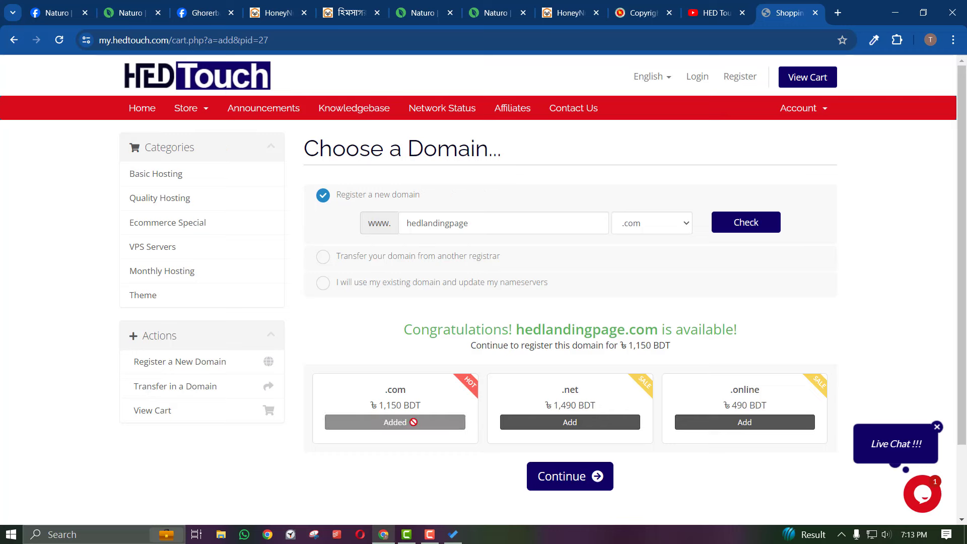
scroll(414, 421, down, 1)
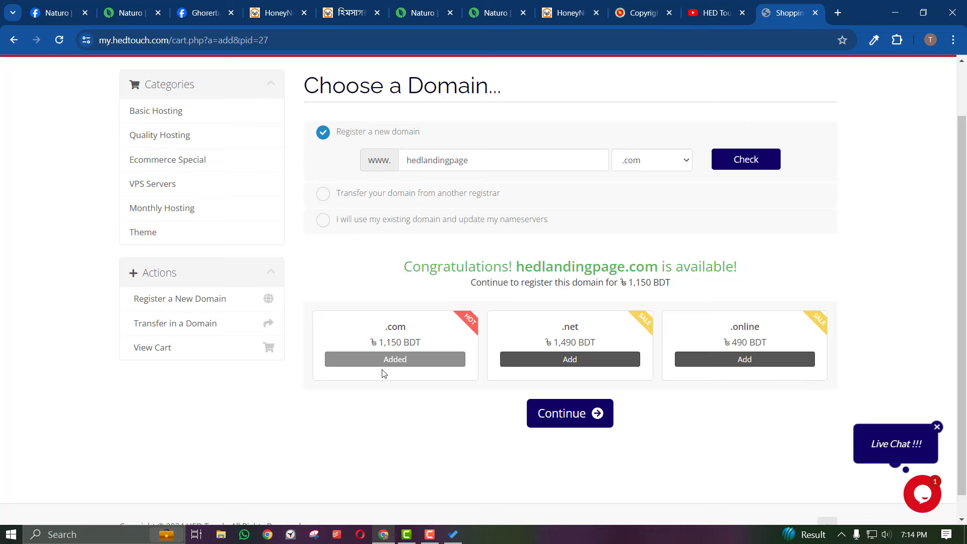
Add DNS Management, ID Protection and Email Forwarding to hedlandingpage.com
click(572, 421)
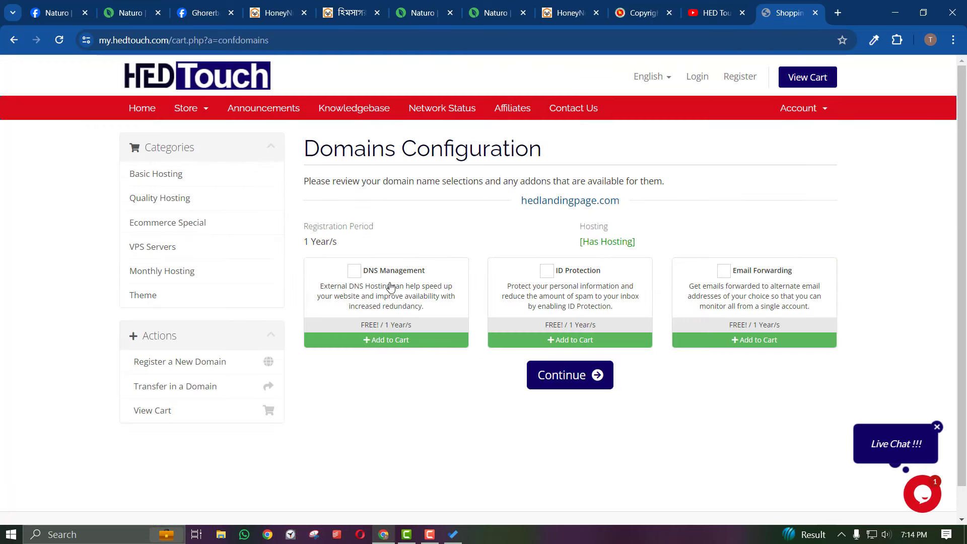
click(363, 272)
click(548, 285)
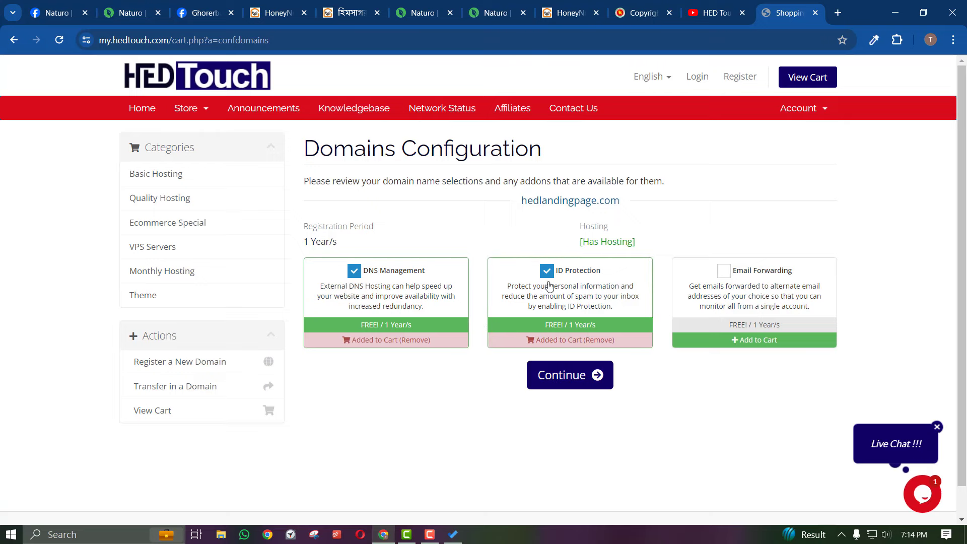
click(725, 286)
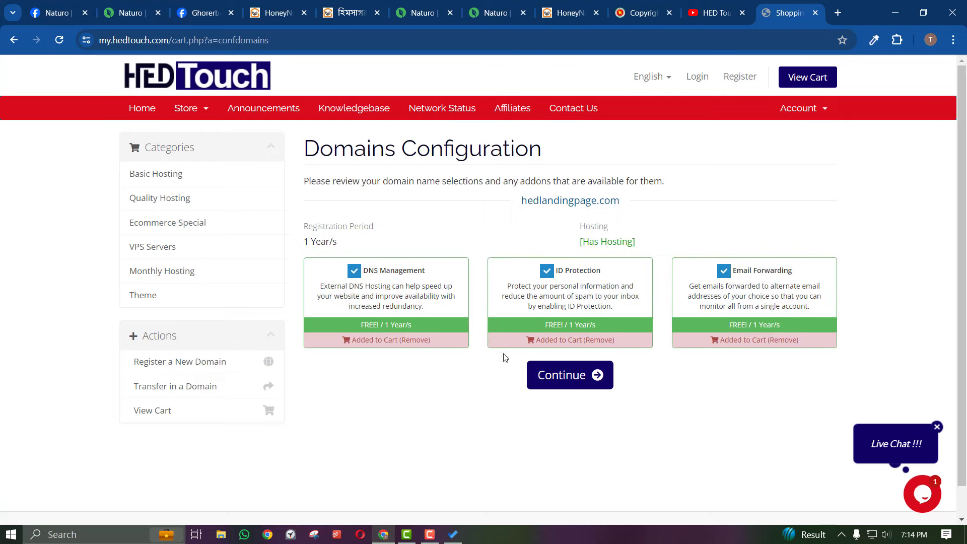
click(583, 387)
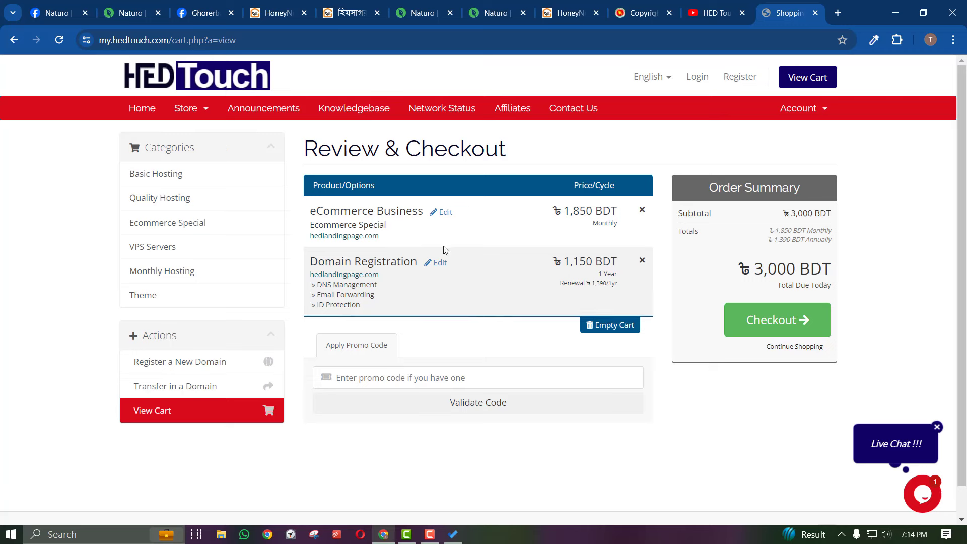
Review the order prices: eCommerce Business 1,850 BDT plus 1,150 BDT domain registration
drag(570, 260, 597, 259)
double_click(561, 216)
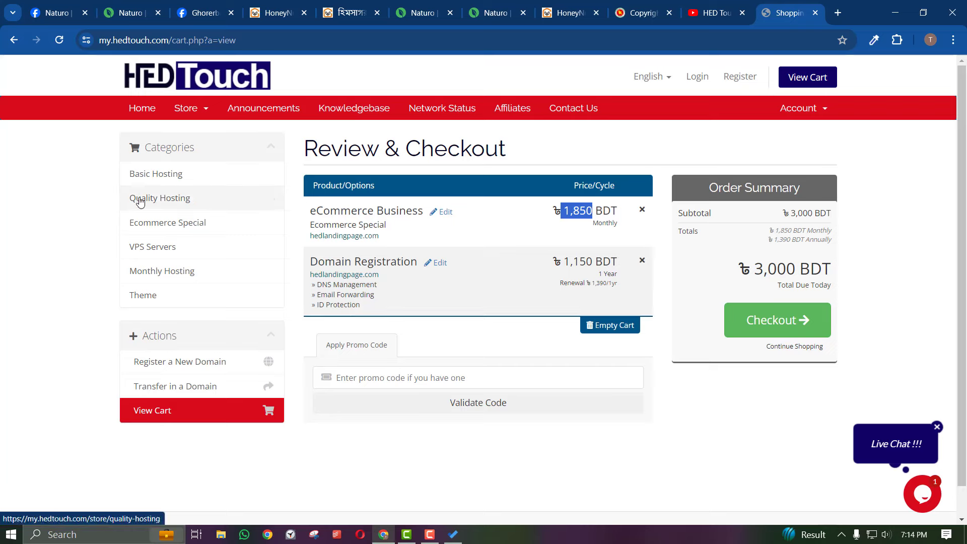
click(550, 214)
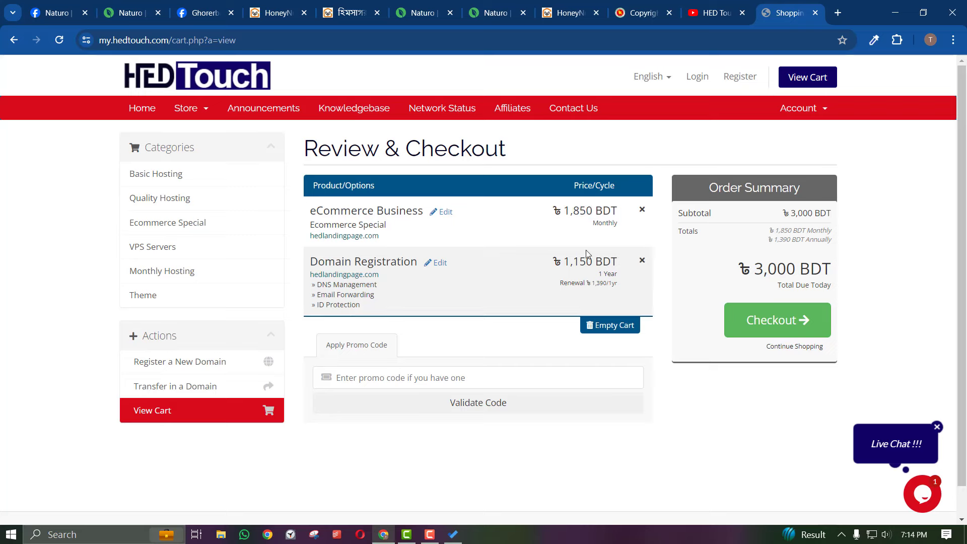
drag(561, 258, 611, 225)
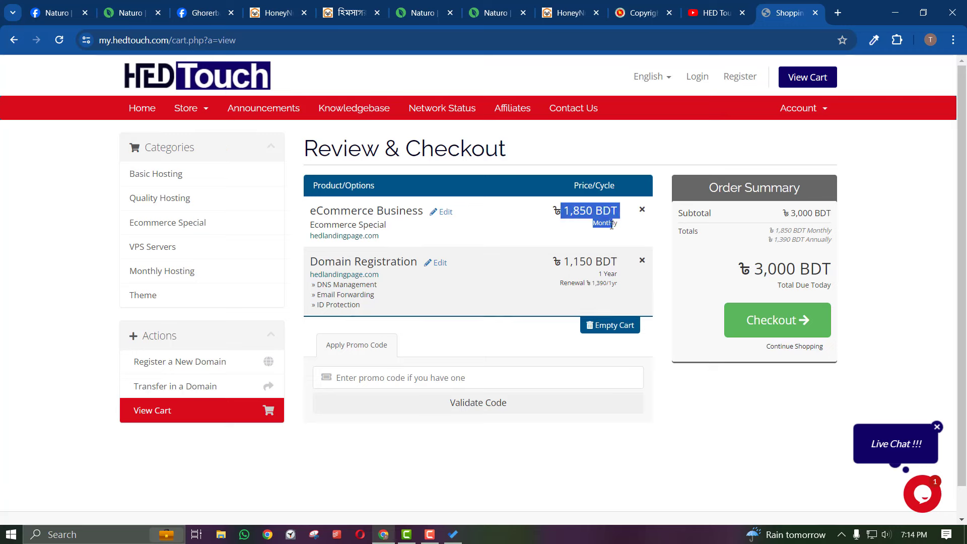
click(573, 263)
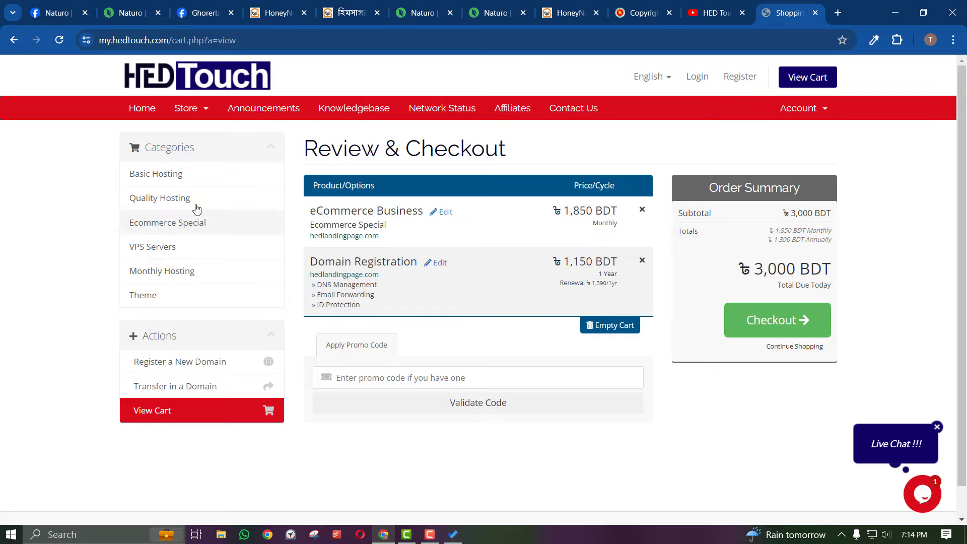
Browse the Quality Hosting plans
click(177, 199)
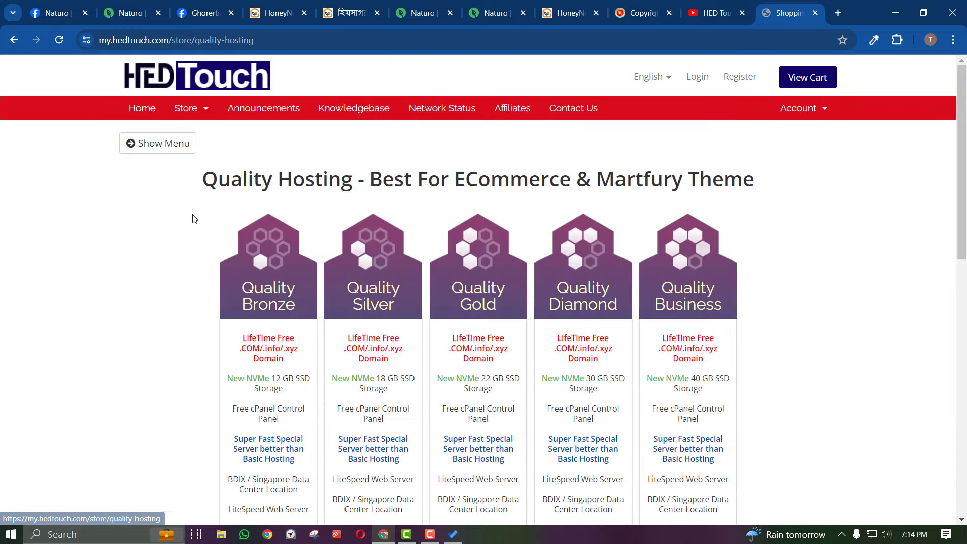
scroll(282, 292, down, 9)
scroll(282, 292, down, 3)
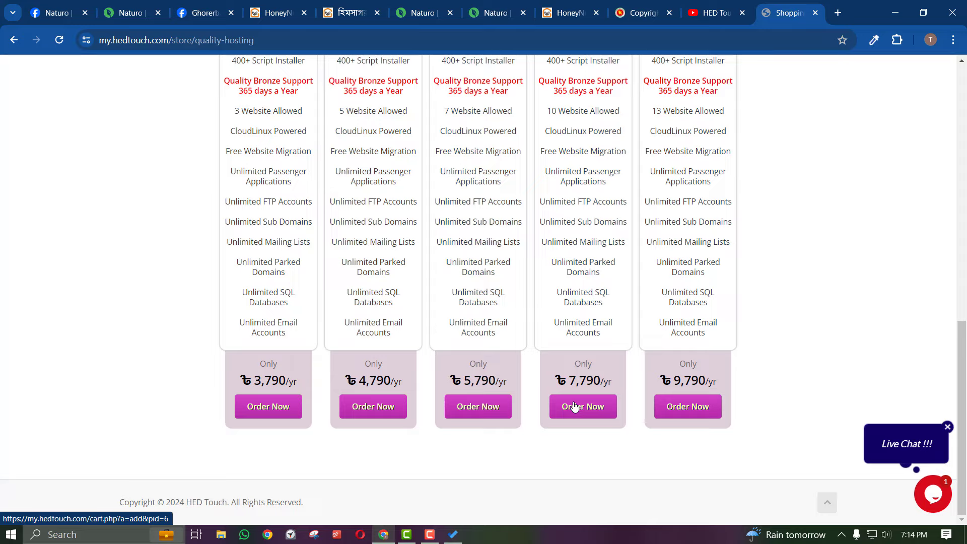
scroll(465, 355, up, 15)
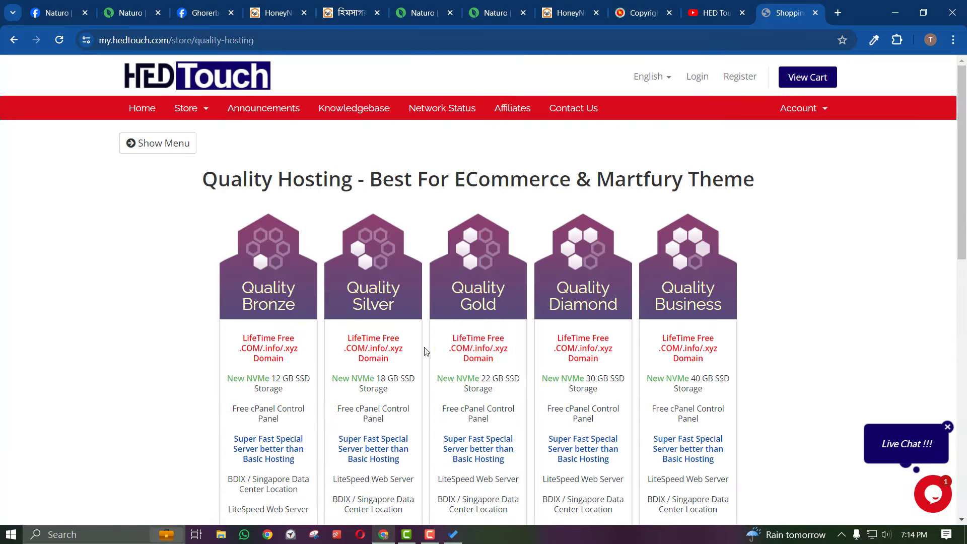
Browse the Ecommerce Special packages, then return to the shopping cart
click(189, 146)
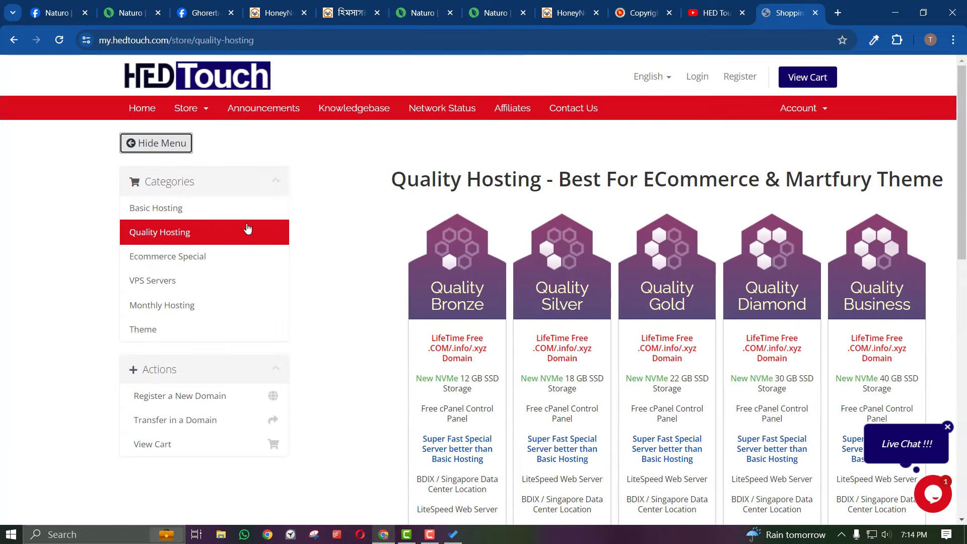
click(199, 266)
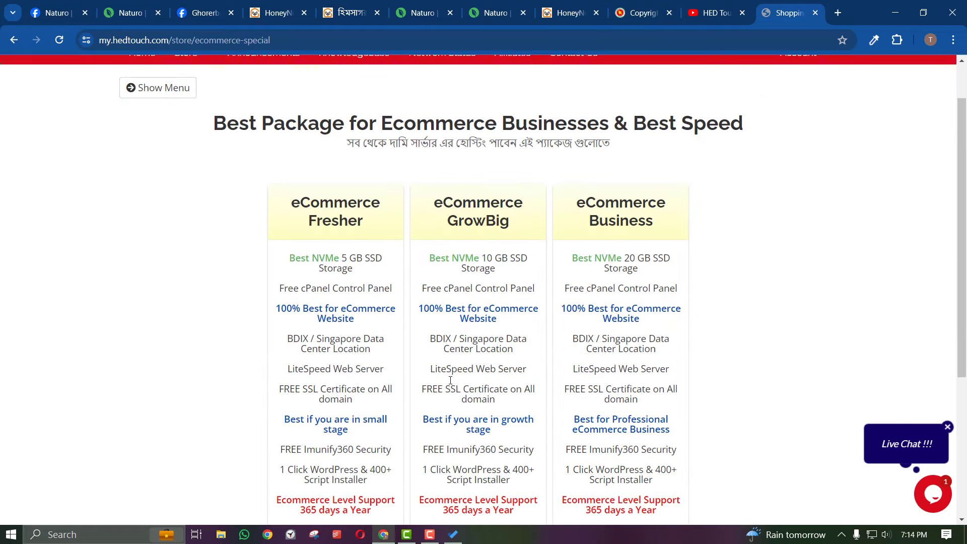
click(169, 144)
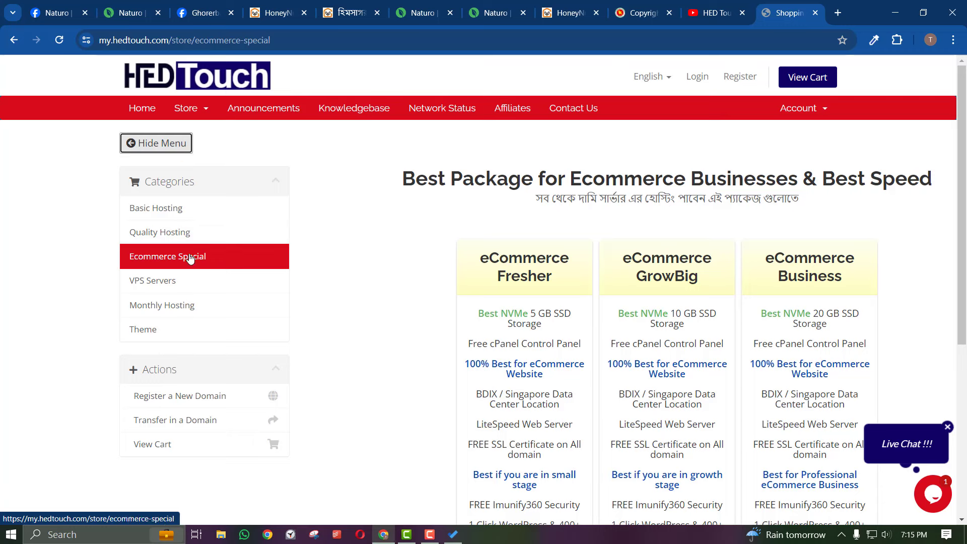
click(167, 147)
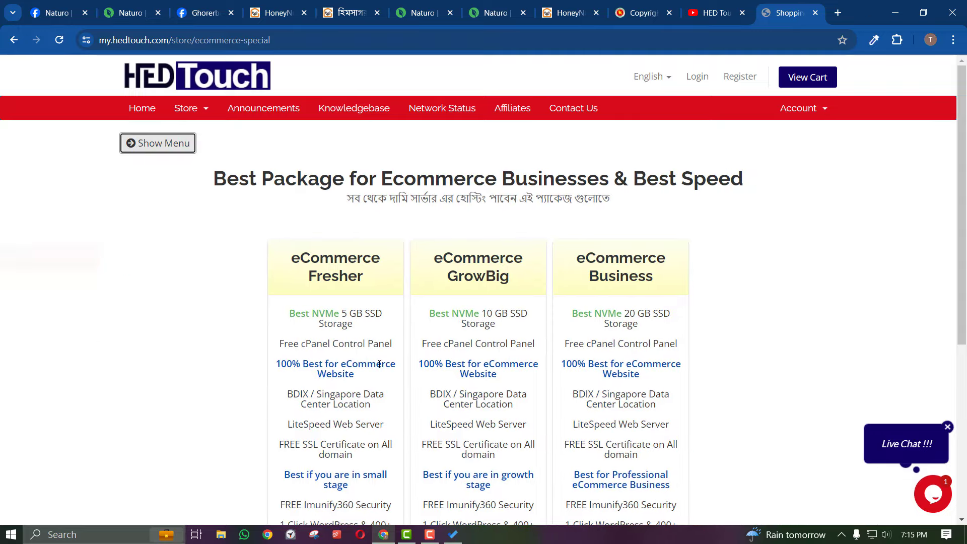
scroll(379, 363, down, 3)
scroll(380, 363, down, 2)
scroll(378, 367, up, 6)
click(804, 76)
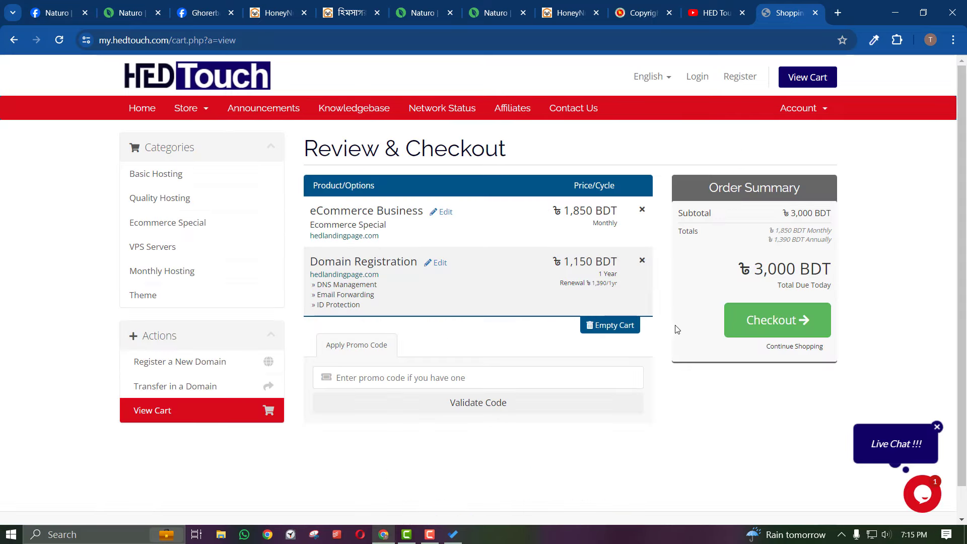
Proceed to the checkout form and look over its customer fields
click(752, 317)
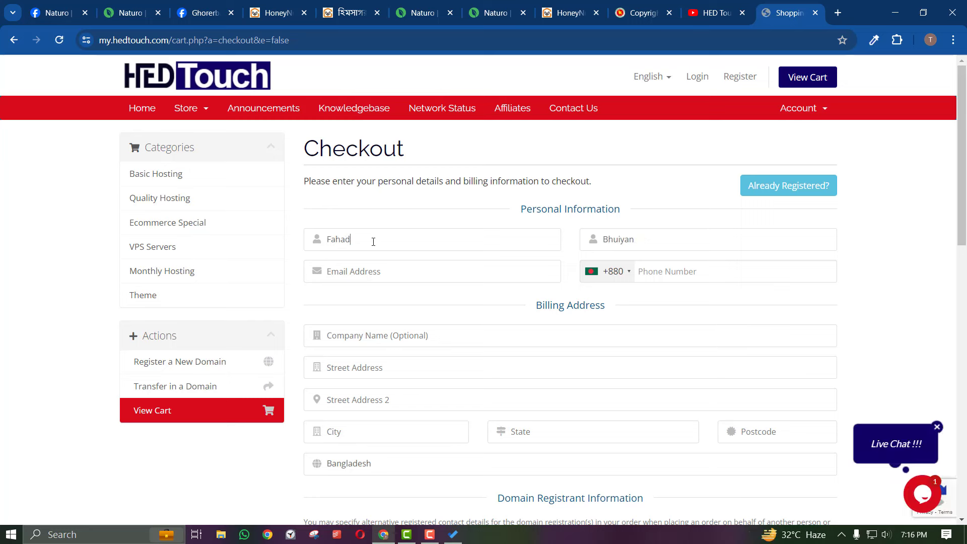
click(631, 240)
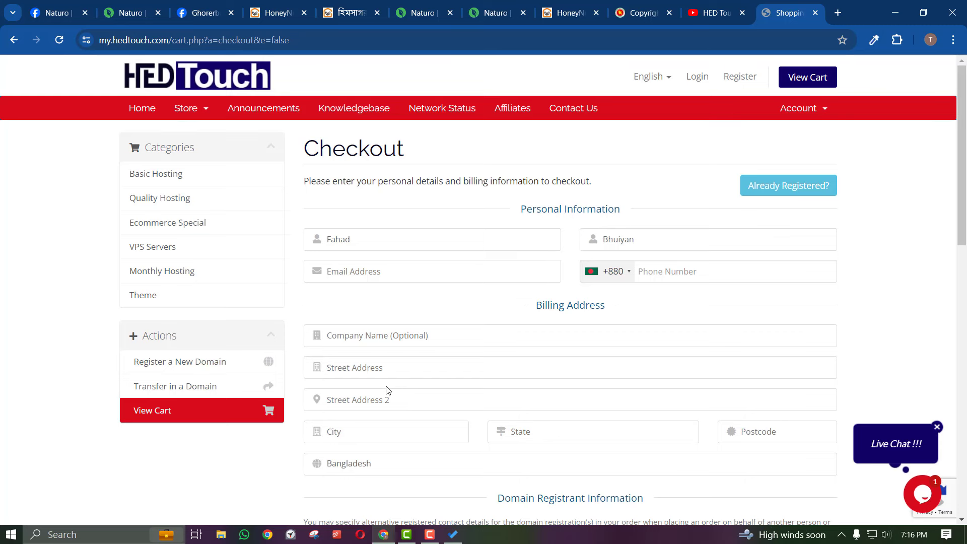
scroll(379, 437, down, 6)
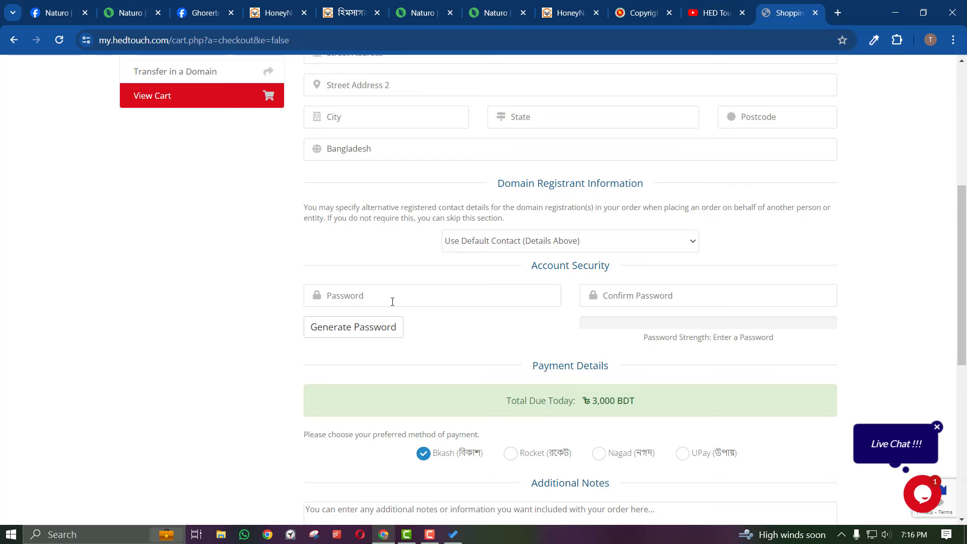
scroll(393, 301, down, 6)
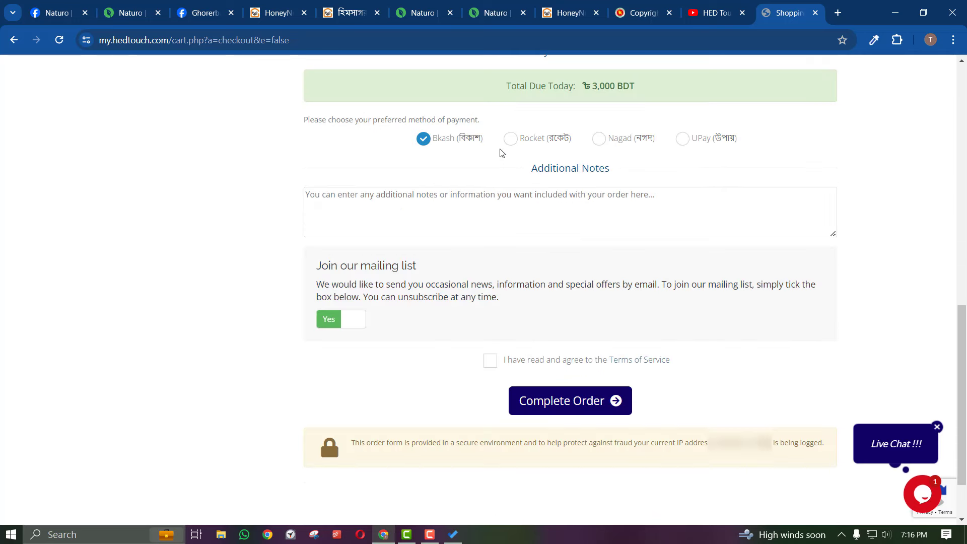
Try Rocket, Nagad and UPay, then settle on Bkash as the payment method
click(523, 143)
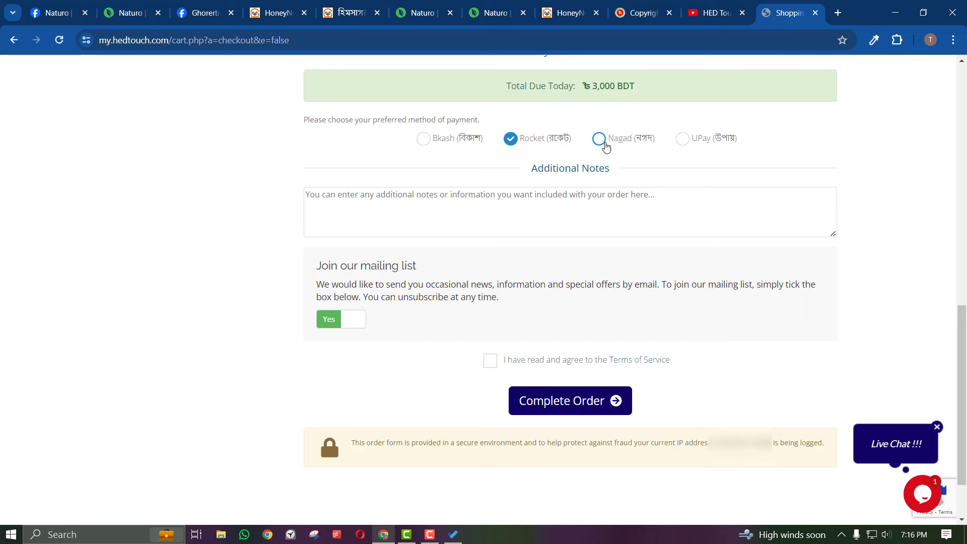
click(602, 143)
click(697, 144)
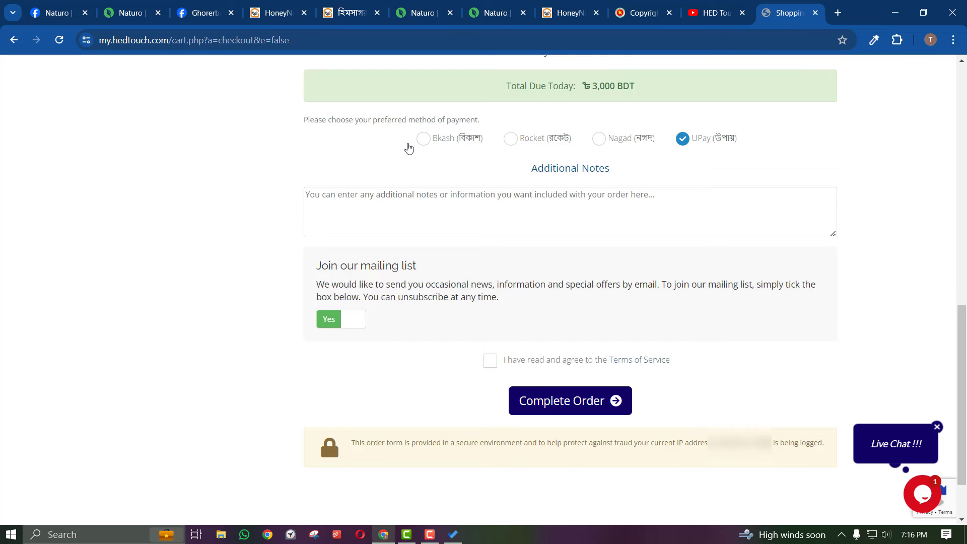
click(429, 144)
scroll(566, 346, down, 1)
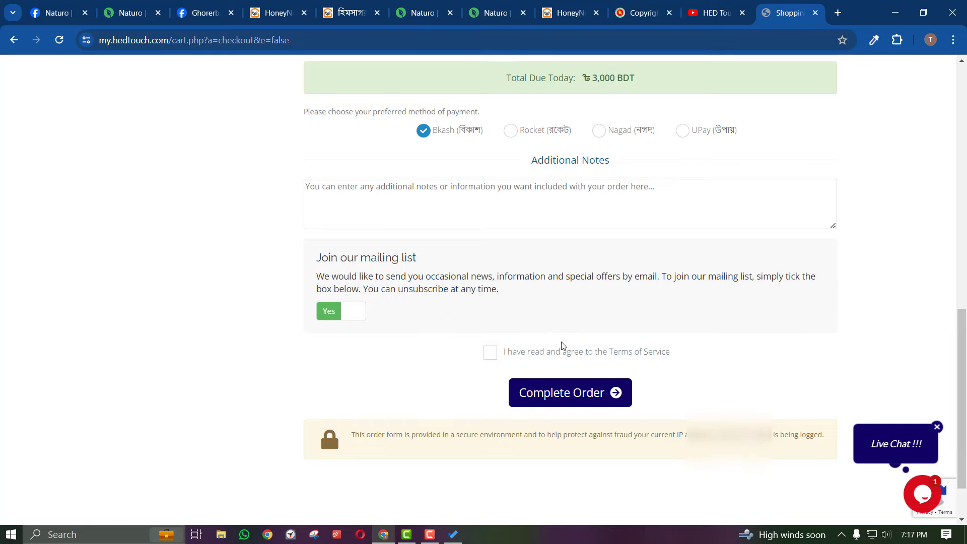
Open the Terms of Service in a new tab and read through them
right_click(642, 298)
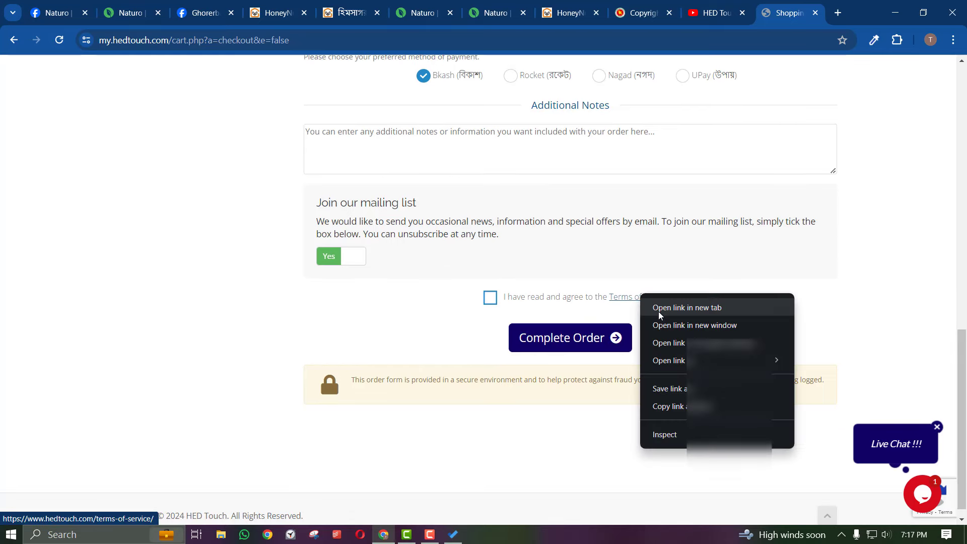
click(658, 308)
key(ctrl+Tab)
scroll(569, 228, down, 20)
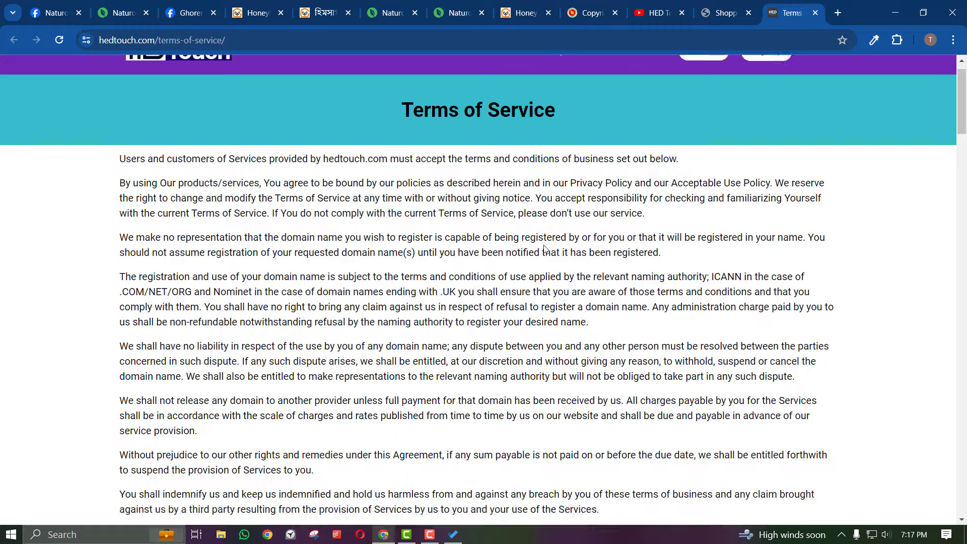
scroll(544, 248, down, 20)
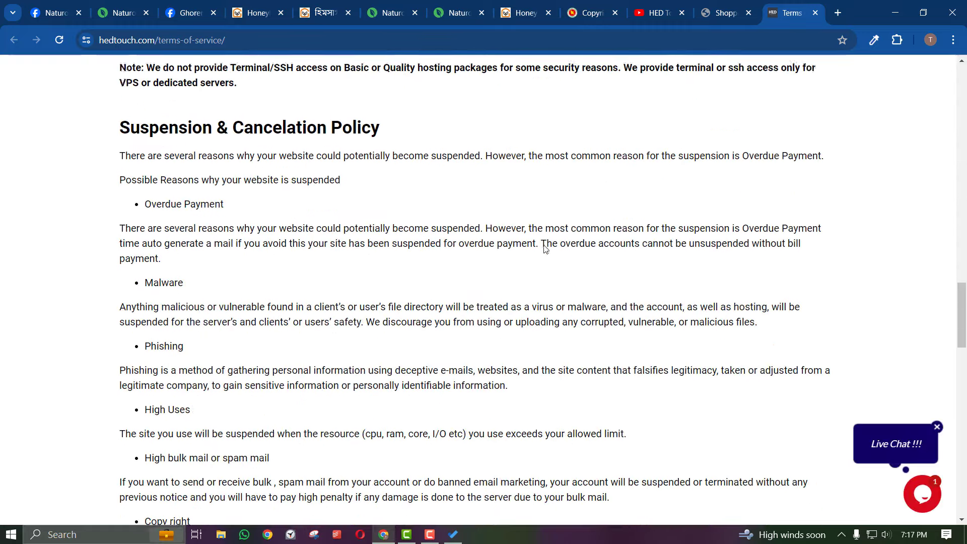
Back on checkout, accept the Terms of Service and submit the order
click(735, 4)
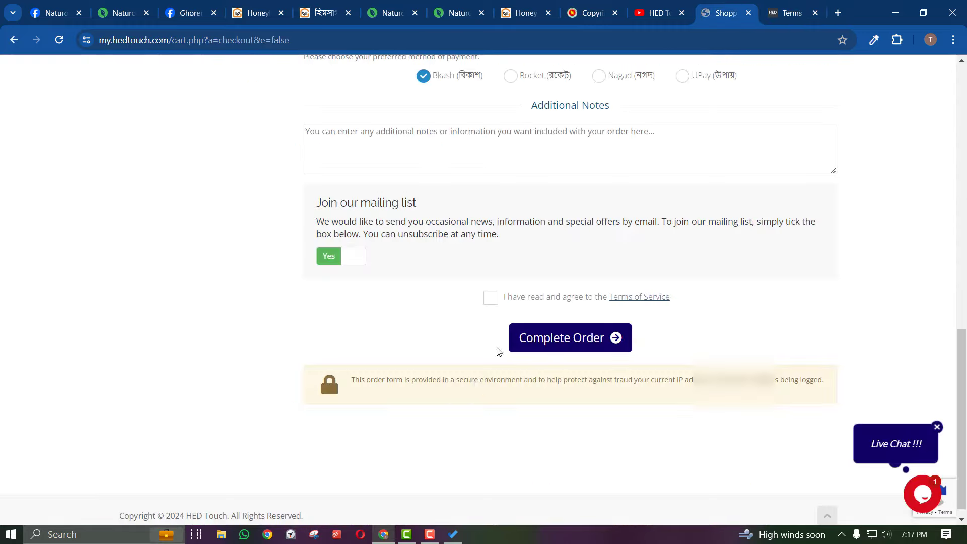
click(490, 297)
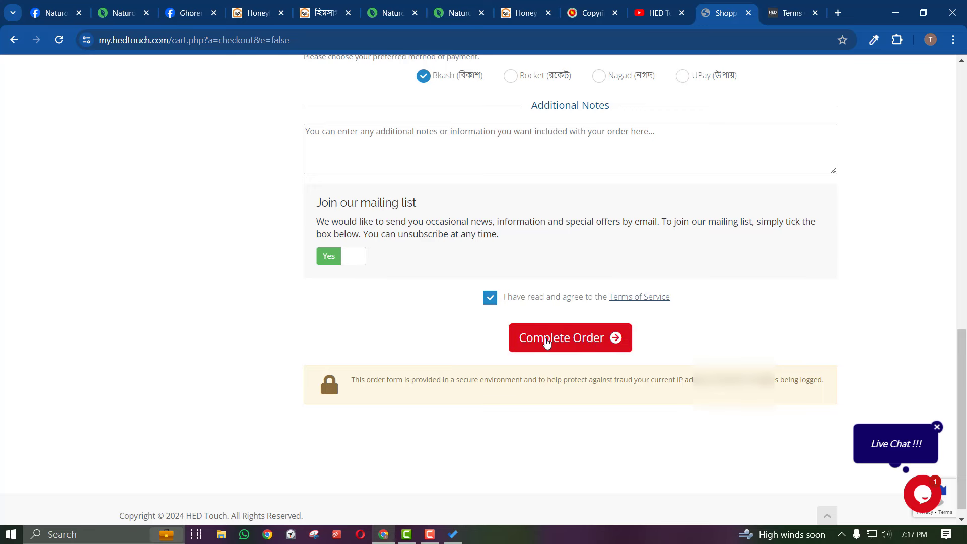
click(547, 338)
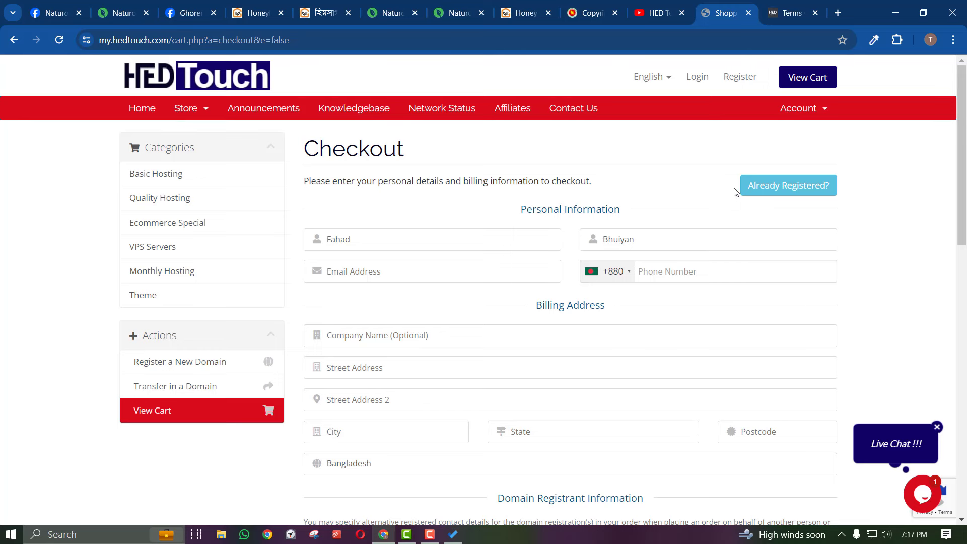
Switch the checkout to Already Registered to log in as an existing customer
scroll(519, 320, down, 2)
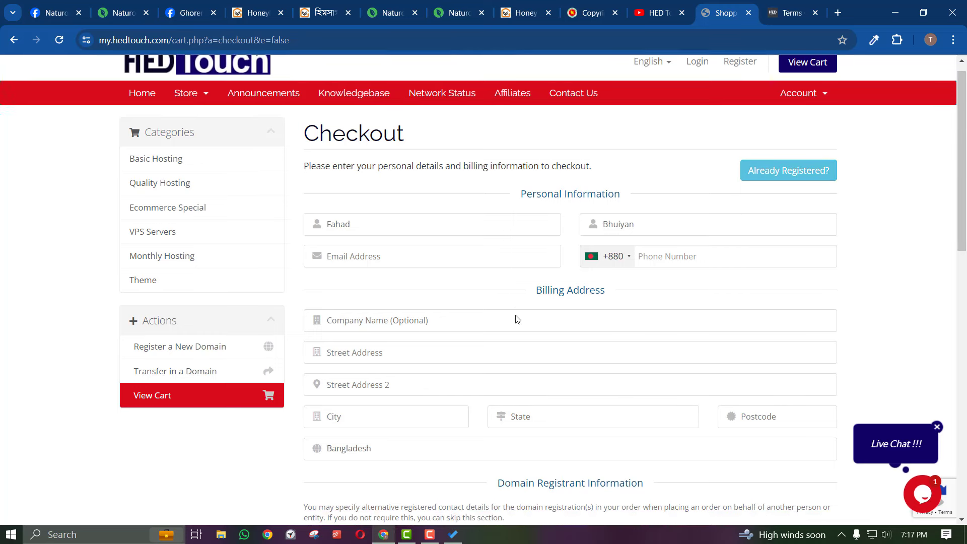
scroll(555, 294, up, 2)
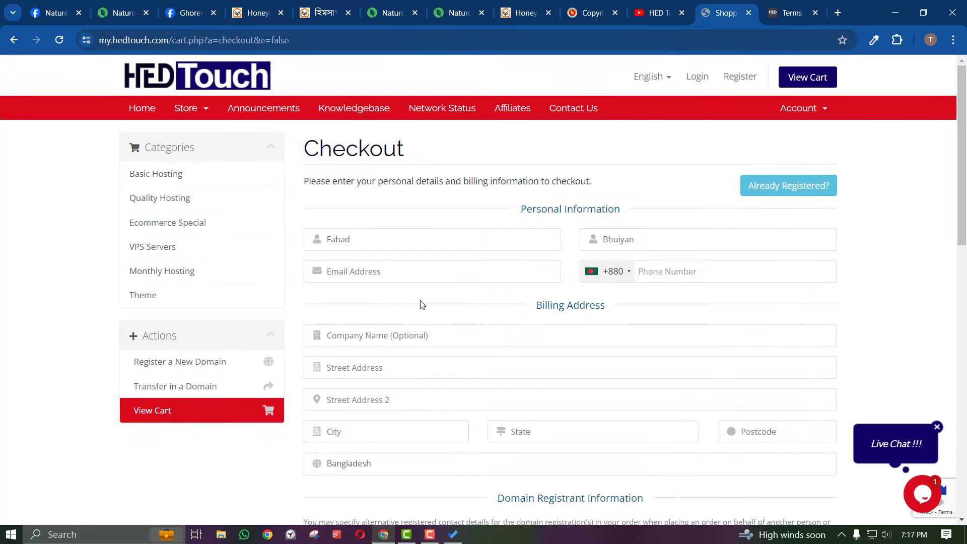
scroll(433, 319, down, 2)
scroll(441, 337, up, 2)
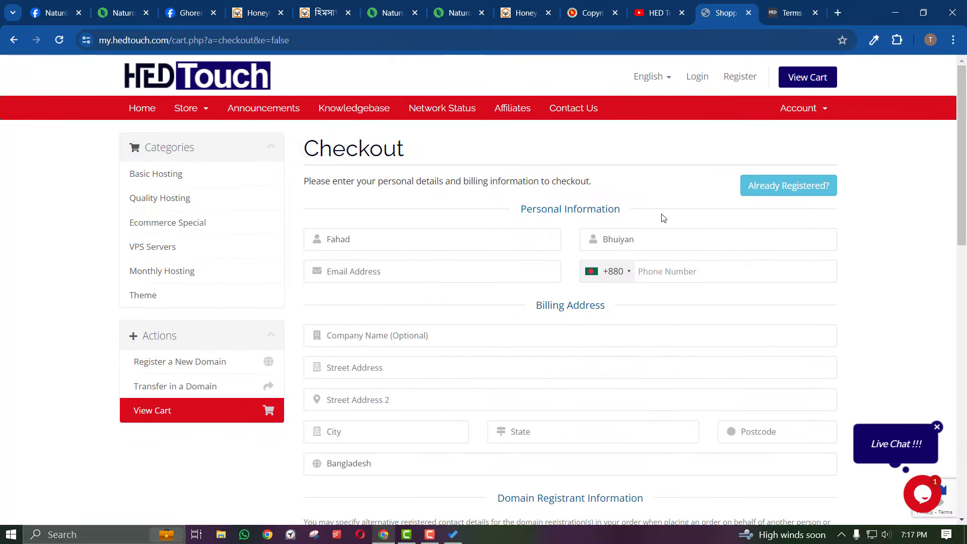
click(756, 186)
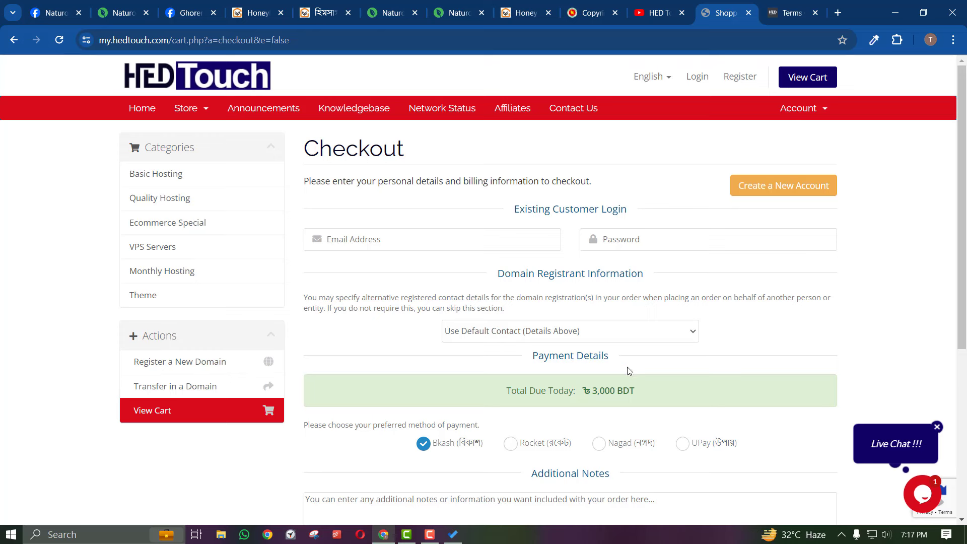
Change the order's payment method to Rocket
scroll(557, 354, down, 3)
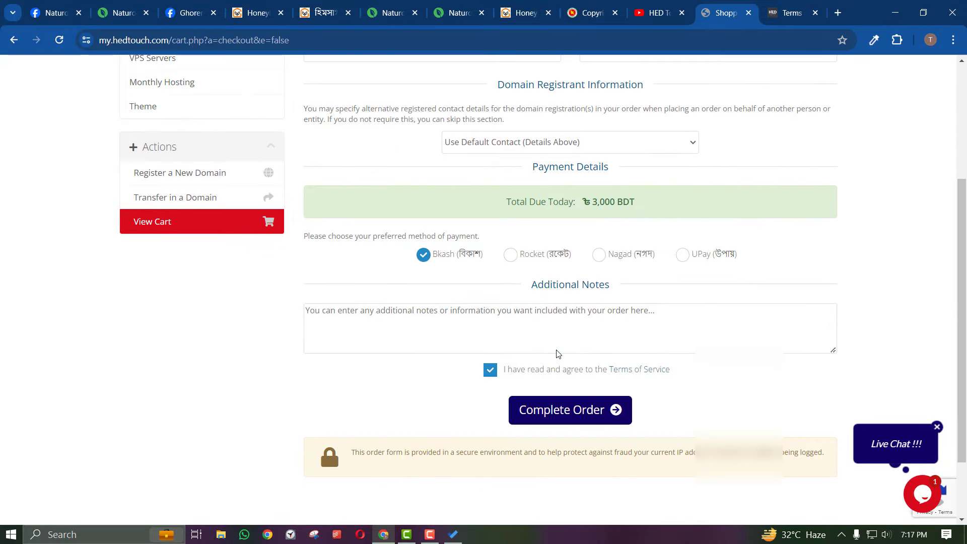
scroll(558, 349, down, 1)
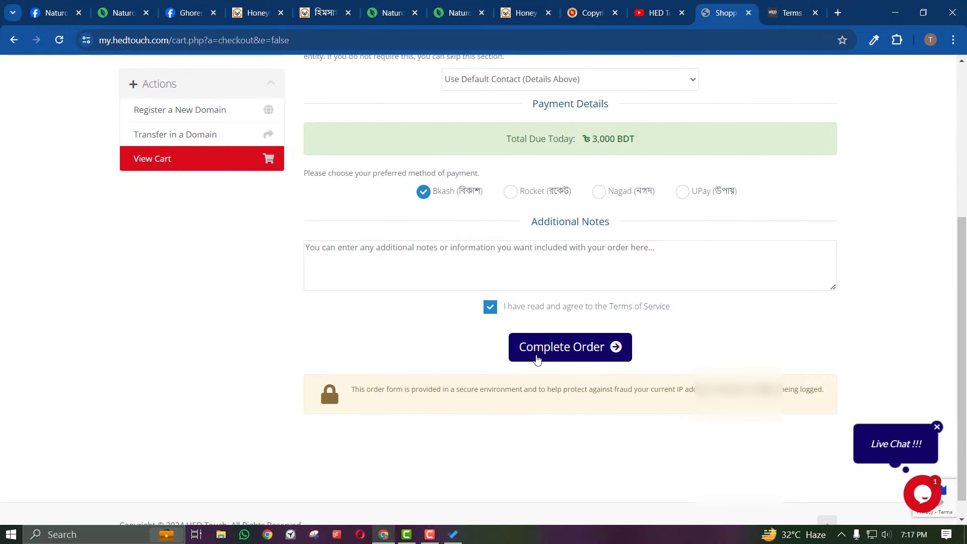
scroll(644, 190, up, 3)
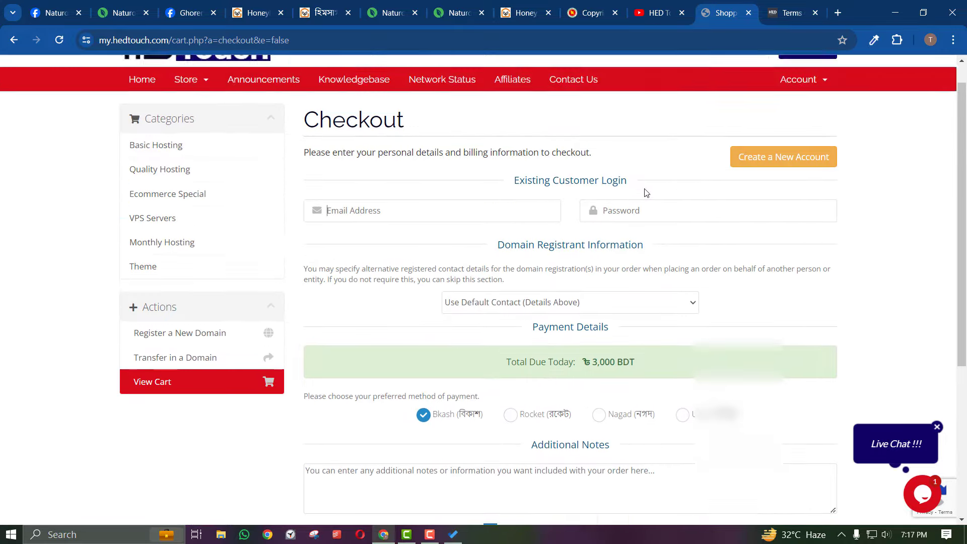
scroll(643, 199, down, 3)
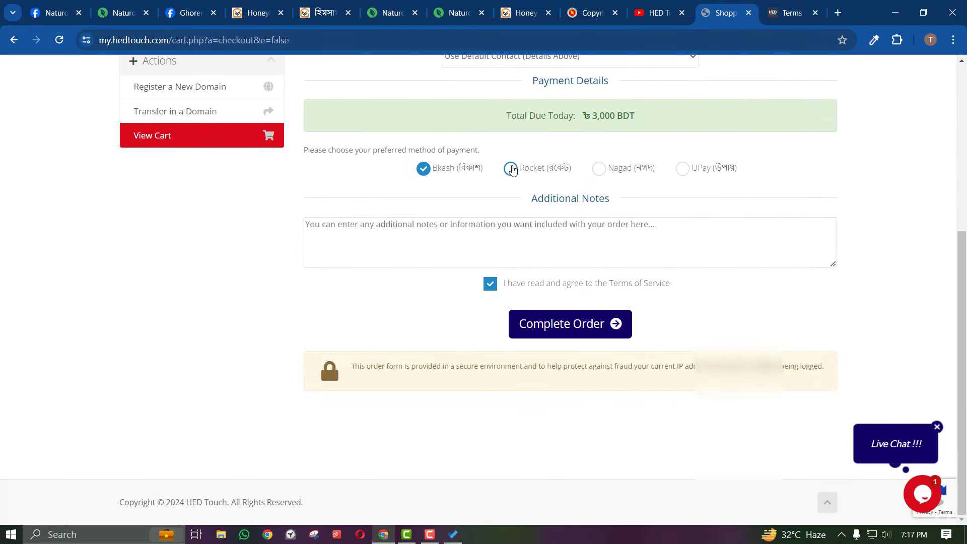
click(510, 168)
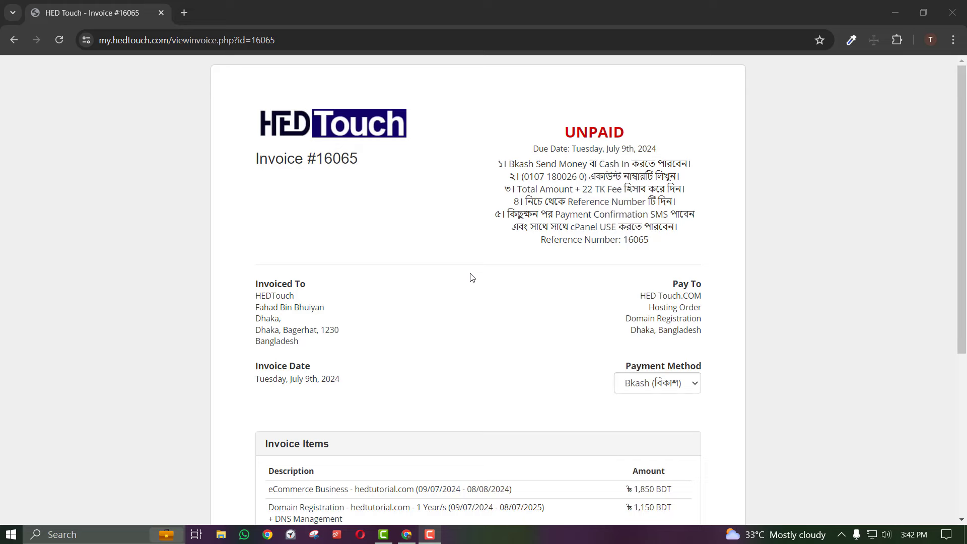
Review the invoice's billing details, invoice date and payment instructions
scroll(472, 277, down, 5)
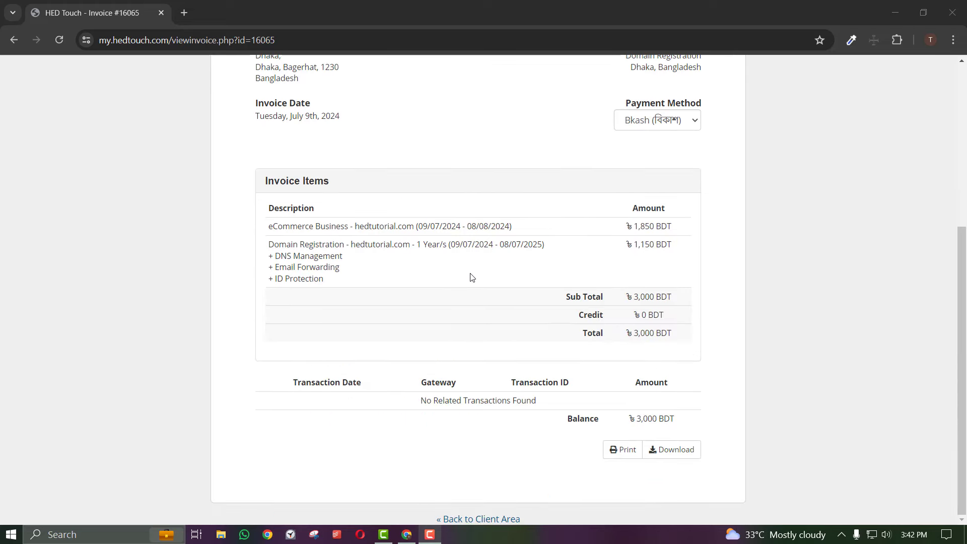
scroll(472, 278, up, 5)
scroll(472, 277, down, 3)
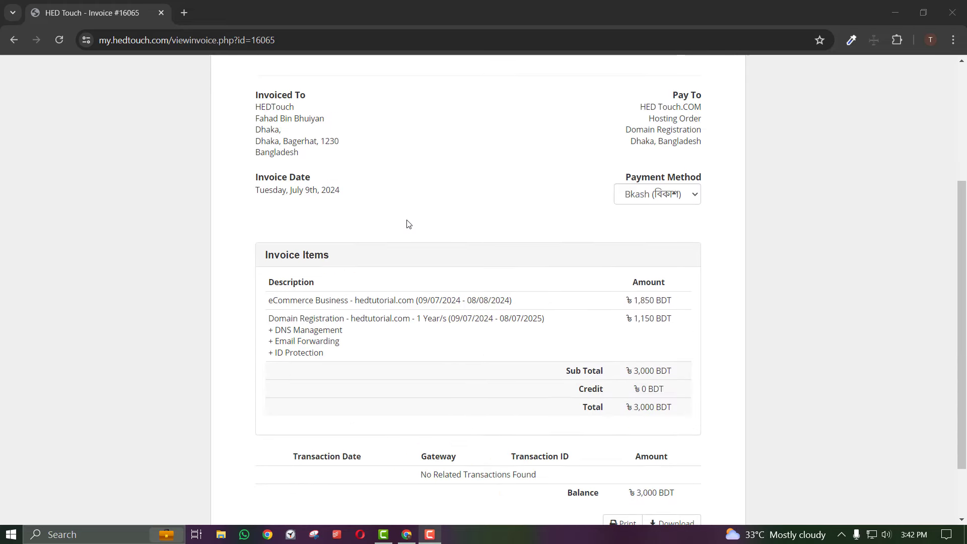
drag(355, 191, 274, 95)
click(310, 128)
scroll(485, 241, down, 2)
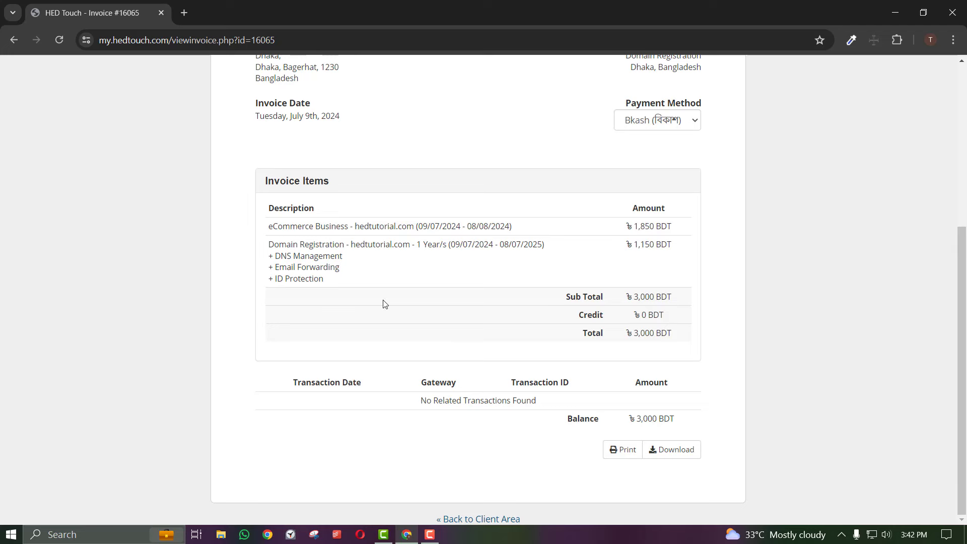
scroll(384, 304, up, 5)
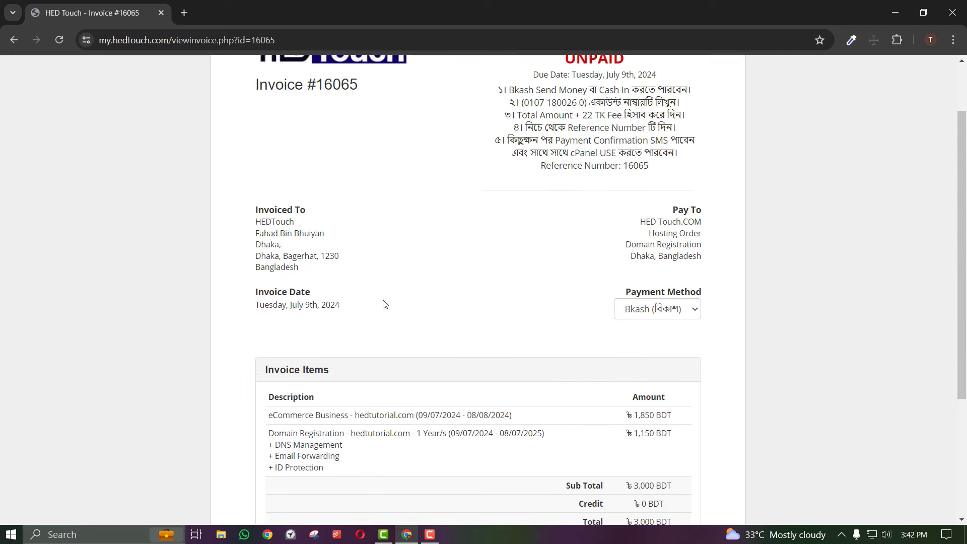
drag(630, 243, 501, 113)
click(510, 258)
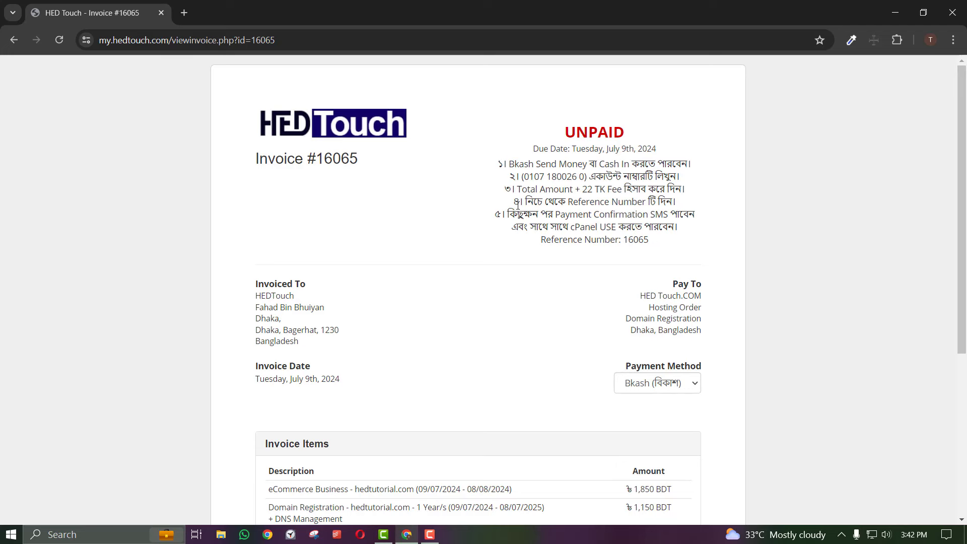
scroll(687, 474, down, 2)
Switch the invoice payment method to Nagad and note the account number to pay
click(665, 259)
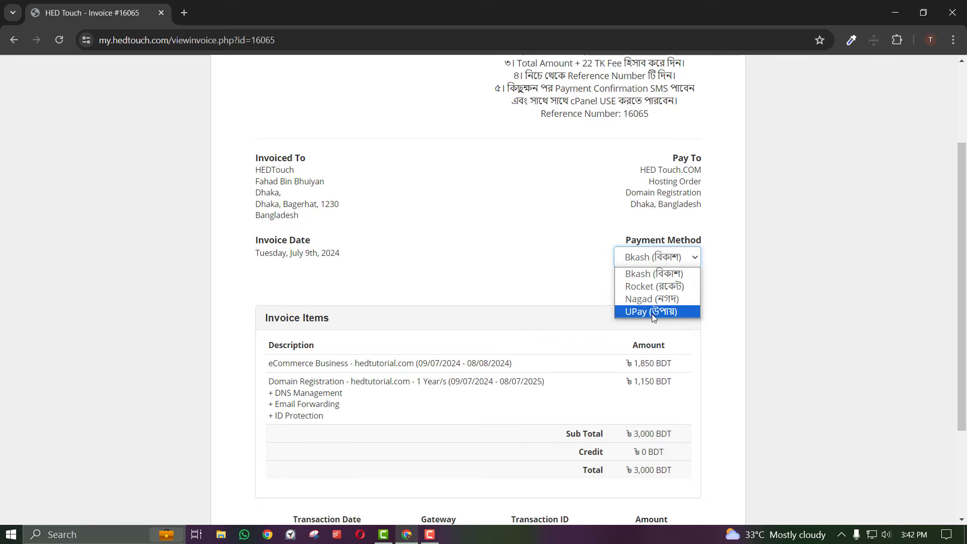
click(652, 298)
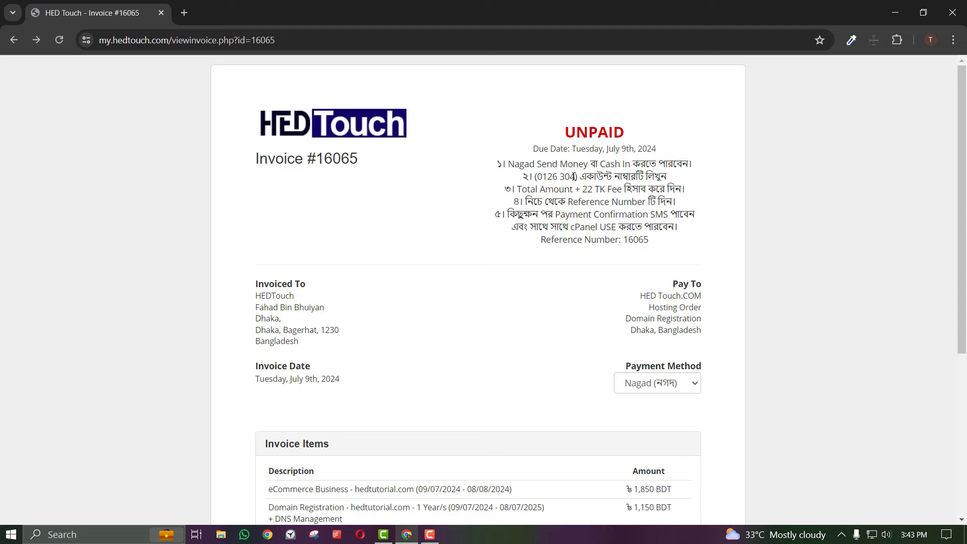
mouse_move(574, 176)
mouse_down()
mouse_move(537, 174)
mouse_move(581, 176)
mouse_up()
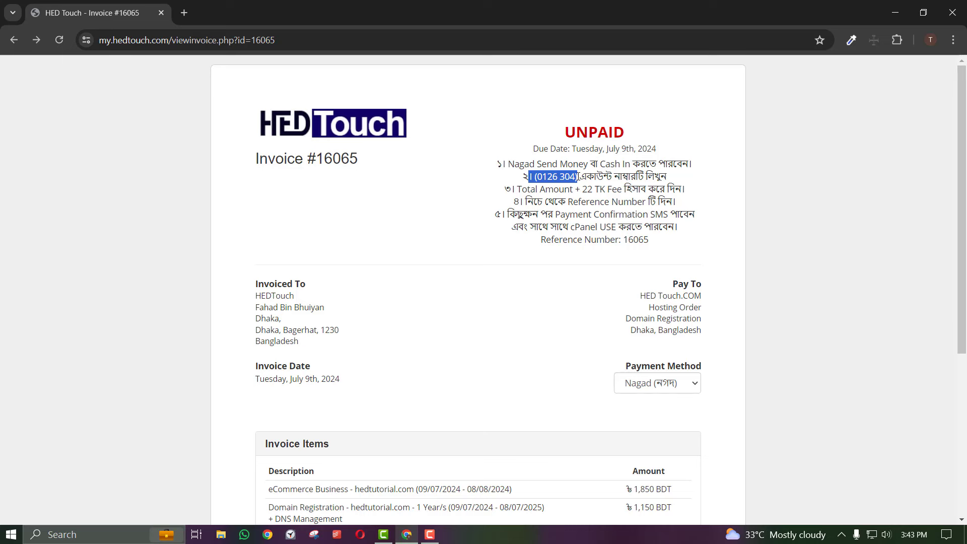
click(530, 261)
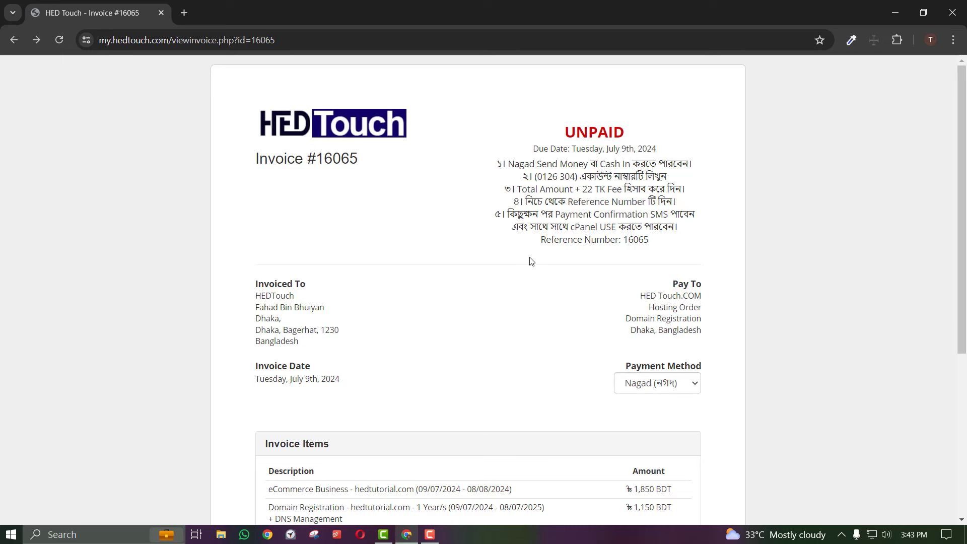
Check the 3,000 BDT total, the Reference Number and the payment confirmation SMS note
scroll(527, 339, down, 5)
drag(669, 336, 626, 335)
scroll(620, 283, up, 5)
drag(583, 189, 606, 189)
scroll(615, 378, down, 5)
scroll(639, 417, up, 5)
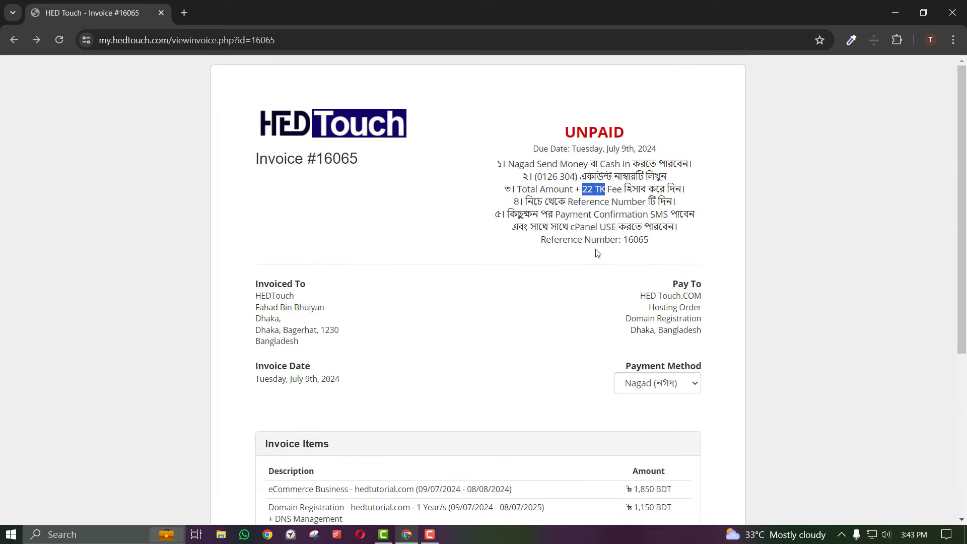
drag(653, 241, 628, 239)
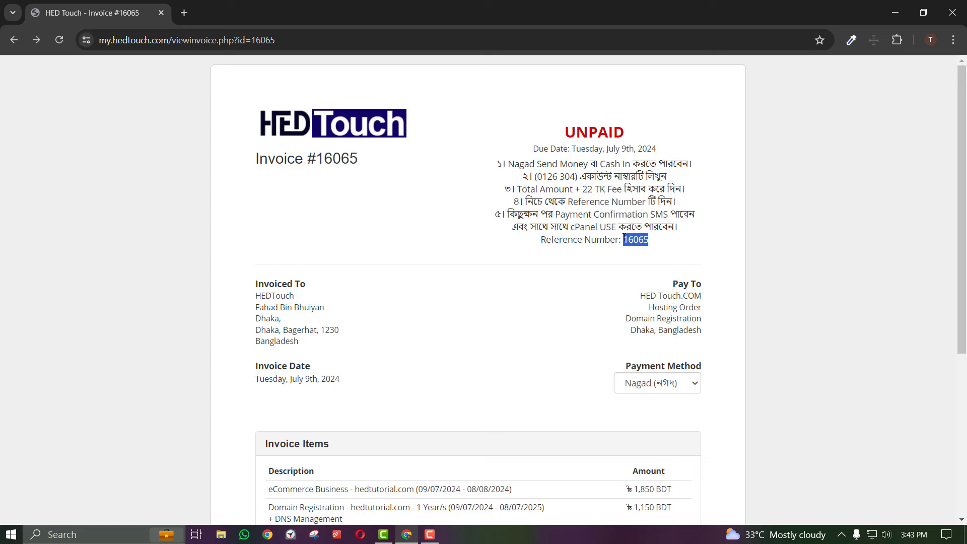
click(636, 240)
drag(653, 241, 622, 240)
click(631, 240)
drag(613, 215, 567, 213)
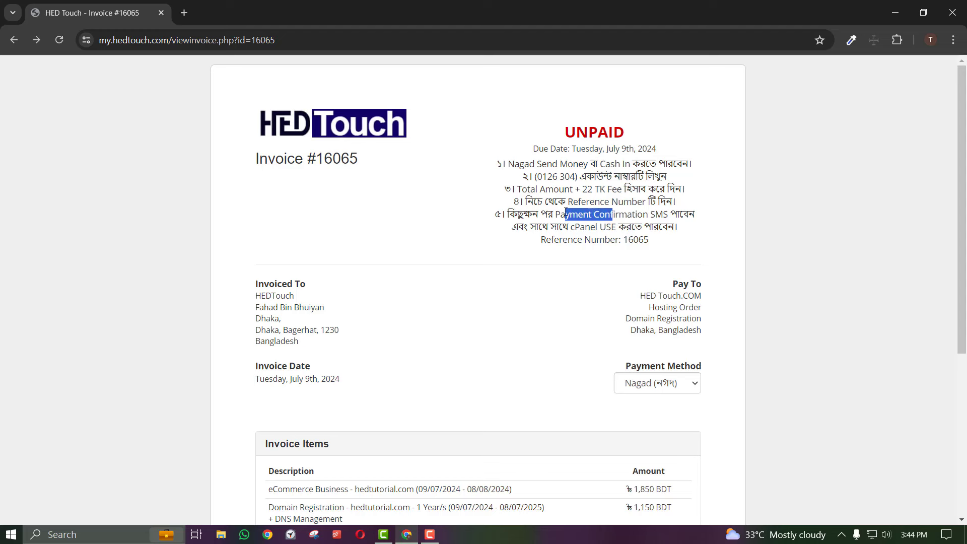
click(553, 237)
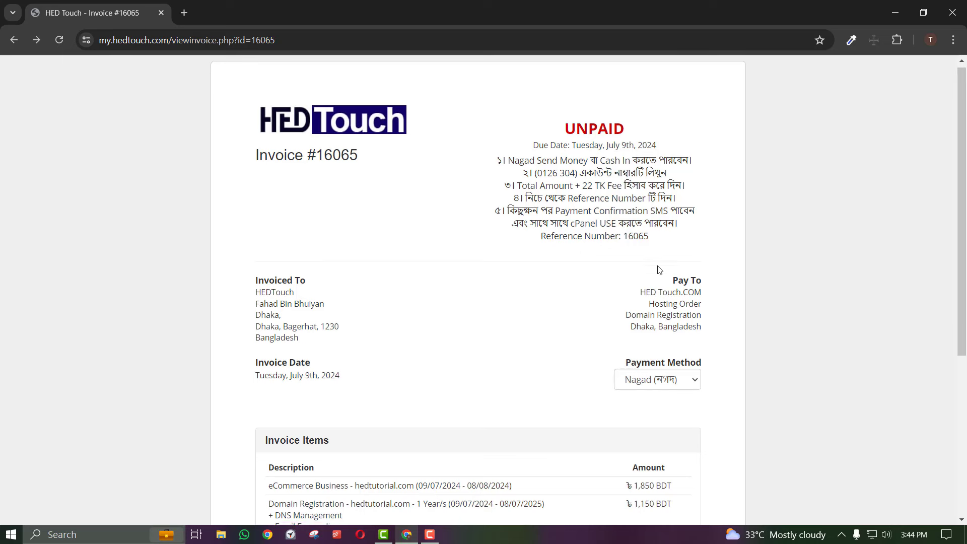
scroll(659, 266, down, 5)
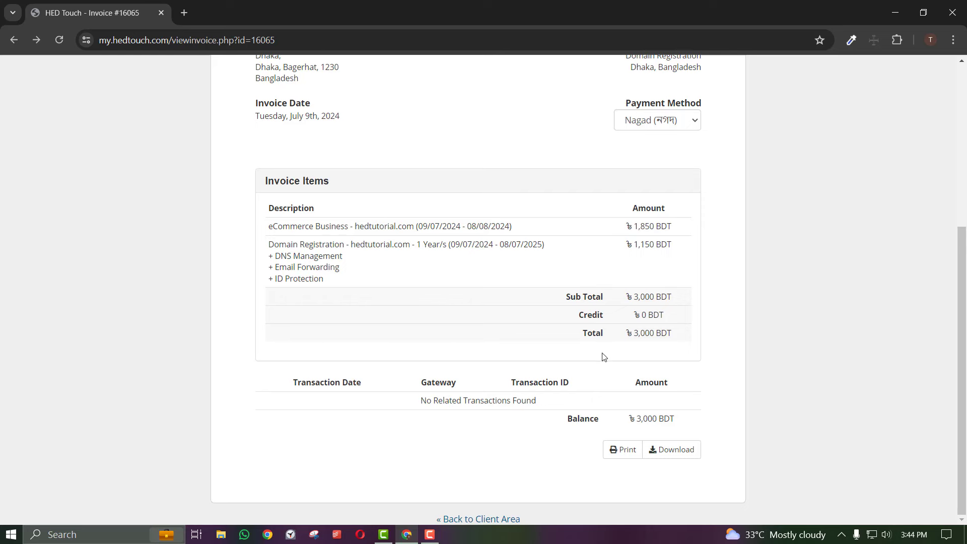
Go from the invoice list to the client dashboard and choose Email History from the account menu
click(483, 520)
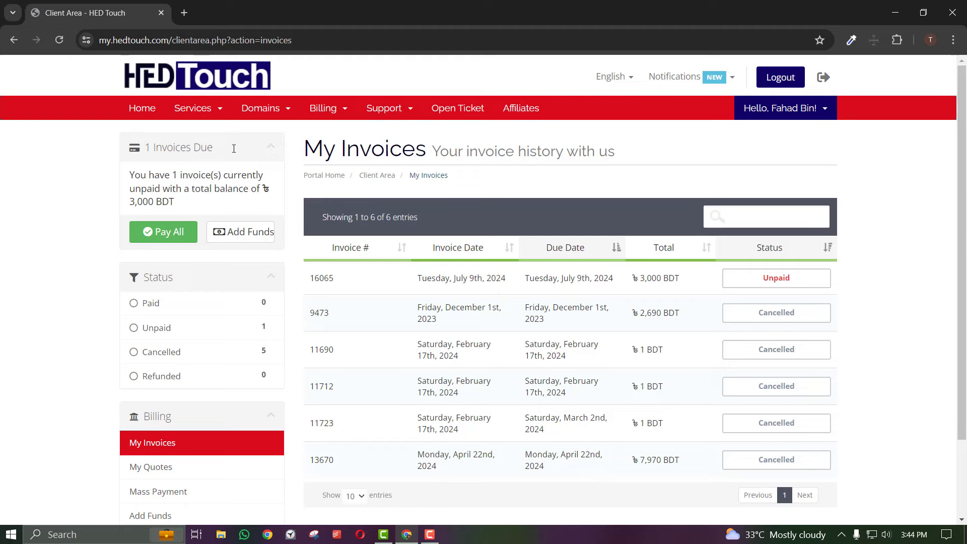
click(144, 112)
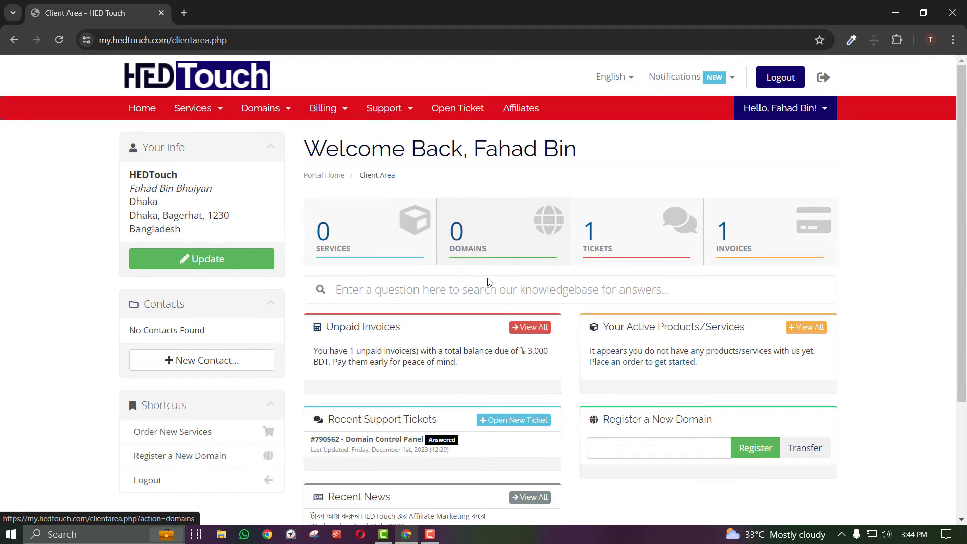
click(762, 115)
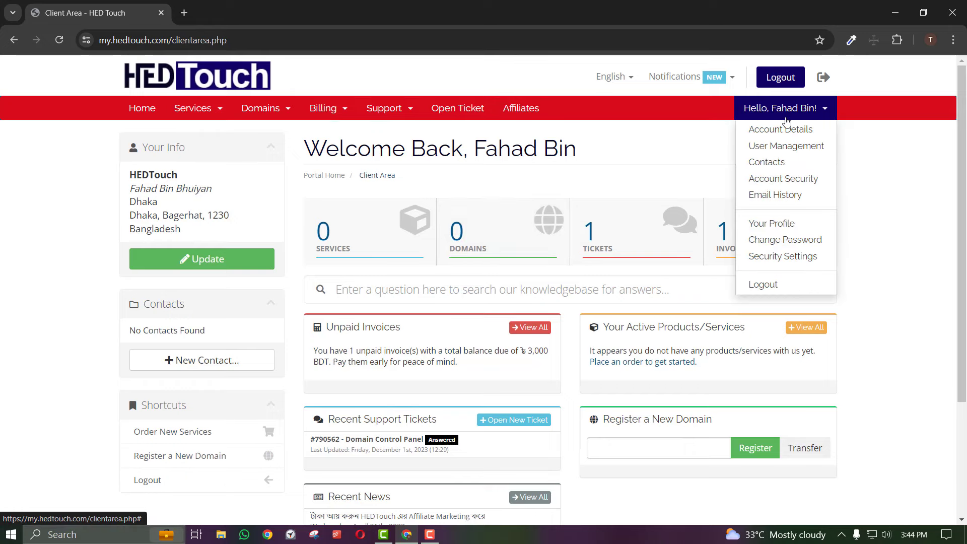
click(640, 153)
scroll(491, 291, down, 3)
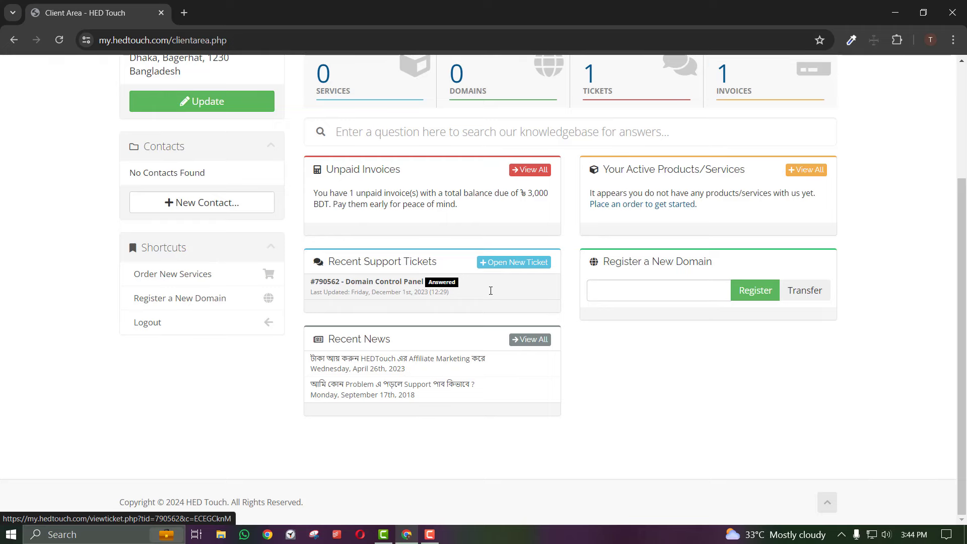
scroll(490, 291, up, 1)
scroll(491, 295, up, 2)
click(756, 108)
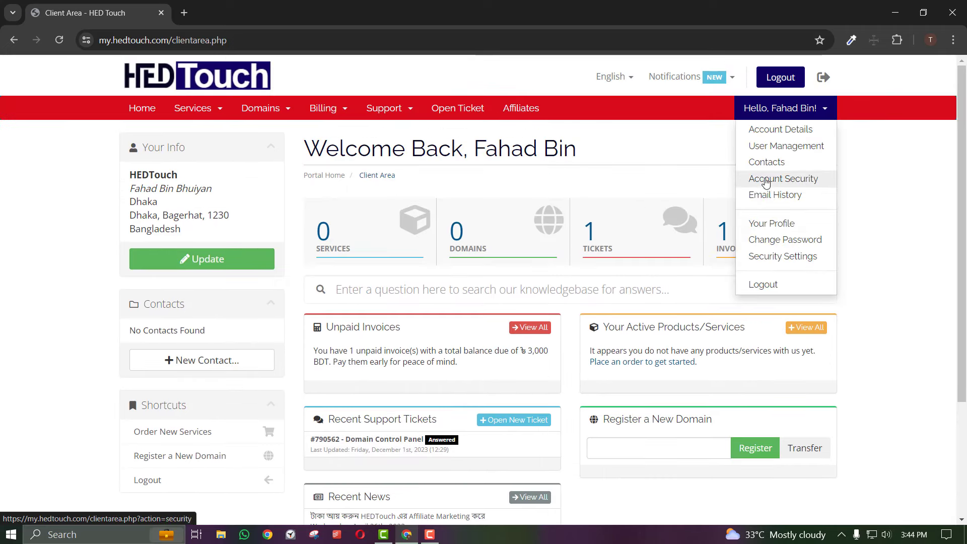
click(760, 195)
scroll(660, 391, down, 3)
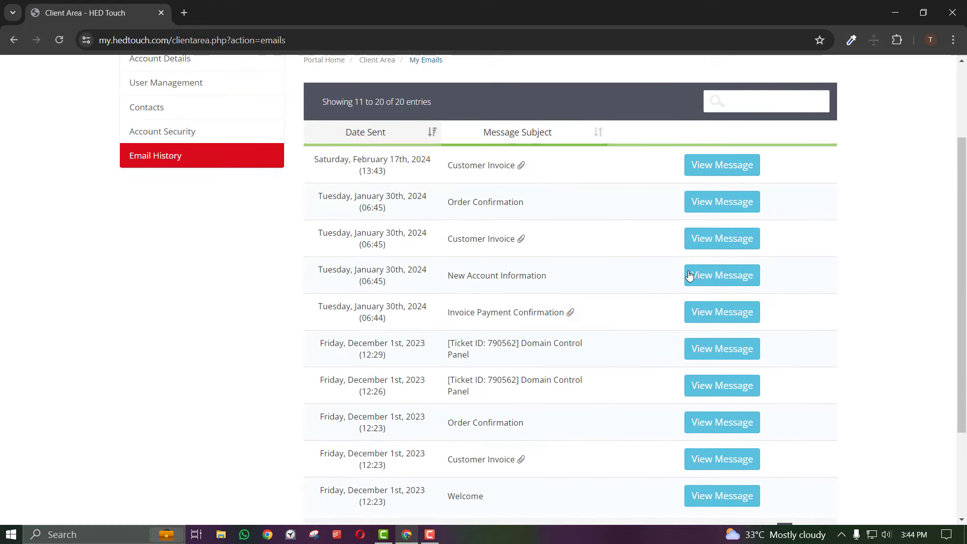
Open the New Account Information email and read its login details
click(704, 277)
scroll(497, 329, down, 3)
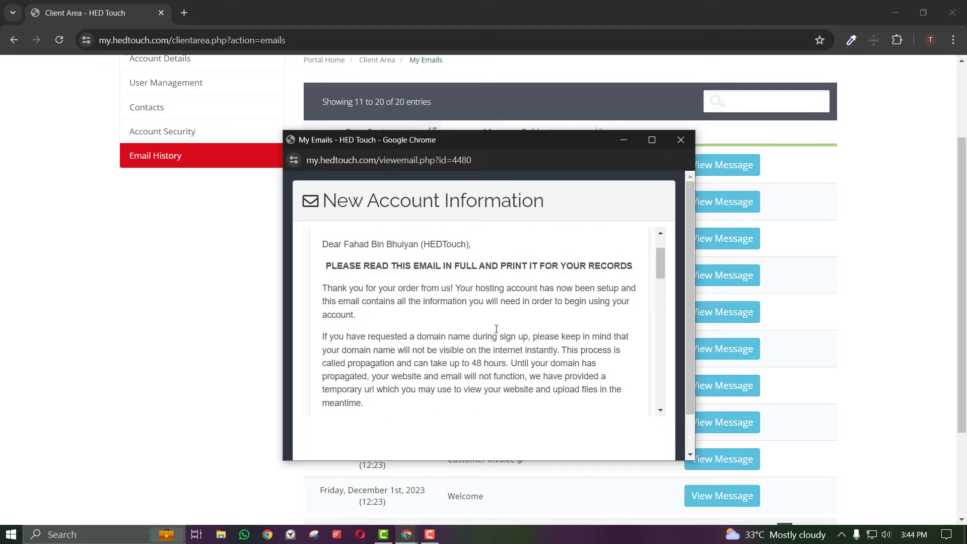
scroll(496, 331, down, 2)
scroll(496, 330, down, 2)
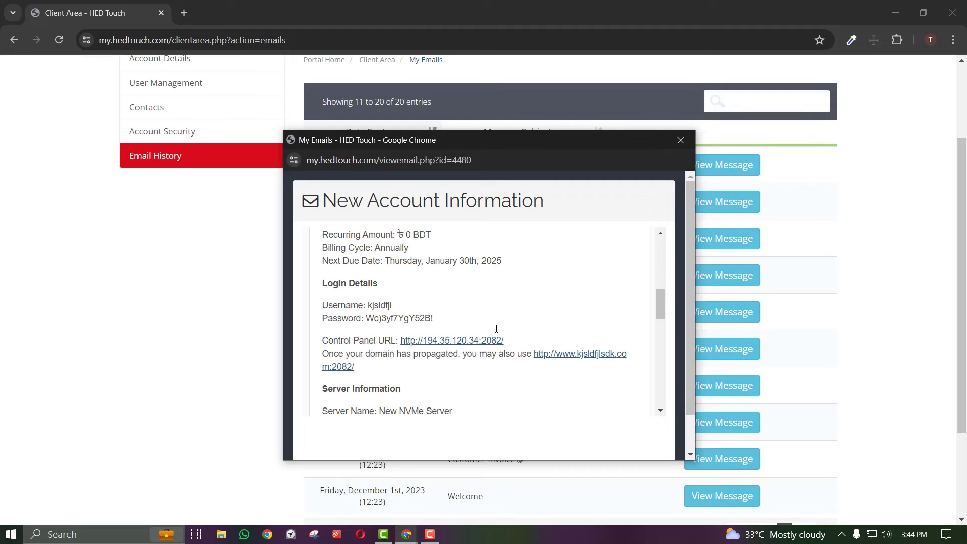
scroll(484, 334, up, 4)
scroll(398, 325, up, 2)
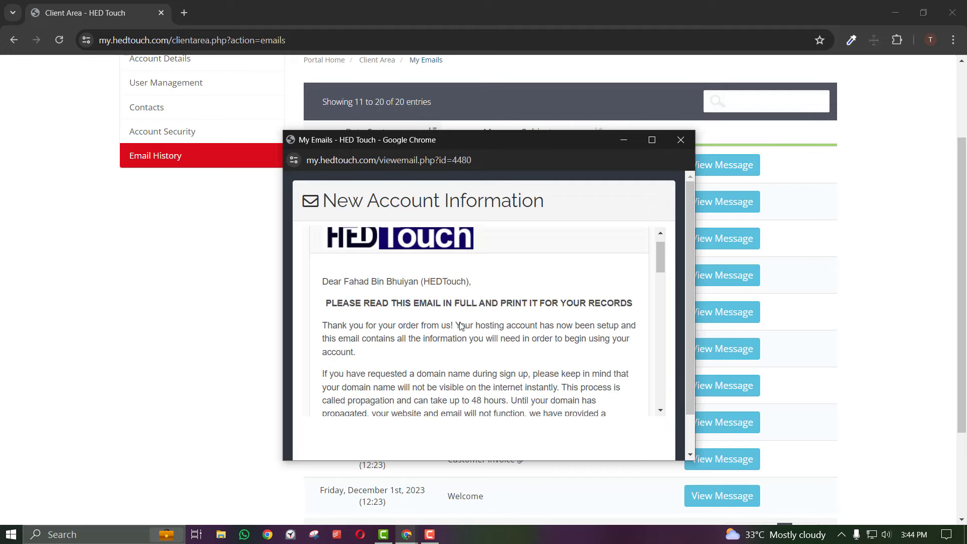
scroll(405, 325, down, 5)
scroll(405, 325, down, 1)
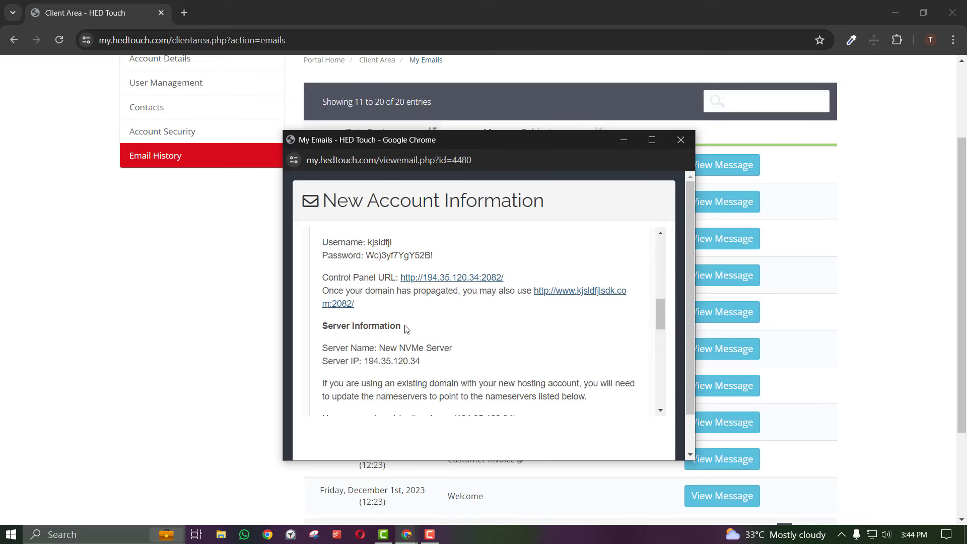
scroll(408, 329, up, 1)
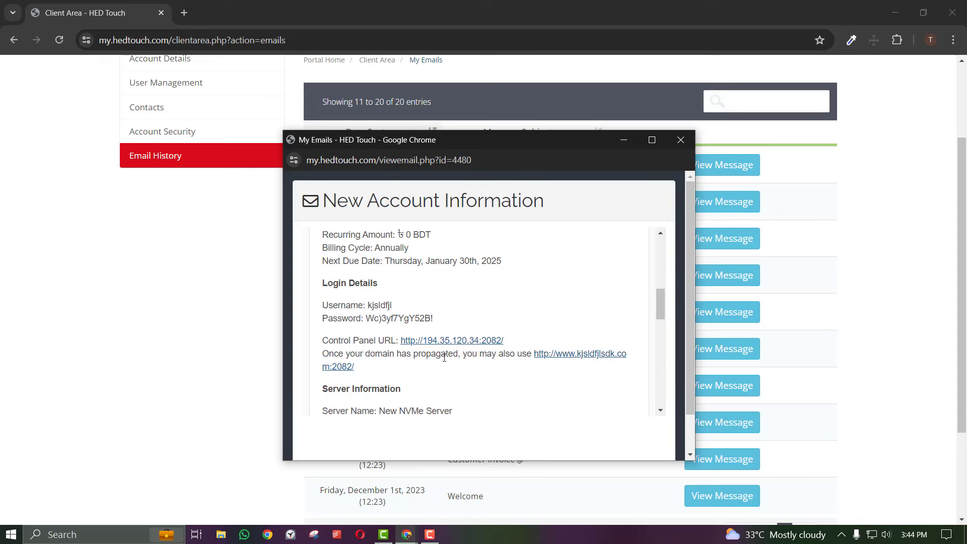
click(410, 312)
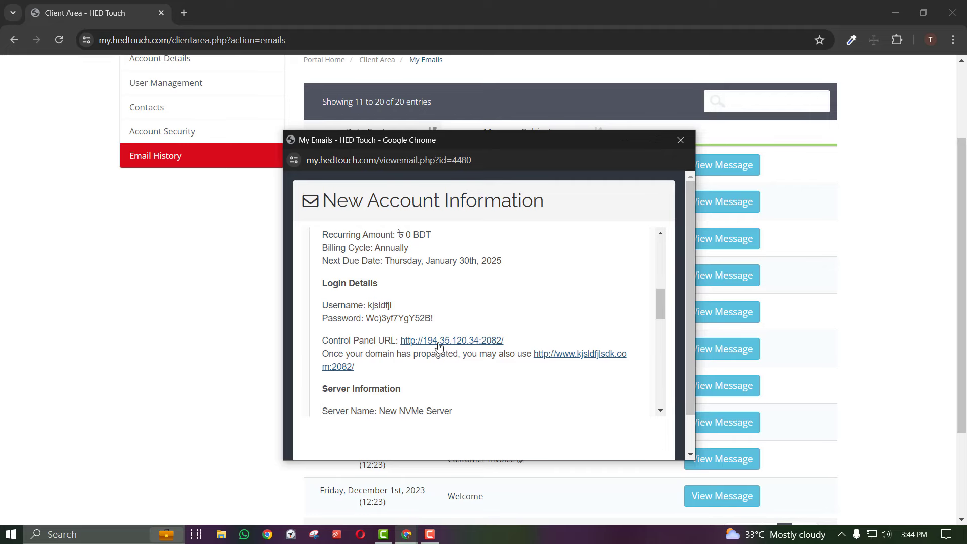
Open the Control Panel URL in a new tab and switch to the cPanel login page
right_click(482, 339)
click(505, 353)
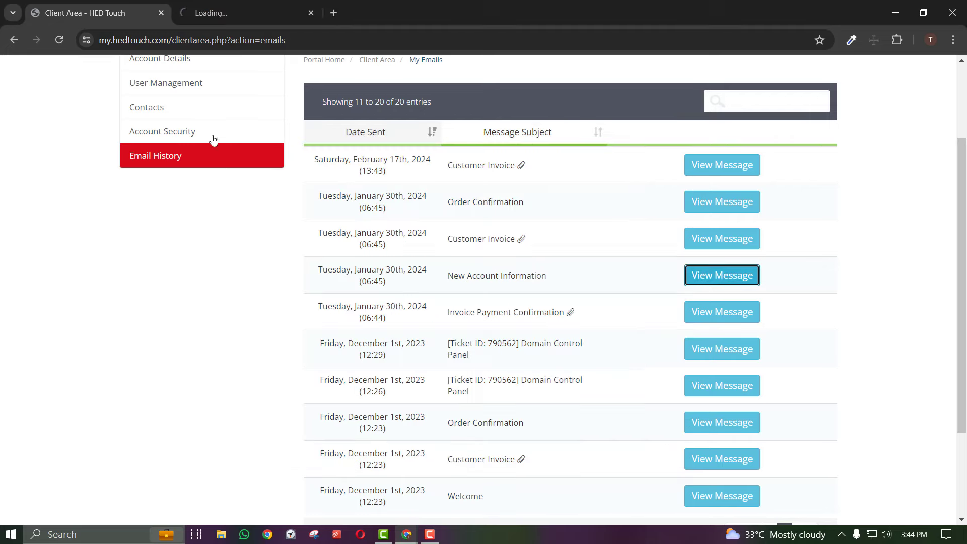
click(689, 284)
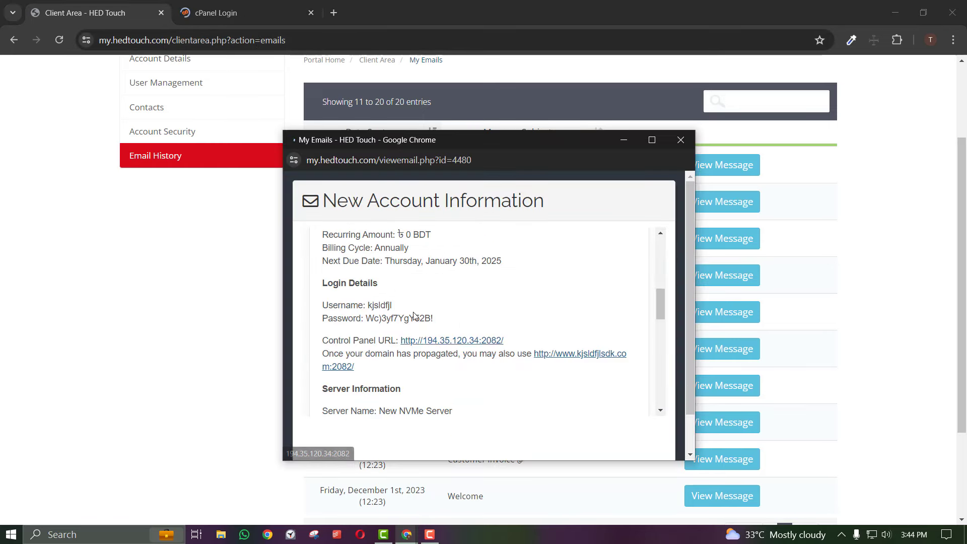
scroll(416, 316, down, 8)
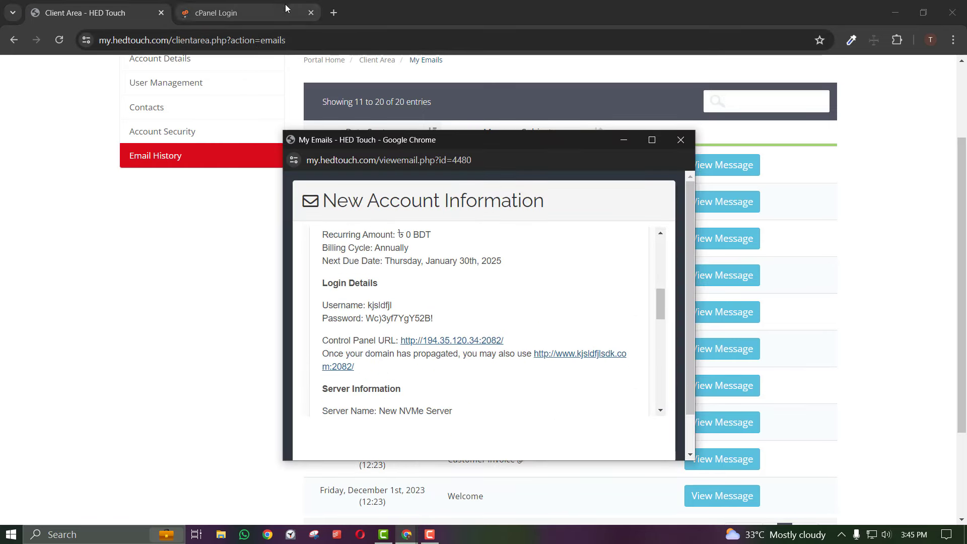
click(217, 12)
Log in to cPanel using the saved login details
click(467, 212)
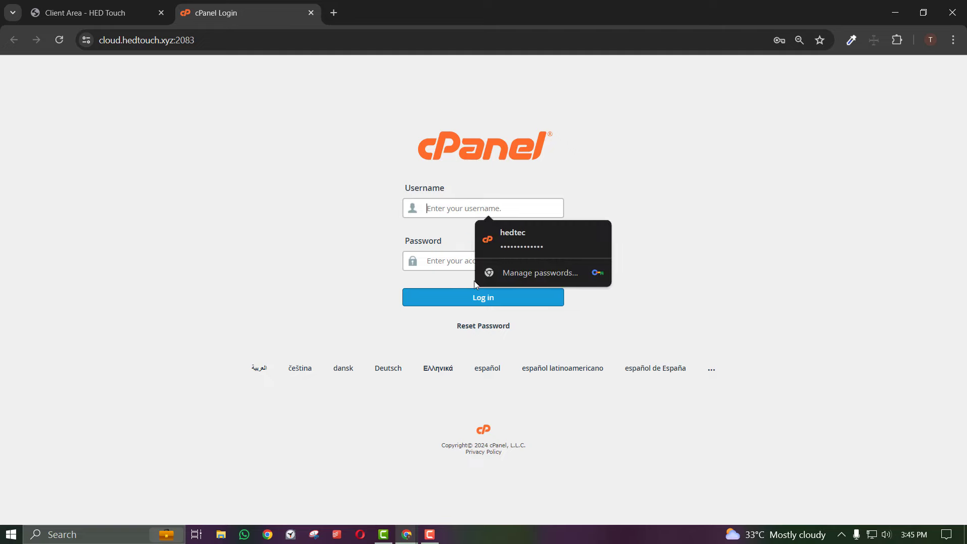
click(463, 260)
click(460, 301)
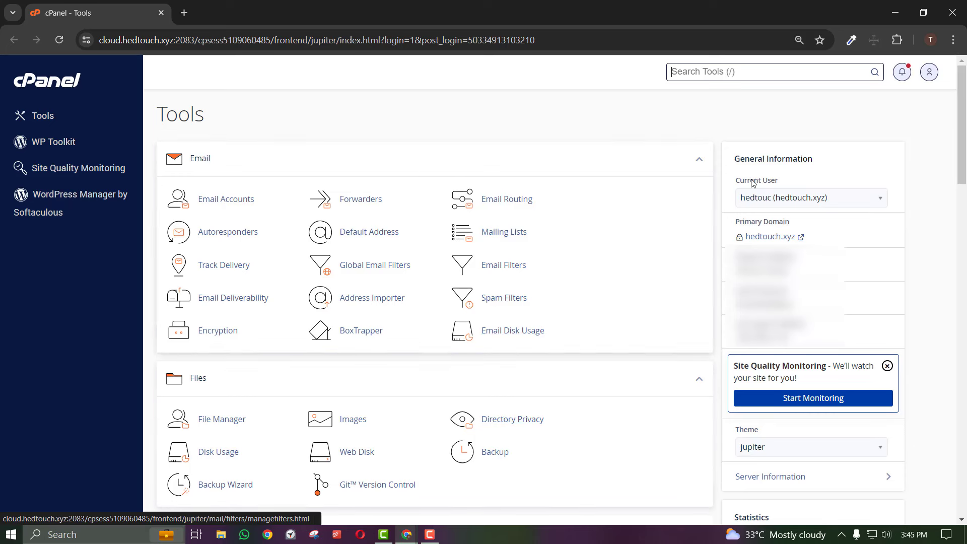
Search the cPanel tools for 'wordpres' and open WordPress Manager by Softaculous
click(714, 77)
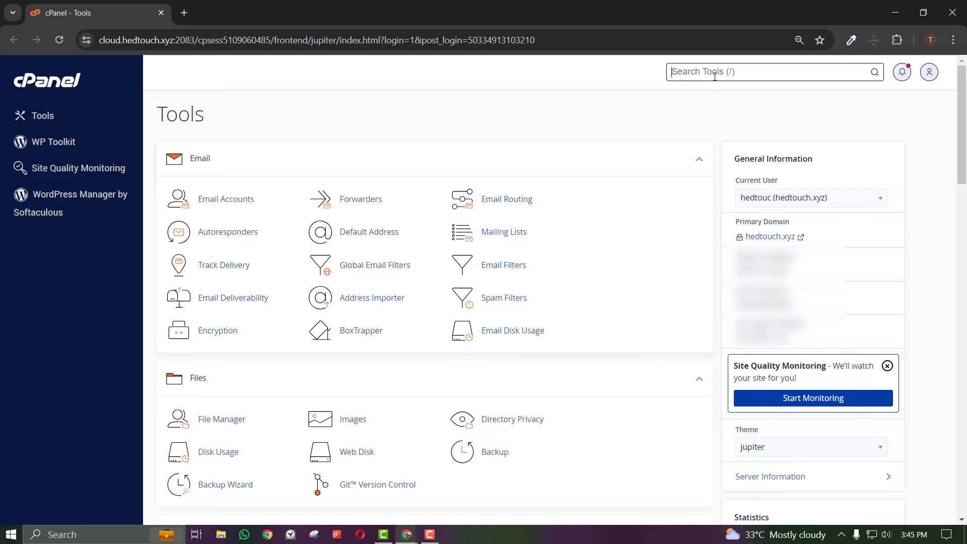
text(wordpres)
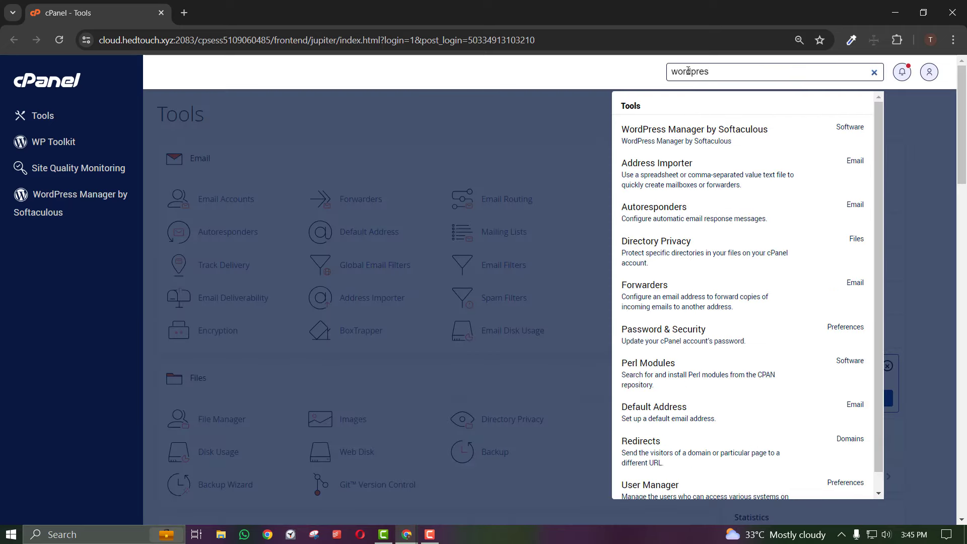
click(710, 143)
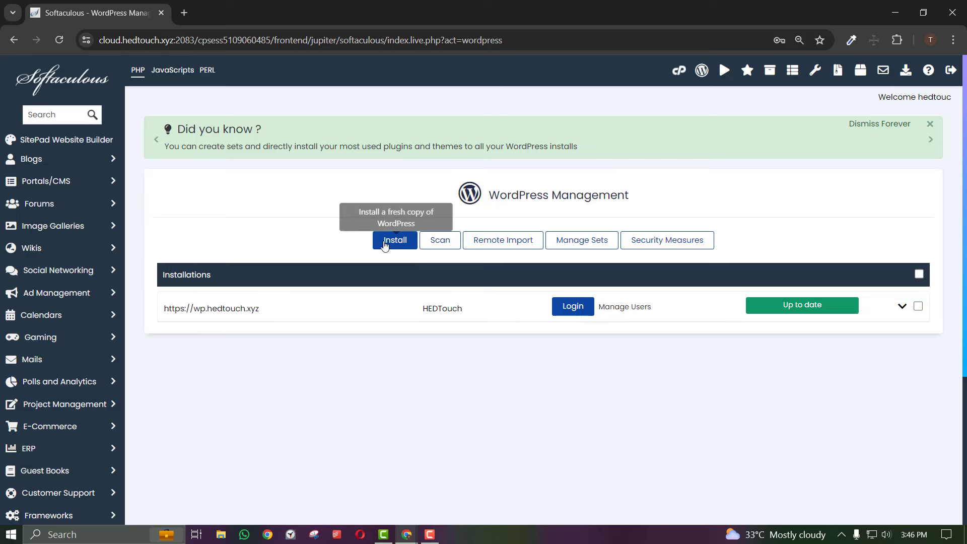
click(395, 240)
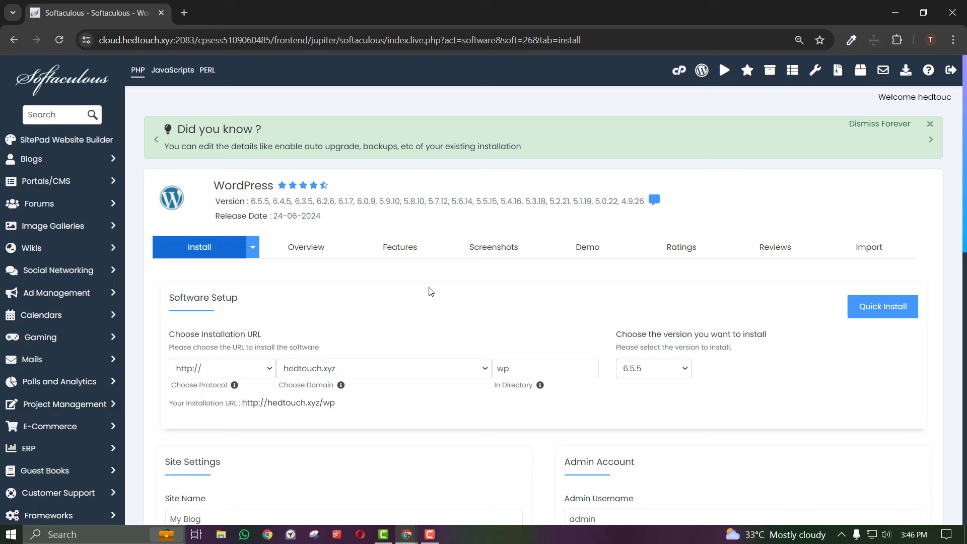
click(233, 373)
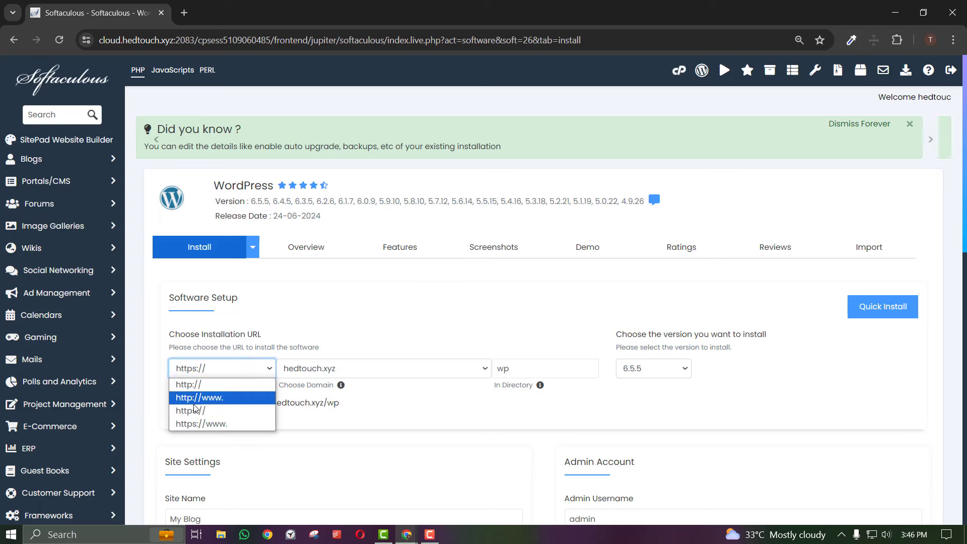
click(194, 405)
click(204, 373)
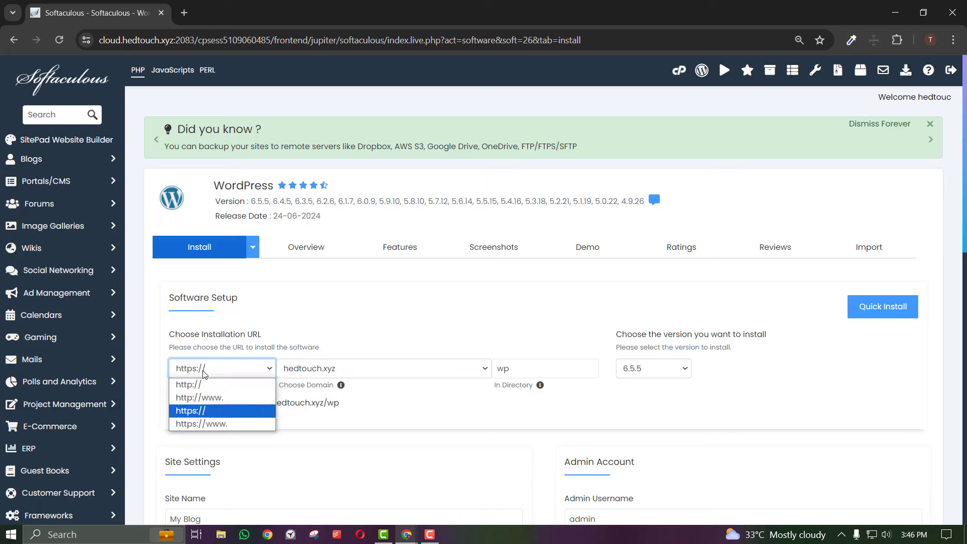
click(204, 374)
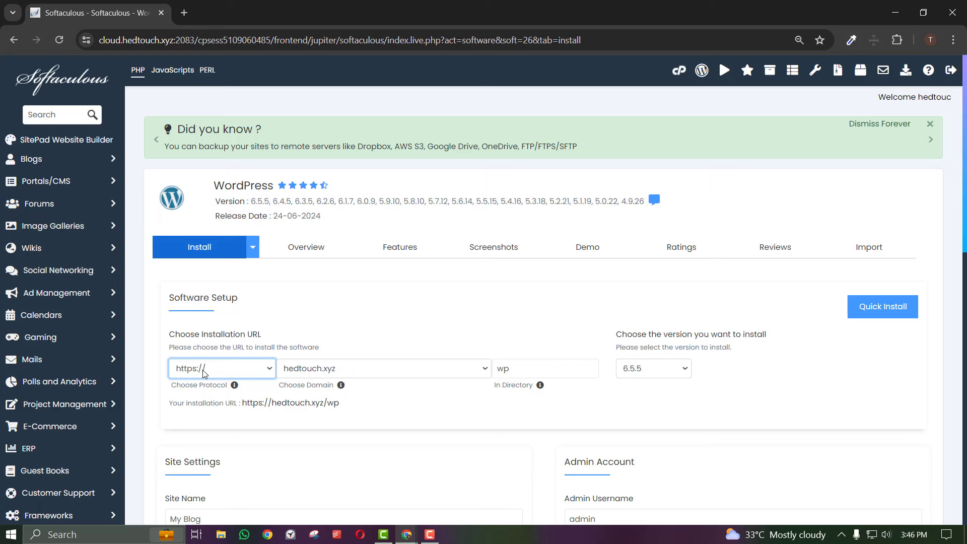
click(203, 367)
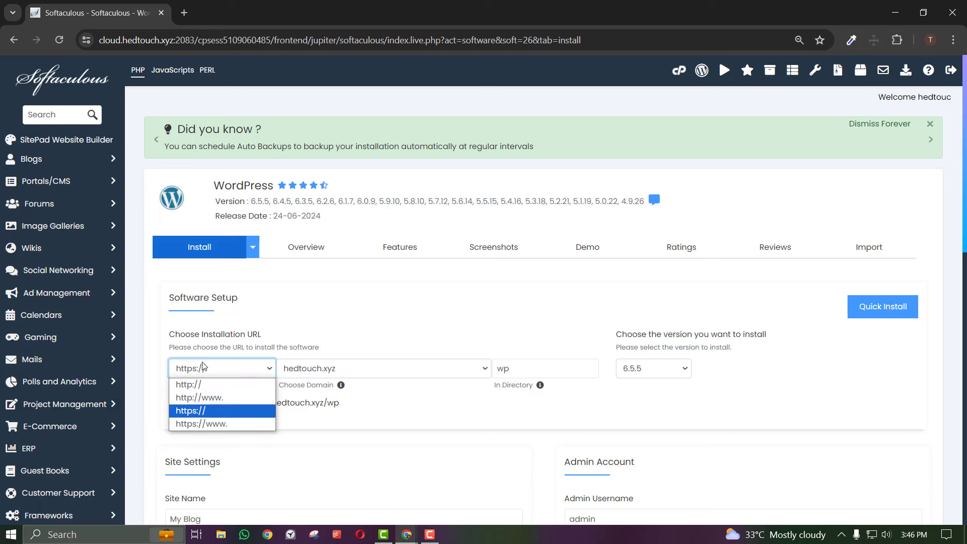
click(203, 366)
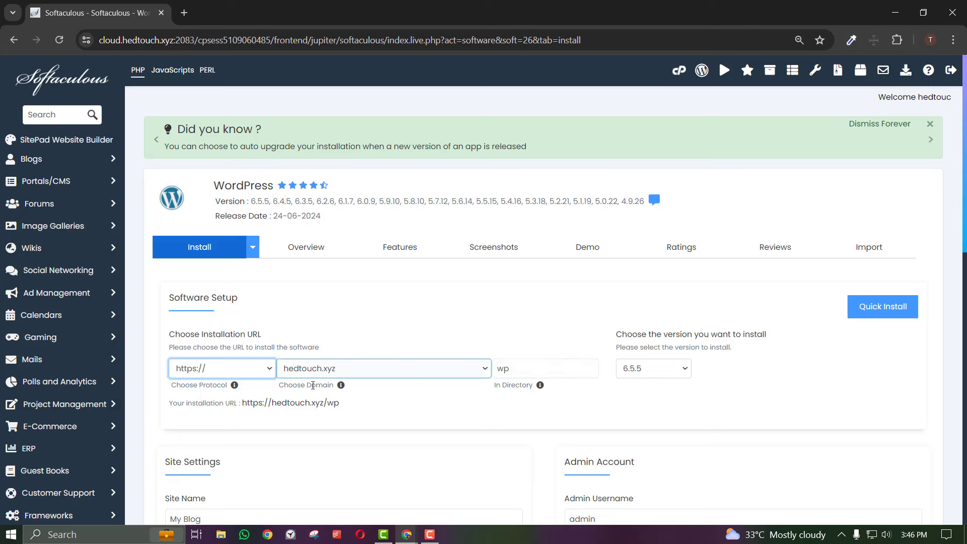
click(256, 372)
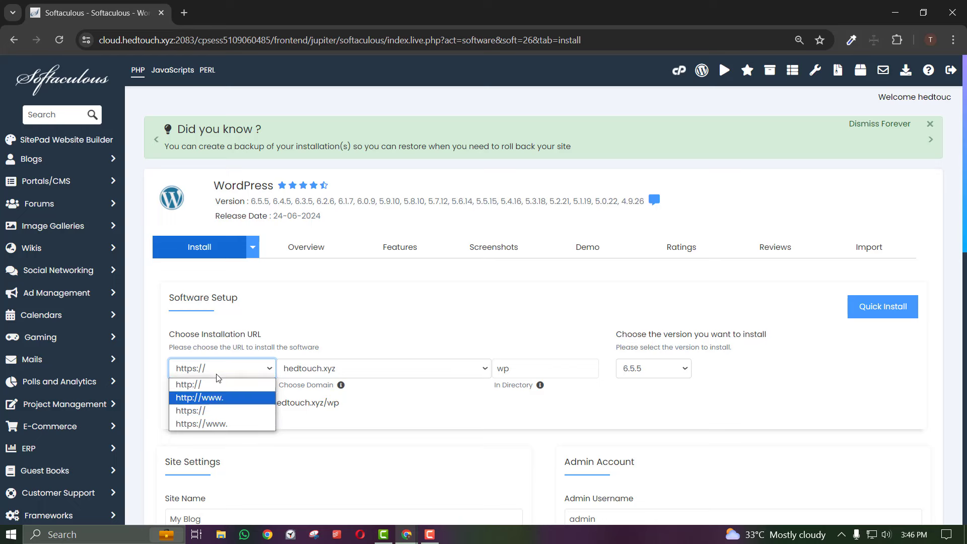
click(342, 330)
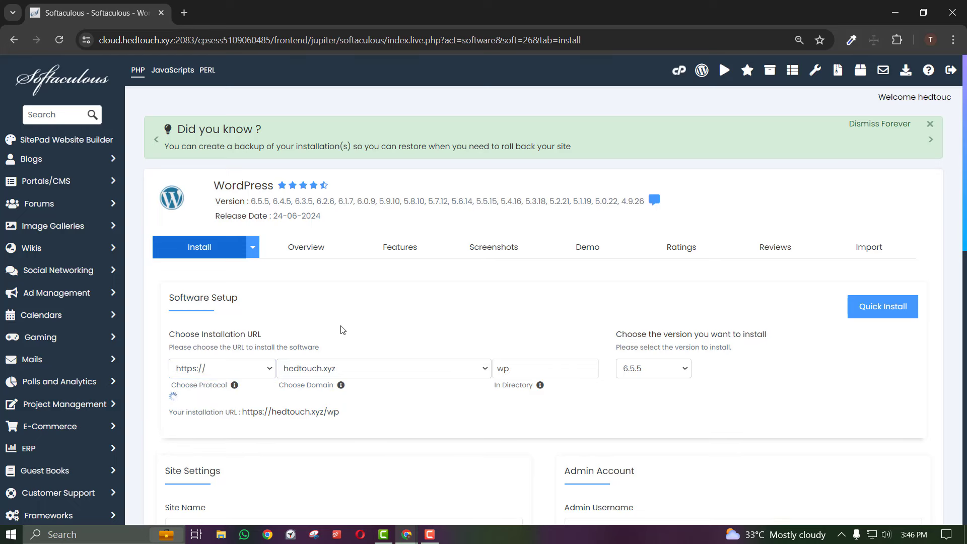
click(238, 370)
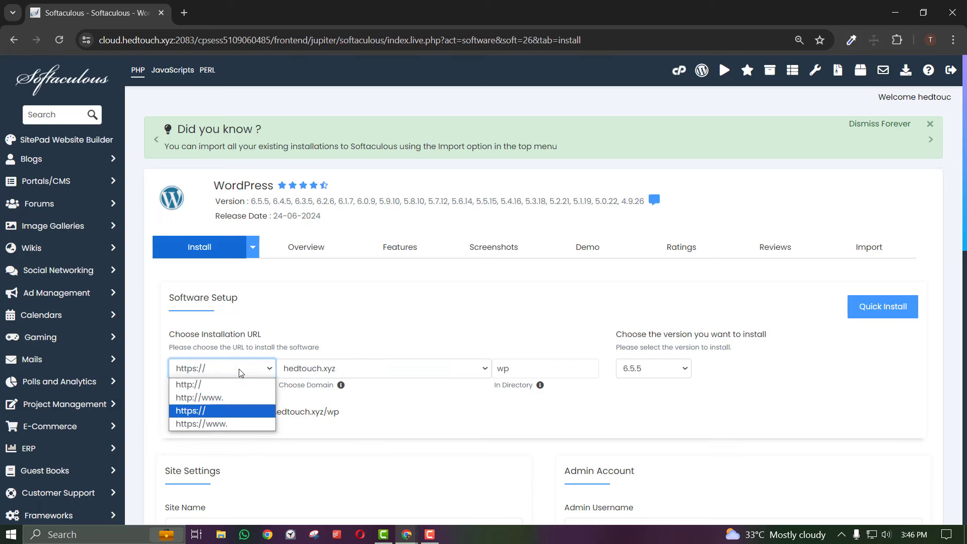
click(239, 372)
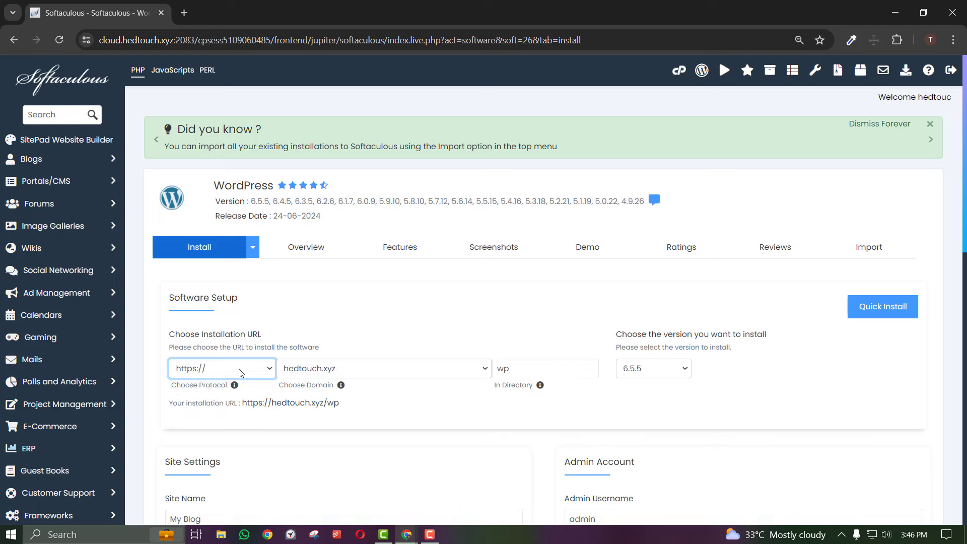
Choose hedtouch.xyz as the domain and clear the 'wp' directory to install at the root
click(331, 370)
click(332, 372)
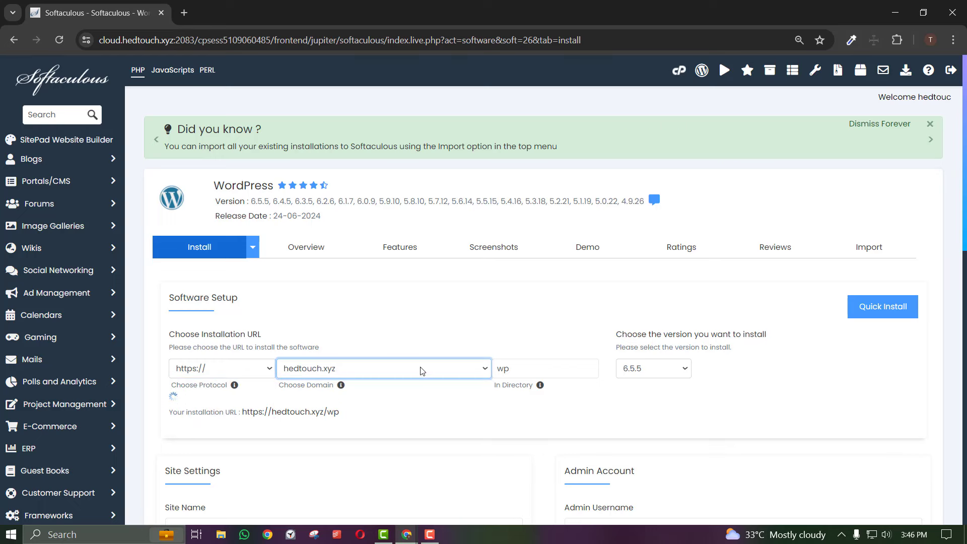
double_click(499, 367)
key(BackSpace)
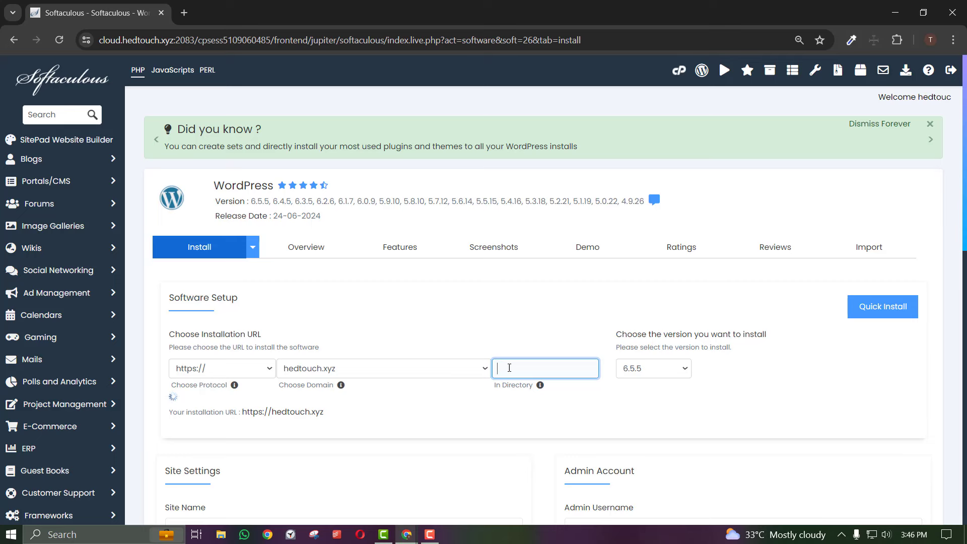
Review the available WordPress versions, then close the stray blank tab
click(641, 369)
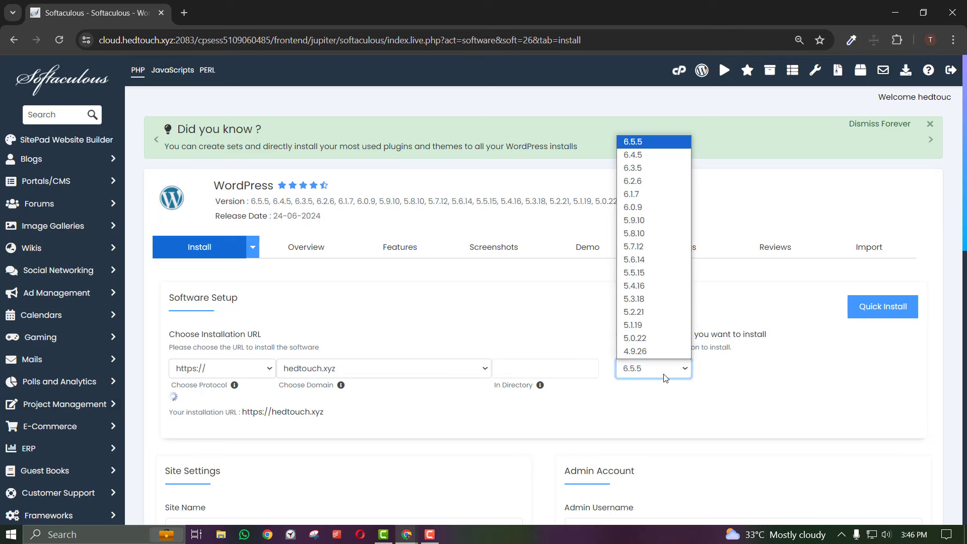
click(641, 370)
click(641, 370)
click(654, 131)
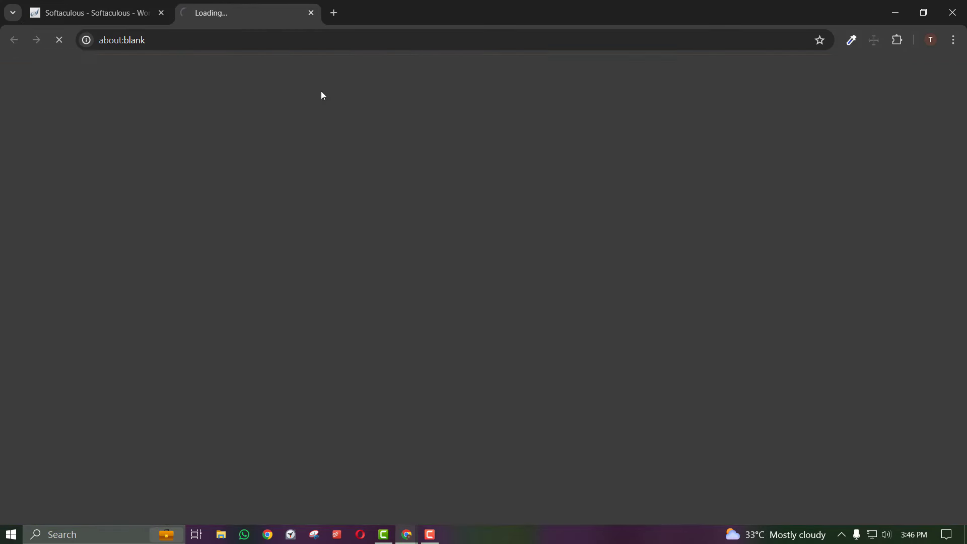
click(312, 13)
Review the 'My Blog' site name, description and admin settings, then launch the installation
scroll(485, 308, down, 4)
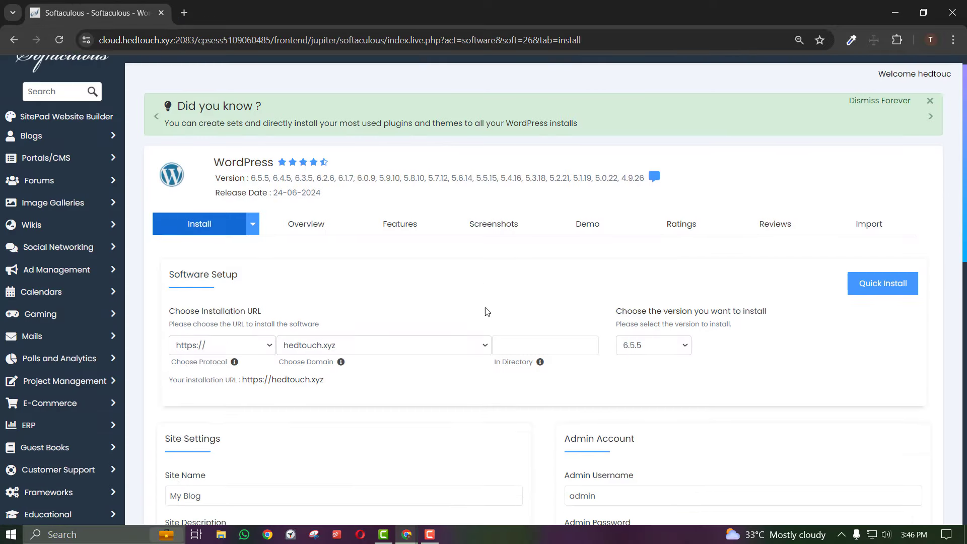
drag(202, 331, 149, 326)
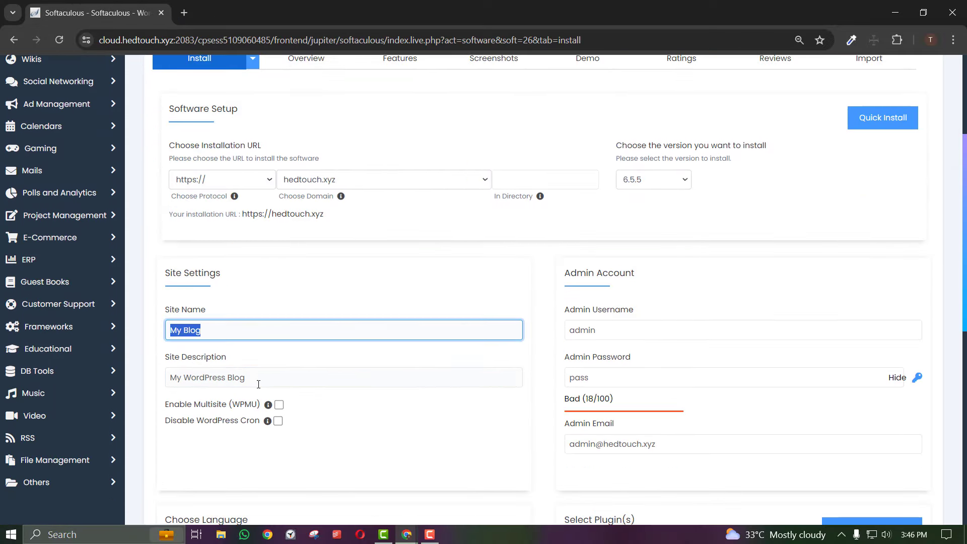
drag(253, 381, 164, 381)
scroll(281, 366, down, 3)
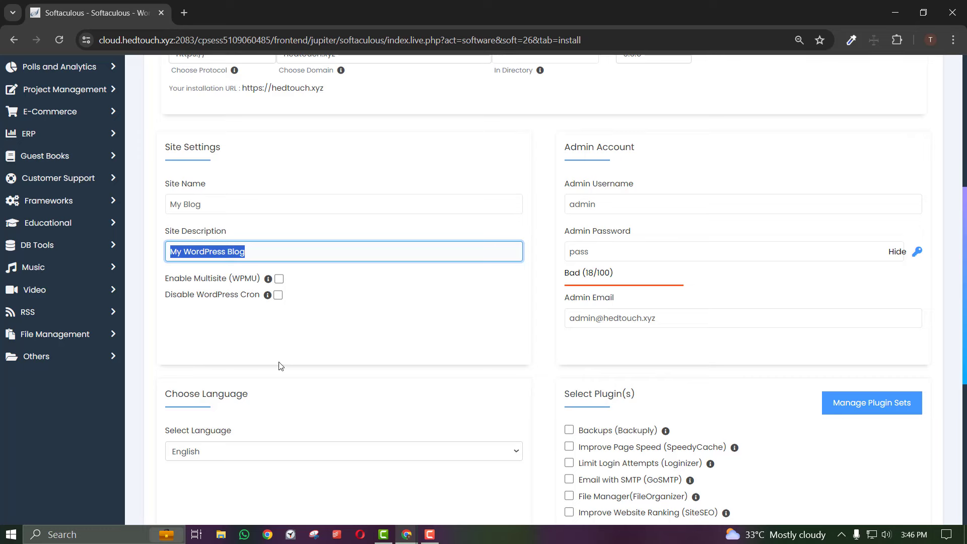
scroll(566, 232, down, 1)
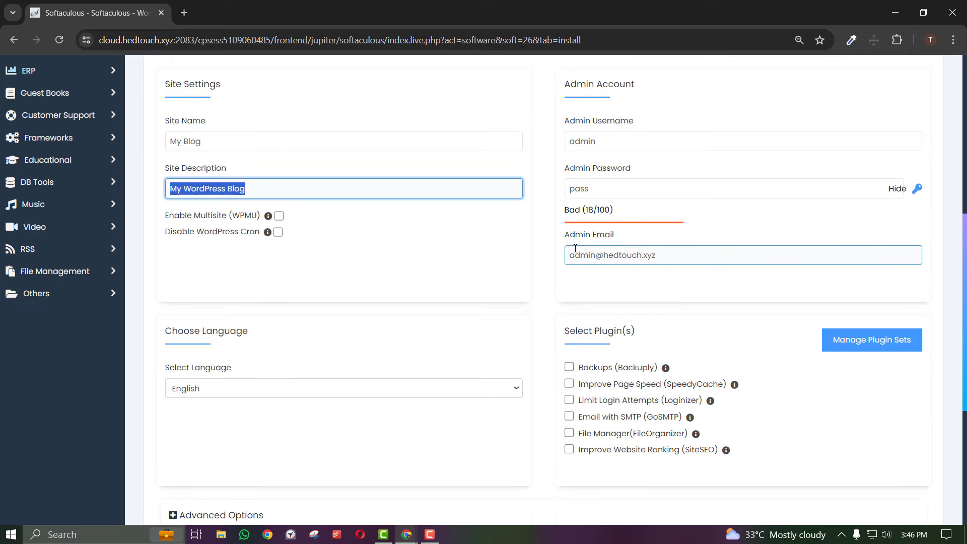
scroll(529, 252, down, 2)
drag(604, 128, 619, 128)
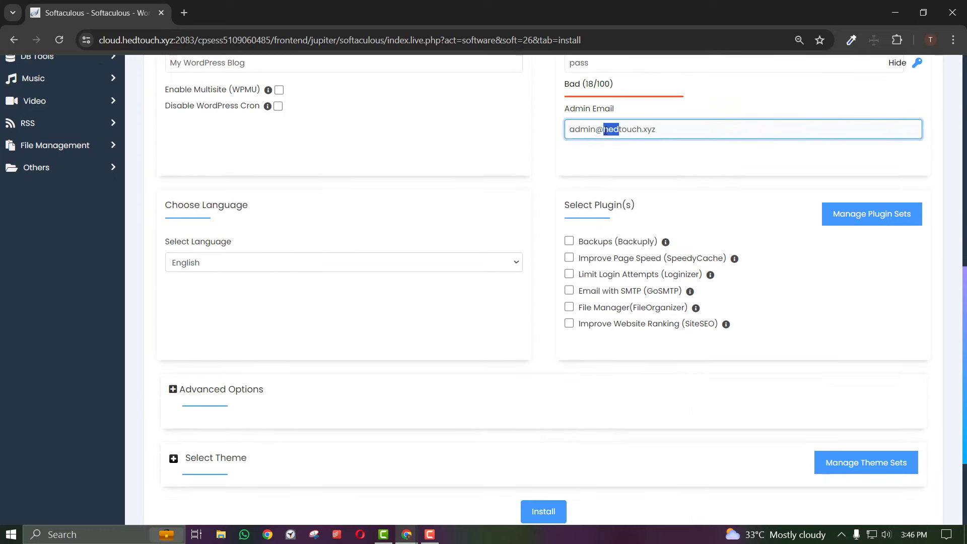
scroll(555, 173, down, 1)
scroll(555, 173, down, 1)
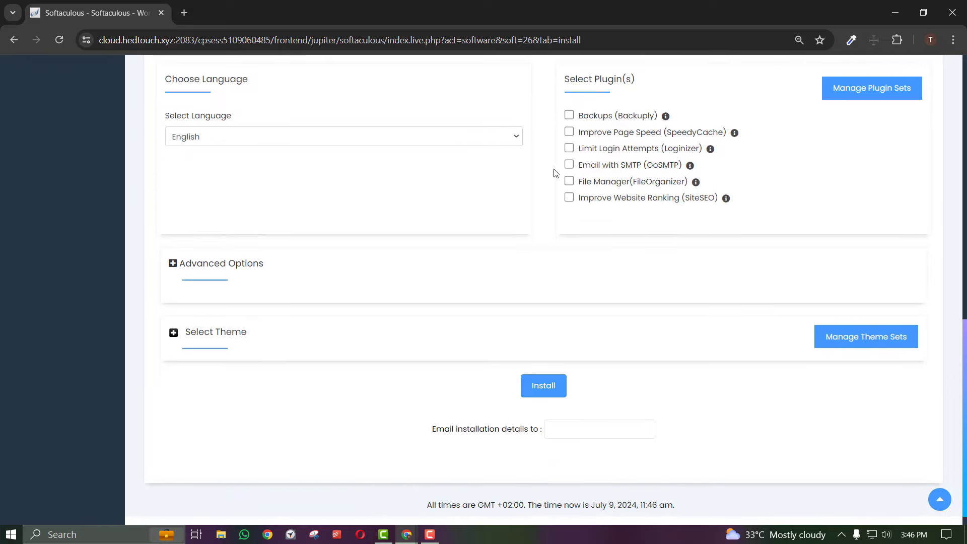
click(540, 387)
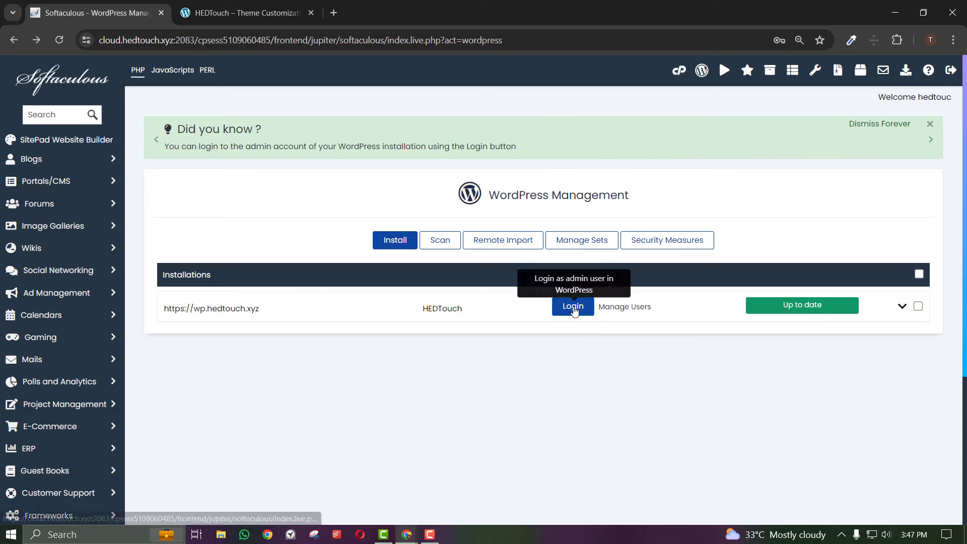
Check WordPress's Current Installations for wp.hedtouch.xyz, then switch to the HEDTouch site tab
click(81, 77)
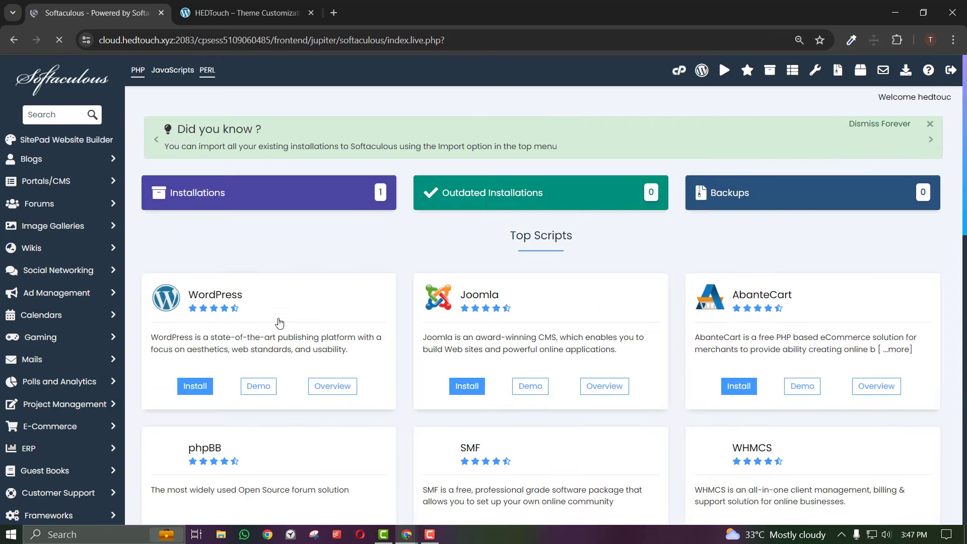
click(225, 306)
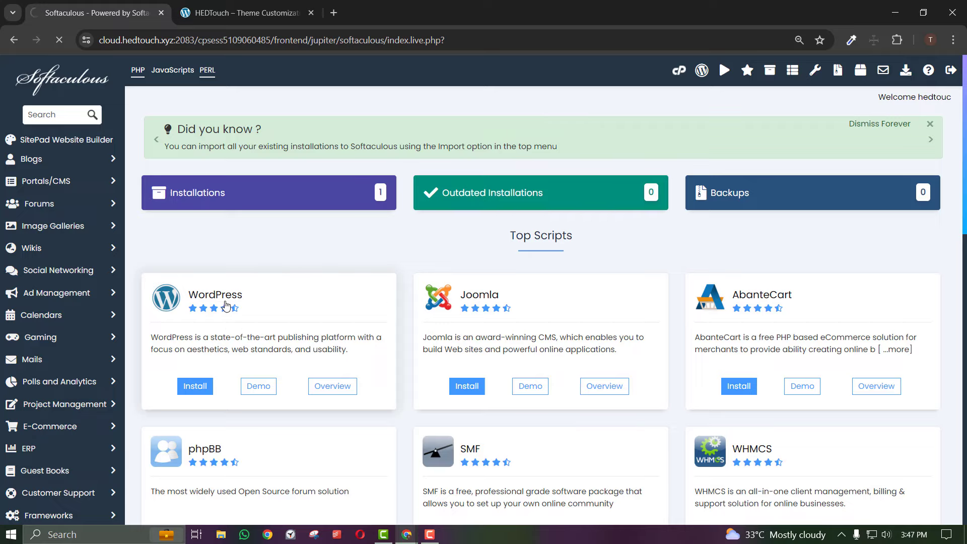
scroll(464, 367, down, 10)
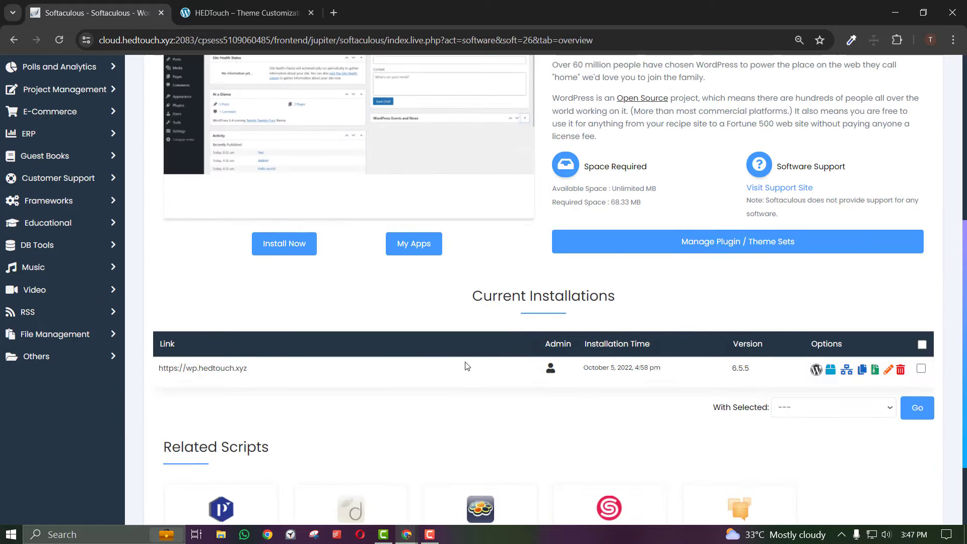
scroll(467, 367, up, 10)
scroll(533, 393, down, 6)
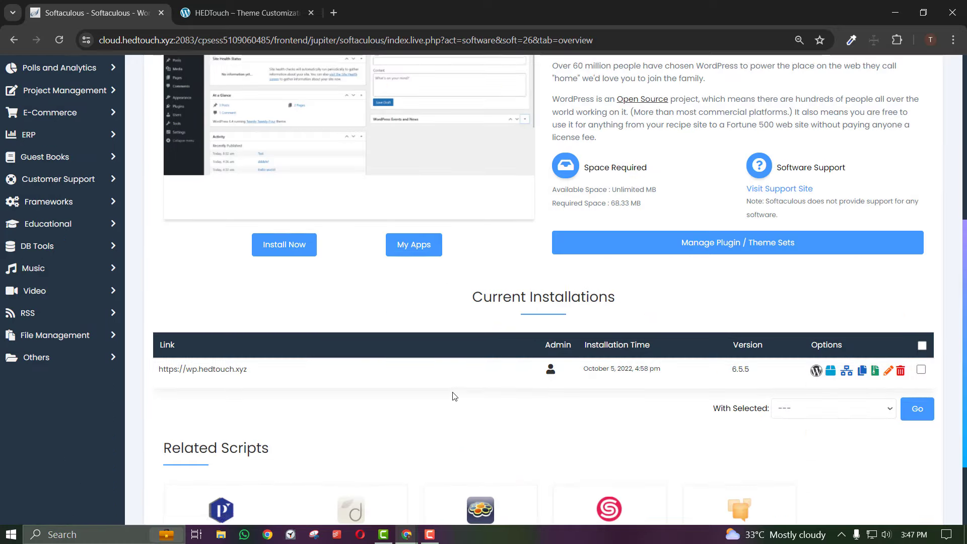
scroll(454, 395, up, 6)
click(248, 5)
Add /wp-admin to the site address and log in to the WordPress dashboard
click(254, 40)
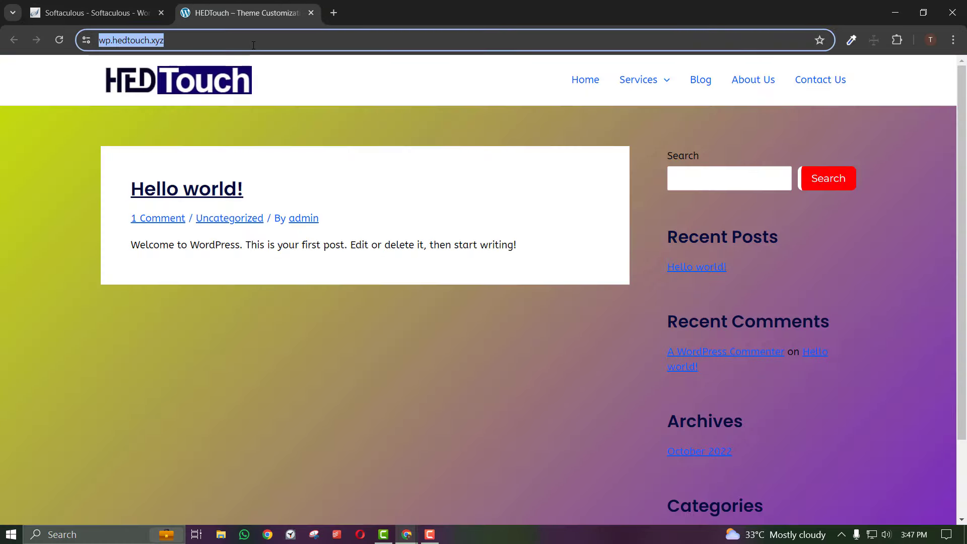
click(253, 43)
text(/wp-admin)
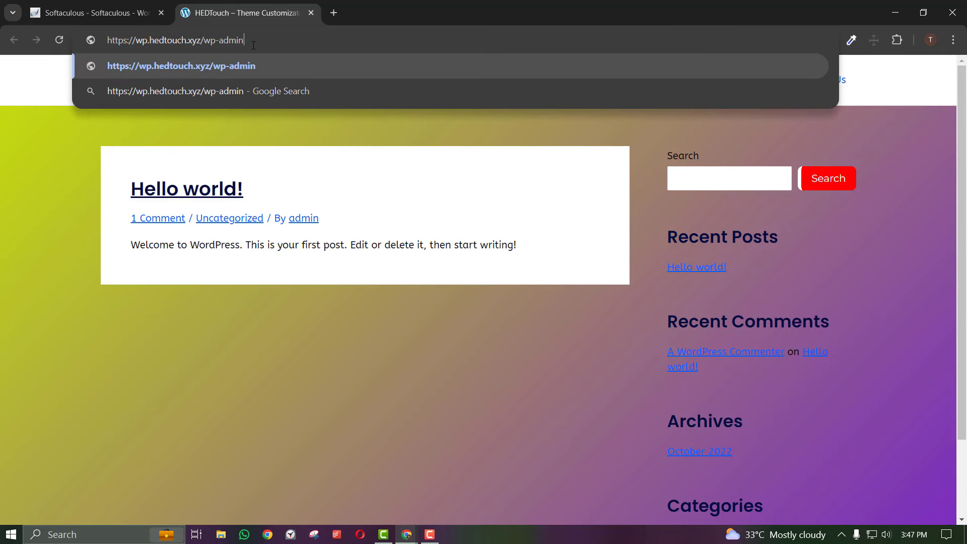
key(Return)
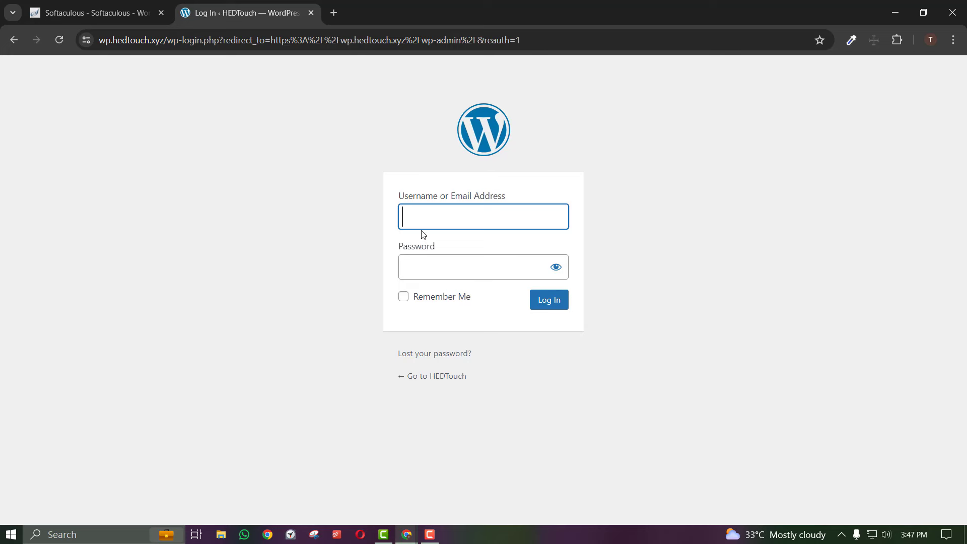
click(425, 275)
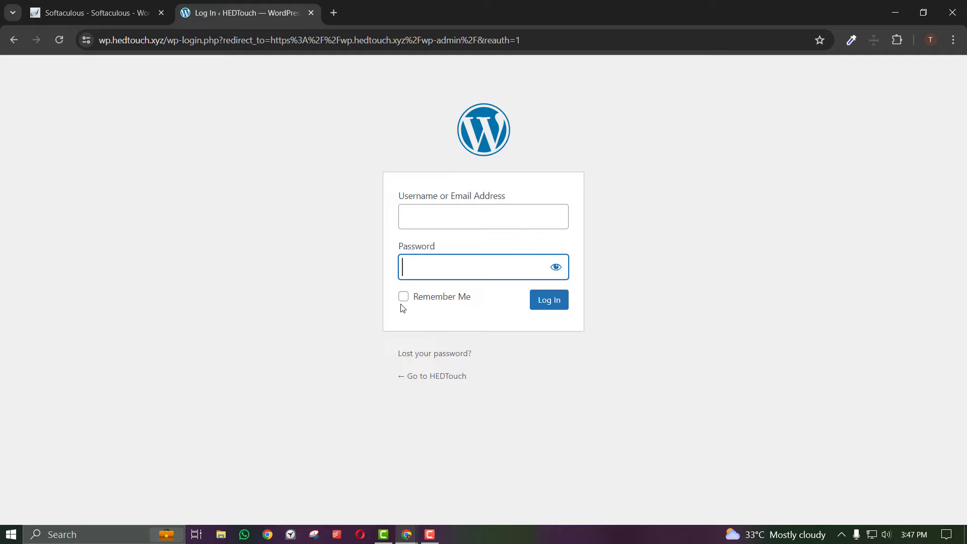
click(122, 4)
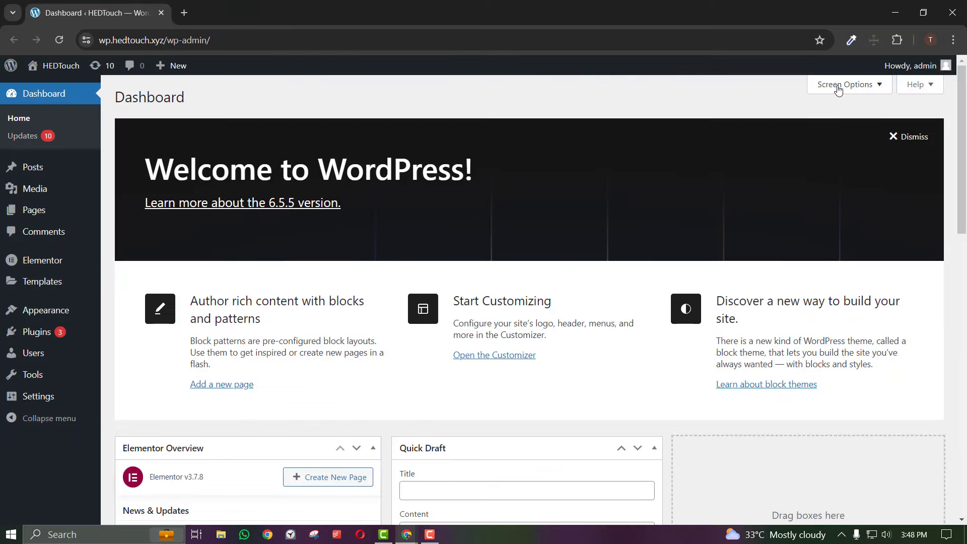
Hide Elementor Overview, Site Health Status, At a Glance, Activity, Quick Draft and Events and News boxes
click(838, 89)
click(171, 152)
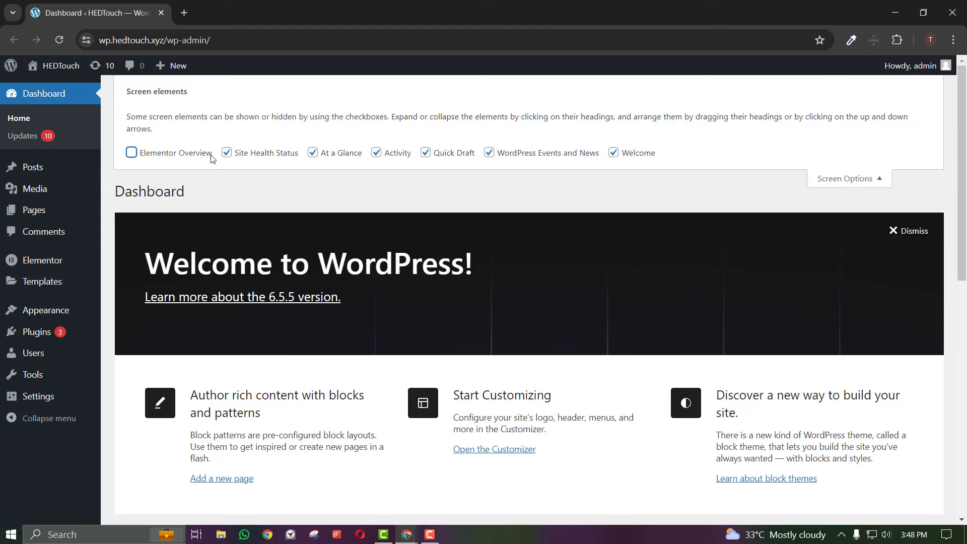
click(227, 153)
click(312, 152)
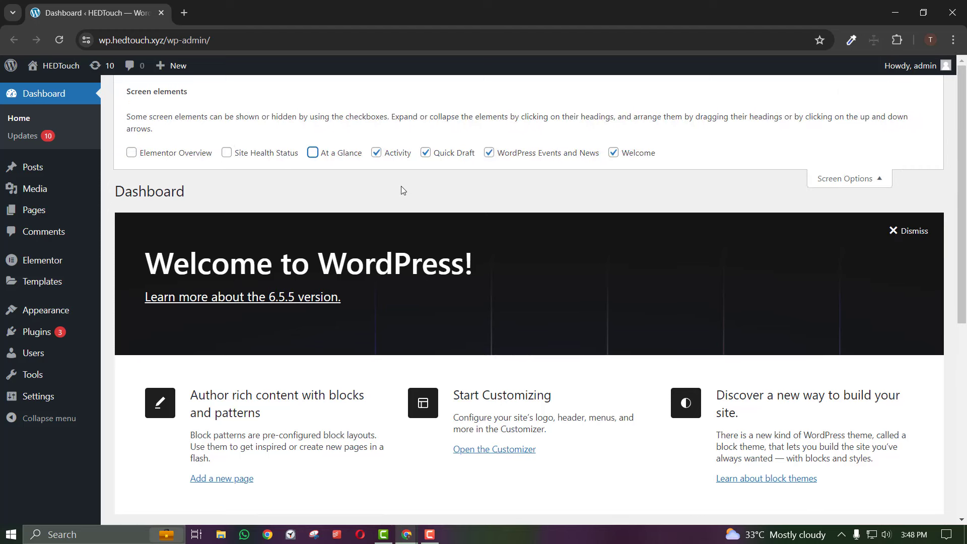
click(376, 153)
click(425, 153)
click(488, 154)
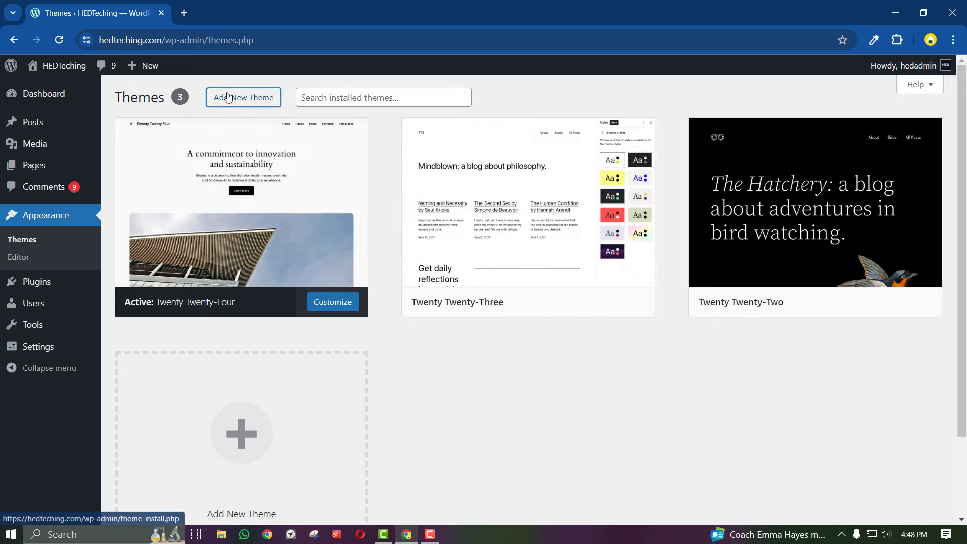
Search the theme directory for 'hello elementor', then install and activate Hello Elementor
click(244, 97)
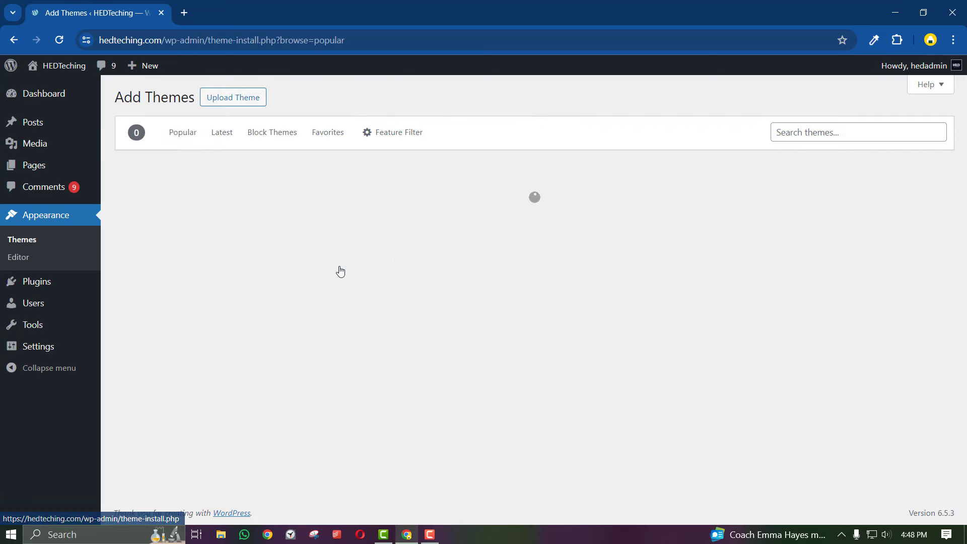
click(837, 133)
text(hello)
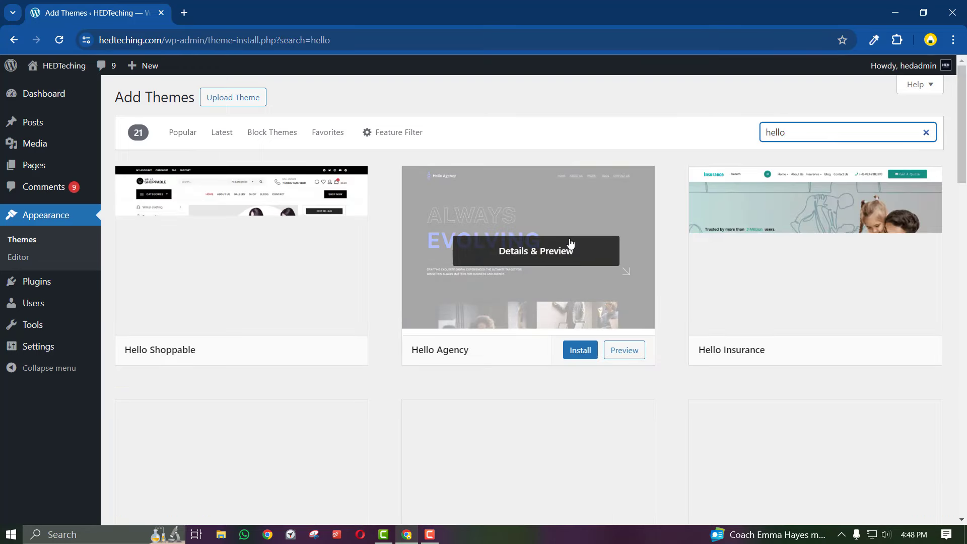
text( elementor)
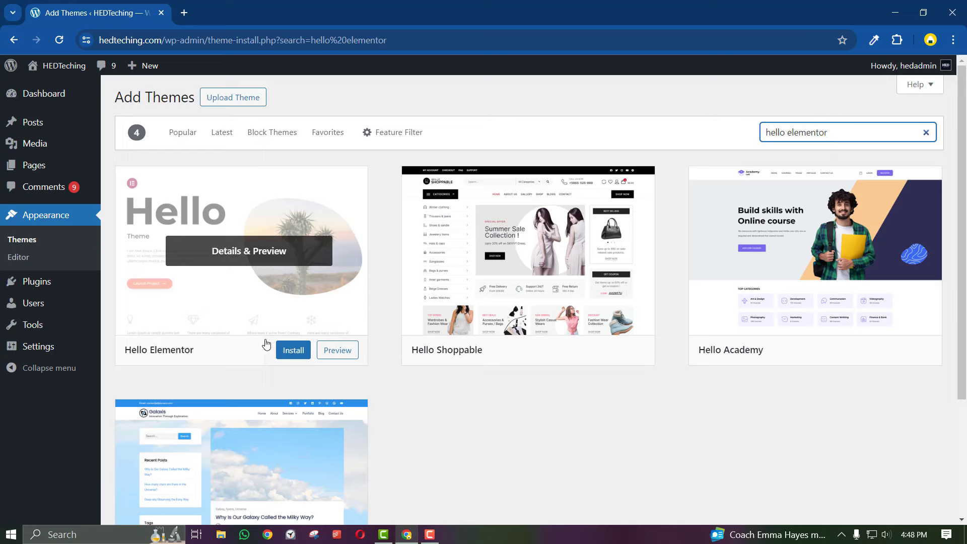
click(290, 351)
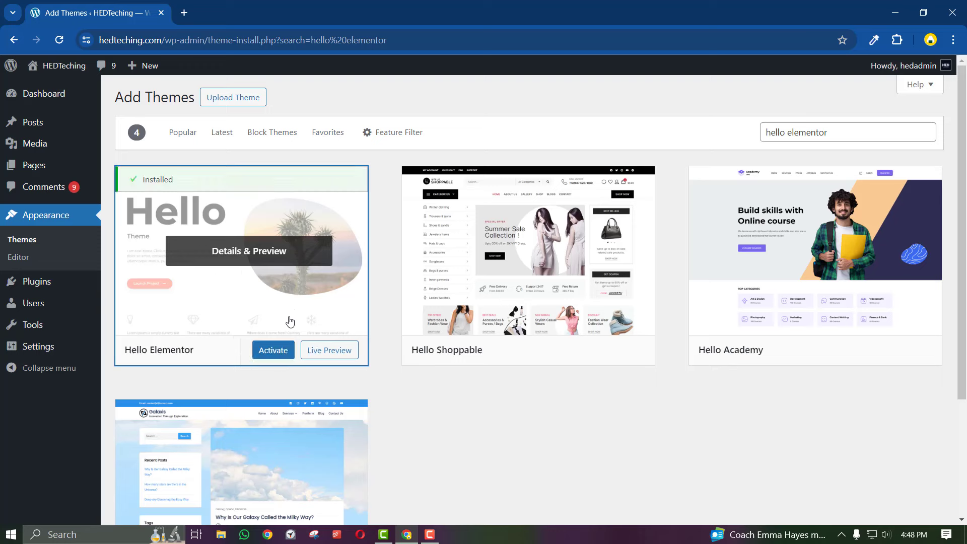
click(273, 352)
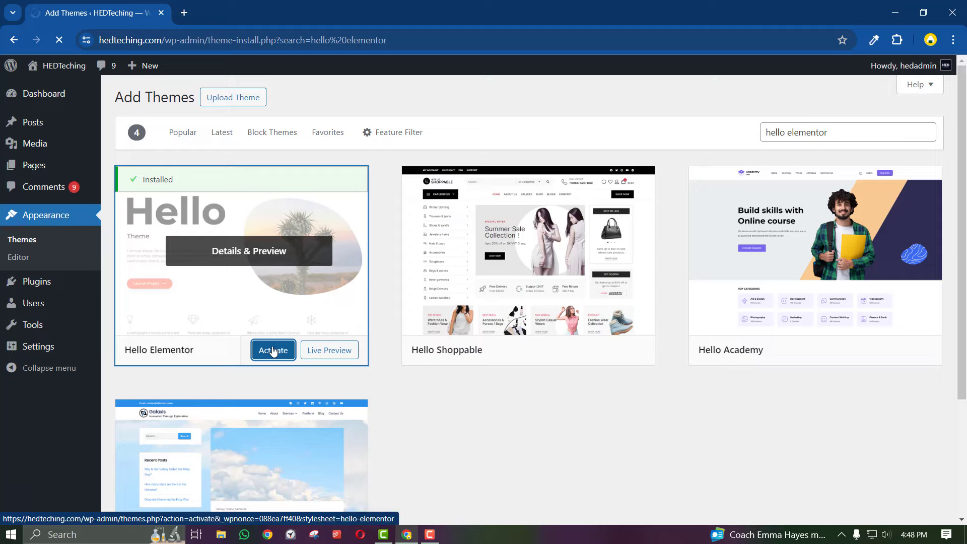
Delete Twenty Twenty-Four, Twenty Twenty-Three and Twenty Twenty-Two from their Theme Details, confirming each
scroll(301, 408, down, 3)
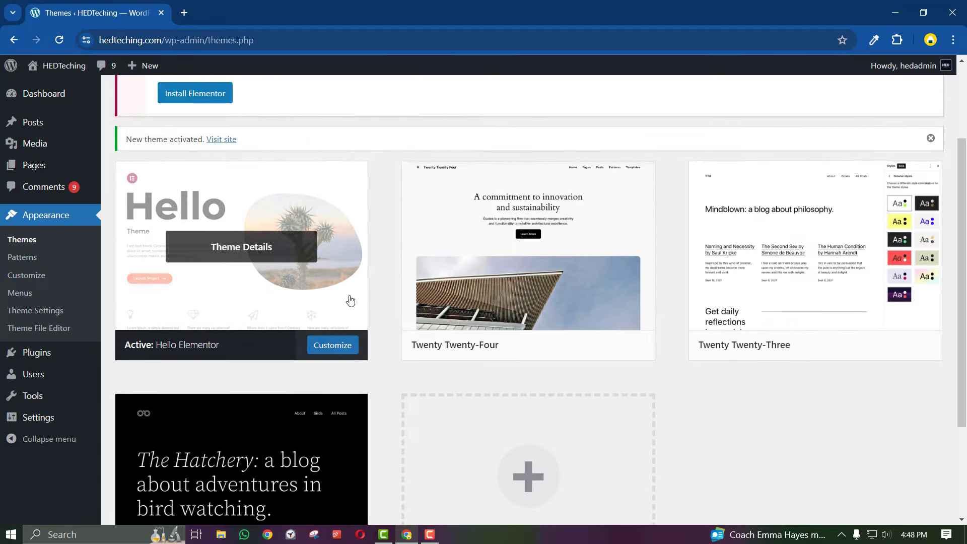
click(579, 195)
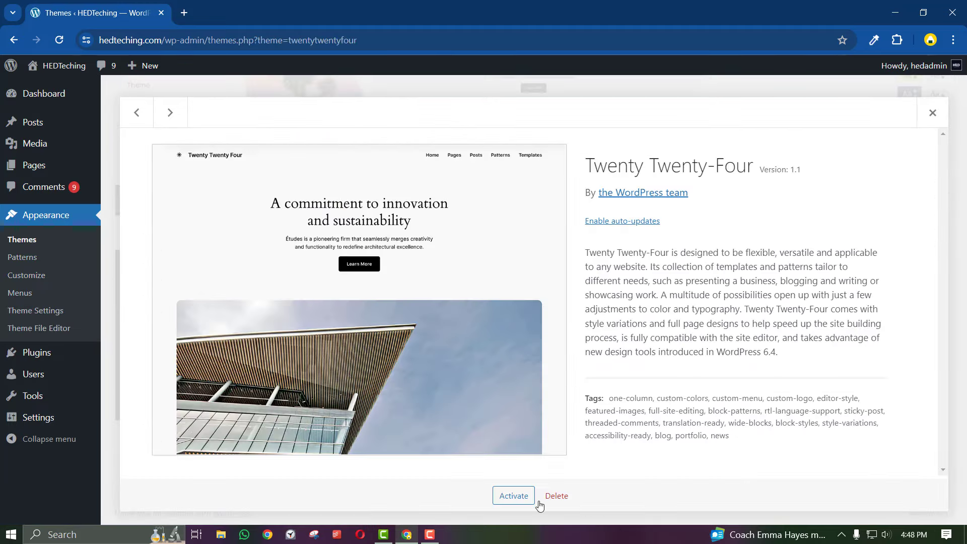
click(554, 497)
click(538, 142)
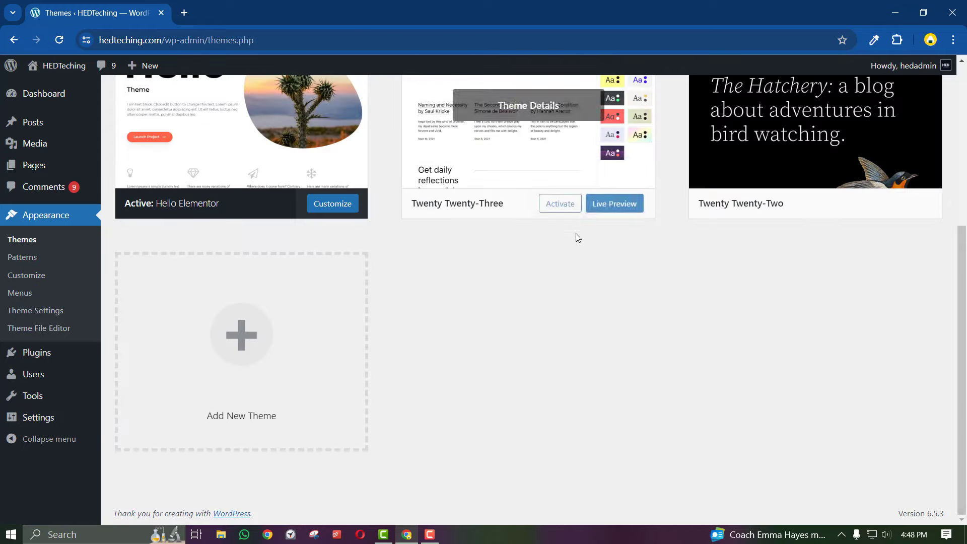
click(540, 145)
click(569, 495)
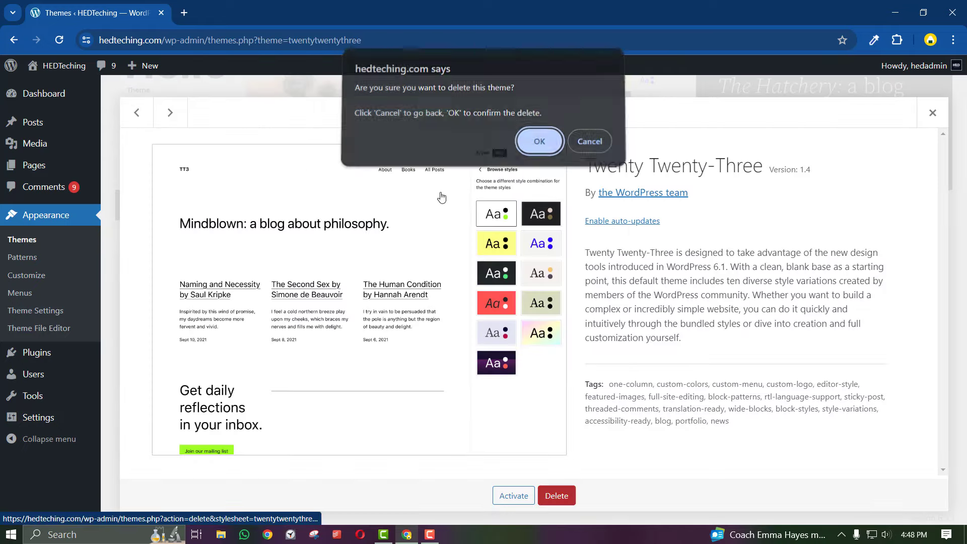
click(538, 142)
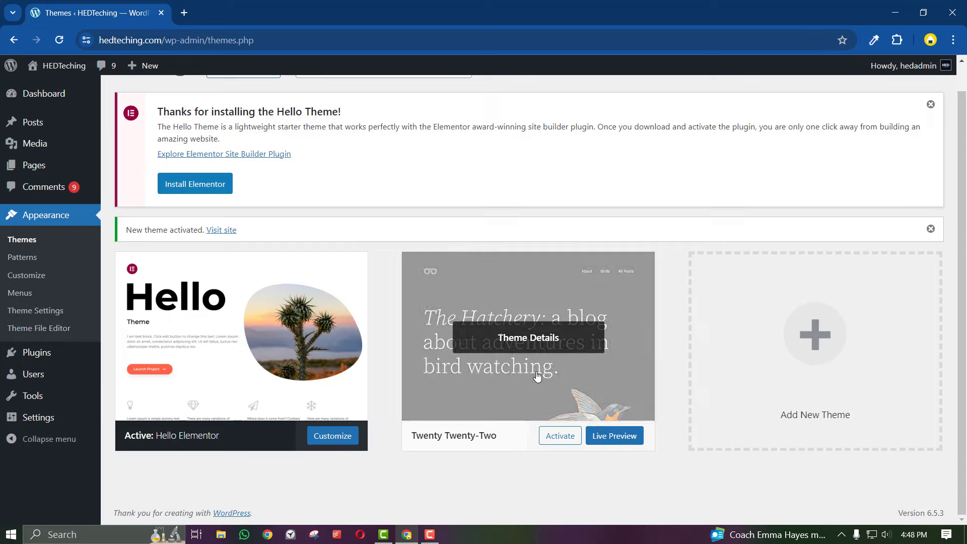
click(537, 375)
click(557, 496)
click(538, 143)
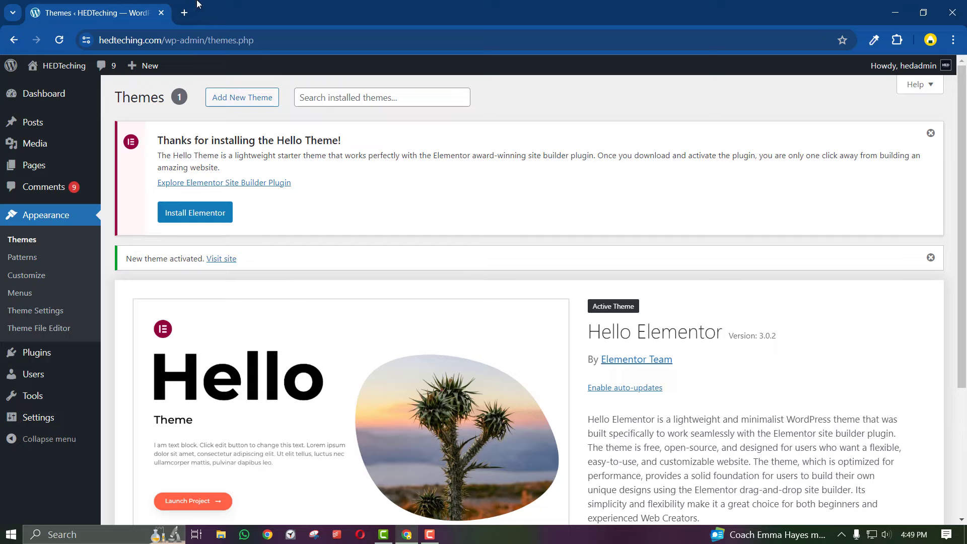
Search the web for 'naturo' in a new tab and open the Sundarban Box Honey product page
click(185, 12)
text(nat)
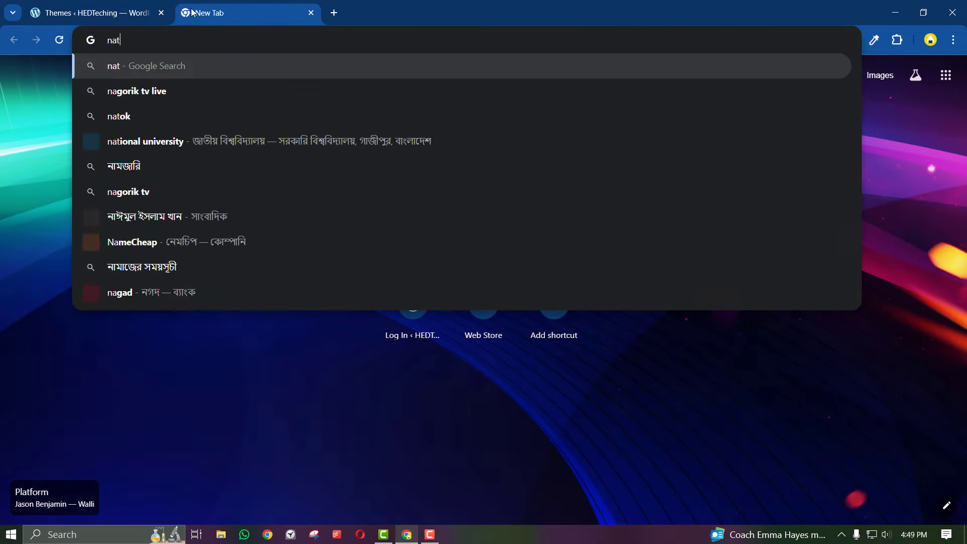
text(uro)
key(Return)
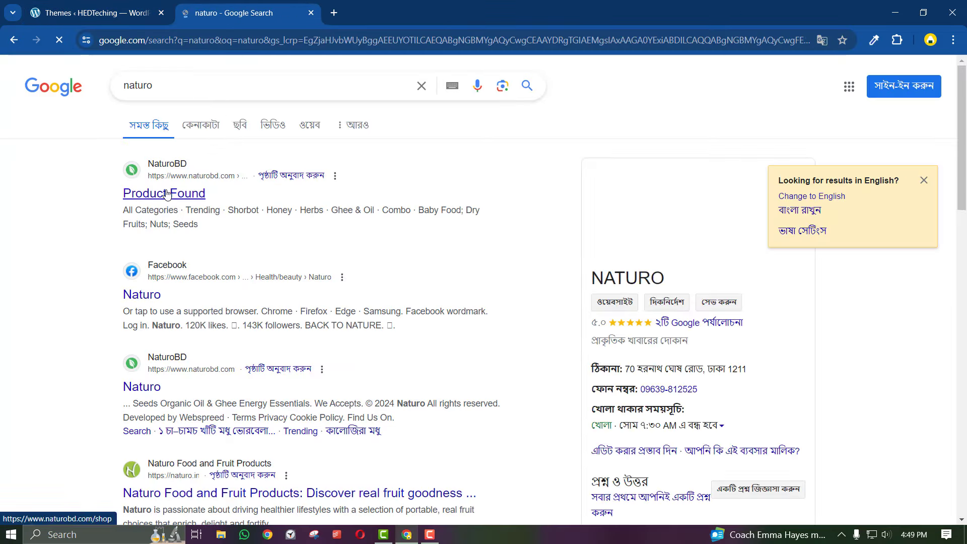
click(166, 194)
scroll(417, 399, down, 3)
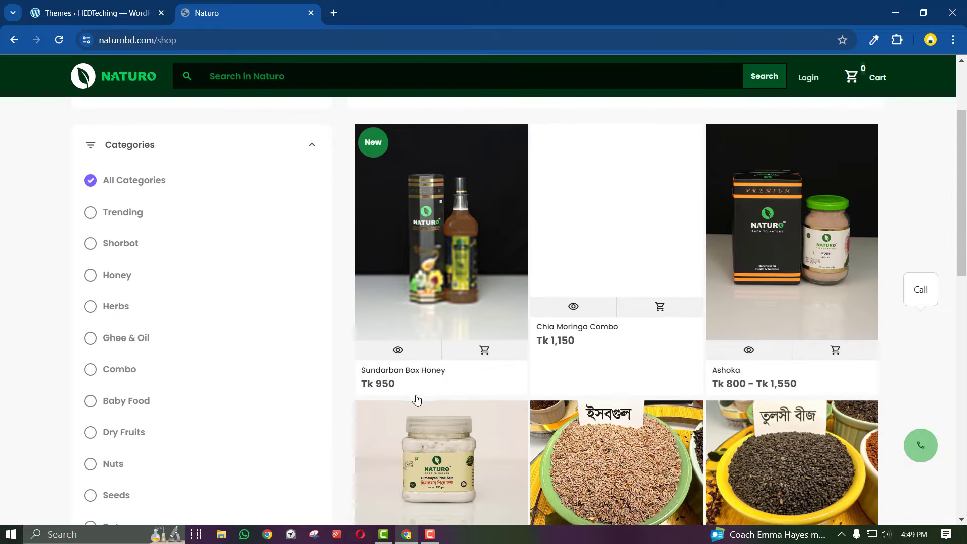
click(393, 373)
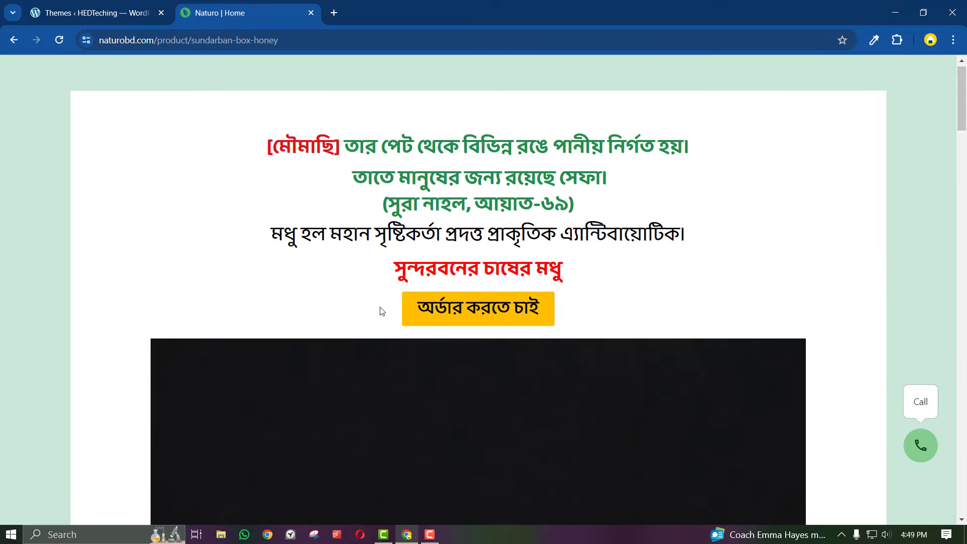
scroll(381, 309, down, 5)
scroll(380, 307, up, 6)
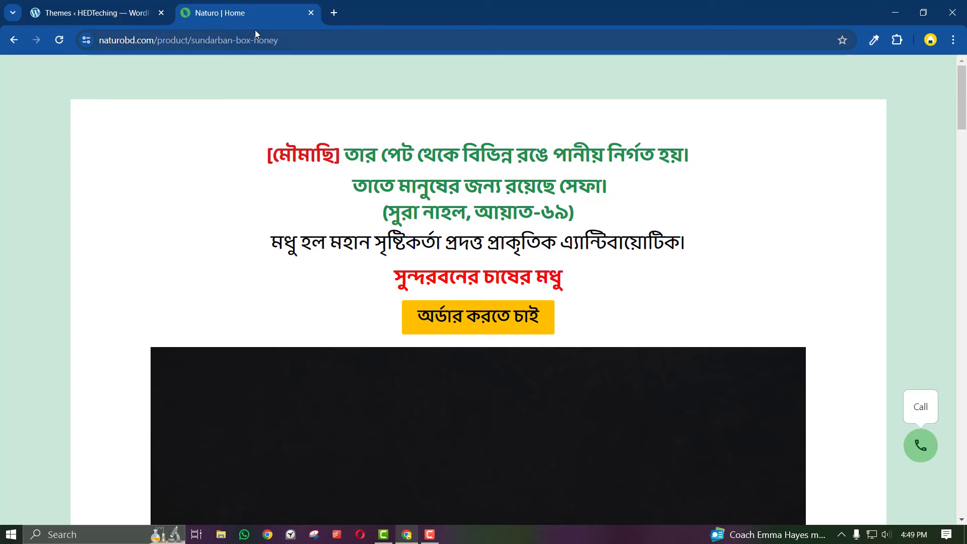
scroll(479, 311, down, 1)
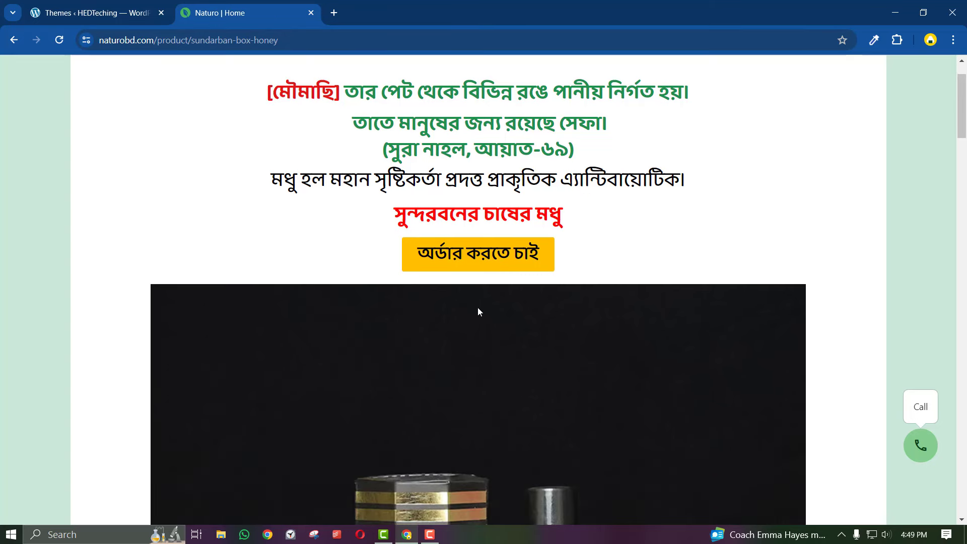
Return to the WordPress Themes tab, leaving 'youtube' typed in a new tab
click(96, 13)
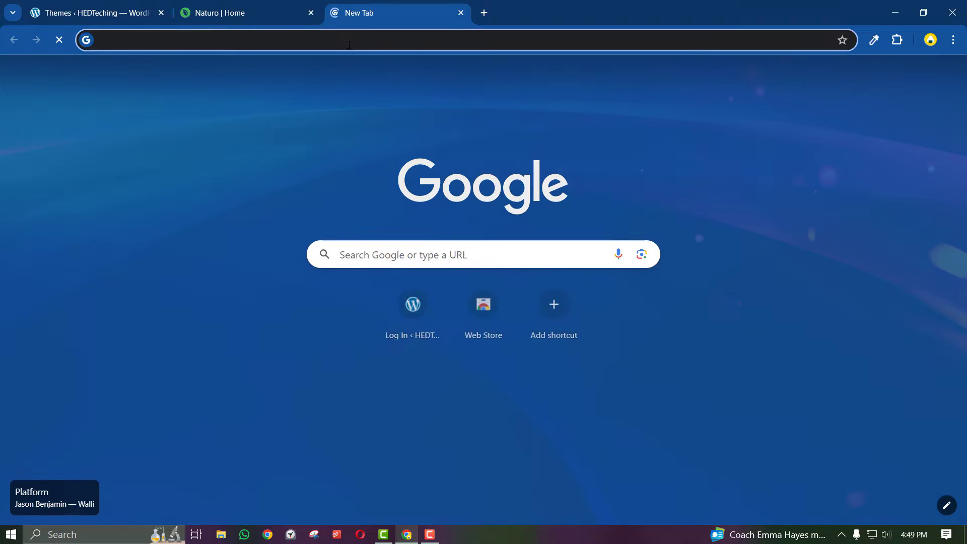
text(youtube)
text(h)
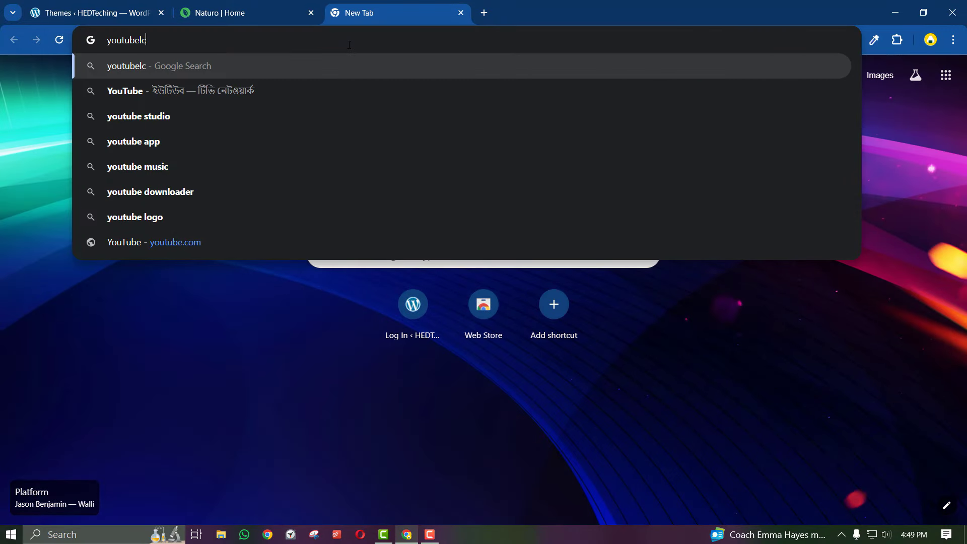
key(BackSpace)
click(96, 13)
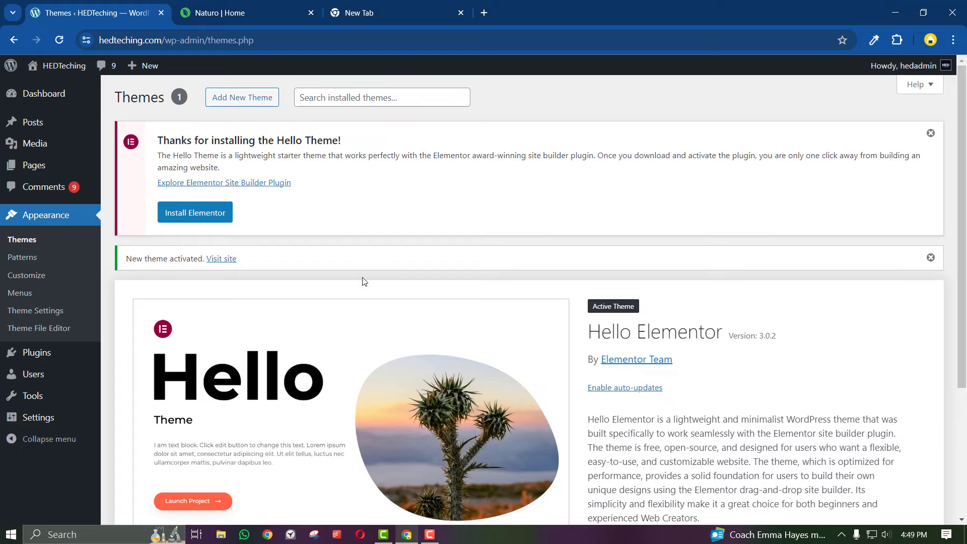
key(ctrl+Tab)
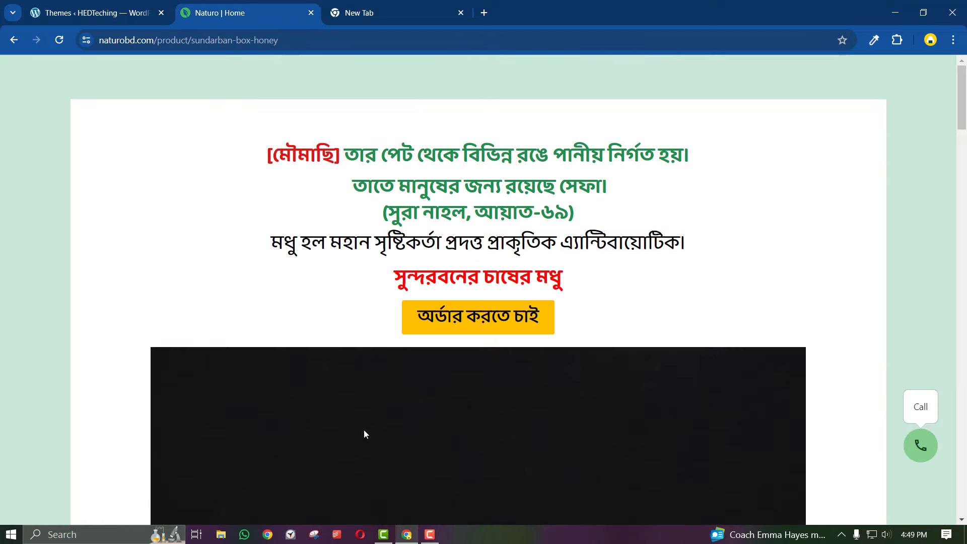
click(96, 13)
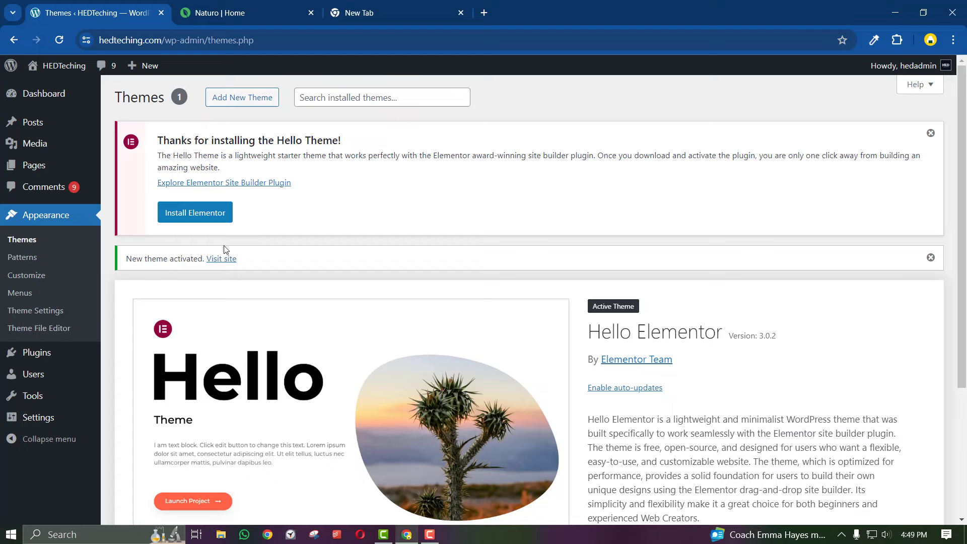
scroll(197, 356, down, 4)
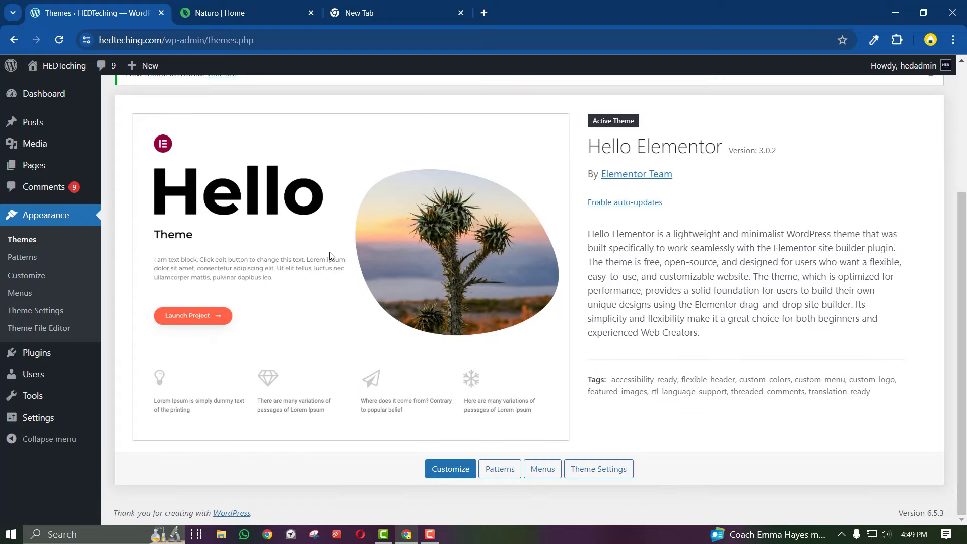
scroll(330, 252, up, 4)
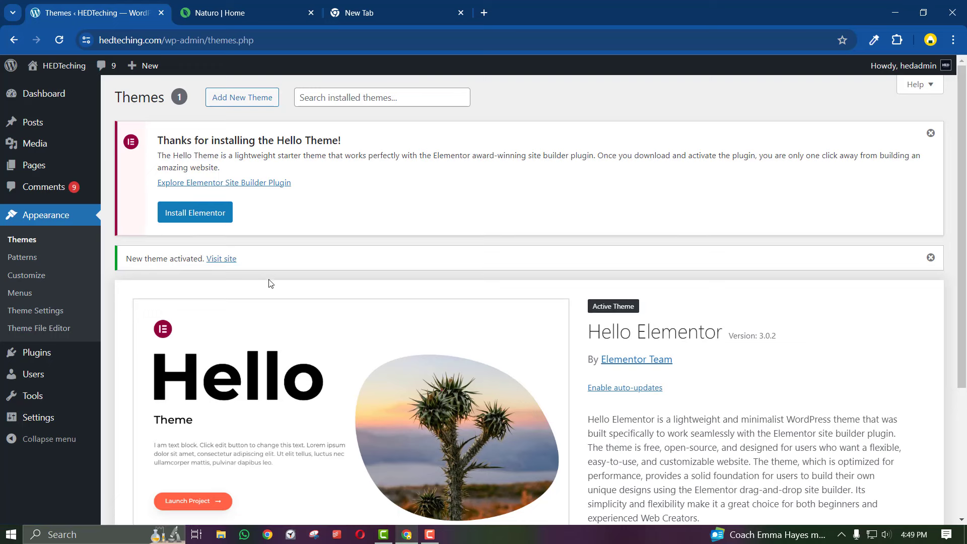
Install Elementor from the Hello Theme notice and view the installed plugins list
click(207, 214)
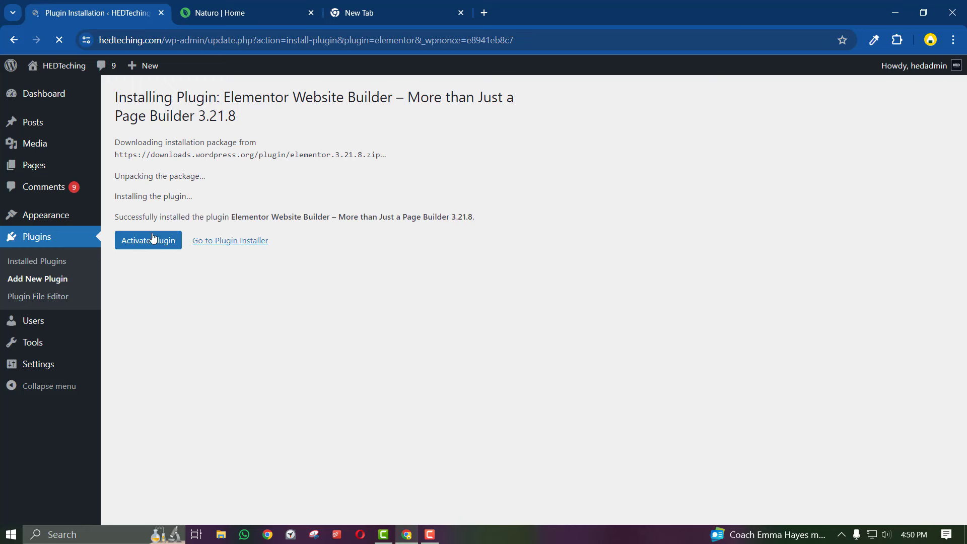
click(32, 235)
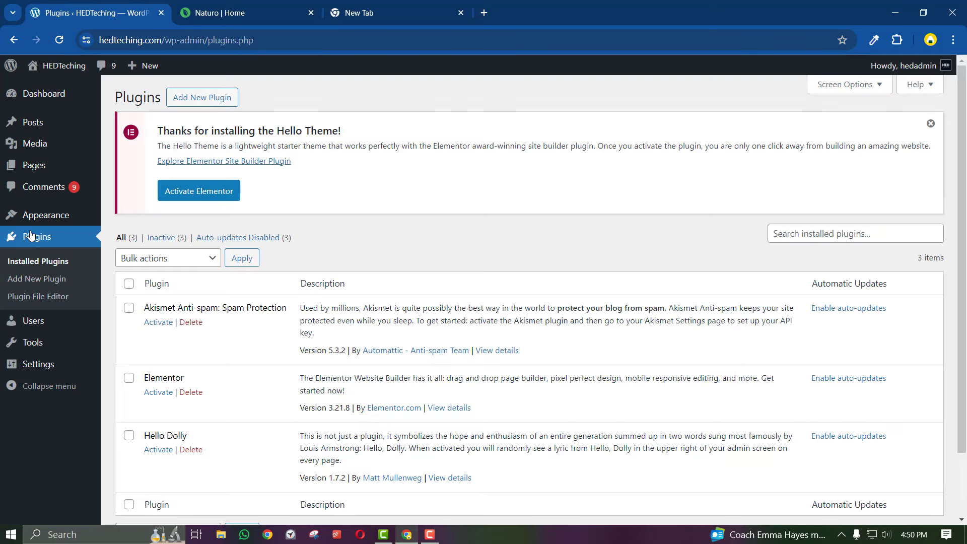
Search the plugin directory for Elementor, then go back to Installed Plugins
click(209, 96)
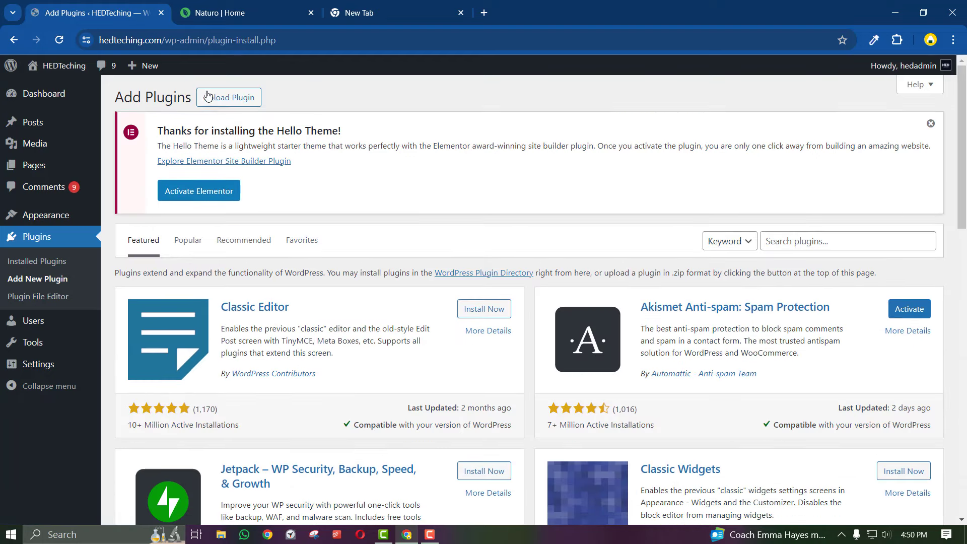
click(778, 241)
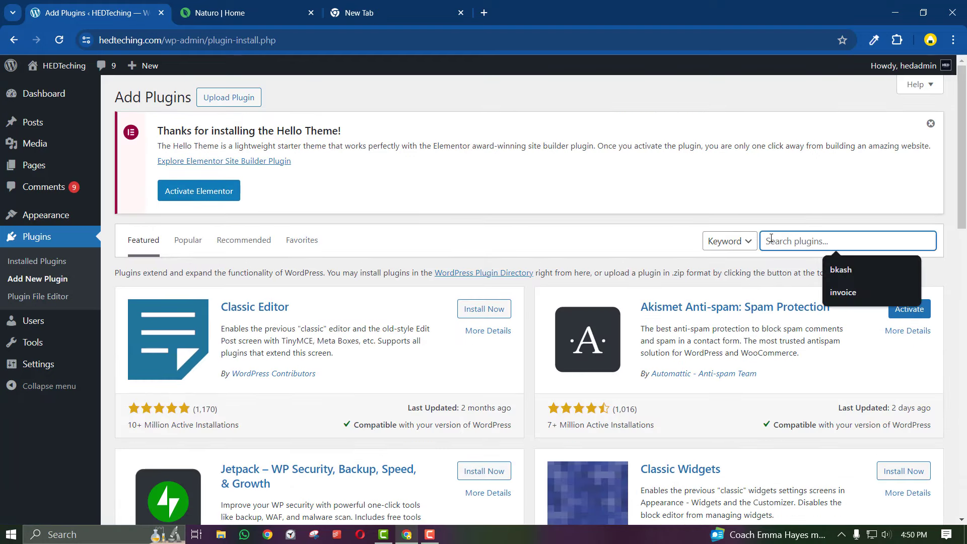
text(elementor)
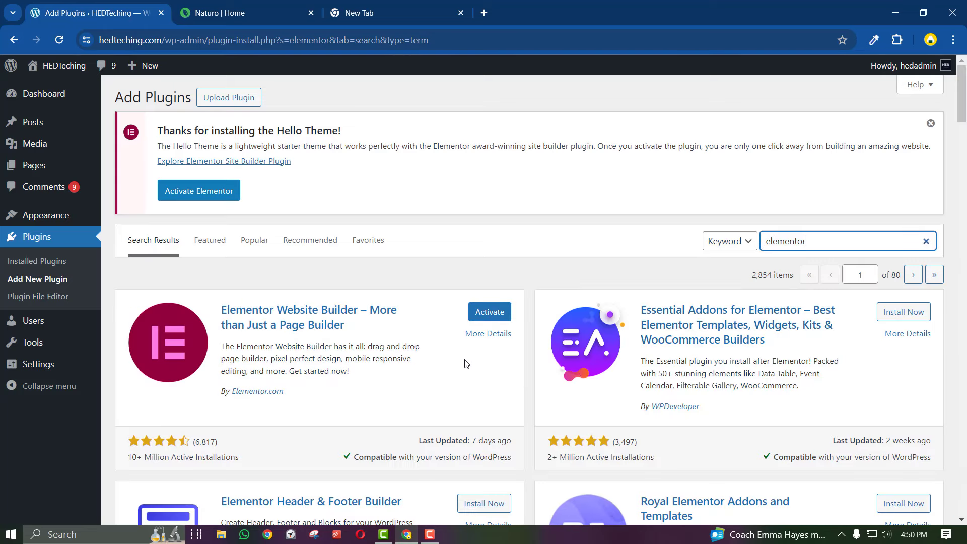
scroll(466, 356, down, 1)
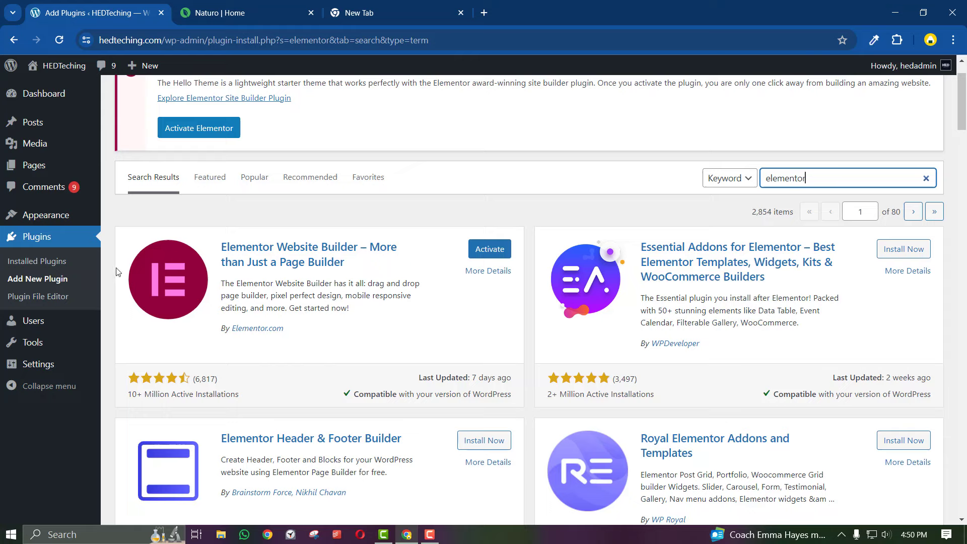
click(53, 262)
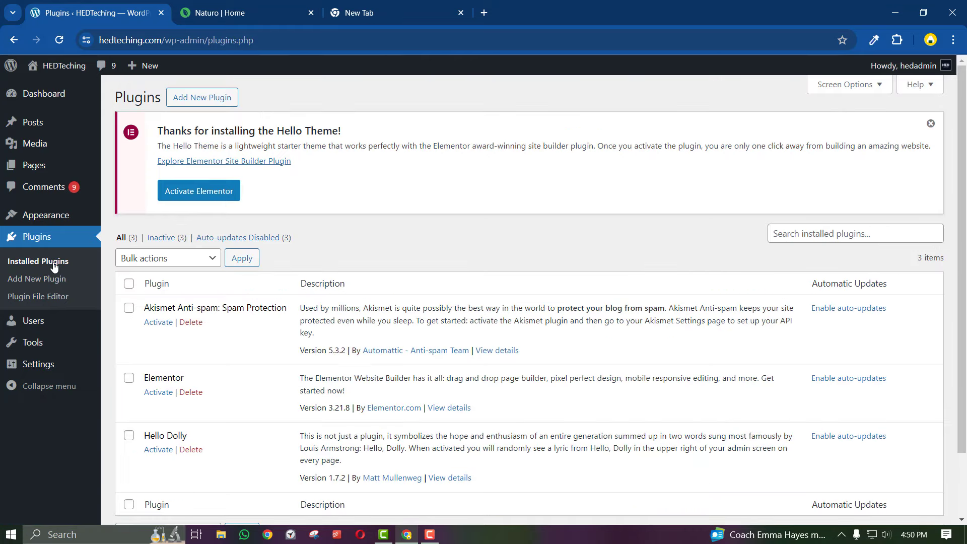
Delete the Akismet Anti-spam and Hello Dolly plugins, confirming each
click(191, 323)
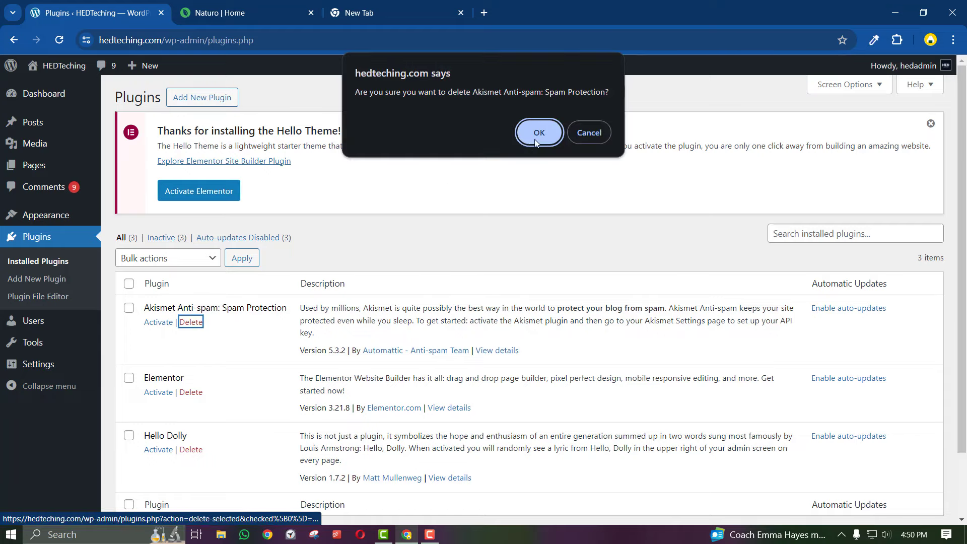
key(Return)
click(194, 394)
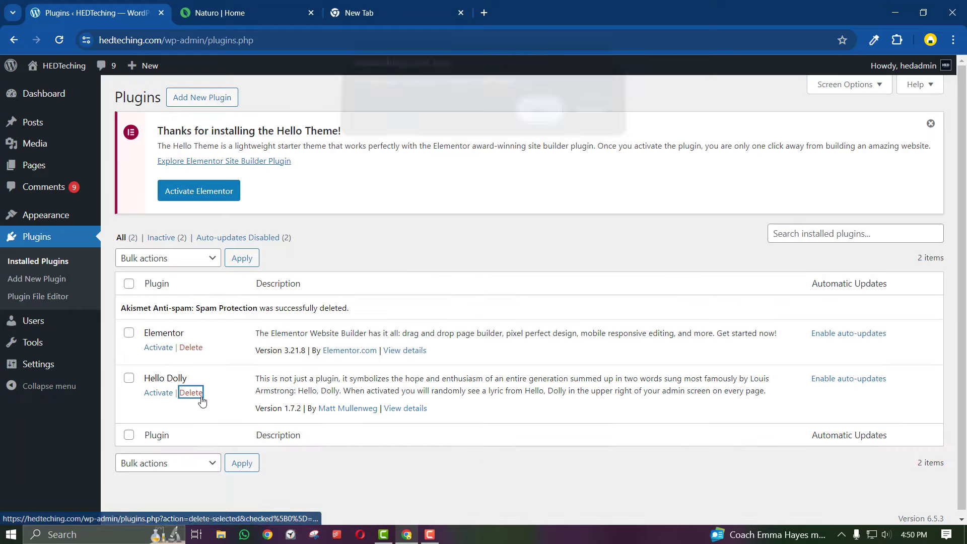
click(549, 119)
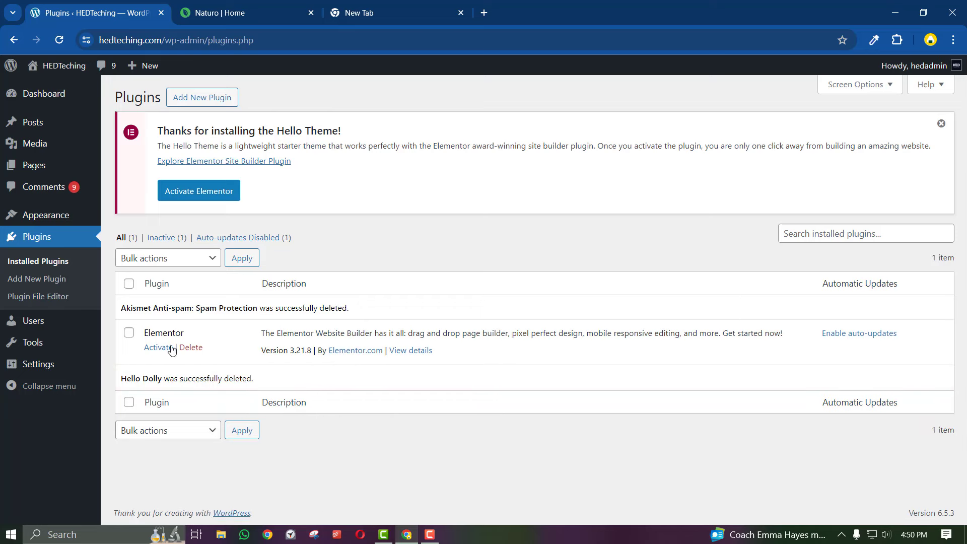
Activate the Elementor plugin and look over its Getting Started onboarding
click(161, 347)
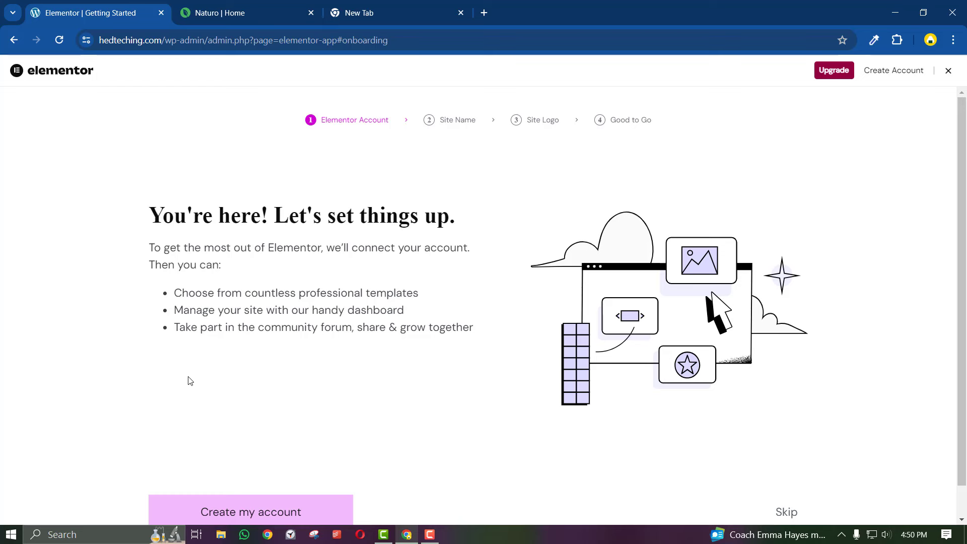
scroll(206, 389, down, 1)
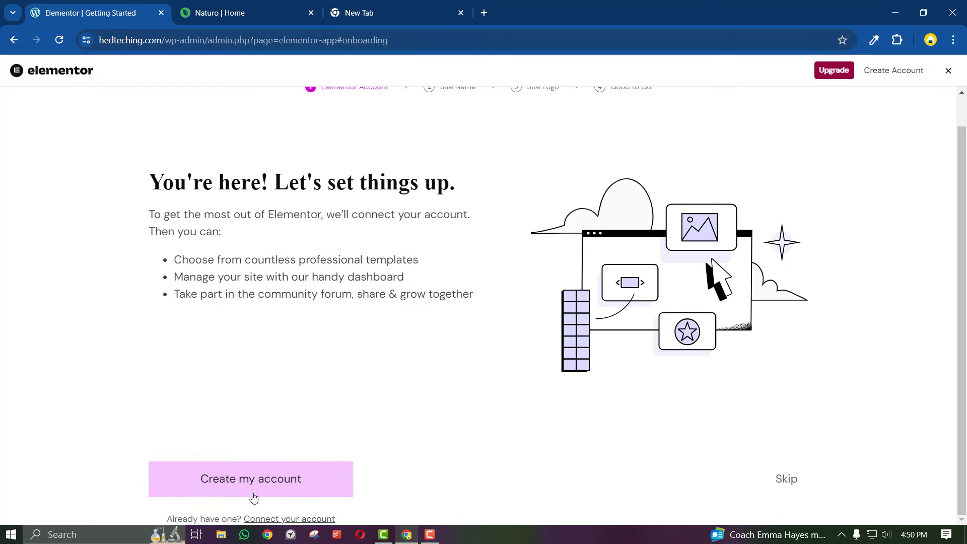
scroll(228, 364, up, 1)
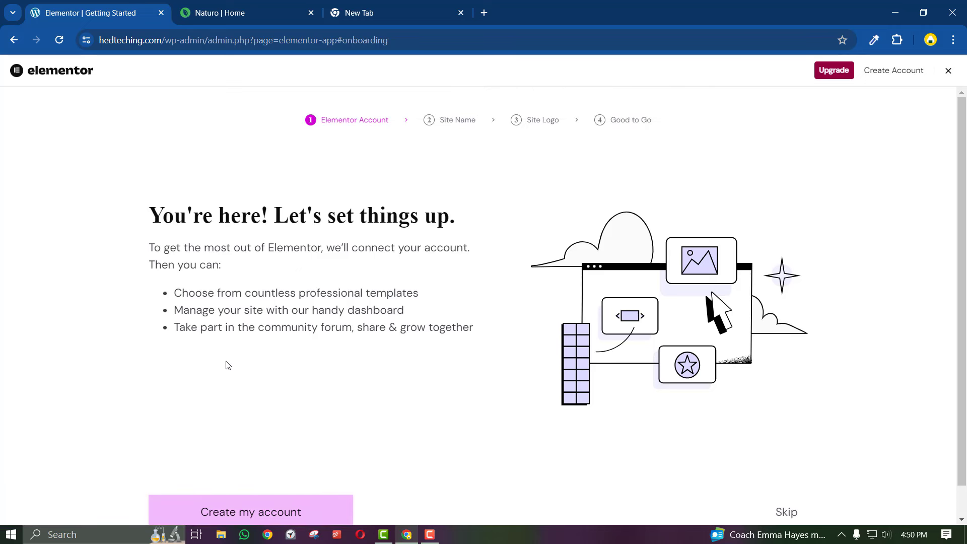
scroll(228, 365, down, 1)
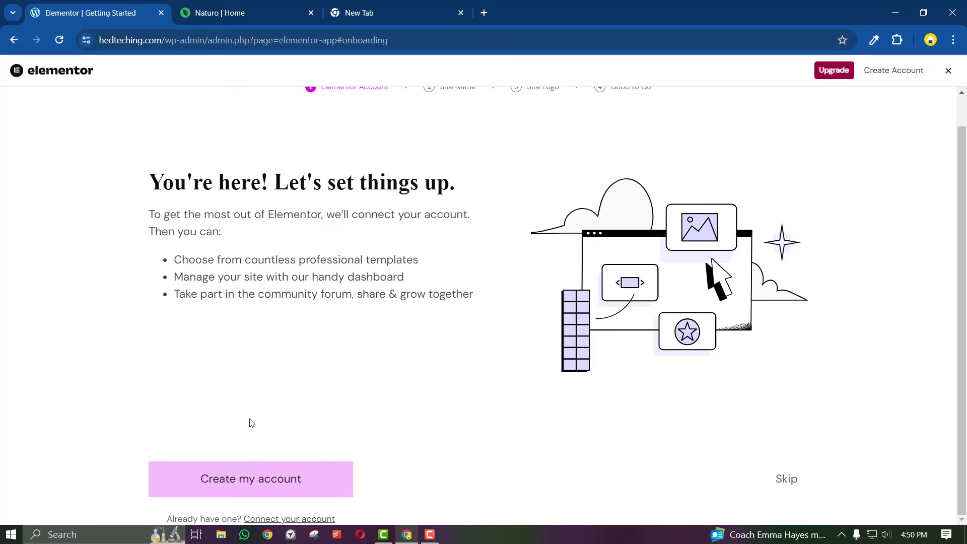
Choose Create my account and sign up for Elementor with an email address
click(246, 480)
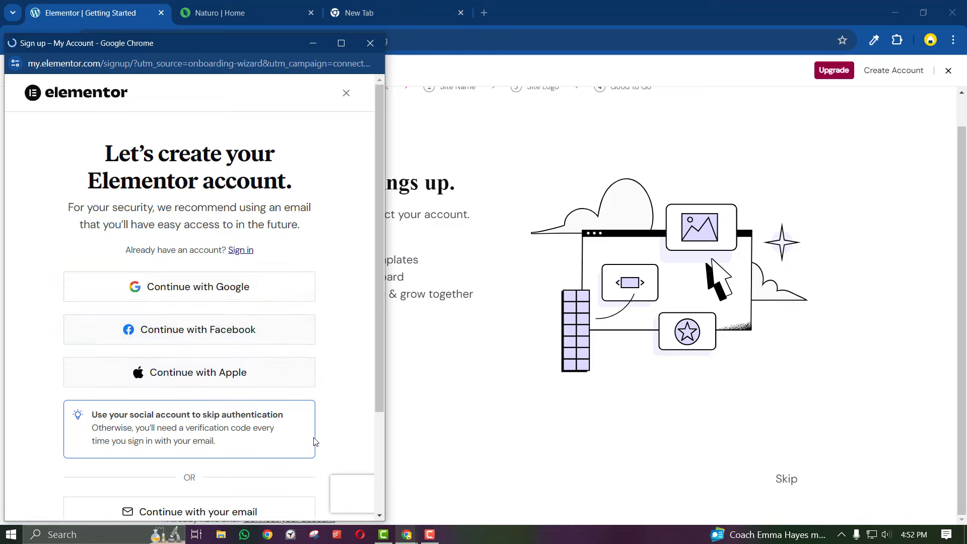
scroll(315, 442, down, 3)
click(201, 391)
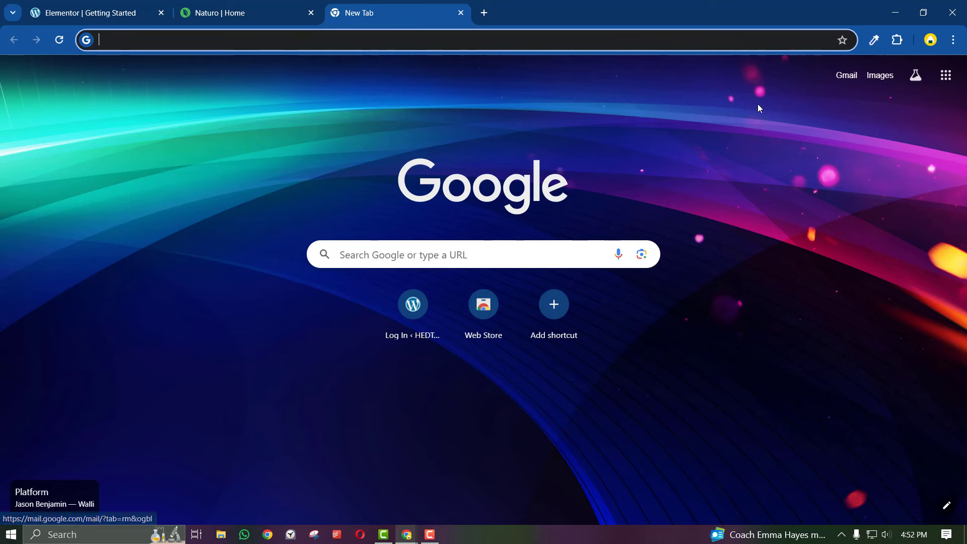
Start a personal Google account, entering the name, birthday, gender and a suggested Gmail address
click(847, 75)
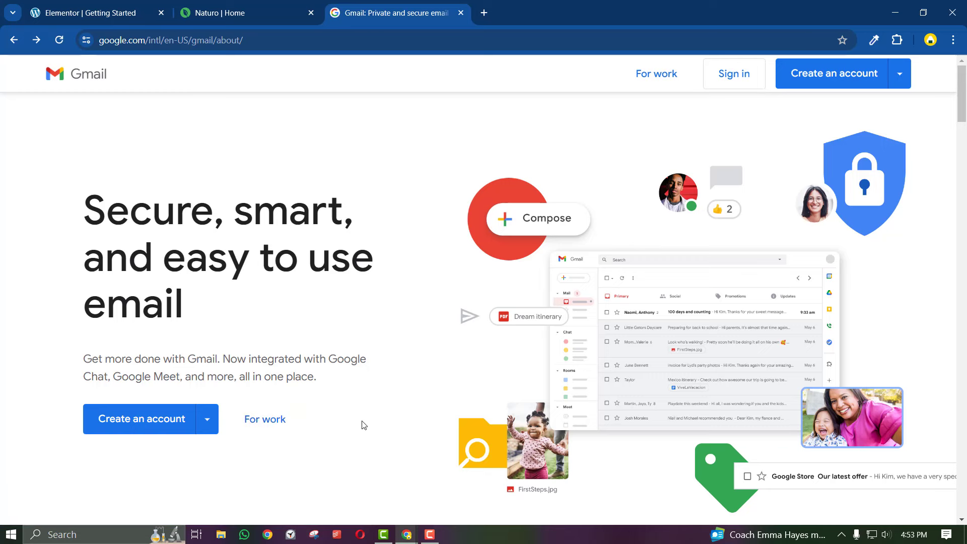
click(148, 424)
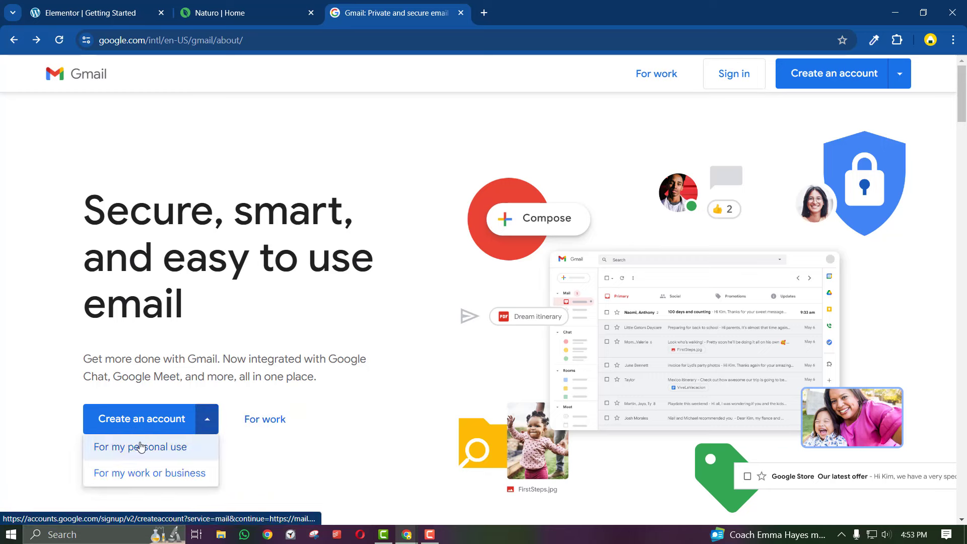
click(147, 451)
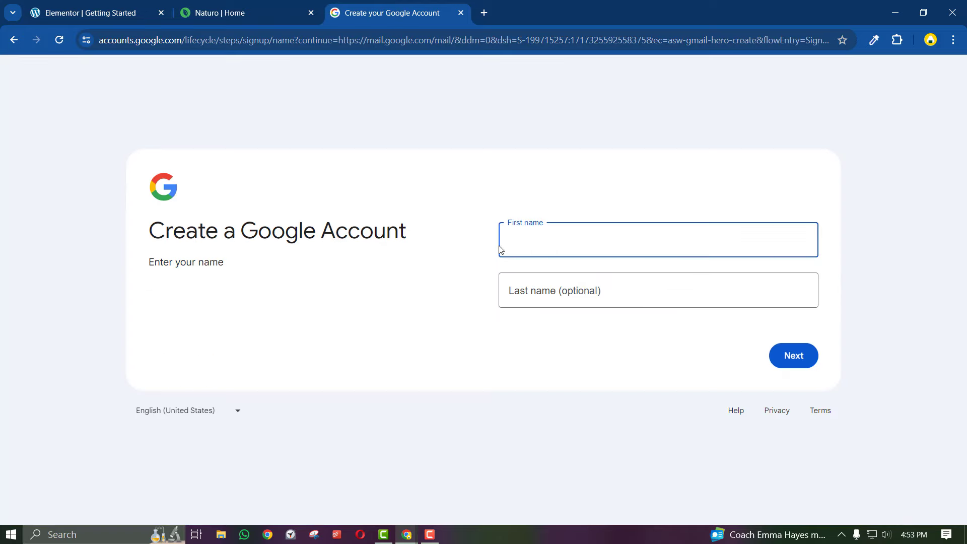
click(779, 346)
text(1)
click(736, 231)
text(2)
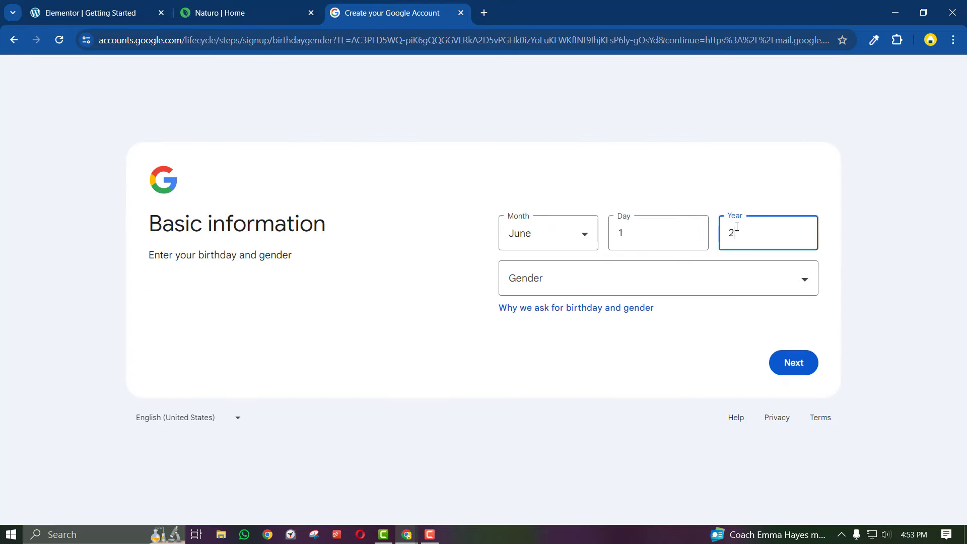
click(792, 363)
click(507, 262)
click(792, 362)
Set a strong password for the new account and complete the signup
text(••••••••)
click(594, 288)
text(••••••••)
click(784, 364)
text(••••••••••••••)
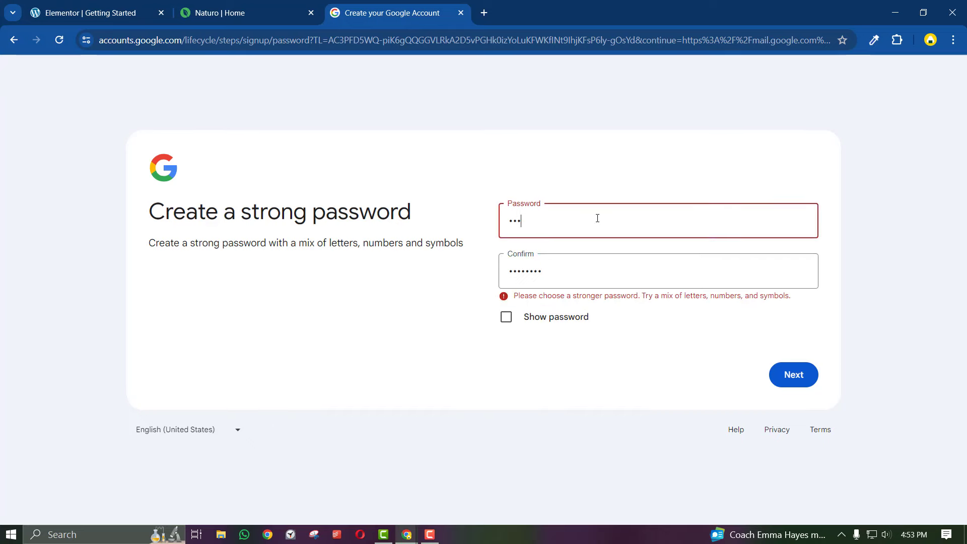
click(545, 268)
text(••••••••••••••)
click(792, 373)
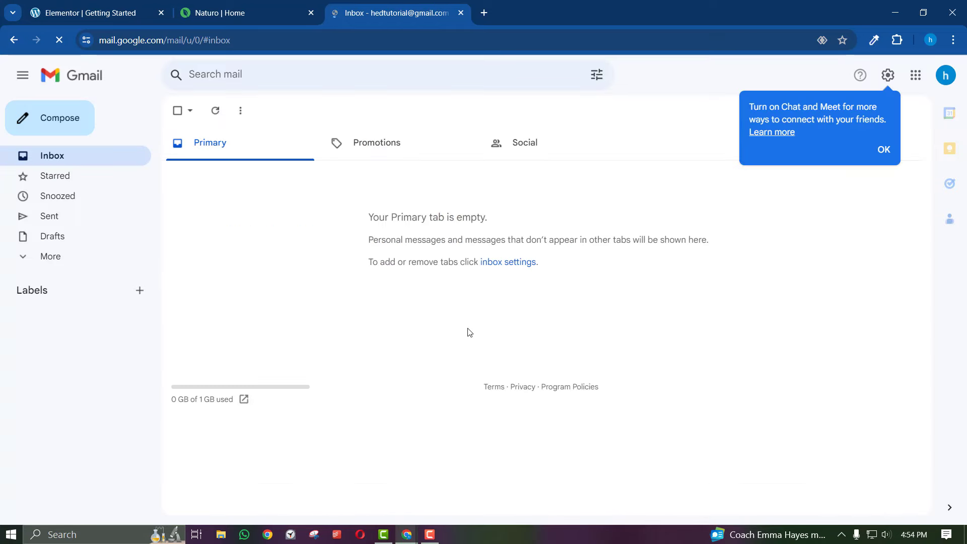
Copy the new account's e-mail address from the account panel and return to the Elementor tab
click(888, 151)
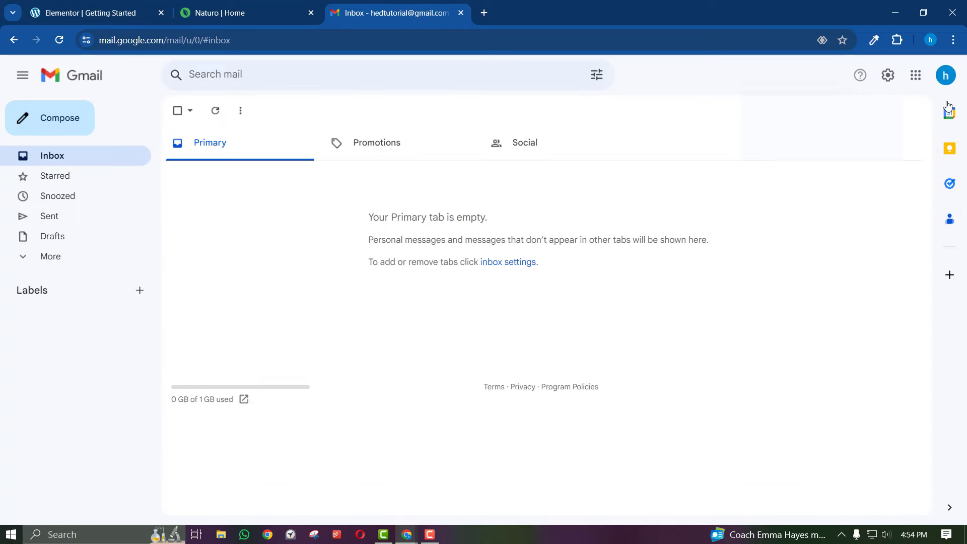
click(946, 81)
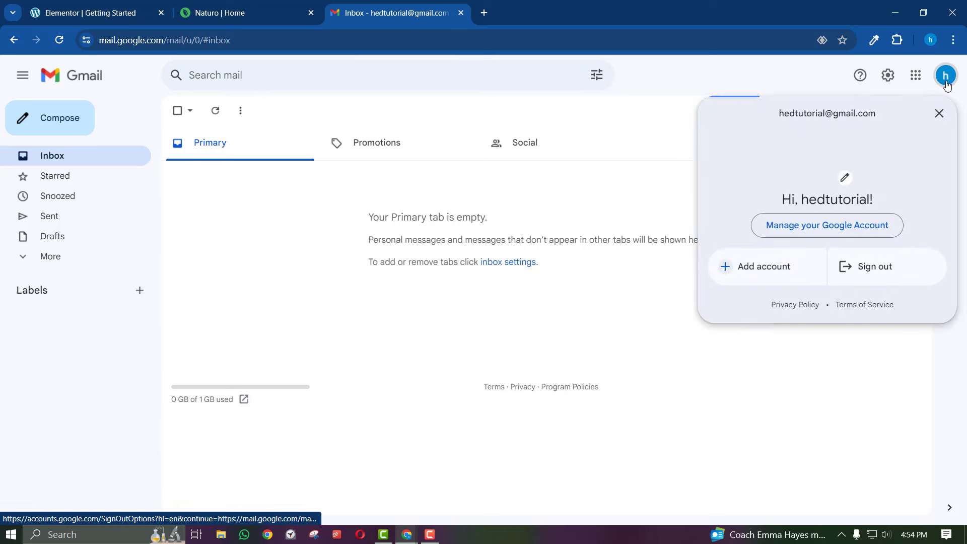
triple_click(801, 113)
right_click(800, 113)
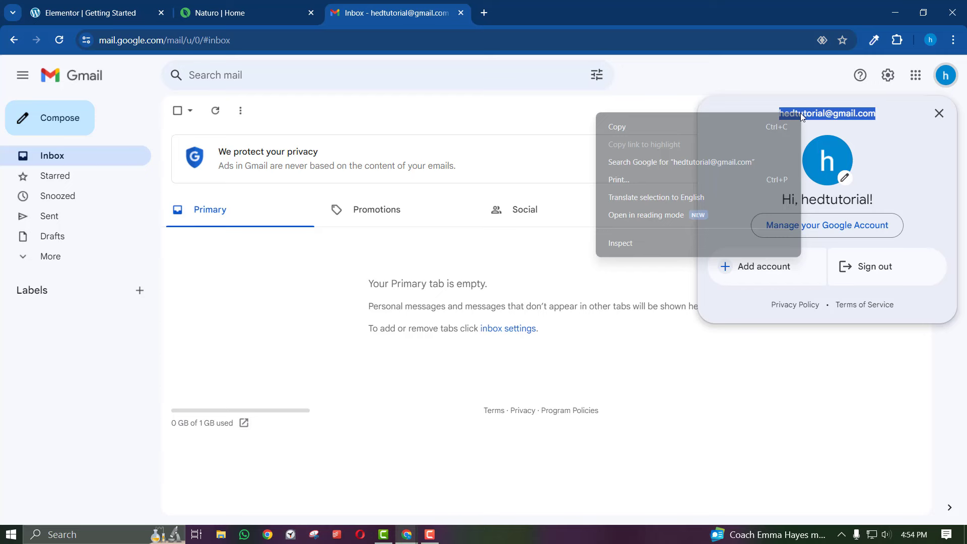
click(756, 125)
click(246, 7)
Fill the Elementor e-mail sign-up form with the copied Gmail address and password, and submit it
click(101, 13)
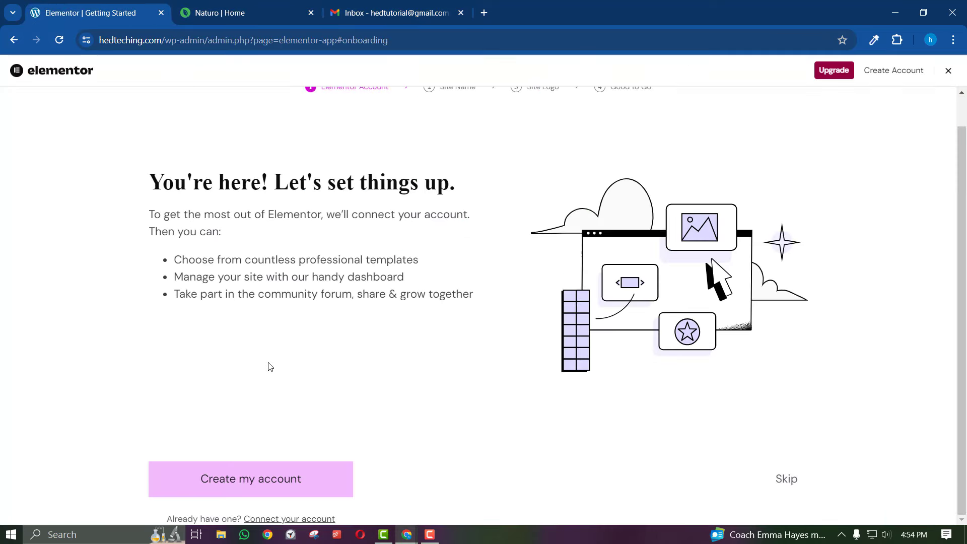
click(260, 469)
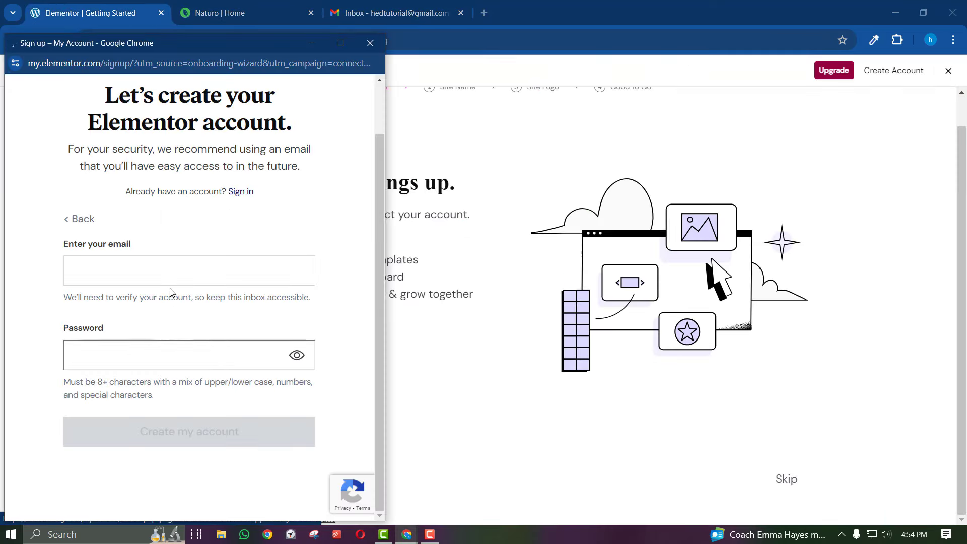
right_click(166, 272)
click(186, 156)
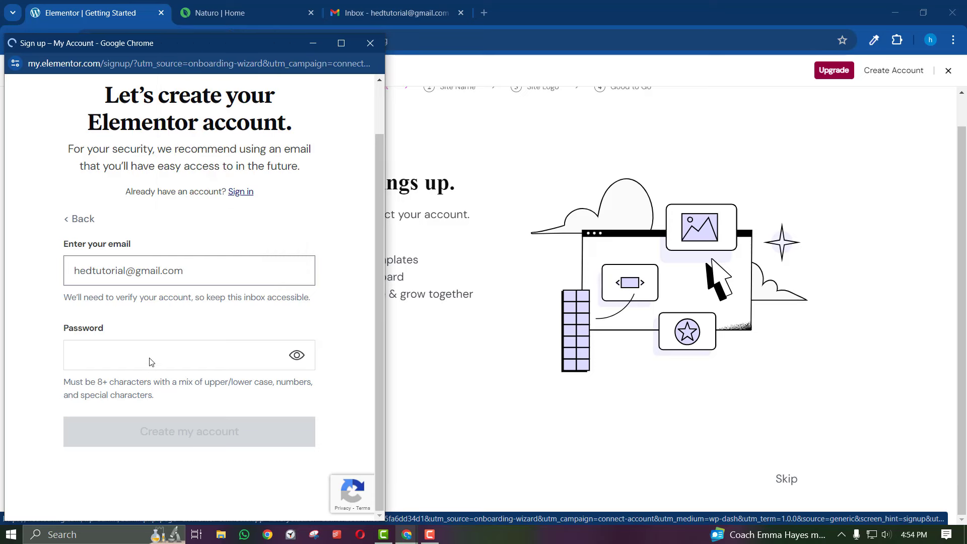
scroll(149, 358, down, 3)
click(151, 371)
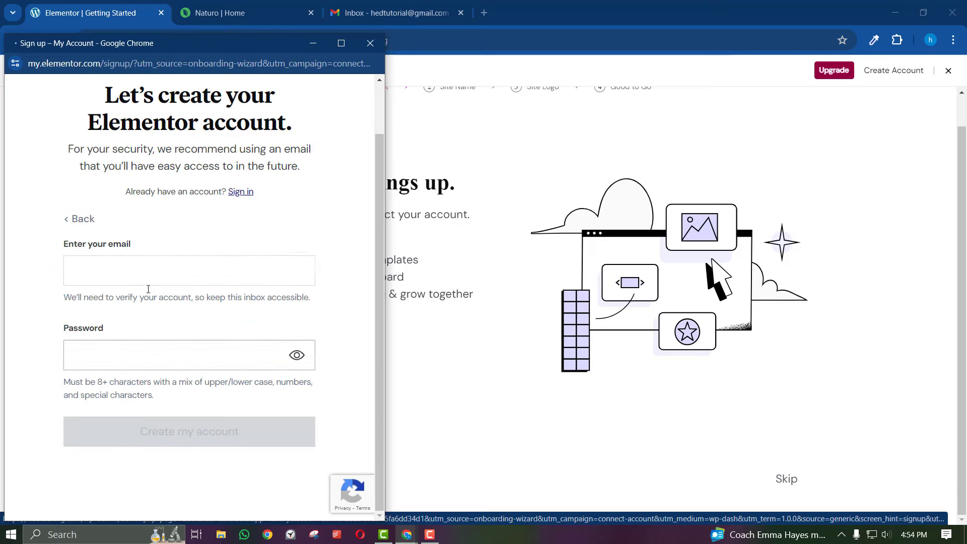
click(150, 277)
right_click(150, 276)
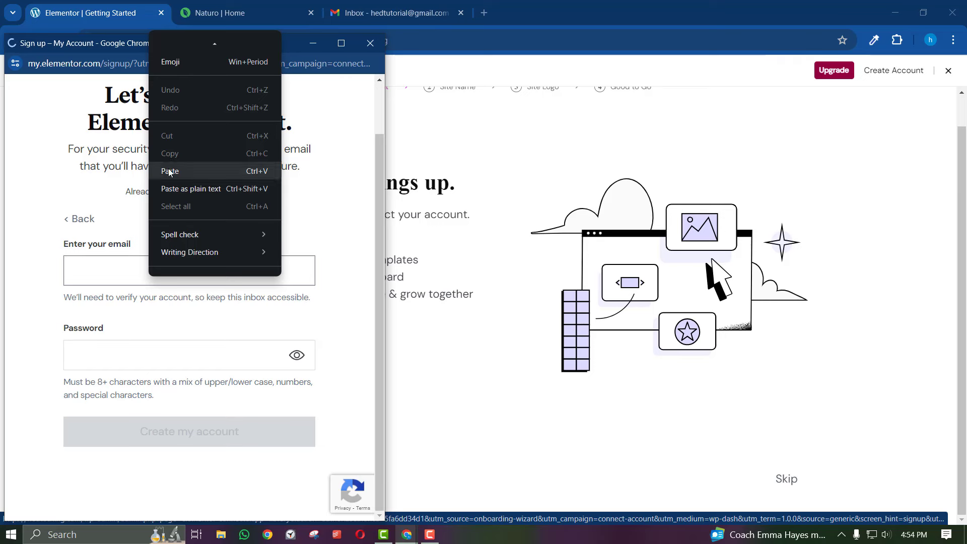
click(171, 173)
click(117, 354)
key(ctrl+v)
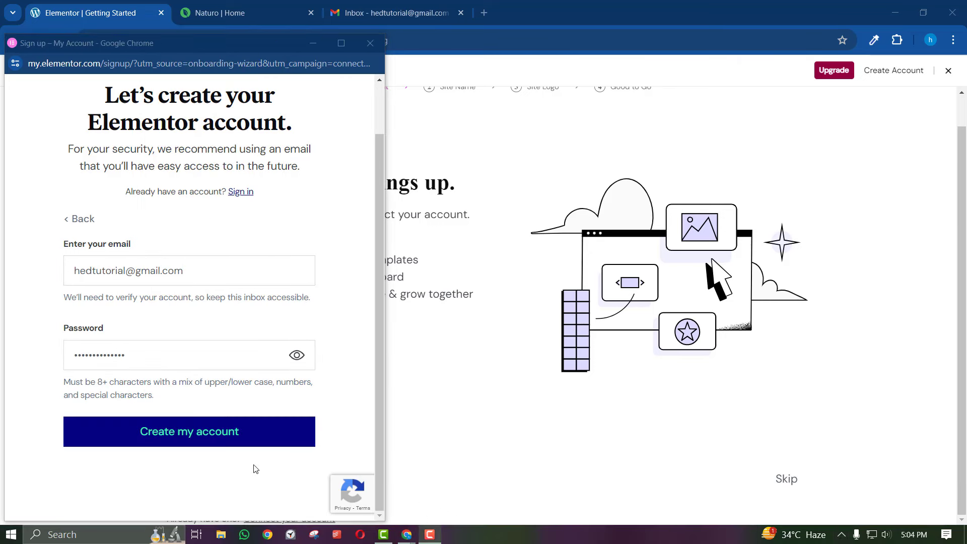
click(229, 432)
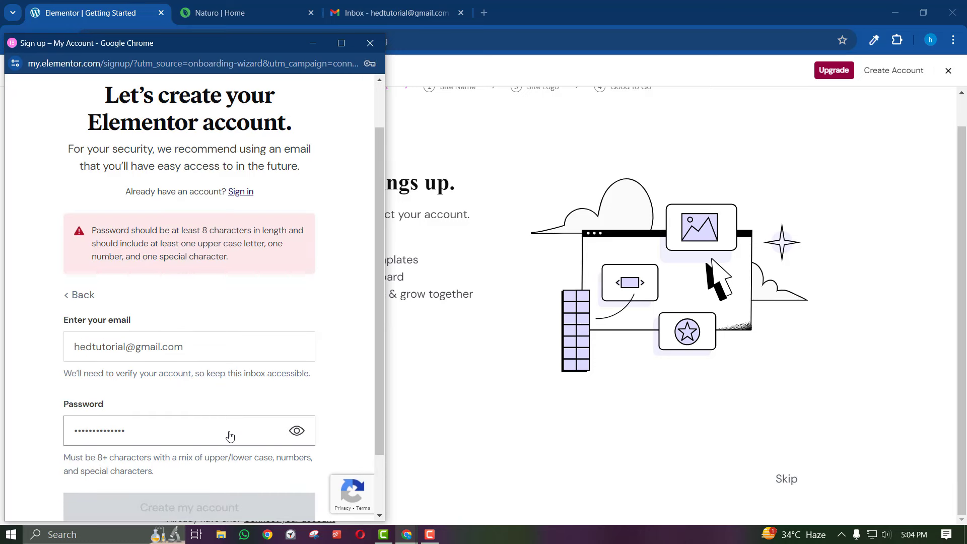
Replace the rejected password with a stronger one and resubmit the sign-up form
scroll(228, 415, down, 1)
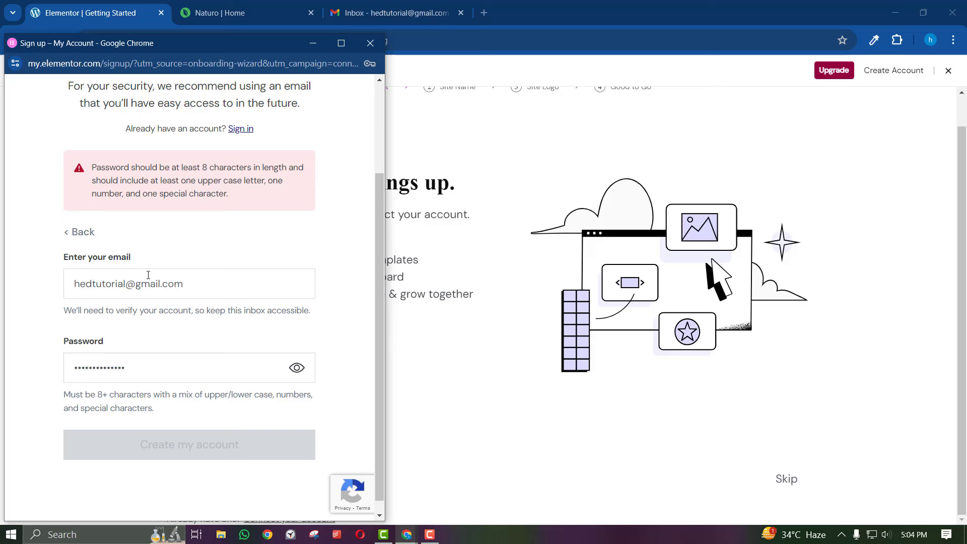
click(186, 367)
key(ctrl+a)
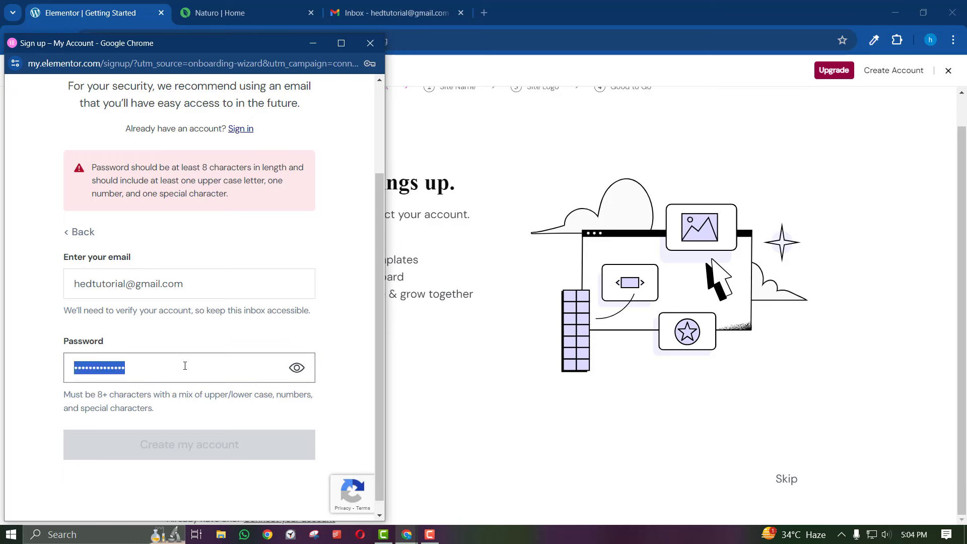
text(••)
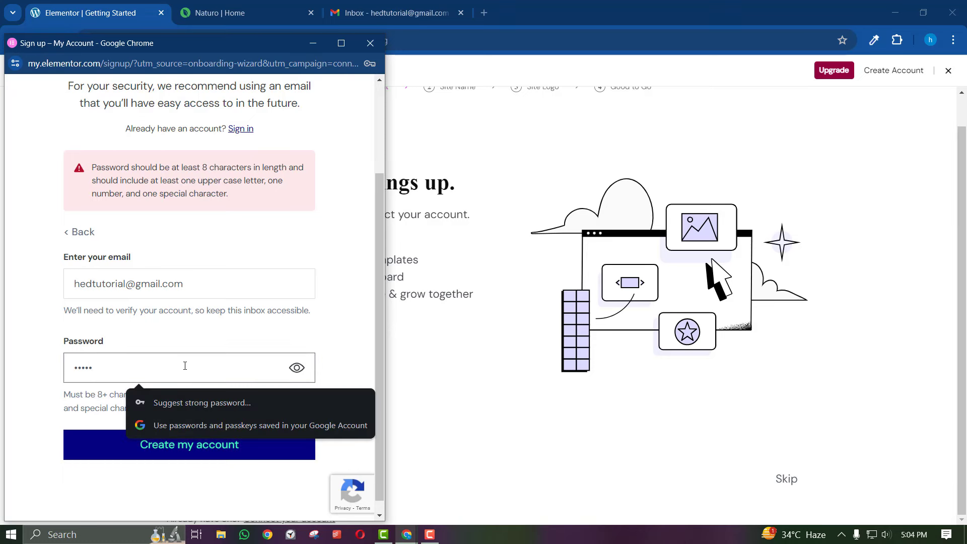
text(••••••••••••)
click(129, 336)
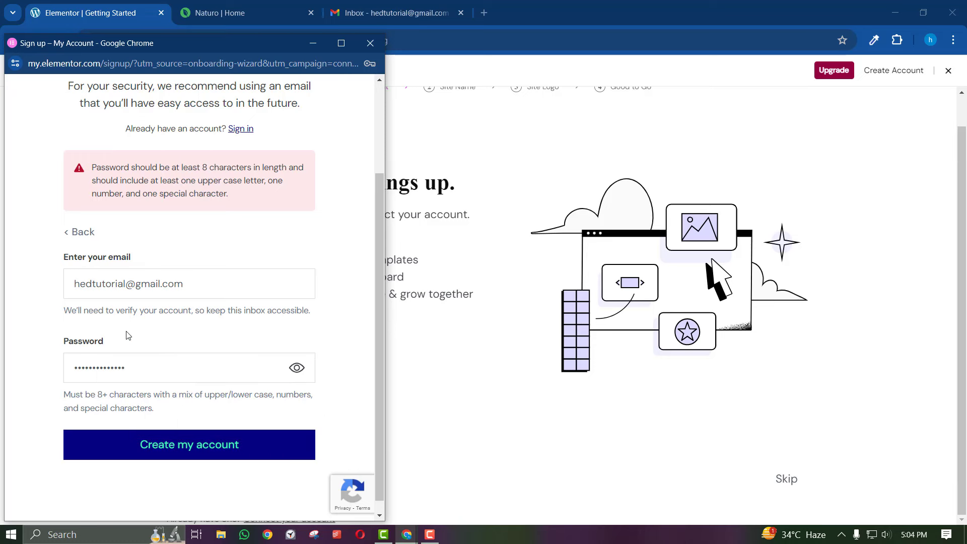
click(161, 448)
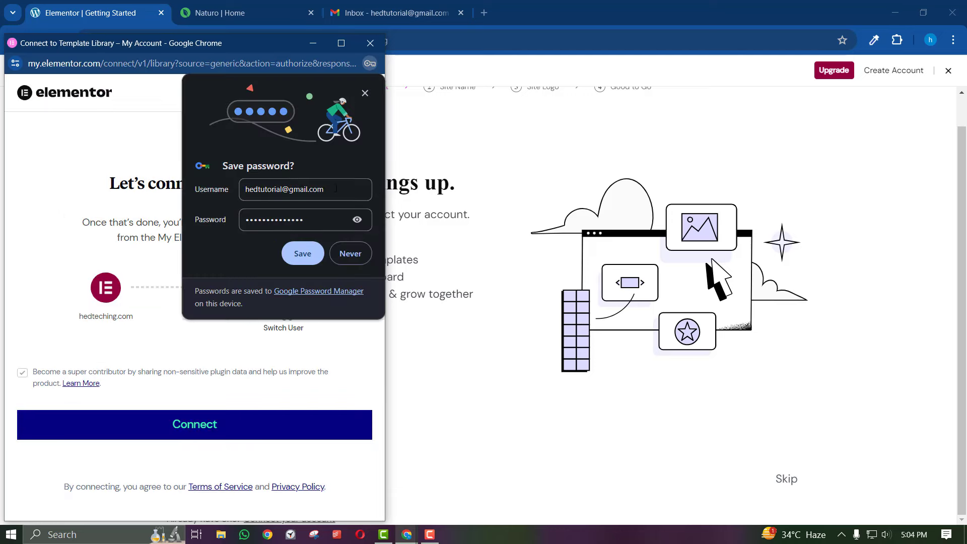
Save the new password to Chrome and the Google Account, then connect the site to Elementor
click(299, 257)
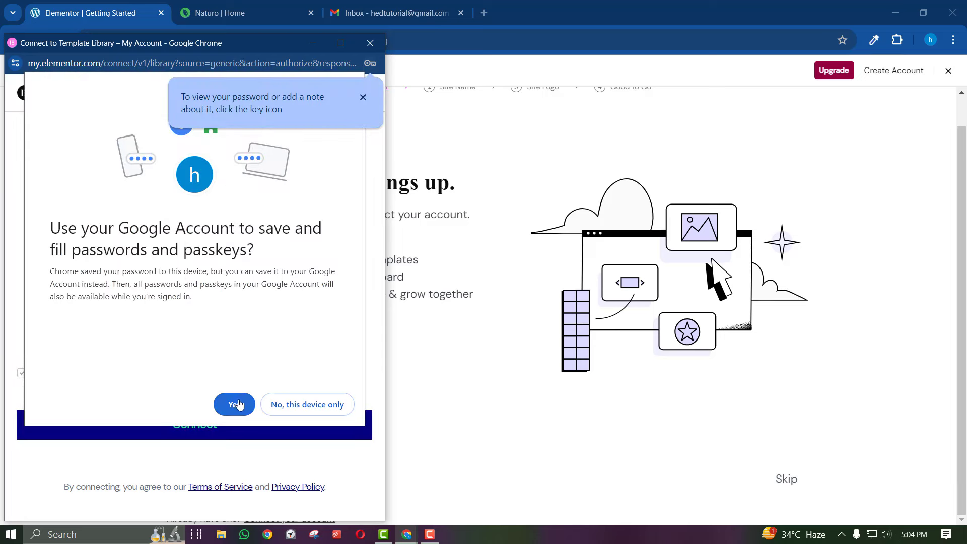
click(362, 97)
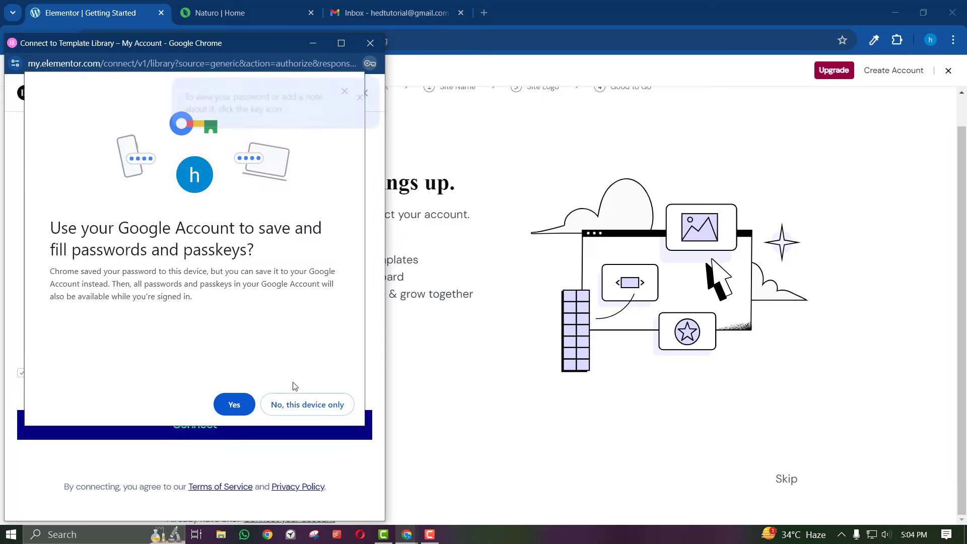
click(246, 406)
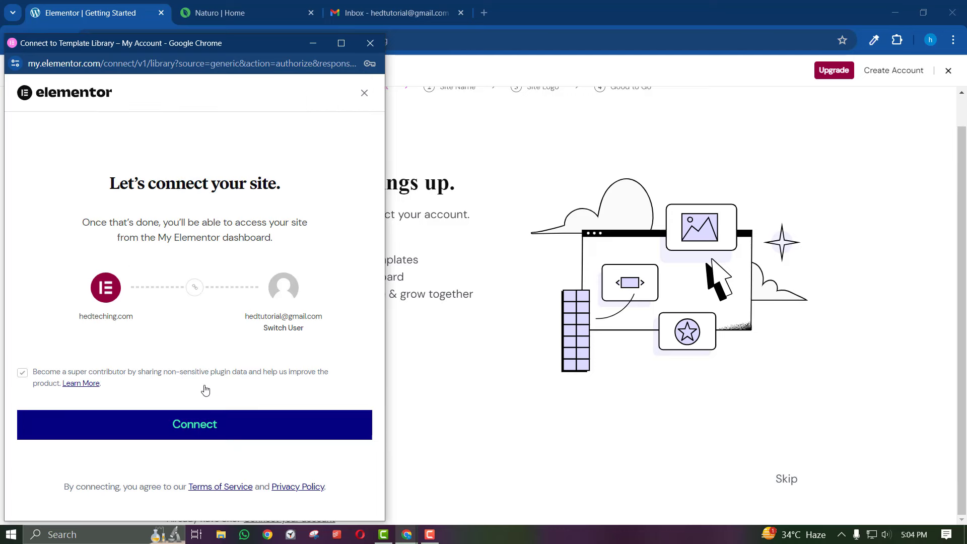
click(182, 433)
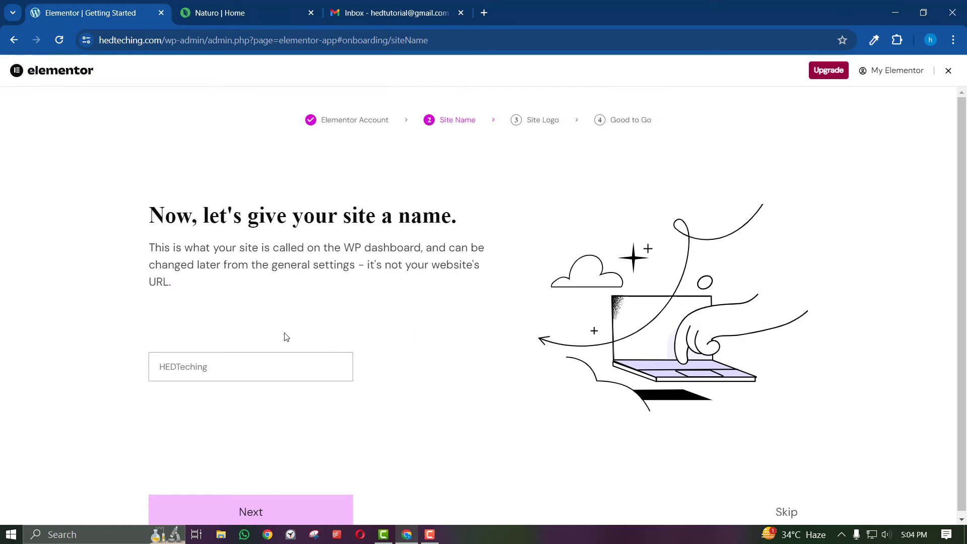
Keep HEDTeching as the site name, then skip the Site Logo and That's a wrap steps
click(260, 358)
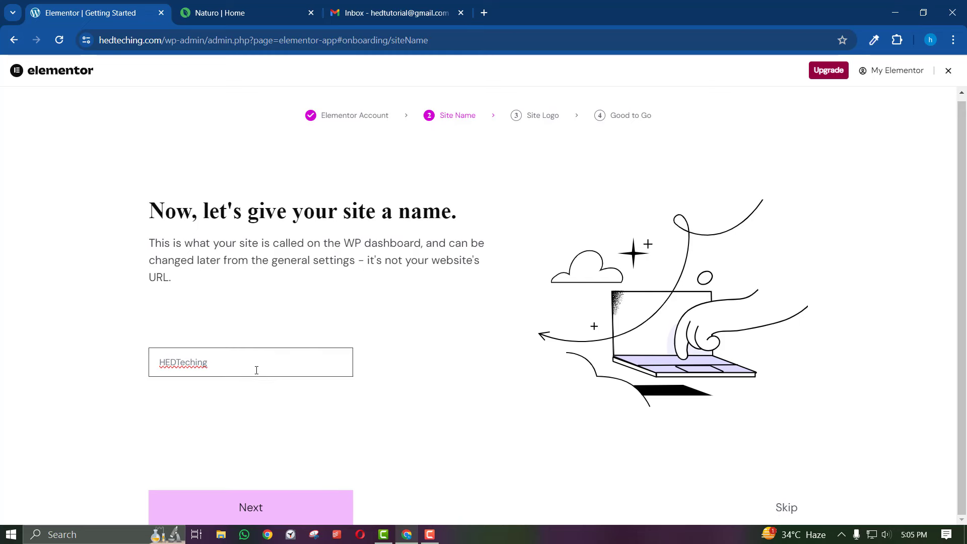
click(269, 391)
click(254, 502)
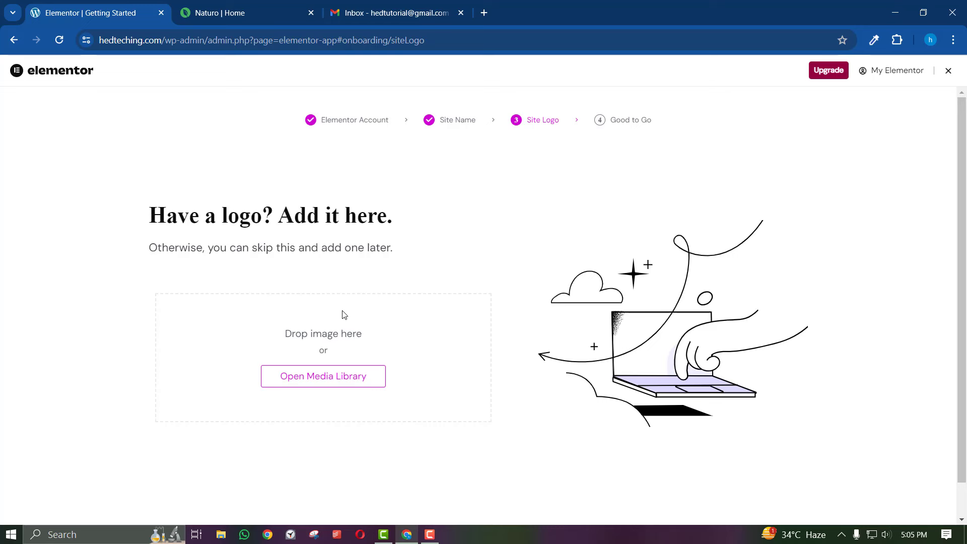
scroll(429, 403, down, 1)
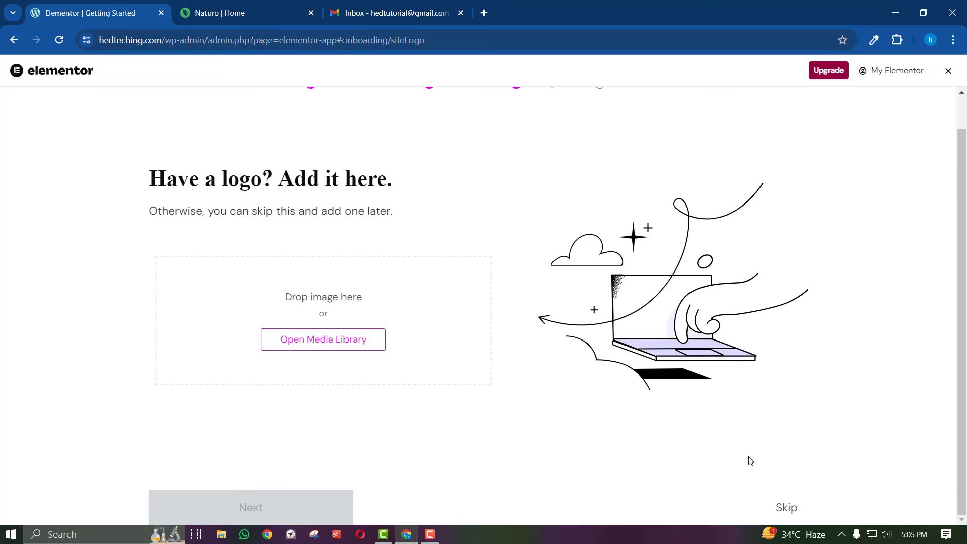
click(781, 509)
scroll(722, 458, down, 1)
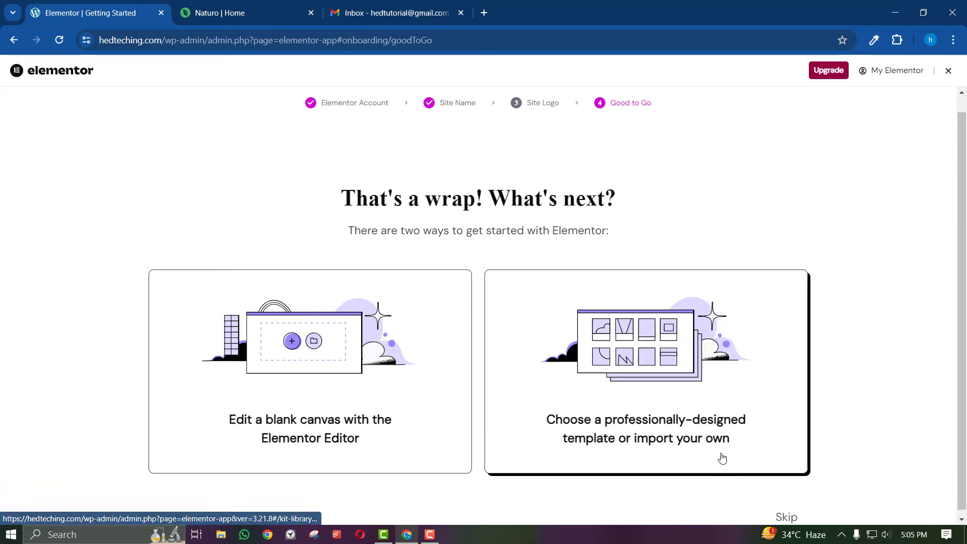
click(787, 512)
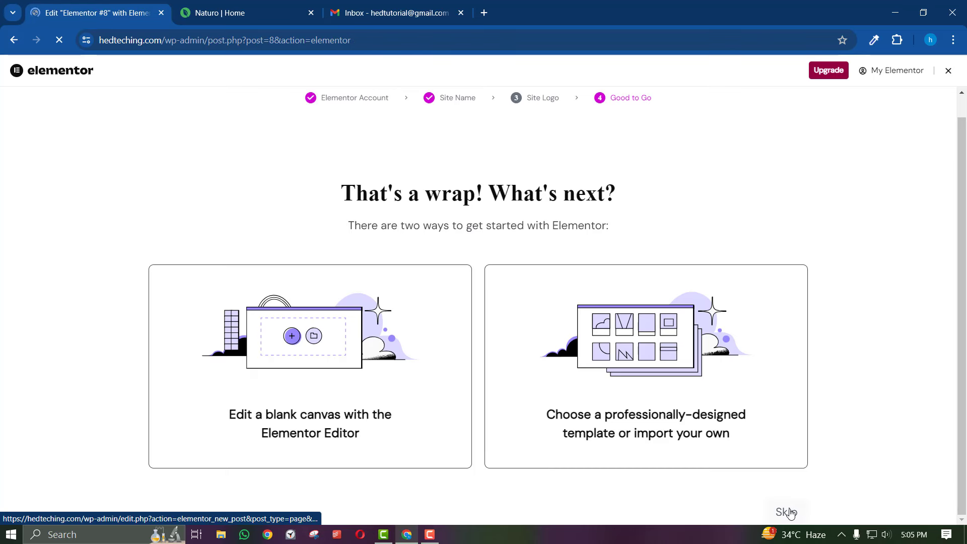
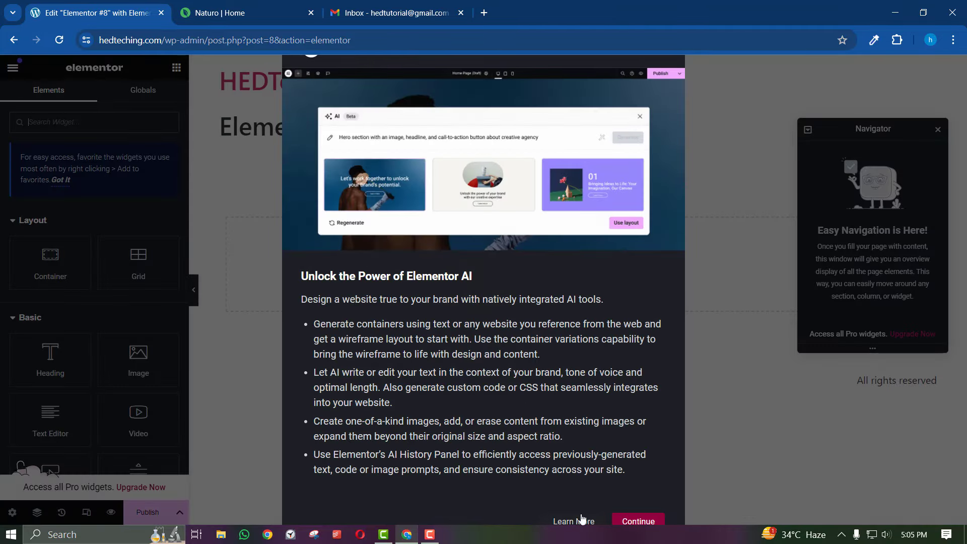
Dismiss the Elementor AI intro and exit Elementor to the WordPress editor, choosing Decide Later
click(636, 521)
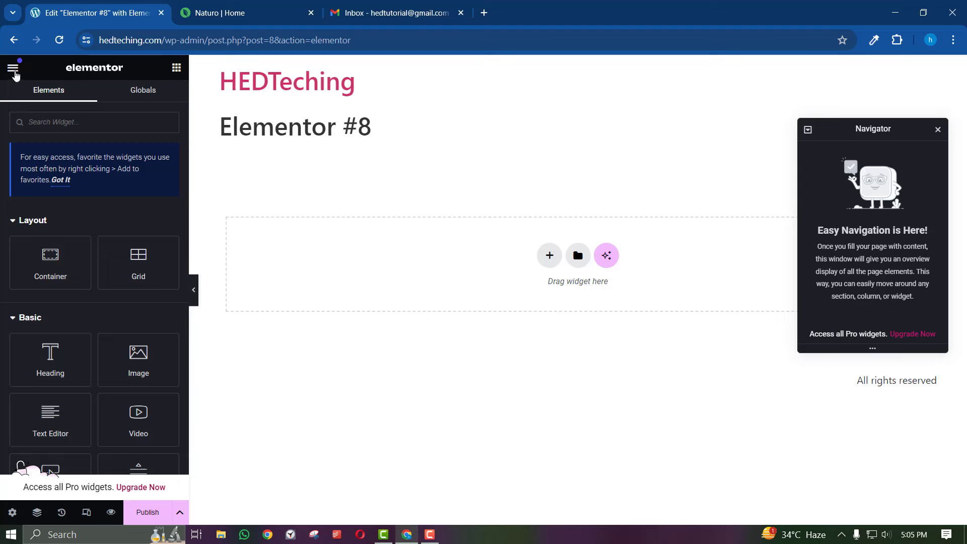
click(13, 66)
click(14, 68)
click(14, 71)
click(63, 366)
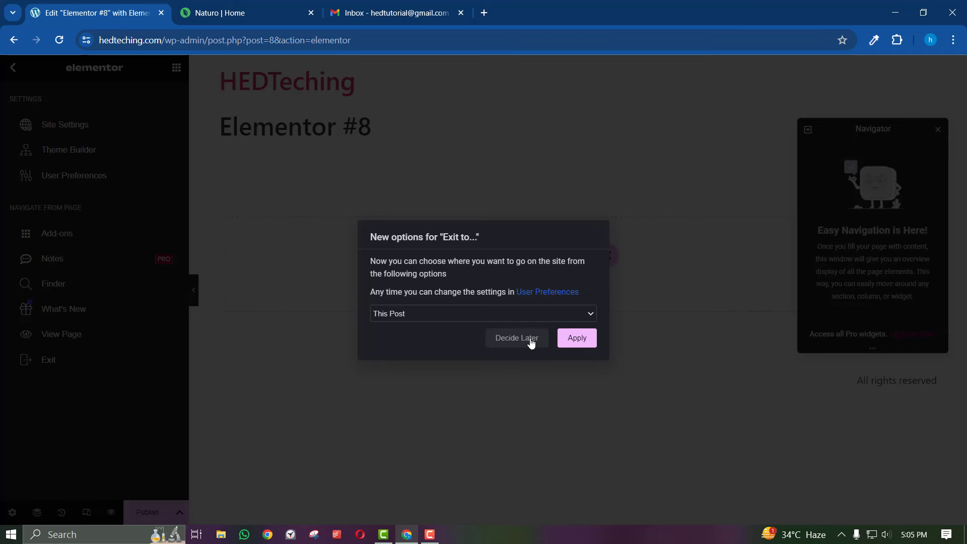
click(529, 340)
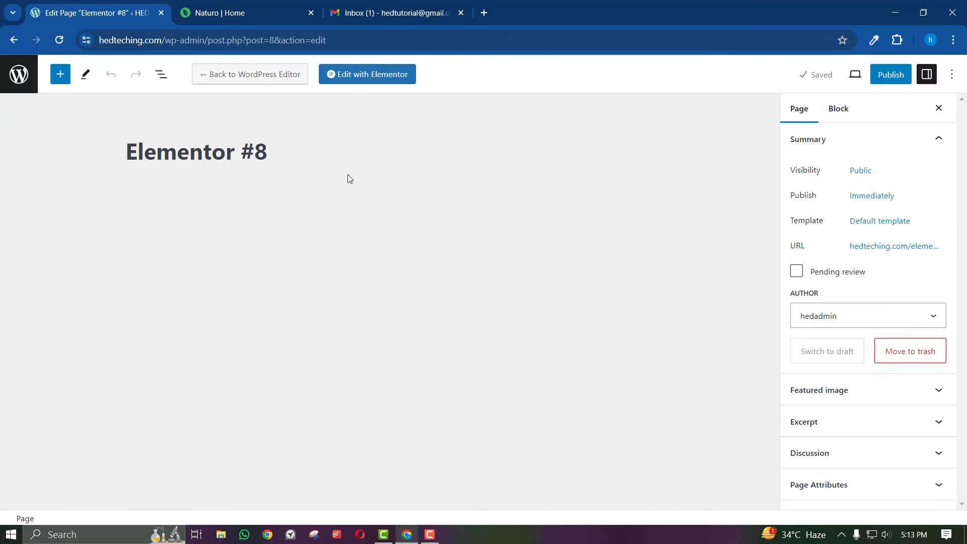
Trash the Elementor #8 and Sample Page pages from the Pages list and add a new page
click(19, 74)
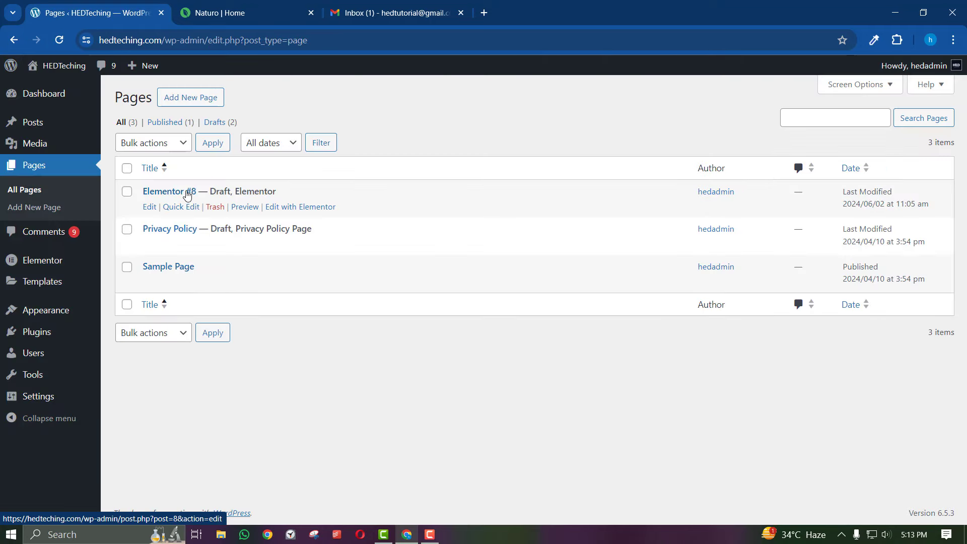
click(214, 207)
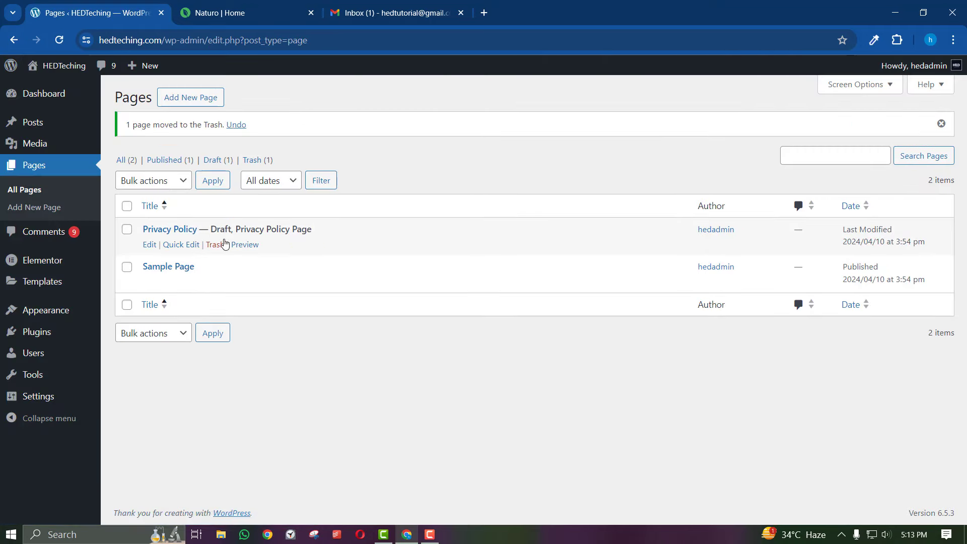
click(212, 283)
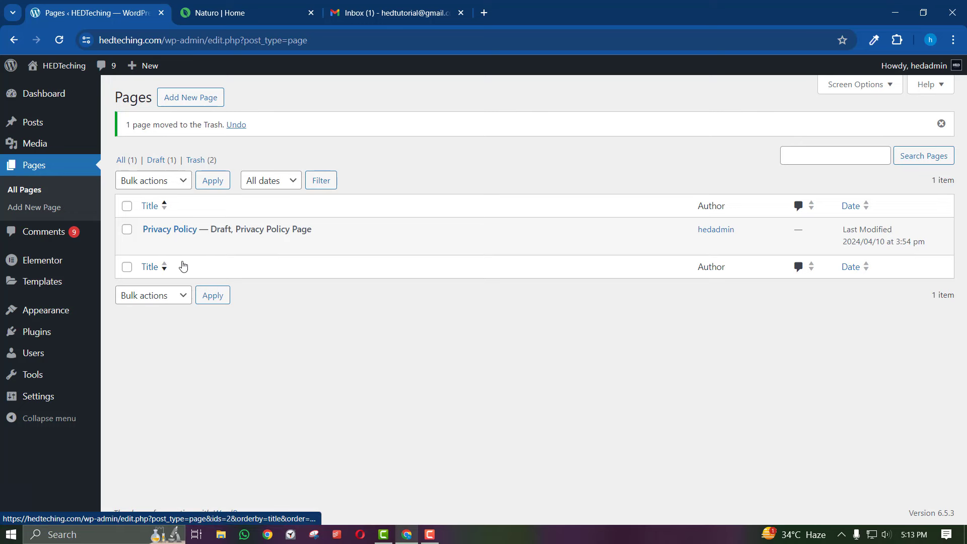
click(190, 97)
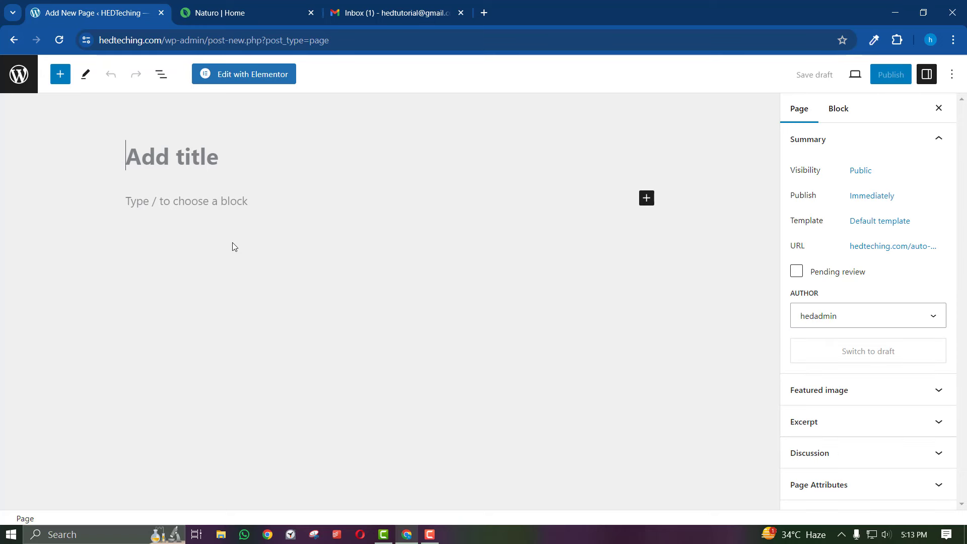
click(233, 12)
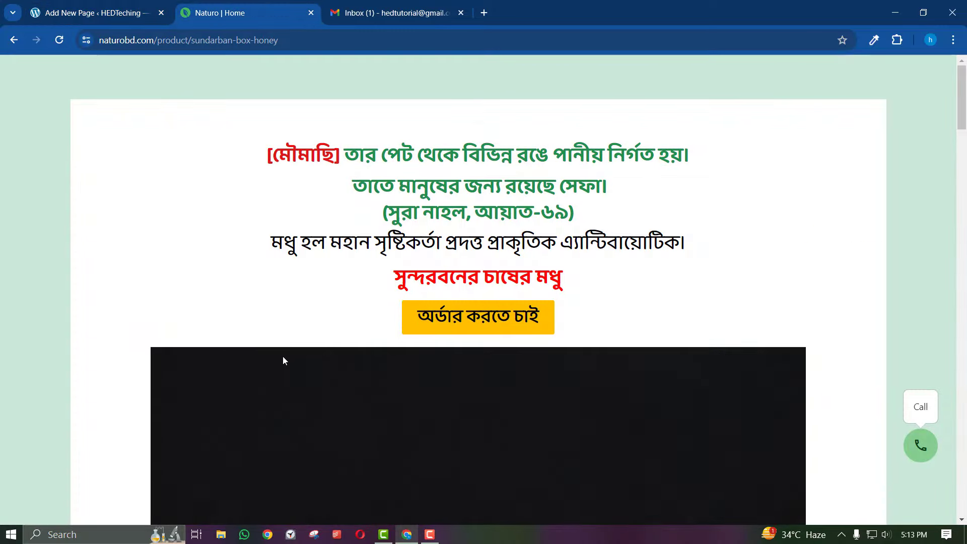
scroll(282, 355, down, 20)
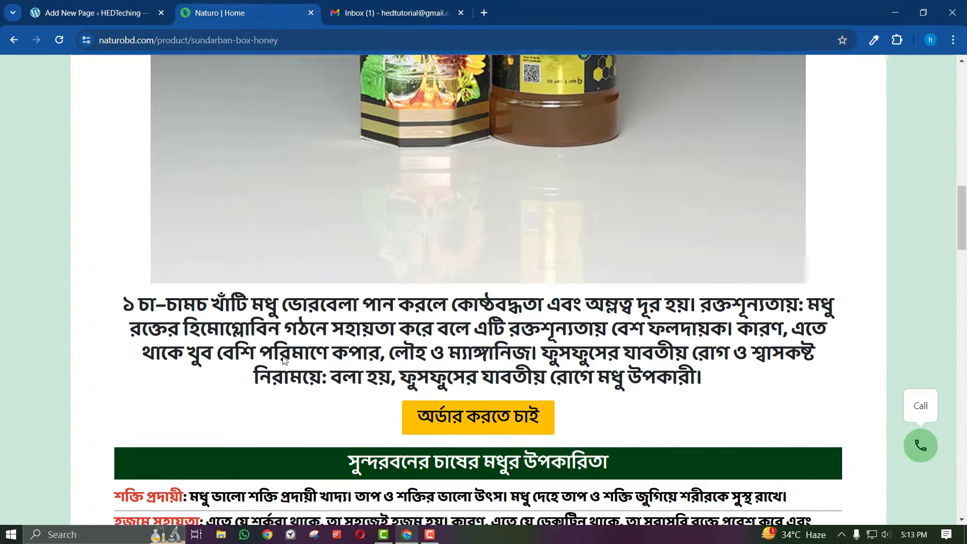
scroll(283, 361, down, 15)
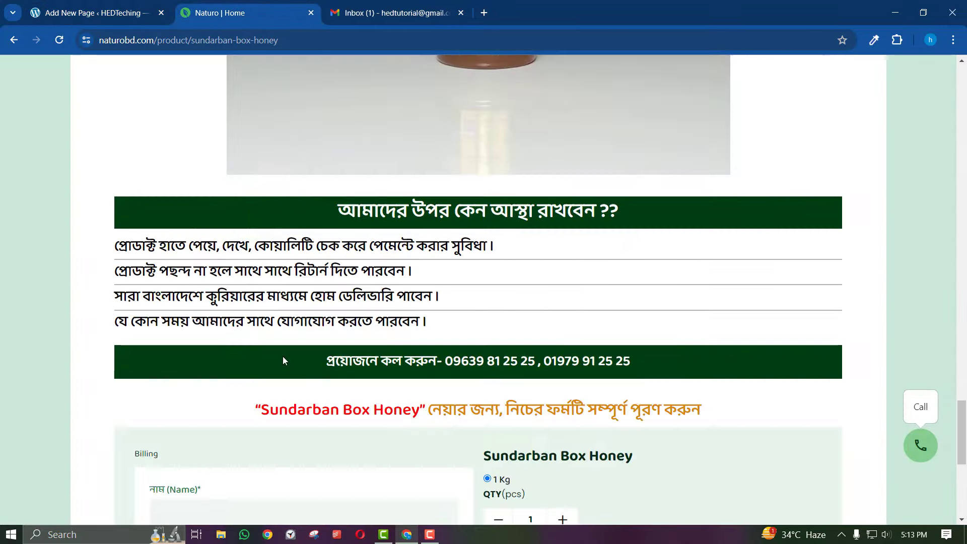
scroll(284, 357, up, 20)
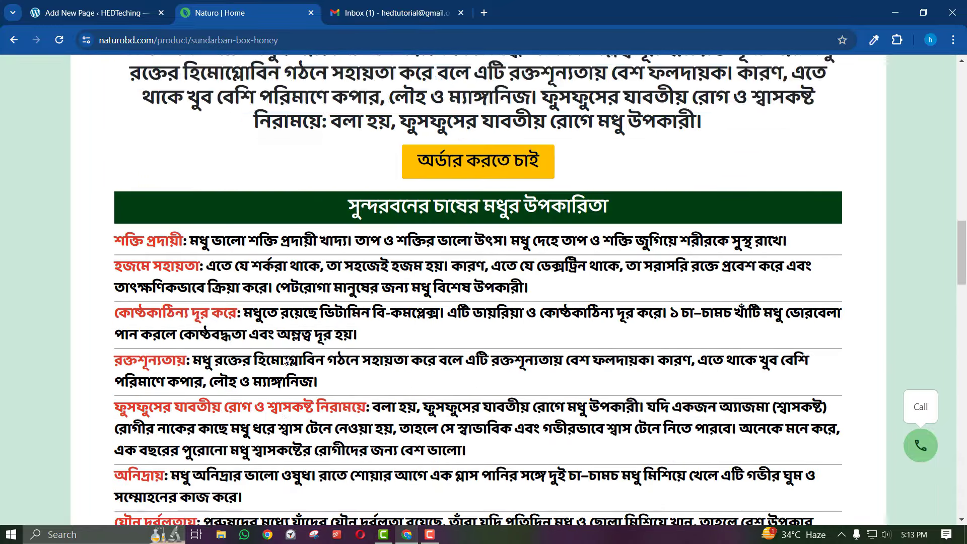
scroll(282, 361, up, 8)
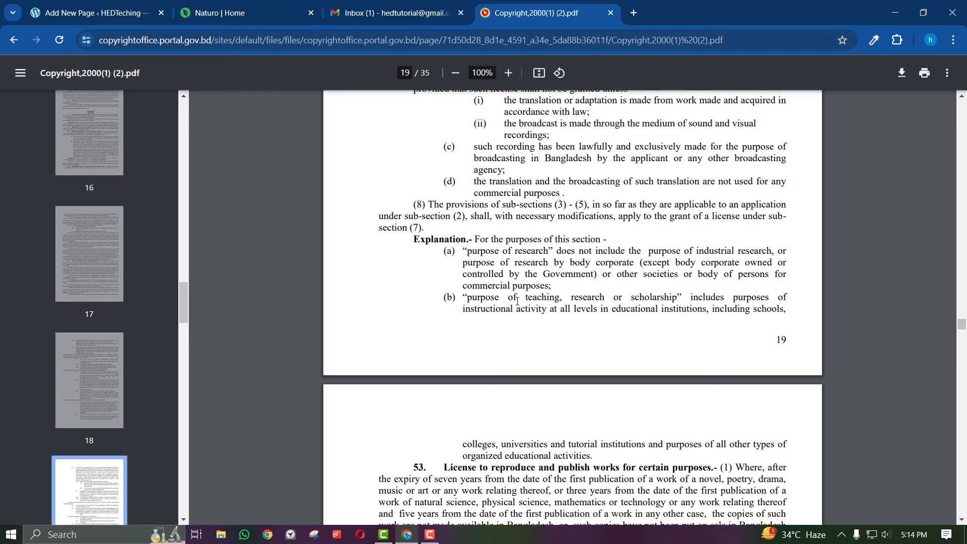
drag(480, 257, 697, 257)
click(605, 270)
scroll(586, 281, up, 2)
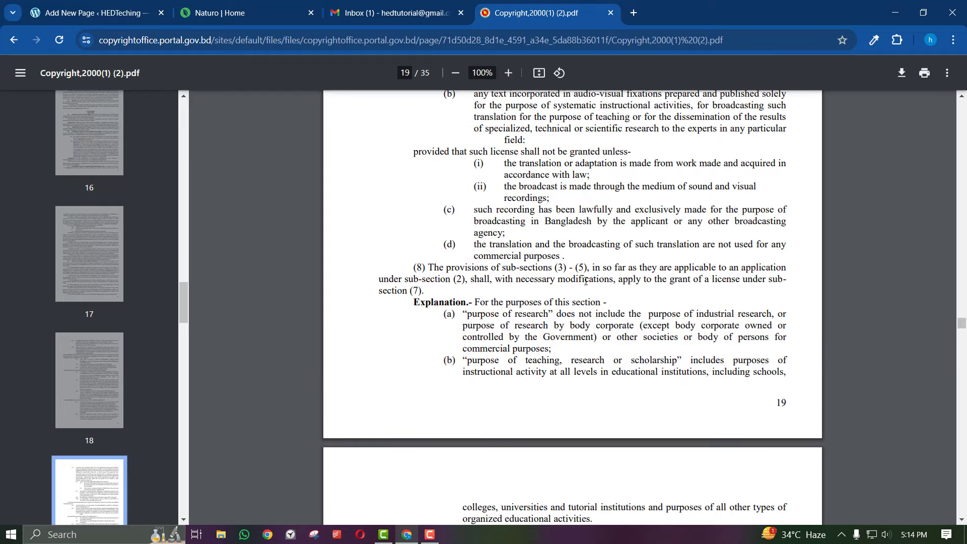
click(280, 6)
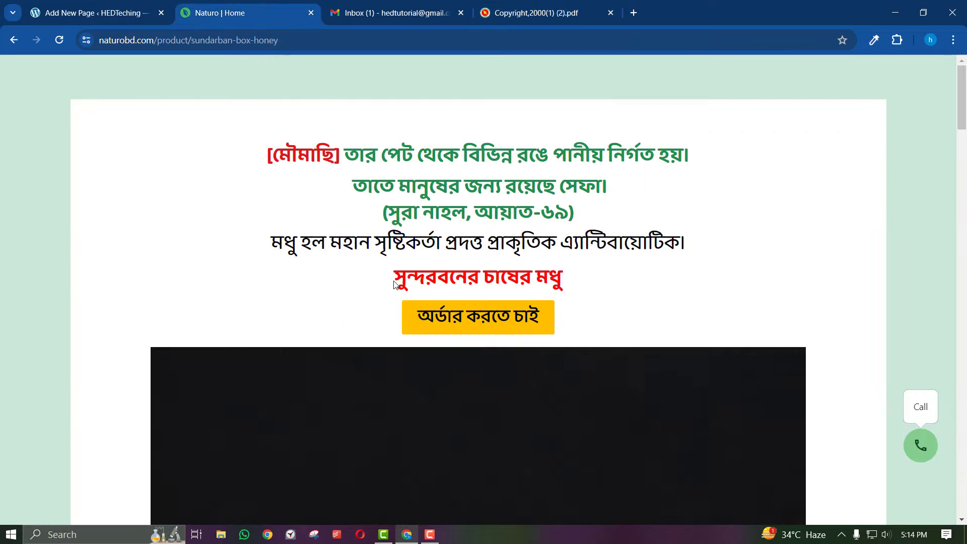
scroll(394, 284, down, 10)
scroll(394, 283, up, 3)
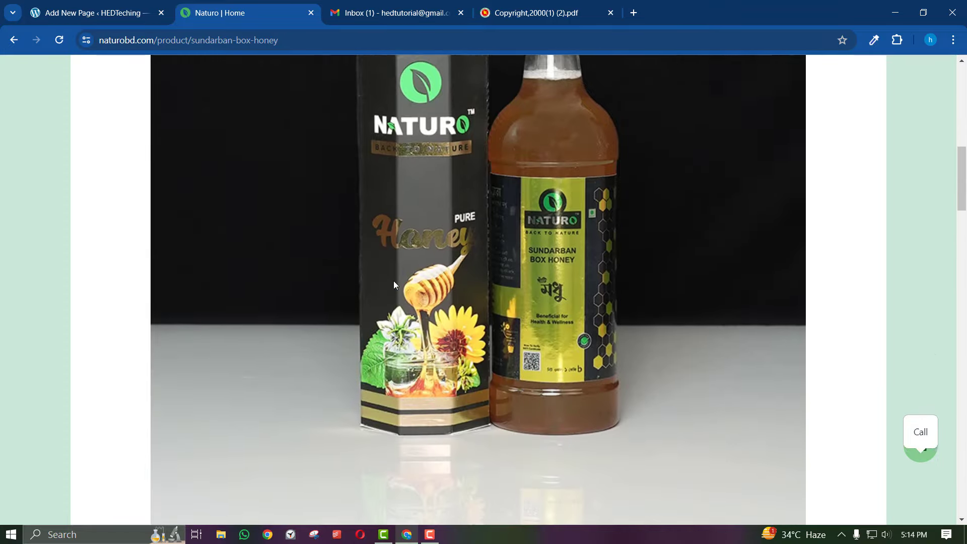
scroll(427, 268, down, 7)
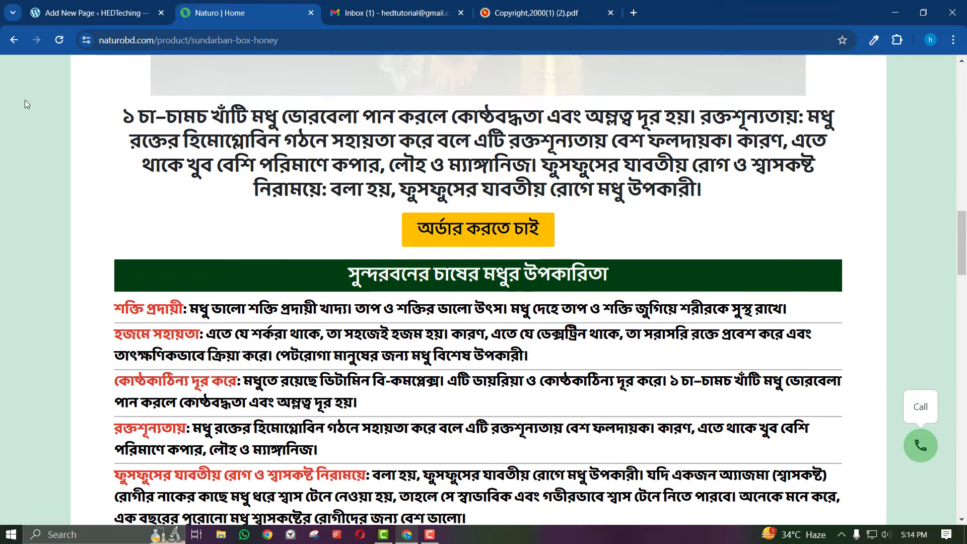
drag(110, 104, 636, 449)
scroll(642, 406, down, 6)
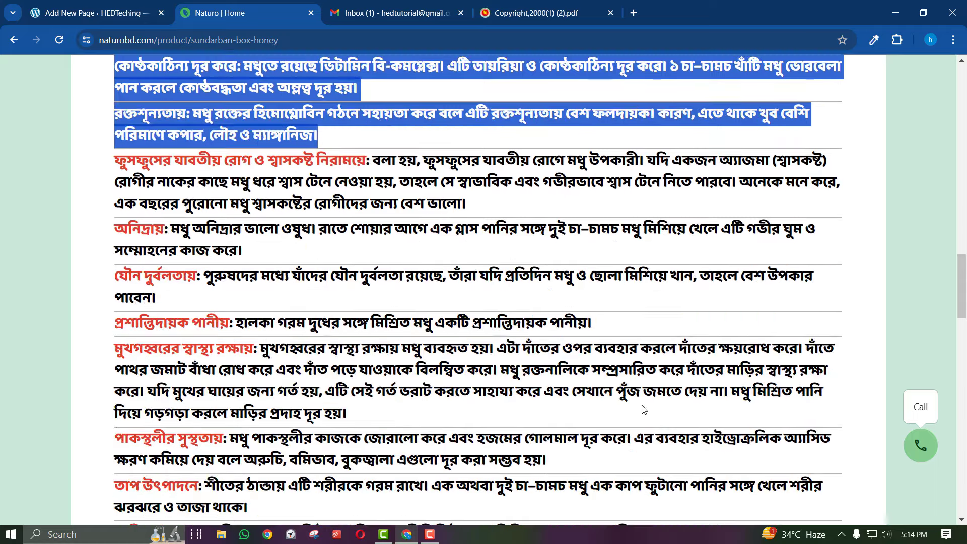
click(642, 406)
scroll(644, 409, down, 4)
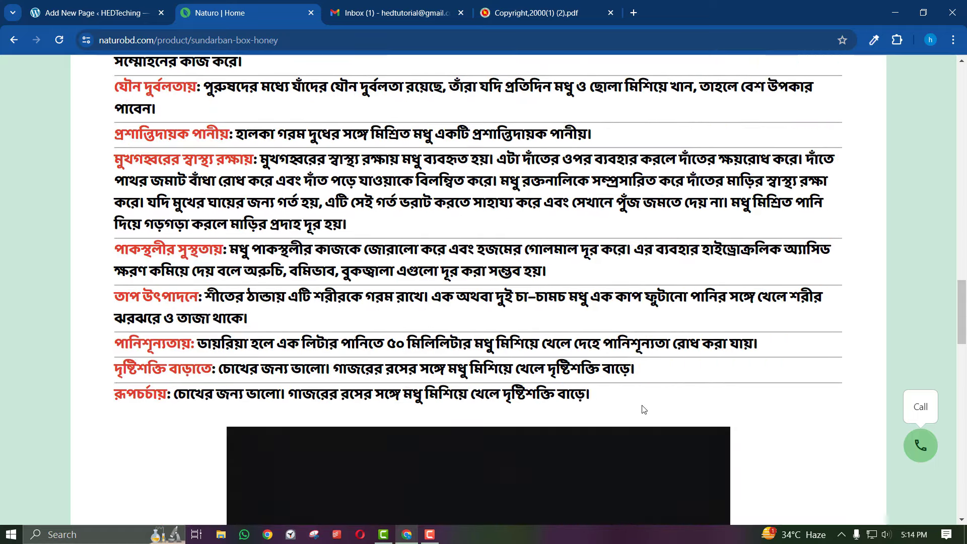
scroll(644, 409, down, 20)
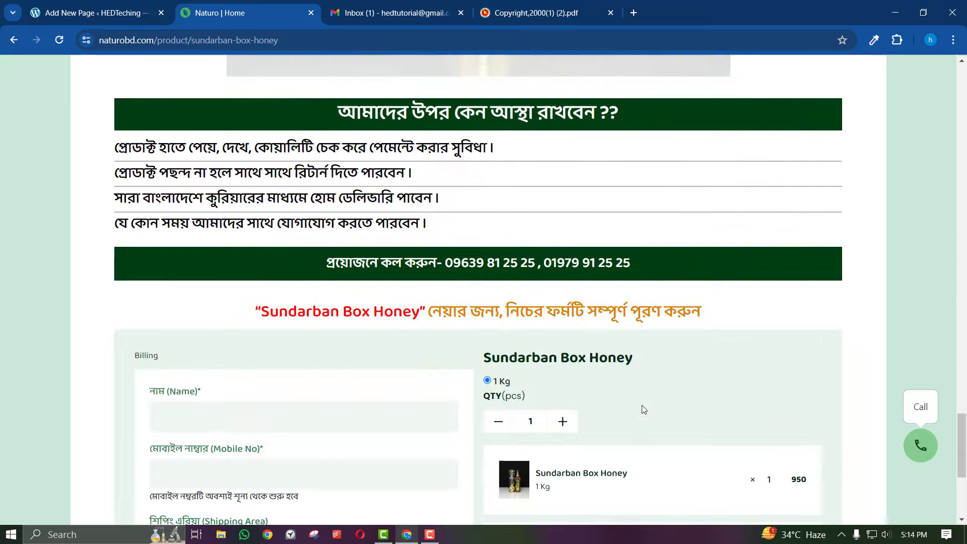
scroll(642, 409, up, 20)
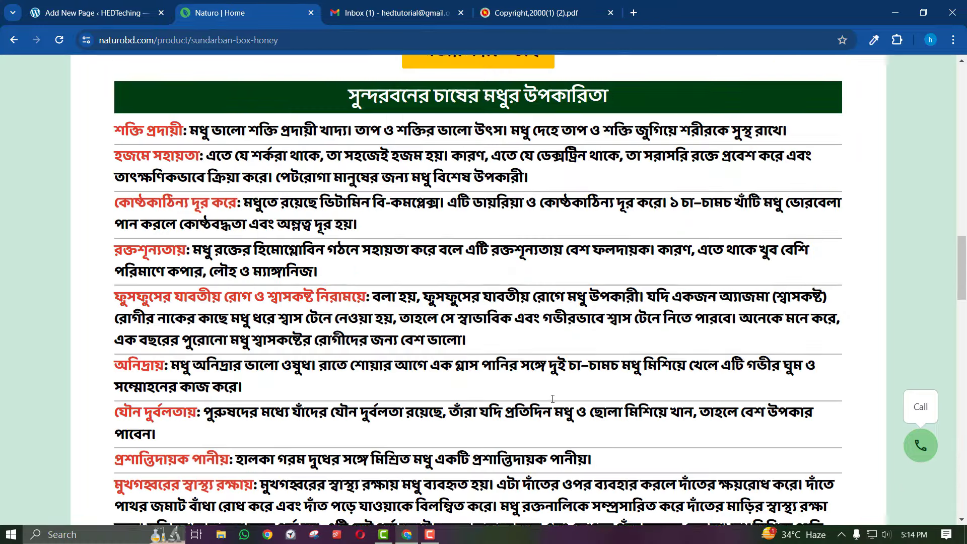
scroll(553, 399, down, 10)
scroll(553, 399, up, 5)
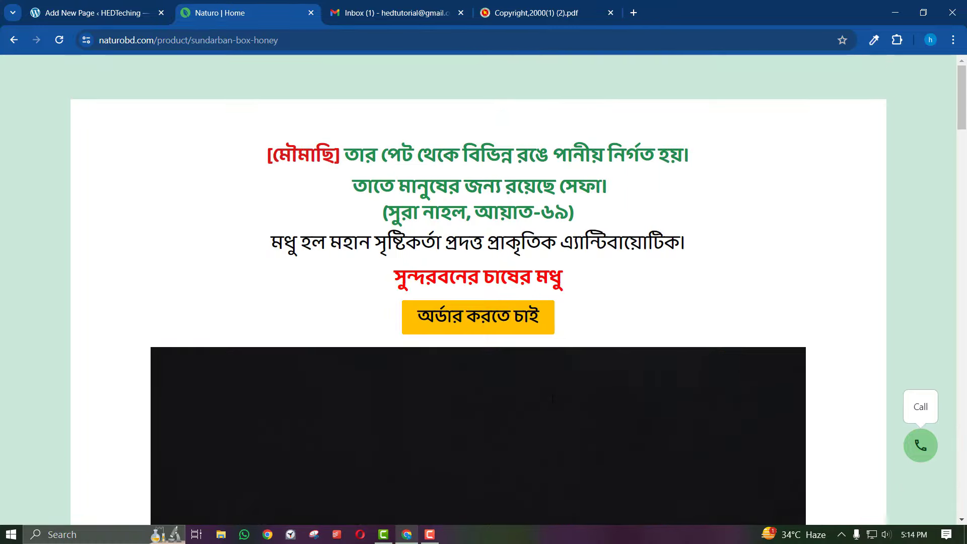
click(497, 5)
scroll(509, 295, up, 9)
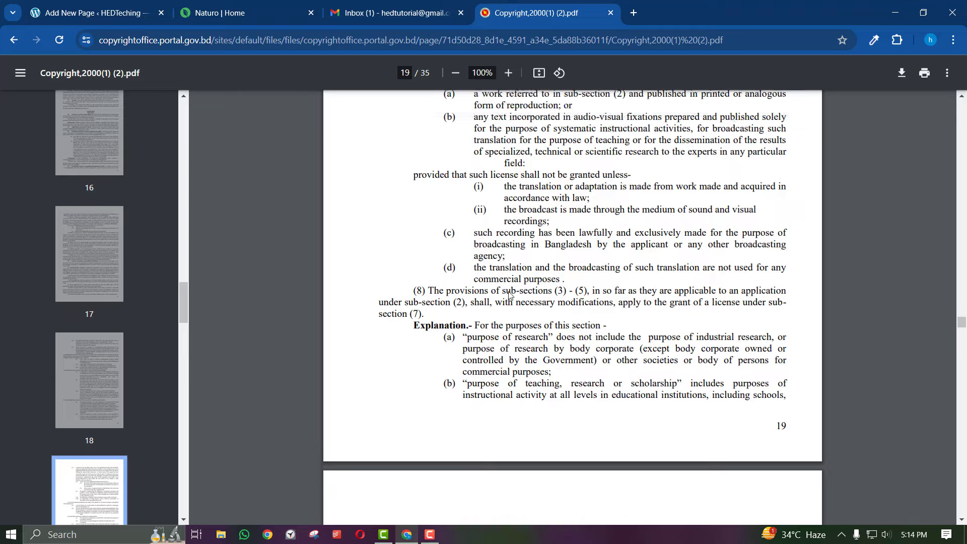
scroll(510, 295, down, 7)
scroll(509, 295, down, 8)
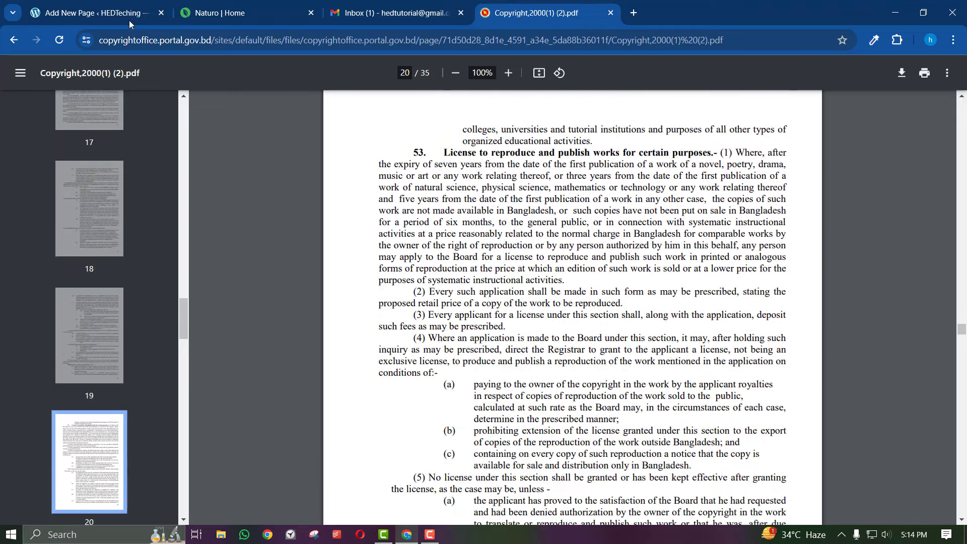
click(129, 20)
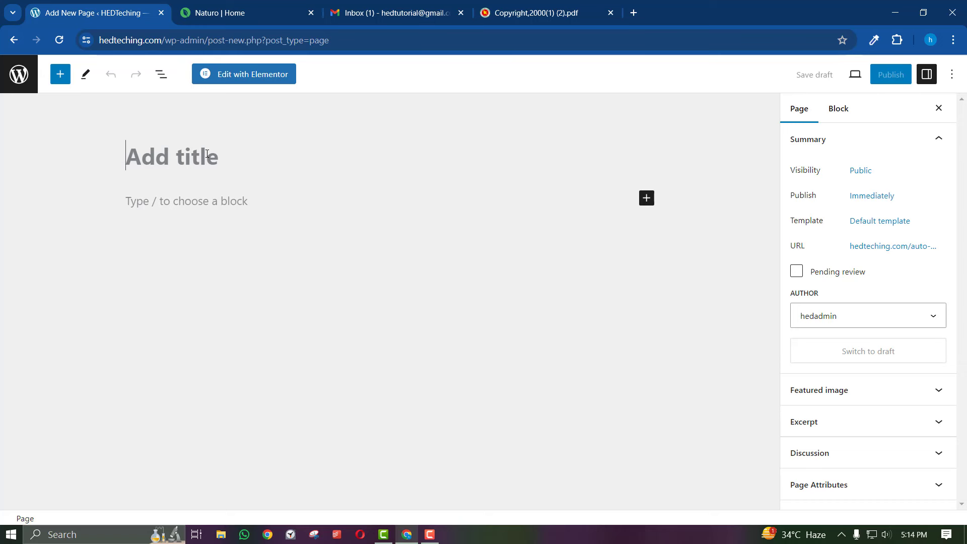
In a new tab, search 'speaker', then search 'amazon' and open the Amazon.com homepage
click(634, 13)
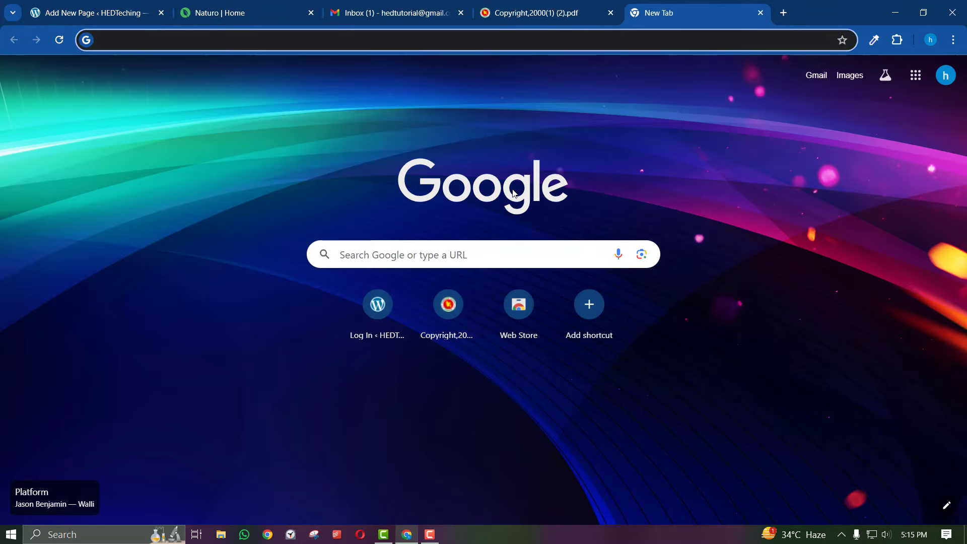
text(speaker)
key(Return)
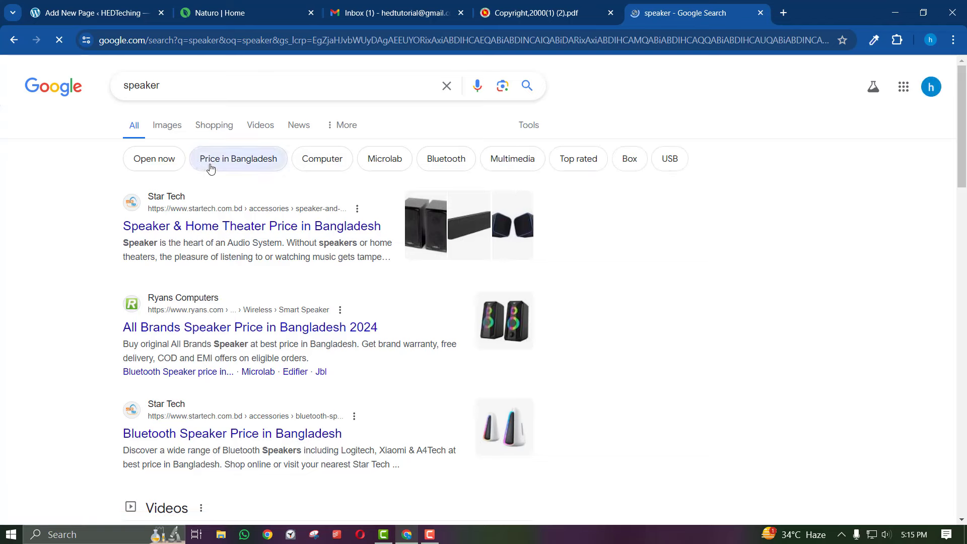
scroll(255, 345, down, 10)
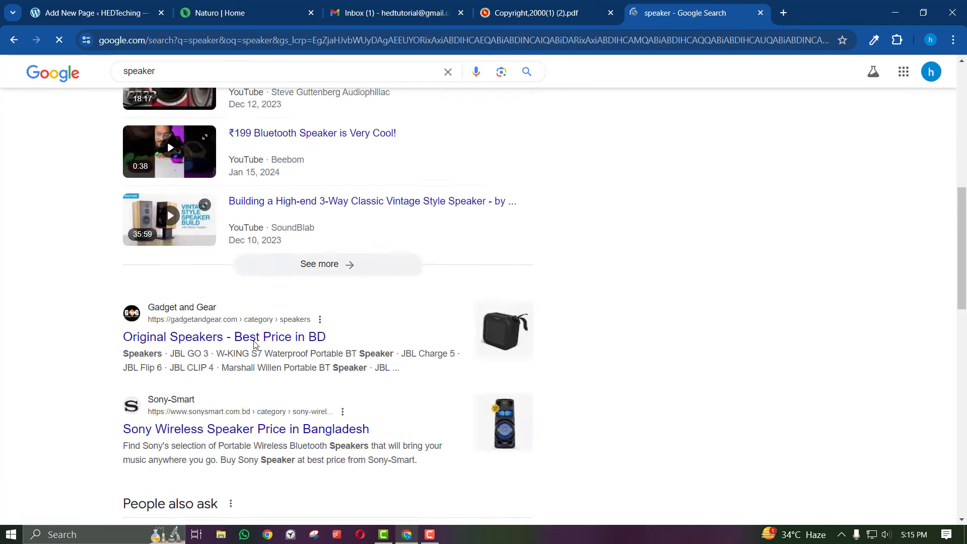
click(323, 37)
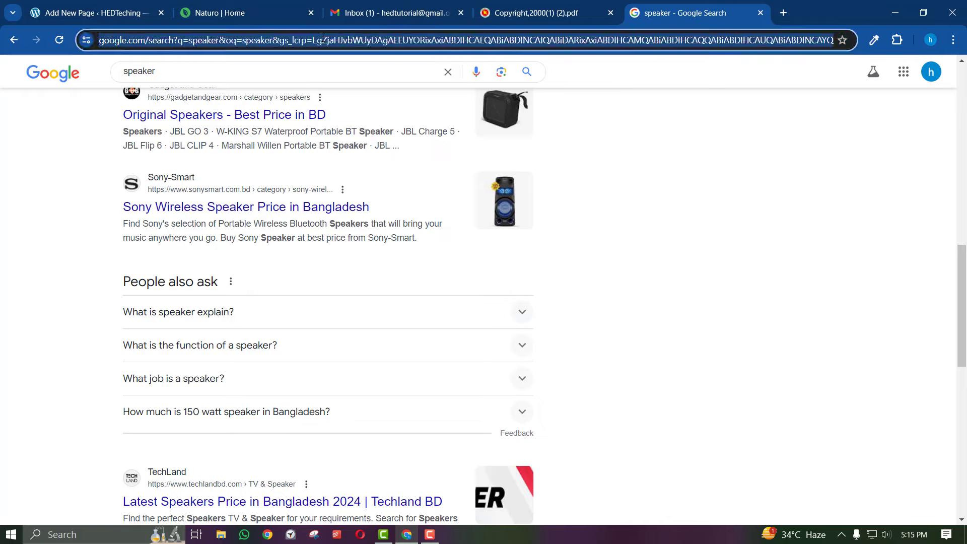
text(amazon)
key(Return)
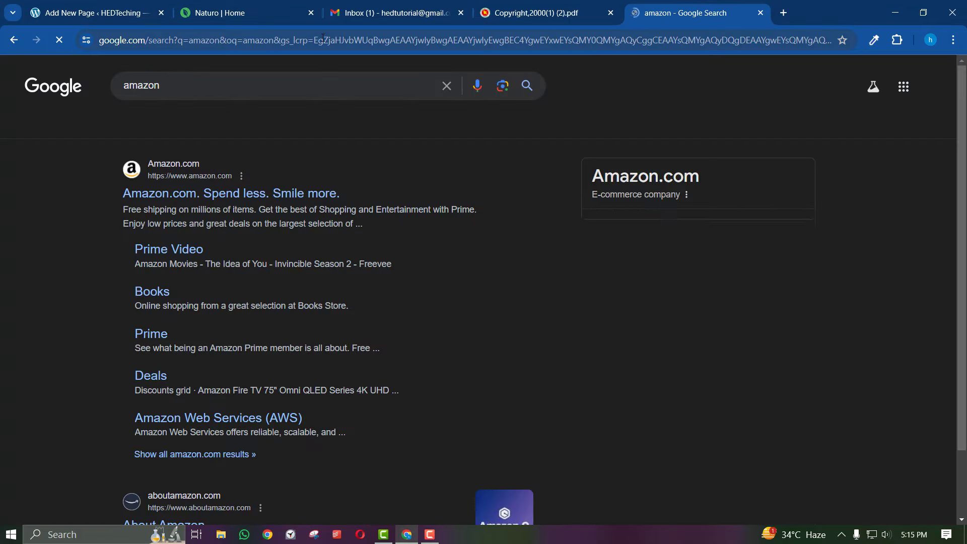
click(201, 194)
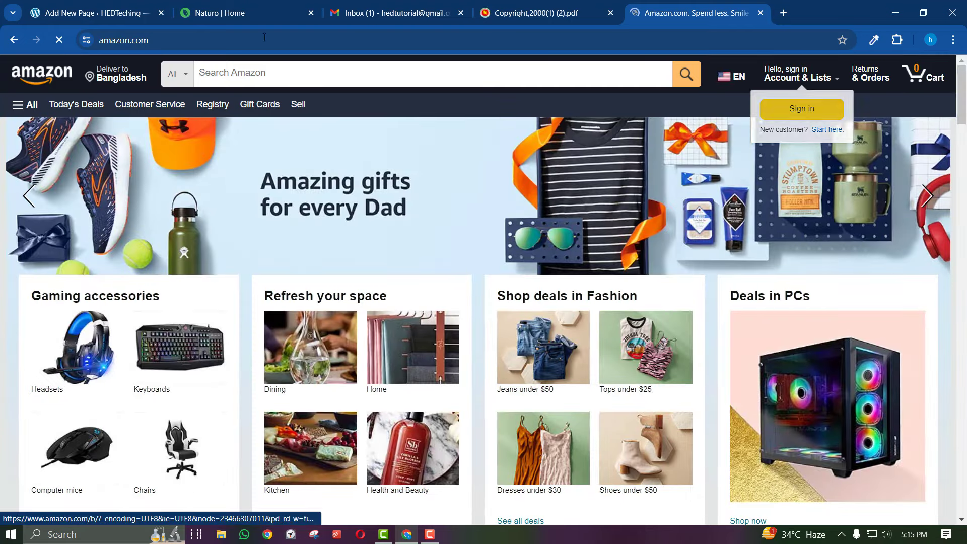
Review the Naturo honey product page, selecting part of its benefits paragraph
click(273, 13)
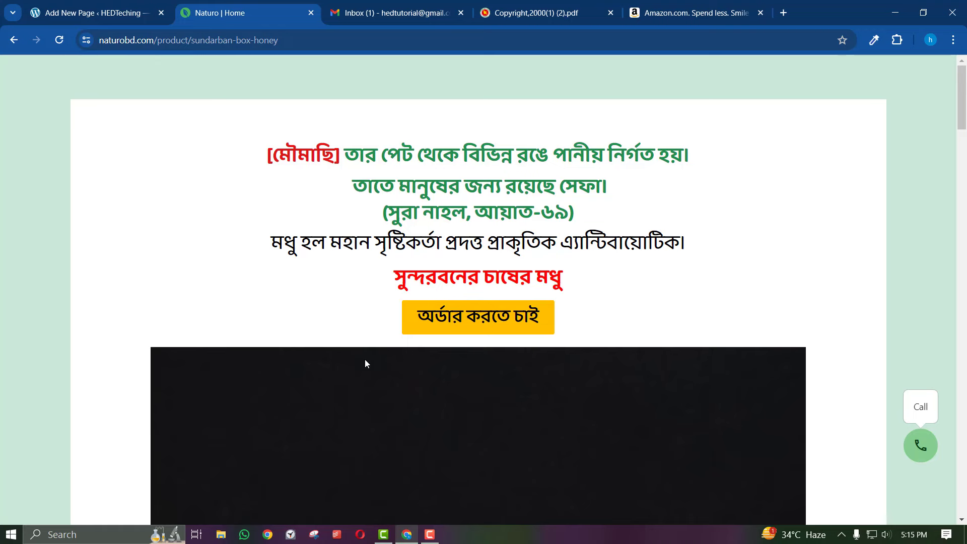
scroll(364, 361, down, 10)
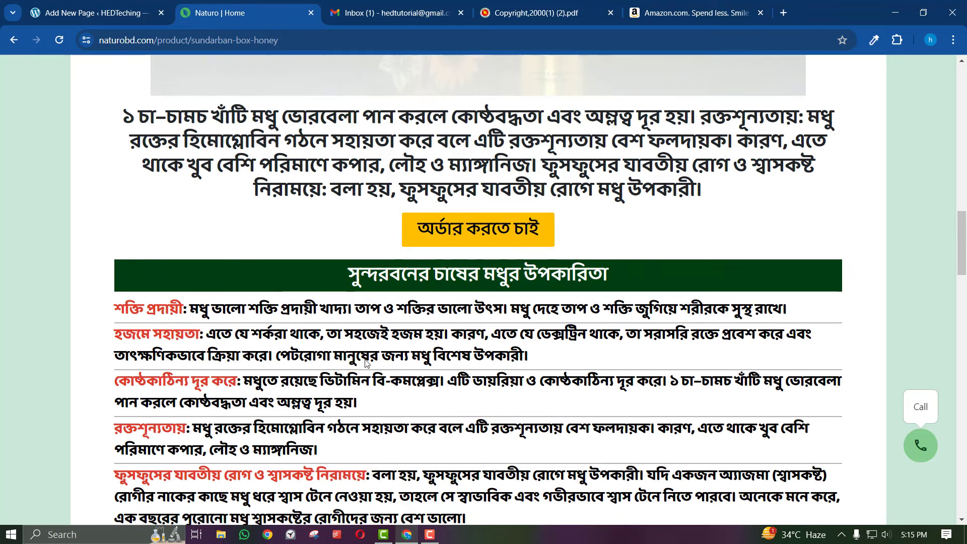
drag(251, 150, 455, 192)
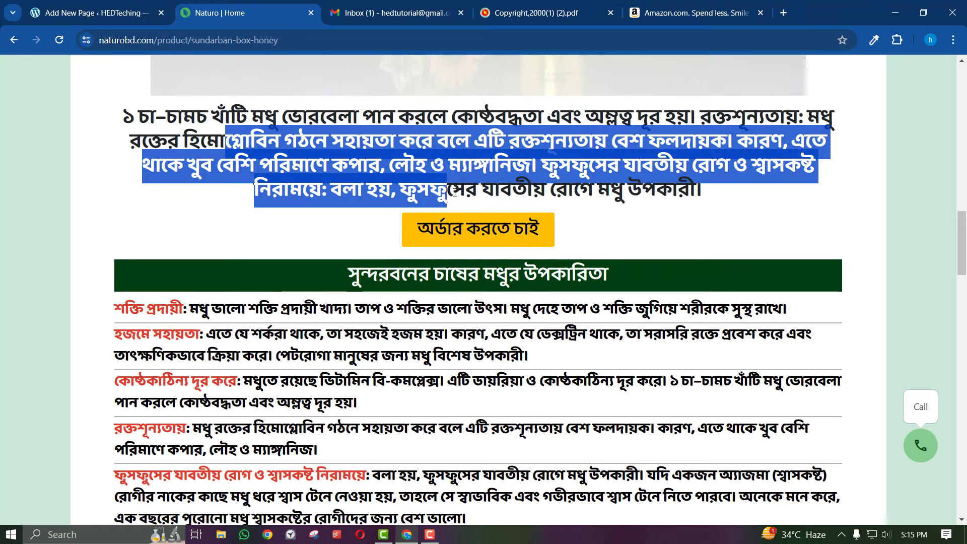
scroll(454, 192, down, 4)
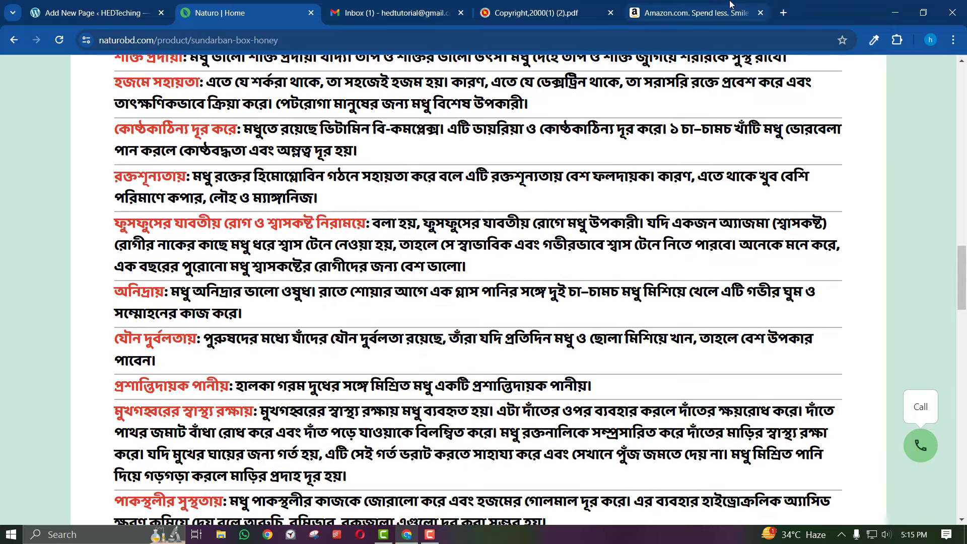
click(732, 4)
click(253, 5)
scroll(400, 375, down, 10)
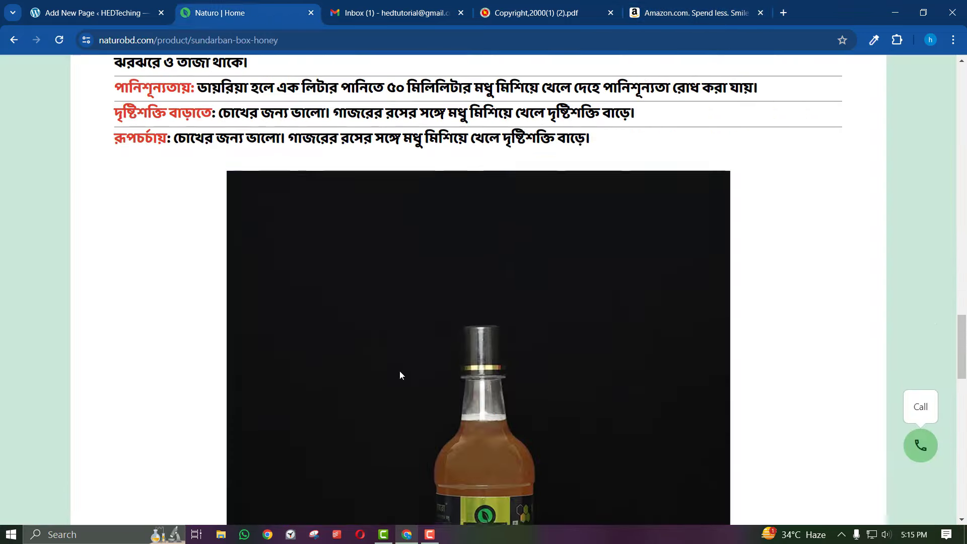
scroll(400, 375, down, 15)
scroll(412, 367, up, 12)
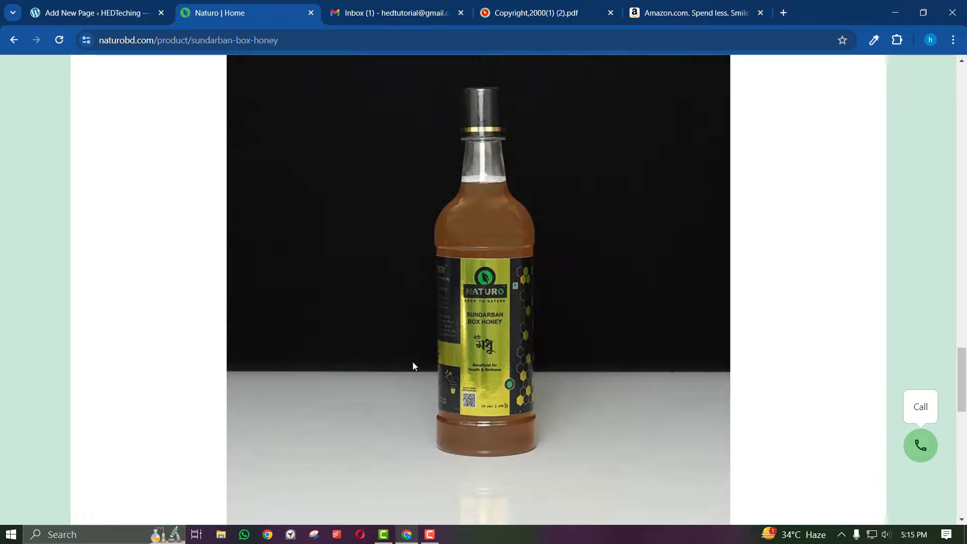
scroll(412, 366, up, 20)
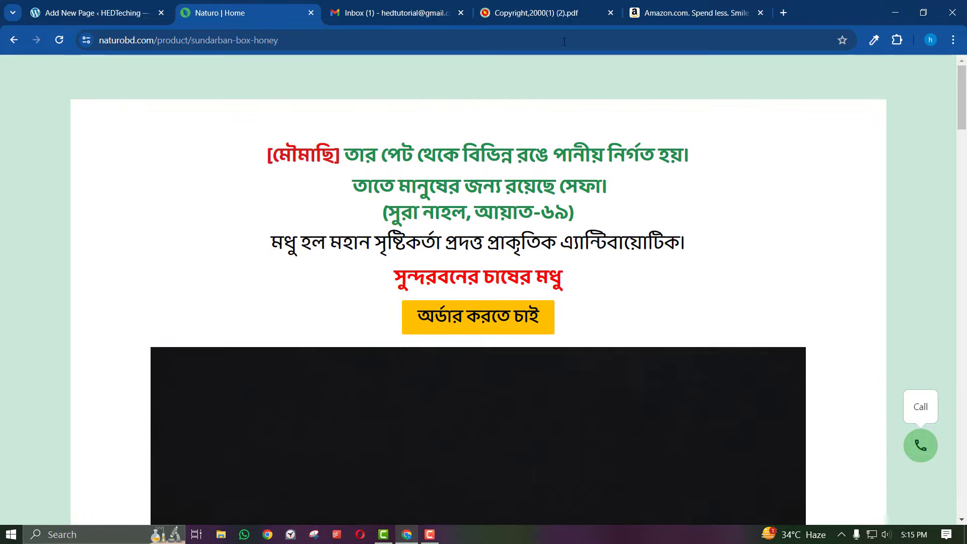
Select part of the Naturo page's third heading line, then look over the Amazon tab
click(635, 5)
click(282, 5)
drag(646, 226, 381, 176)
click(662, 9)
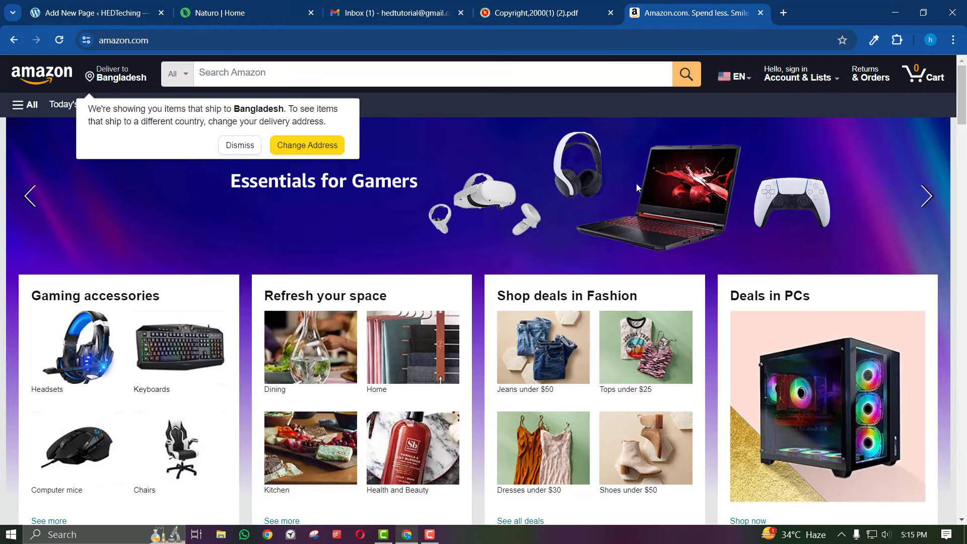
scroll(637, 183, down, 5)
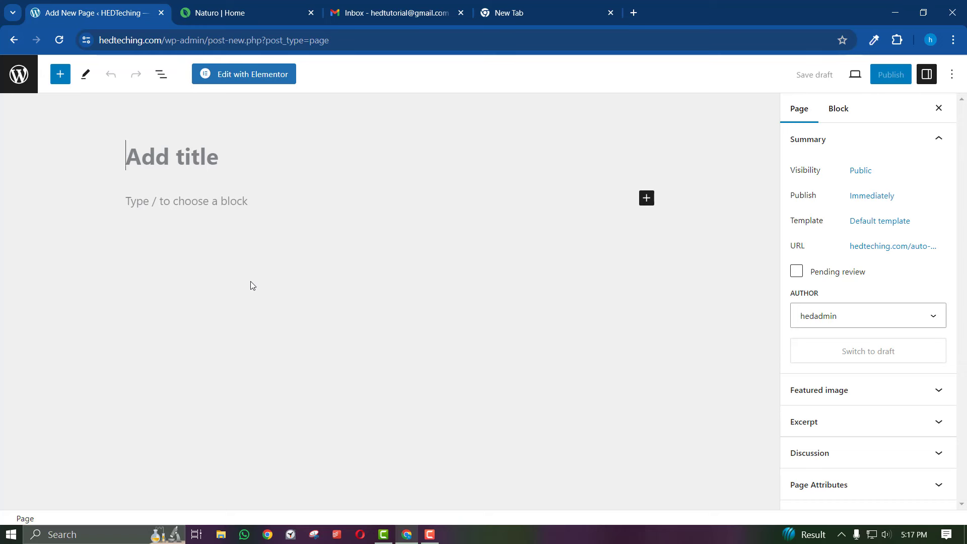
Enter the Bengali title 'আম' with the Bengali input tool and publish the page
text(Mo)
key(BackSpace)
key(BackSpace)
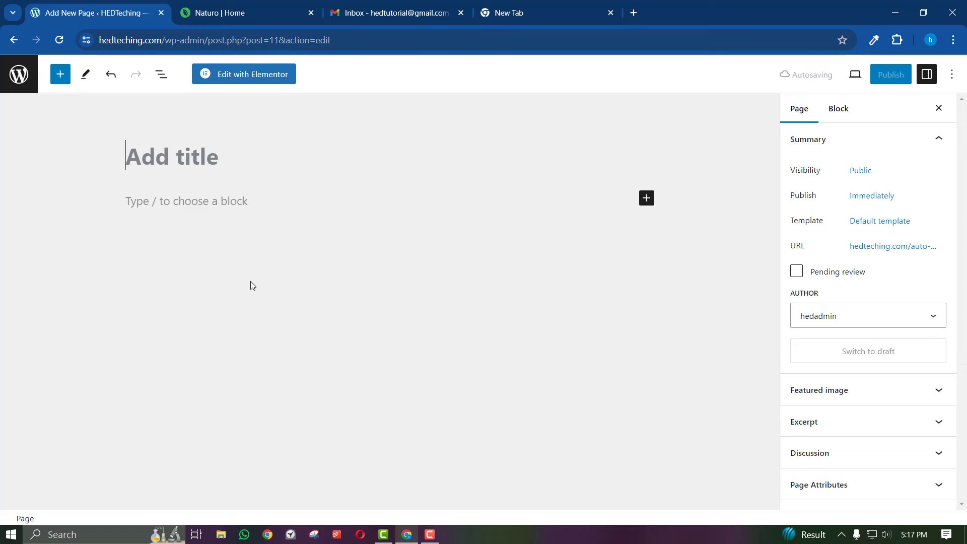
text(Mmod)
key(BackSpace)
key(BackSpace)
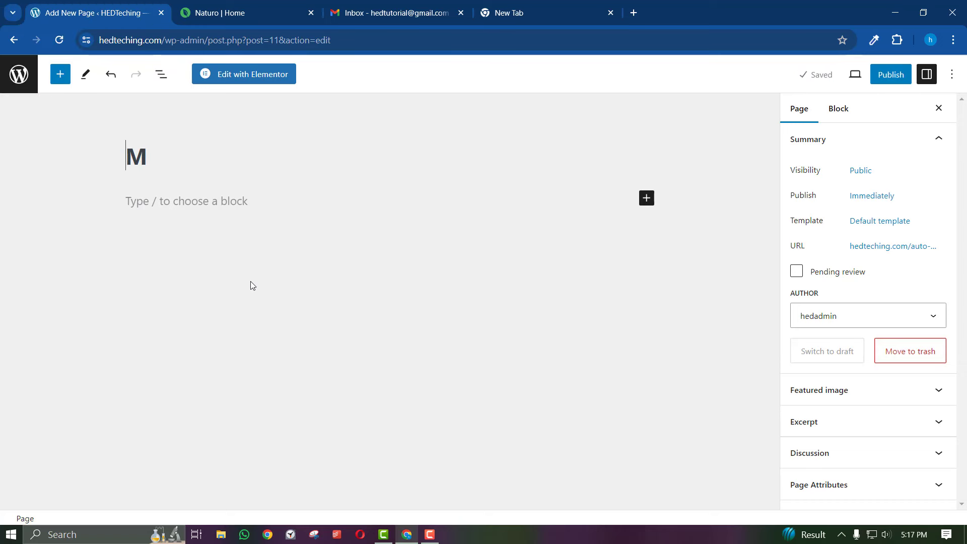
key(Right)
key(BackSpace)
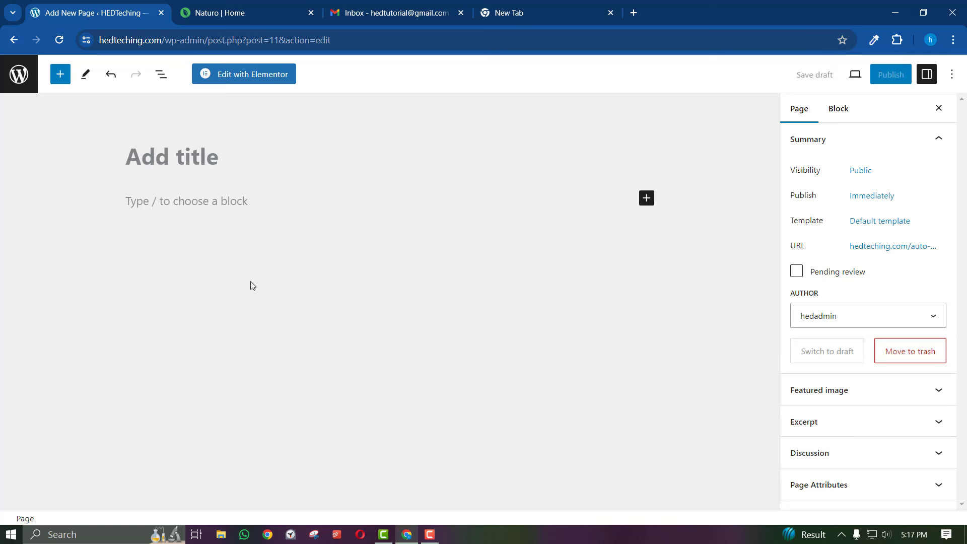
text(ama)
key(BackSpace)
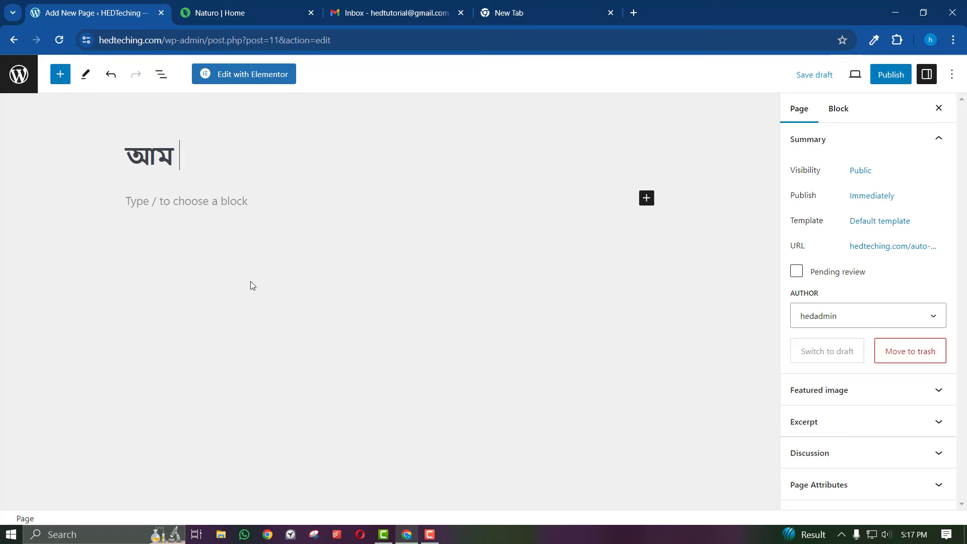
click(891, 74)
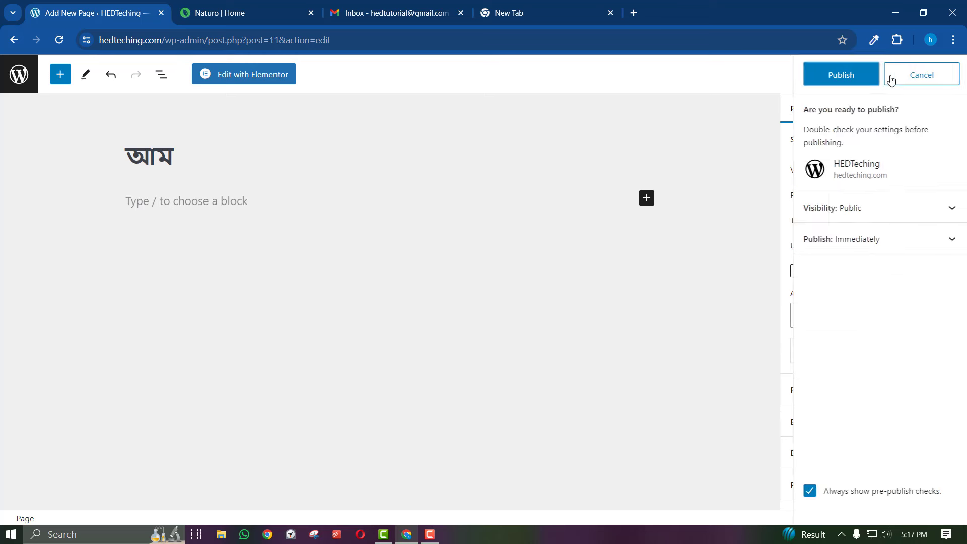
click(836, 71)
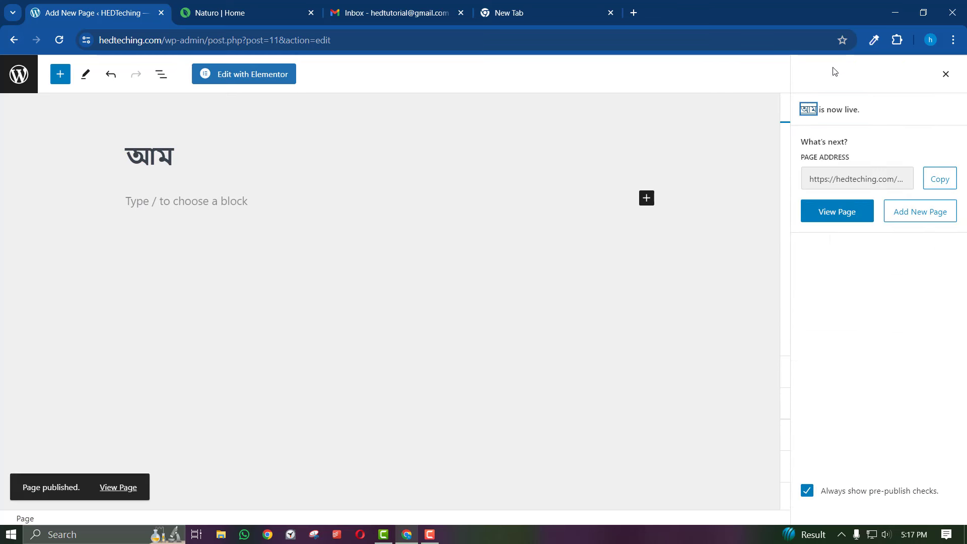
Open the আম page in Elementor and set its Page Layout to Elementor Canvas
click(244, 75)
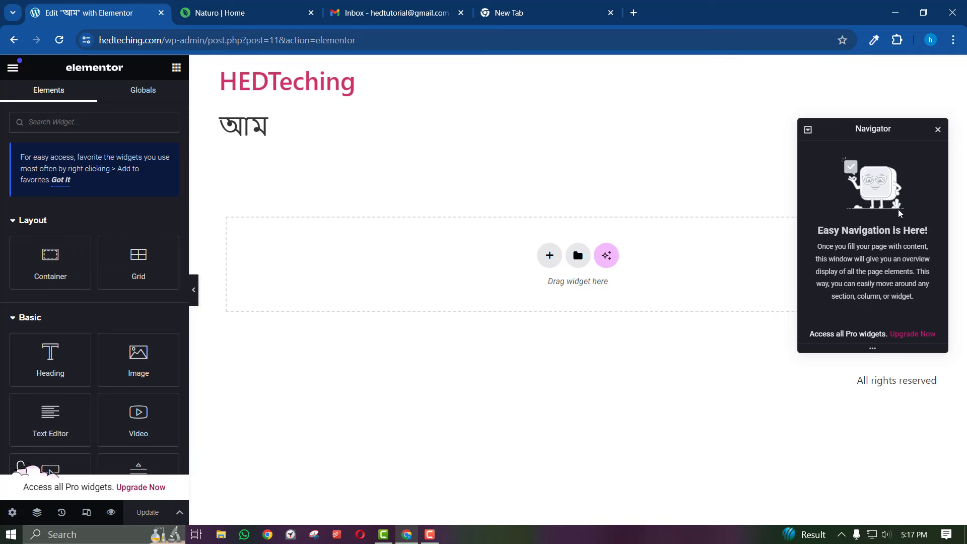
click(939, 131)
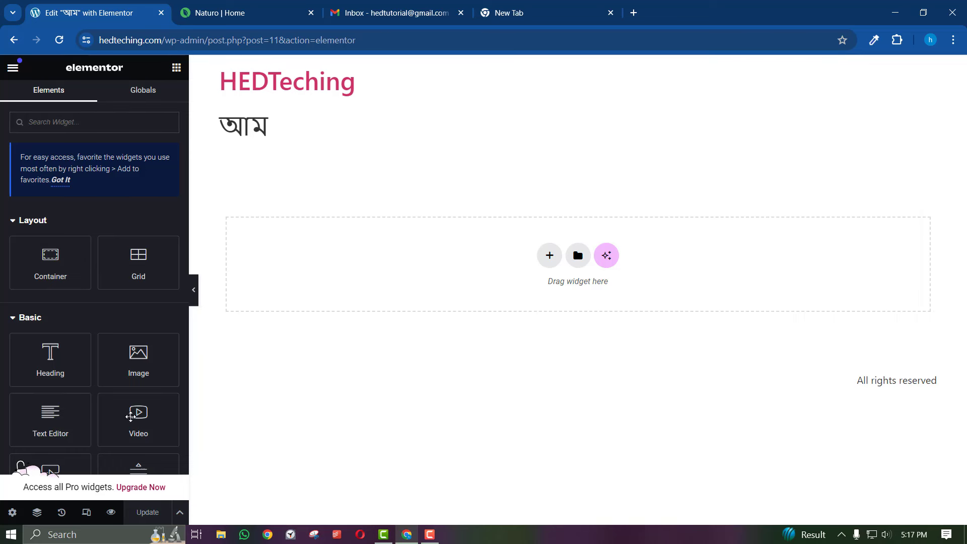
scroll(75, 479, down, 4)
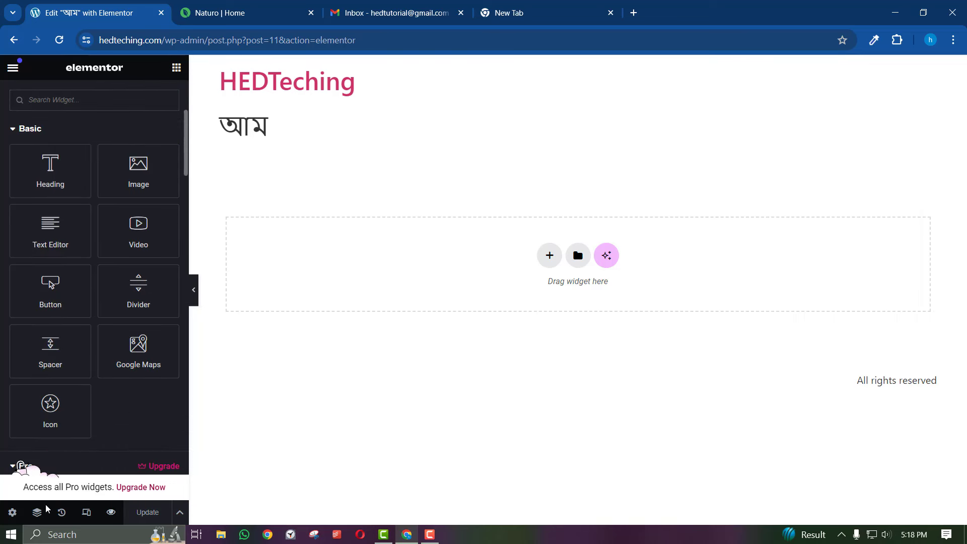
click(11, 513)
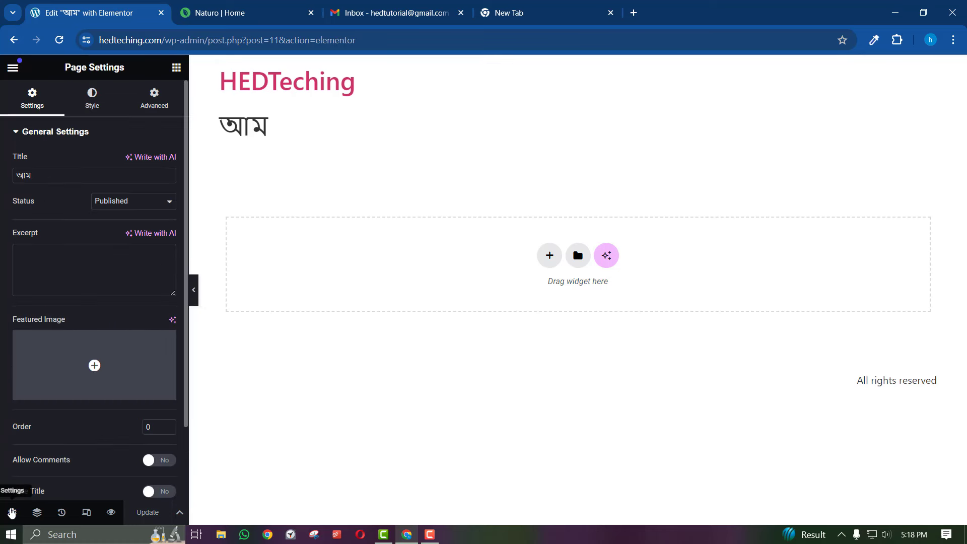
scroll(111, 454, down, 3)
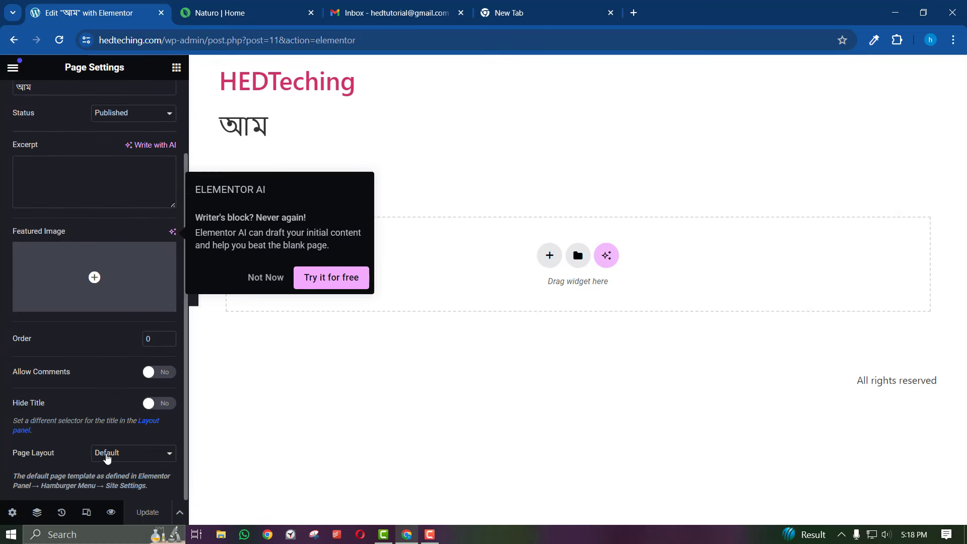
click(107, 454)
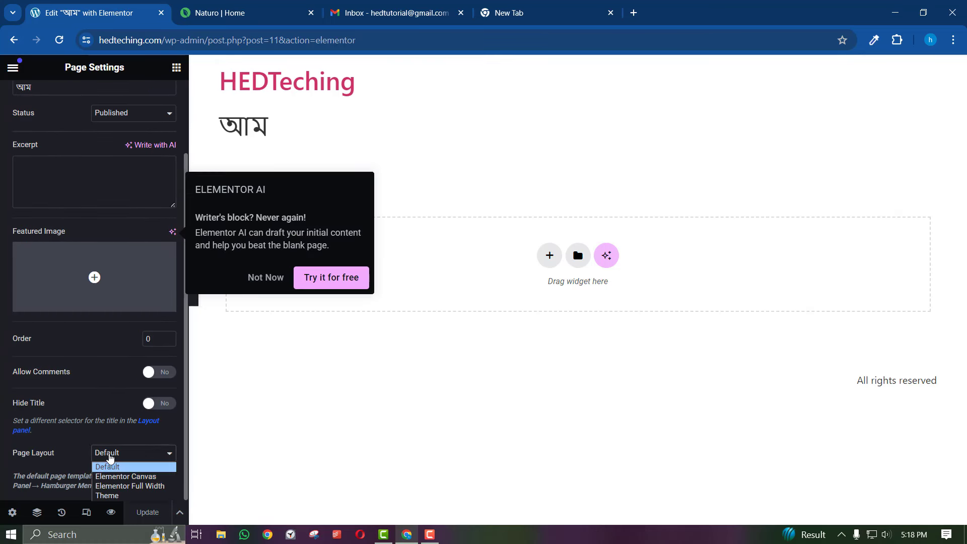
click(127, 476)
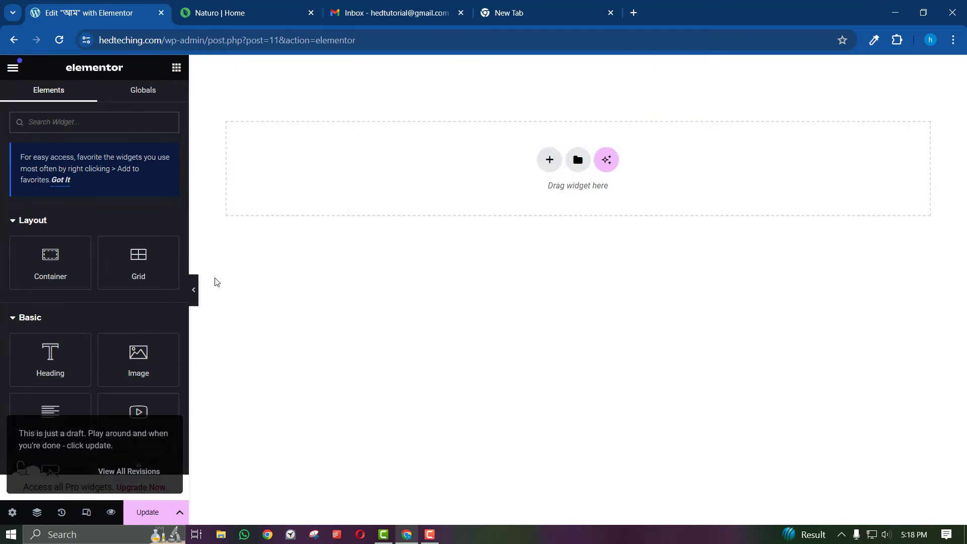
Preview the empty canvas, compare with the Naturo page, and save the page with Update
click(195, 291)
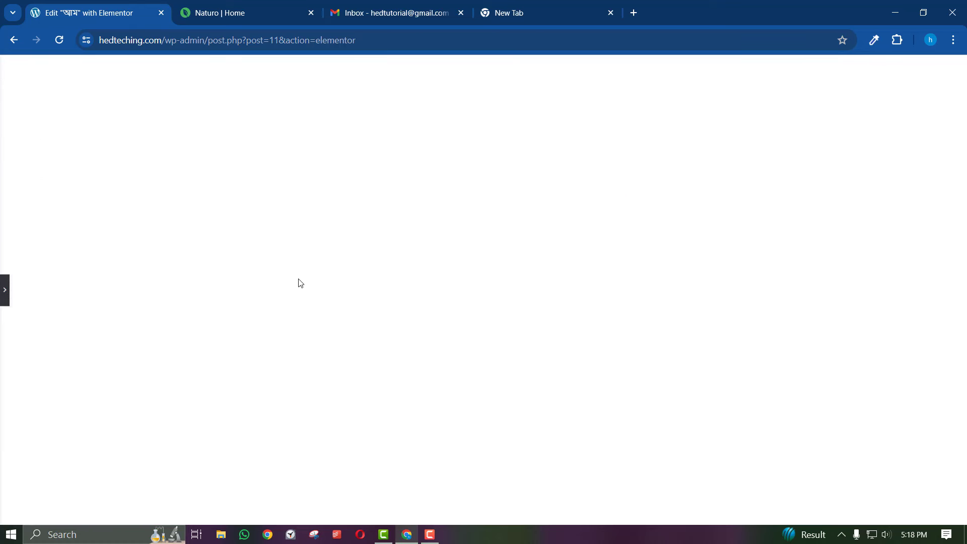
click(288, 9)
click(75, 11)
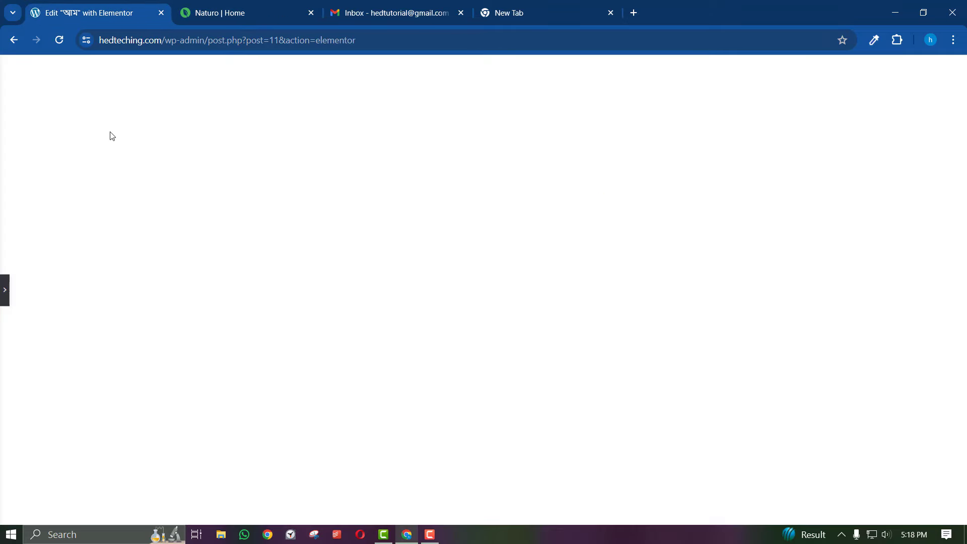
click(4, 288)
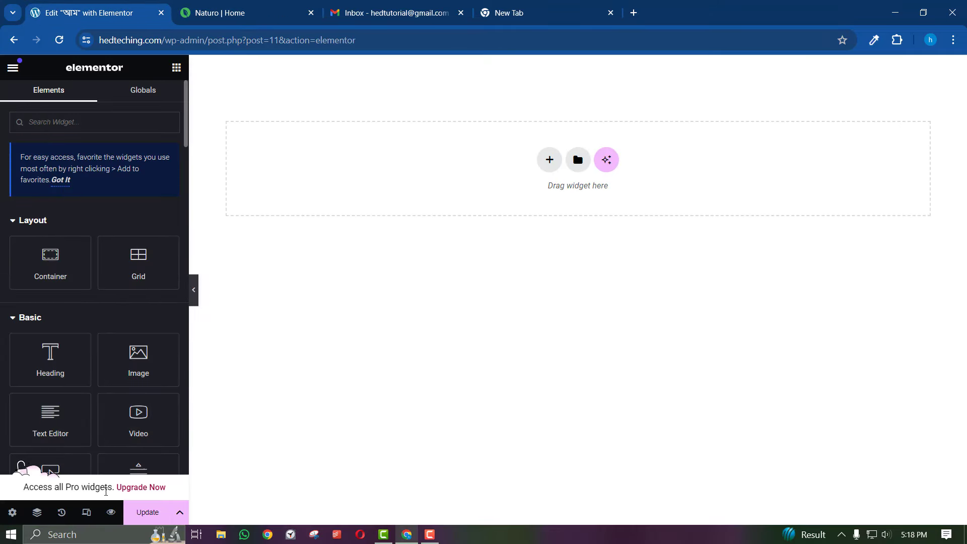
click(143, 512)
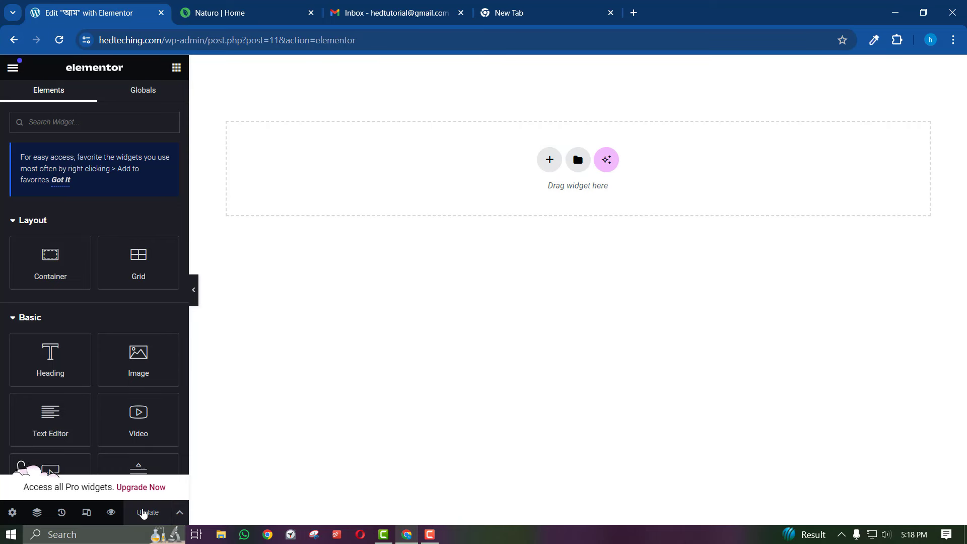
Add a single-column Flexbox container and place a Heading widget in it
click(554, 168)
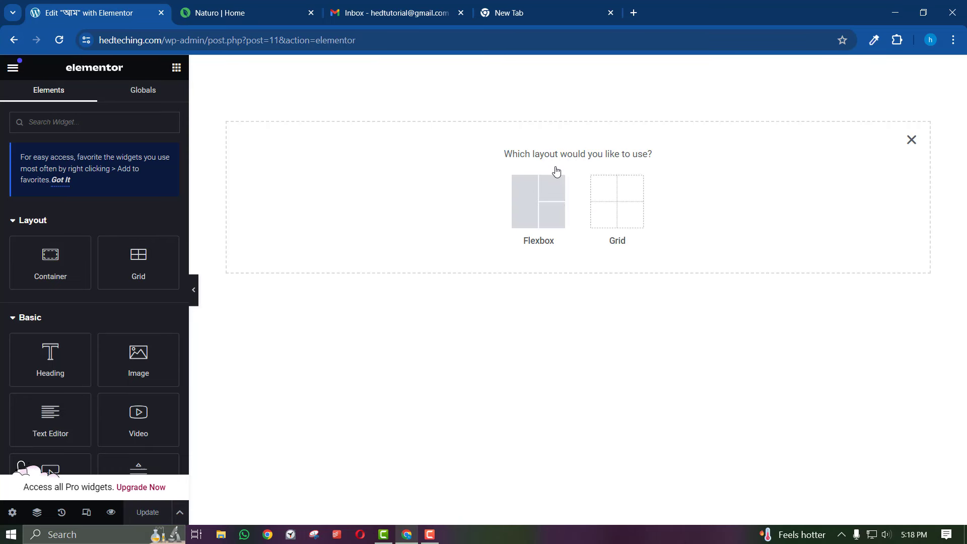
click(538, 197)
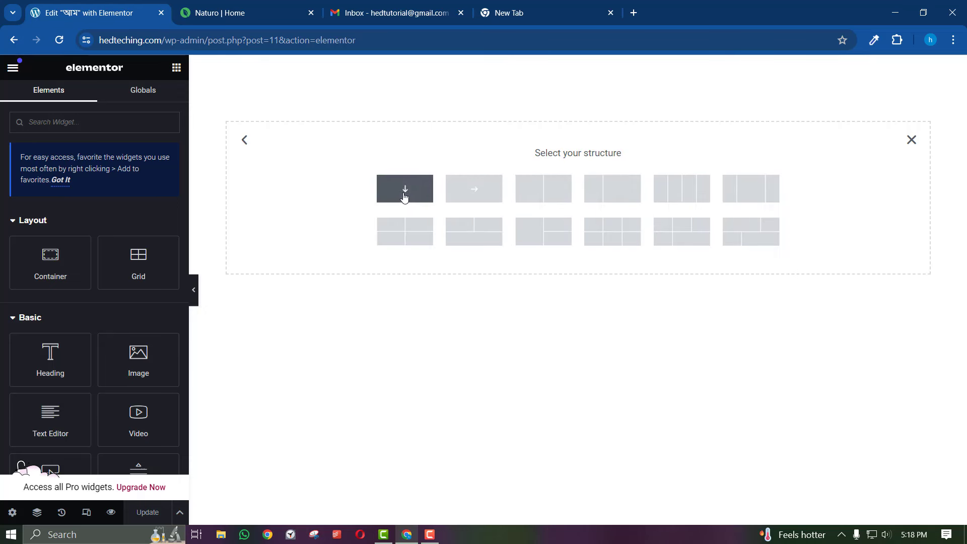
click(421, 192)
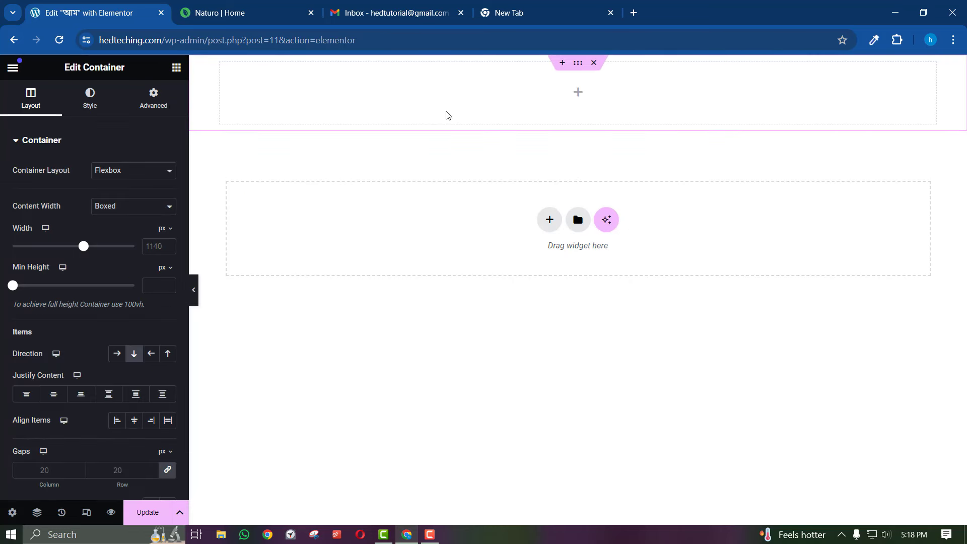
click(176, 68)
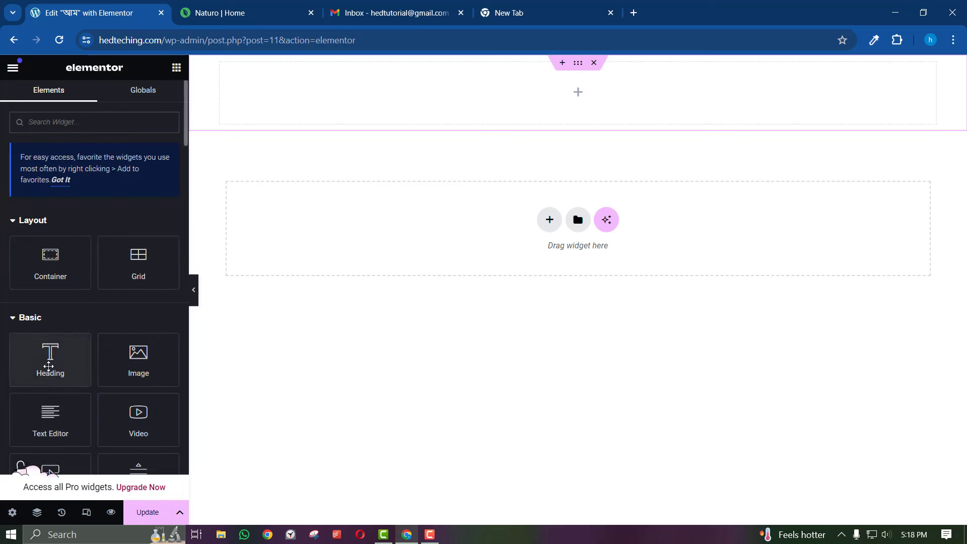
drag(48, 366, 594, 96)
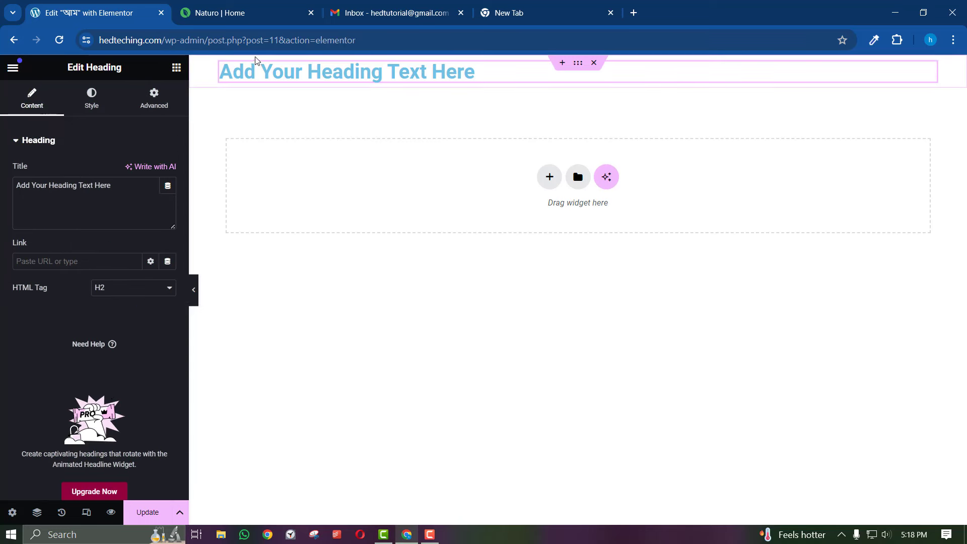
Copy the first two Bengali heading lines from the Naturo page into the Heading Title field
click(243, 13)
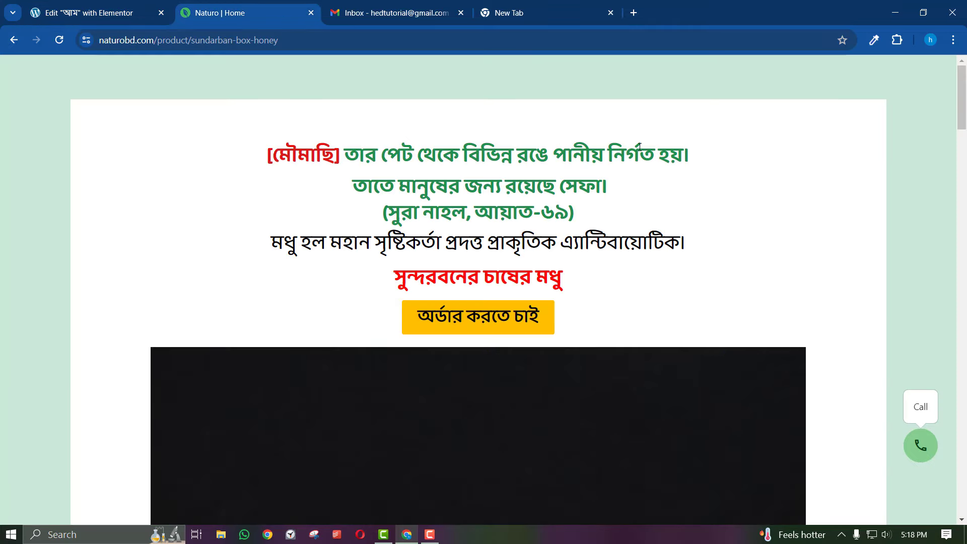
drag(635, 192, 265, 149)
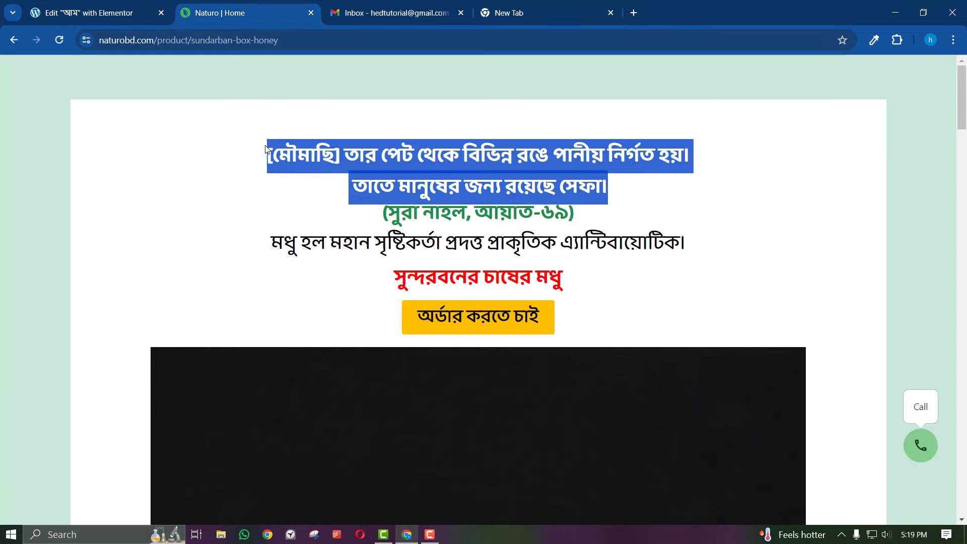
right_click(289, 151)
click(302, 161)
click(126, 13)
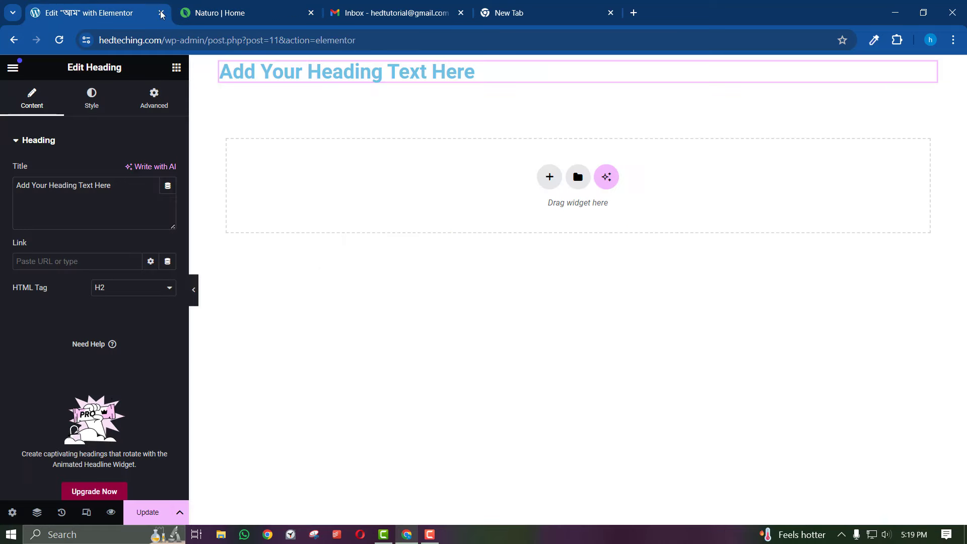
click(90, 209)
key(ctrl+a)
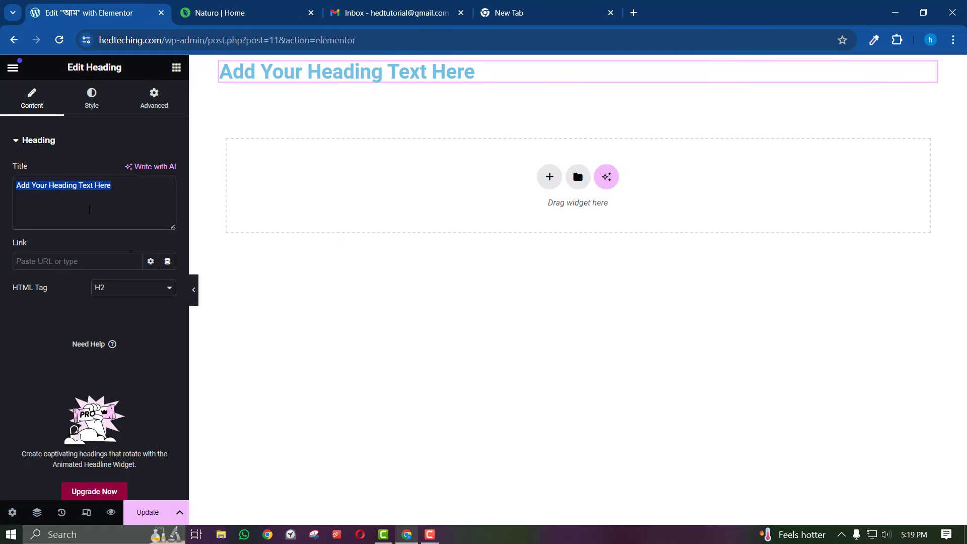
right_click(90, 209)
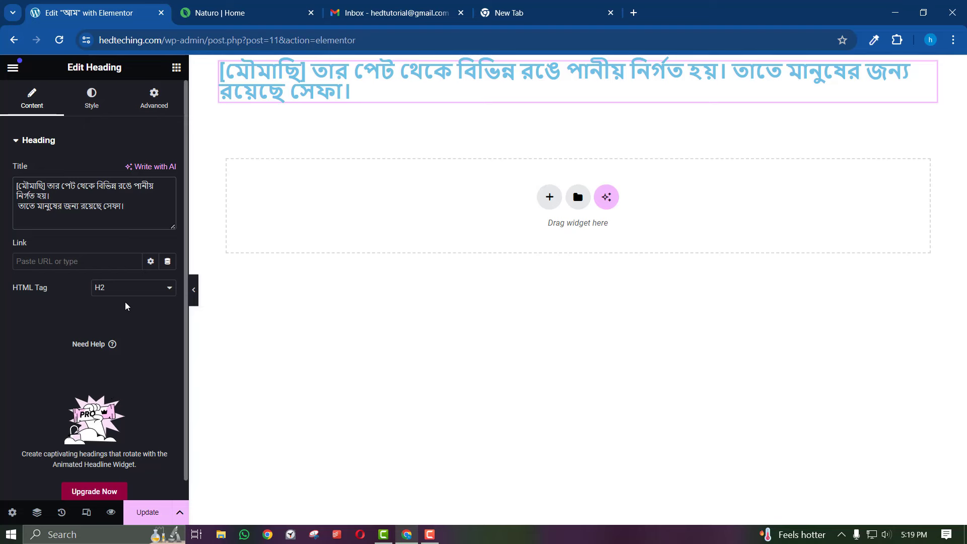
Insert a <br> after the first sentence to split the heading into two lines
click(222, 12)
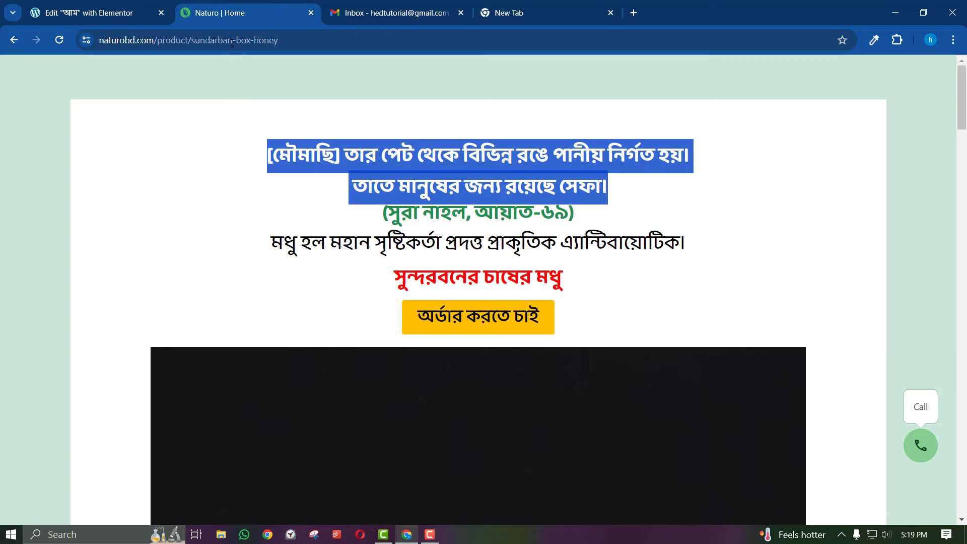
click(165, 5)
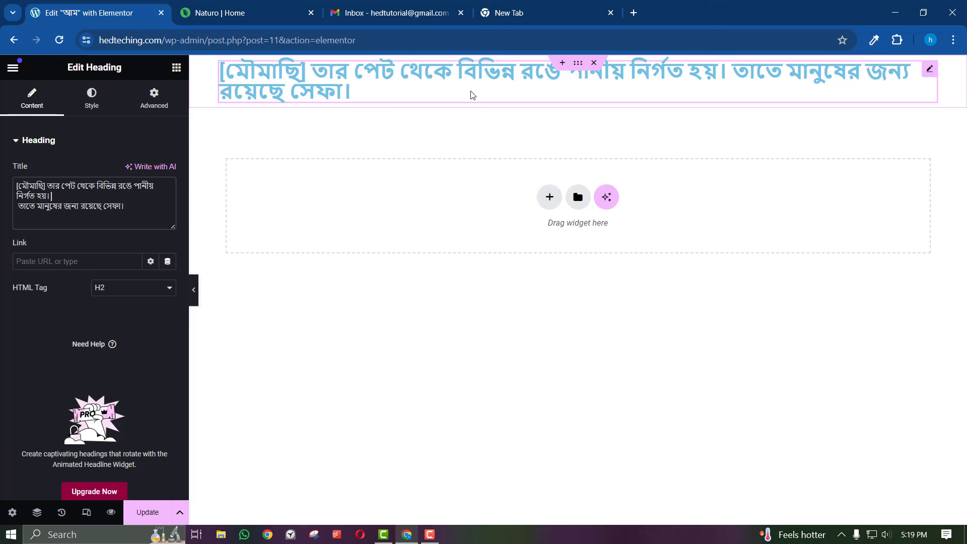
text(z)
key(BackSpace)
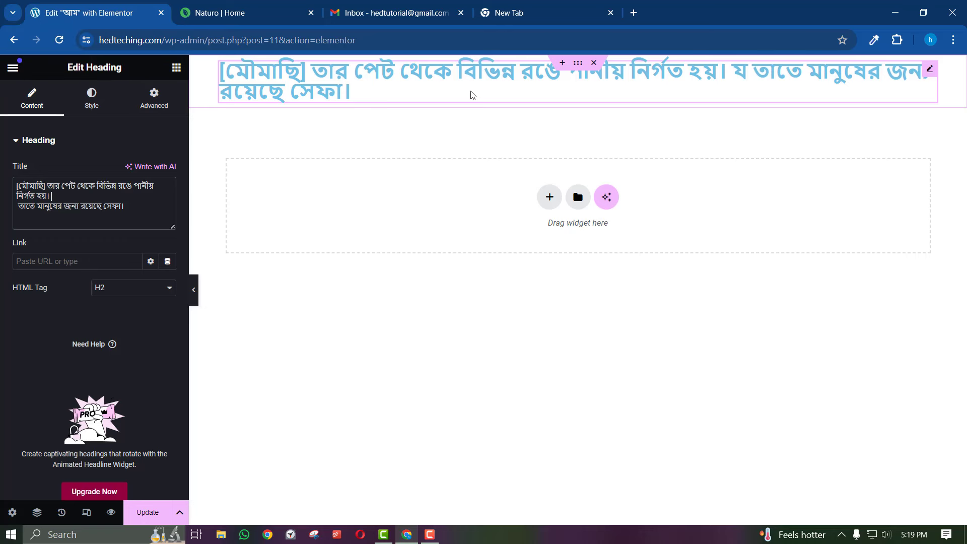
text(<br>)
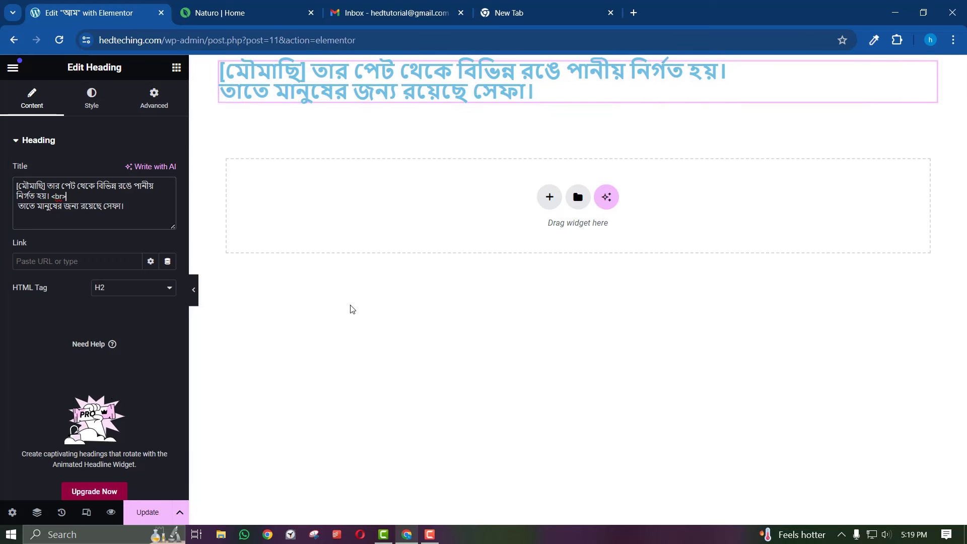
Centre-align the heading and set its text colour to #000000
click(91, 103)
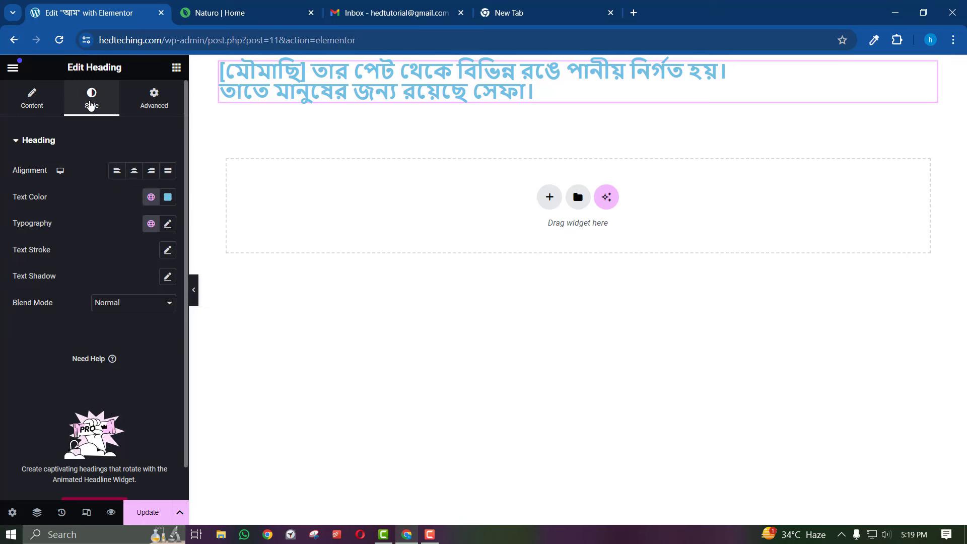
click(134, 170)
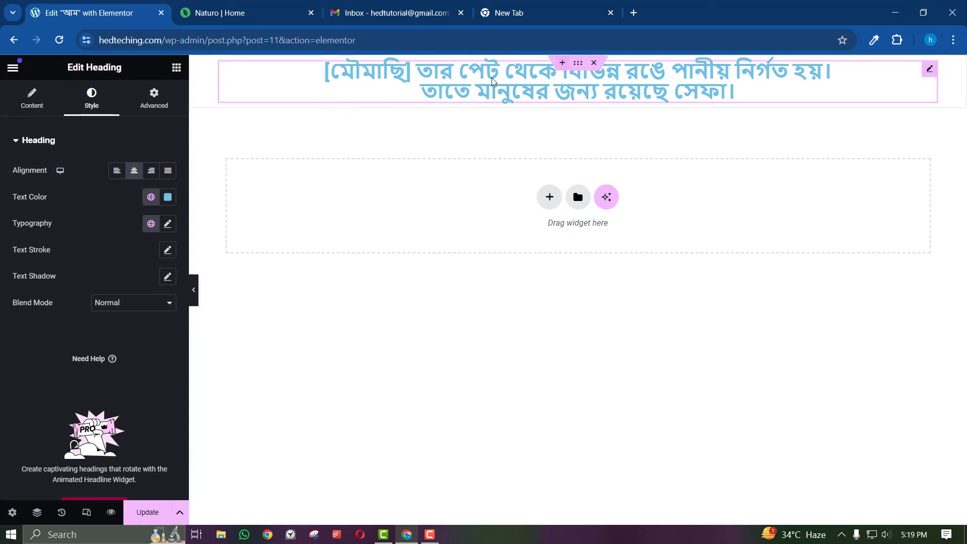
click(293, 7)
click(124, 4)
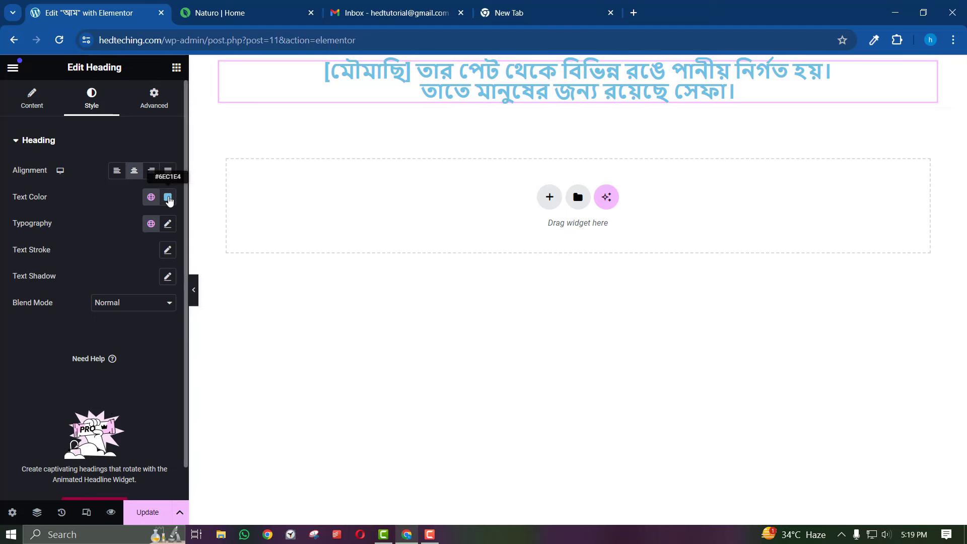
click(167, 198)
text(#000000)
click(1, 382)
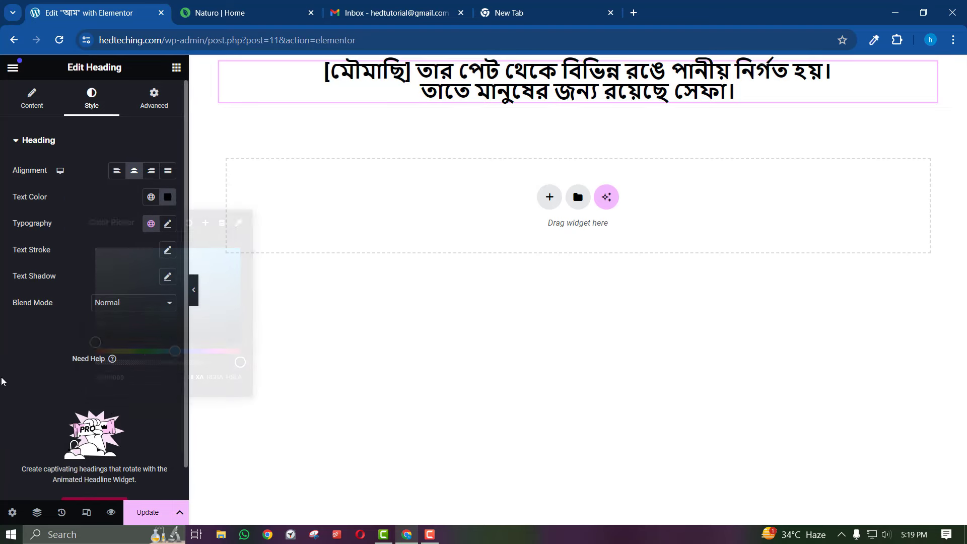
click(195, 5)
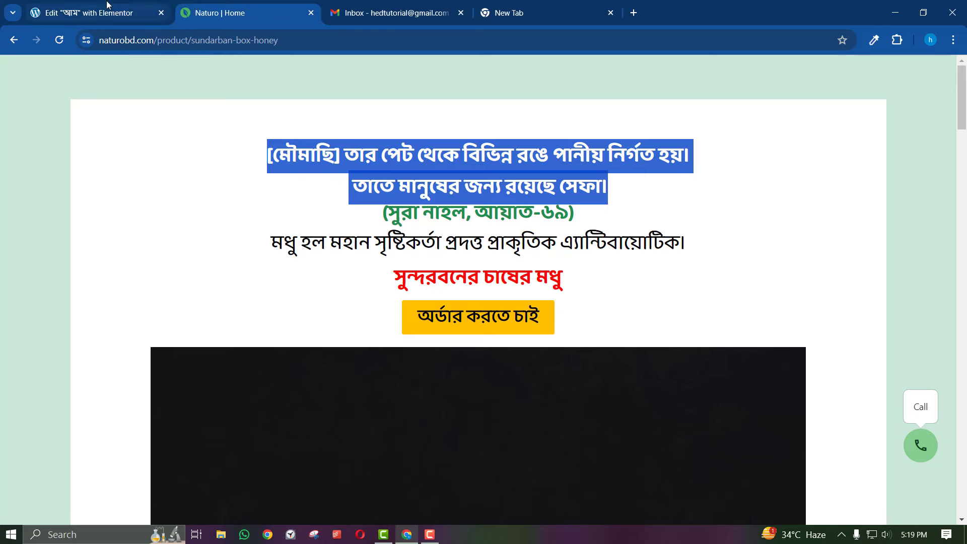
click(126, 11)
Set the heading typography to the Rosario font at 30 px
click(167, 224)
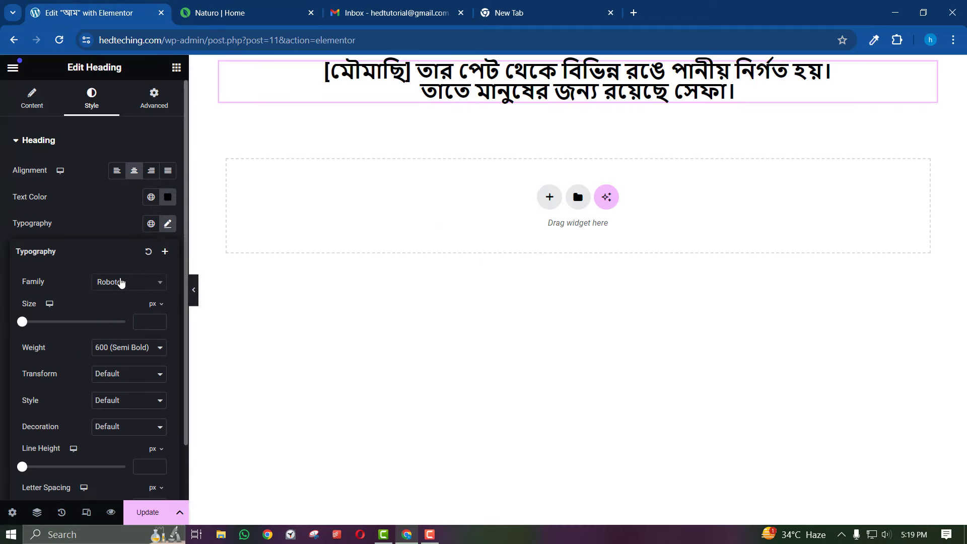
click(121, 283)
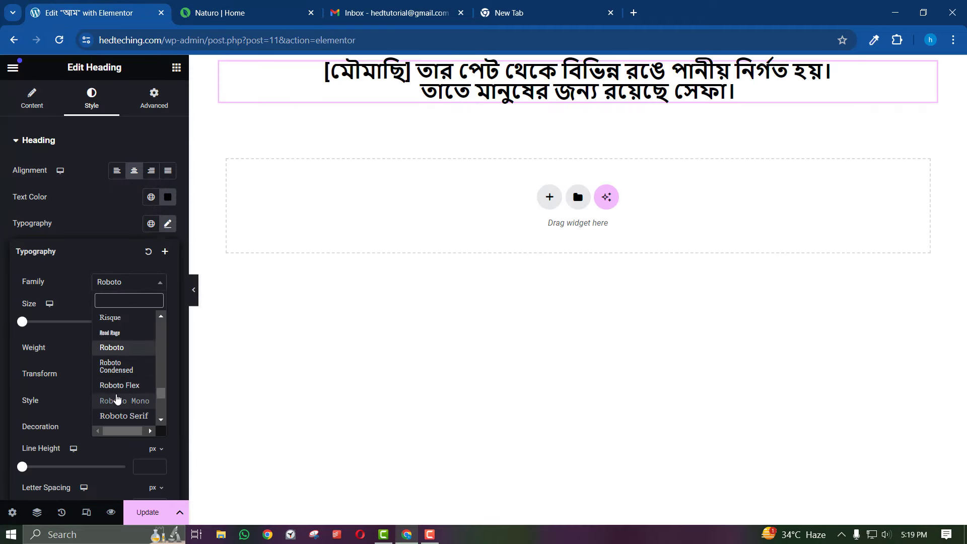
click(117, 401)
drag(159, 322, 157, 325)
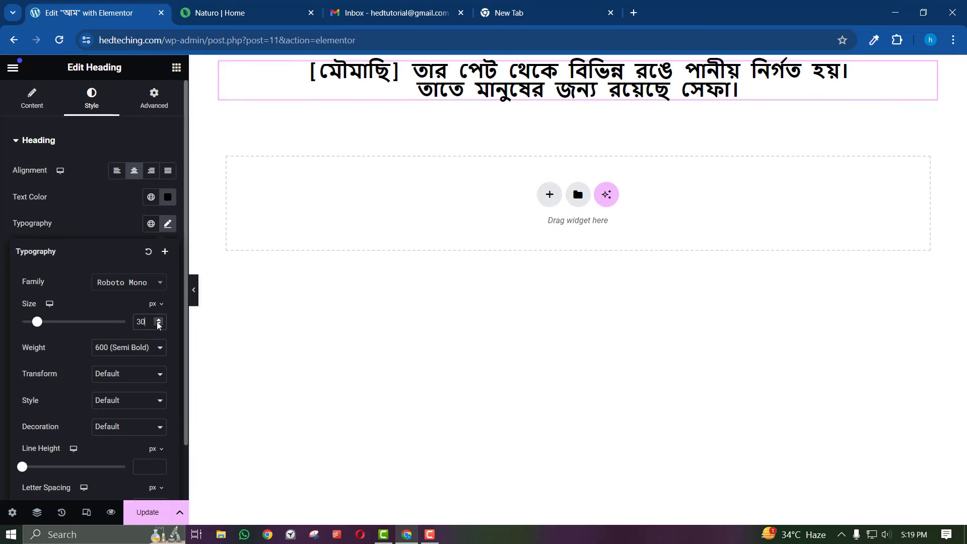
click(138, 285)
click(135, 350)
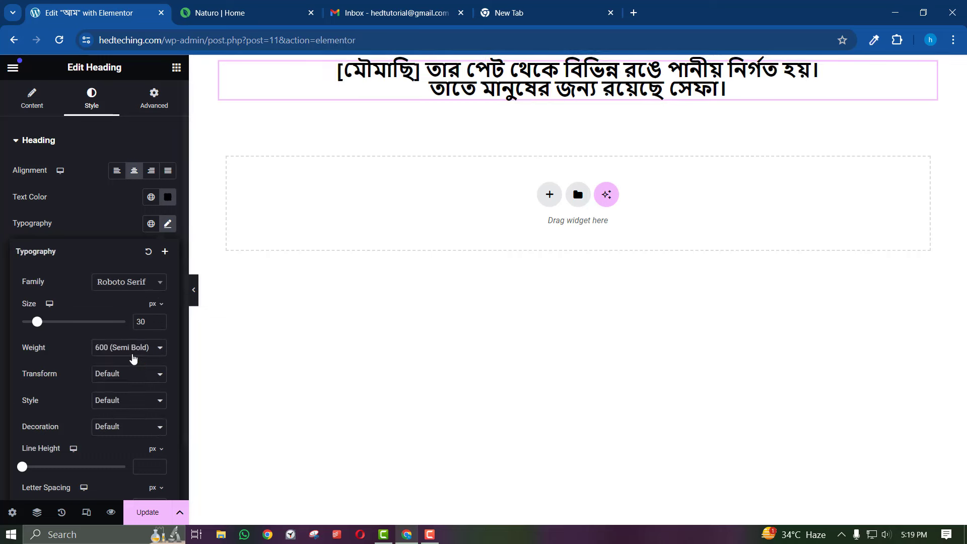
click(144, 286)
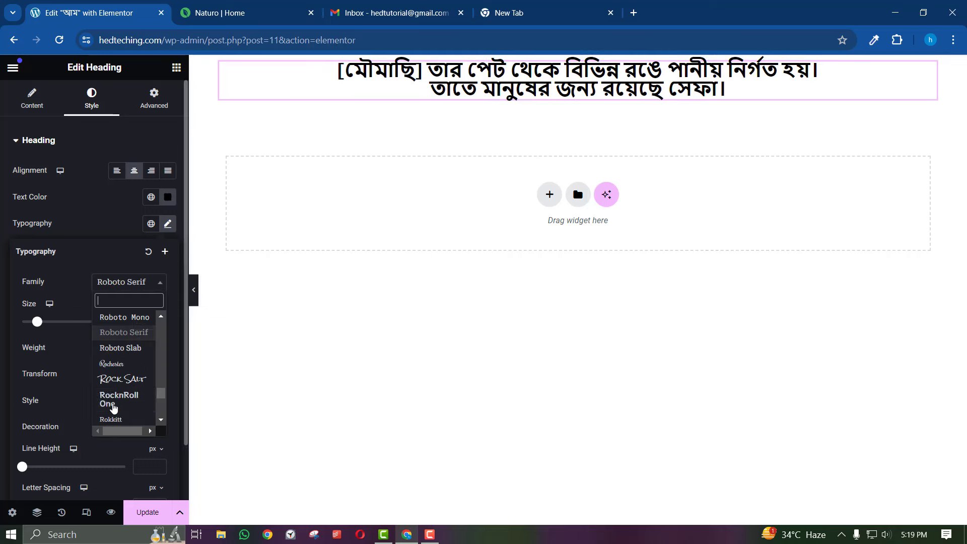
click(119, 379)
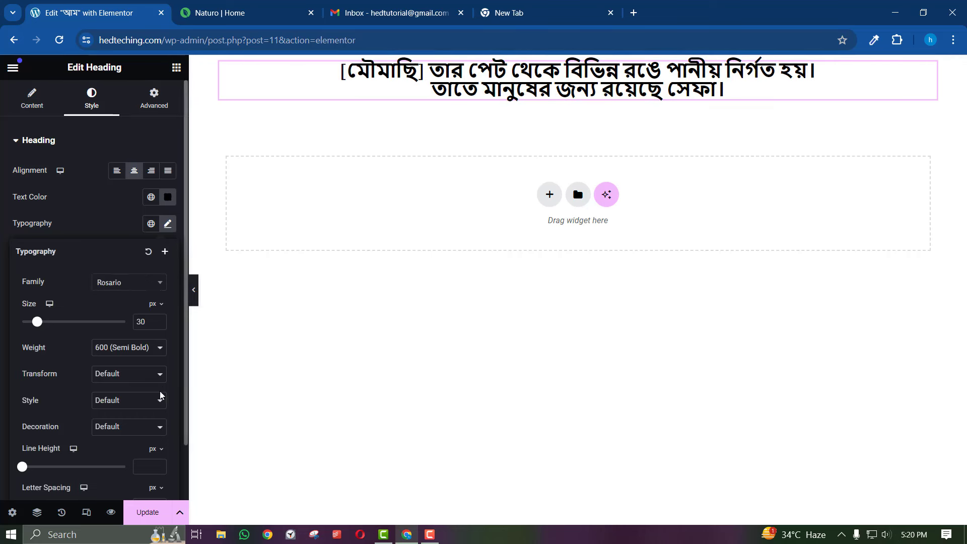
Raise the heading line height to about 41 px to spread the two lines apart
scroll(161, 395, down, 1)
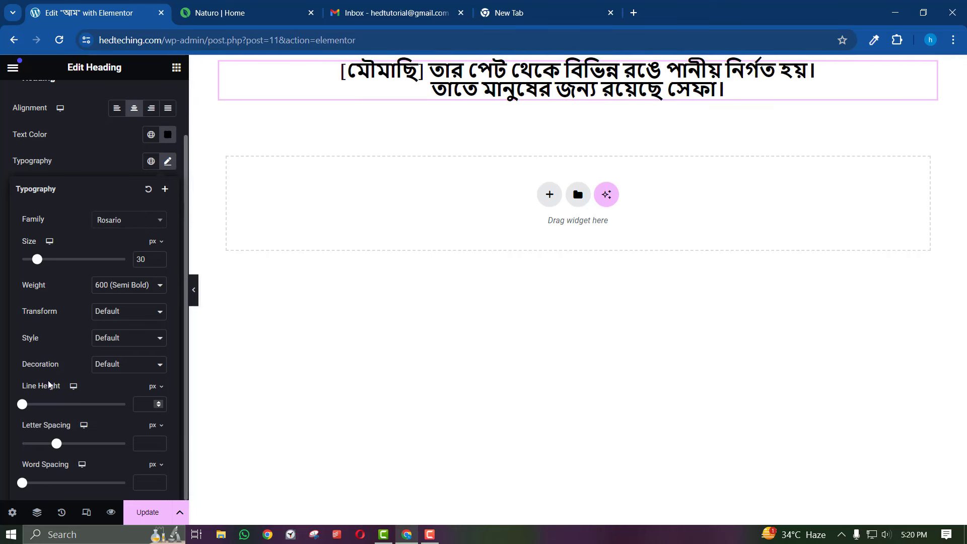
click(159, 402)
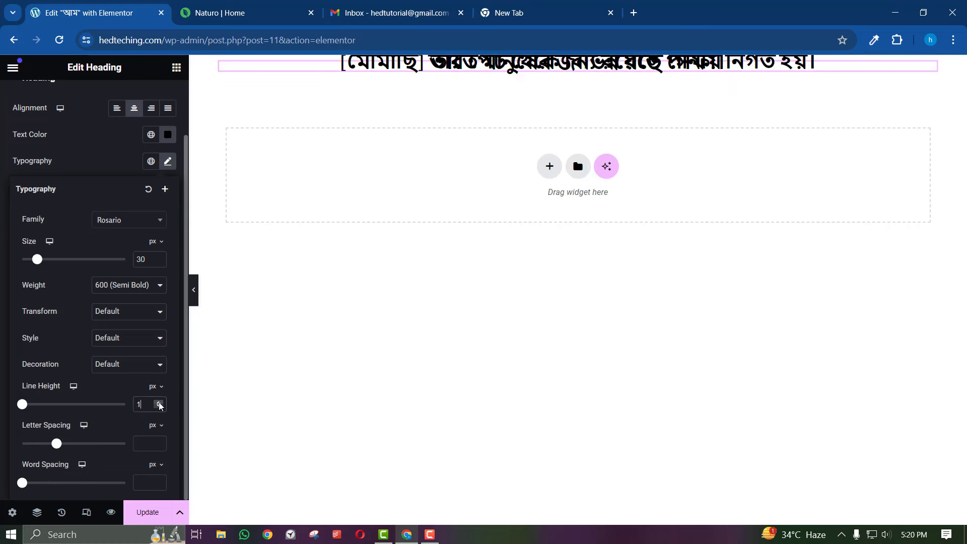
click(159, 403)
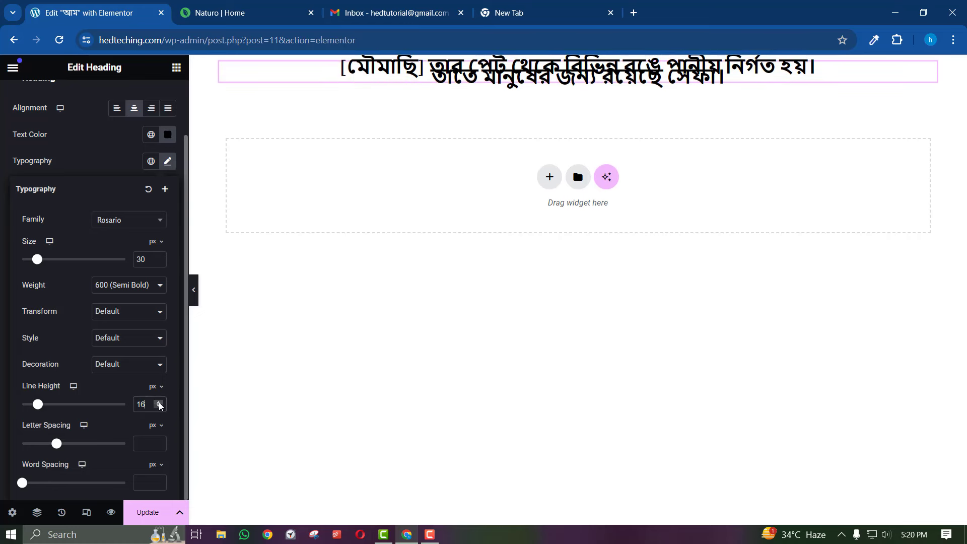
click(159, 402)
click(159, 403)
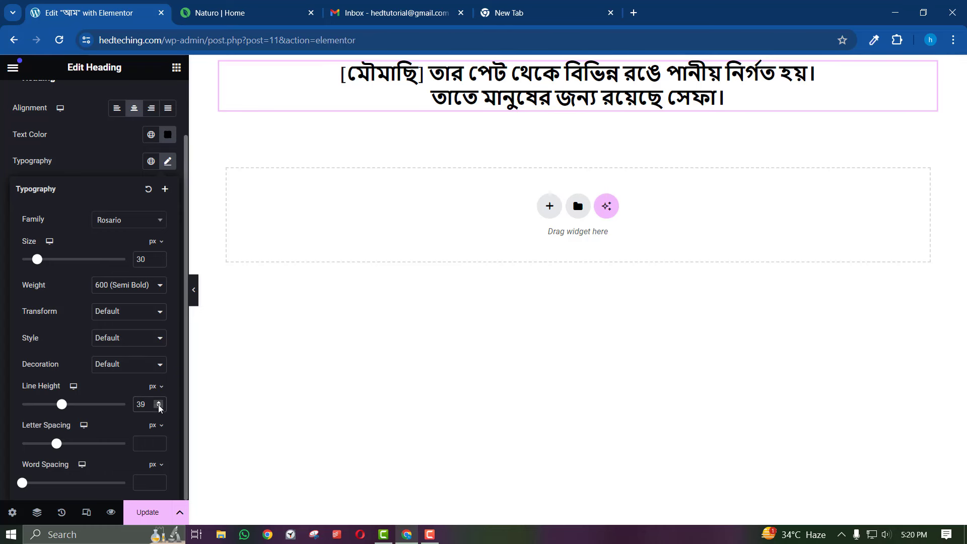
click(159, 407)
click(158, 402)
click(159, 403)
click(158, 403)
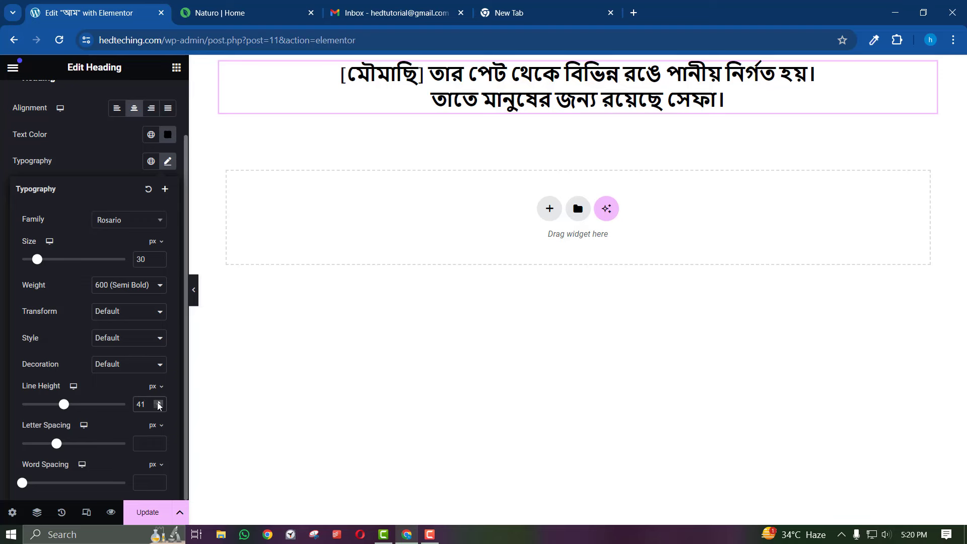
Match the reference heading by adjusting the line height to 46 px and previewing the result
click(216, 13)
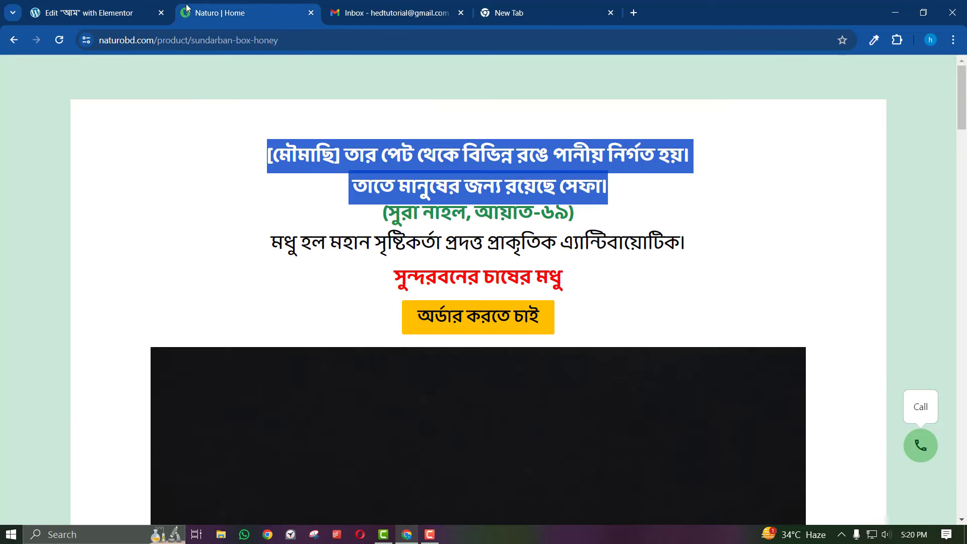
click(146, 12)
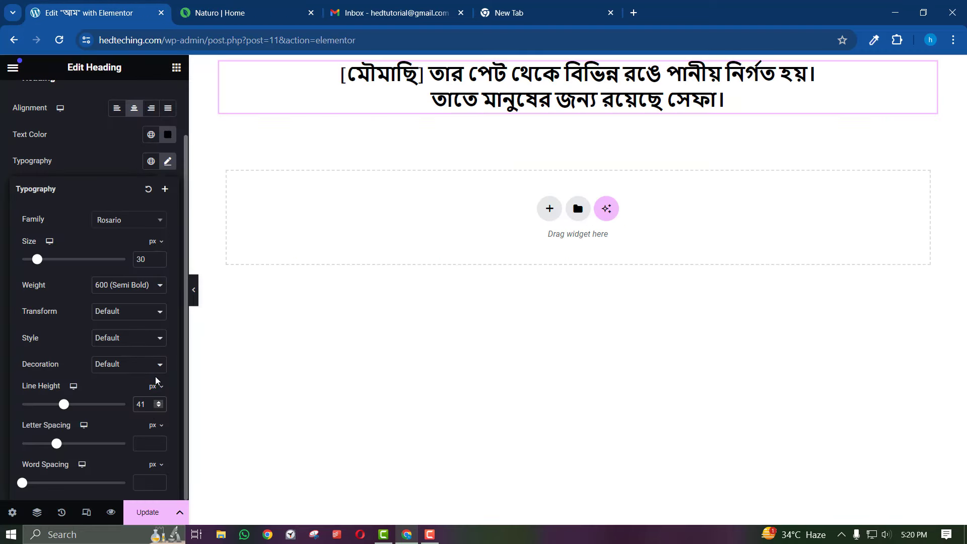
mouse_move(156, 387)
click(158, 402)
click(159, 402)
click(159, 403)
click(158, 402)
click(158, 402)
click(158, 402)
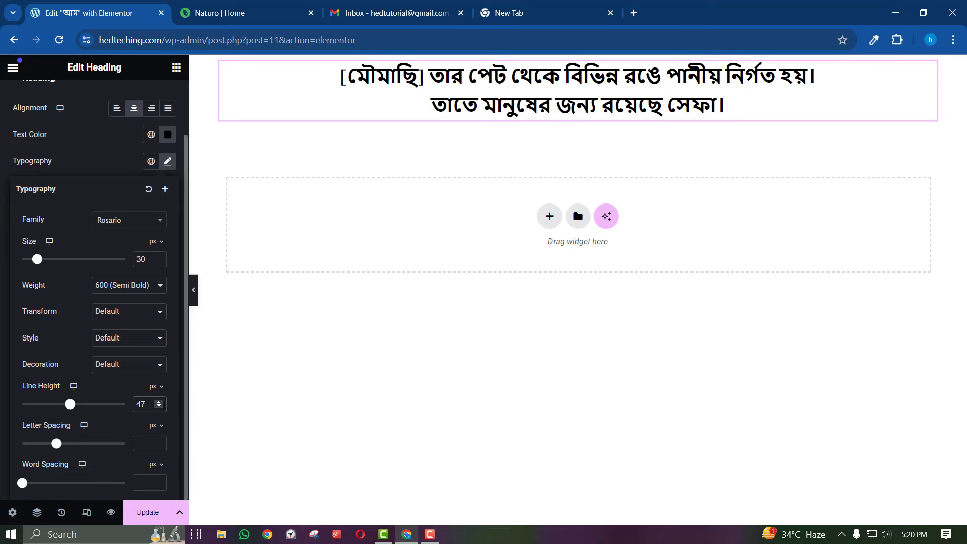
click(159, 407)
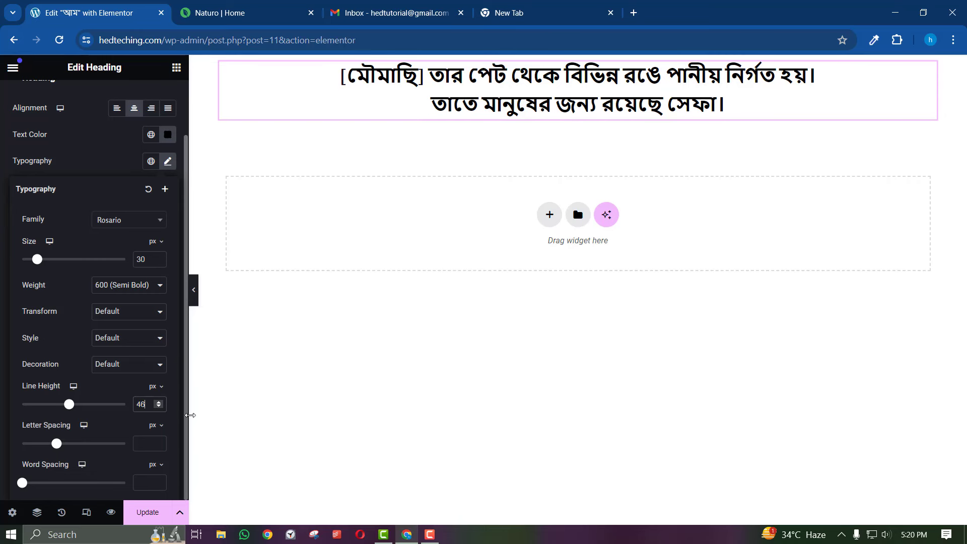
click(193, 290)
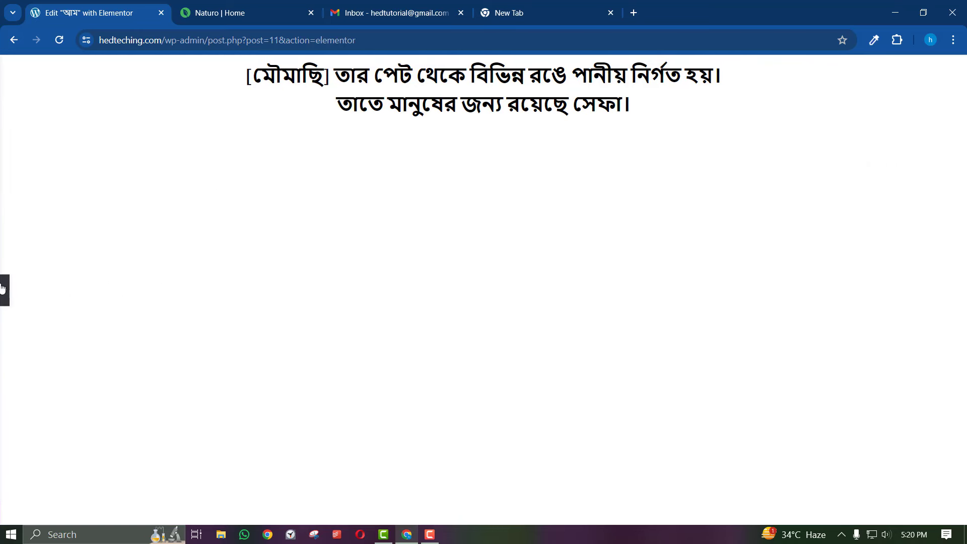
click(4, 290)
key(ctrl+Tab)
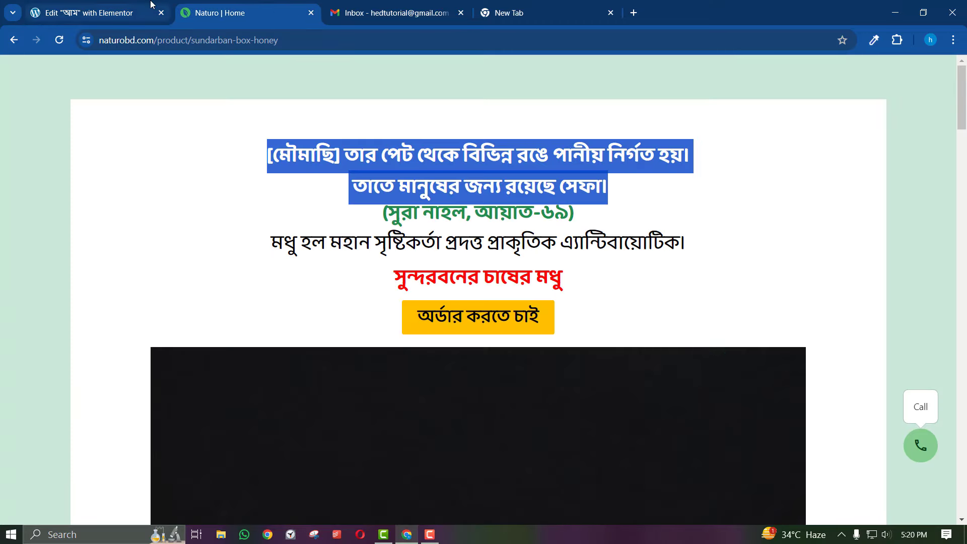
click(151, 4)
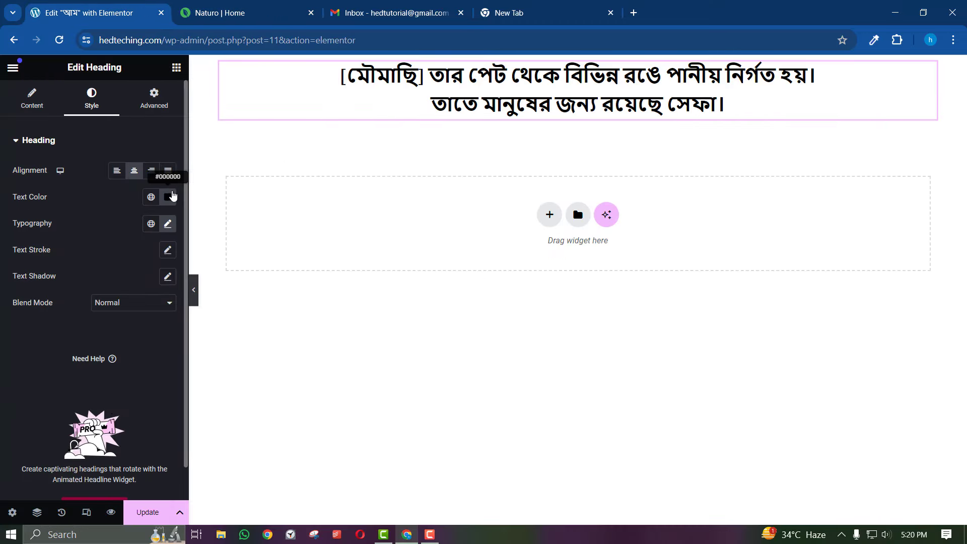
Change the heading text colour from black to bright green #009103 in the colour picker
click(168, 197)
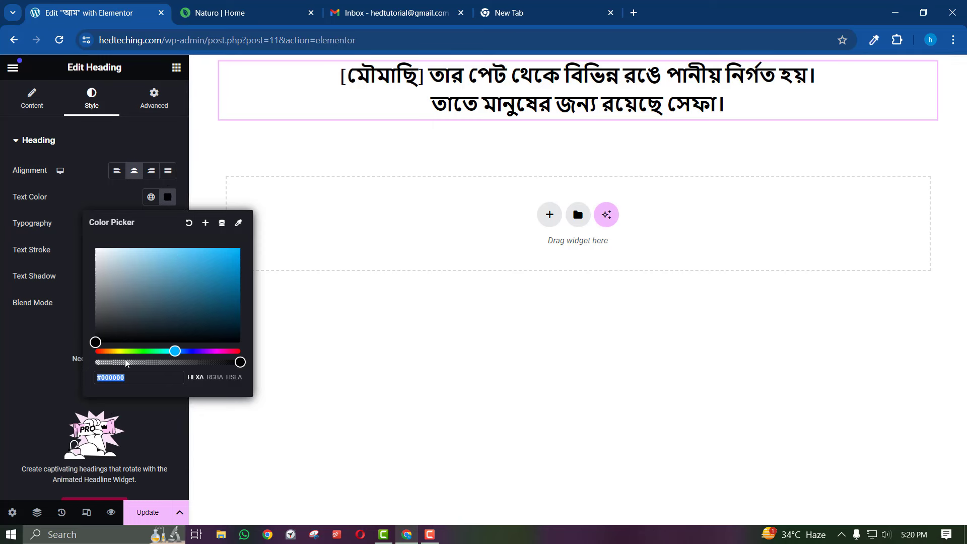
drag(130, 351, 146, 351)
click(258, 274)
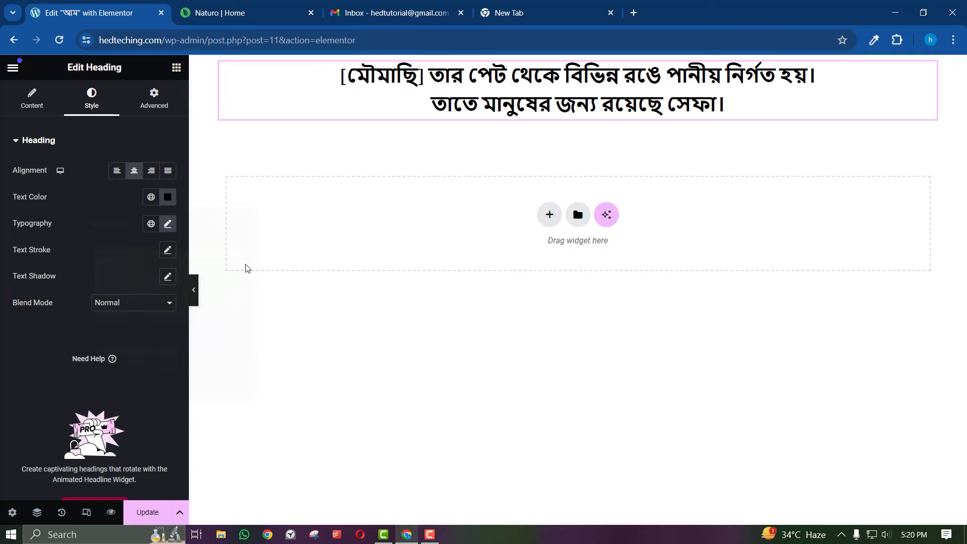
click(168, 197)
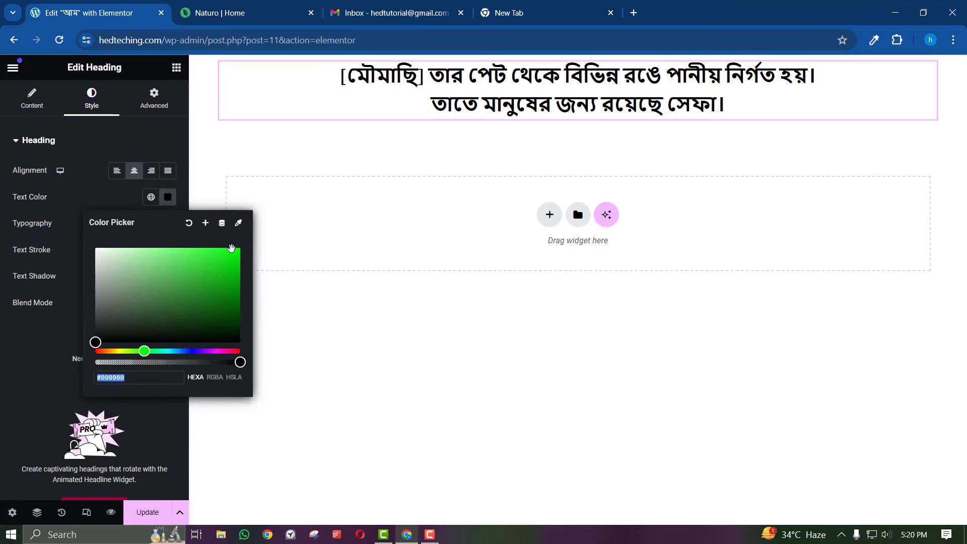
drag(239, 254, 243, 288)
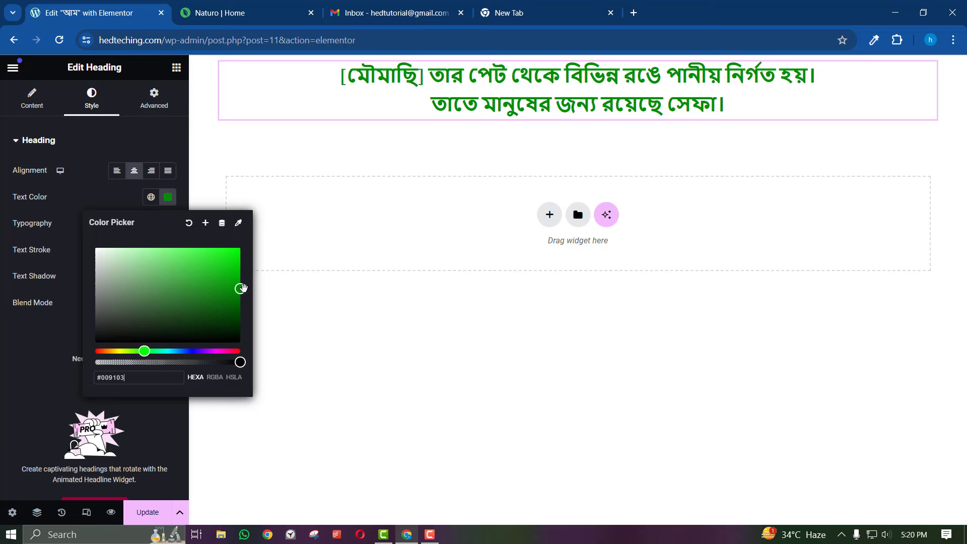
click(127, 201)
On the Naturo page, deselect the heading text and toggle the ColorZilla colour sampler on, off, and on
click(273, 7)
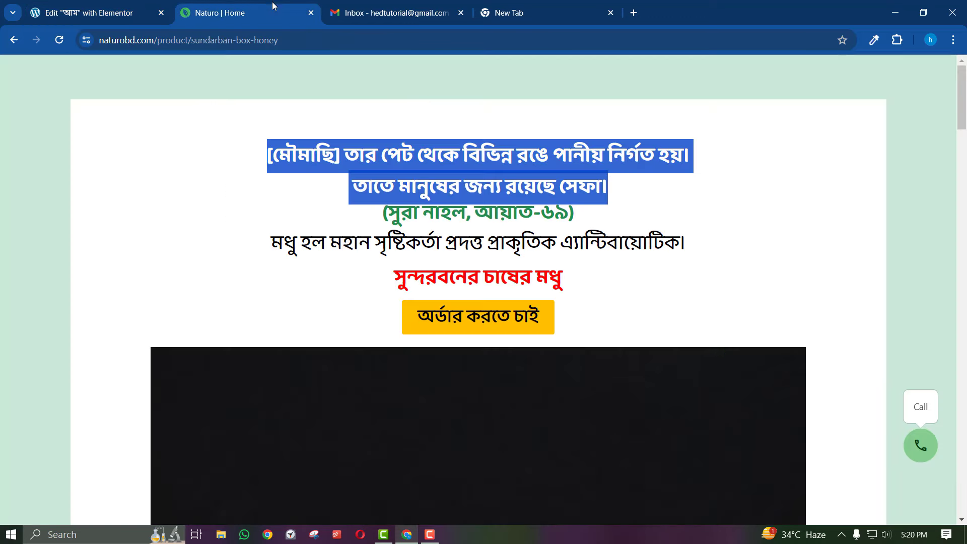
click(373, 146)
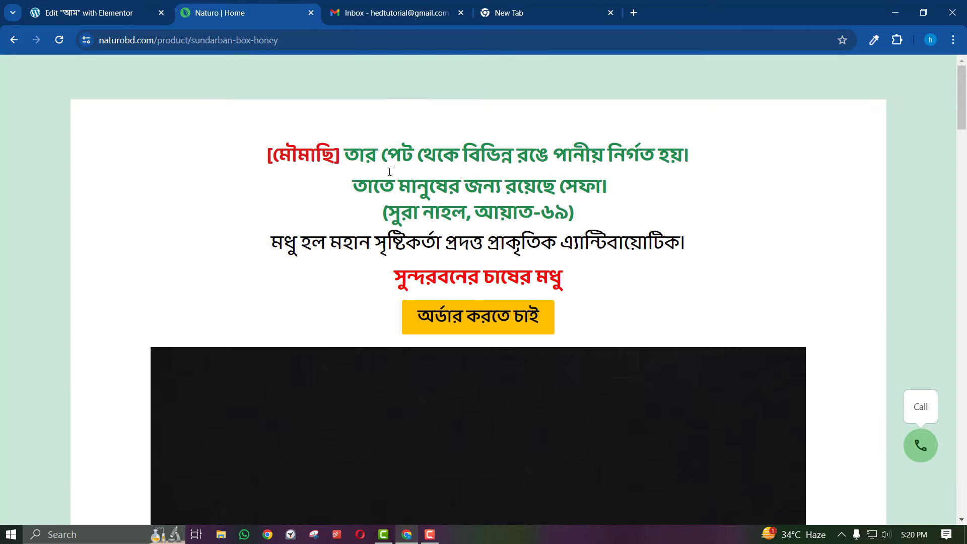
click(875, 40)
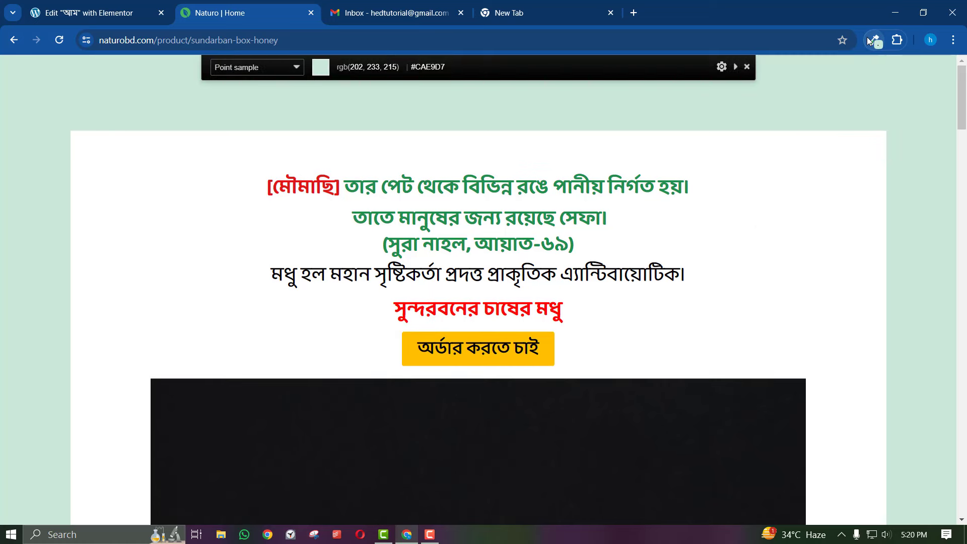
click(748, 66)
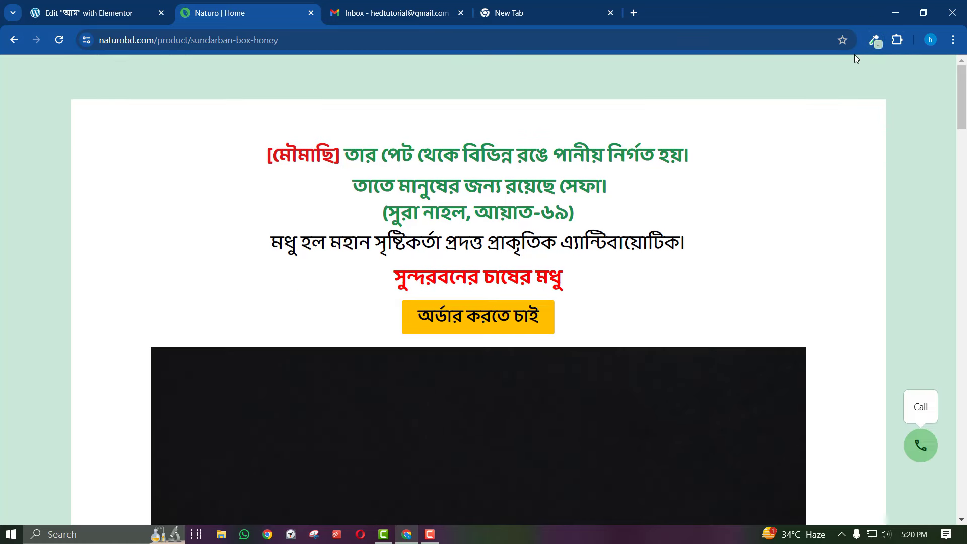
click(875, 41)
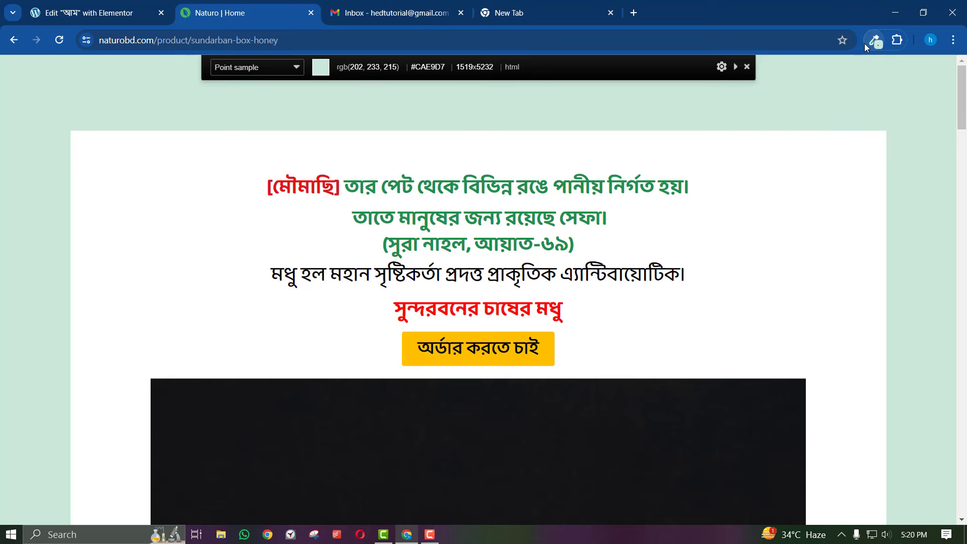
click(600, 5)
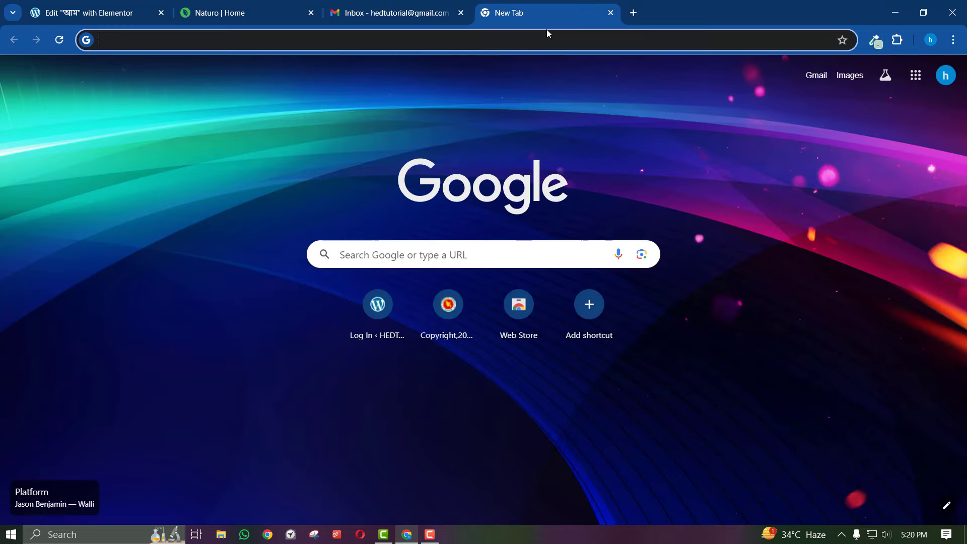
Search 'colorzilla' and open ColorZilla's Chrome Web Store page
text(colorzill)
key(Return)
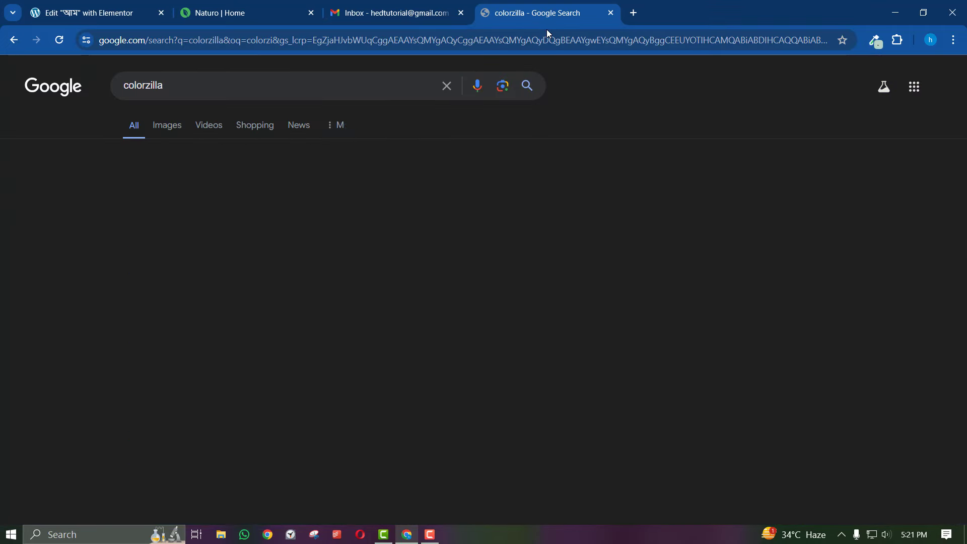
click(178, 225)
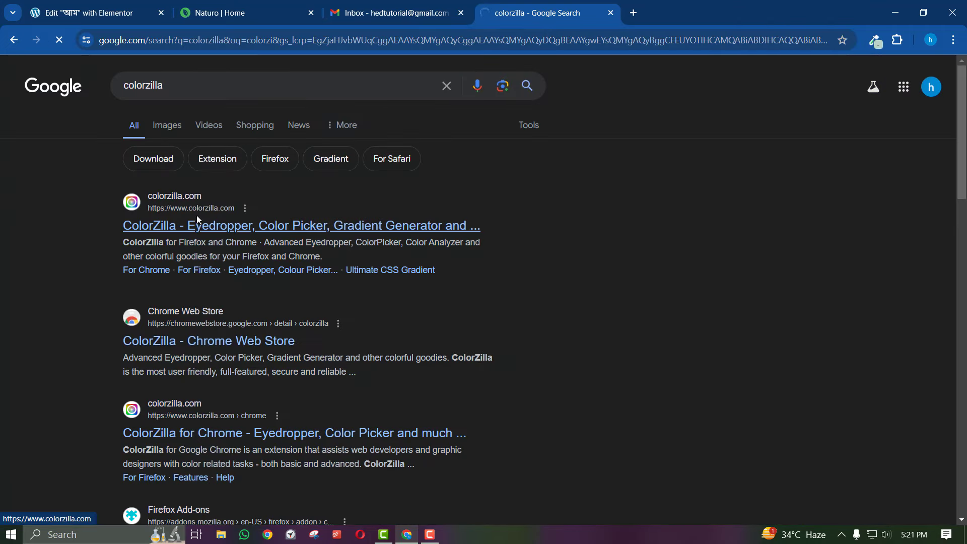
key(alt+Left)
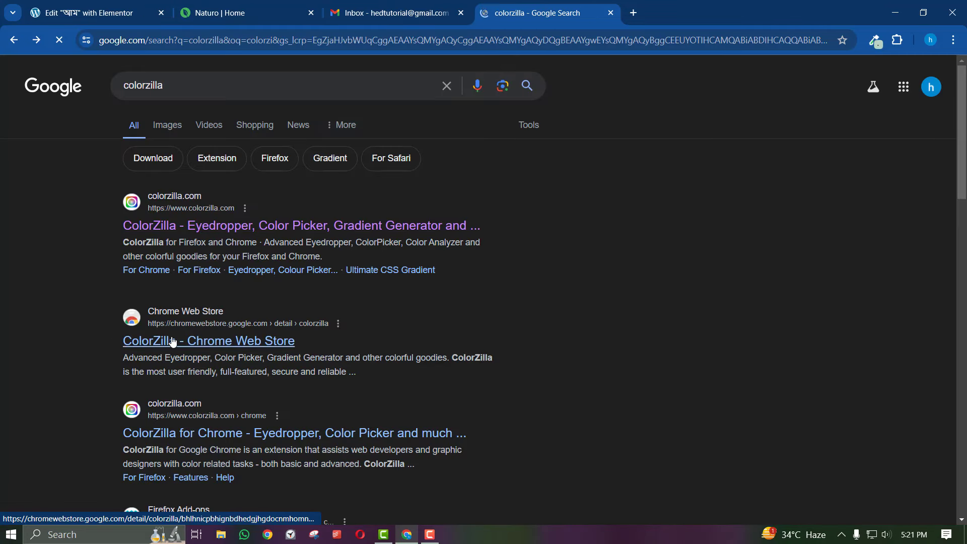
click(173, 342)
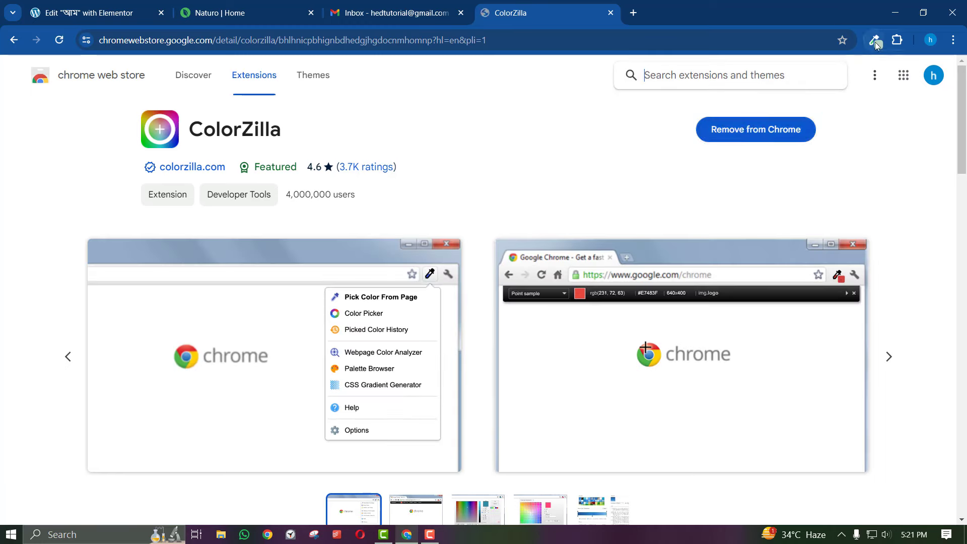
Keep ColorZilla pinned to the toolbar by unpinning and re-pinning it in the Extensions list
click(875, 42)
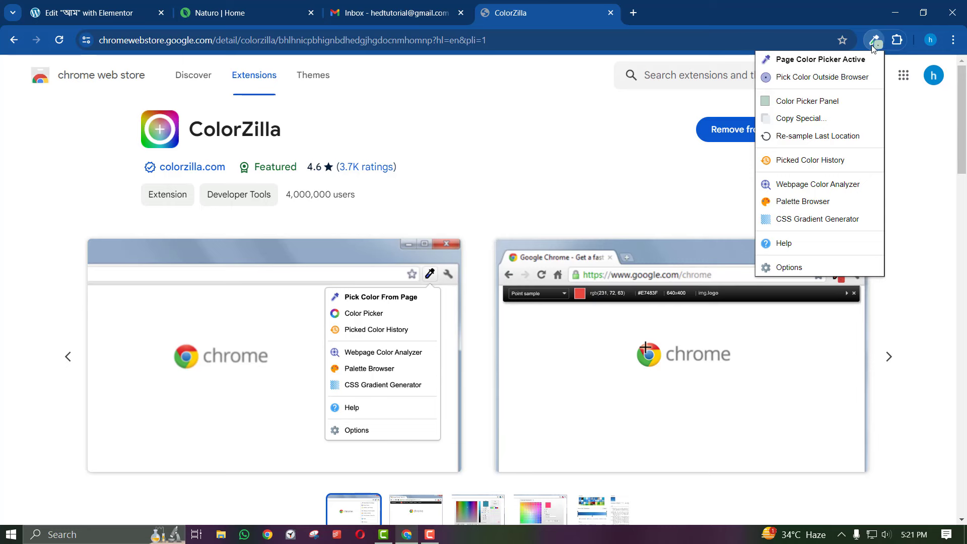
click(874, 48)
click(896, 39)
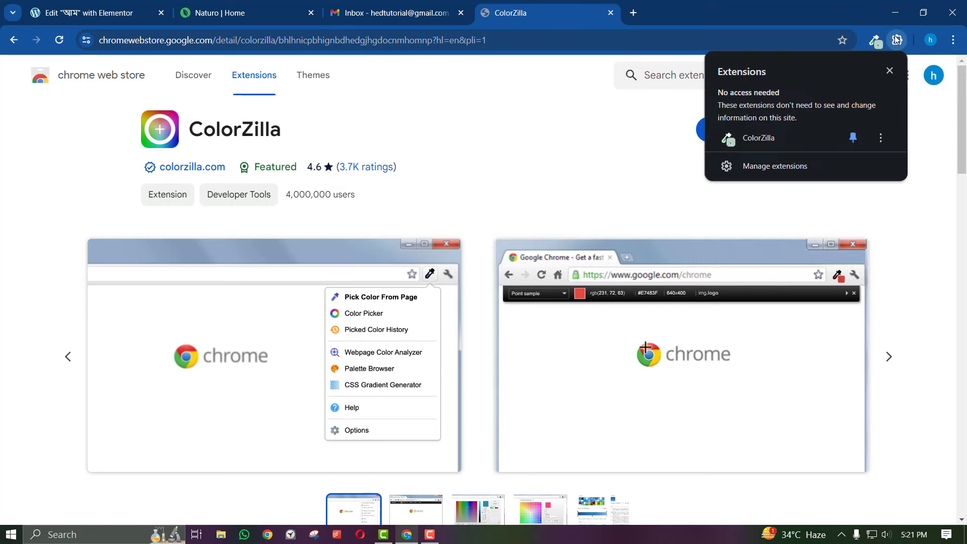
click(853, 137)
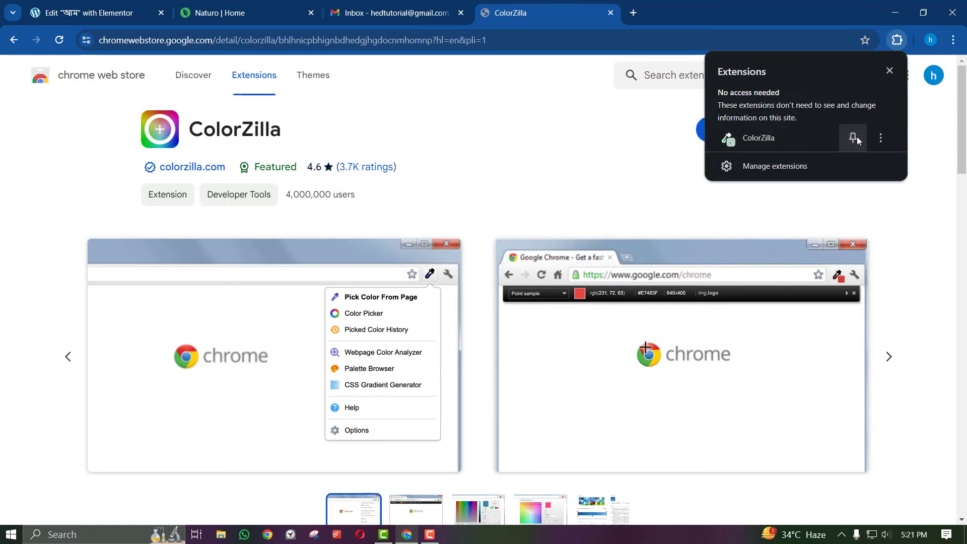
click(897, 43)
click(897, 43)
click(854, 144)
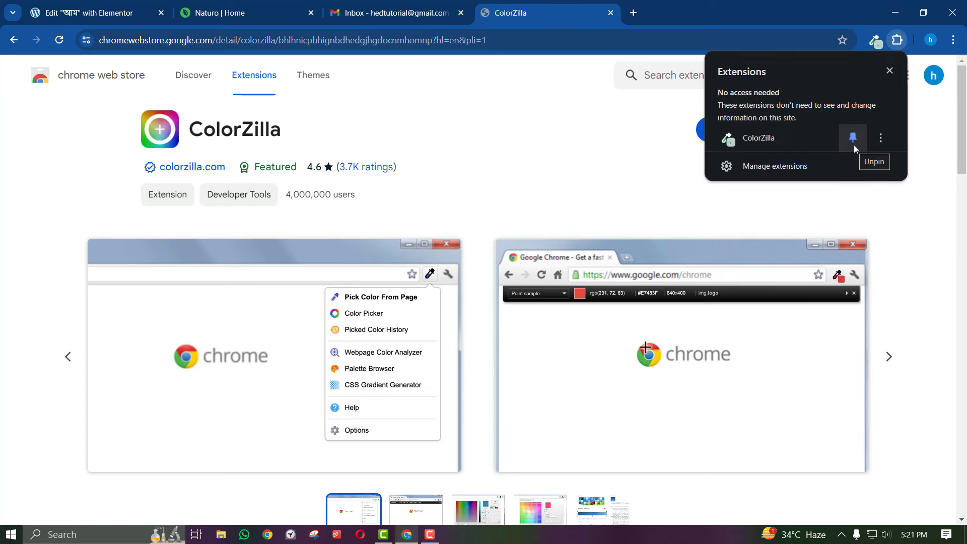
click(410, 5)
On the Naturo page, sample the heading's green #21904F with ColorZilla's eyedropper
click(285, 6)
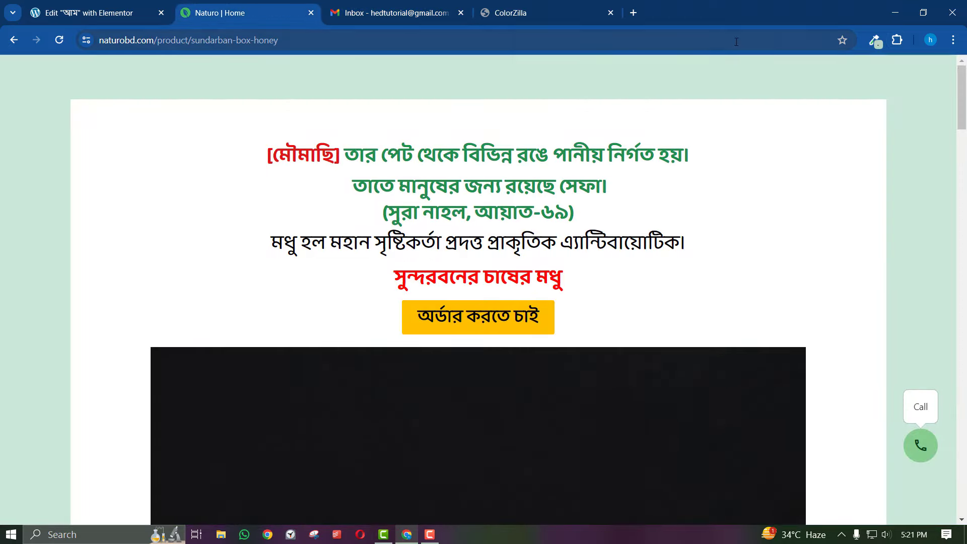
click(874, 42)
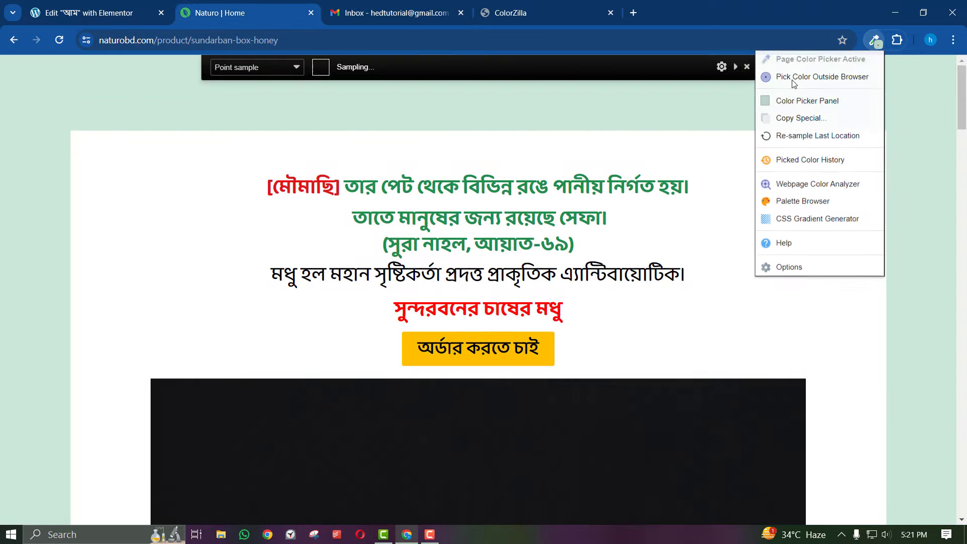
click(427, 218)
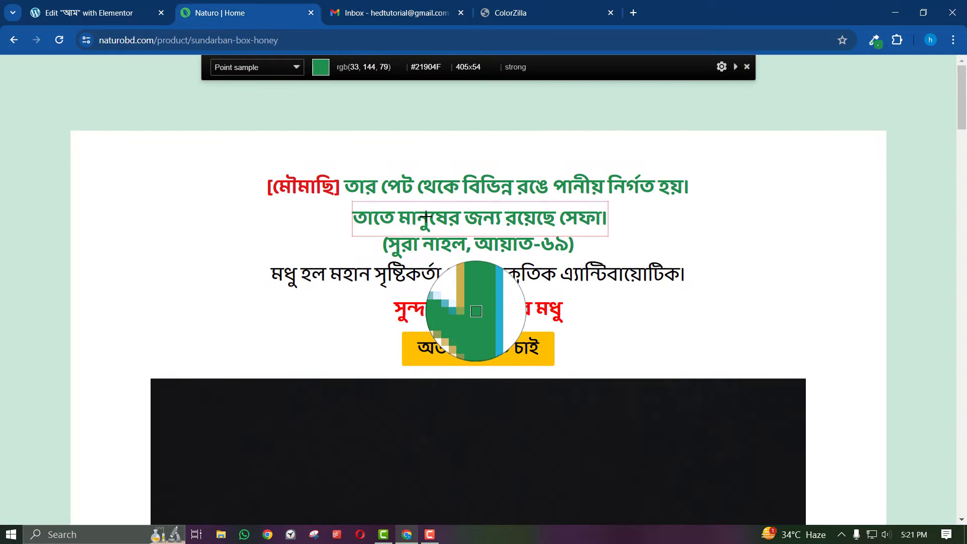
click(426, 218)
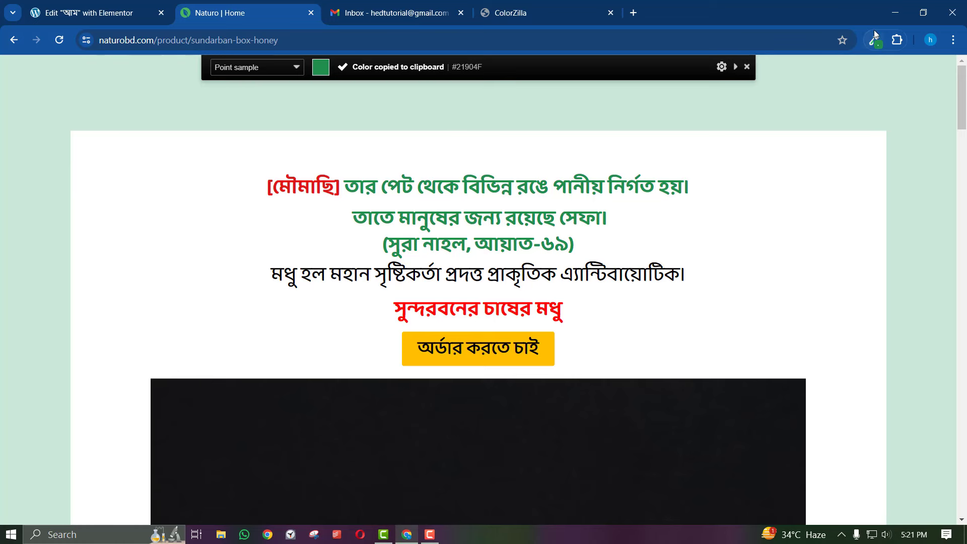
Copy the hex value 21904f from ColorZilla's Color Picker panel and return to Elementor
click(875, 40)
click(794, 99)
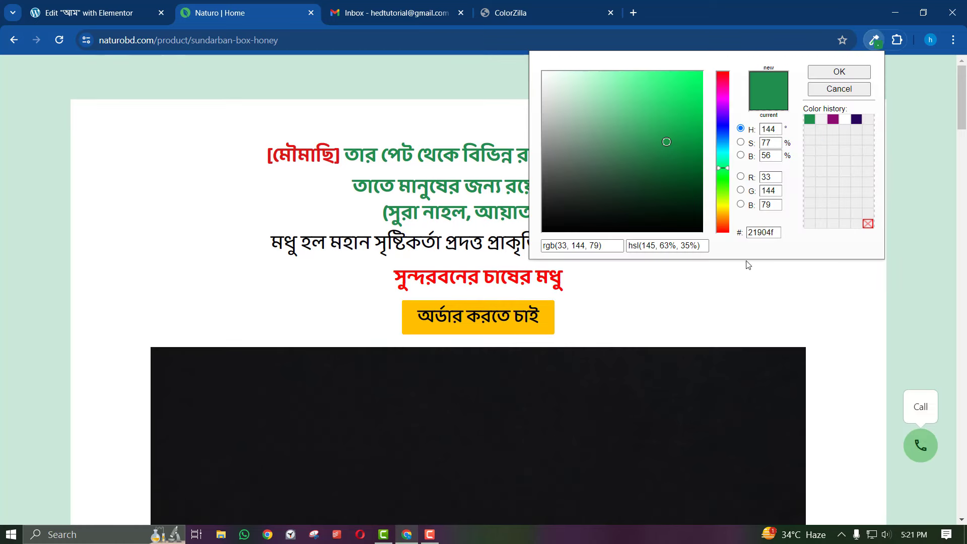
double_click(764, 233)
right_click(760, 232)
click(779, 339)
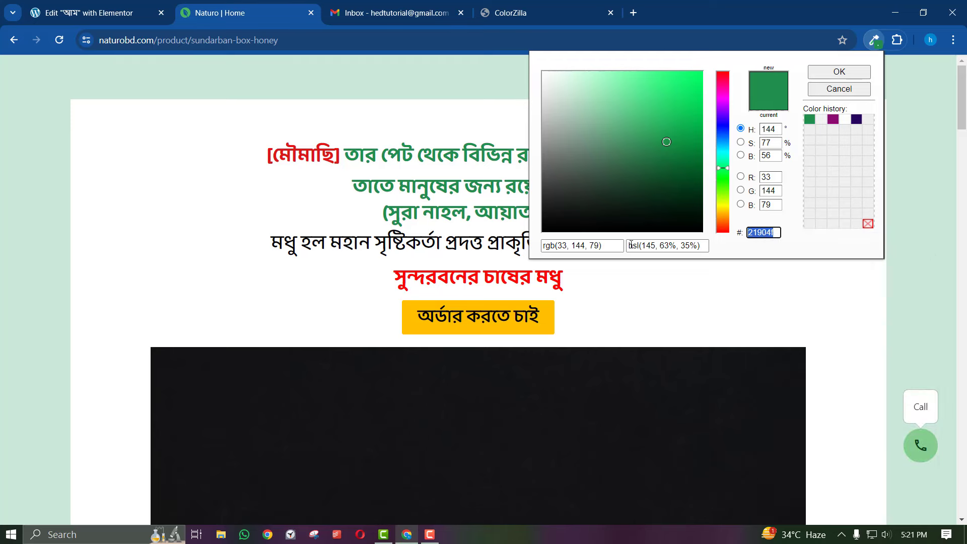
click(144, 8)
Paste 21904f as the heading's text colour, then compare it against the Naturo heading
click(166, 201)
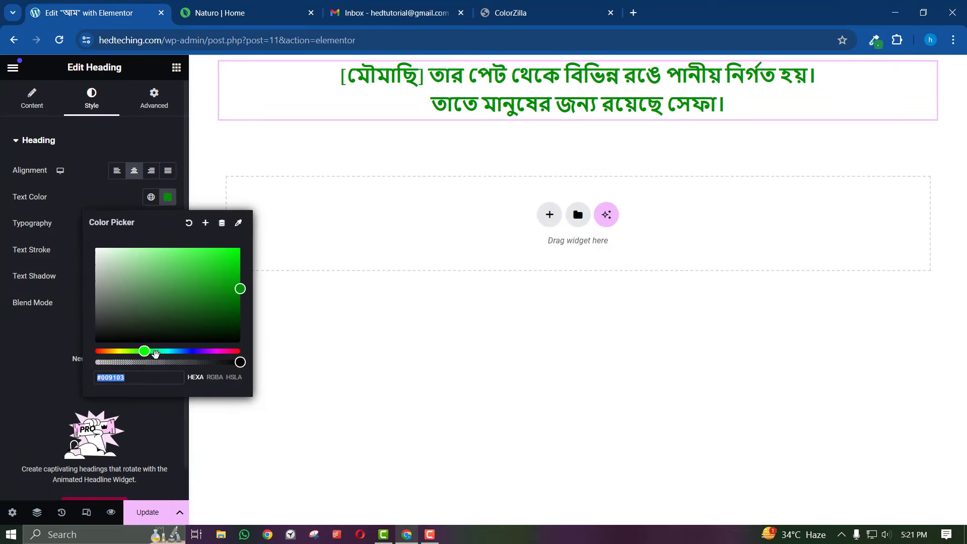
right_click(138, 377)
click(158, 172)
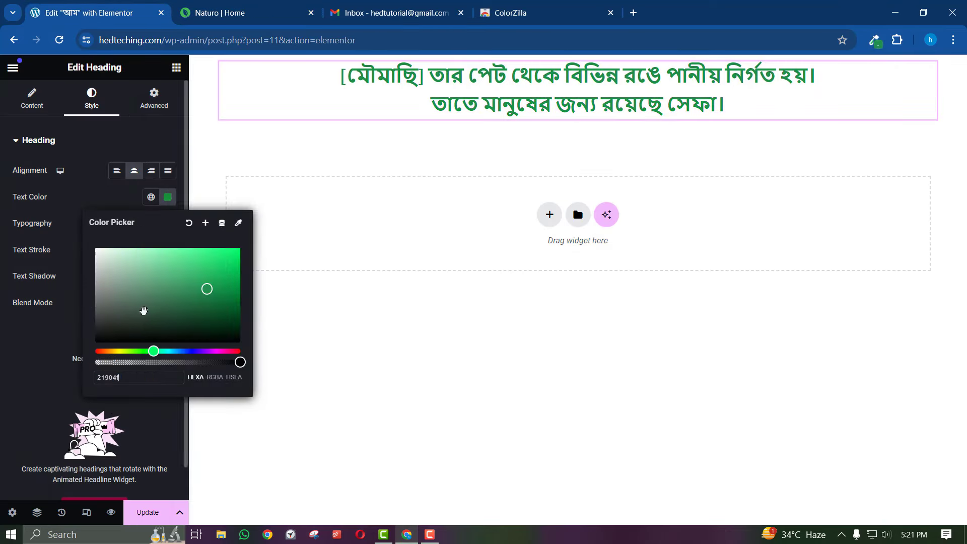
click(218, 235)
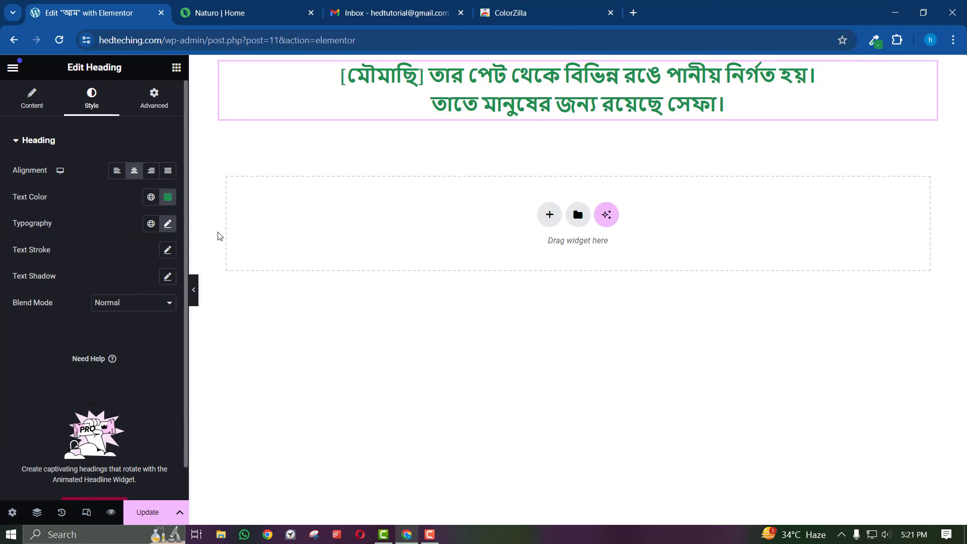
click(227, 5)
click(104, 12)
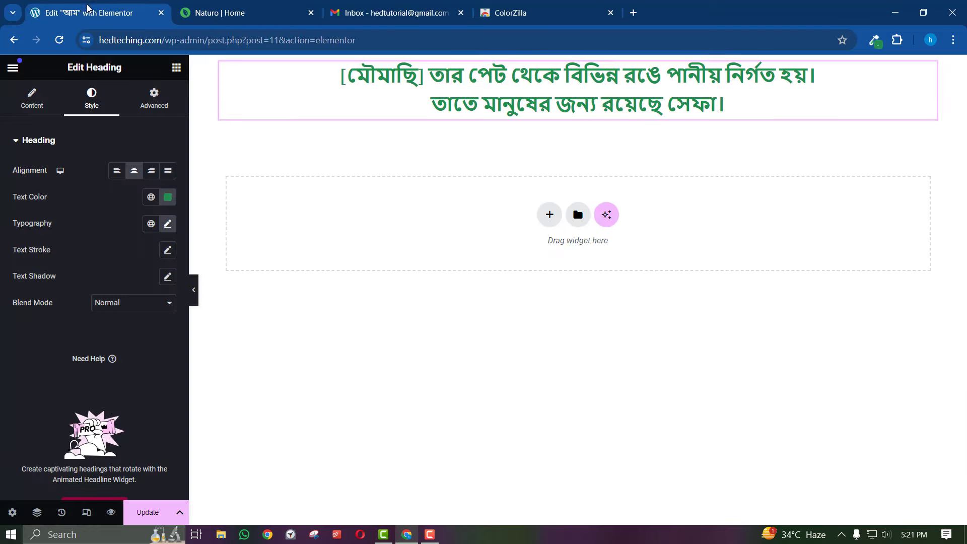
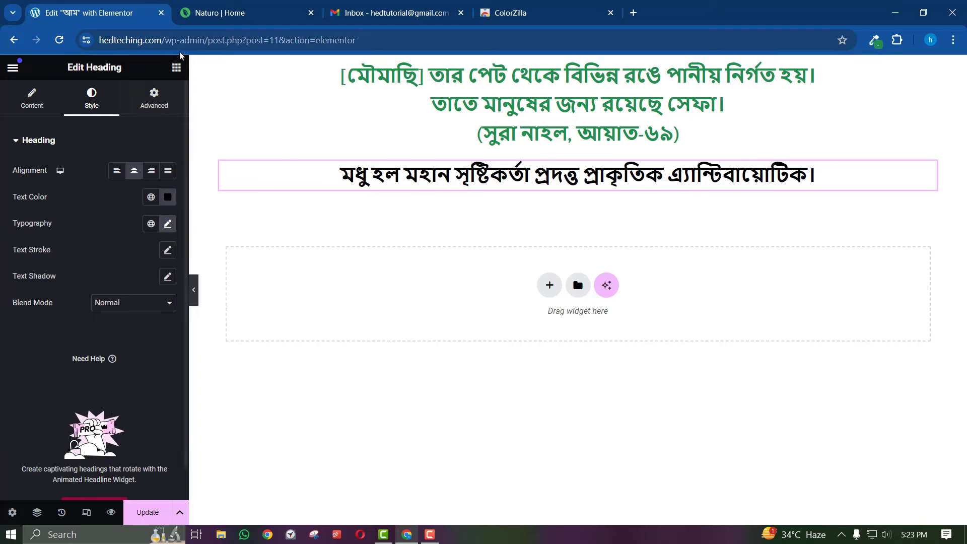
Duplicate the black heading and copy the red line 'সুন্দরবনের চাষের মধু' from the reference page
right_click(446, 175)
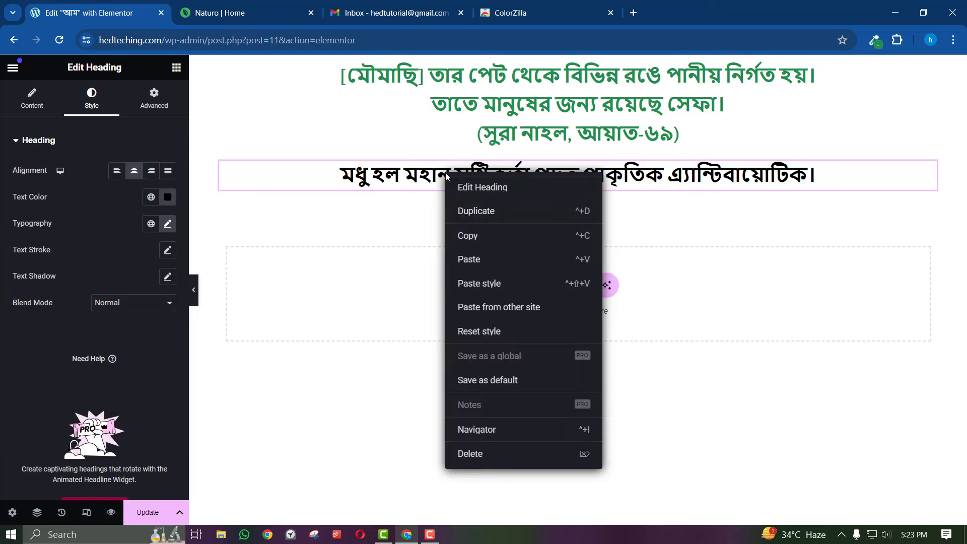
click(470, 211)
key(ctrl+Tab)
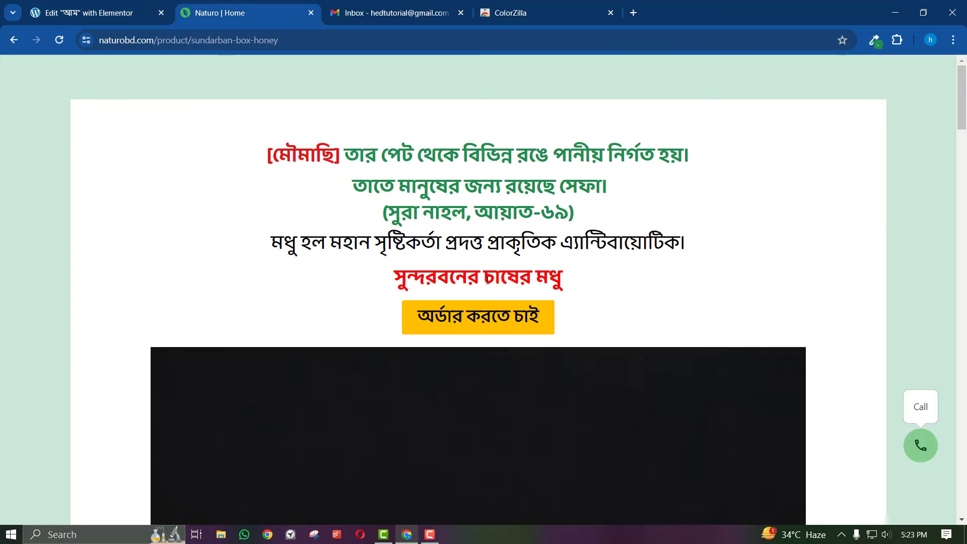
triple_click(519, 264)
right_click(531, 266)
click(555, 276)
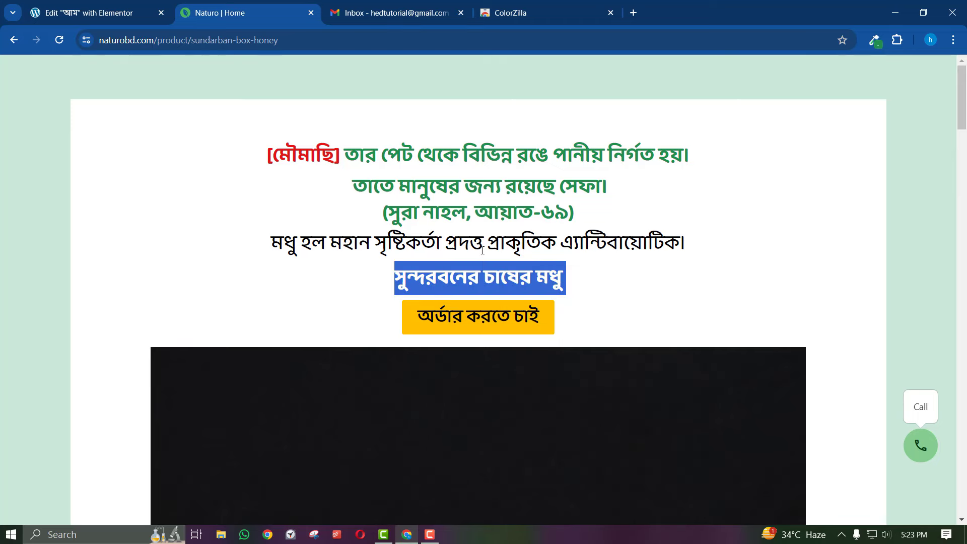
click(127, 9)
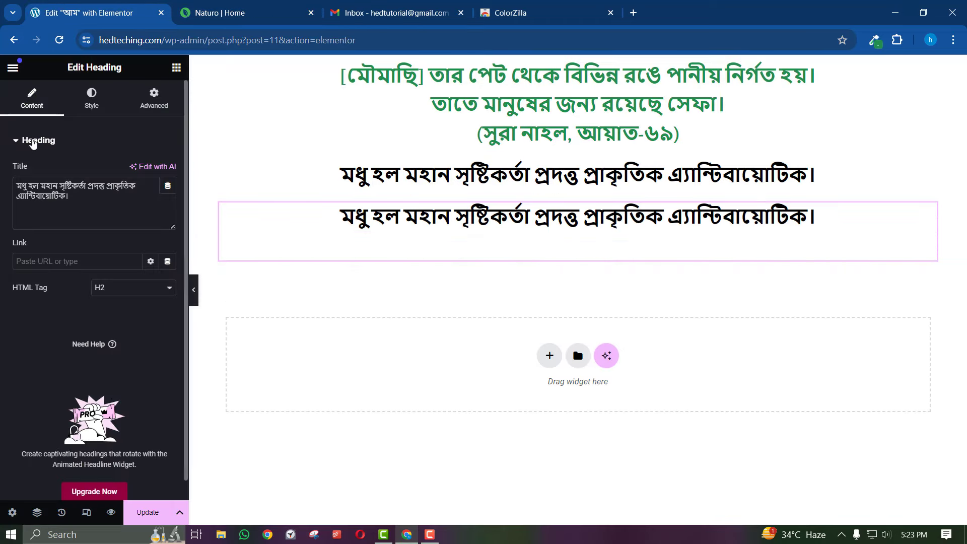
Replace the duplicate heading's title with the copied 'সুন্দরবনের চাষের মধু' text
click(87, 210)
key(Return)
key(ctrl+a)
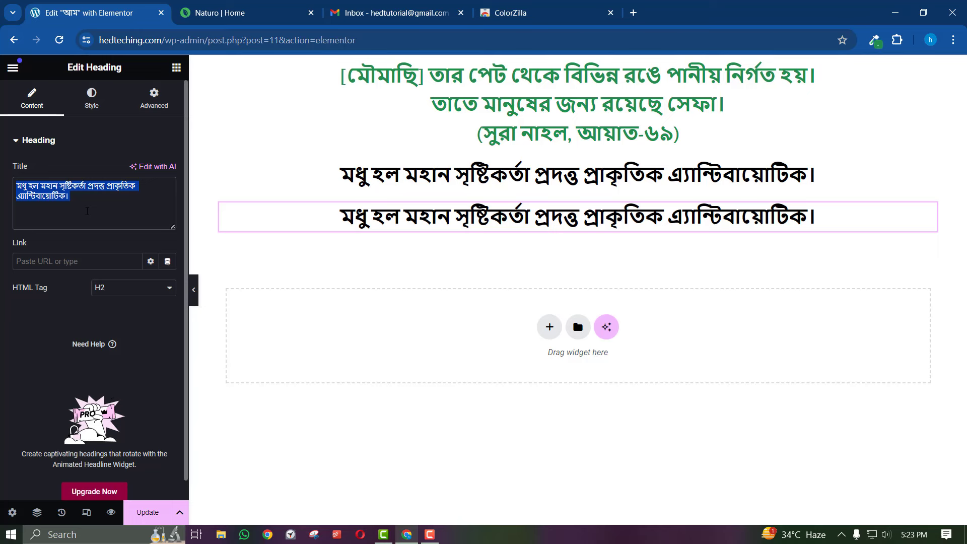
right_click(87, 211)
click(252, 306)
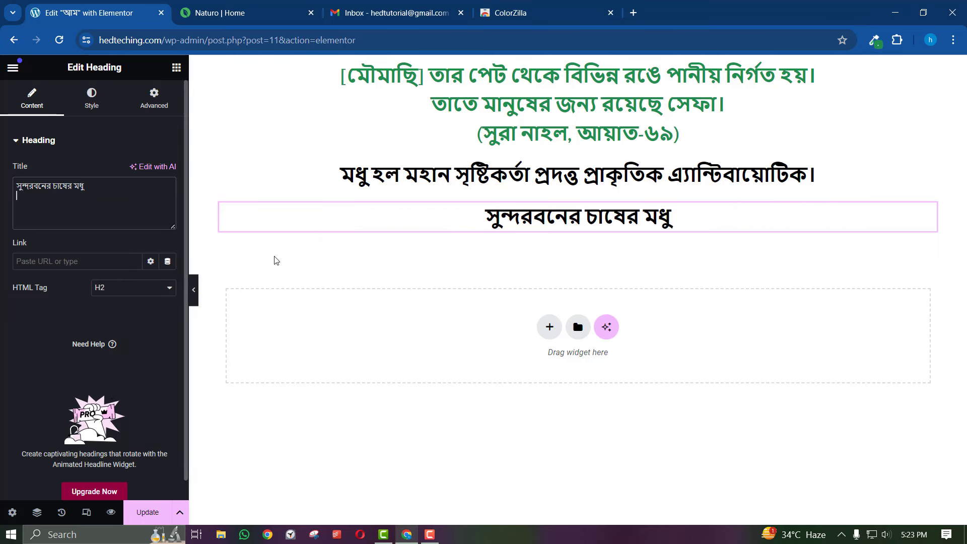
Colour the new heading red (#FF0000) and compare it with the reference page
click(102, 115)
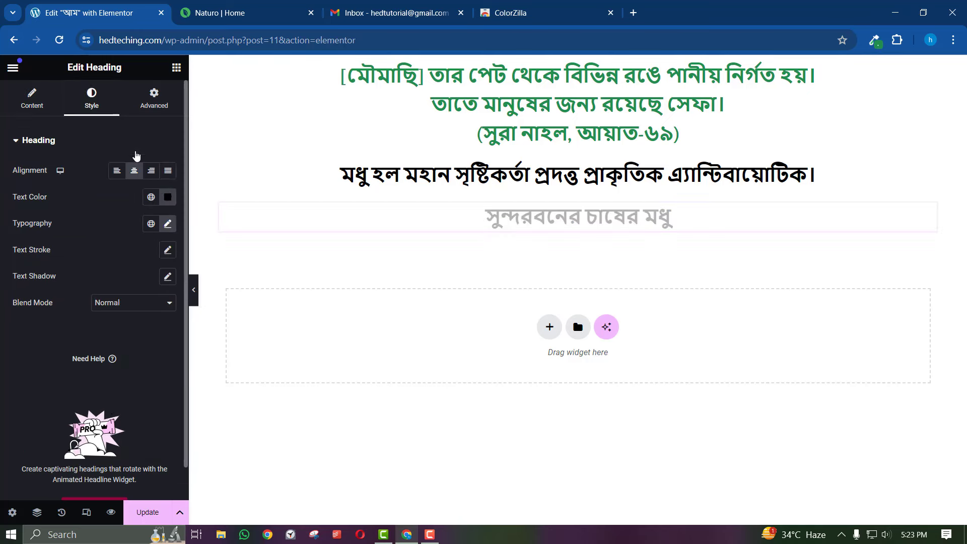
click(168, 197)
click(237, 251)
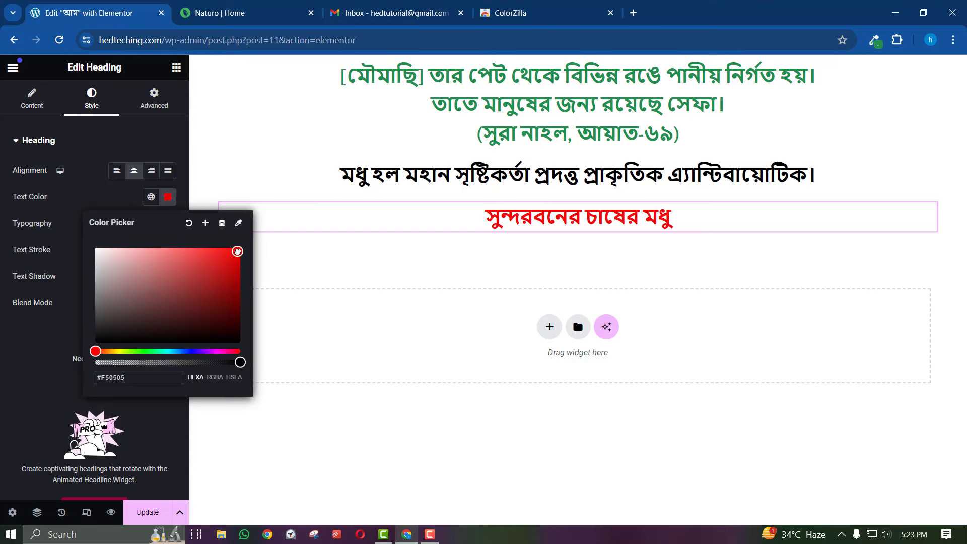
click(216, 13)
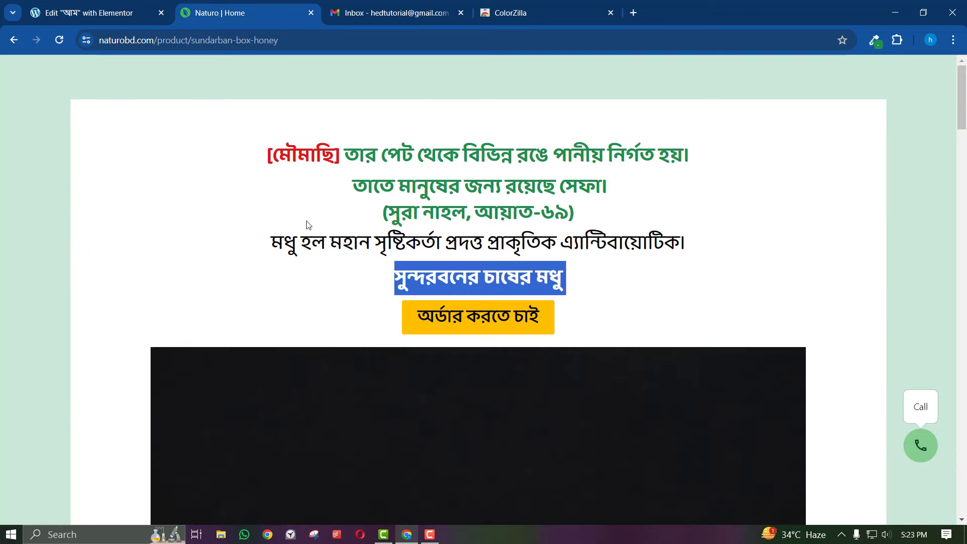
click(418, 299)
scroll(402, 271, down, 1)
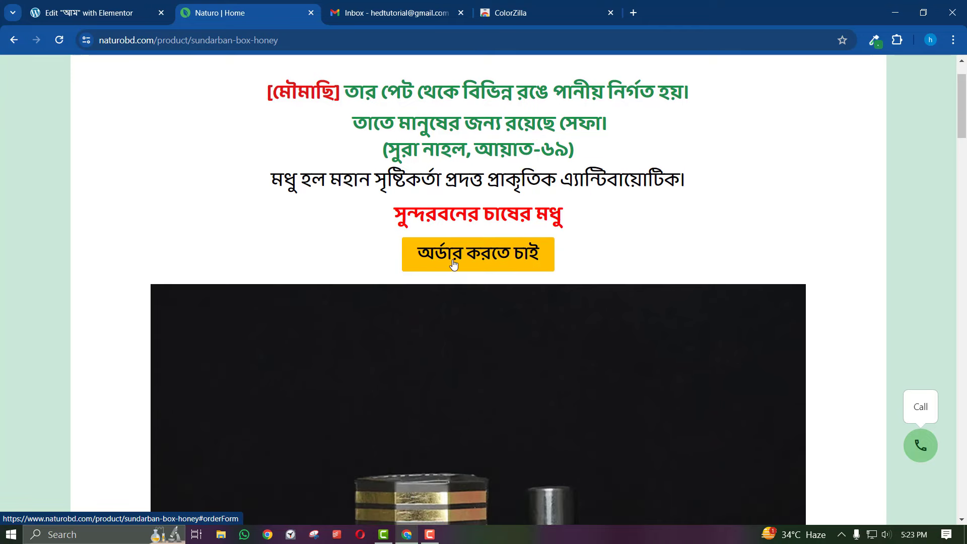
scroll(451, 264, up, 1)
click(100, 7)
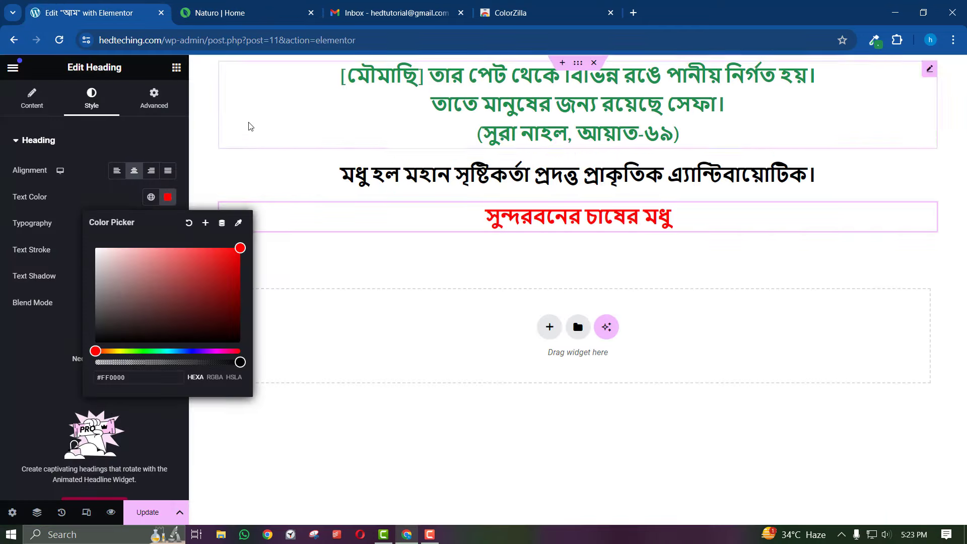
Drag a Button widget from the Basic widgets to just below the red heading
click(177, 68)
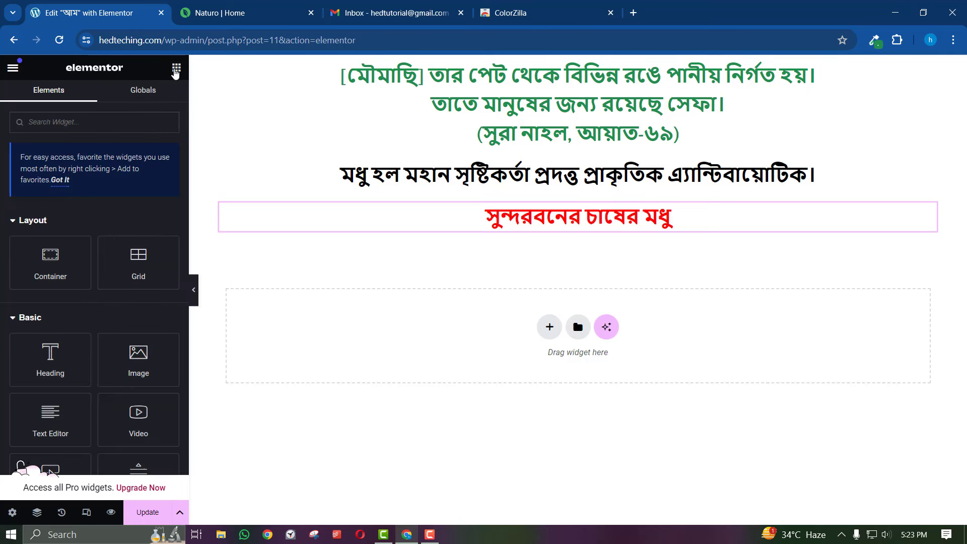
scroll(118, 226, down, 4)
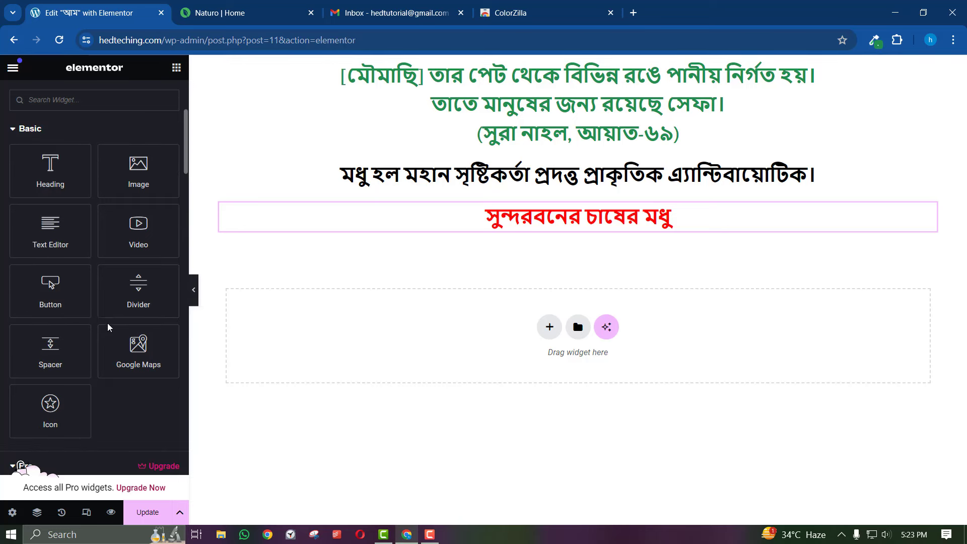
scroll(48, 308, up, 3)
scroll(50, 328, down, 2)
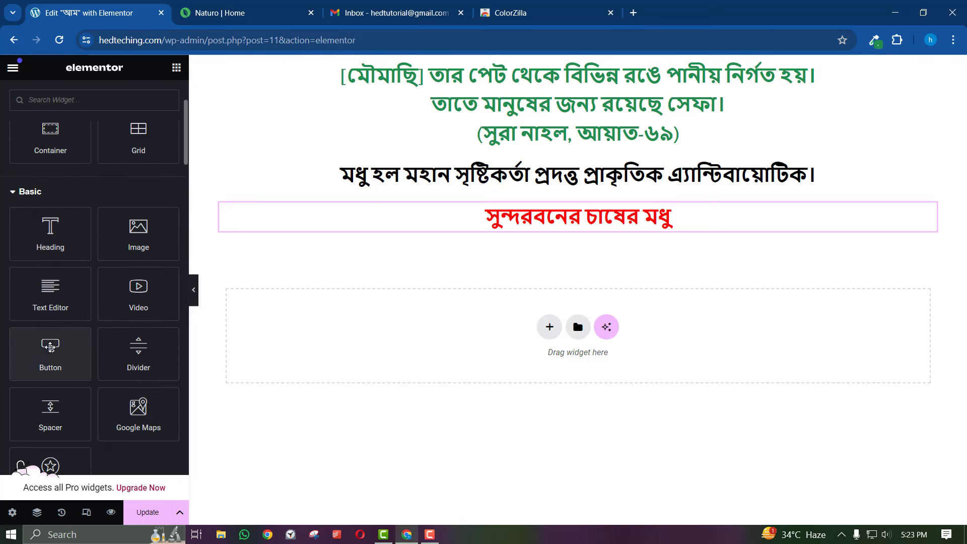
drag(45, 349, 553, 237)
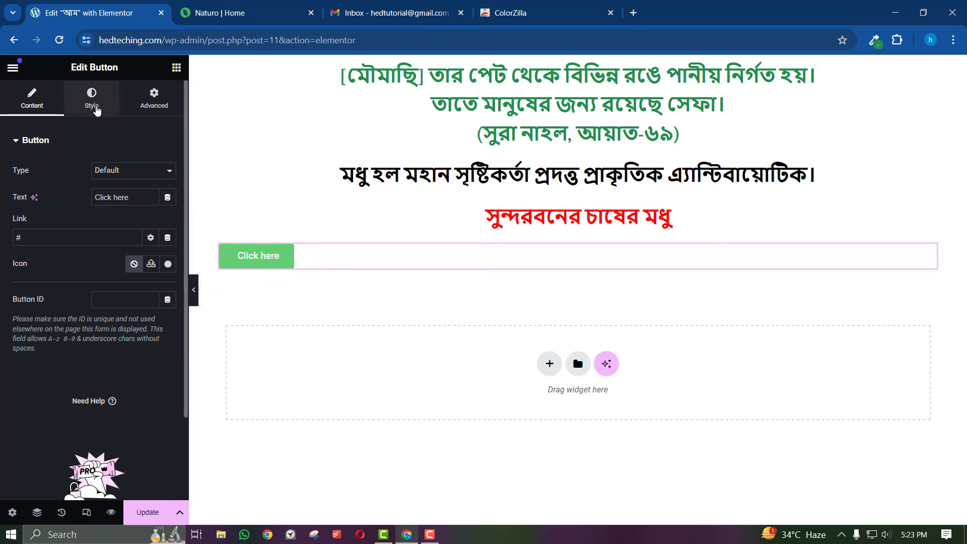
Centre-align the button and check it against the reference page
click(98, 110)
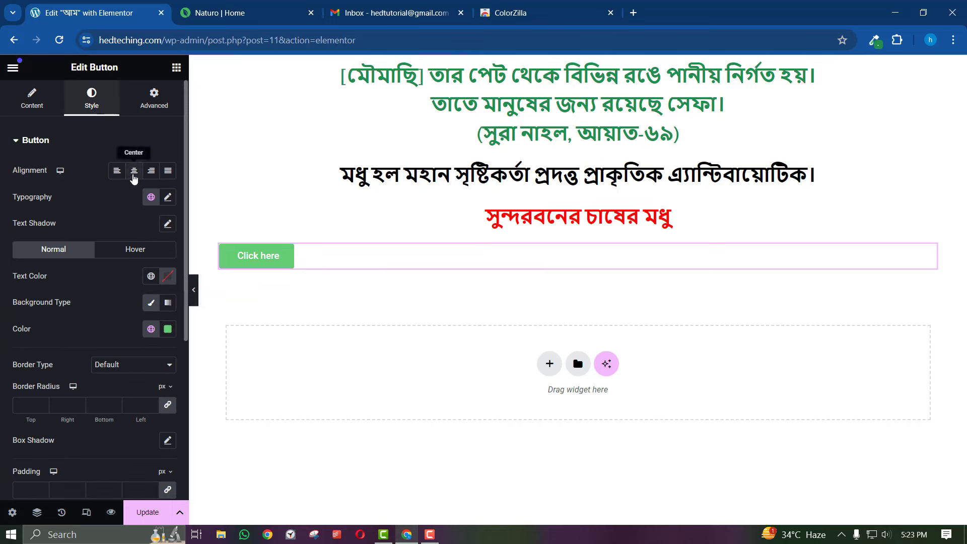
click(134, 172)
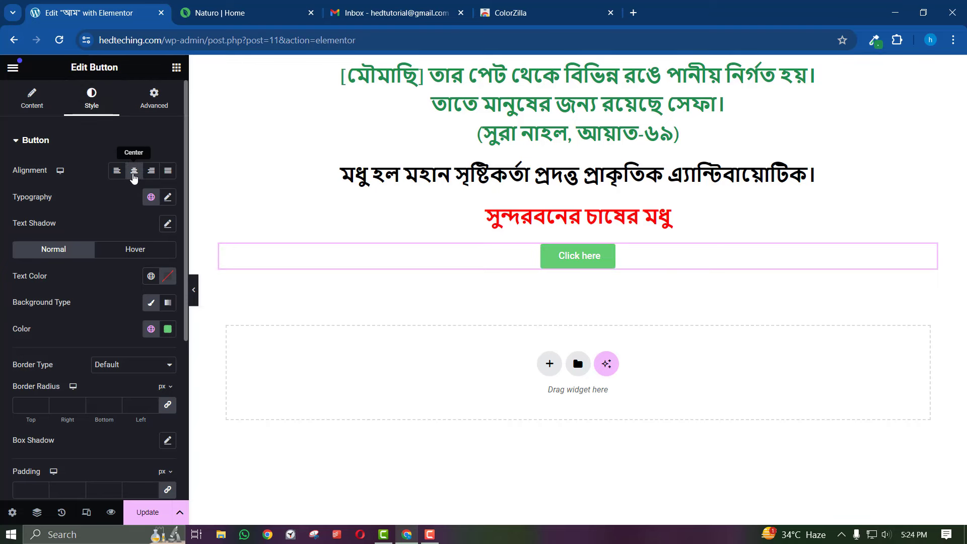
click(255, 8)
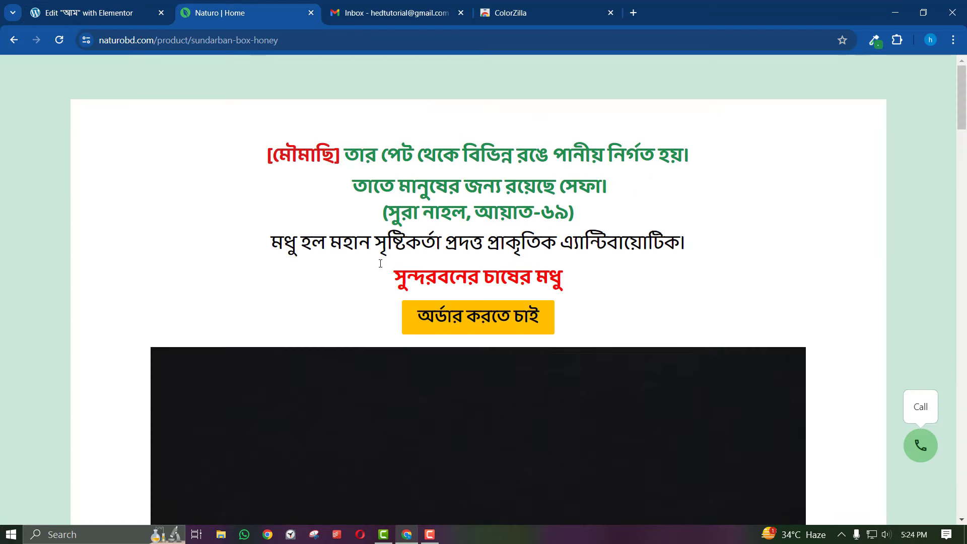
click(143, 9)
Start replacing the 'Click here' label with Bengali 'অর্ডার করতে চাই' using Avro phonetic typing
click(30, 106)
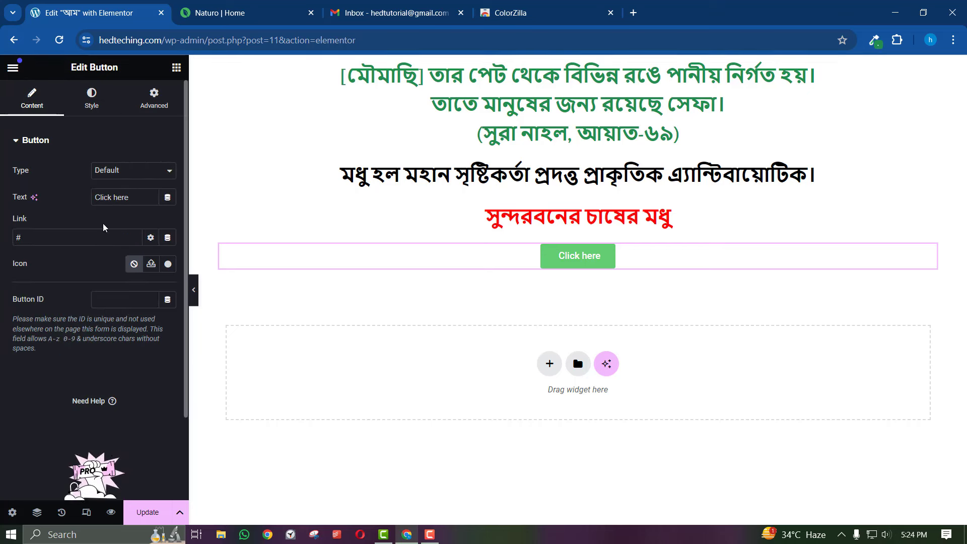
click(37, 108)
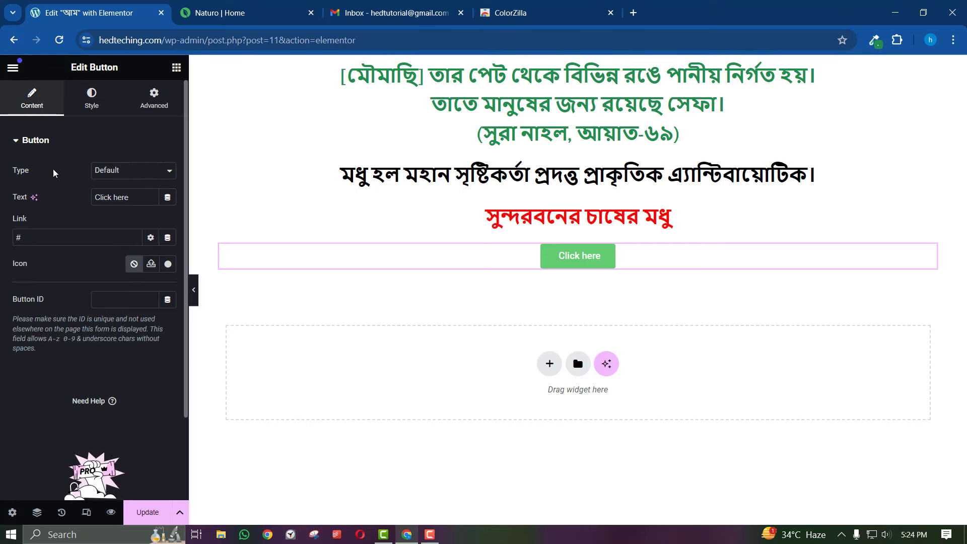
triple_click(97, 198)
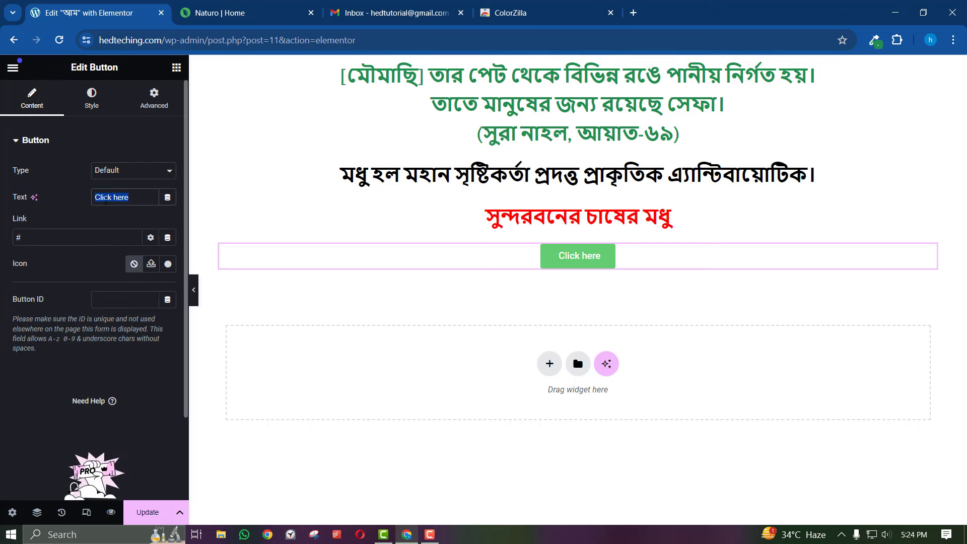
key(BackSpace)
text(or)
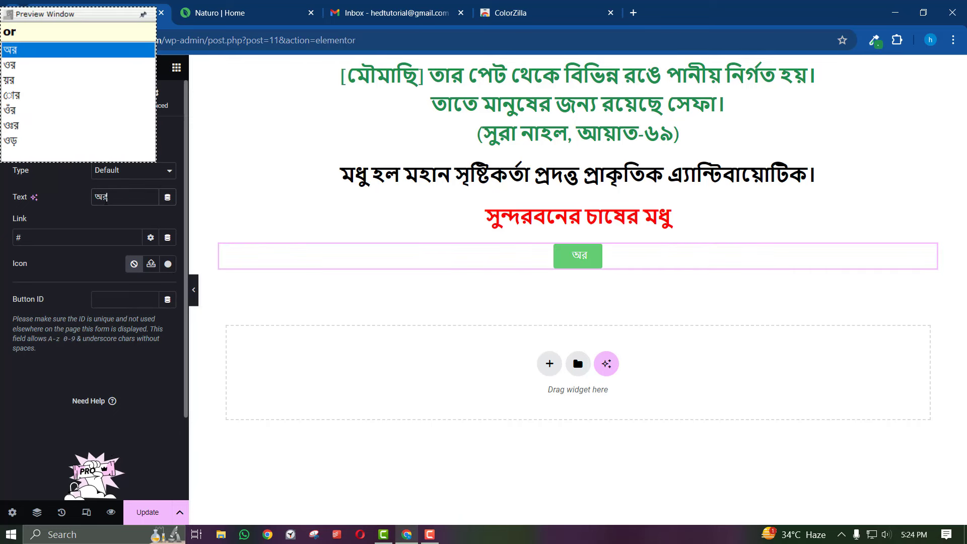
text(rDar korte cai)
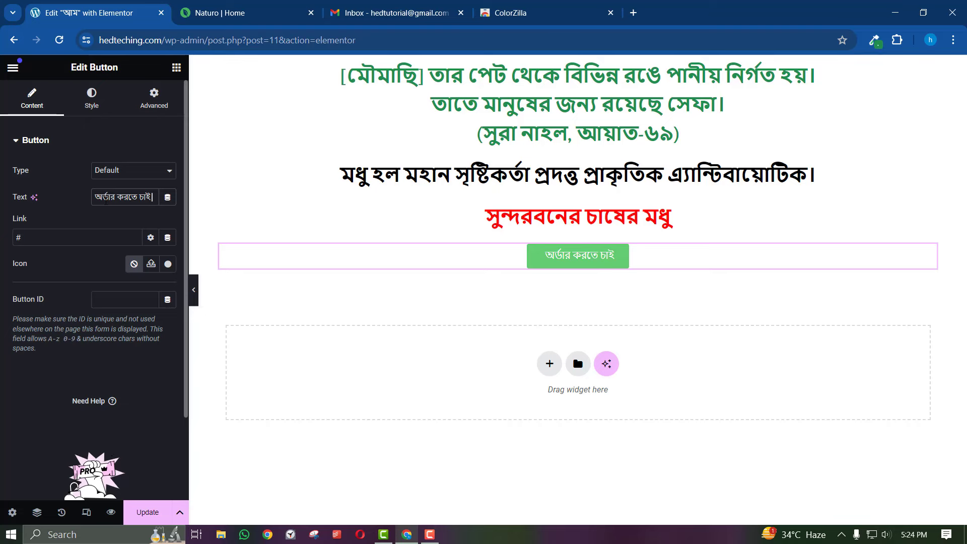
Sample the reference order button's yellow with ColorZilla and copy its hex ffc100
click(76, 96)
click(284, 6)
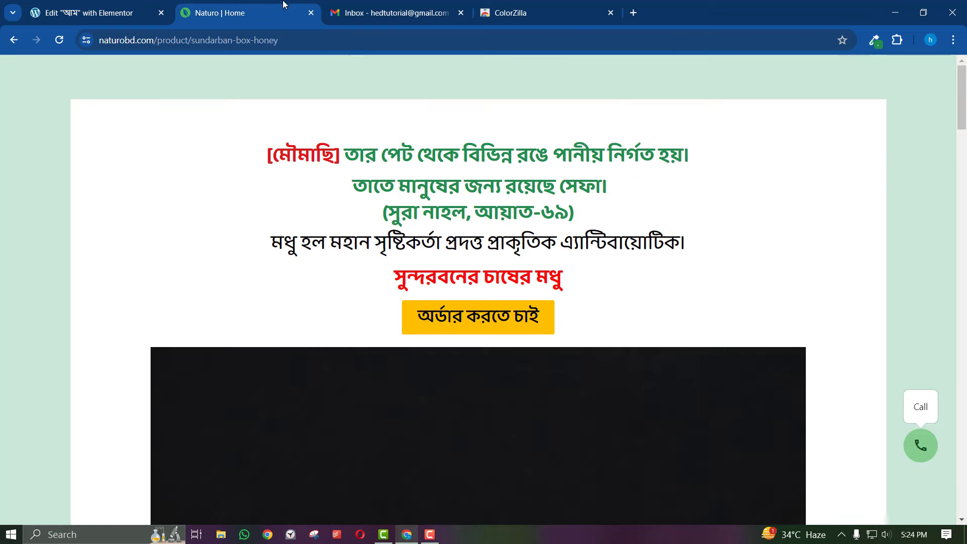
click(876, 40)
click(433, 345)
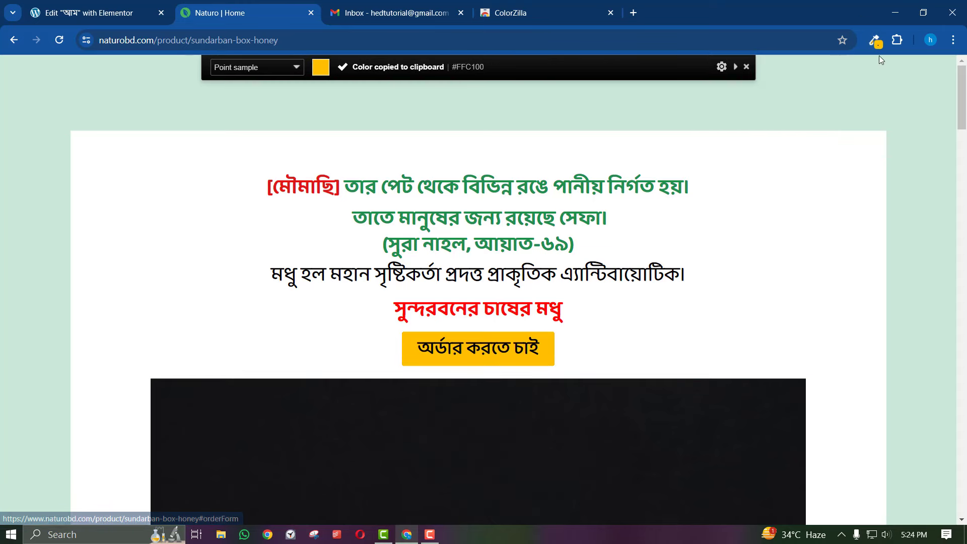
click(875, 40)
click(801, 102)
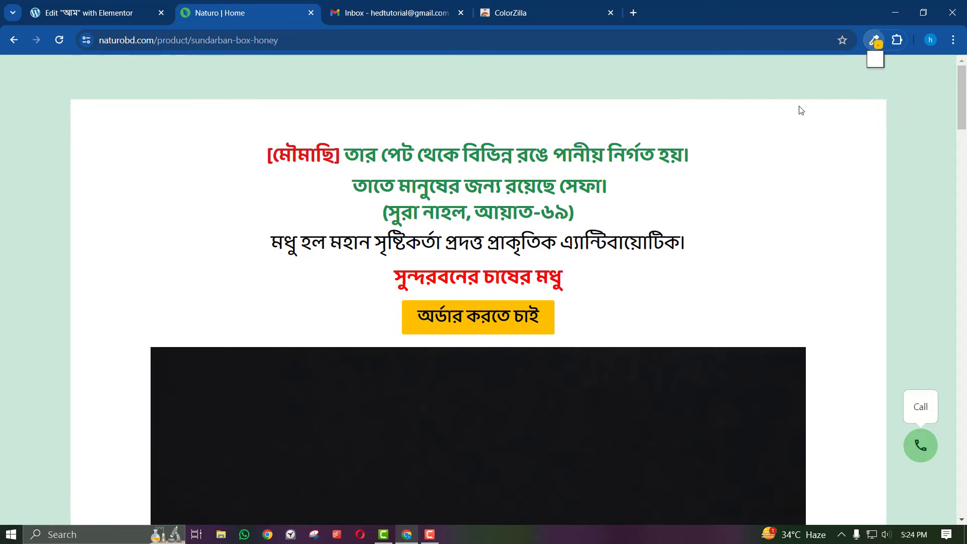
right_click(765, 227)
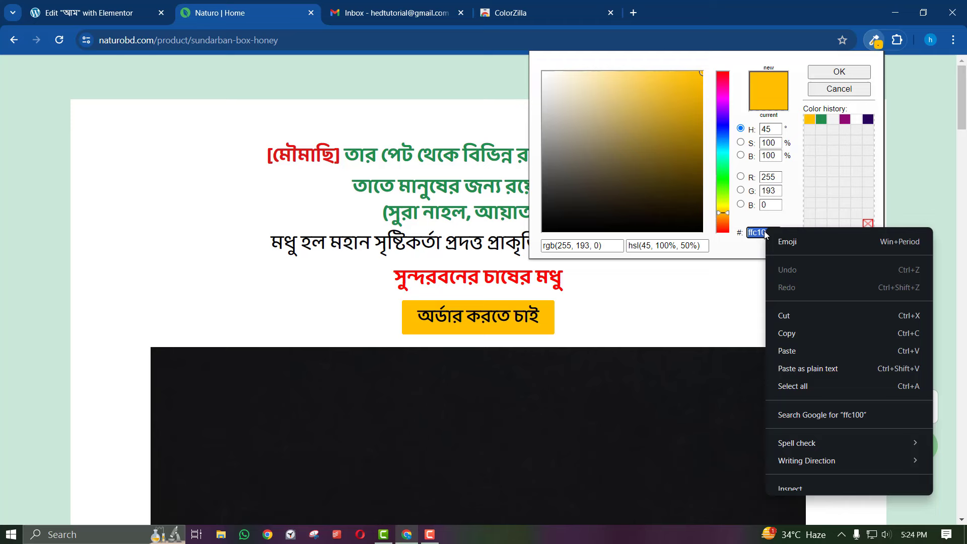
click(787, 330)
Paste ffc100 as the button's background colour and compare with the reference page
click(168, 4)
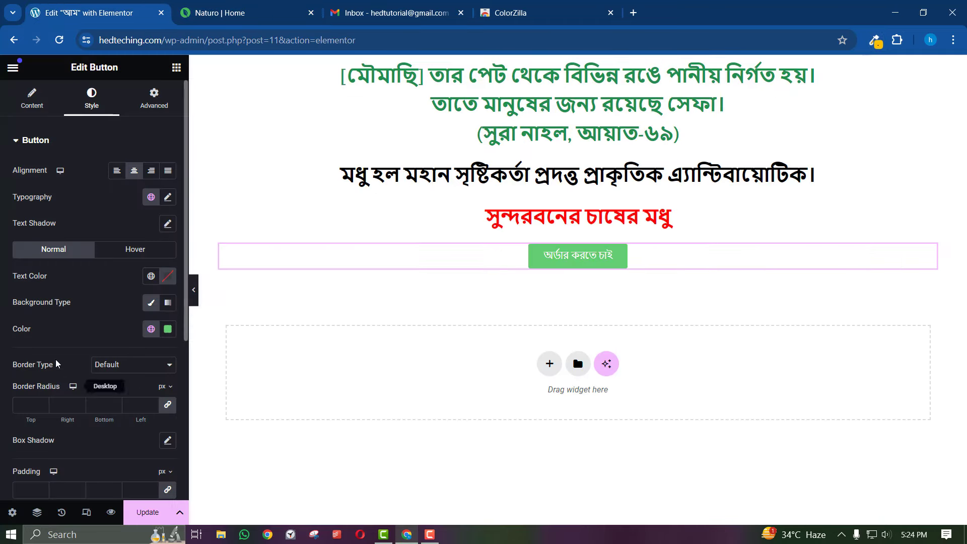
click(167, 329)
right_click(133, 296)
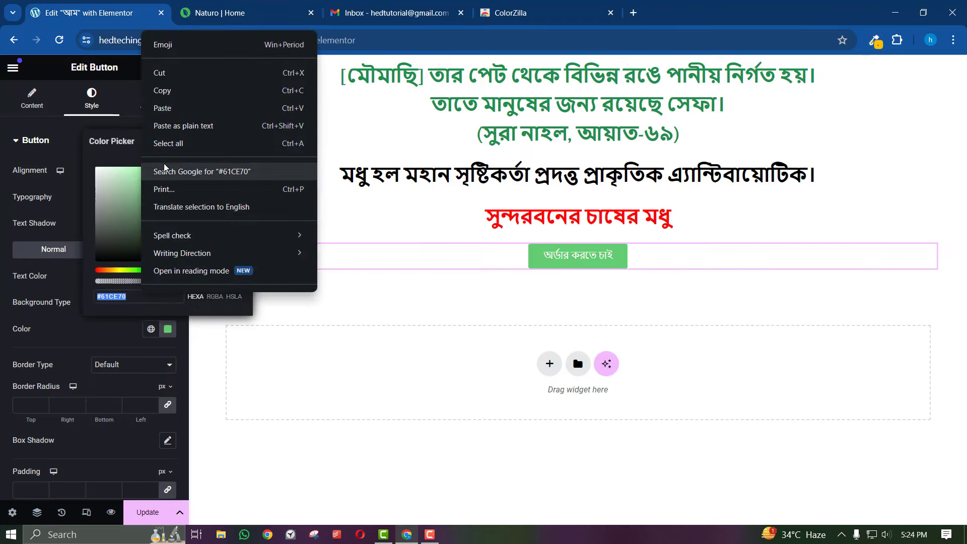
click(161, 102)
click(67, 324)
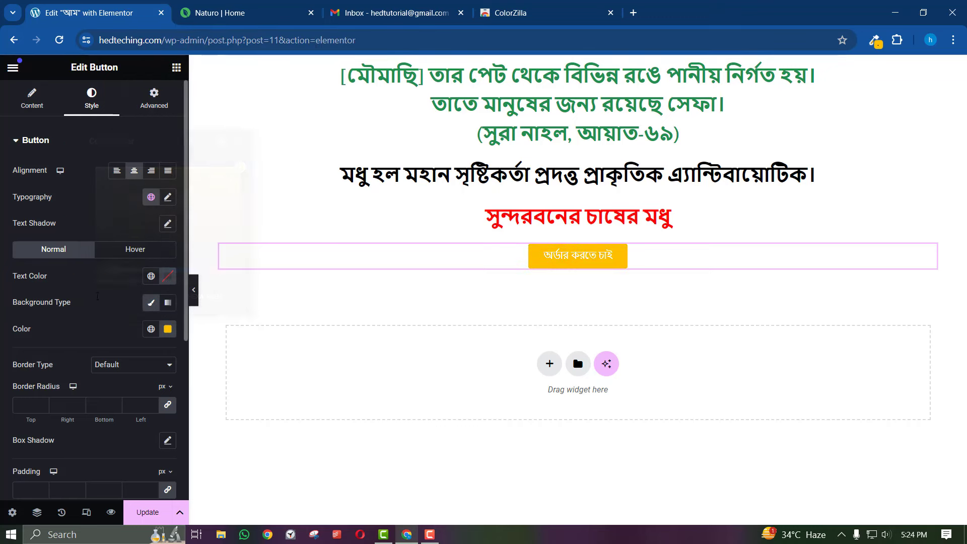
click(215, 5)
click(111, 4)
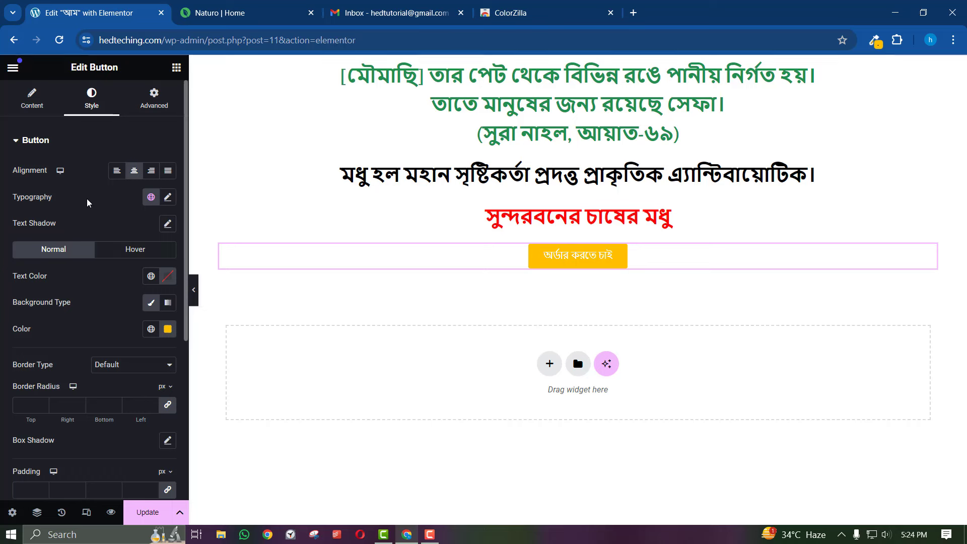
Make the button label black and bold with 700 font weight
click(168, 276)
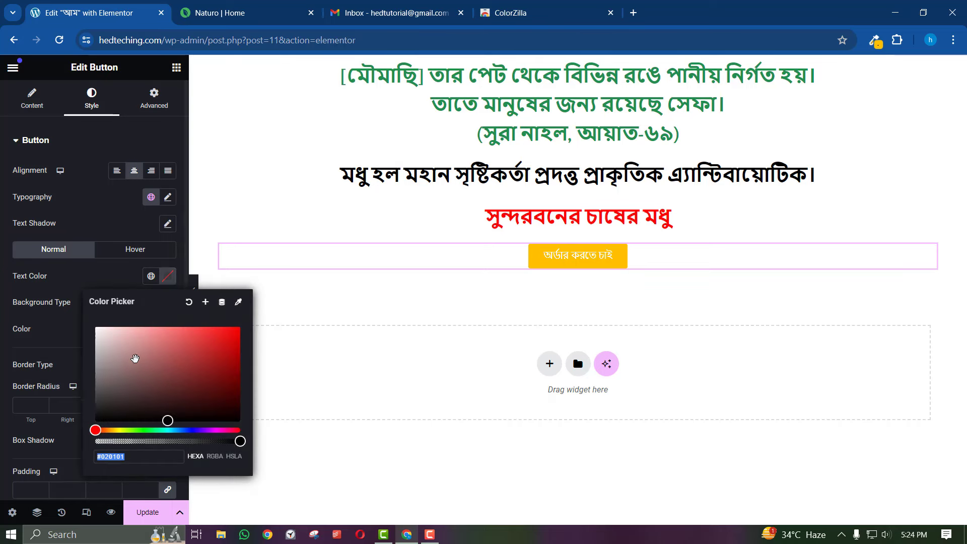
drag(135, 358, 1, 434)
click(1, 434)
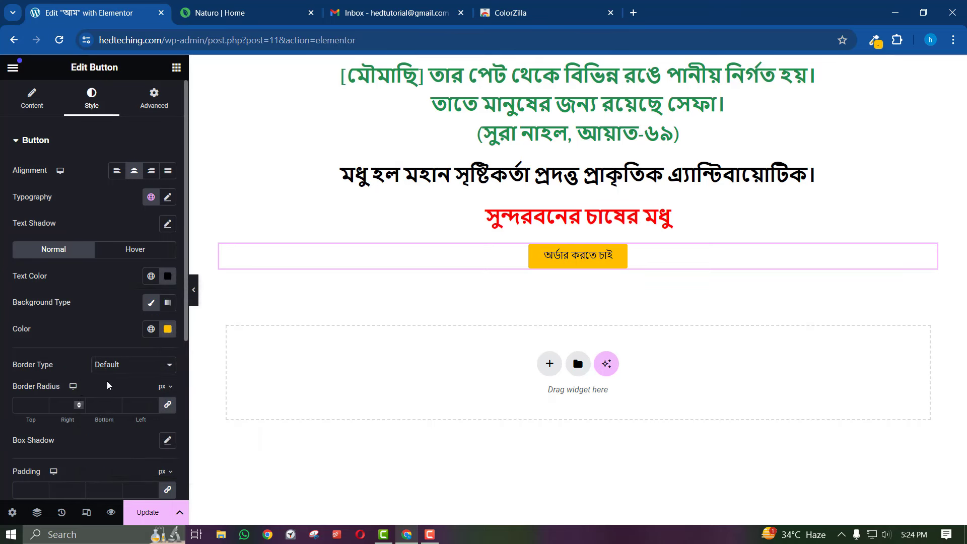
click(167, 197)
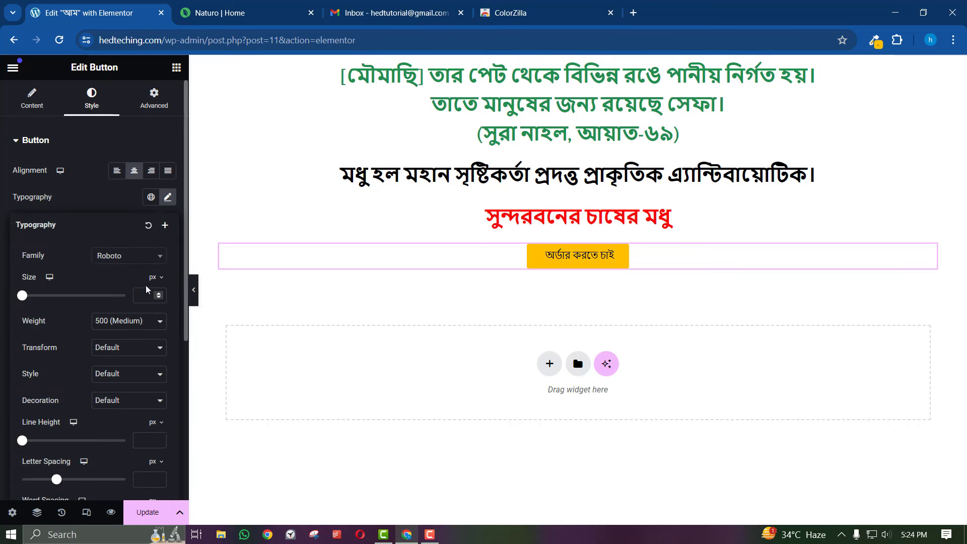
click(130, 321)
click(122, 397)
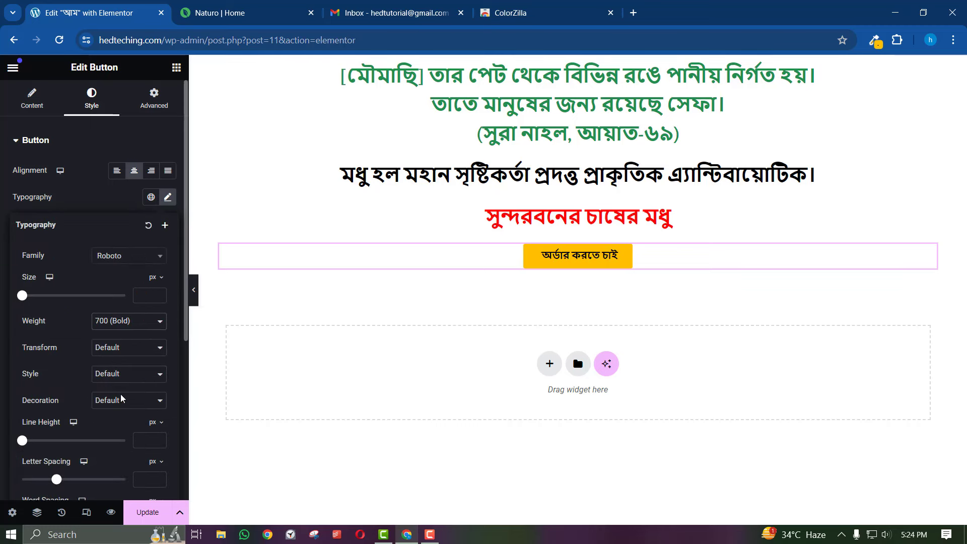
click(221, 12)
click(89, 13)
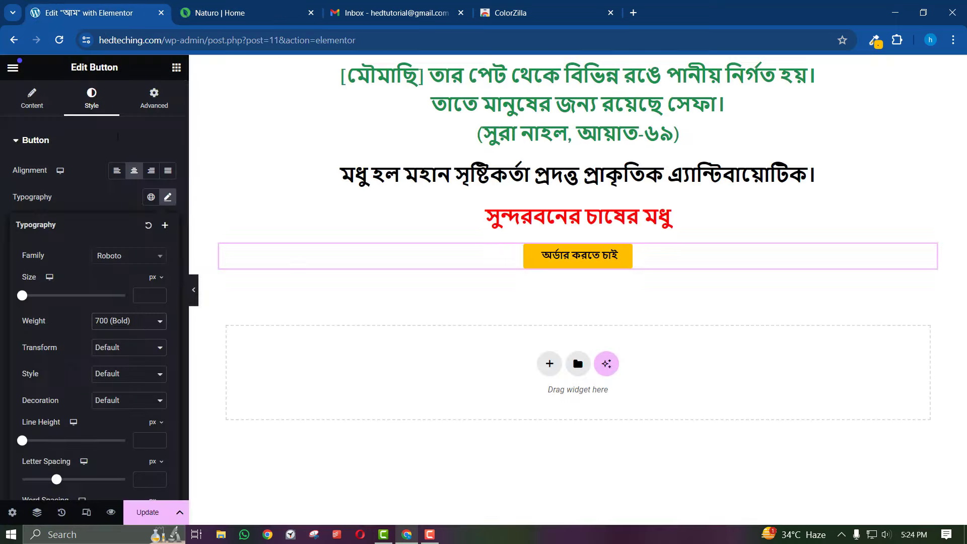
click(94, 212)
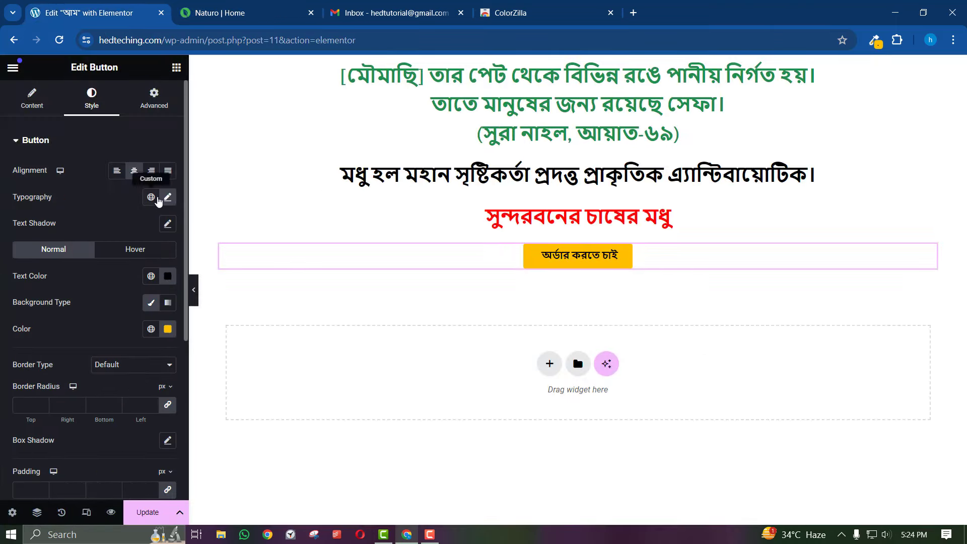
Raise the button label's font size step by step to 22 px, checking the reference
click(168, 197)
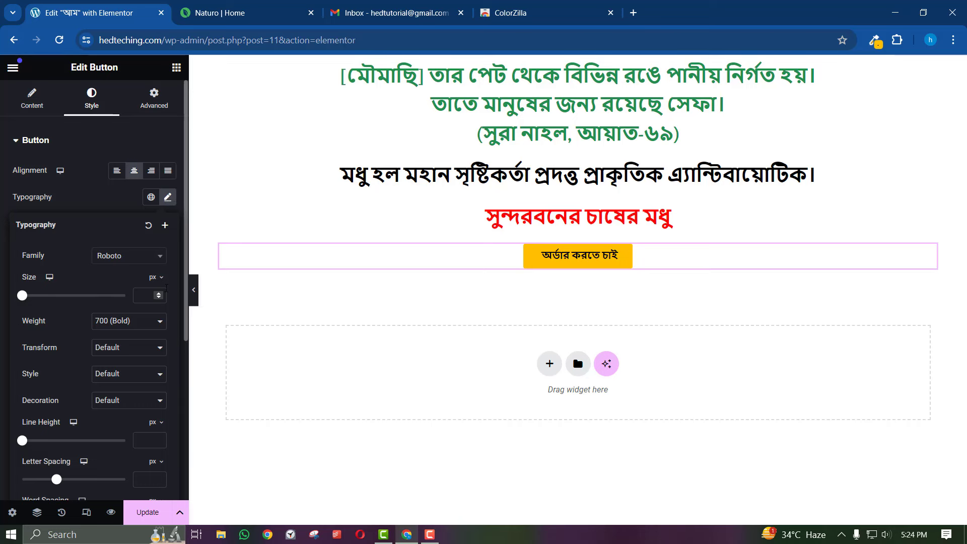
click(159, 295)
drag(160, 295, 159, 295)
click(159, 296)
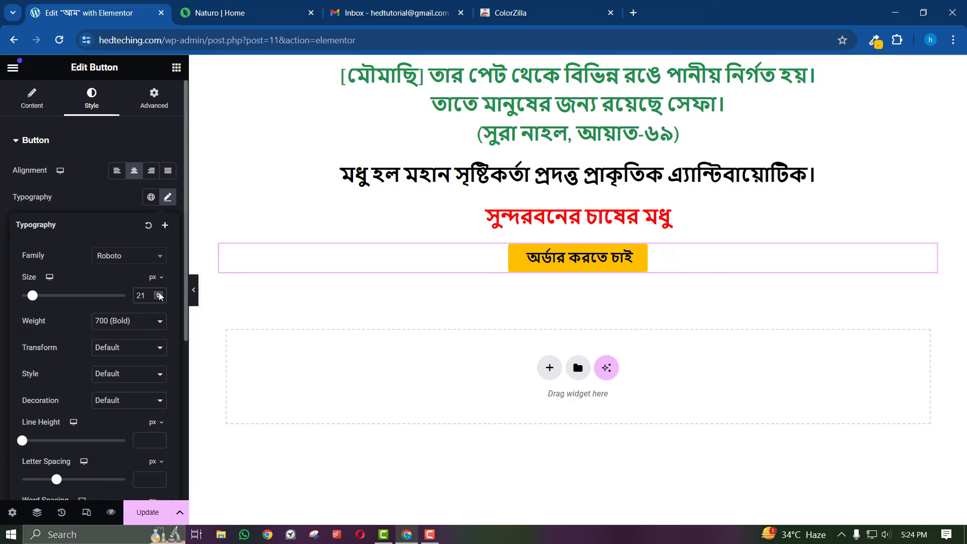
click(212, 10)
click(86, 6)
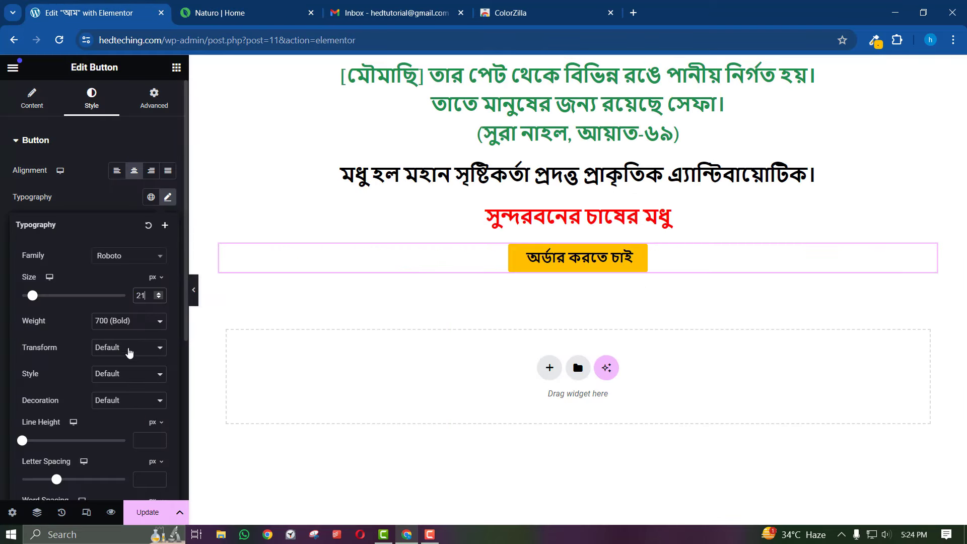
click(159, 294)
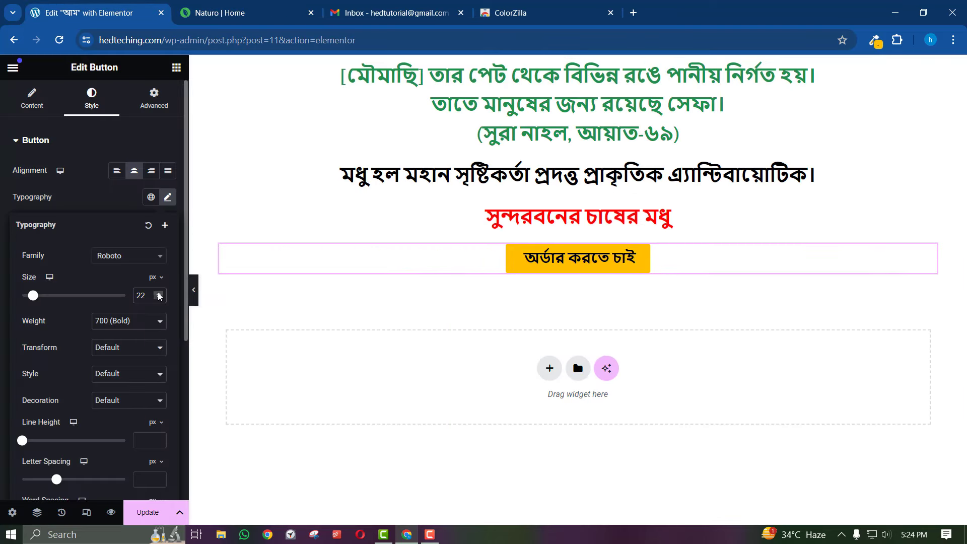
click(159, 294)
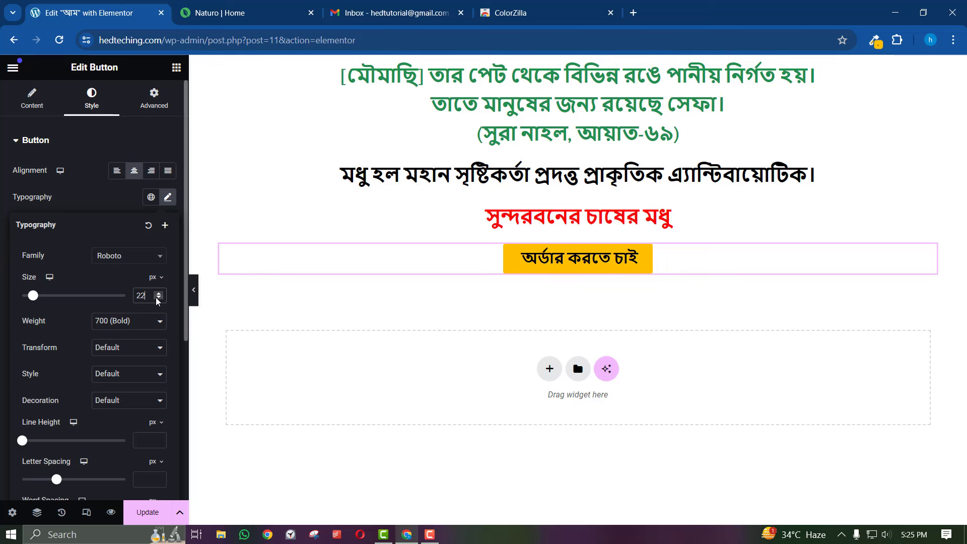
click(97, 144)
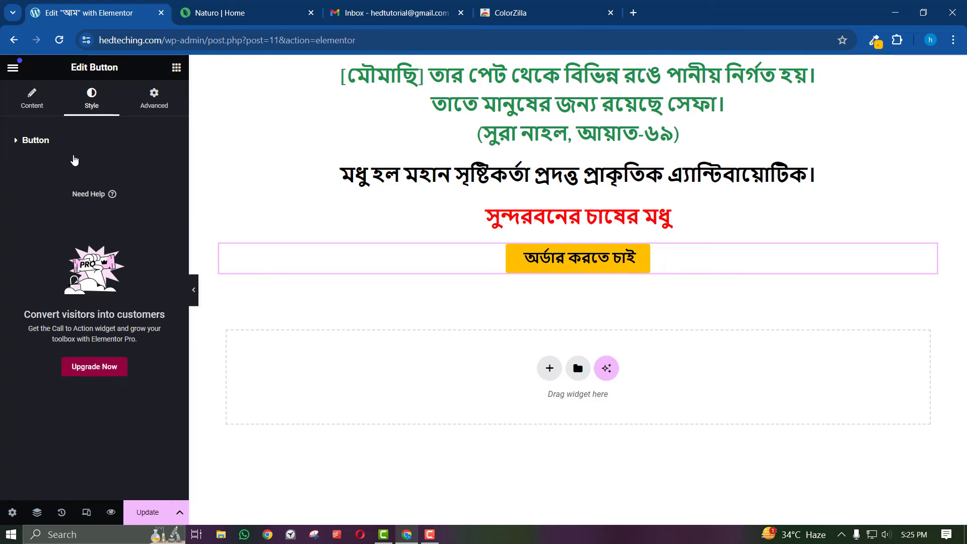
click(80, 143)
click(80, 142)
click(80, 142)
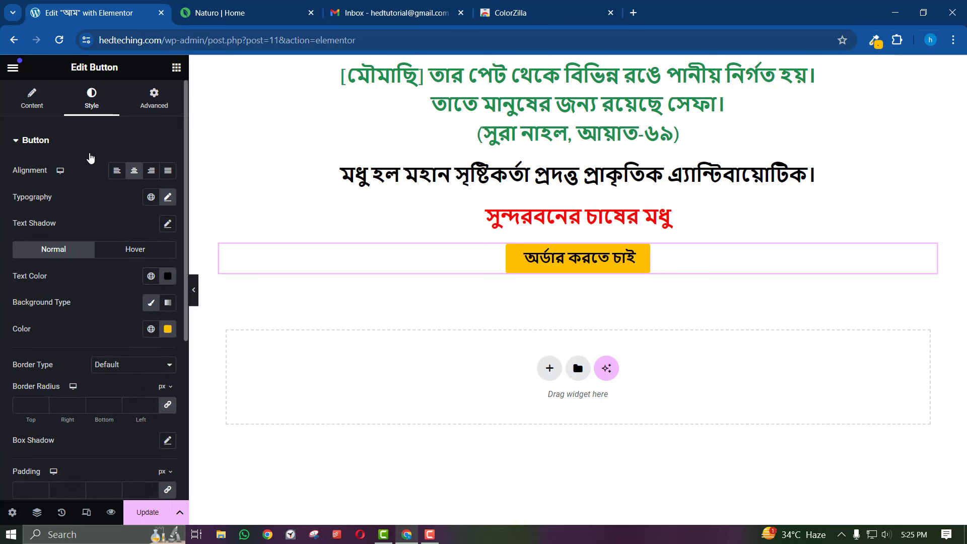
click(168, 329)
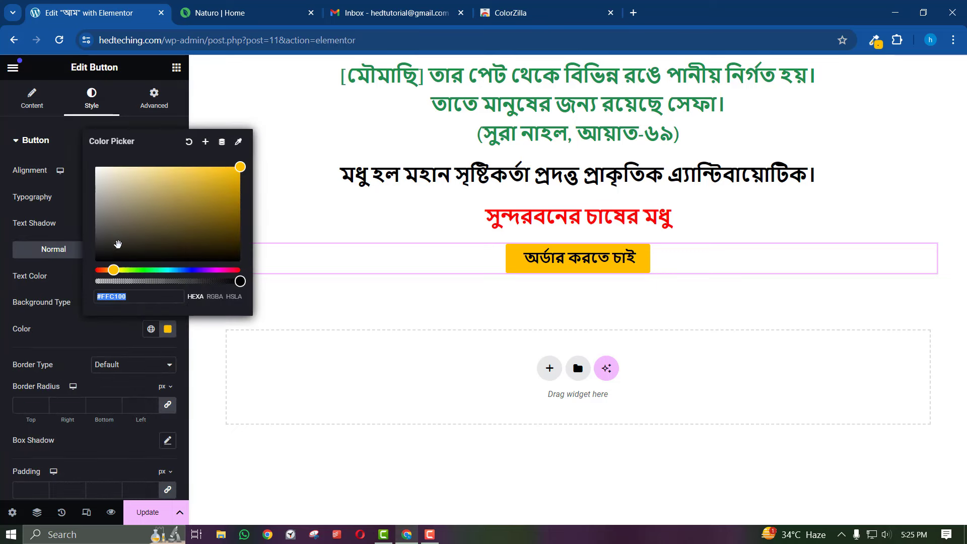
mouse_move(105, 270)
mouse_down()
mouse_move(93, 278)
mouse_move(122, 270)
mouse_up()
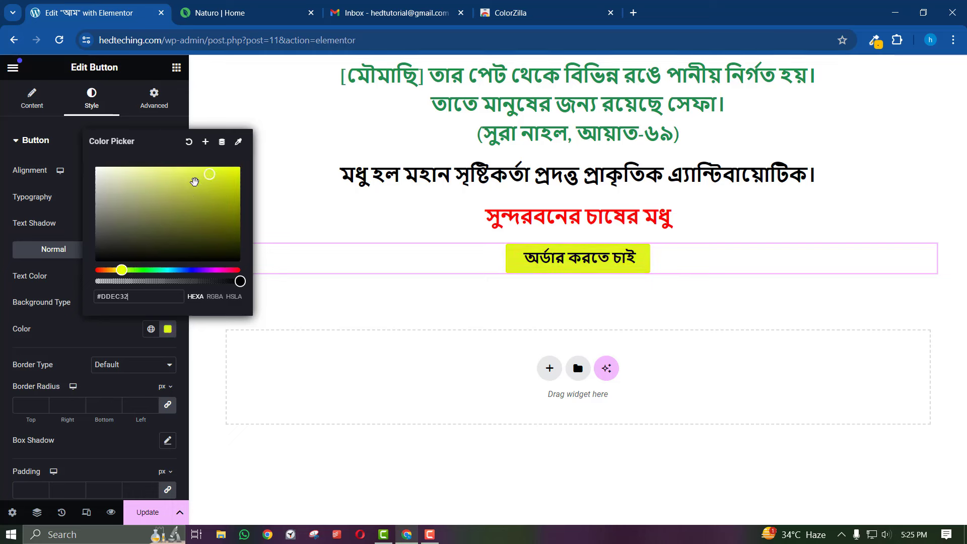
click(143, 270)
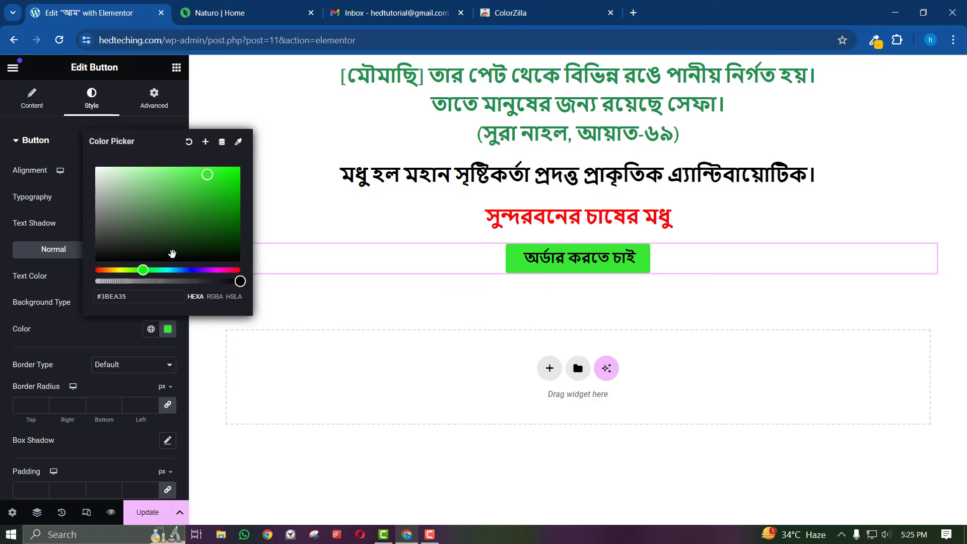
drag(192, 270, 169, 271)
drag(189, 174, 166, 164)
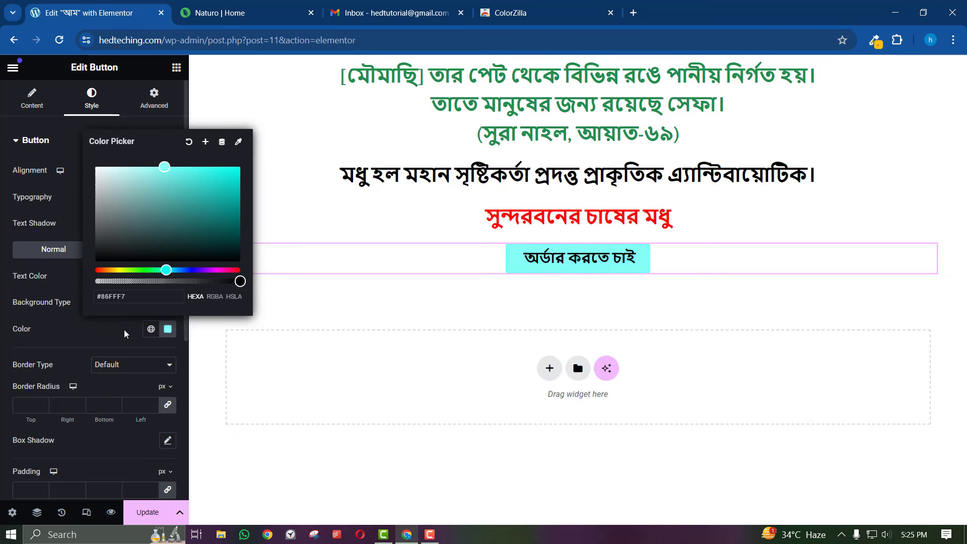
click(195, 286)
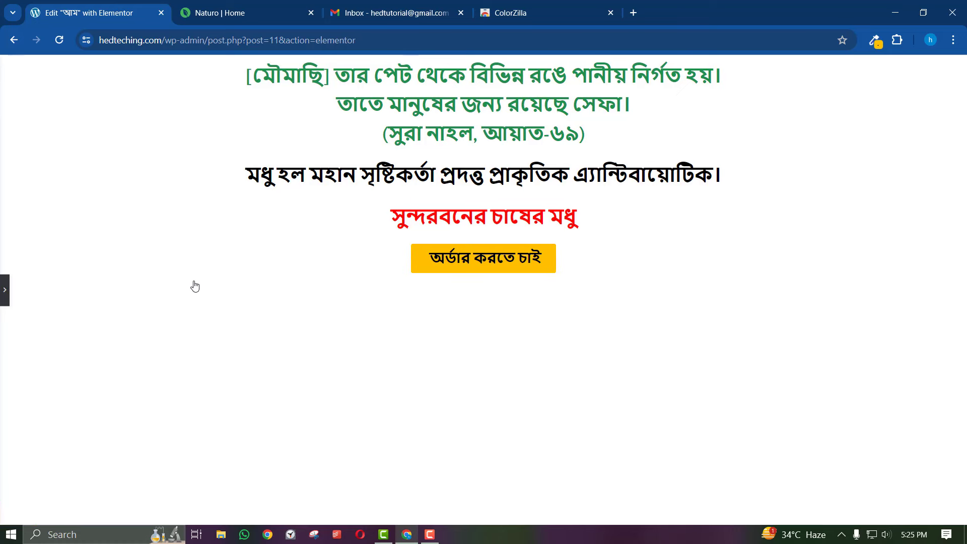
click(4, 291)
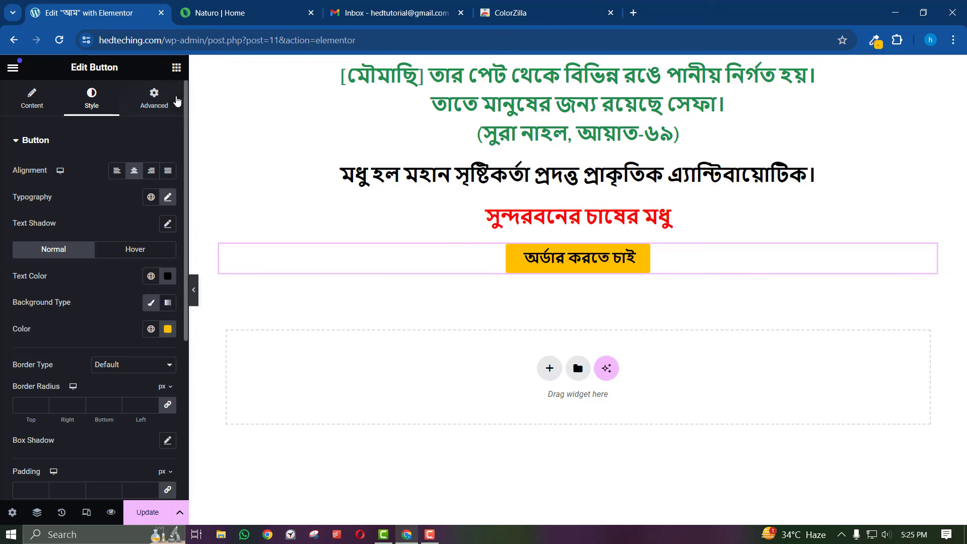
Place an Image widget below the order button, removing a stray Flexbox container
click(176, 67)
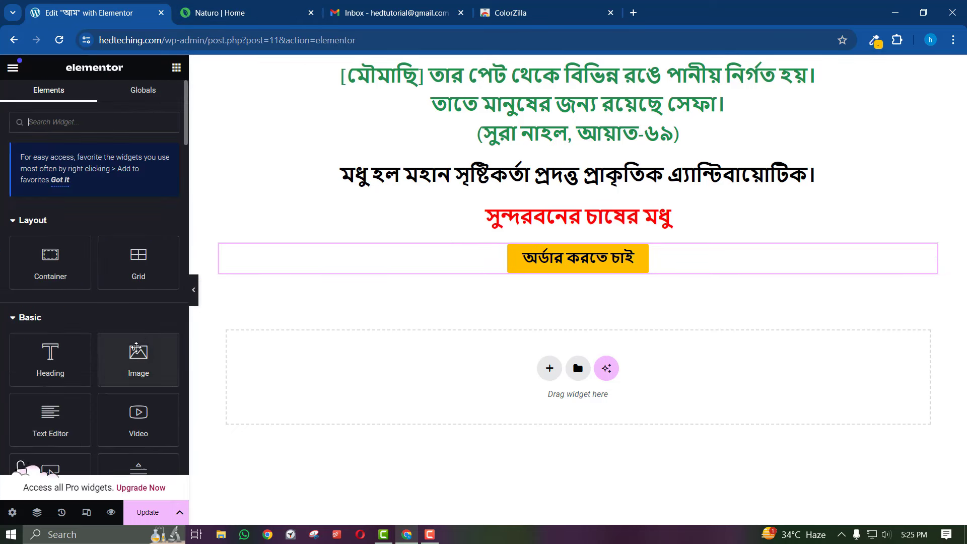
drag(136, 347, 240, 325)
click(550, 369)
click(533, 419)
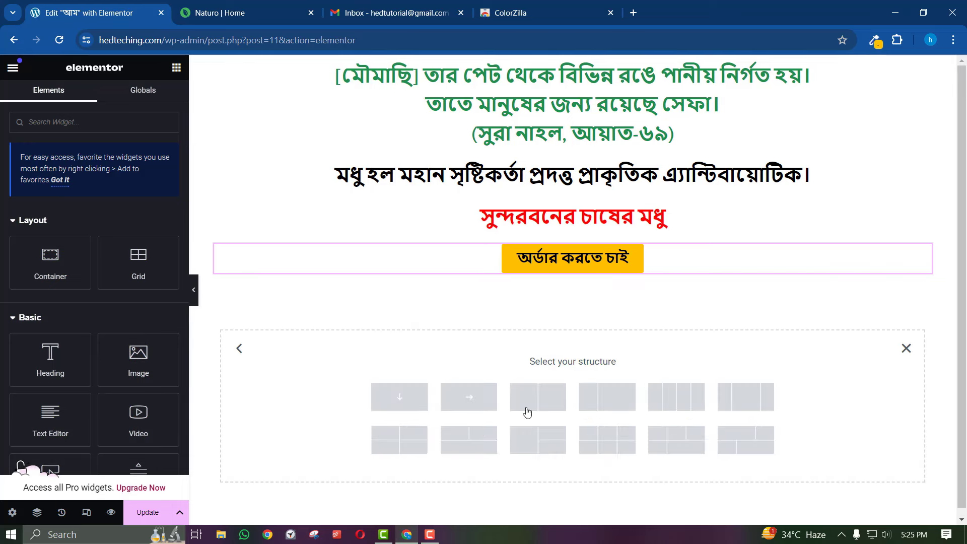
click(380, 397)
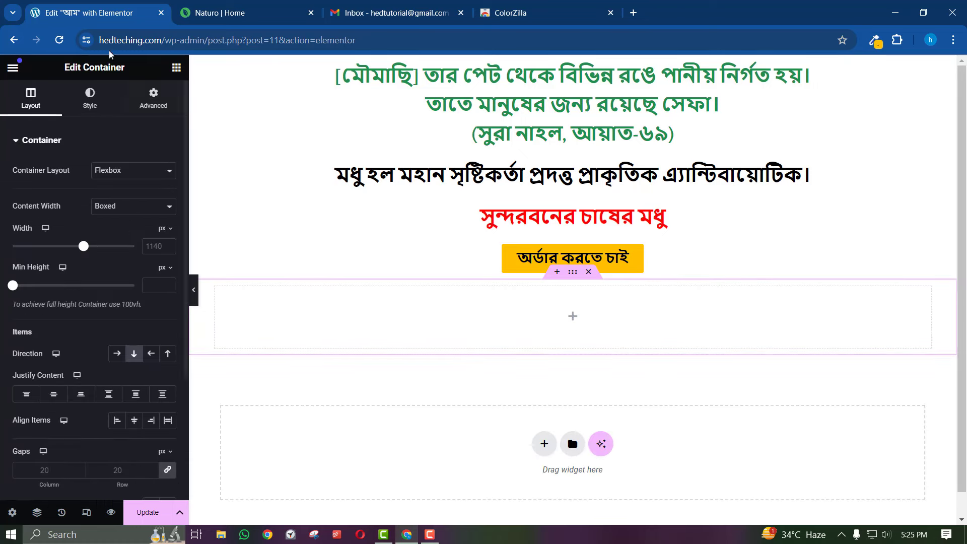
click(176, 67)
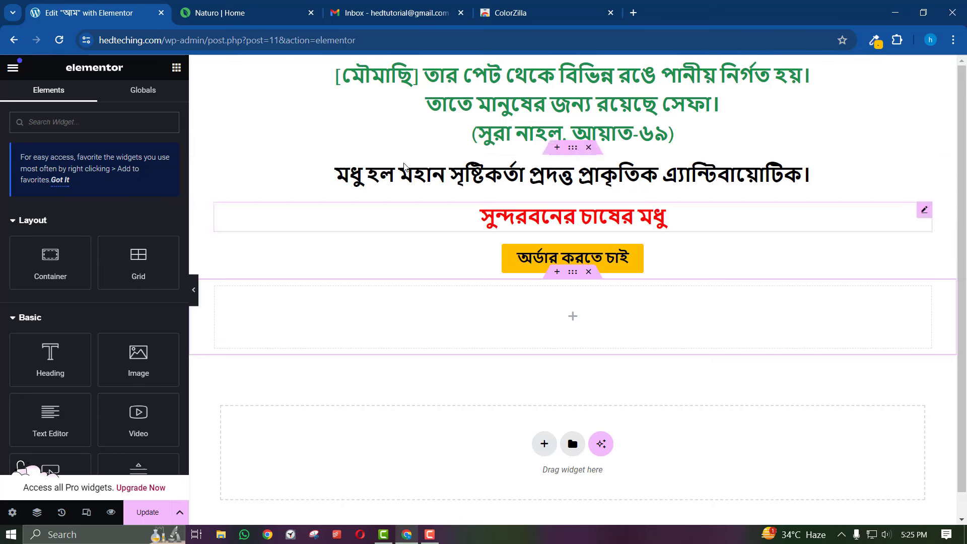
click(589, 272)
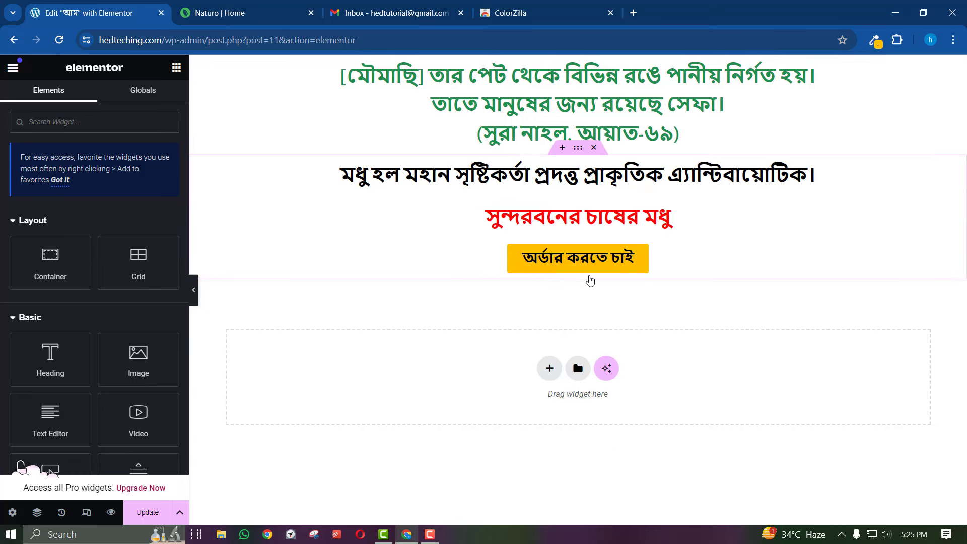
drag(142, 365, 573, 270)
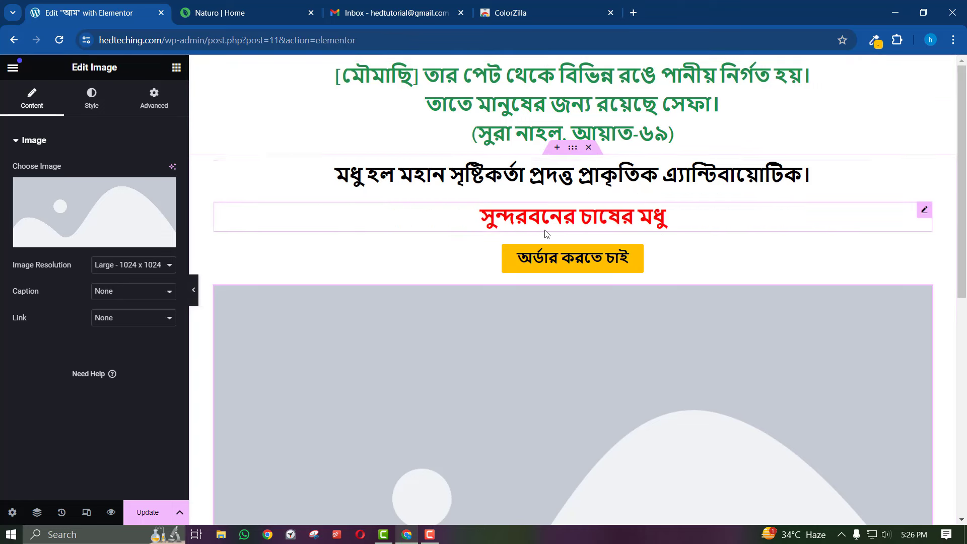
Select the red subheading and clear its old honey title text
click(573, 222)
click(32, 112)
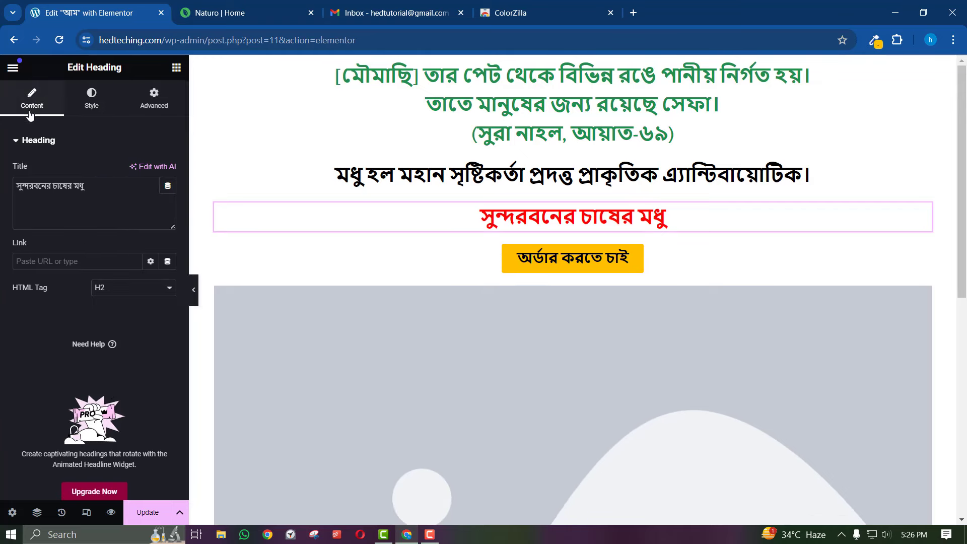
key(ctrl+a)
text(r)
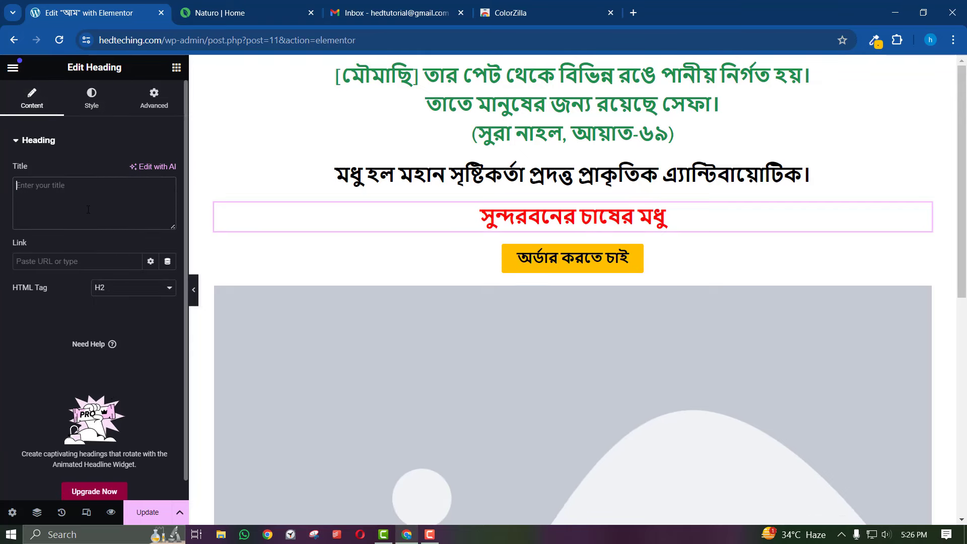
key(BackSpace)
Type the Bangla title 'রাজশাহীর আসল আম', correcting typos along the way
key(F12)
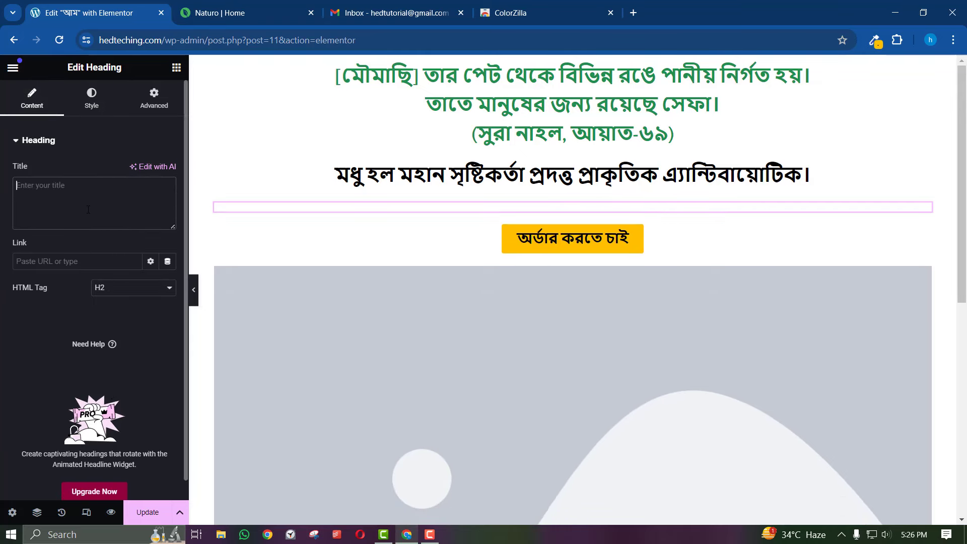
text(রাজশায়)
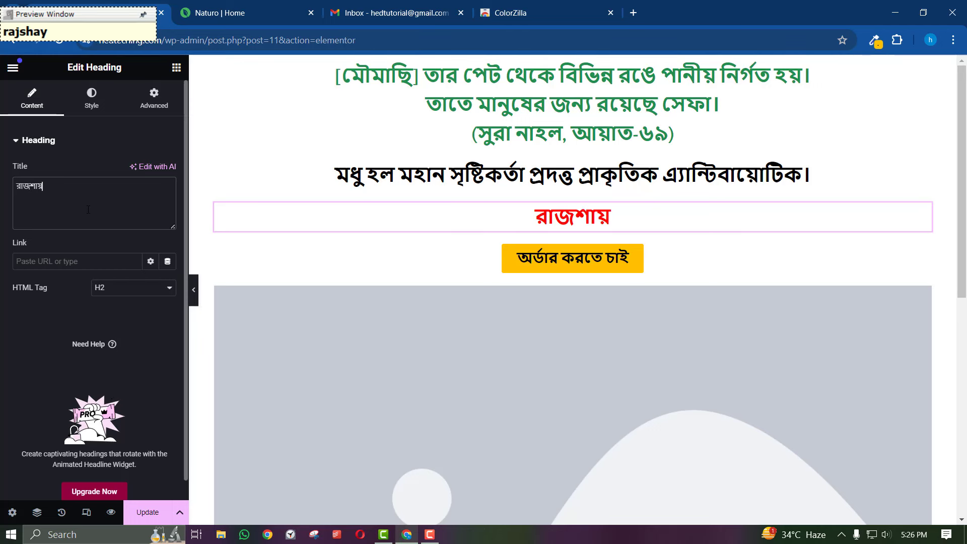
key(BackSpace)
text(য়ী)
key(BackSpace)
key(BackSpace)
text(হ)
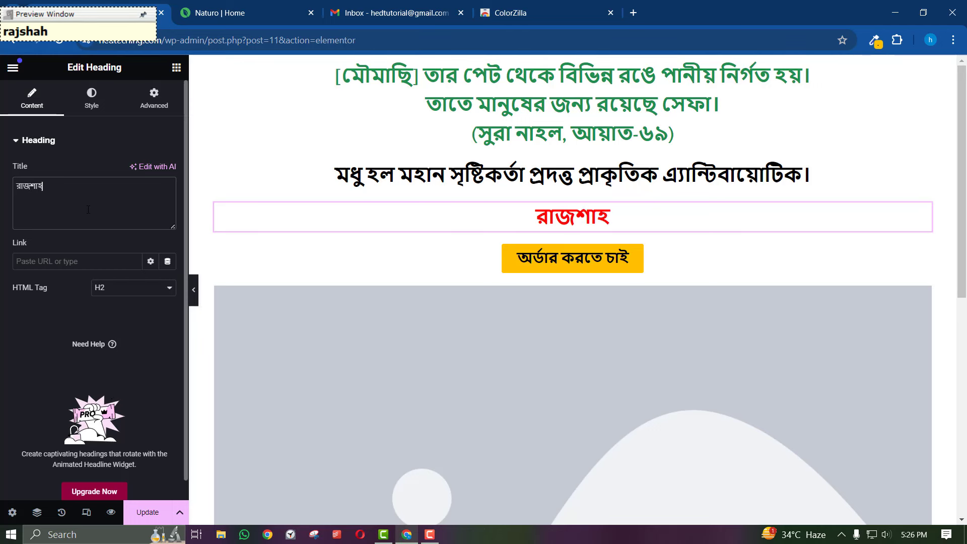
text(ি)
key(BackSpace)
text(ীর )
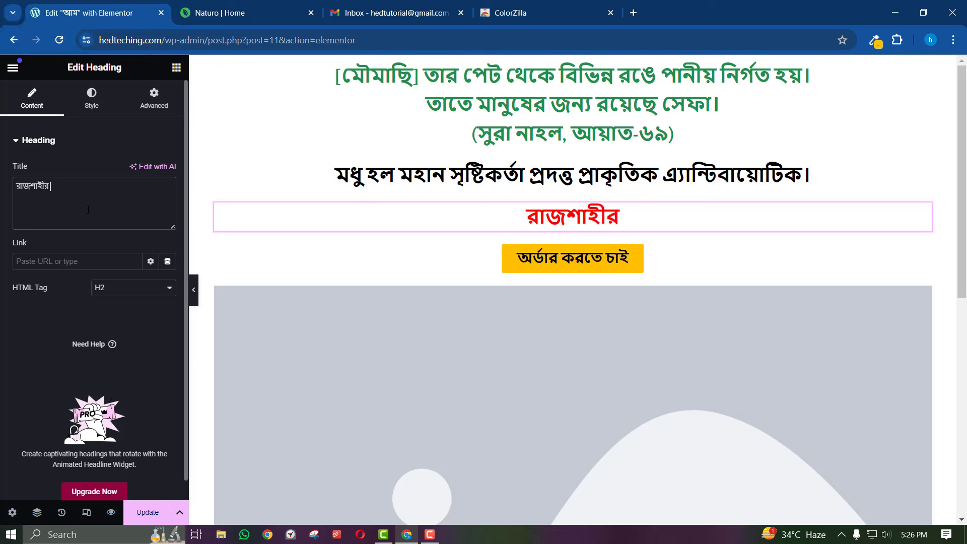
text(আ)
key(BackSpace)
text(আসল আম)
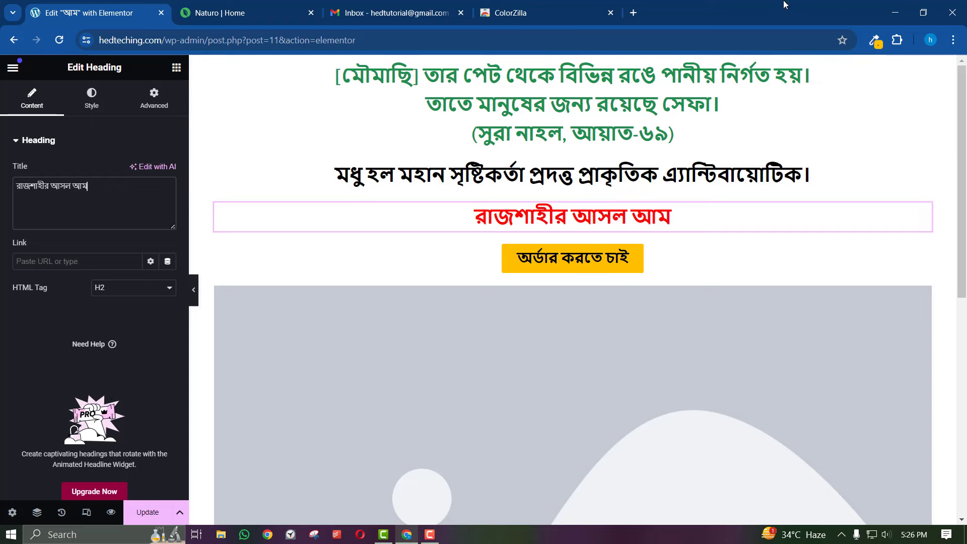
Search Google Images for 'আম' in a new tab
click(634, 12)
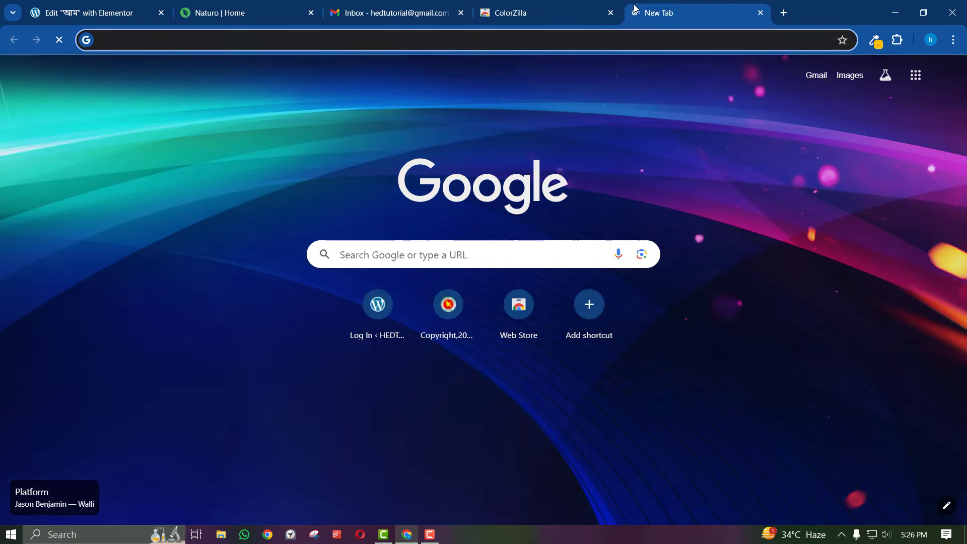
text(আম)
key(Return)
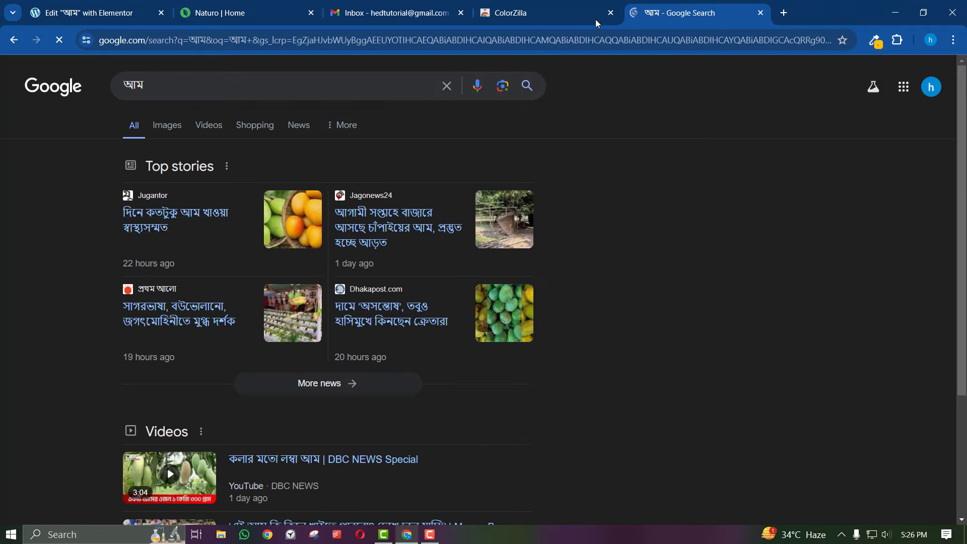
click(164, 126)
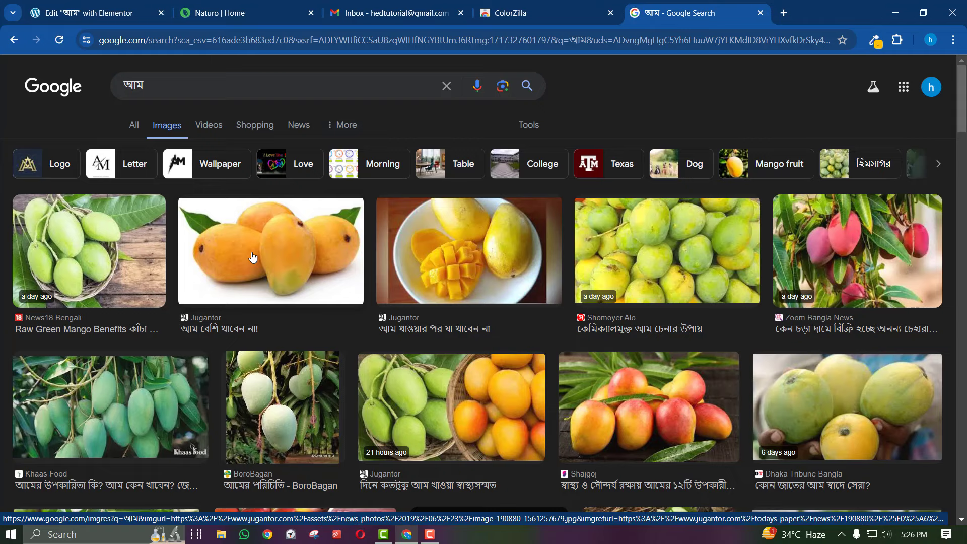
Download the Shomoyer Alo mango photo, then open the sliced mango photo's options
click(684, 256)
right_click(680, 316)
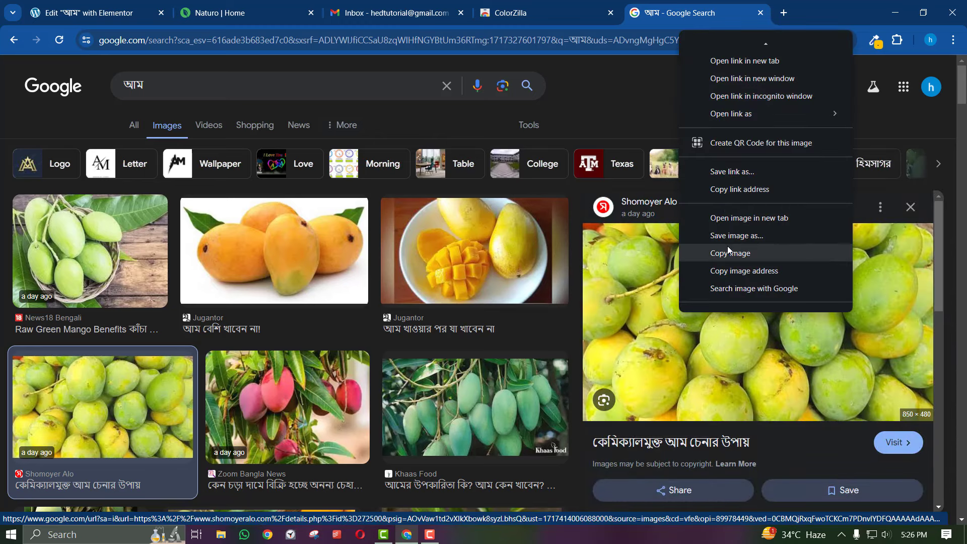
click(732, 236)
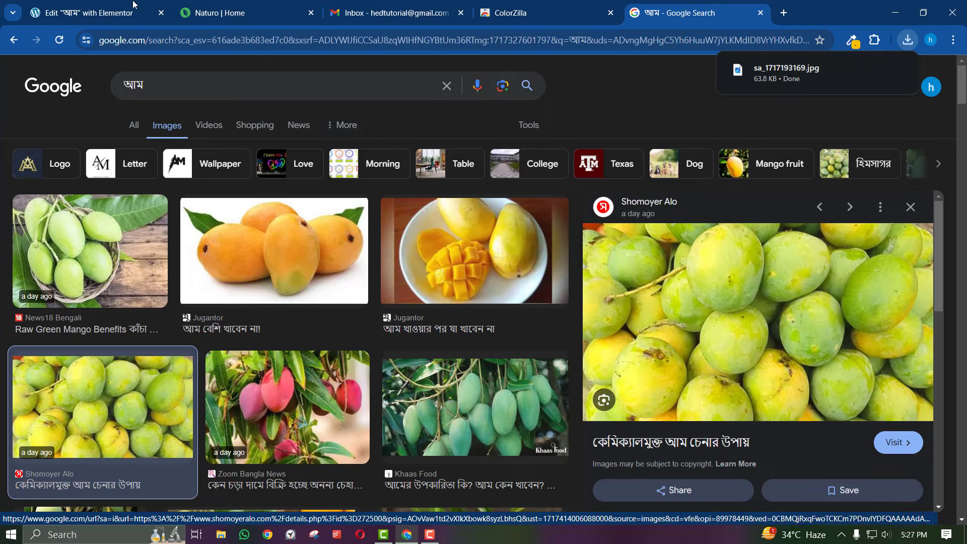
click(465, 267)
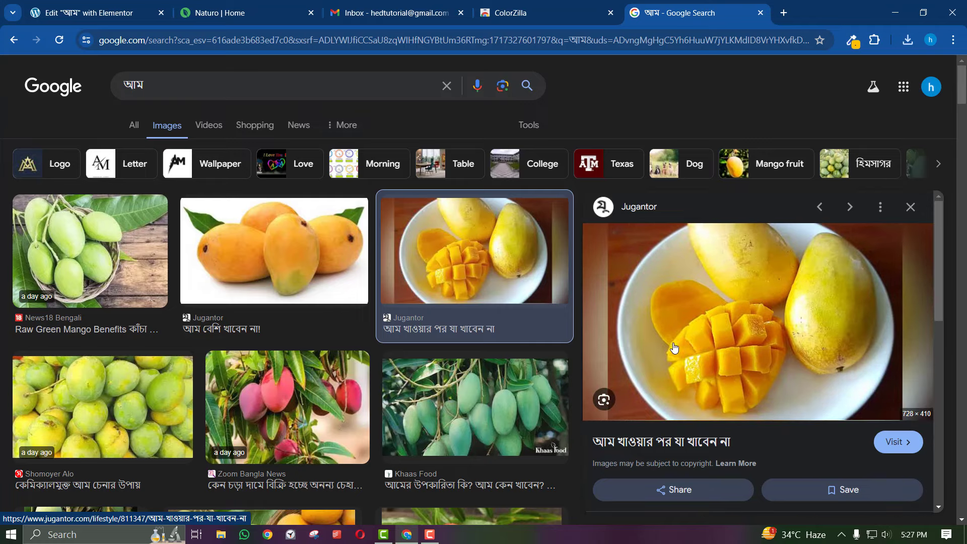
right_click(695, 334)
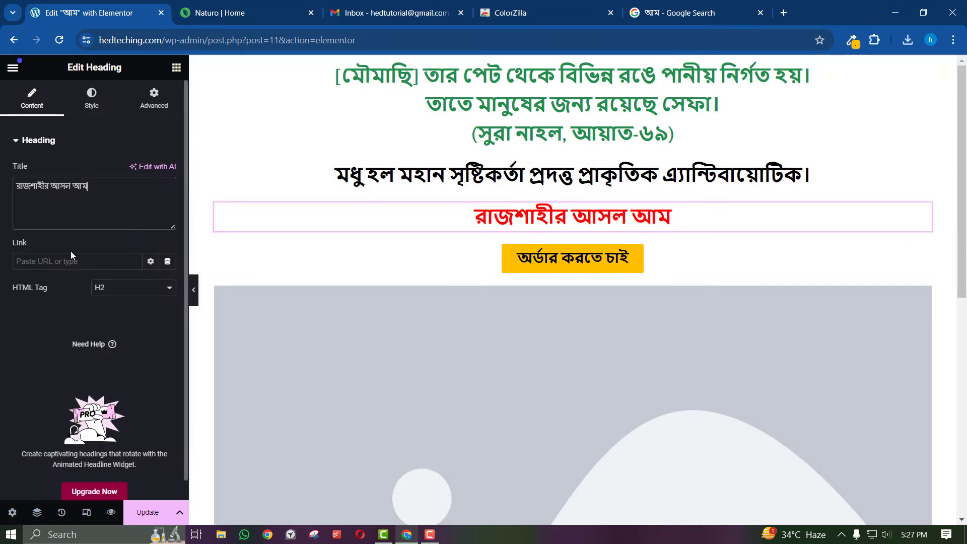
Close the Google tab and upload the mango JPG through the image widget's media picker
click(80, 110)
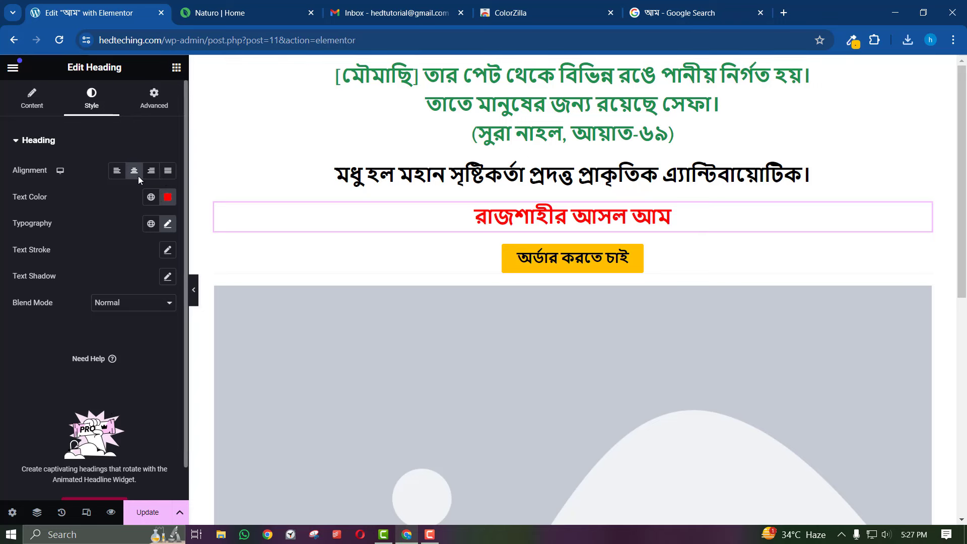
click(761, 13)
click(925, 293)
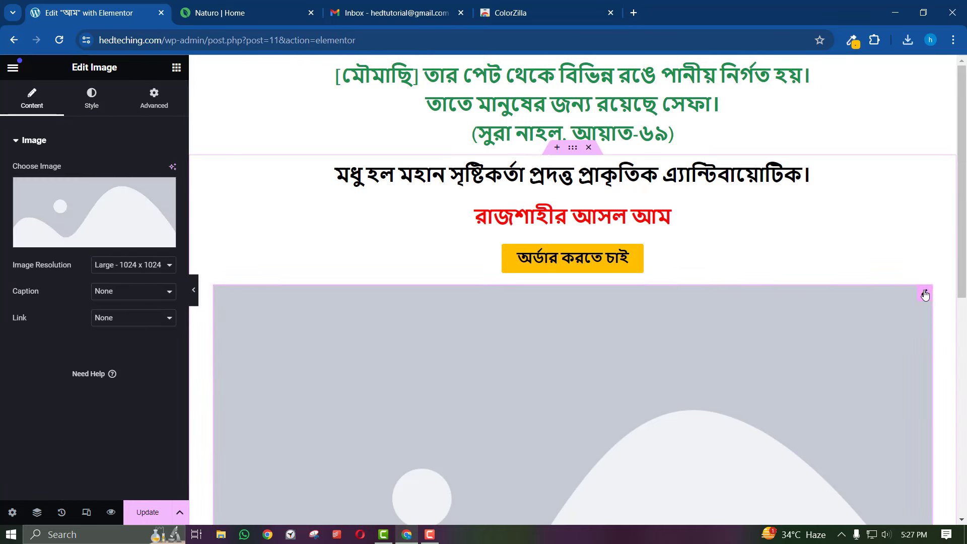
click(73, 210)
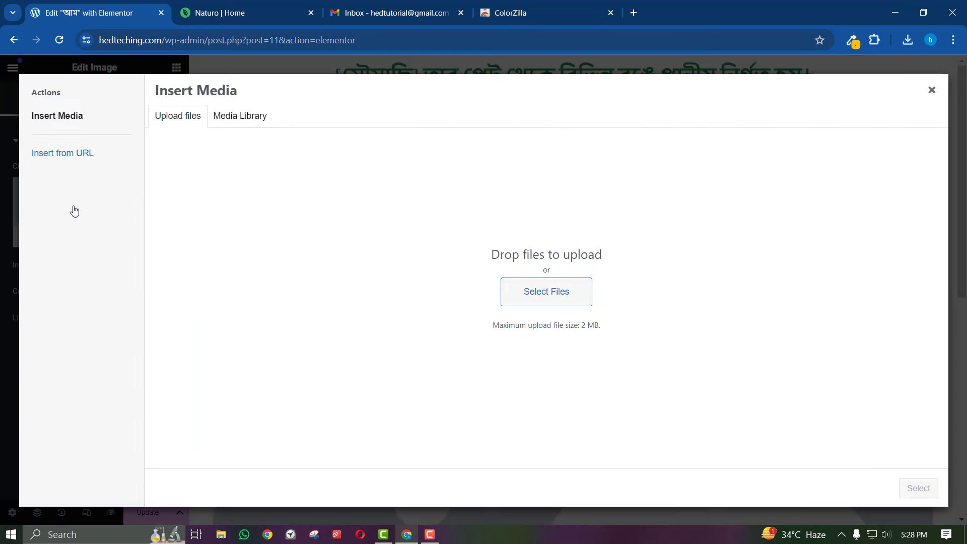
click(521, 295)
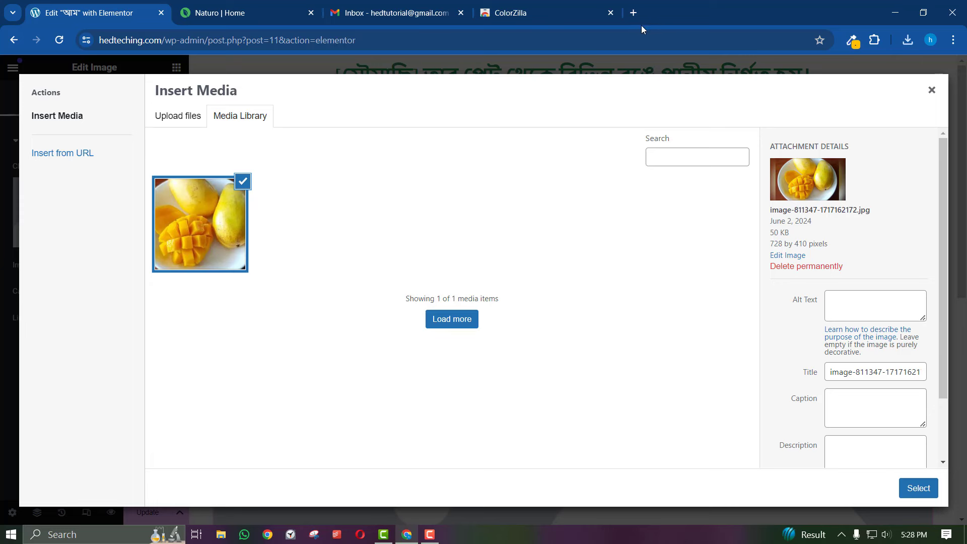
Open Naturo's honey product photo in its own tab, save it as a JPG, then close that tab
click(633, 13)
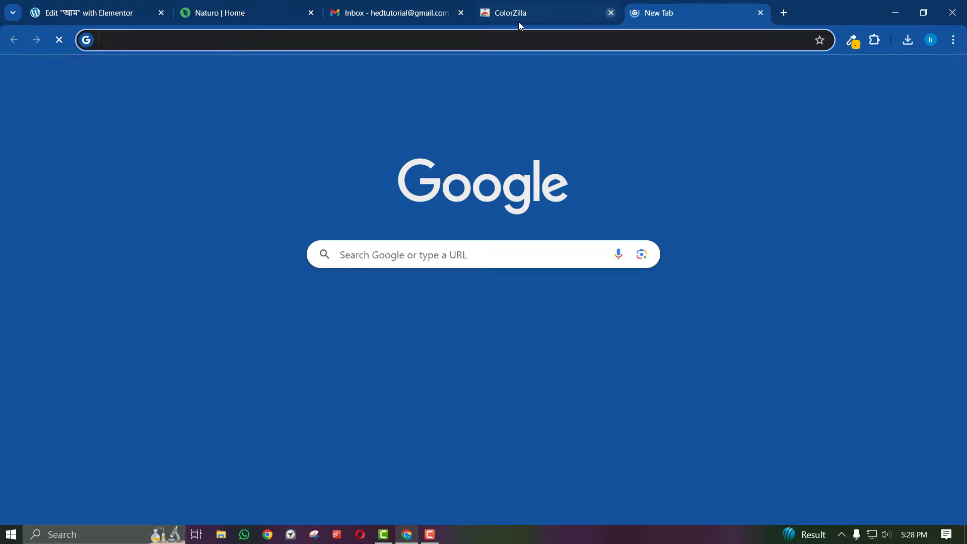
click(82, 13)
click(221, 7)
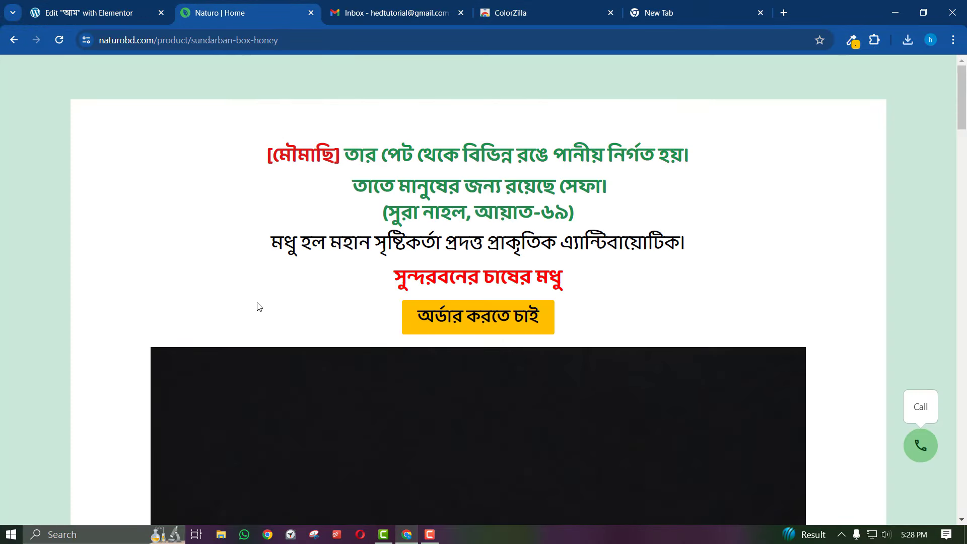
scroll(257, 306, down, 6)
right_click(415, 306)
click(443, 320)
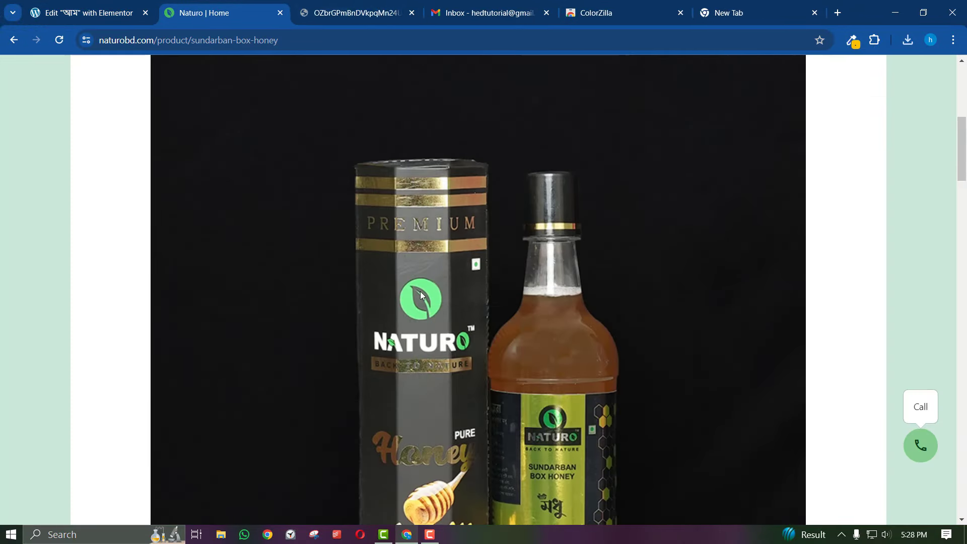
click(373, 12)
right_click(383, 208)
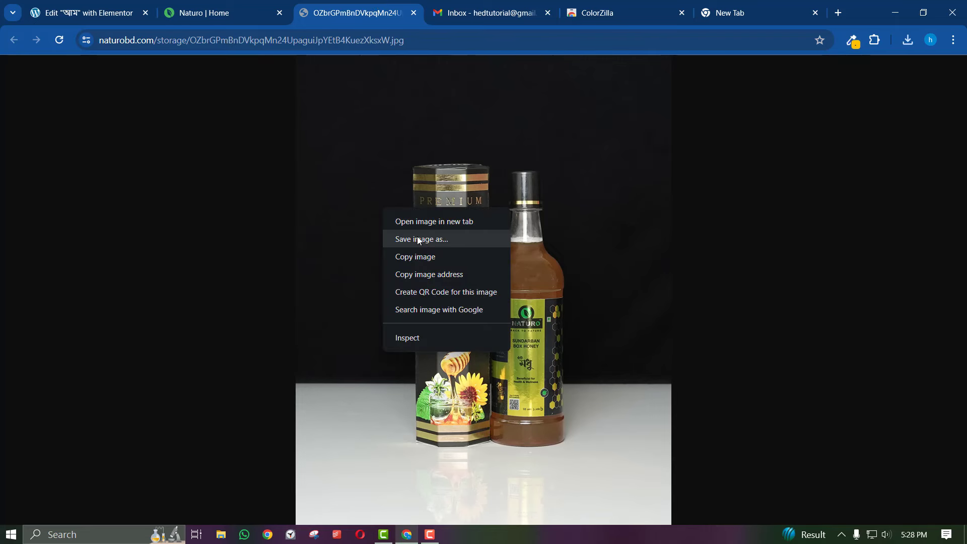
click(418, 240)
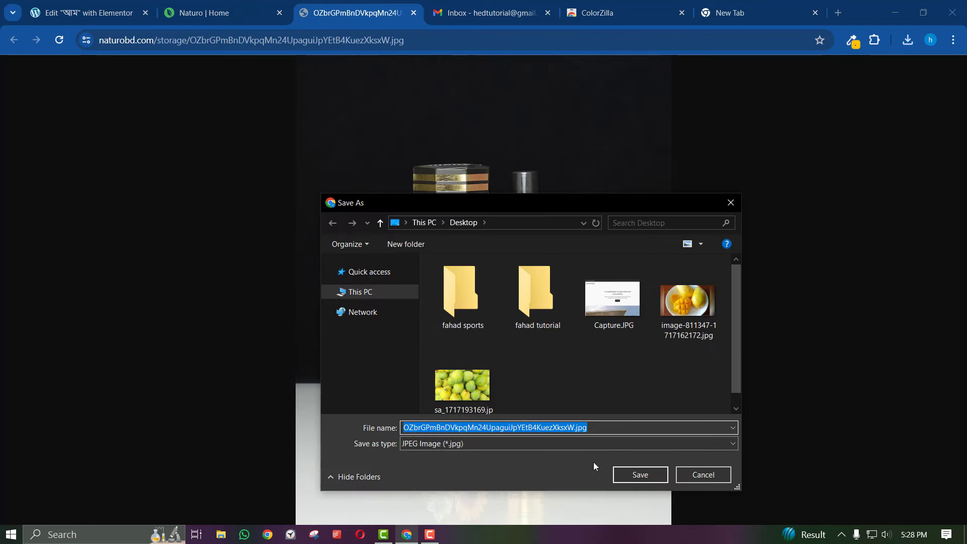
click(628, 476)
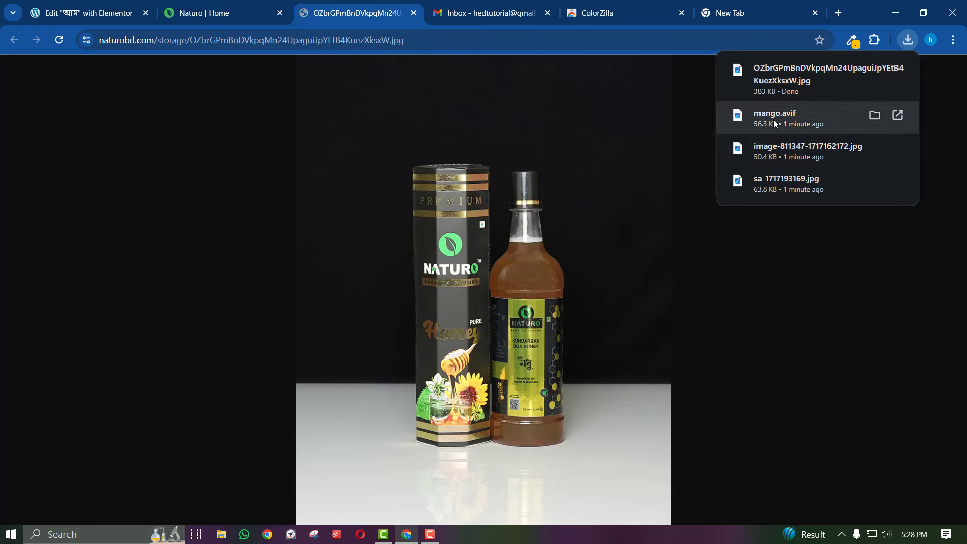
click(413, 14)
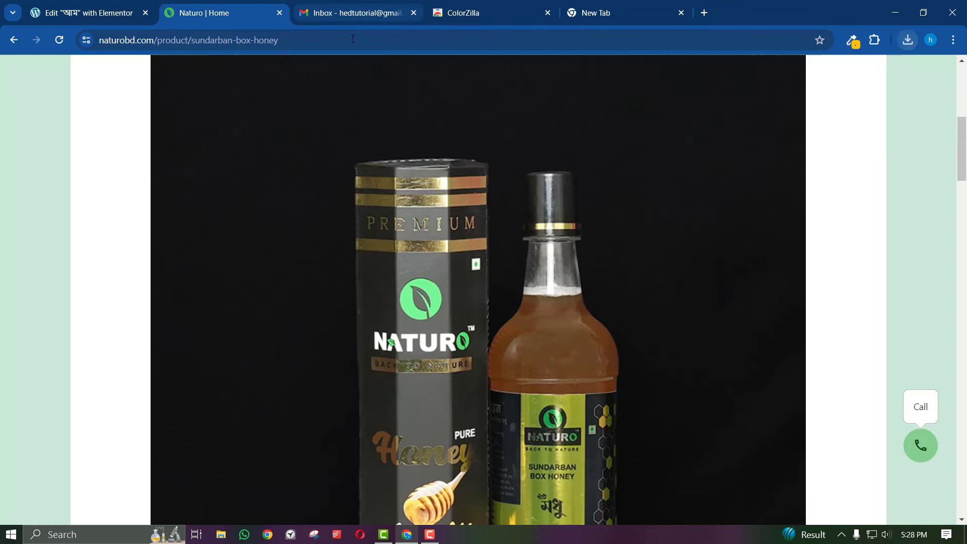
Close Elementor's Insert Media dialog without inserting, and clear the half-typed address on the new tab
click(107, 15)
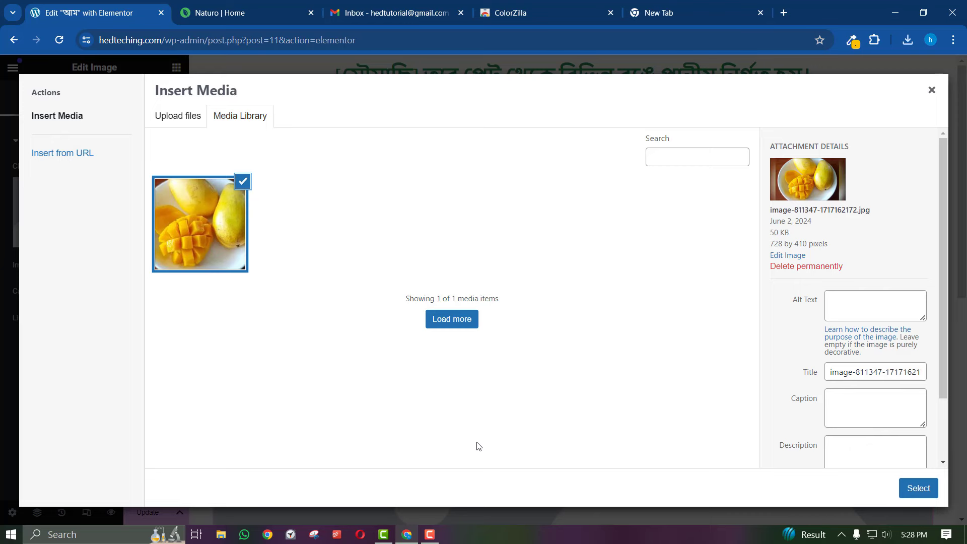
click(931, 87)
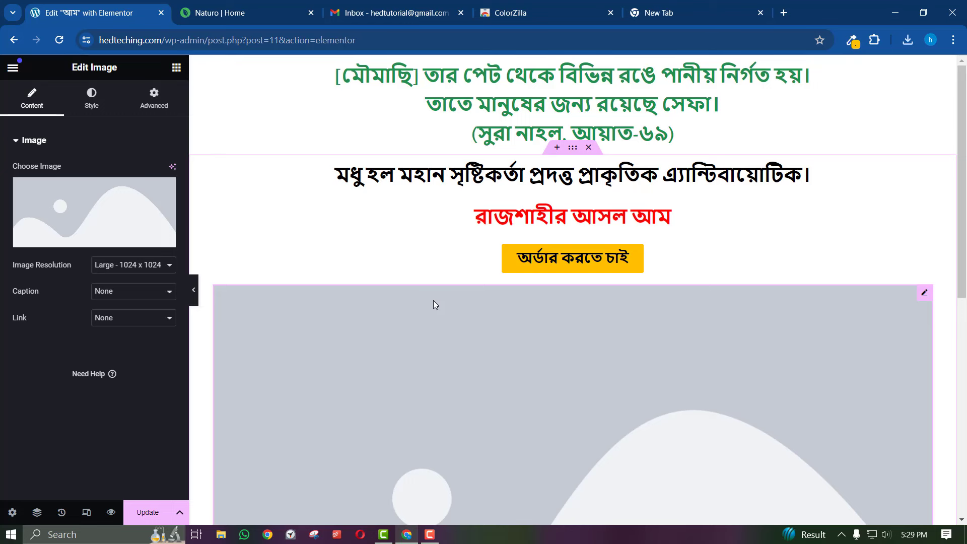
click(698, 6)
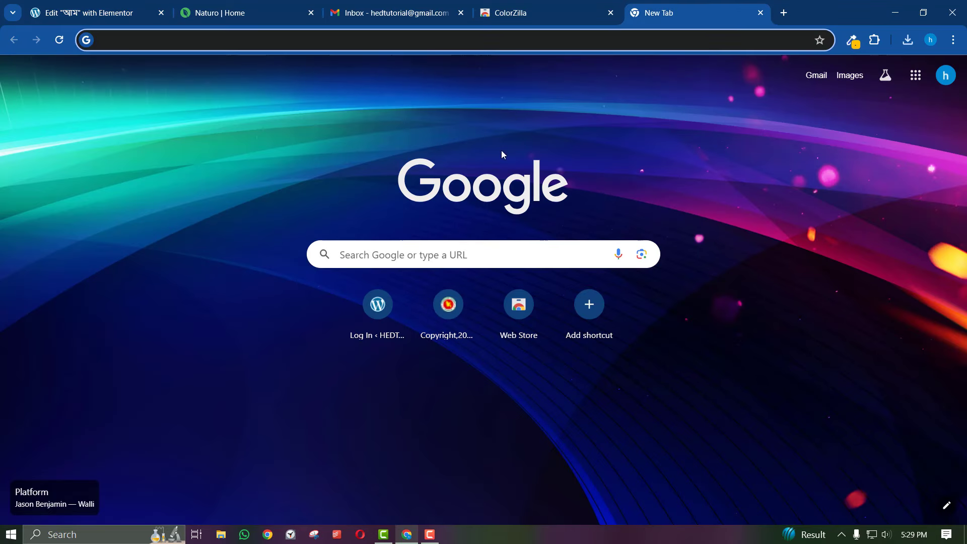
text(comp)
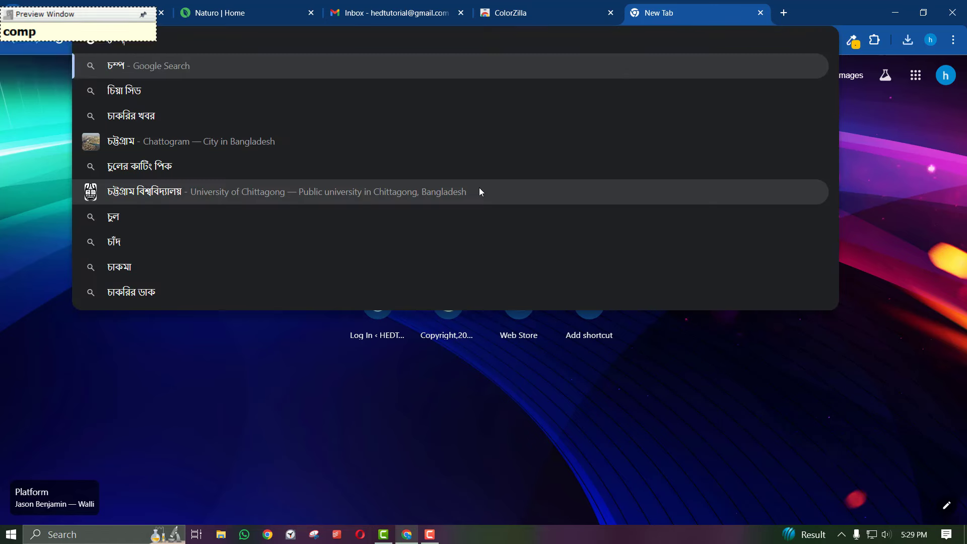
key(BackSpace)
key(BackSpace)
key(BackSpace)
key(BackSpace)
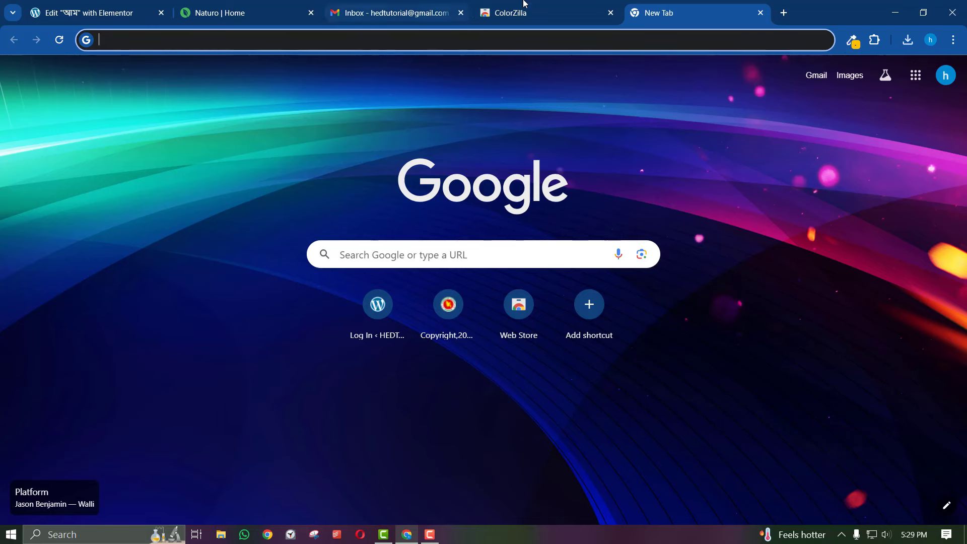
Close the ColorZilla extension tab, glance at the Naturo page, and return to the new tab
click(571, 7)
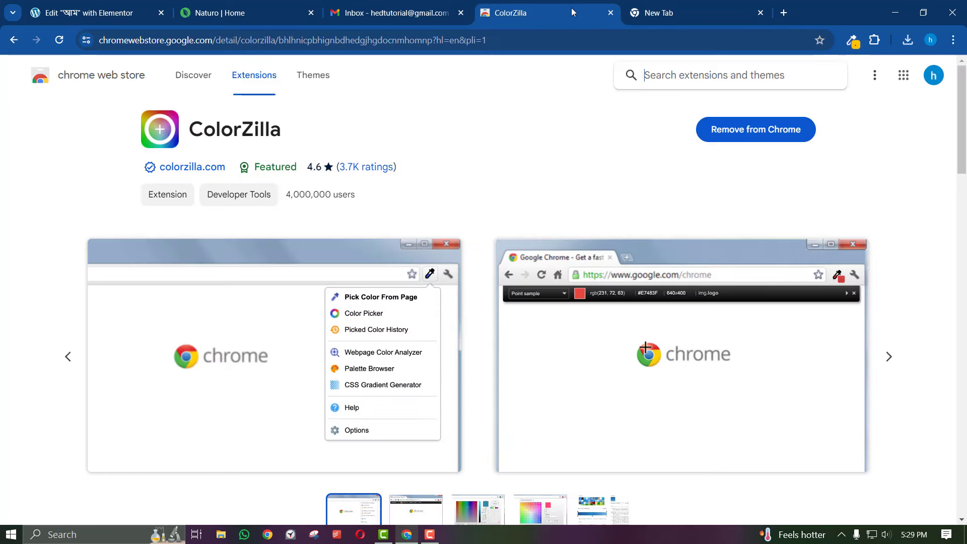
click(611, 13)
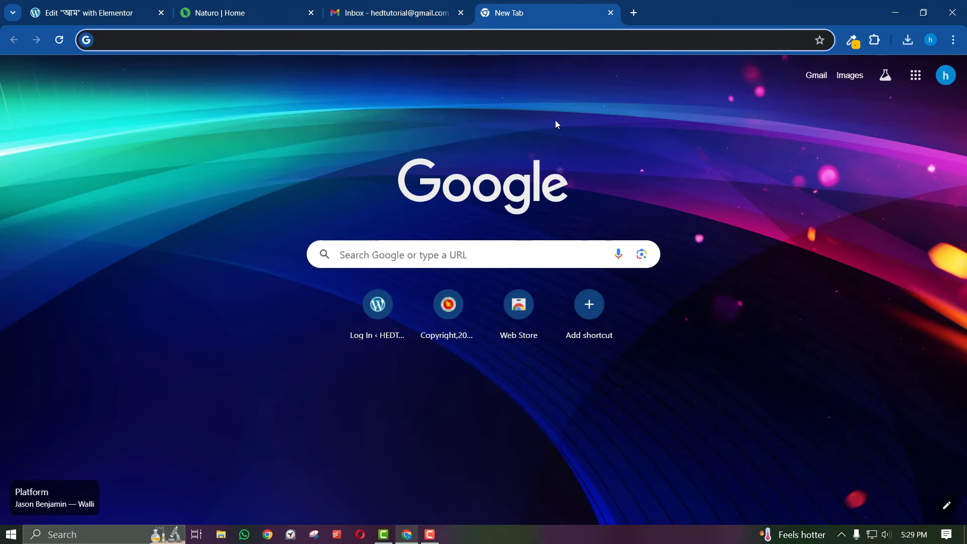
click(233, 6)
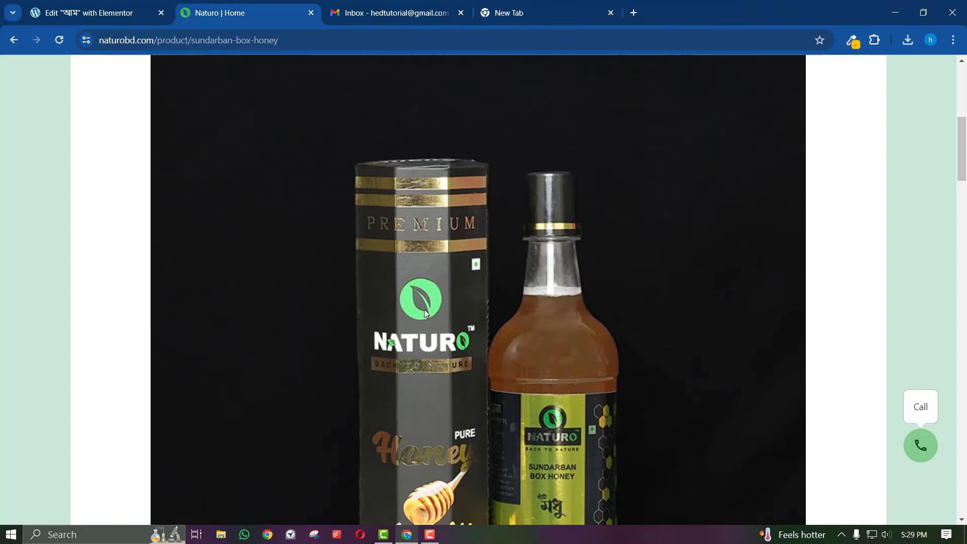
scroll(425, 312, up, 5)
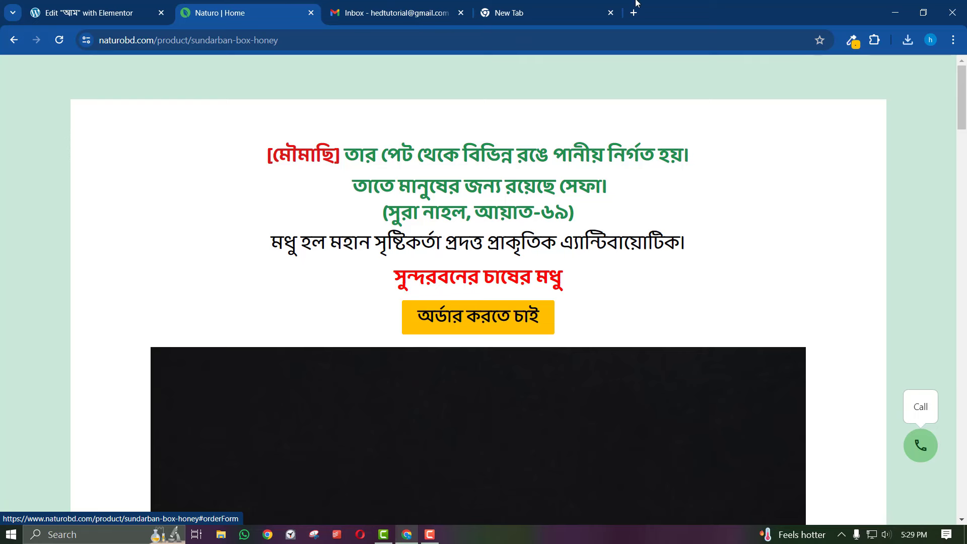
click(558, 3)
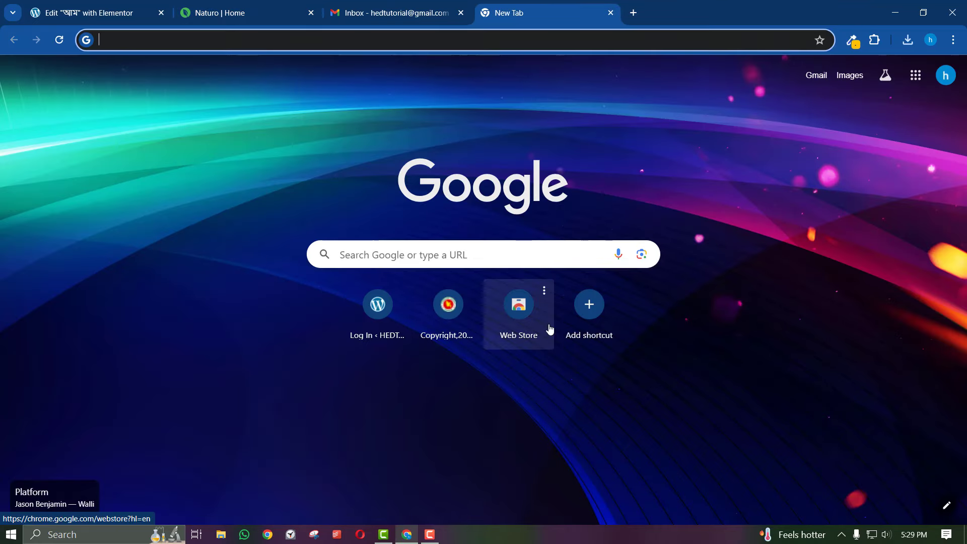
Search 'compress jp' and open the Compress JPEG website
text(compress)
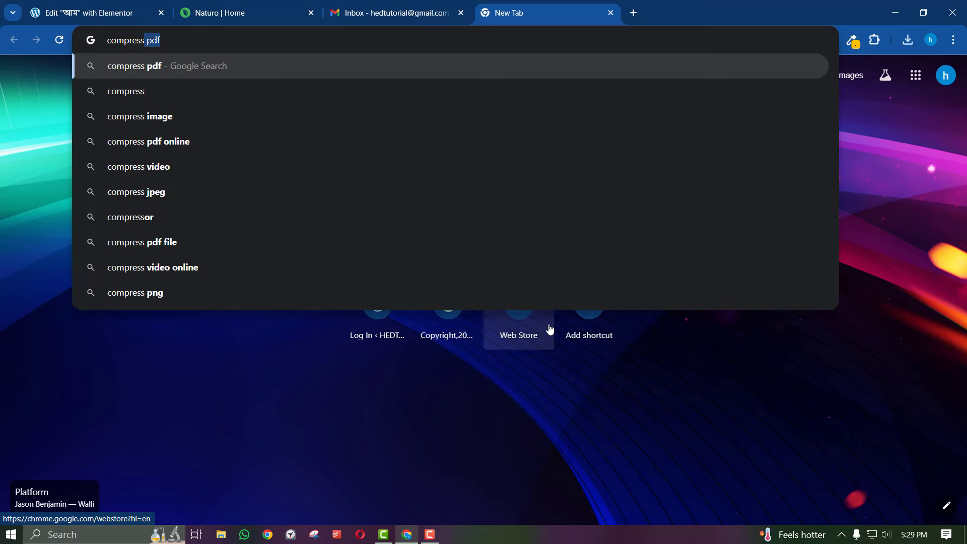
text( jpe)
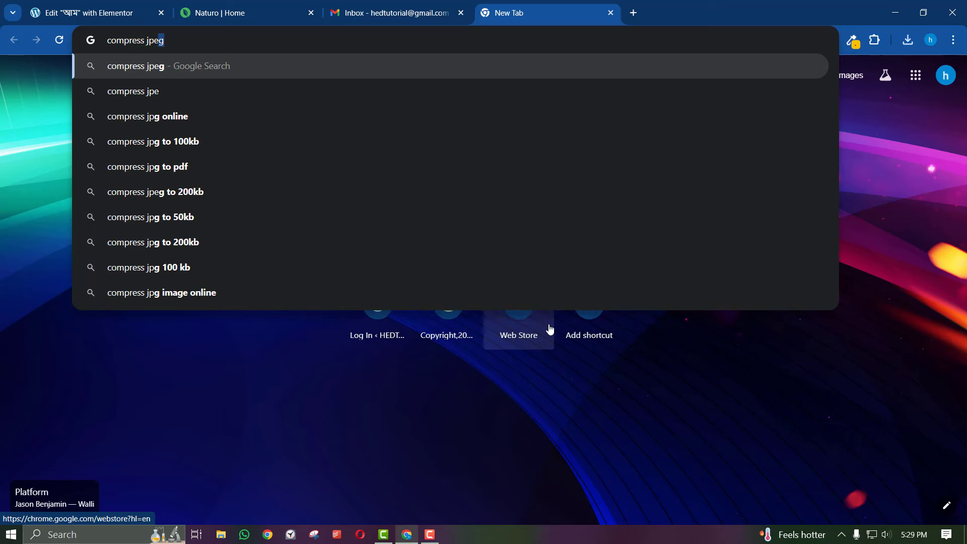
key(Return)
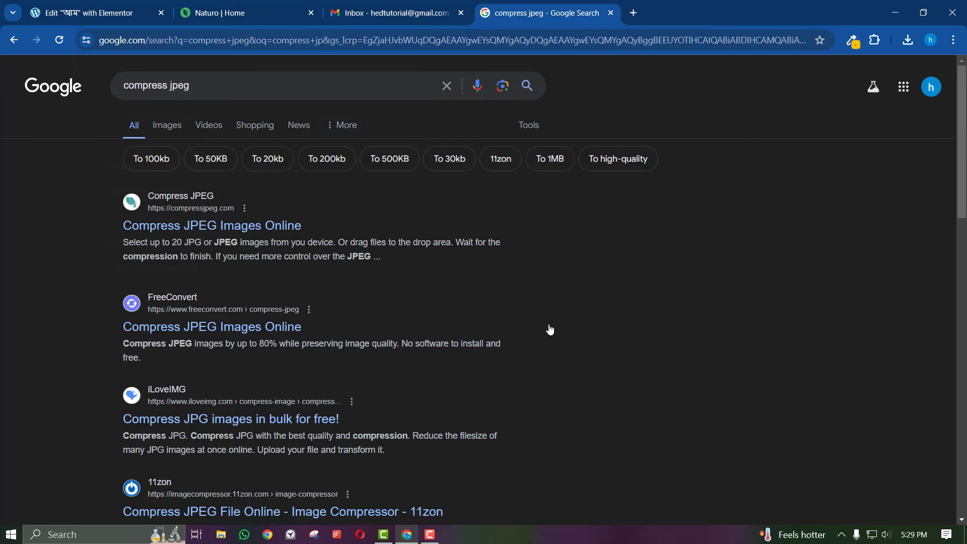
click(229, 219)
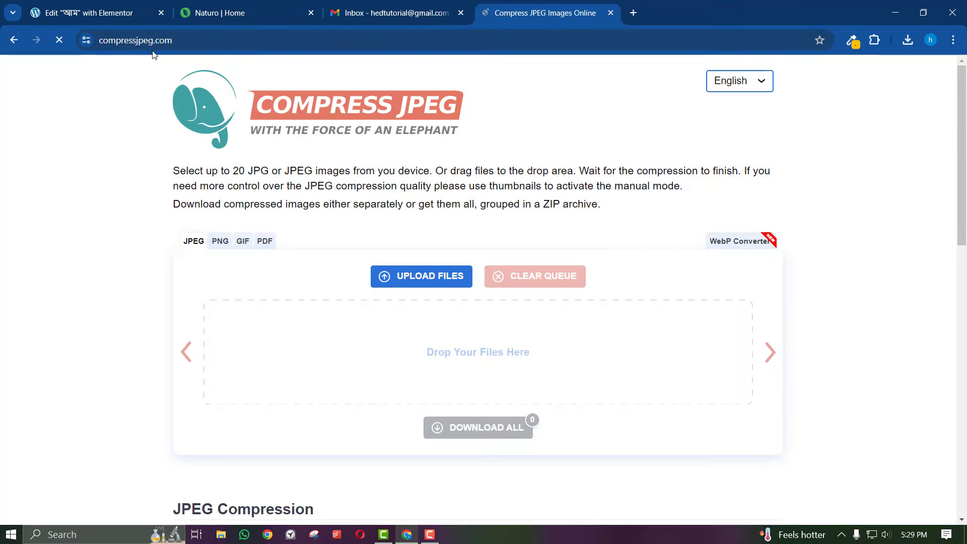
click(141, 45)
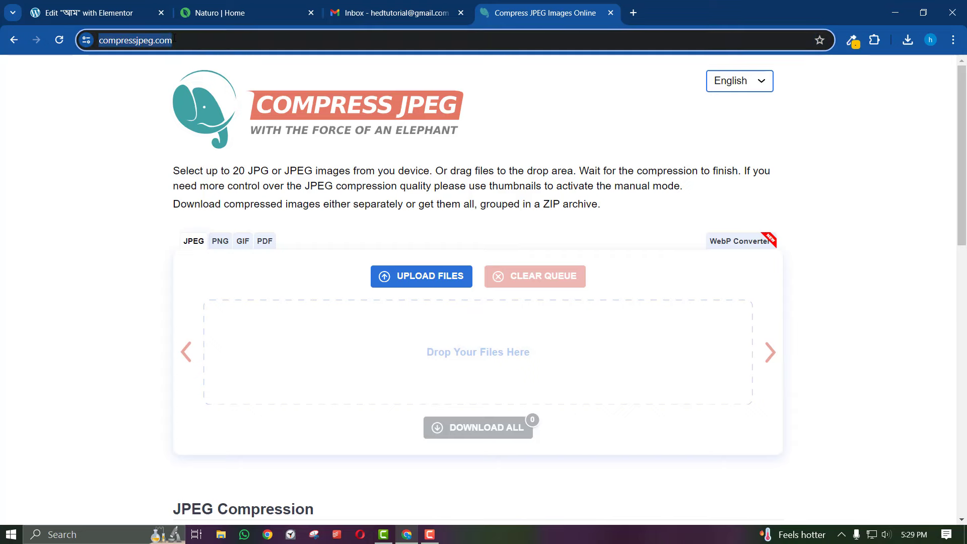
Open Compress PNG Images Online from a 'compresspng' search in a new tab, then return to Compress JPEG
click(635, 11)
text(compre)
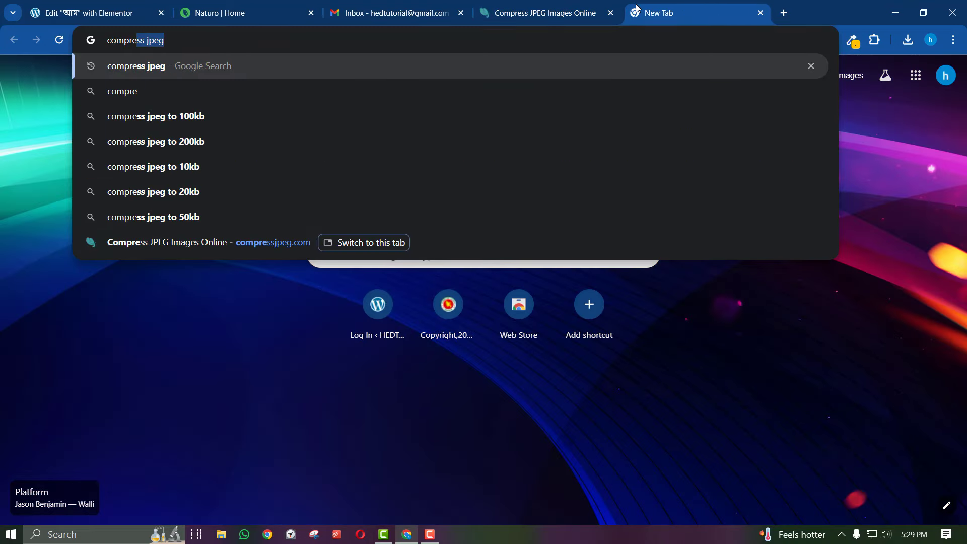
text(sspng)
key(Return)
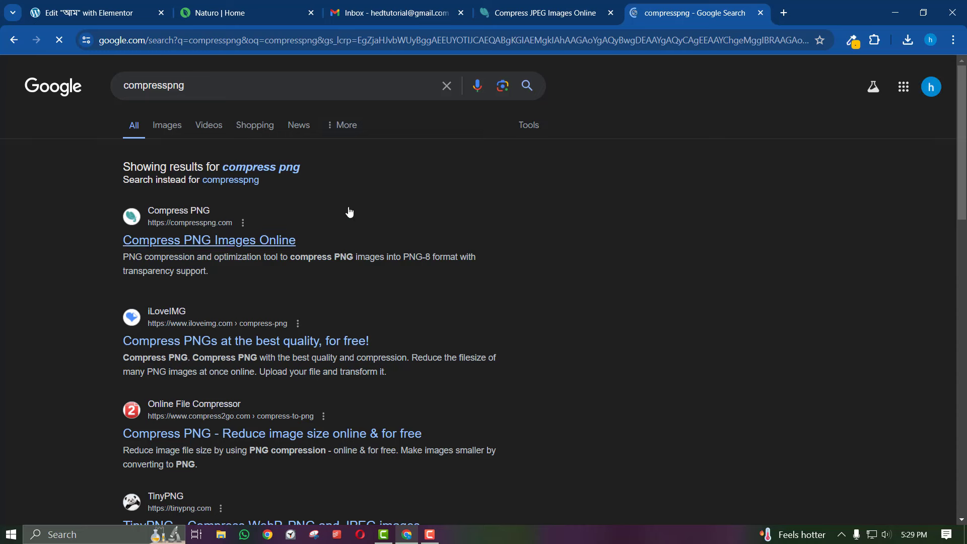
click(224, 239)
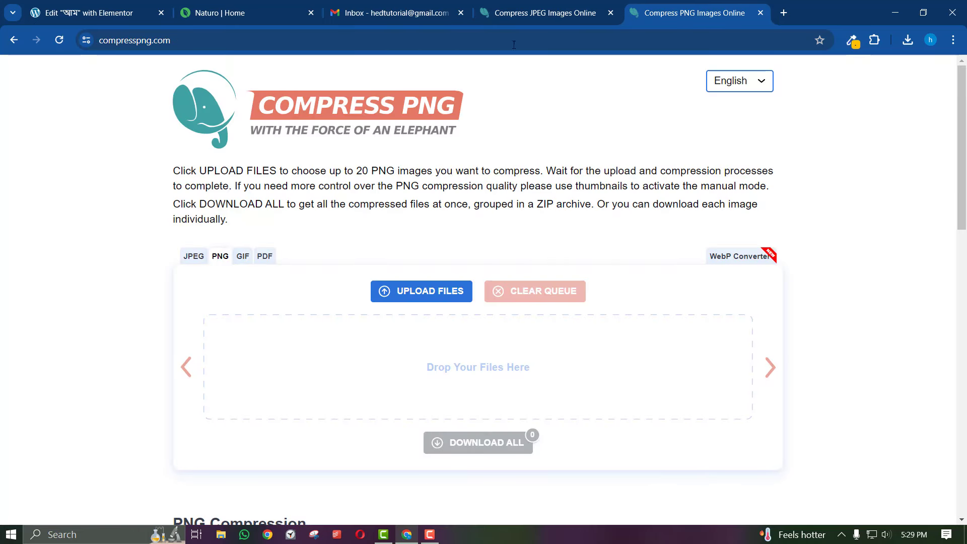
click(544, 13)
click(411, 134)
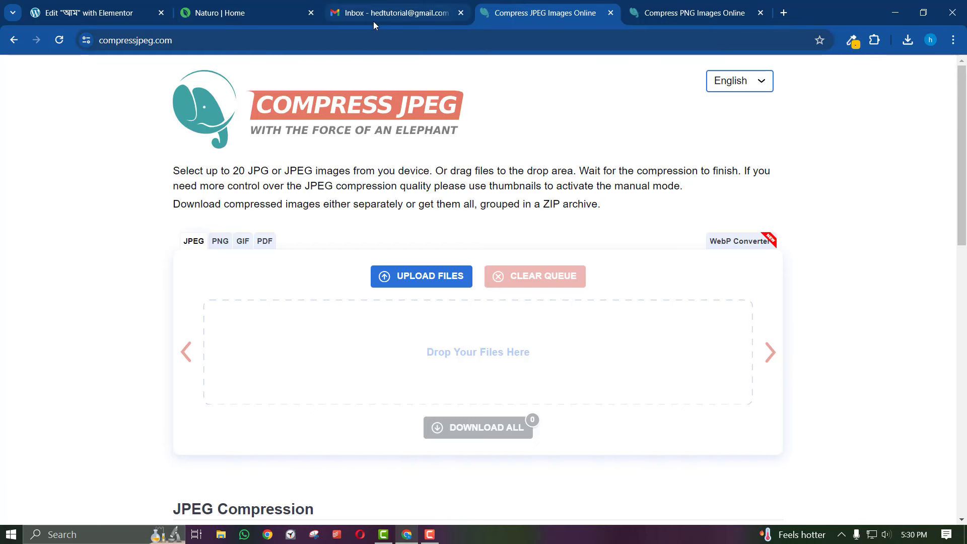
Compress the honey product JPG by 83%, download the 65.2 KB -min.jpg and open it
click(417, 284)
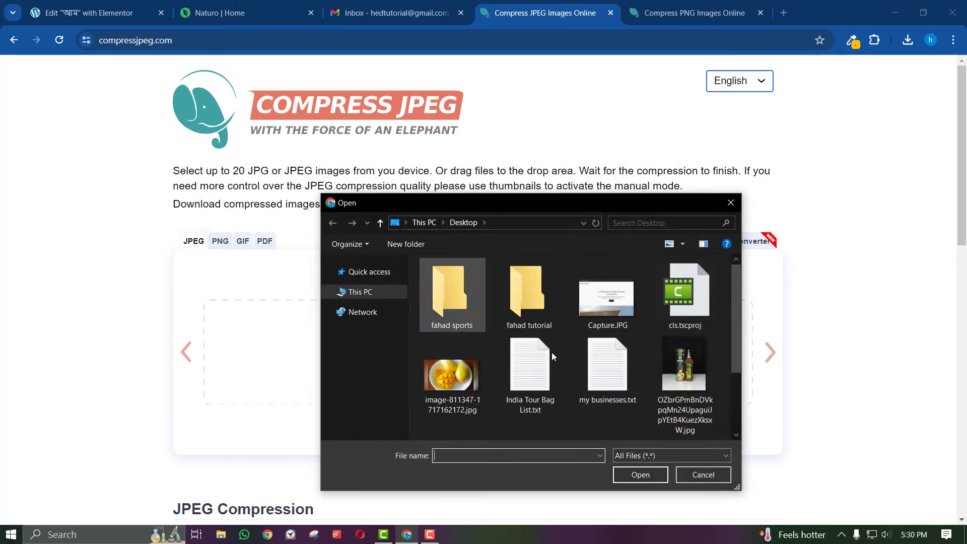
click(675, 373)
click(640, 474)
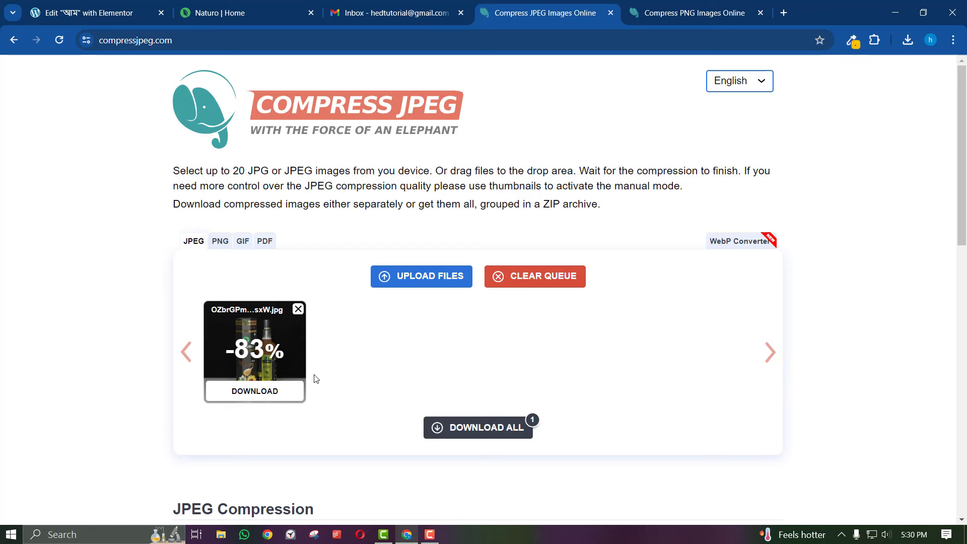
click(246, 393)
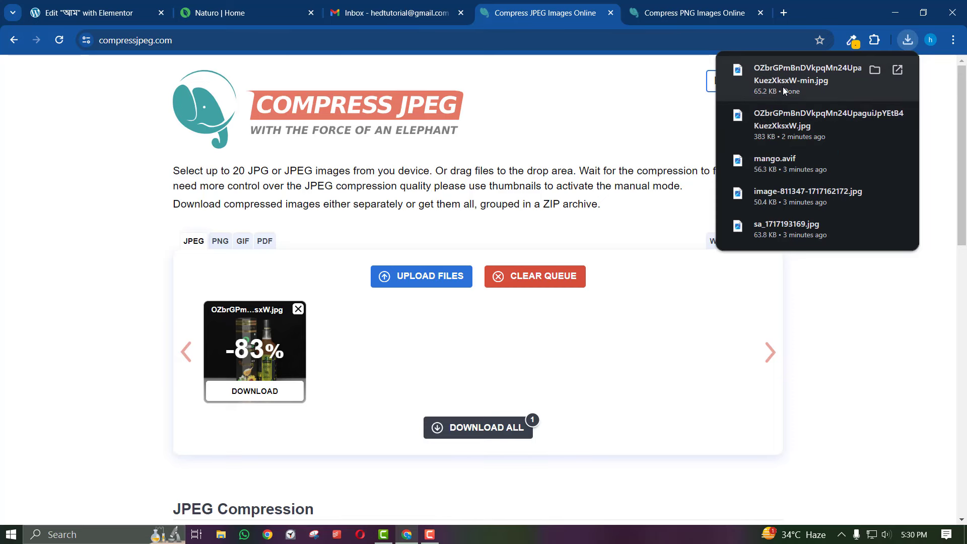
click(783, 87)
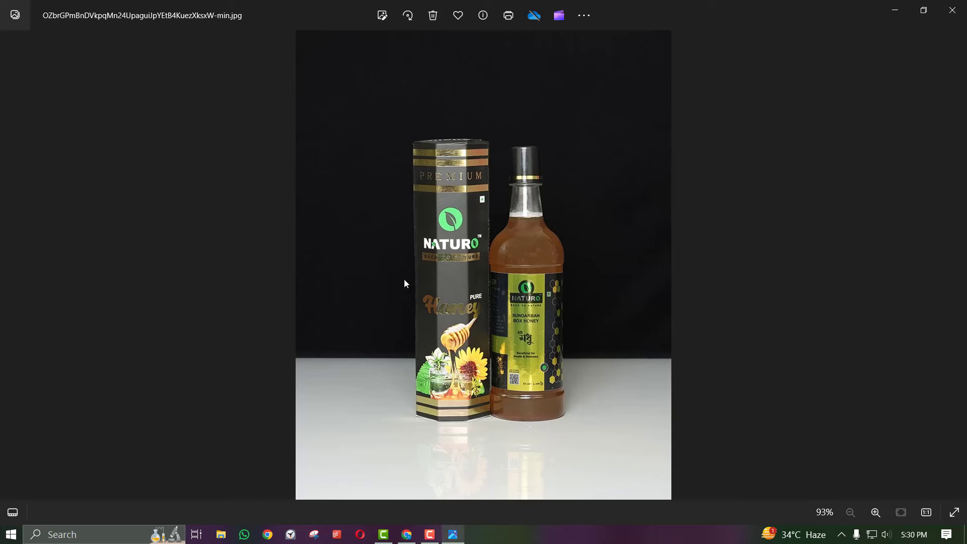
Open the original honey photo in Photos, compare it enlarged with the compressed copy, then close both viewers
click(407, 534)
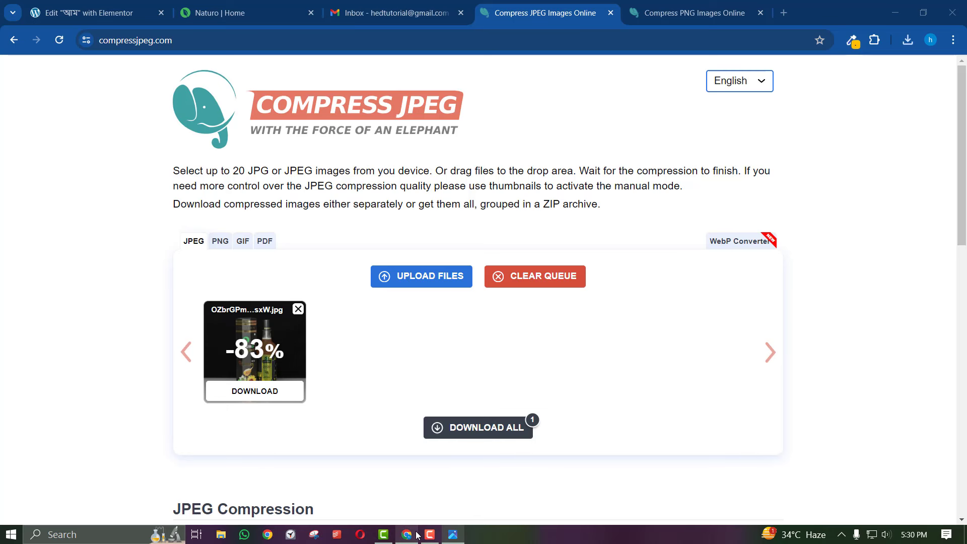
click(910, 44)
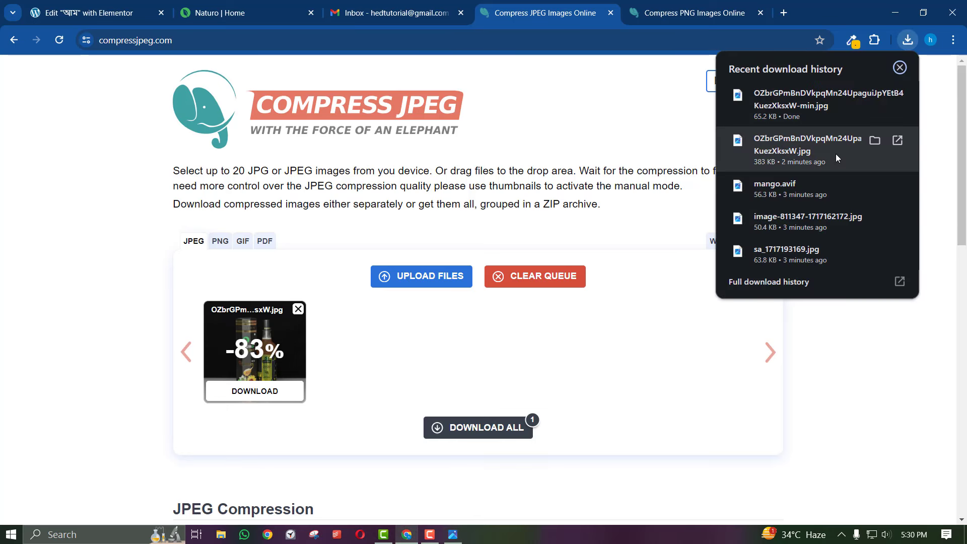
click(453, 534)
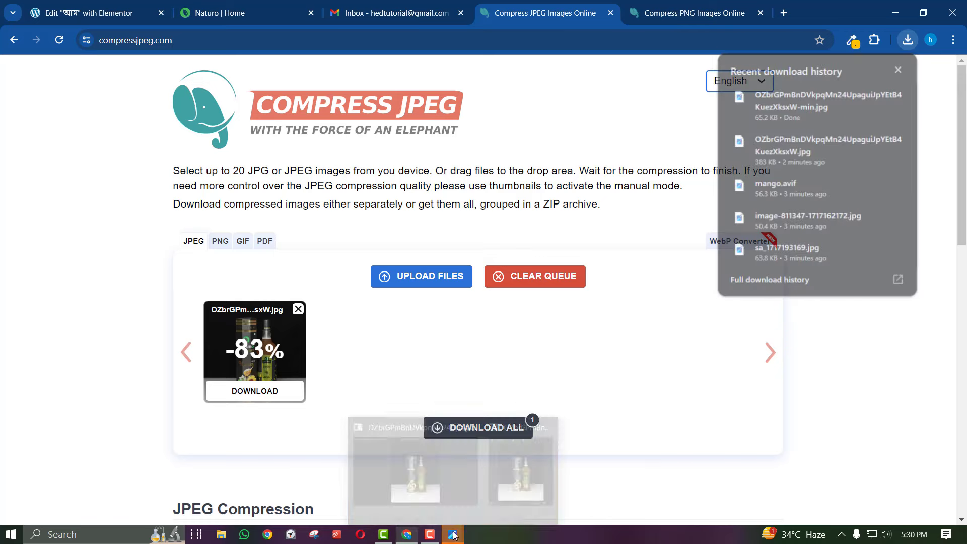
click(461, 487)
click(450, 489)
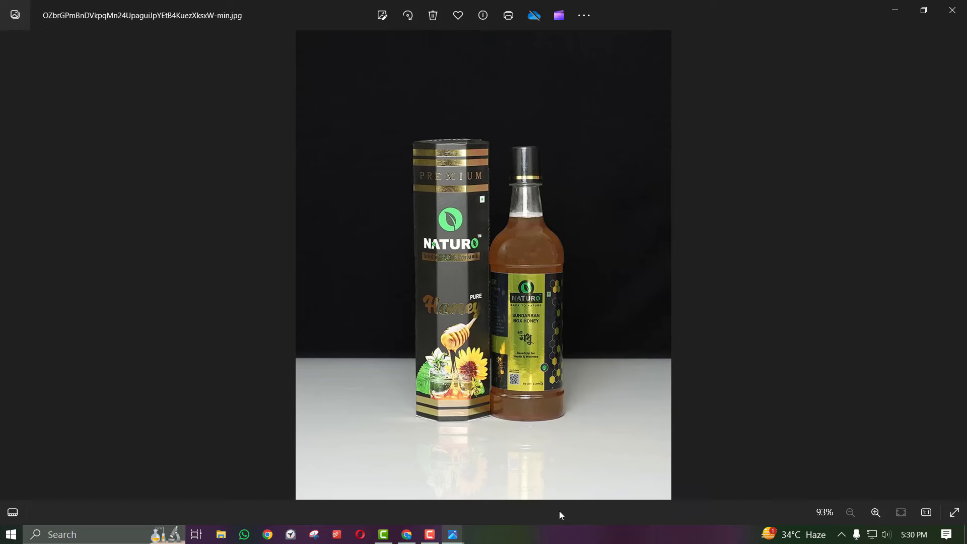
mouse_move(453, 535)
click(534, 464)
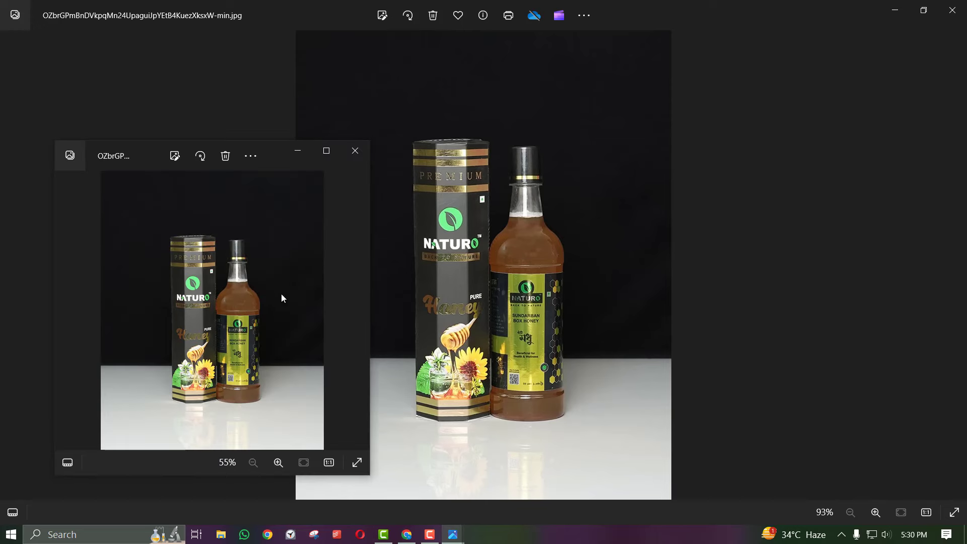
click(322, 152)
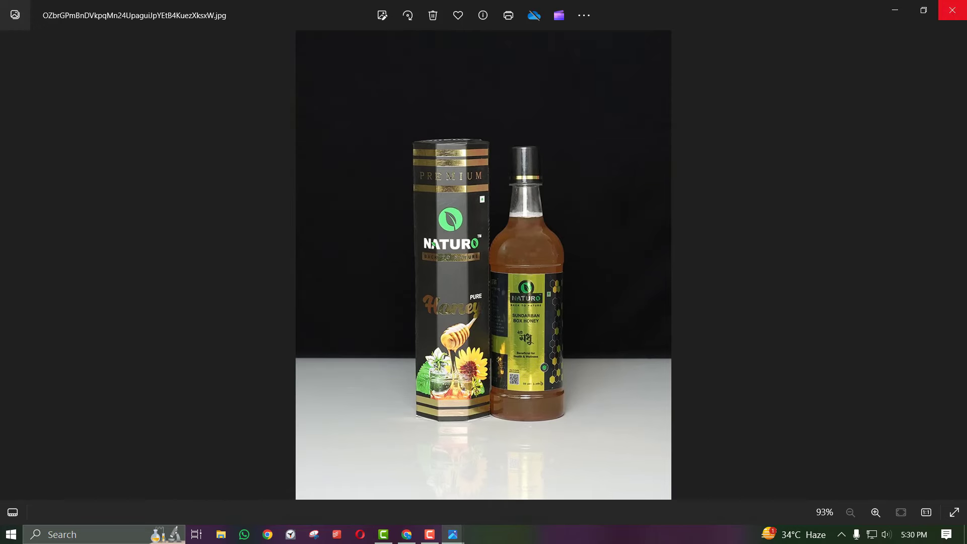
click(954, 8)
click(955, 7)
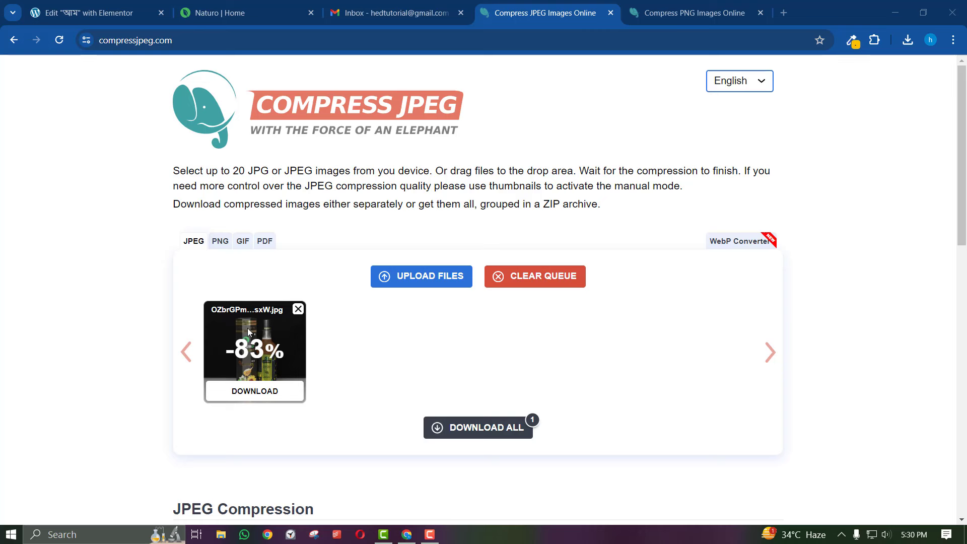
Add a blank new tab, revisit the Compress JPEG page, and return to the Elementor editor
click(785, 14)
click(474, 9)
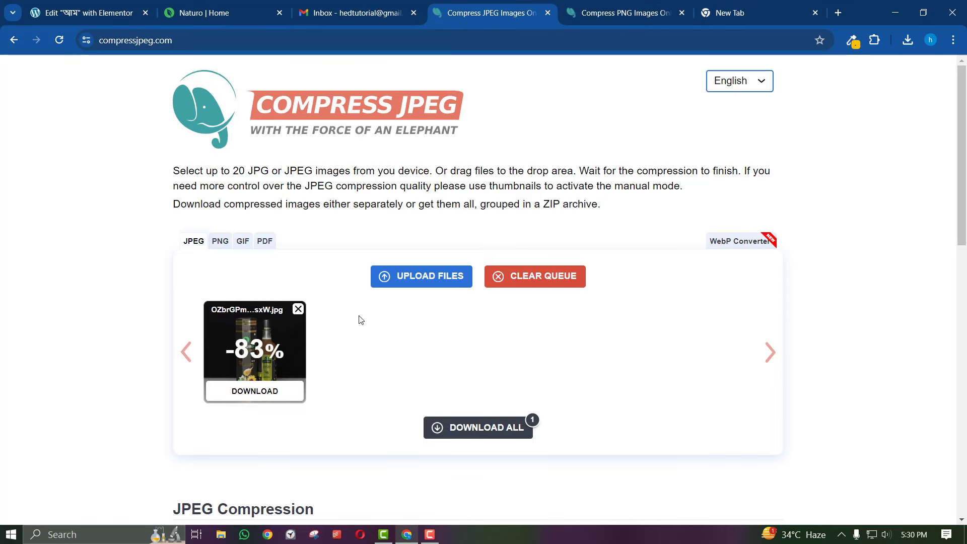
double_click(151, 41)
click(75, 8)
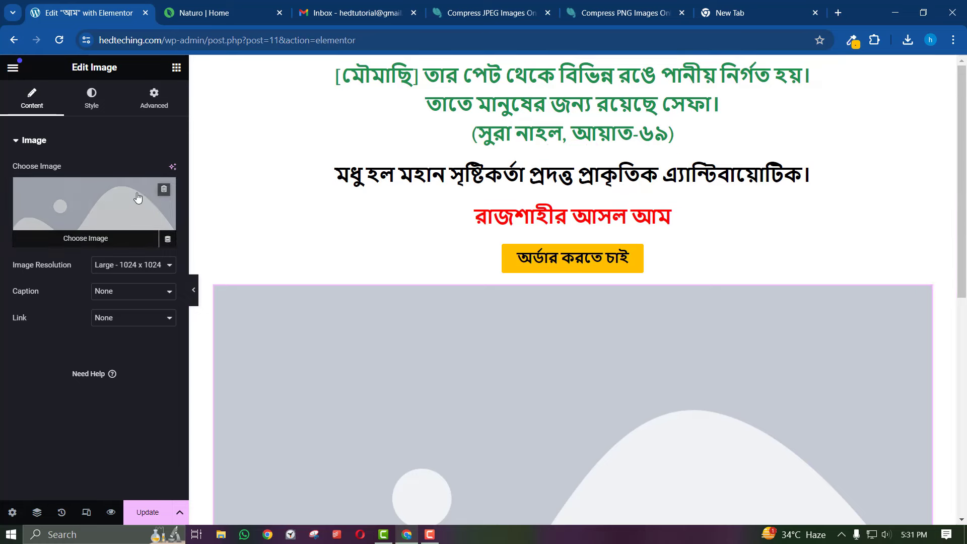
Insert the mango photo from the Media Library into the empty image widget
click(116, 201)
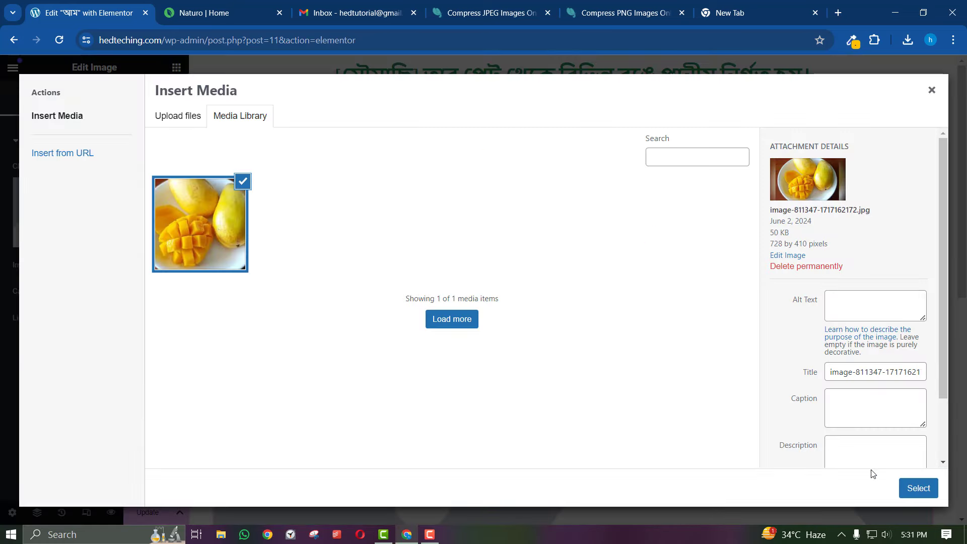
click(920, 488)
scroll(529, 439, down, 3)
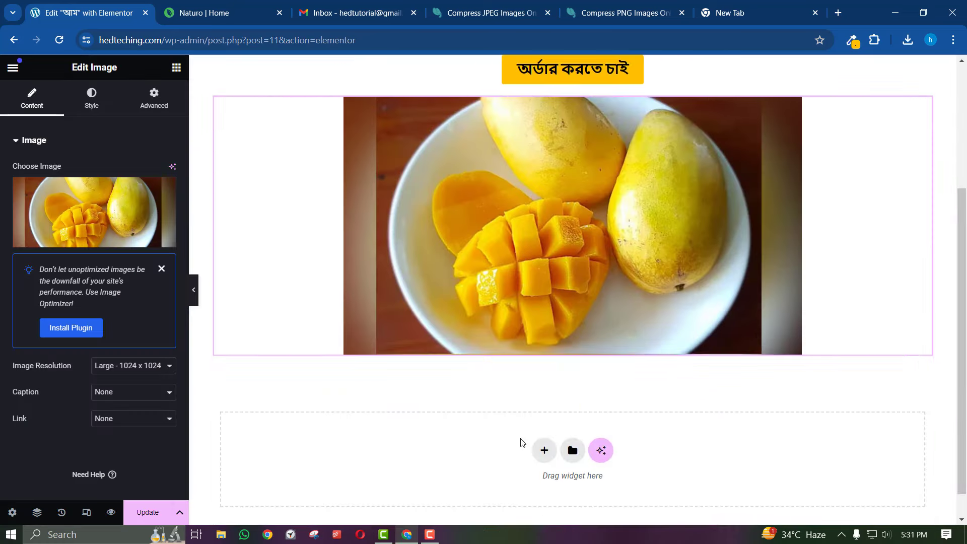
scroll(522, 440, up, 2)
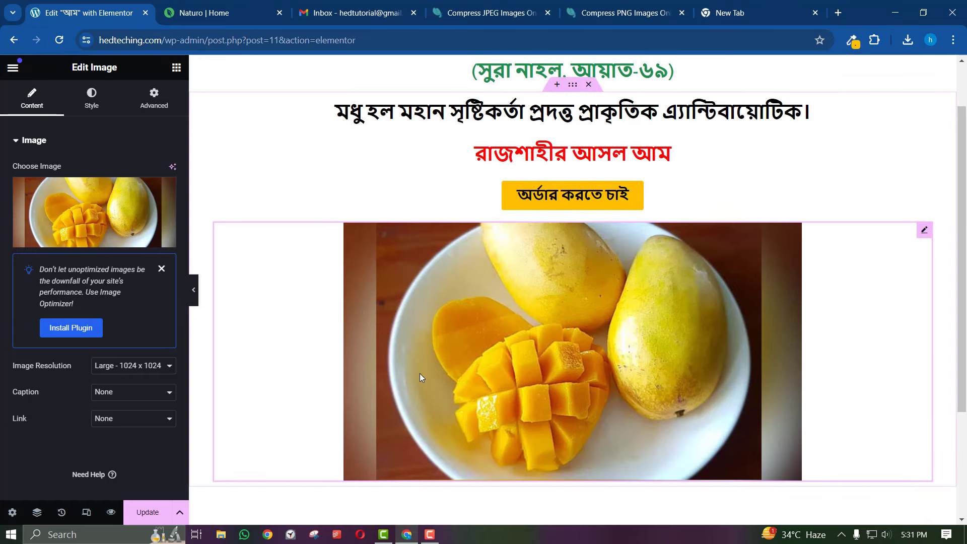
Preview the mango page with the panel hidden and compare it against the Naturo reference page
click(193, 290)
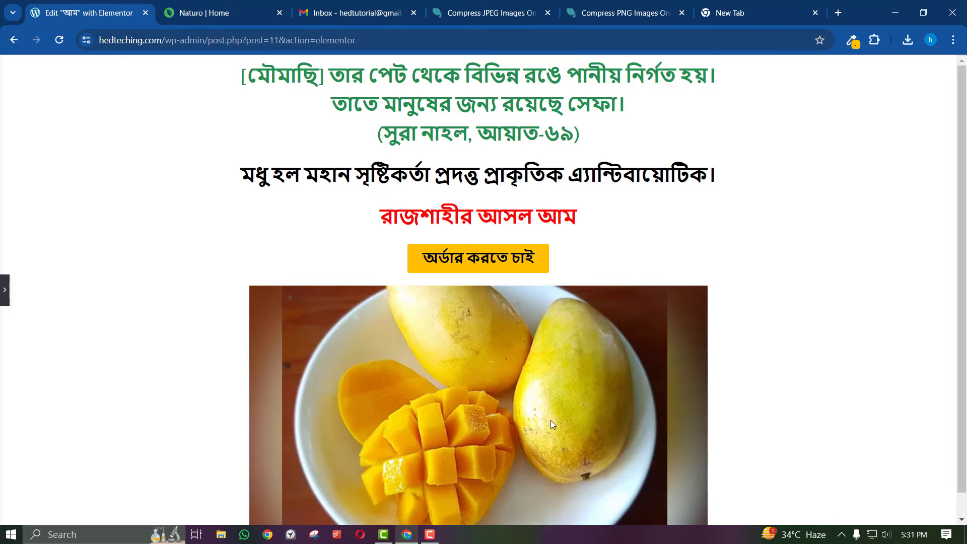
click(5, 291)
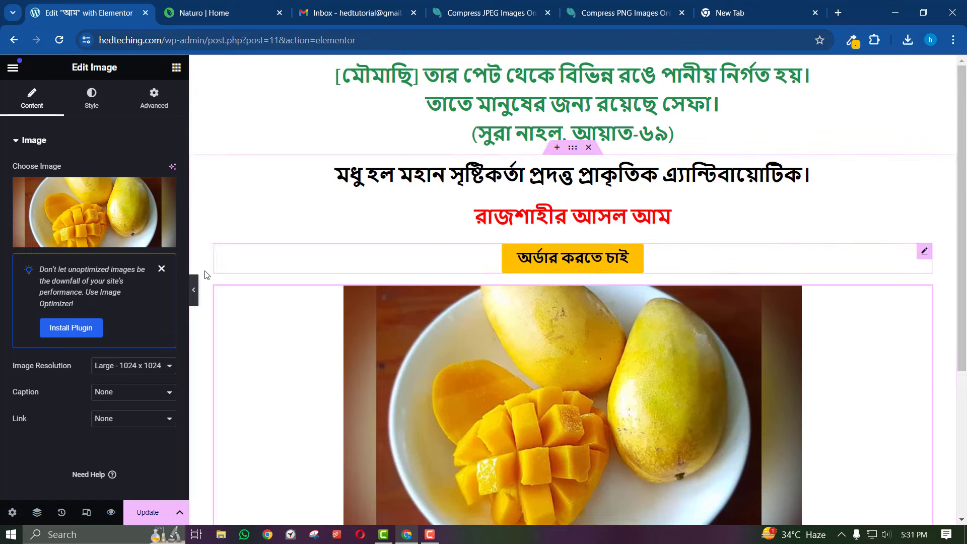
click(197, 286)
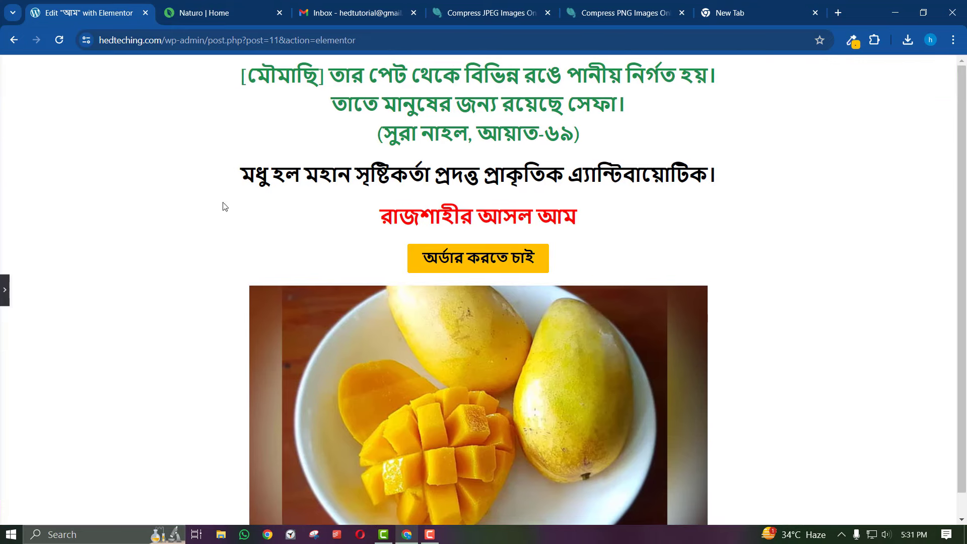
click(217, 13)
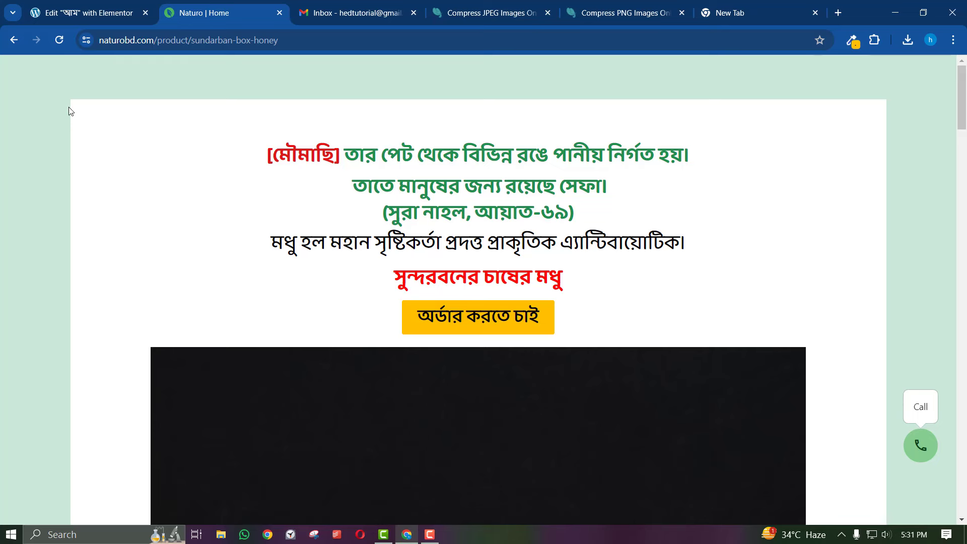
click(115, 5)
click(5, 297)
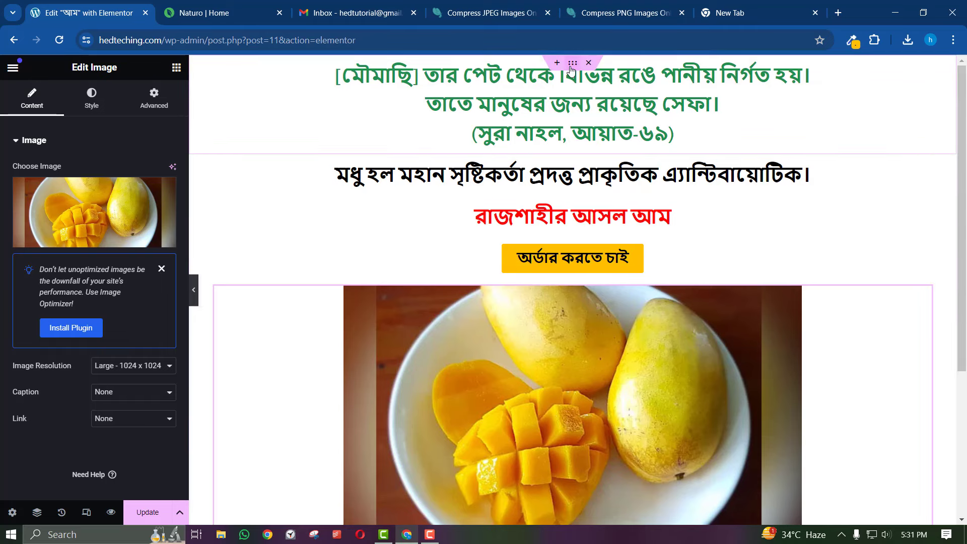
Open the green Bengali verse heading's Edit Heading panel and browse its Advanced, Style and Content tabs
click(309, 151)
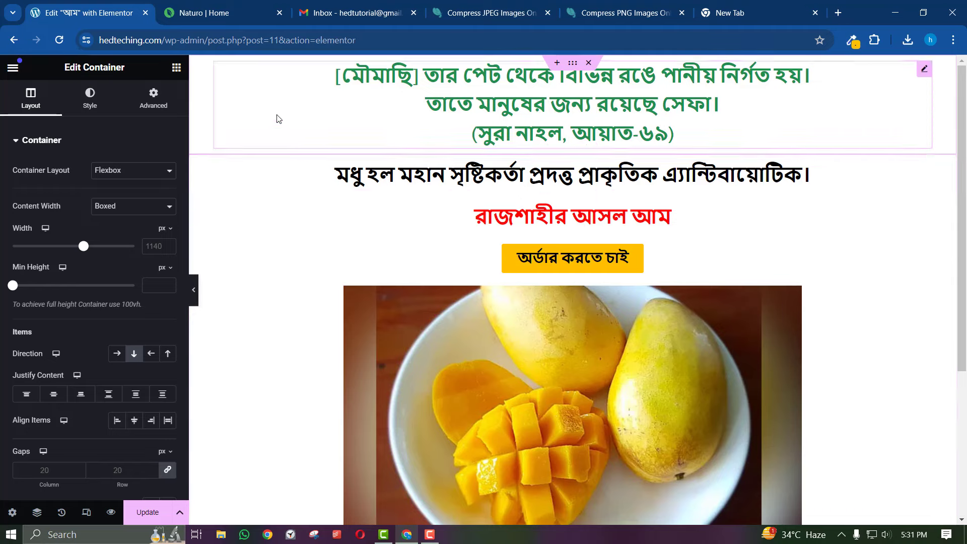
click(925, 69)
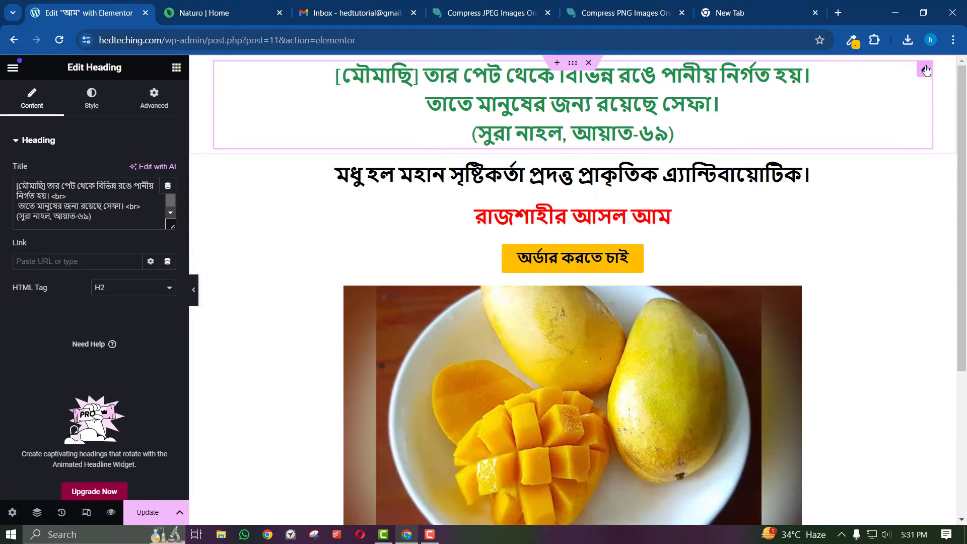
click(154, 98)
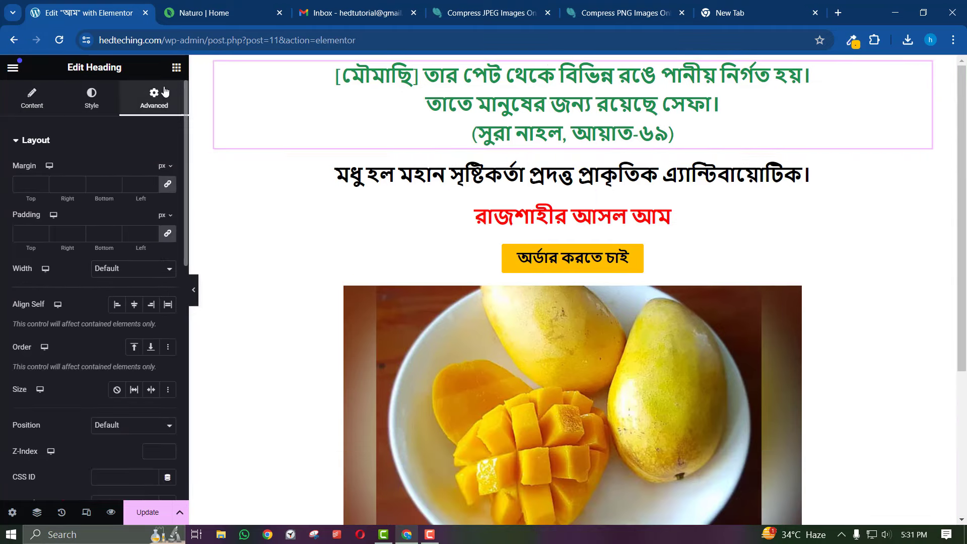
click(91, 98)
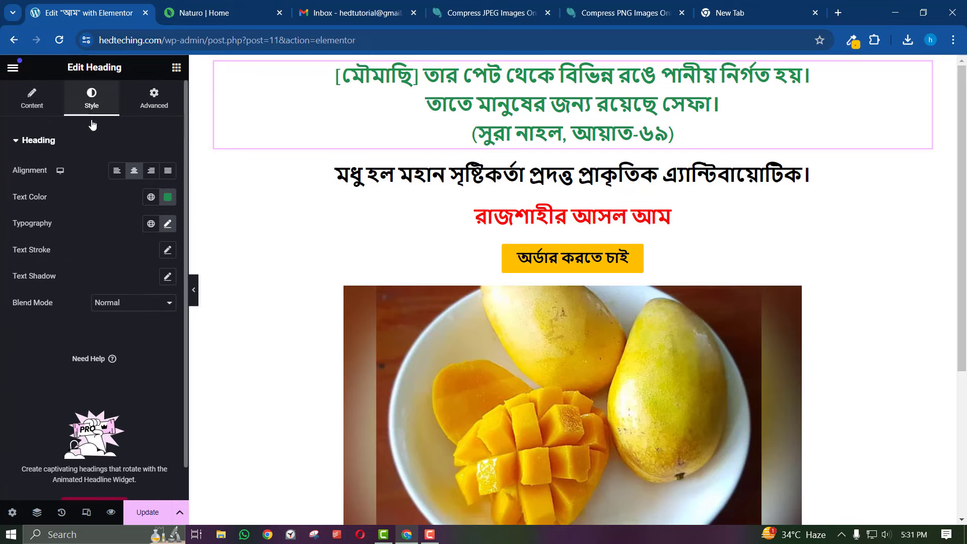
click(32, 98)
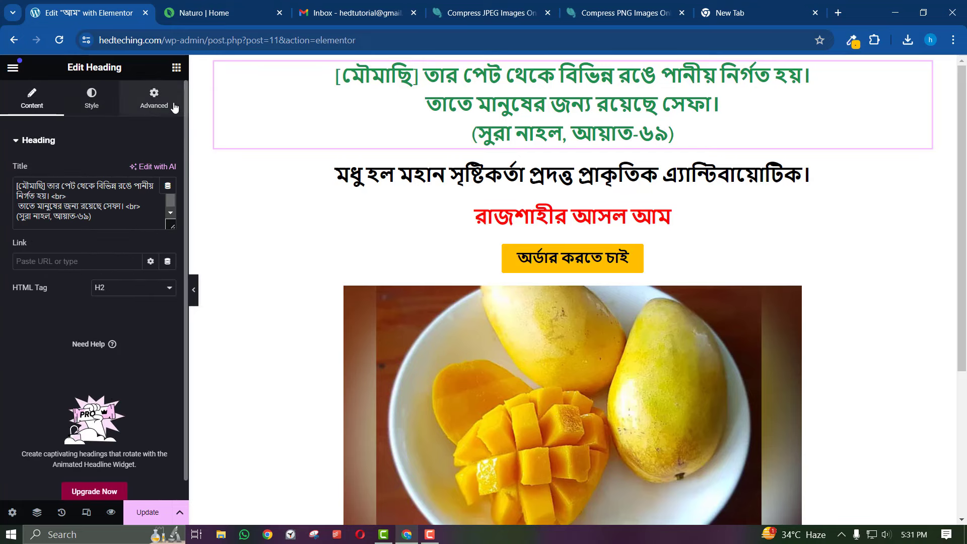
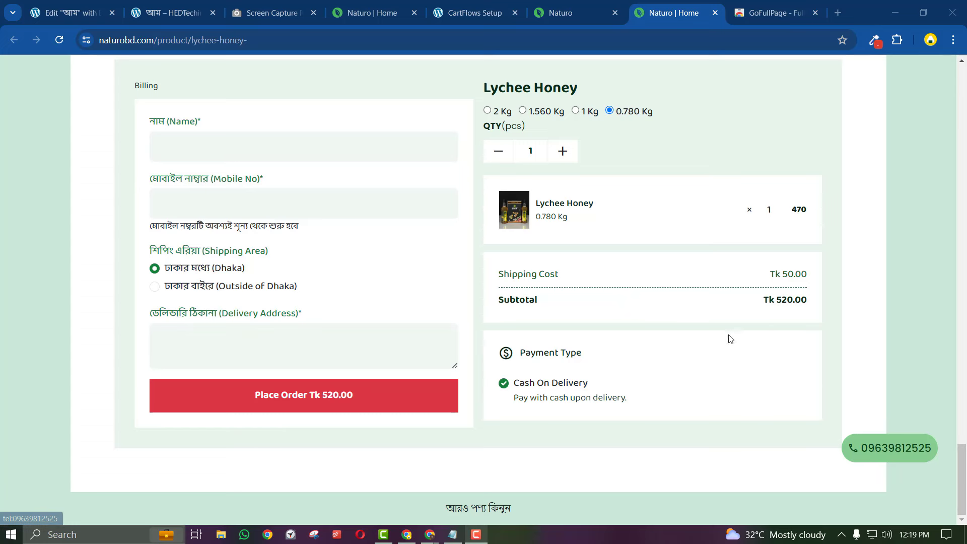
Search Google for 'ghorer' and browse the Ghorer Bazar homepage's ALL PRODUCT grid
click(831, 10)
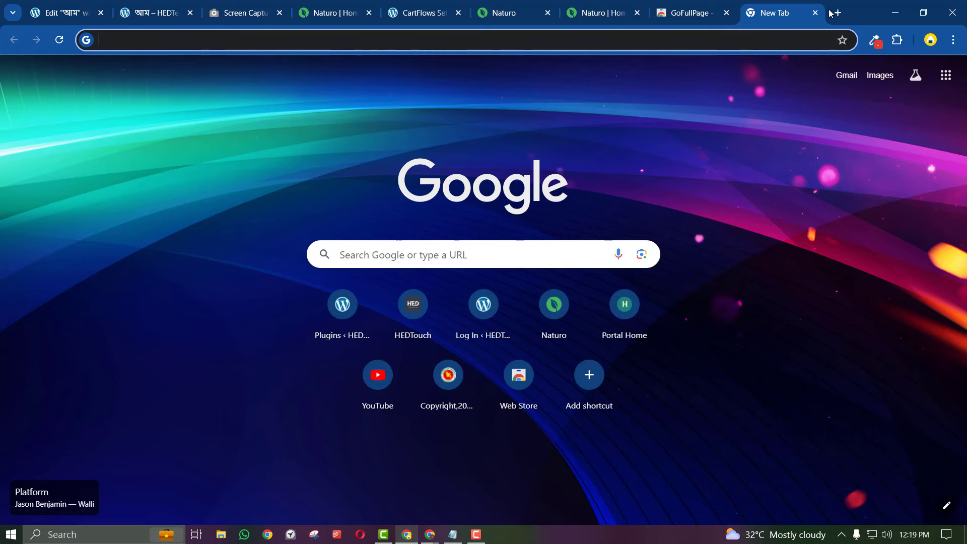
text(ghorerbazar)
key(Return)
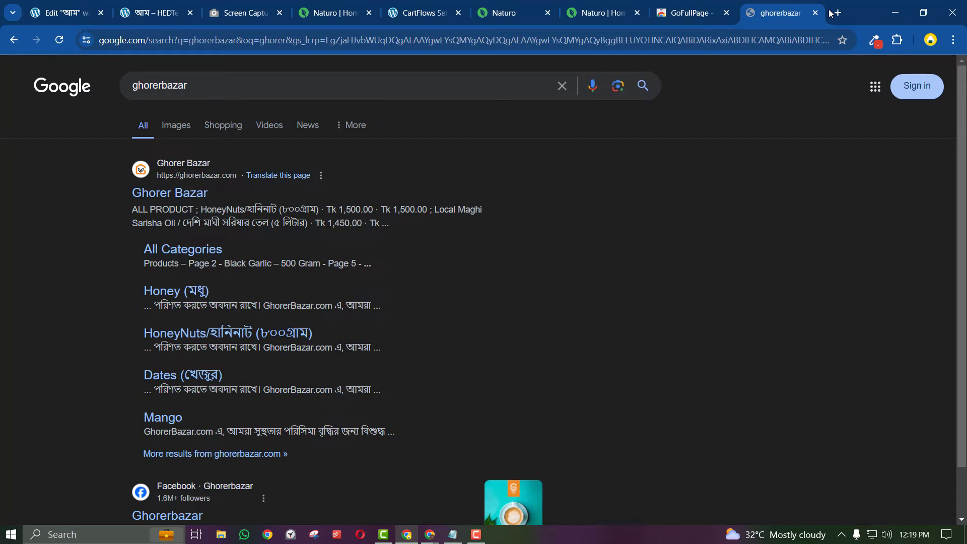
click(166, 193)
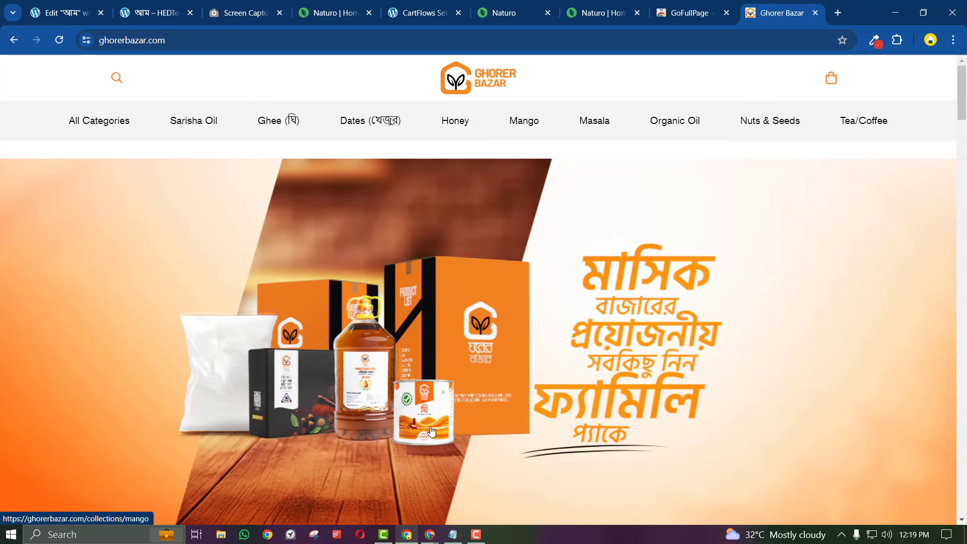
scroll(439, 401, down, 10)
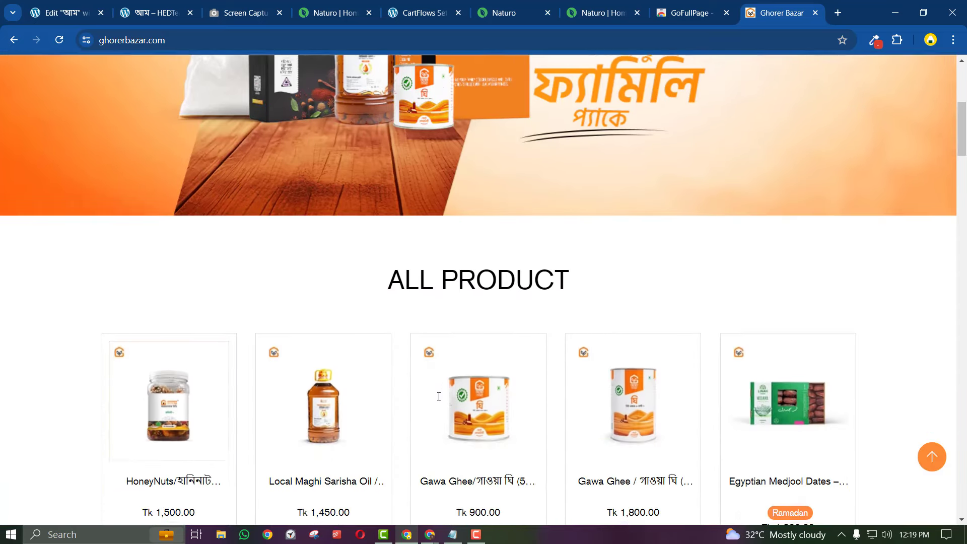
scroll(439, 401, up, 10)
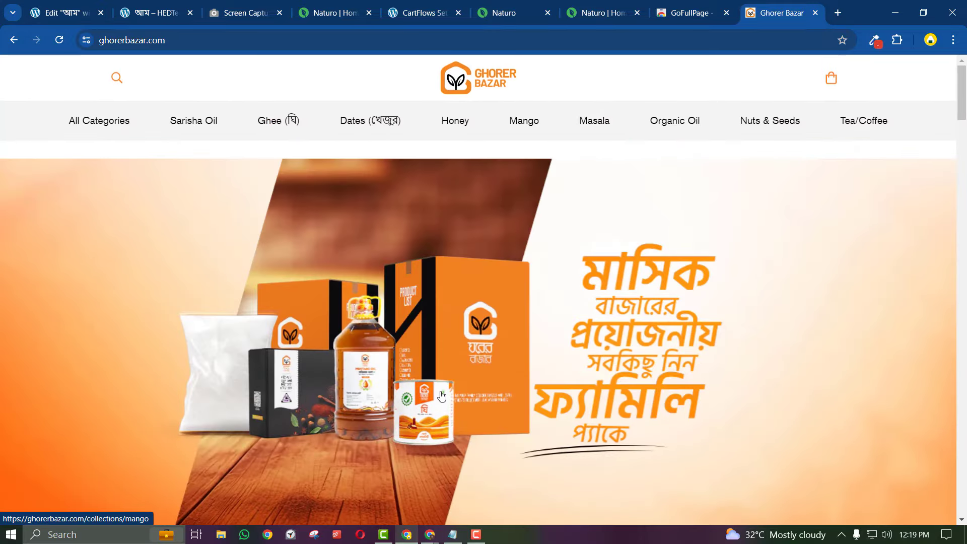
scroll(441, 396, down, 10)
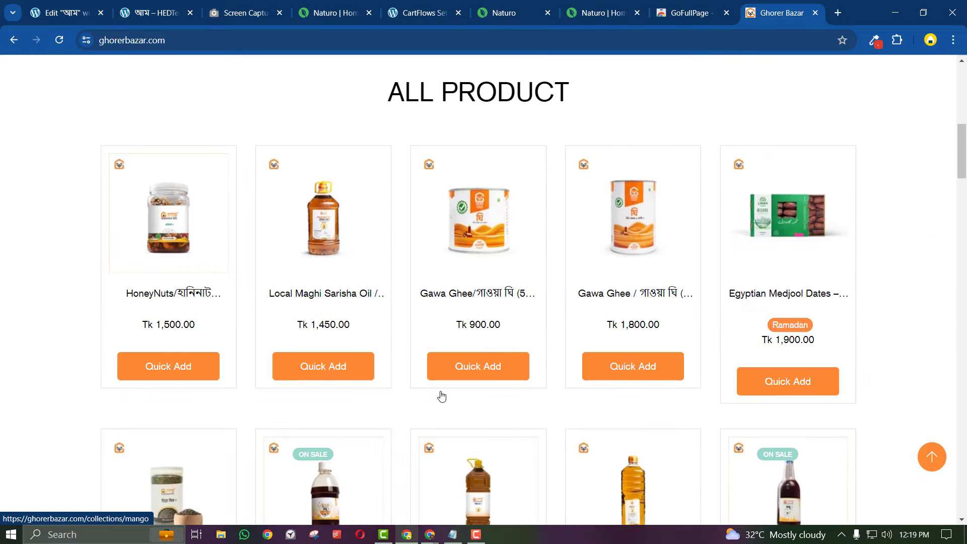
scroll(441, 393, up, 10)
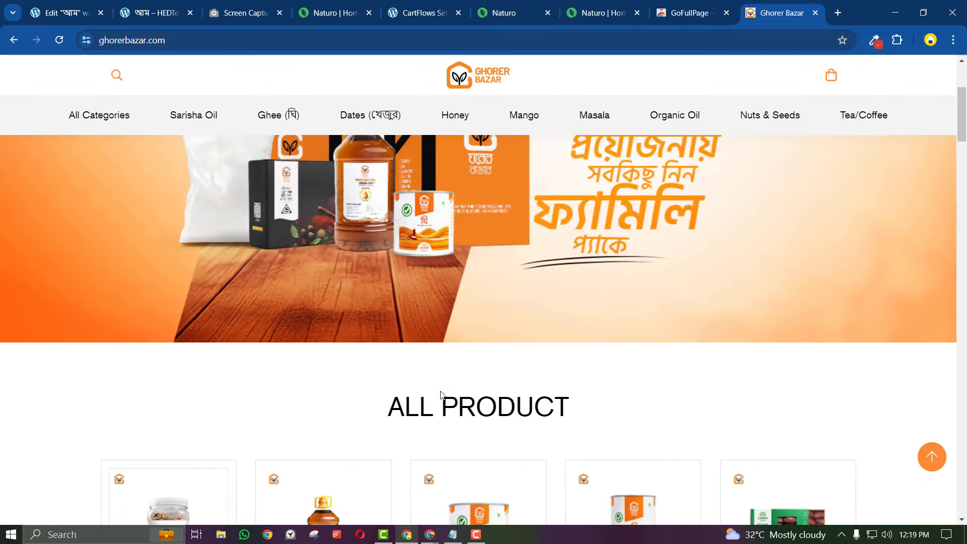
Scroll through the Naturo Lychee Honey order page
click(630, 2)
scroll(467, 366, up, 8)
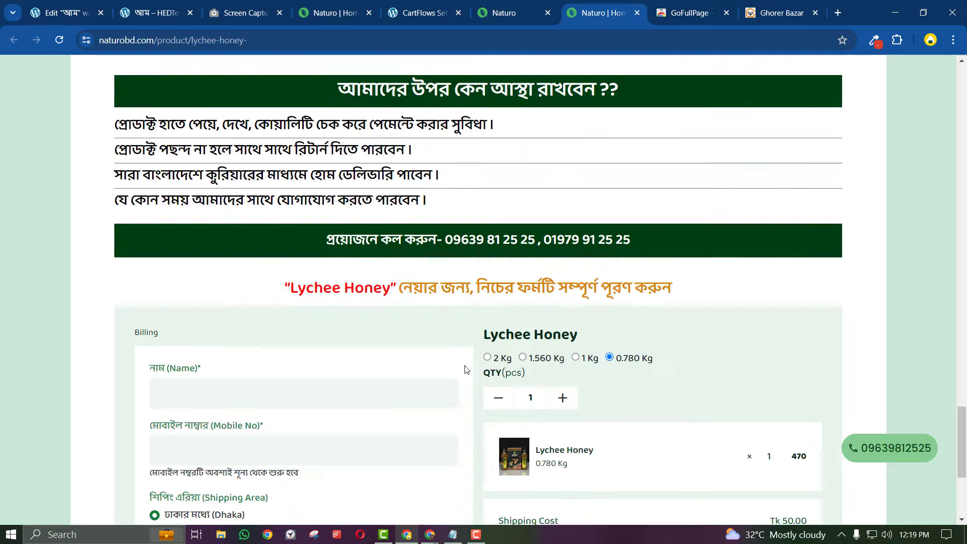
scroll(466, 368, down, 7)
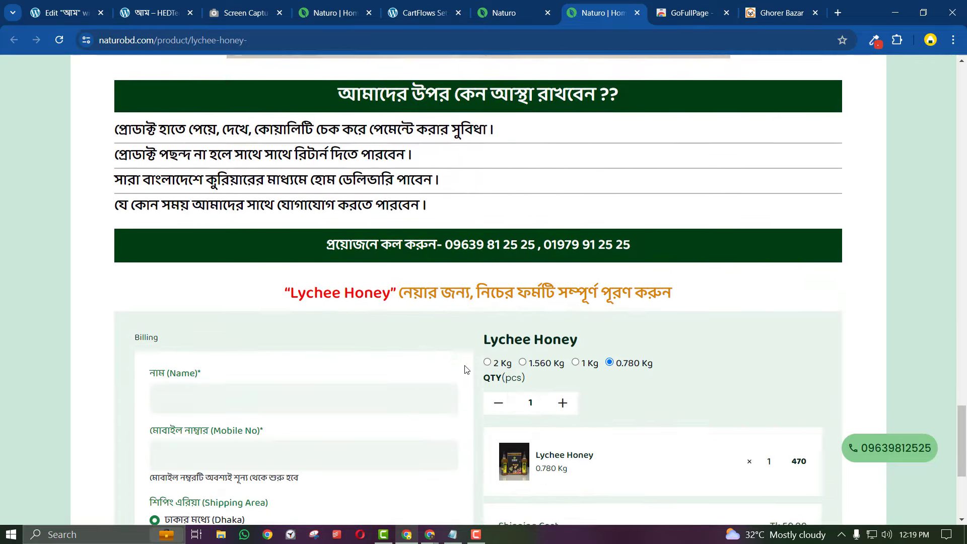
scroll(466, 368, up, 7)
Read the Notepad notes on discount, review and video alongside the order page
click(459, 541)
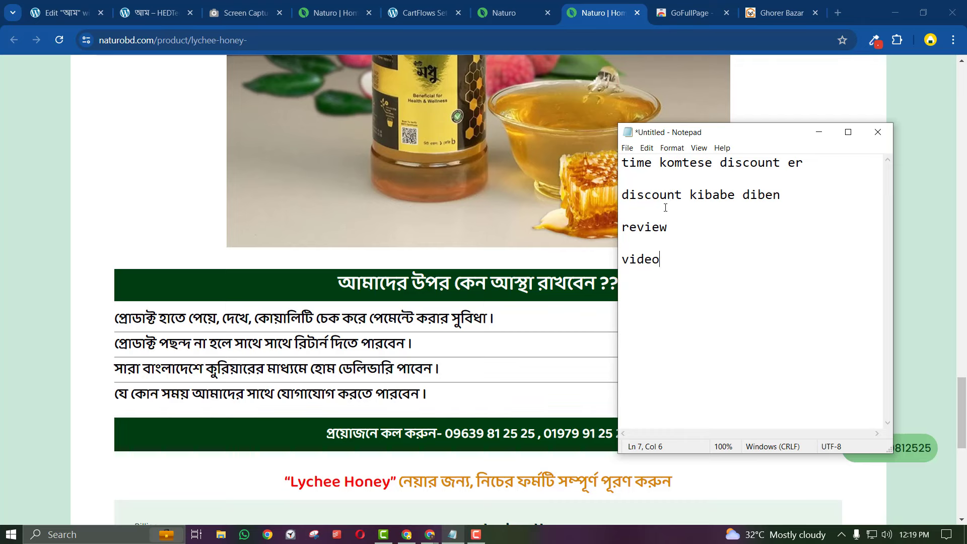
scroll(455, 287, up, 10)
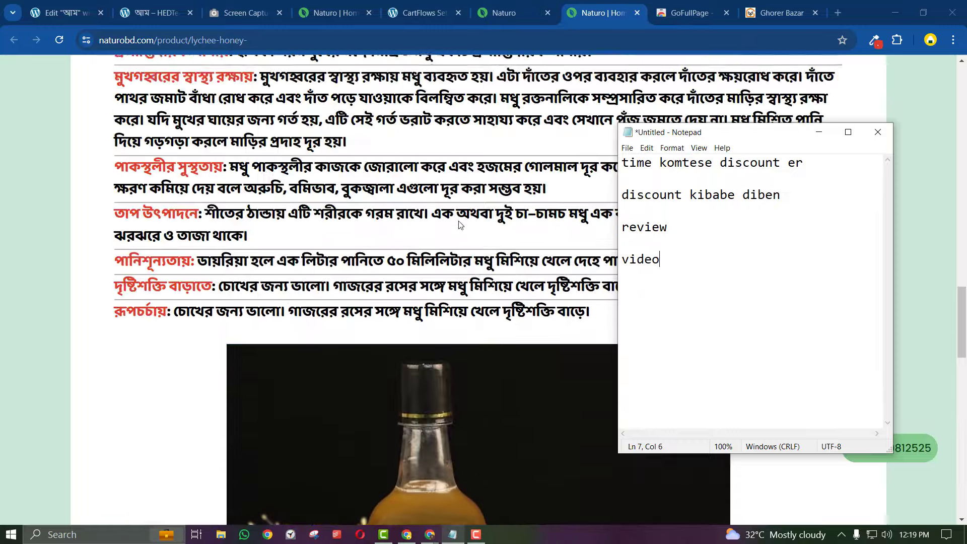
scroll(458, 321, up, 10)
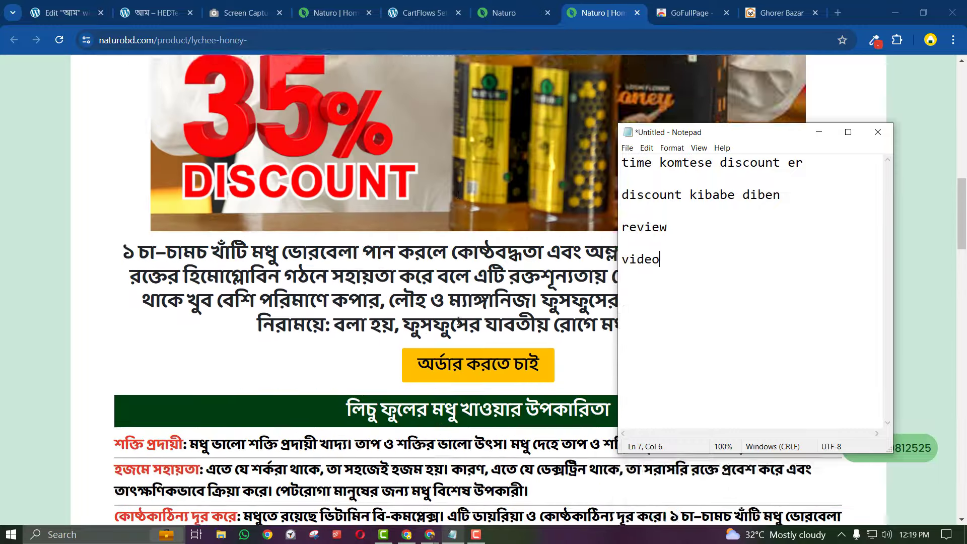
scroll(458, 321, up, 10)
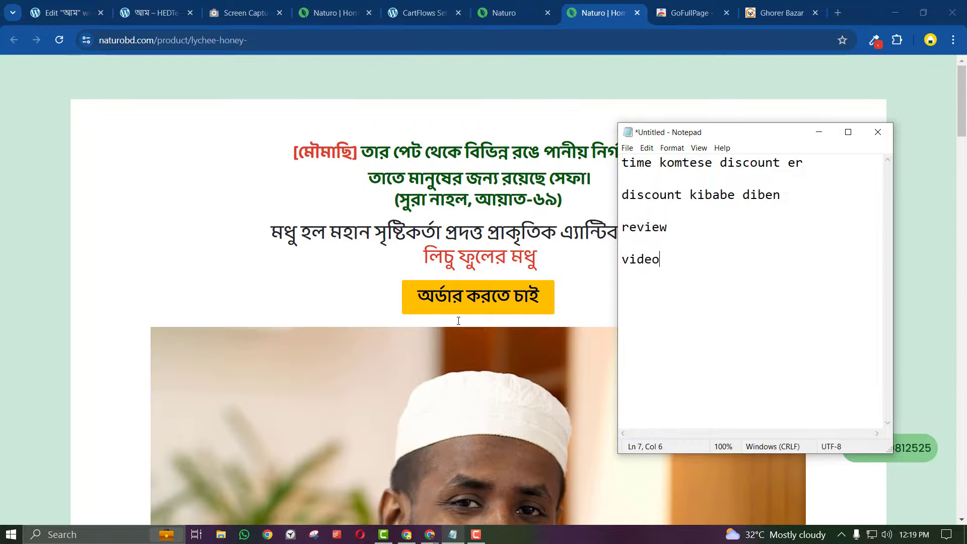
scroll(457, 367, down, 20)
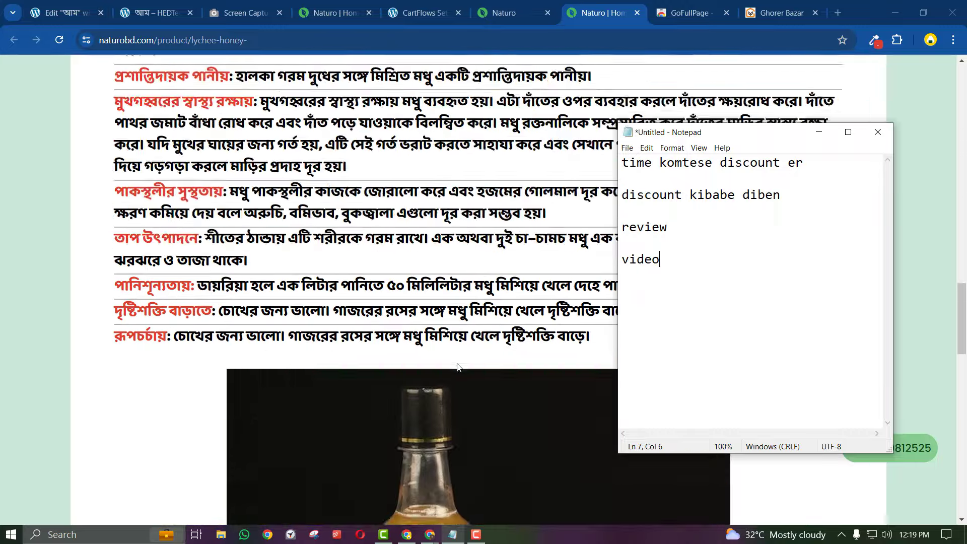
scroll(457, 367, down, 9)
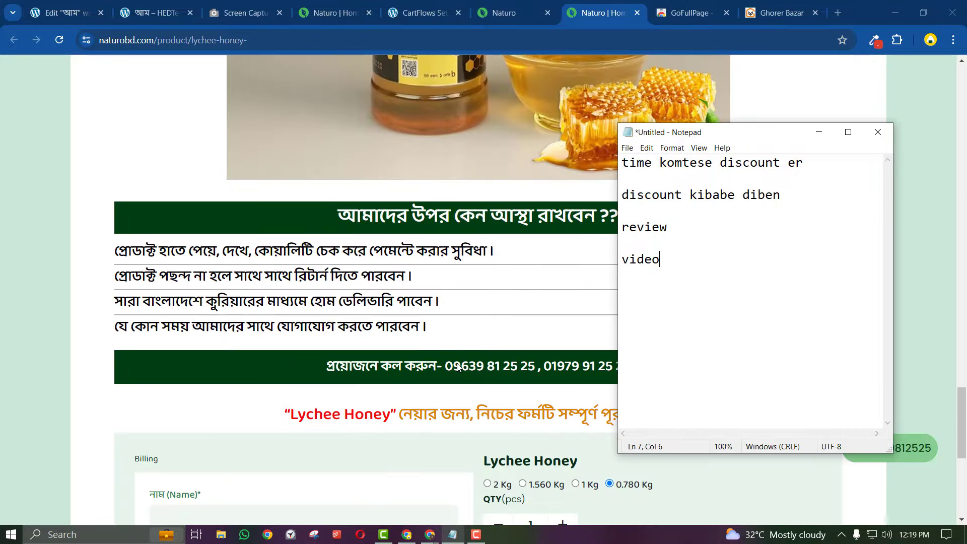
scroll(458, 368, down, 3)
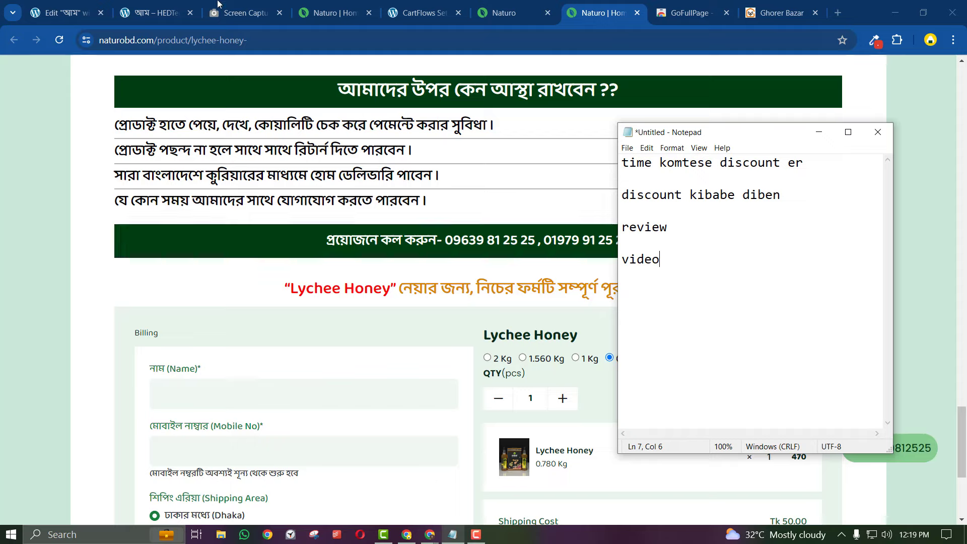
click(186, 6)
Drag a Video widget onto the mango page directly above the mango image
scroll(340, 351, down, 10)
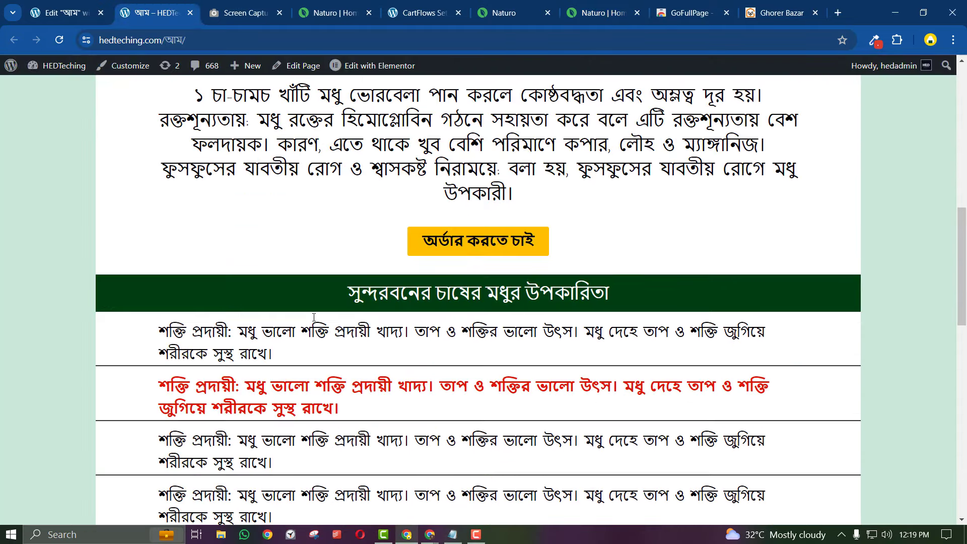
scroll(272, 357, down, 12)
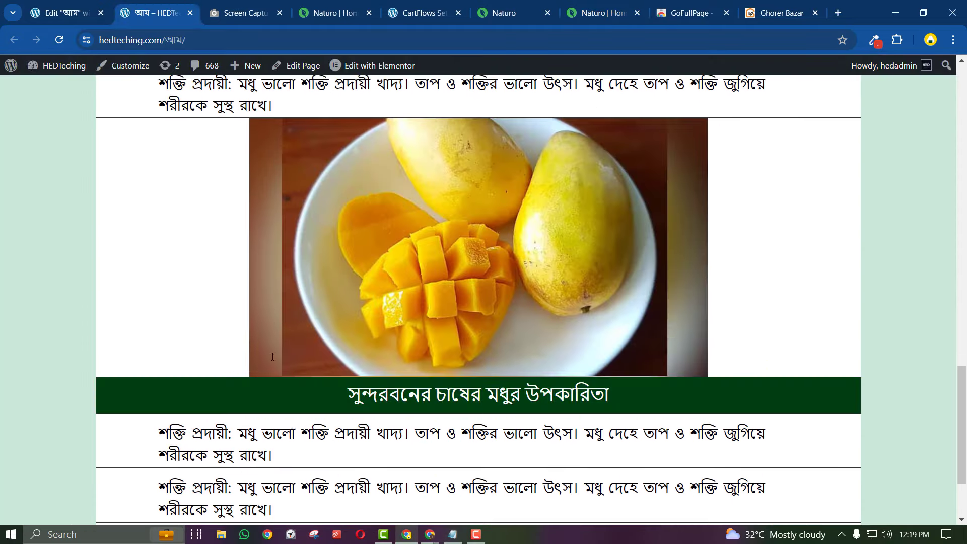
click(74, 5)
scroll(408, 414, up, 5)
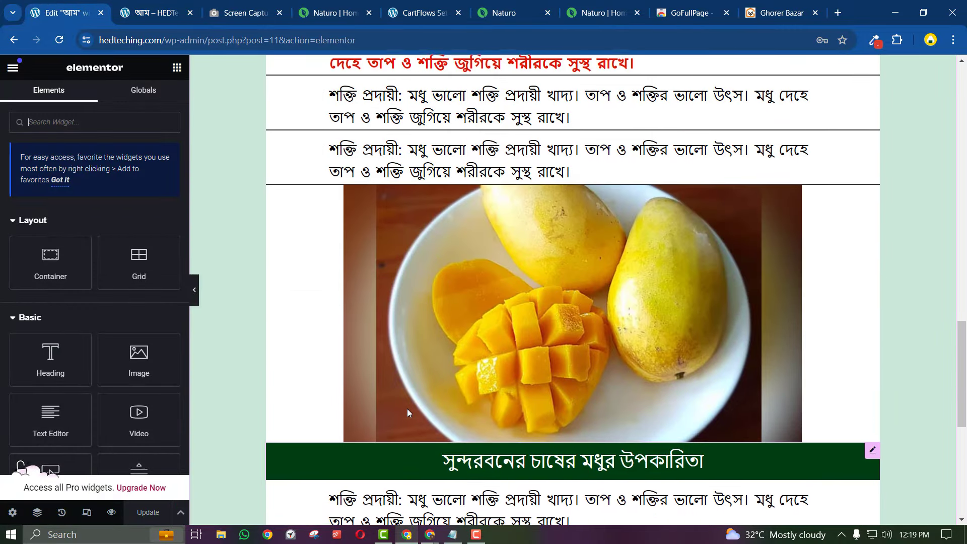
scroll(84, 294, down, 1)
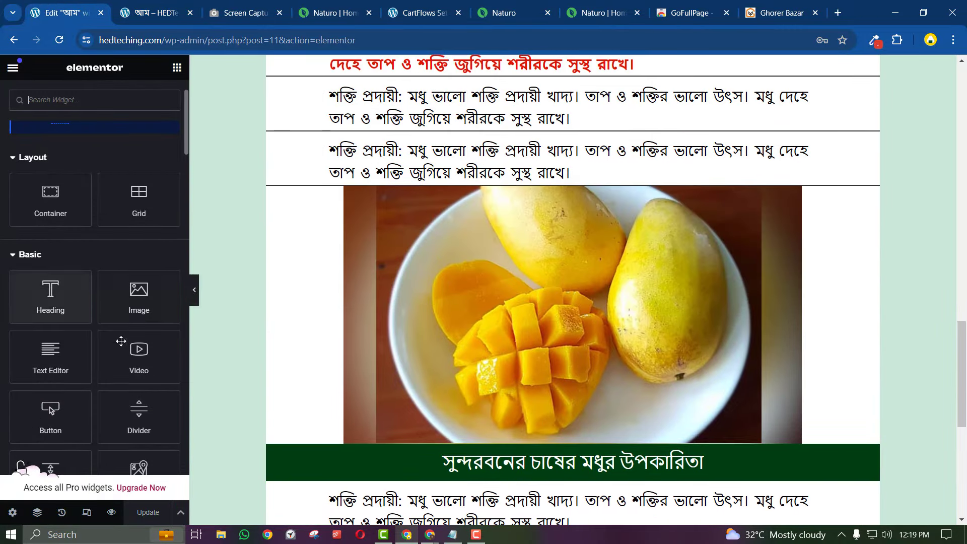
drag(139, 355, 497, 189)
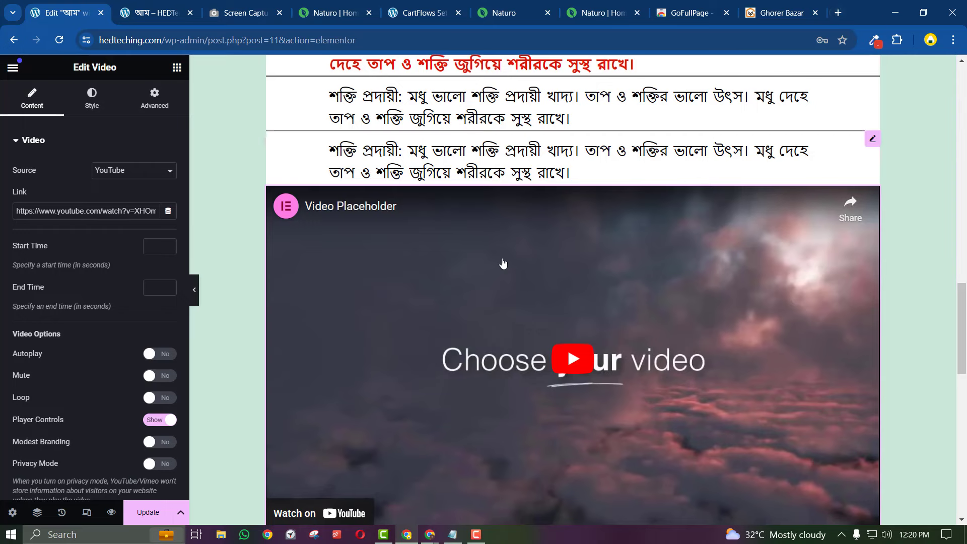
scroll(502, 262, down, 3)
scroll(503, 262, up, 2)
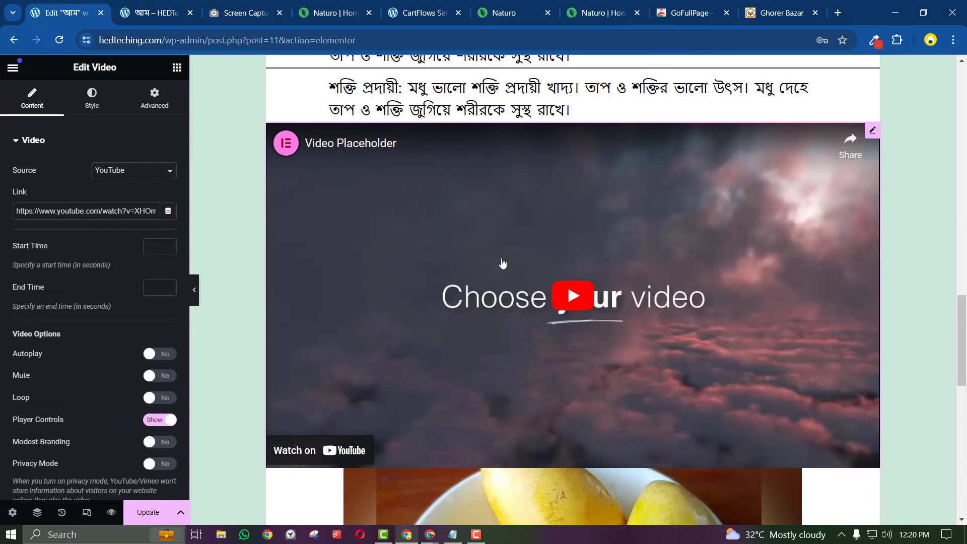
click(841, 13)
Search YouTube for 'hedtouch' and open the latest HED Touch eCommerce tutorial video
text(youtu)
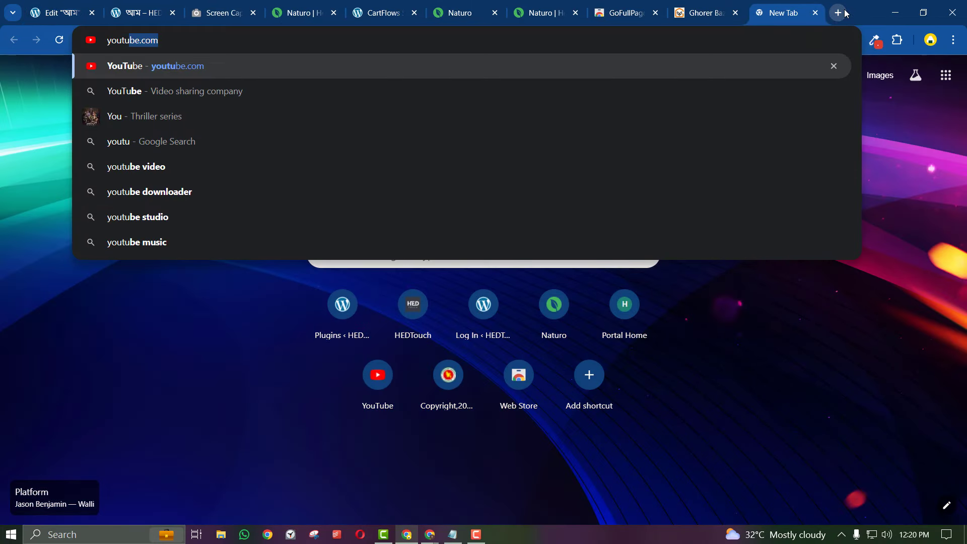
key(Return)
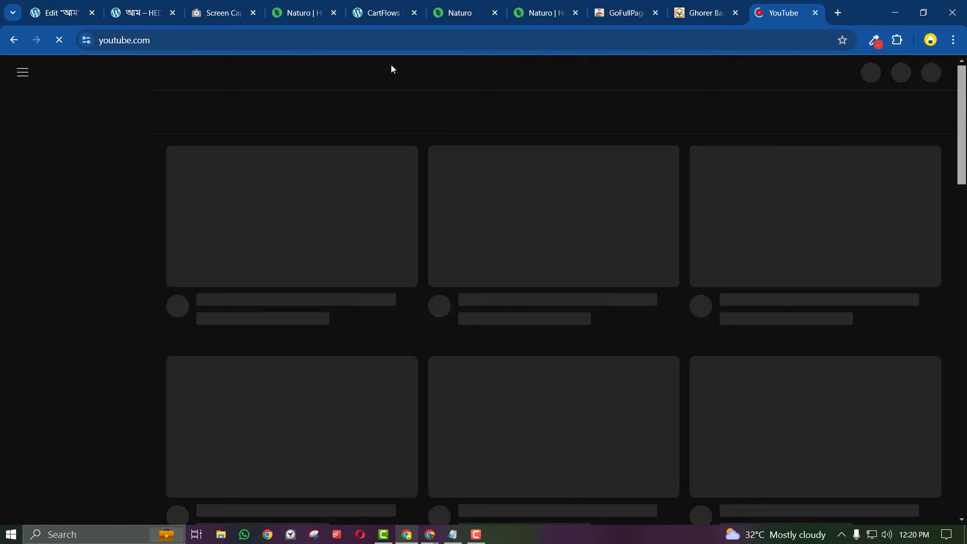
click(386, 78)
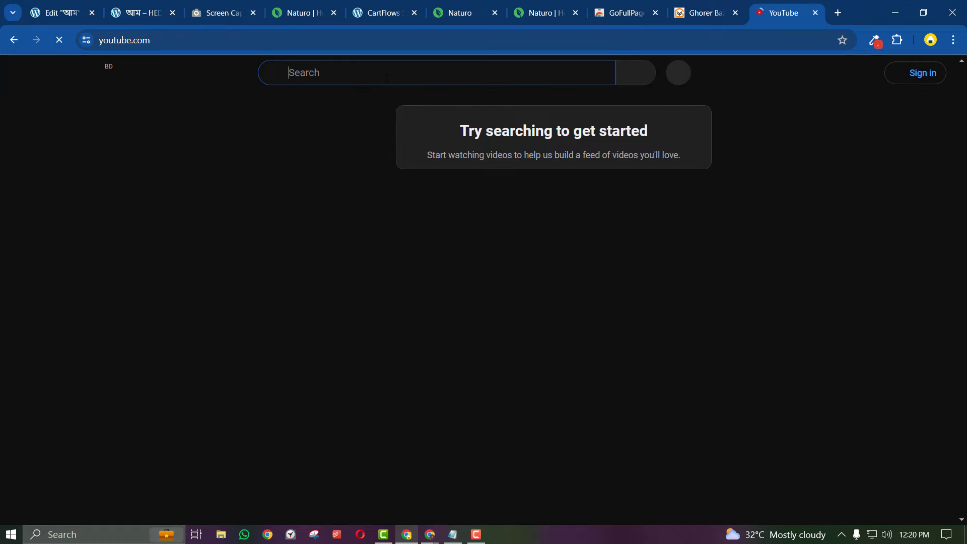
text(hedtouch)
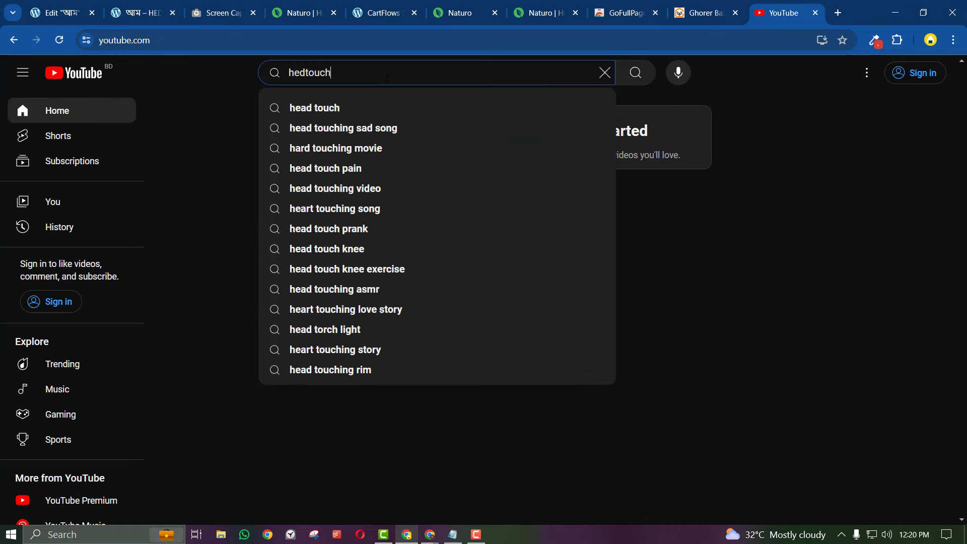
key(Return)
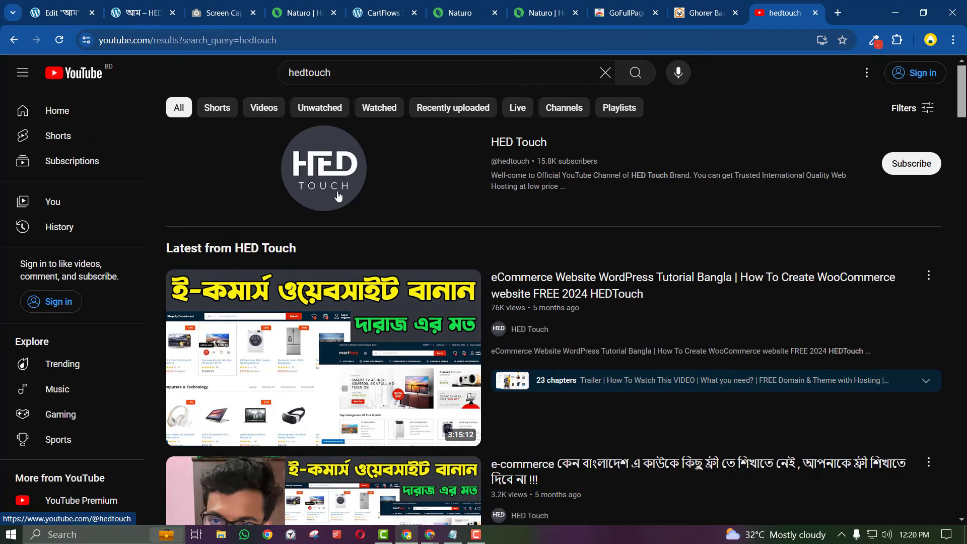
click(358, 288)
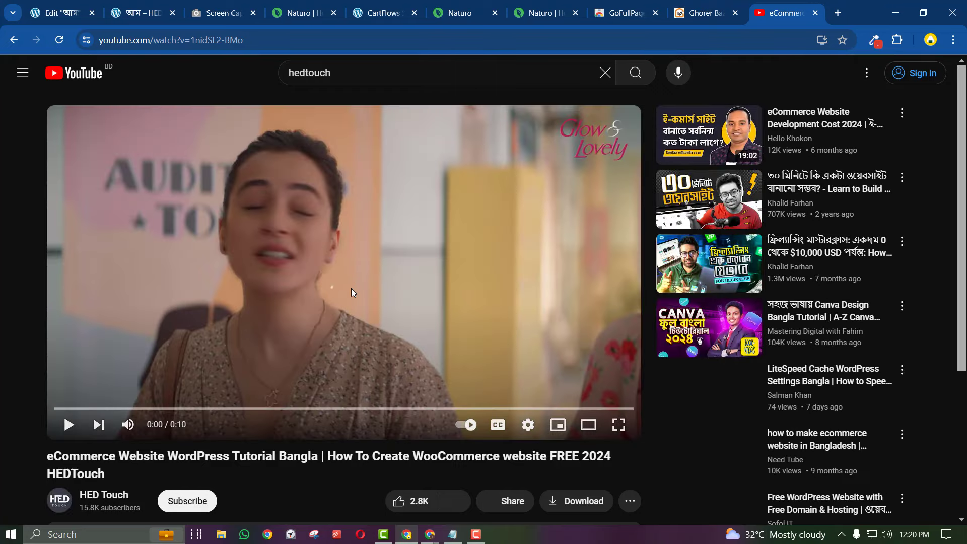
Copy the tutorial's youtu.be share link and close the Share dialog
scroll(351, 292, down, 4)
click(505, 318)
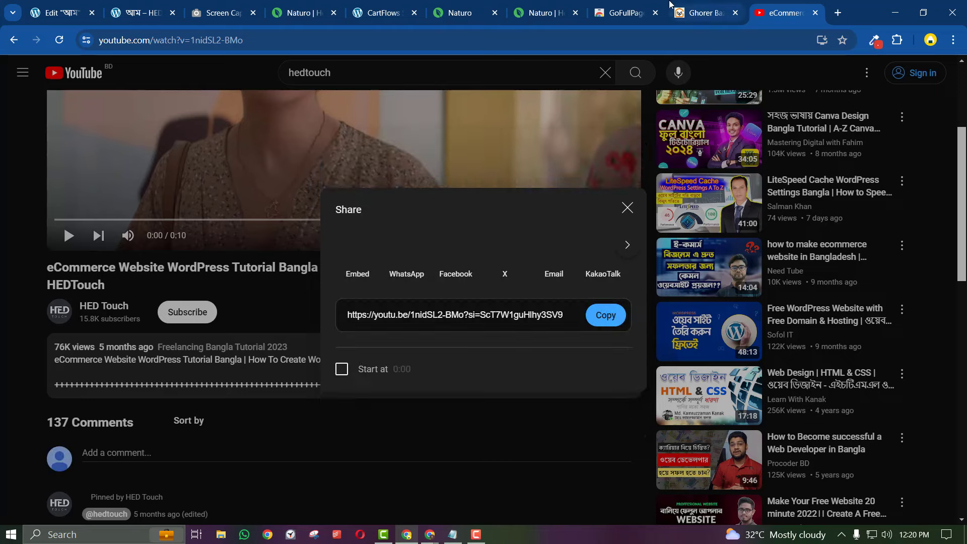
click(61, 6)
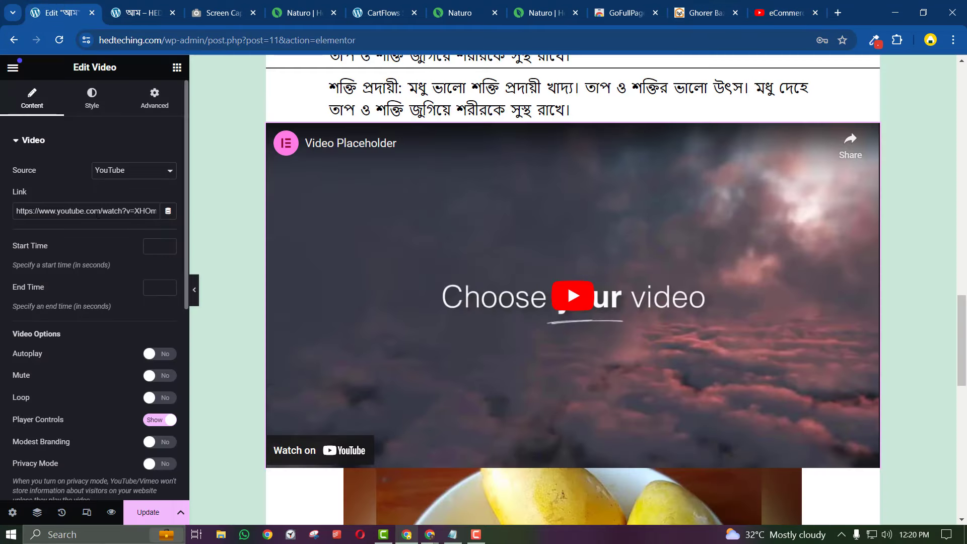
drag(146, 211, 178, 210)
click(783, 13)
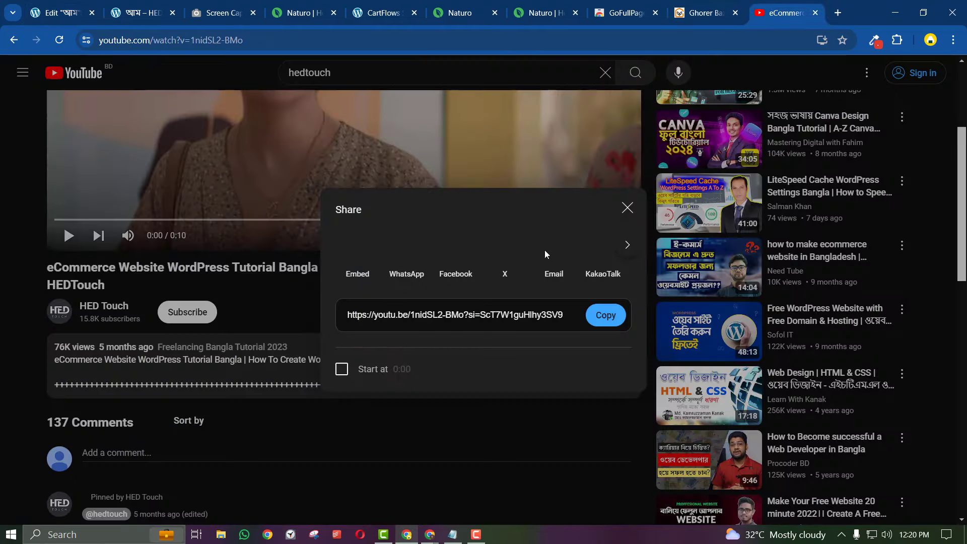
click(607, 315)
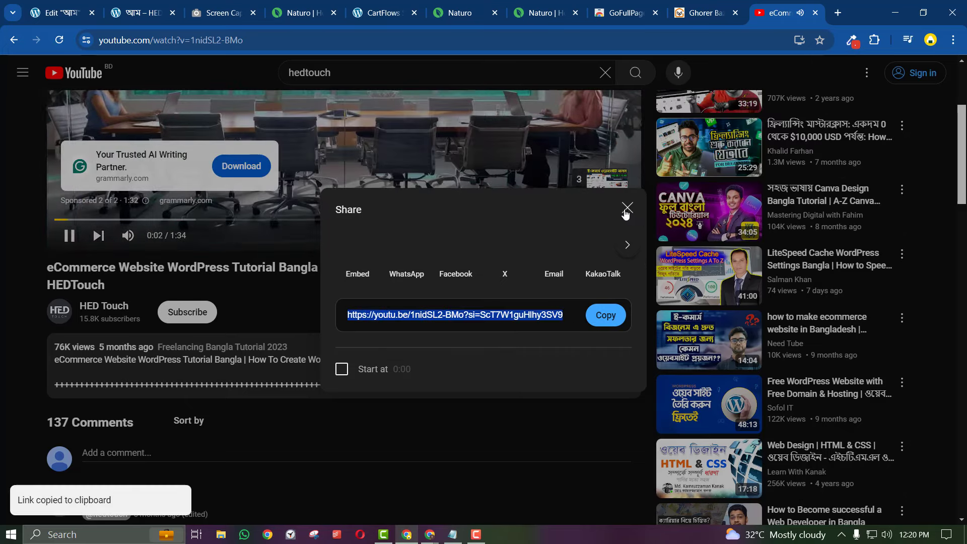
click(627, 209)
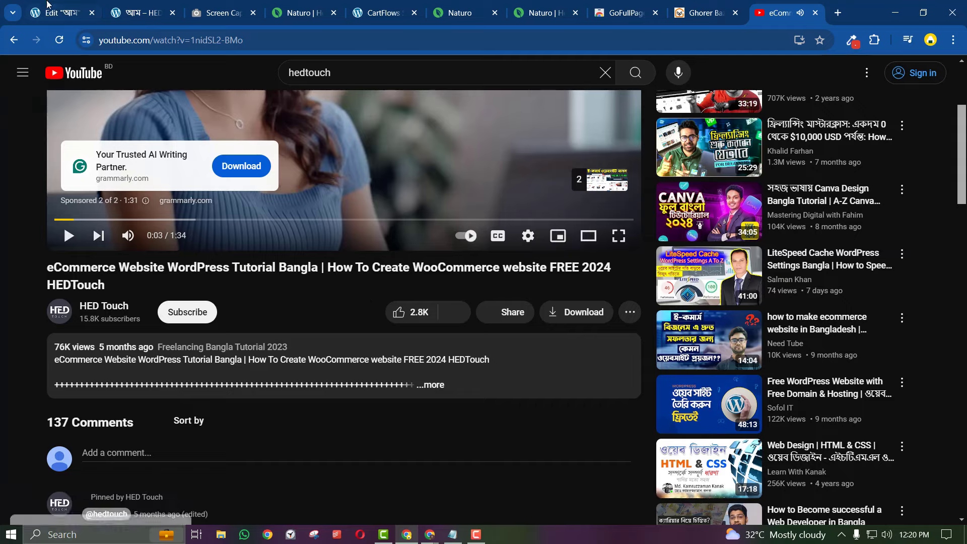
click(49, 11)
Replace the Video widget's Link with the copied youtu.be tutorial URL
triple_click(78, 211)
right_click(78, 210)
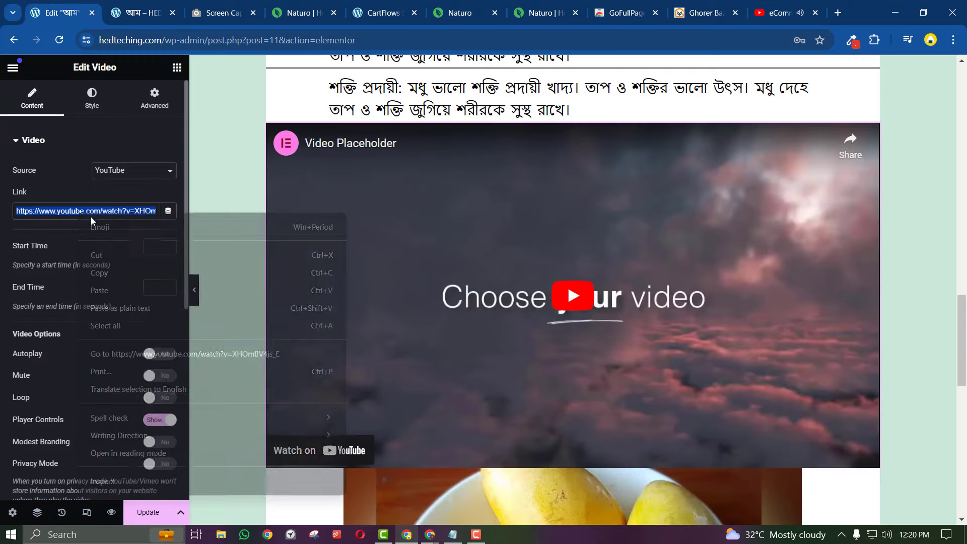
click(108, 291)
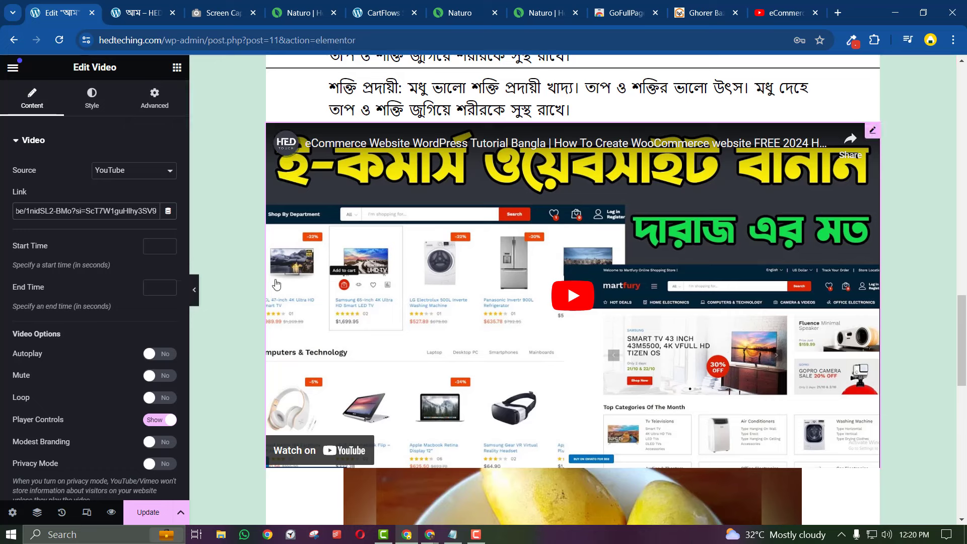
Give the video 100 px right and left padding in the Advanced tab
click(161, 92)
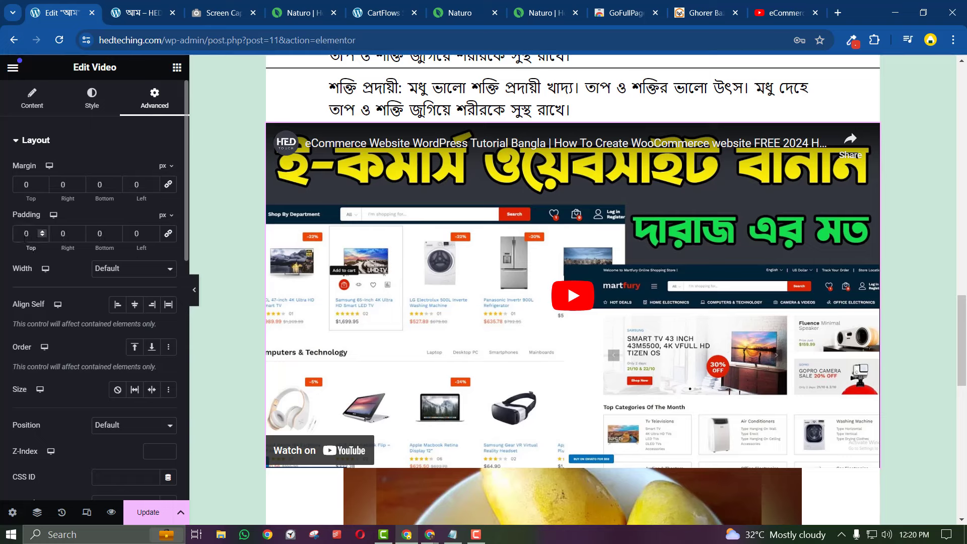
click(54, 234)
text(100)
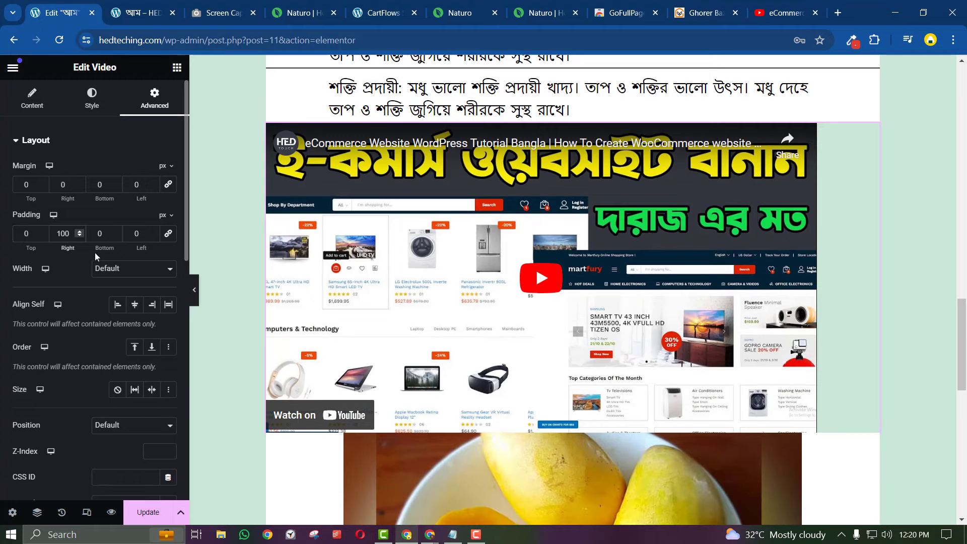
text(100)
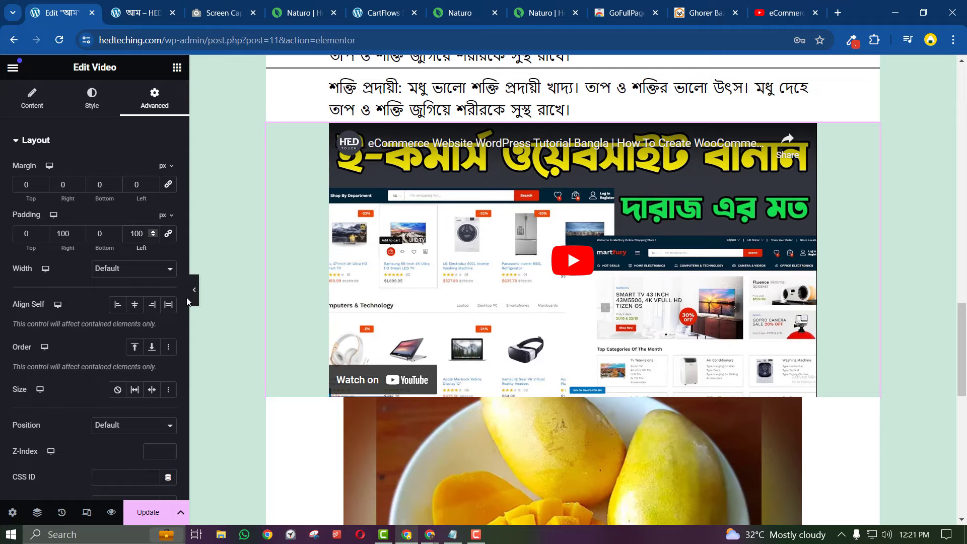
scroll(431, 427, down, 10)
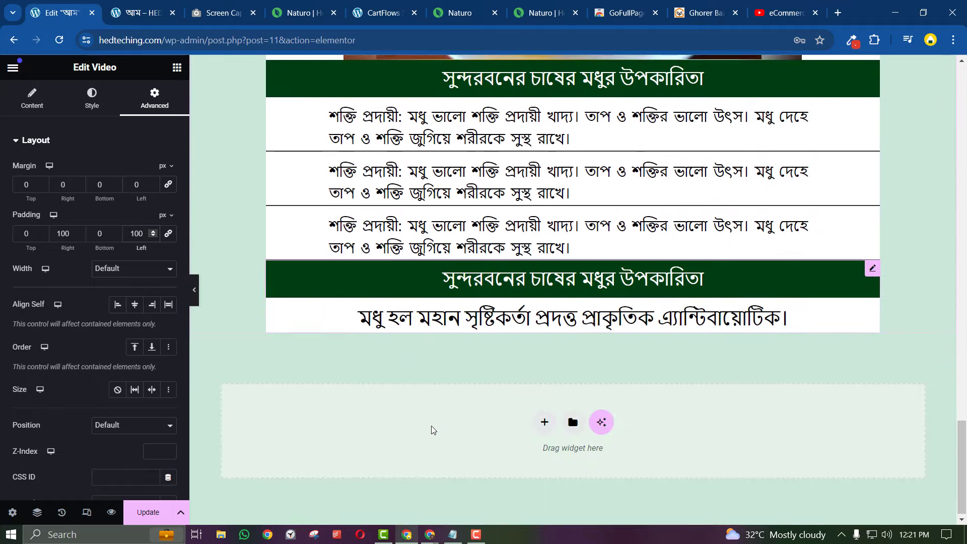
scroll(432, 427, up, 7)
scroll(431, 430, up, 4)
scroll(432, 429, down, 4)
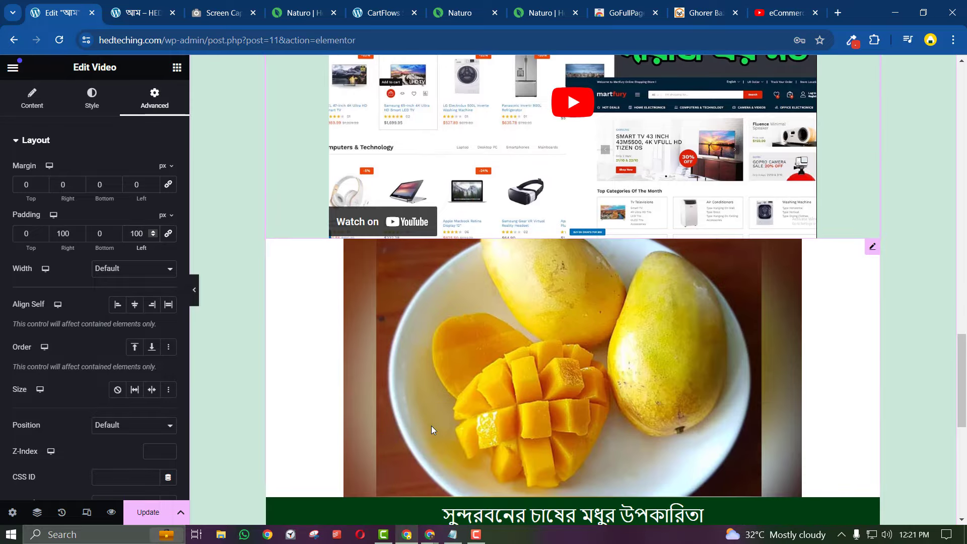
scroll(432, 429, up, 2)
scroll(432, 430, up, 4)
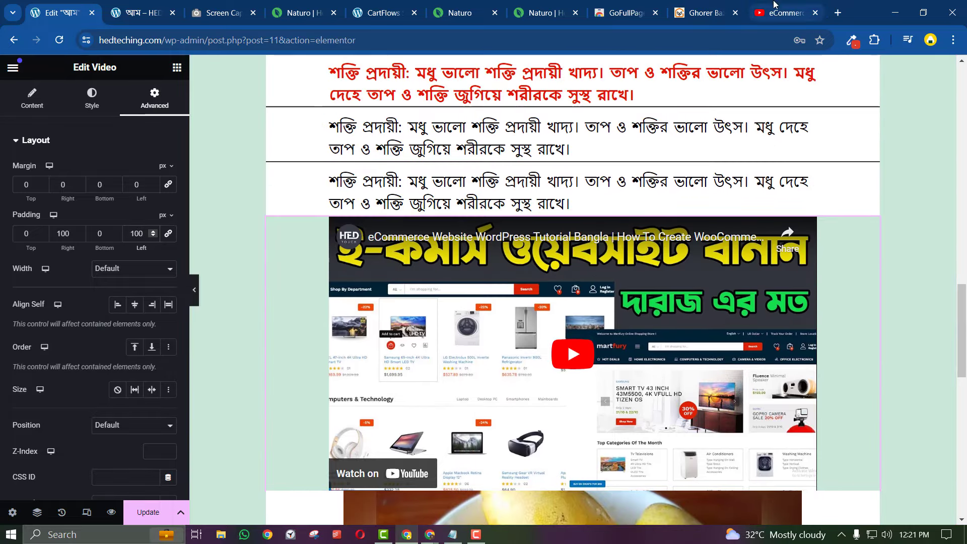
click(775, 5)
Search YouTube for 'mango'
double_click(393, 75)
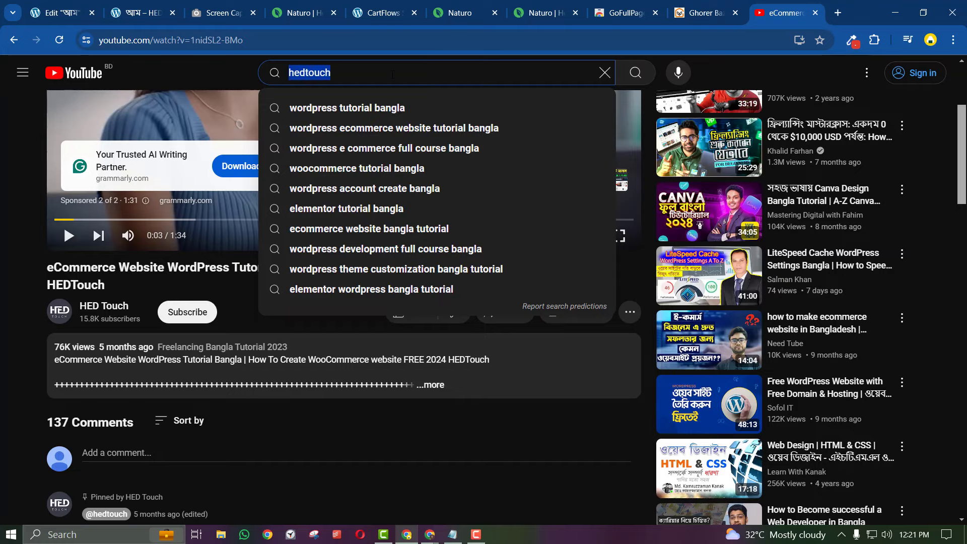
text(mango)
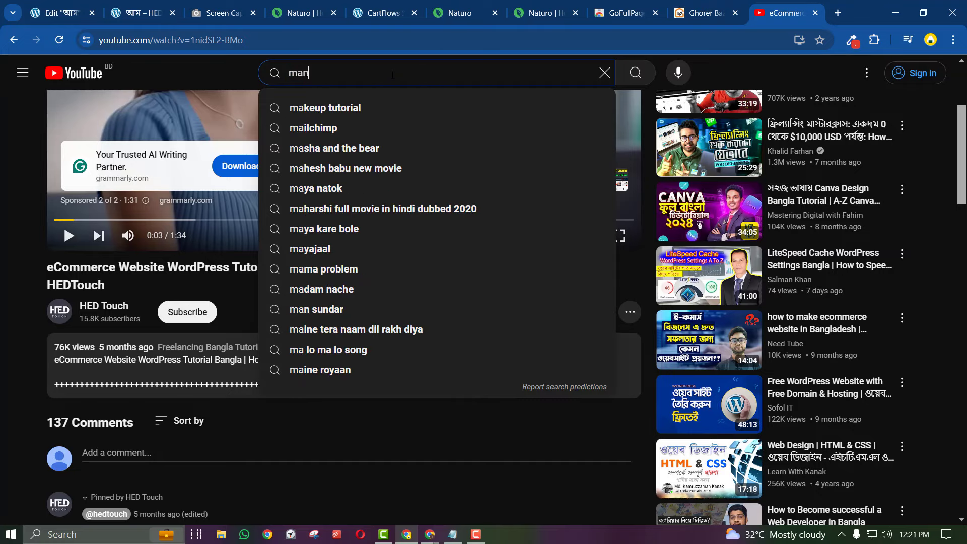
key(Return)
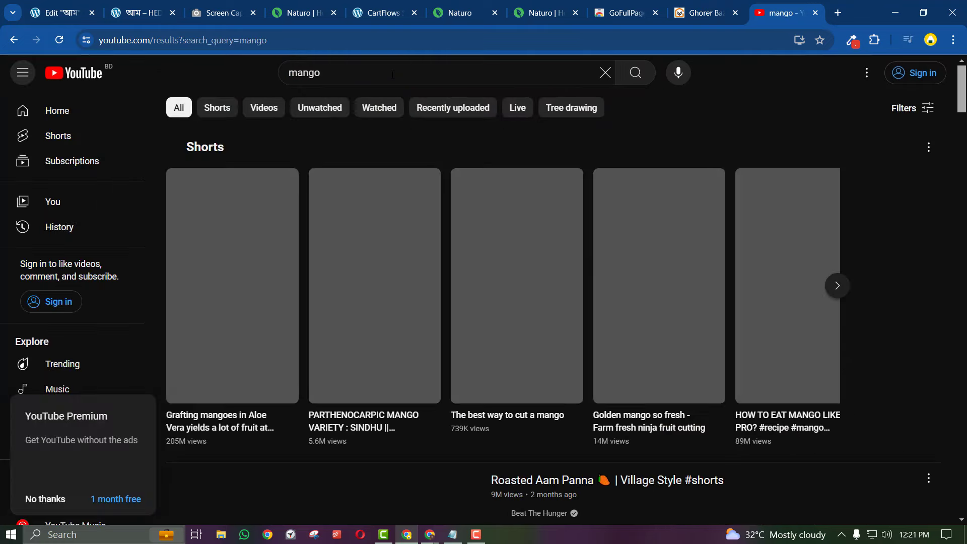
scroll(455, 215, down, 6)
scroll(458, 217, down, 3)
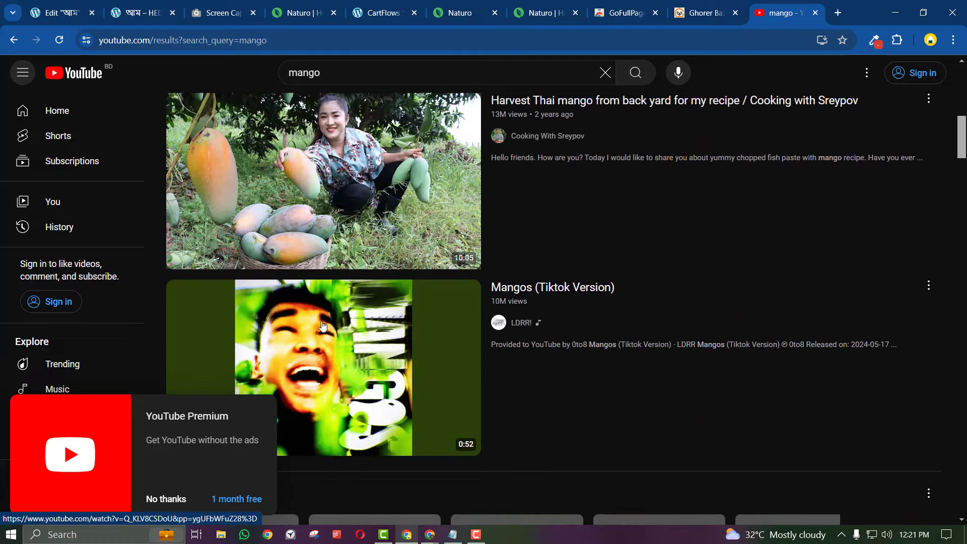
Copy the link address of the Mango Sago Dessert video from the results
click(167, 500)
scroll(435, 371, down, 4)
scroll(435, 370, down, 15)
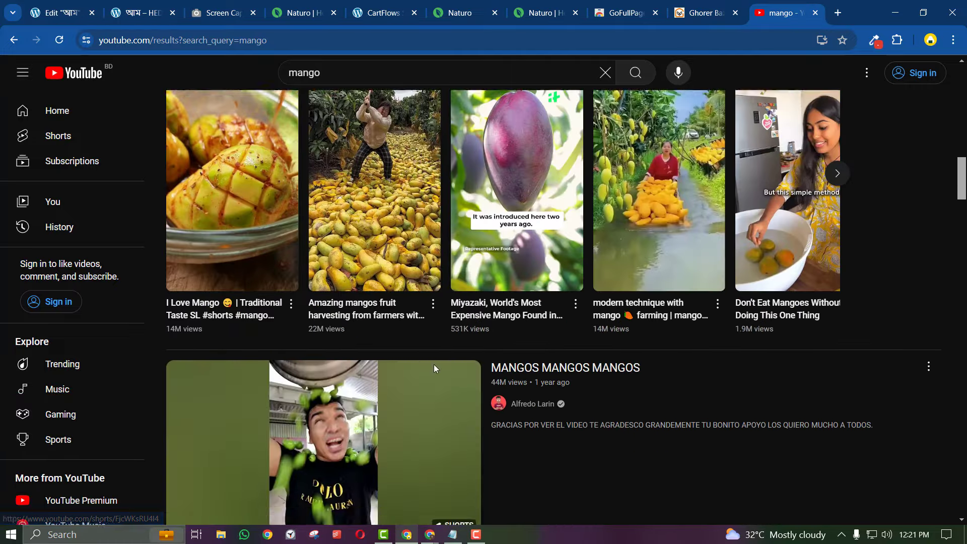
scroll(435, 370, up, 6)
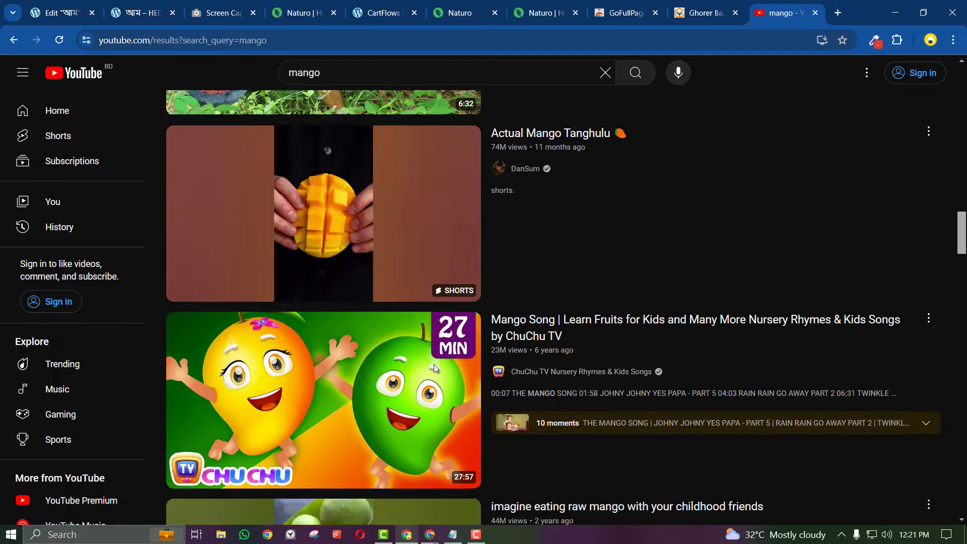
scroll(435, 370, down, 15)
scroll(435, 370, up, 6)
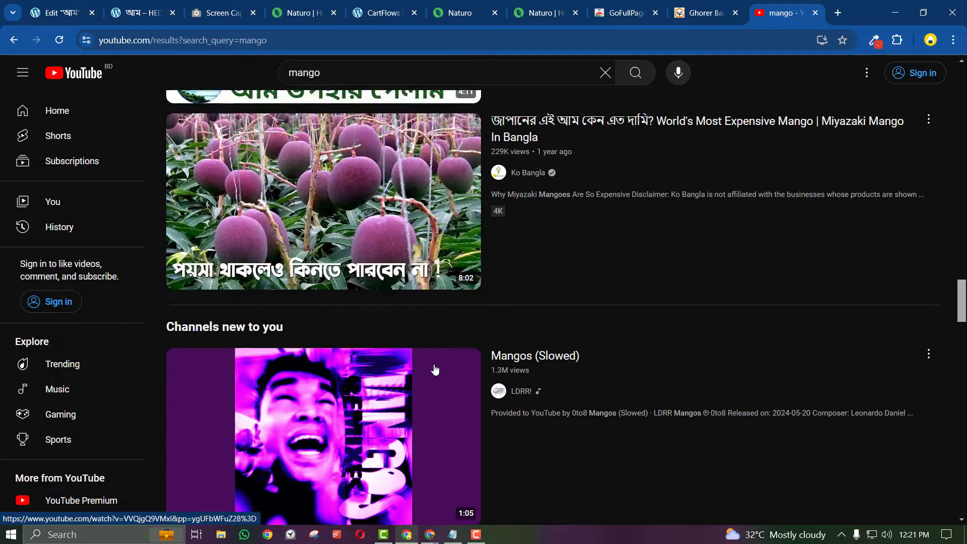
scroll(436, 370, down, 20)
scroll(436, 370, down, 16)
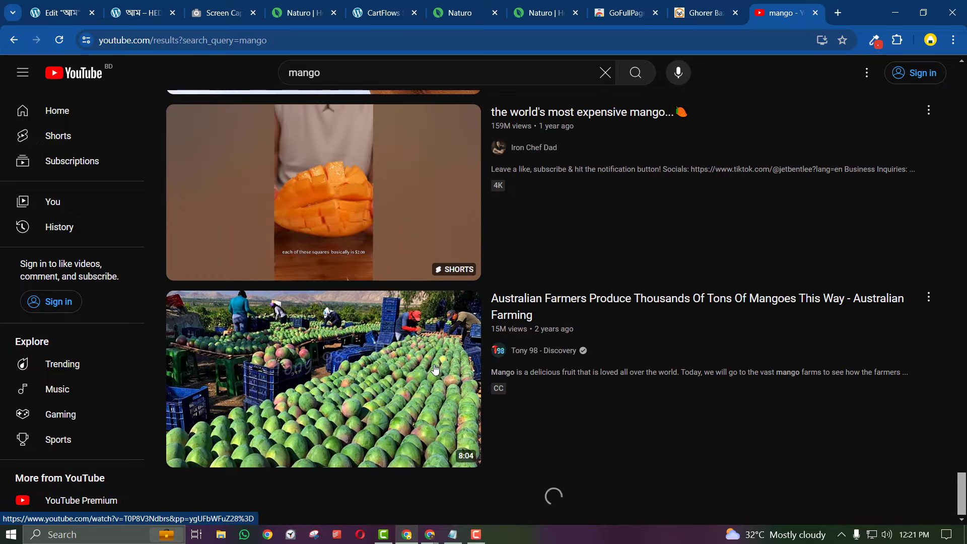
scroll(435, 371, down, 15)
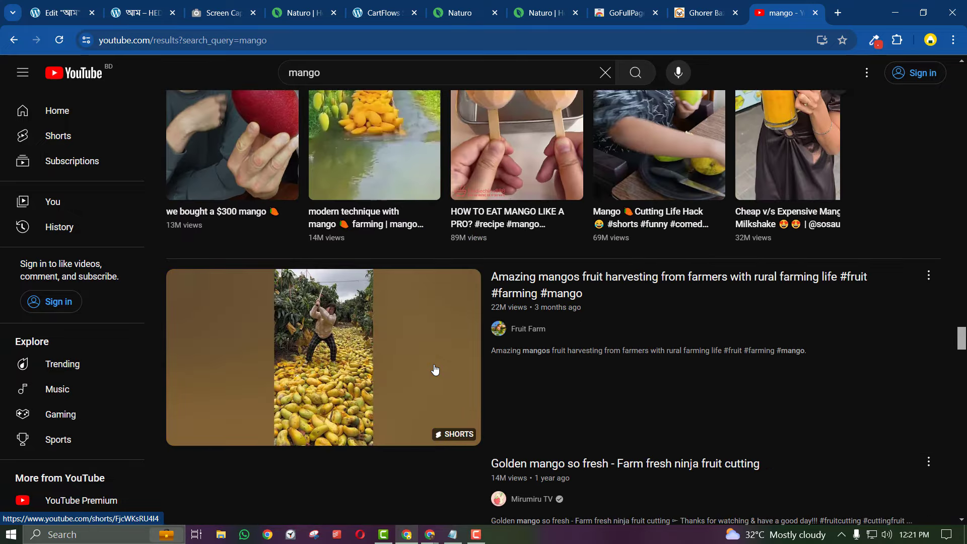
scroll(435, 370, down, 15)
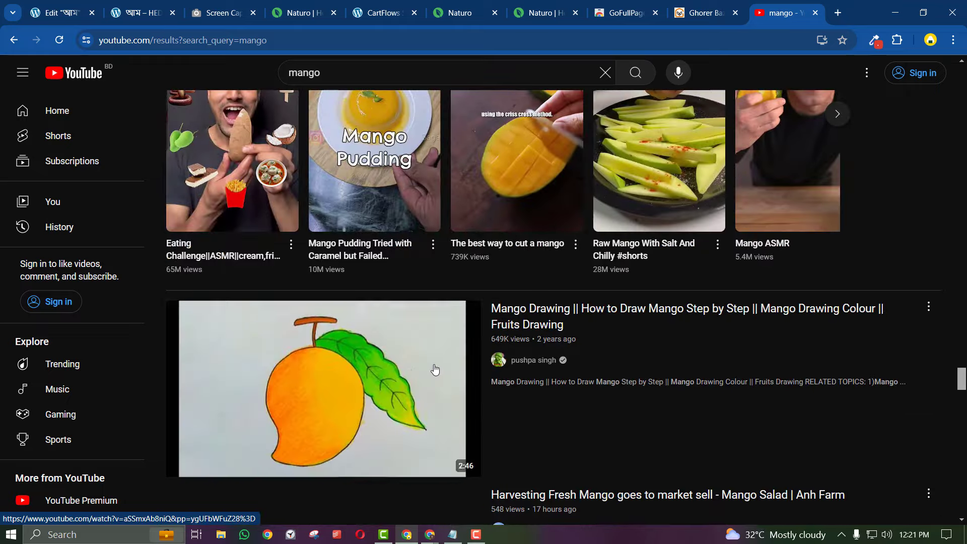
scroll(436, 370, down, 15)
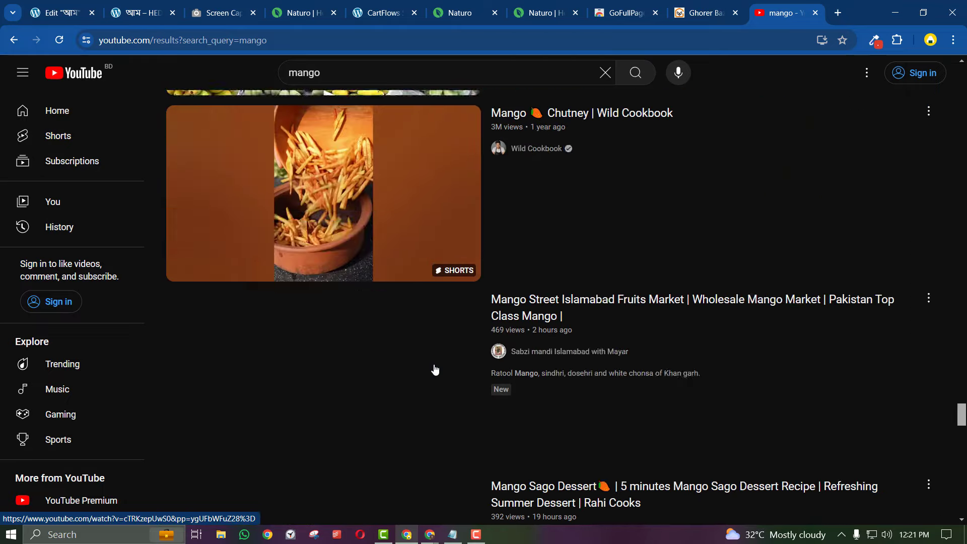
scroll(435, 371, down, 8)
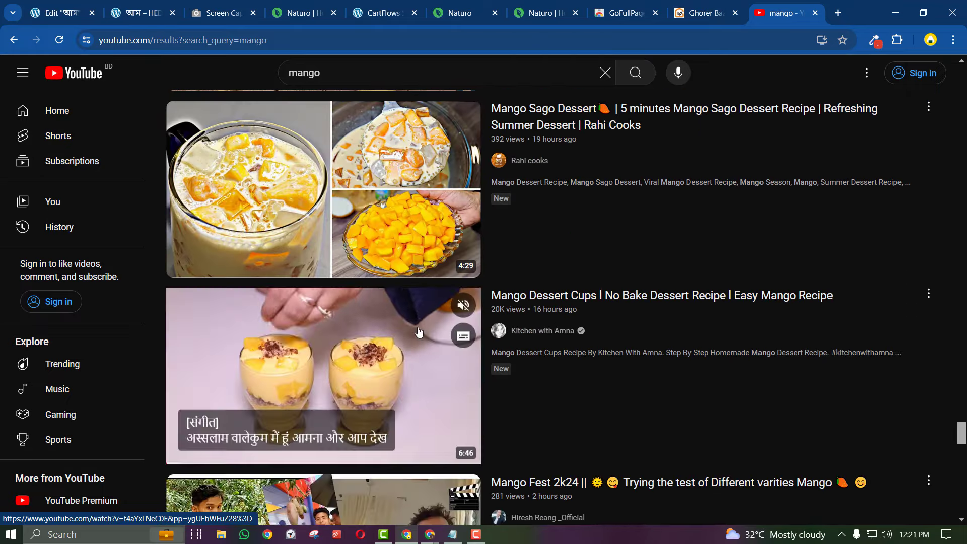
right_click(362, 158)
click(379, 266)
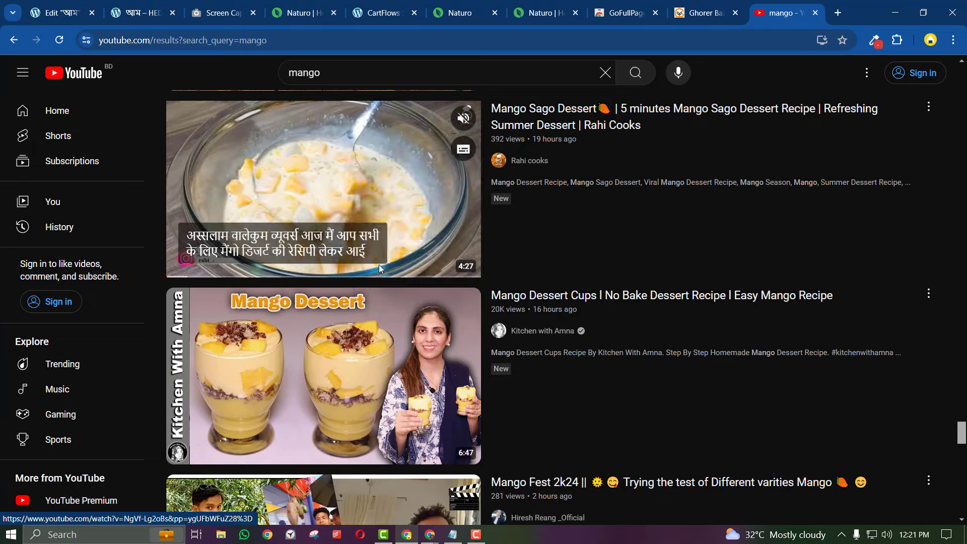
Swap the Video widget's link for the Mango Sago Dessert video URL
click(60, 13)
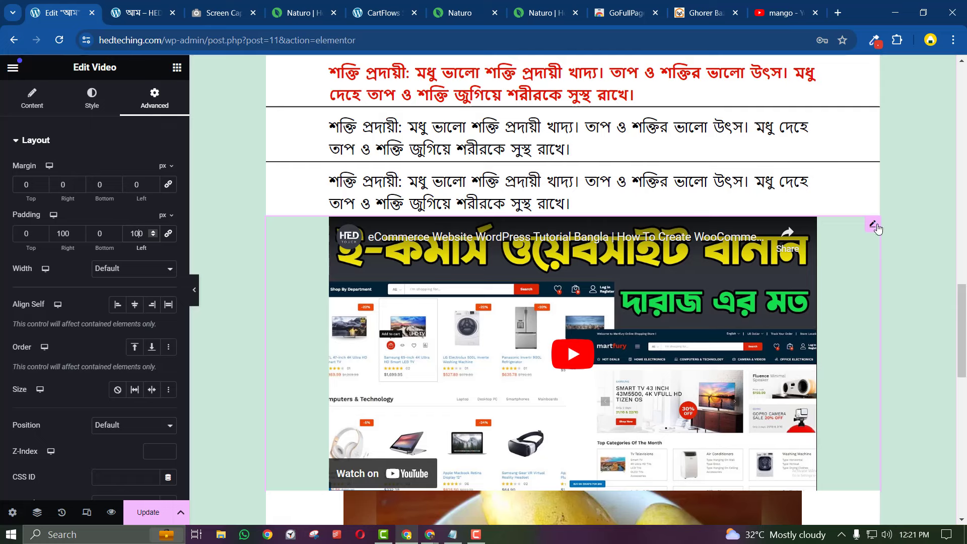
click(59, 108)
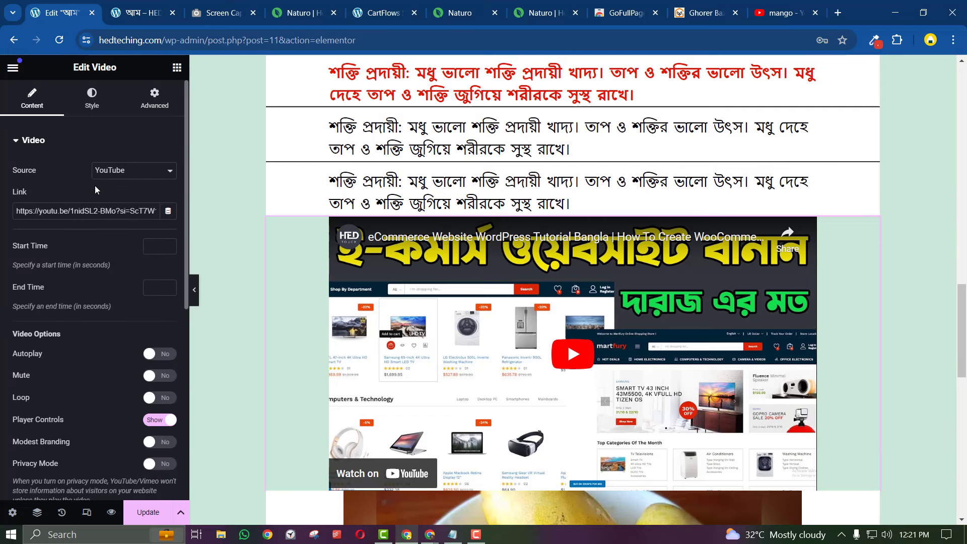
triple_click(84, 211)
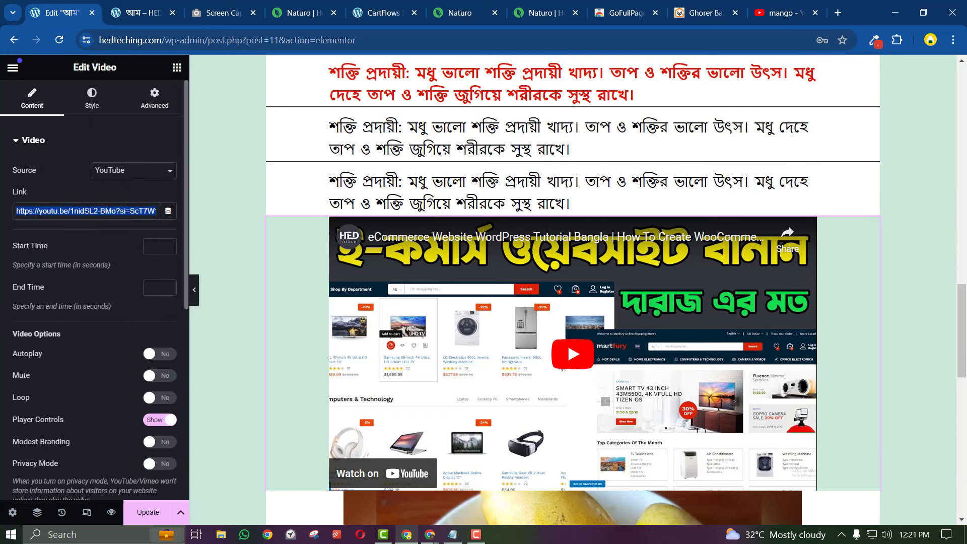
key(super+v)
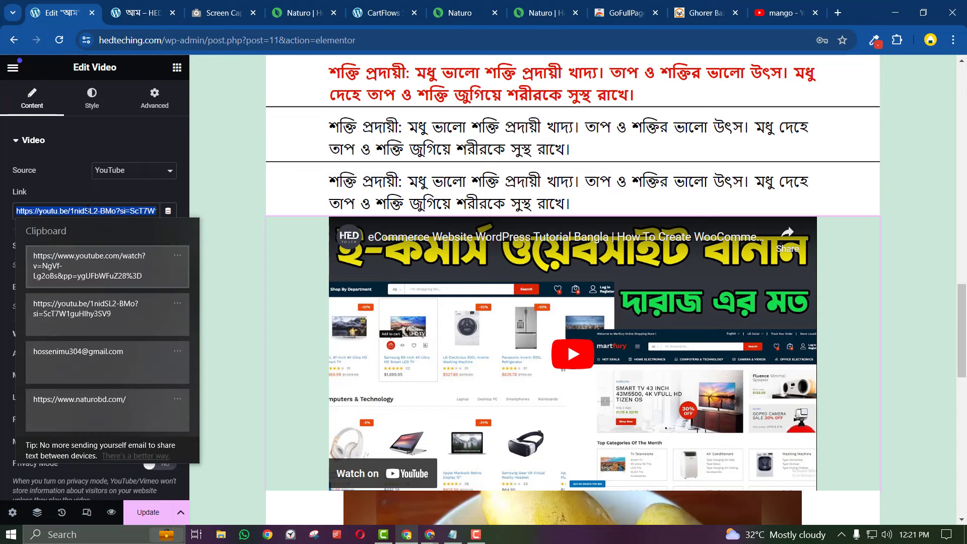
click(70, 280)
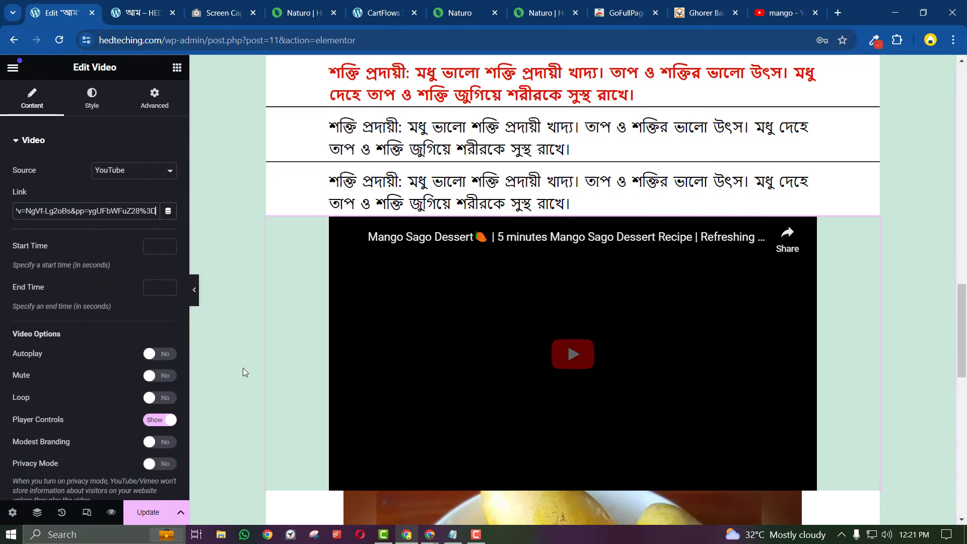
Delete the mango image below the video and open the video's settings
scroll(517, 434, down, 4)
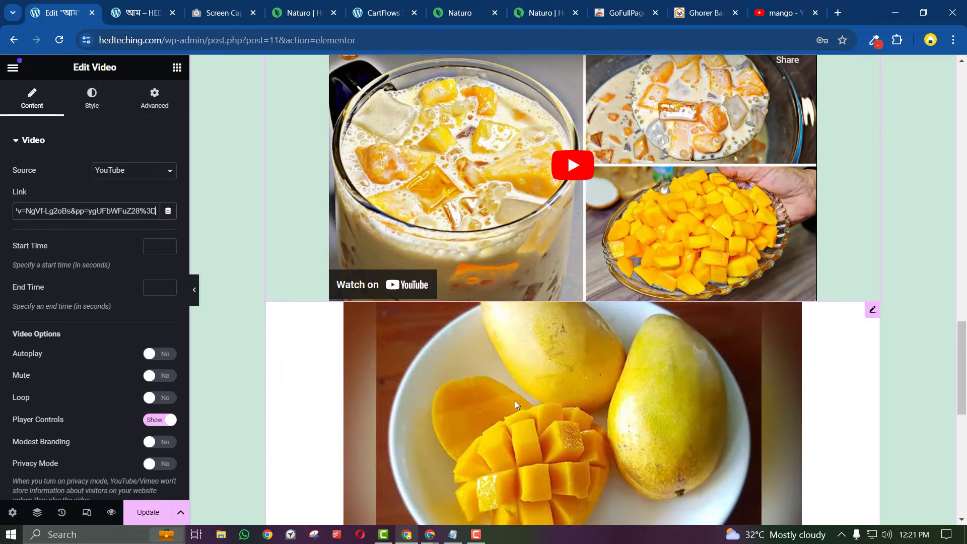
right_click(515, 402)
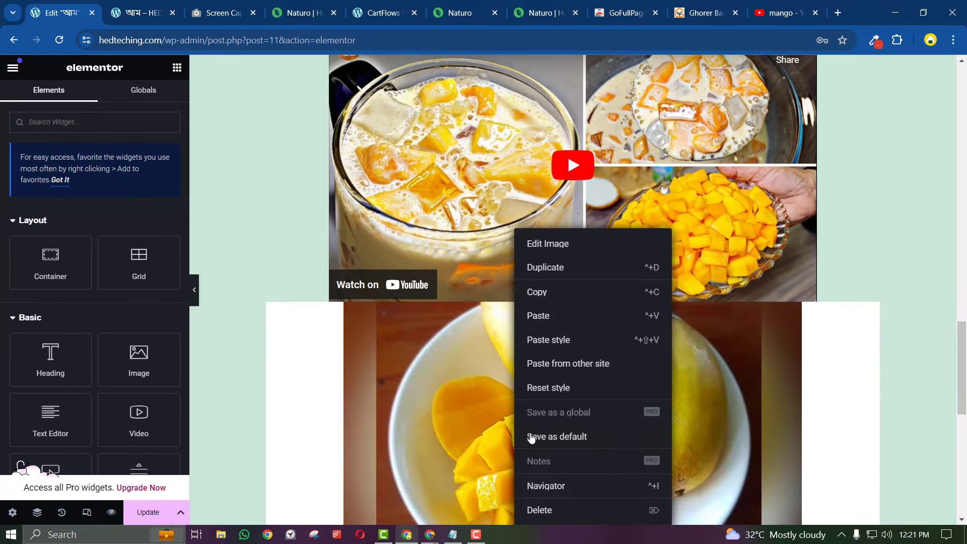
click(536, 508)
scroll(511, 474, up, 3)
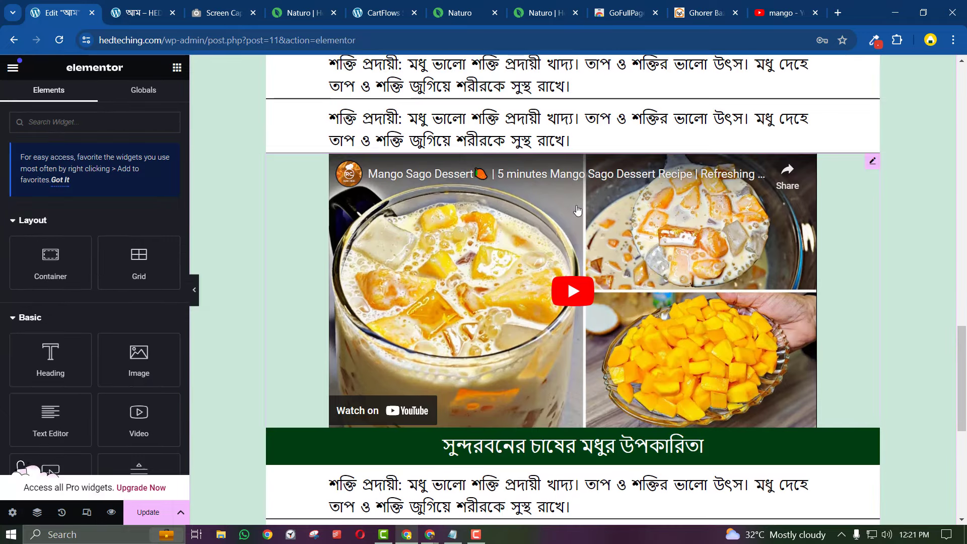
click(873, 162)
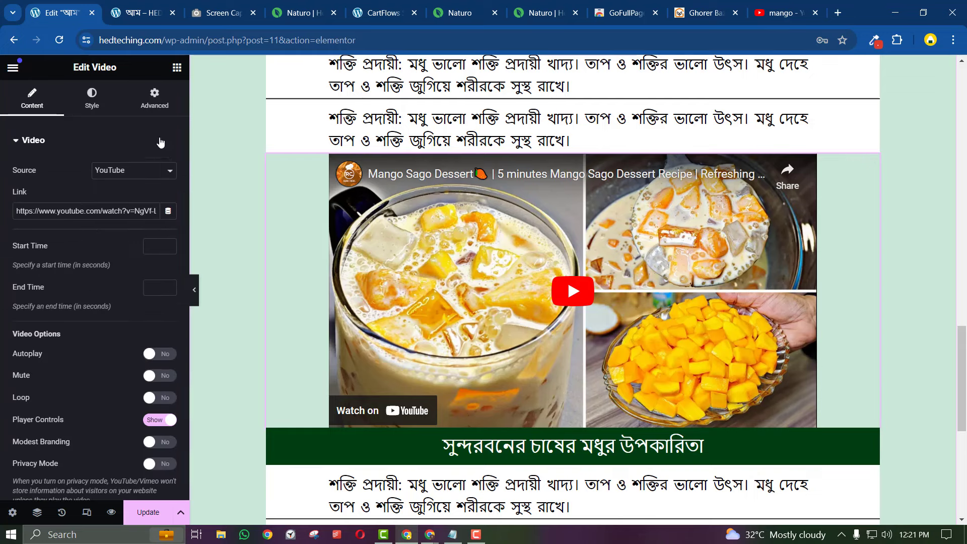
Set the video's Advanced padding to 40 px top and bottom
click(154, 99)
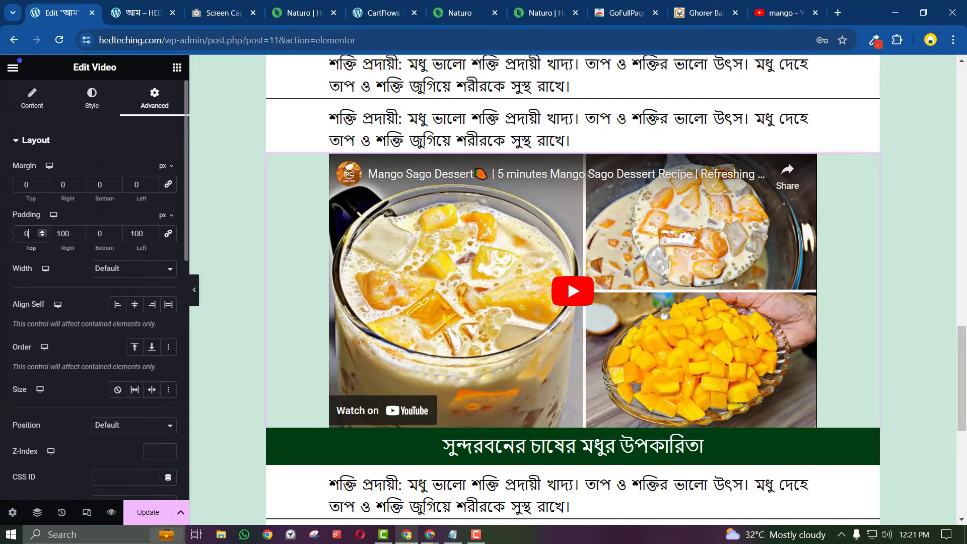
text(15)
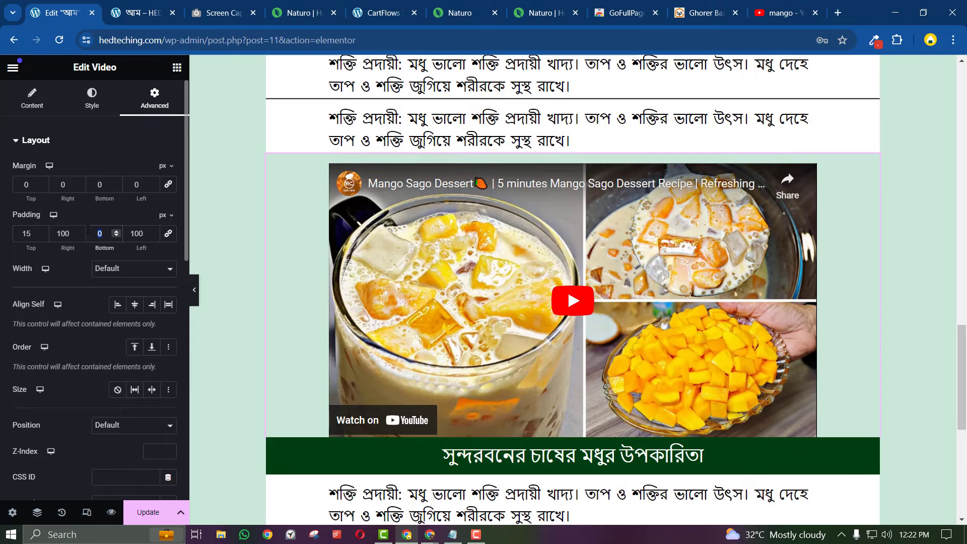
text(15)
scroll(322, 373, up, 15)
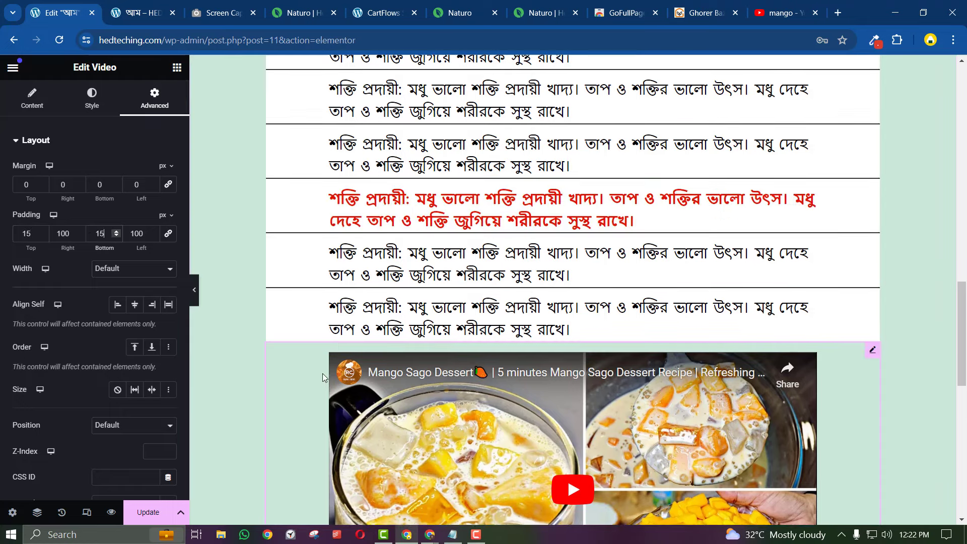
scroll(323, 377, down, 5)
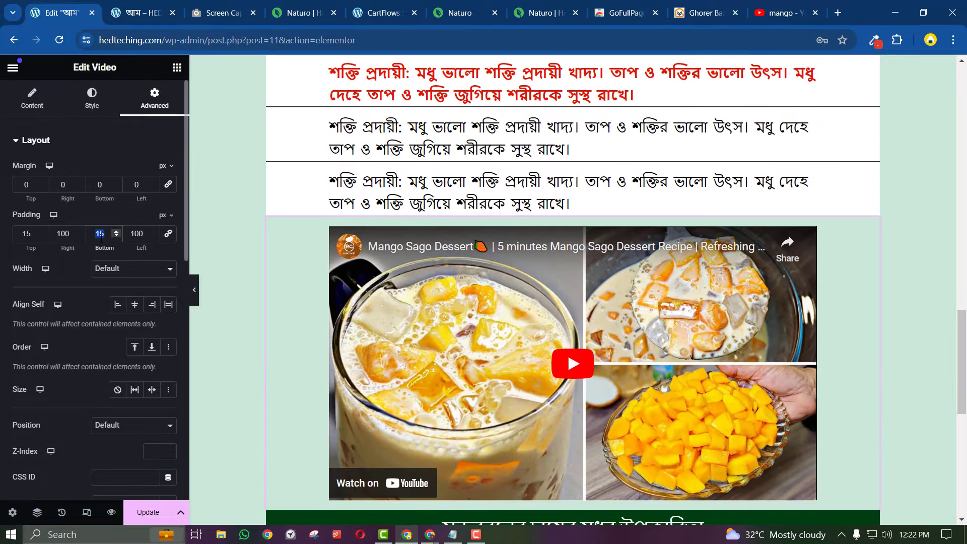
text(30)
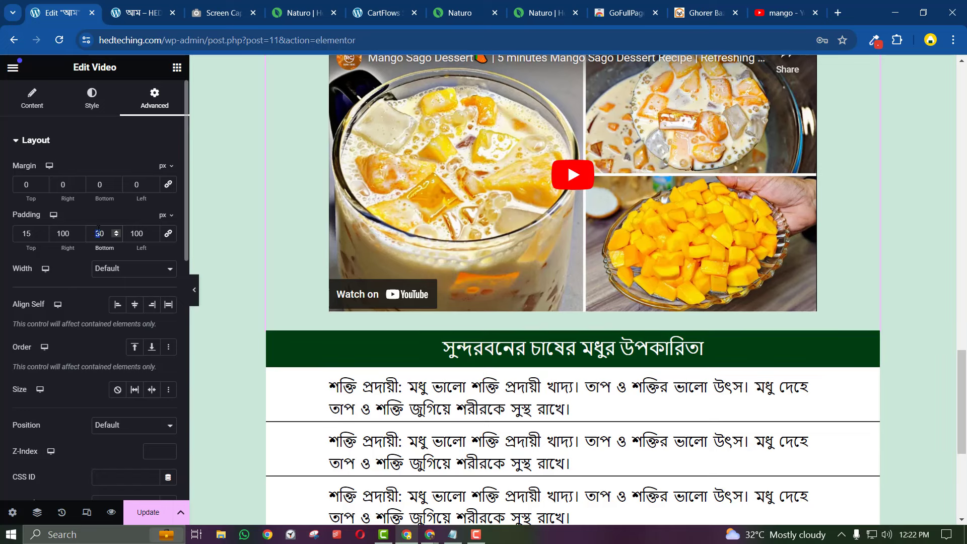
text(4)
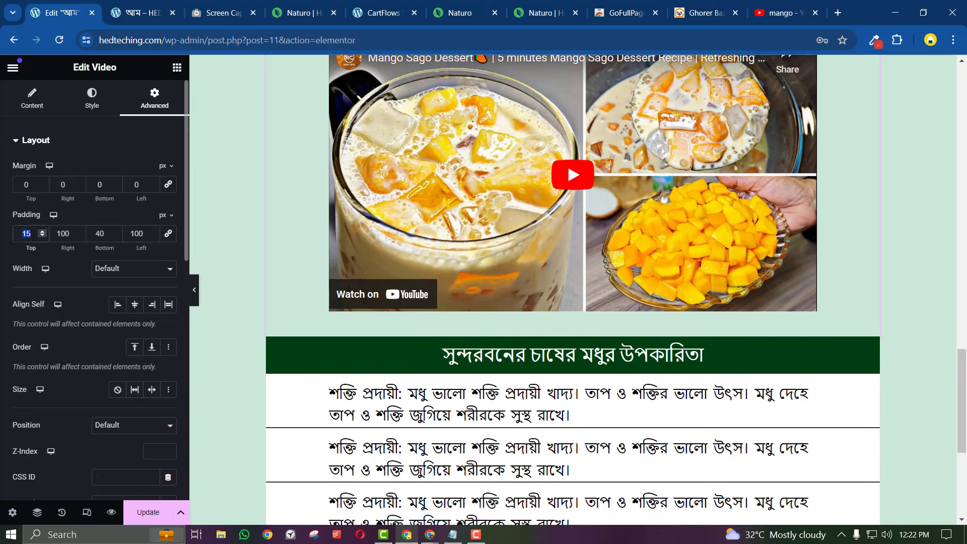
text(40)
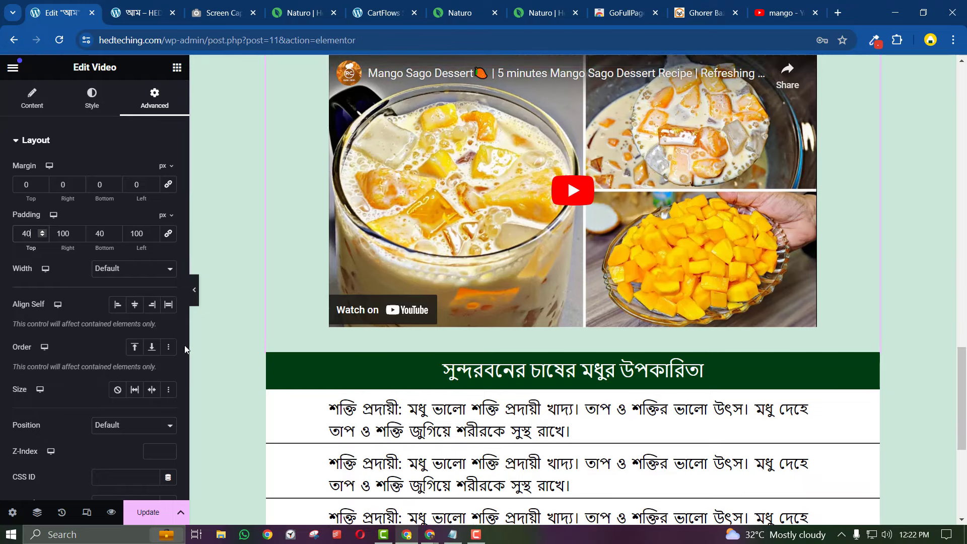
Preview the padded video with the panel hidden, then return to the widget list
click(194, 290)
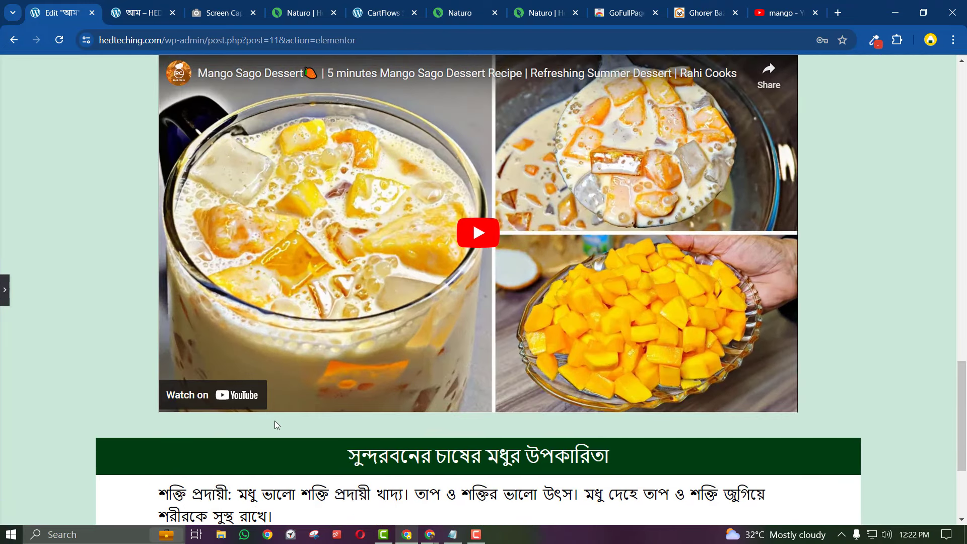
scroll(274, 422, down, 3)
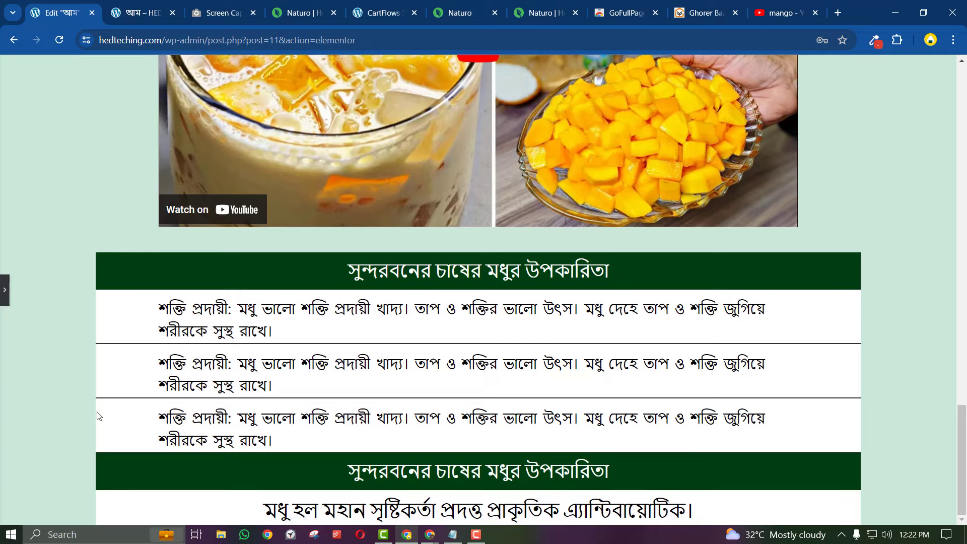
click(6, 297)
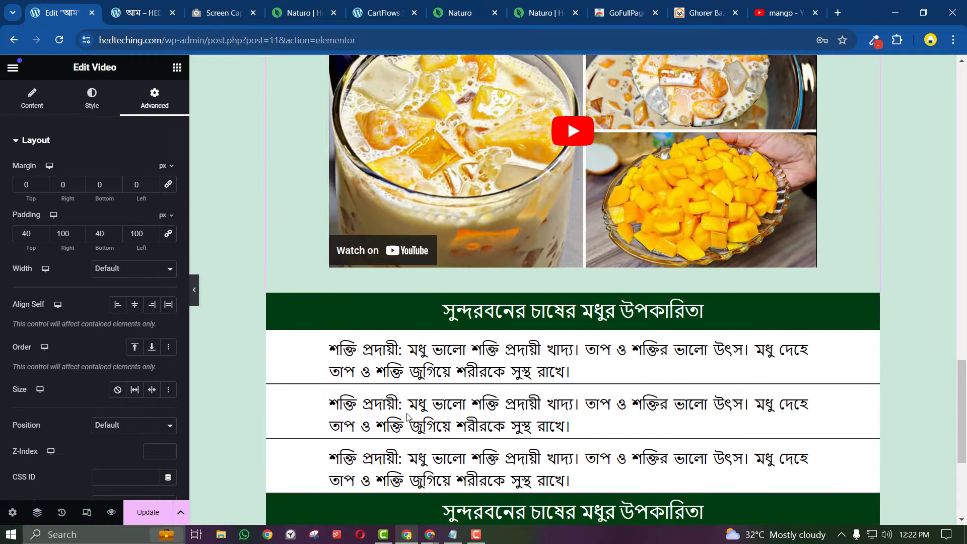
scroll(406, 413, down, 4)
scroll(407, 413, down, 1)
scroll(407, 414, up, 9)
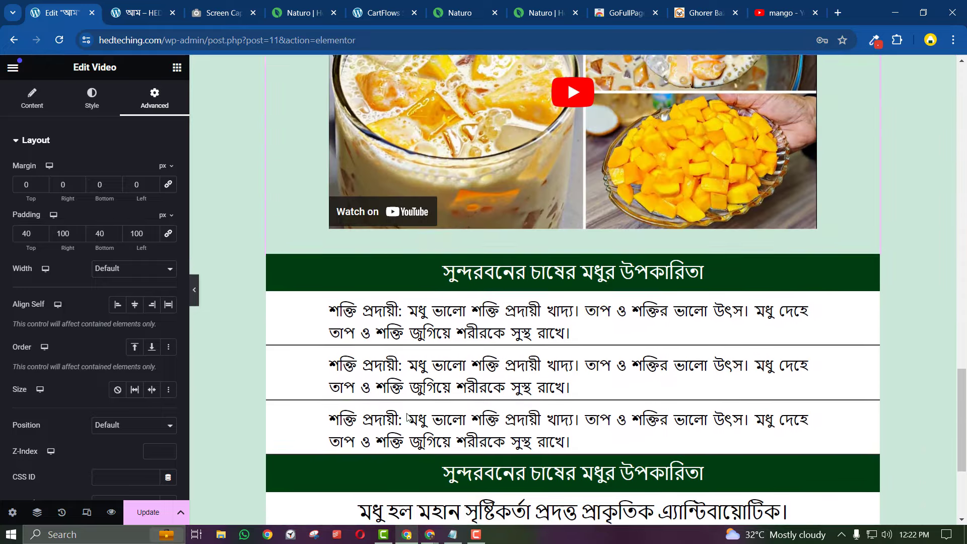
scroll(407, 413, up, 8)
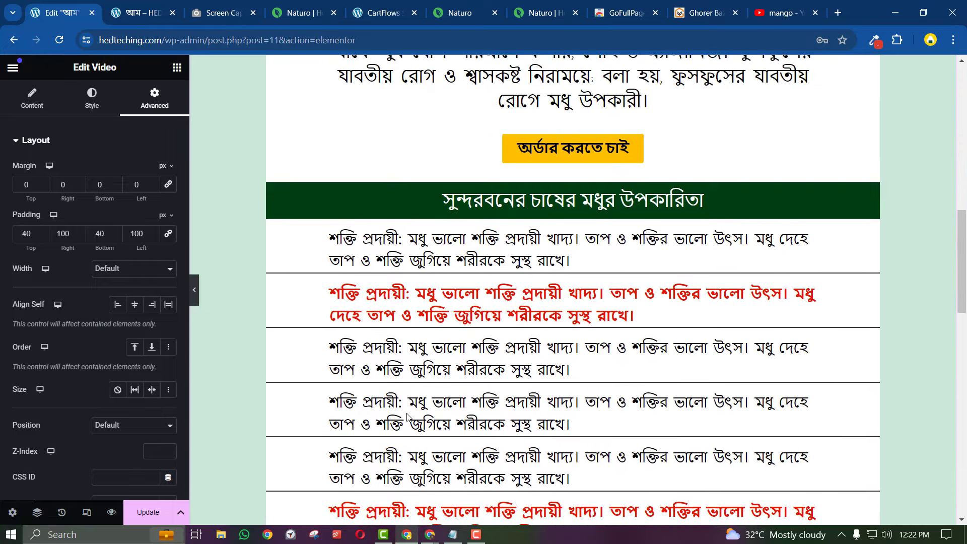
click(177, 69)
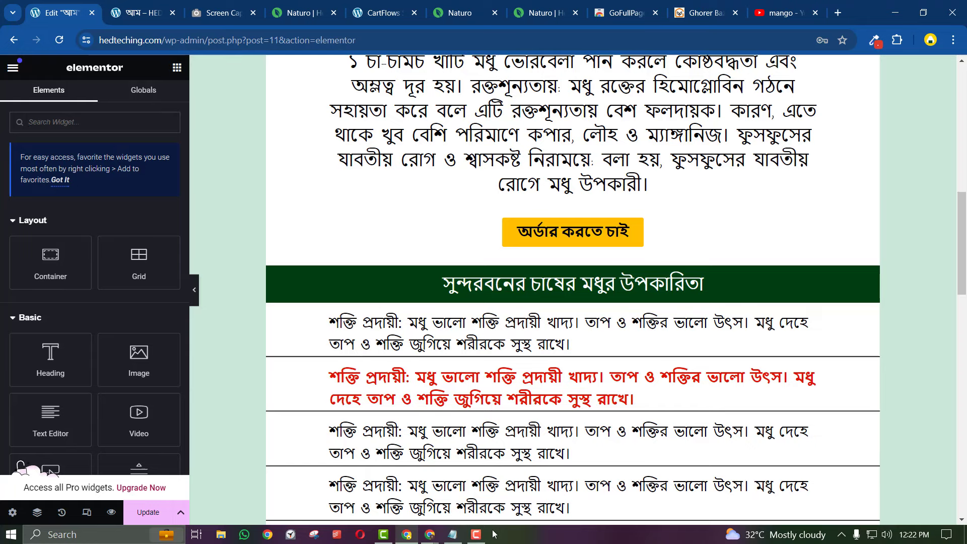
click(452, 535)
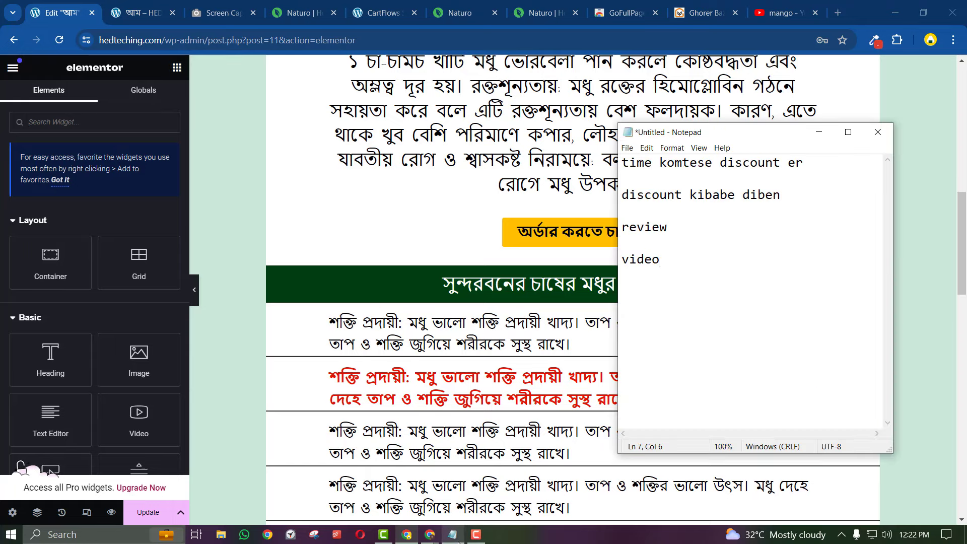
click(828, 139)
scroll(374, 421, up, 10)
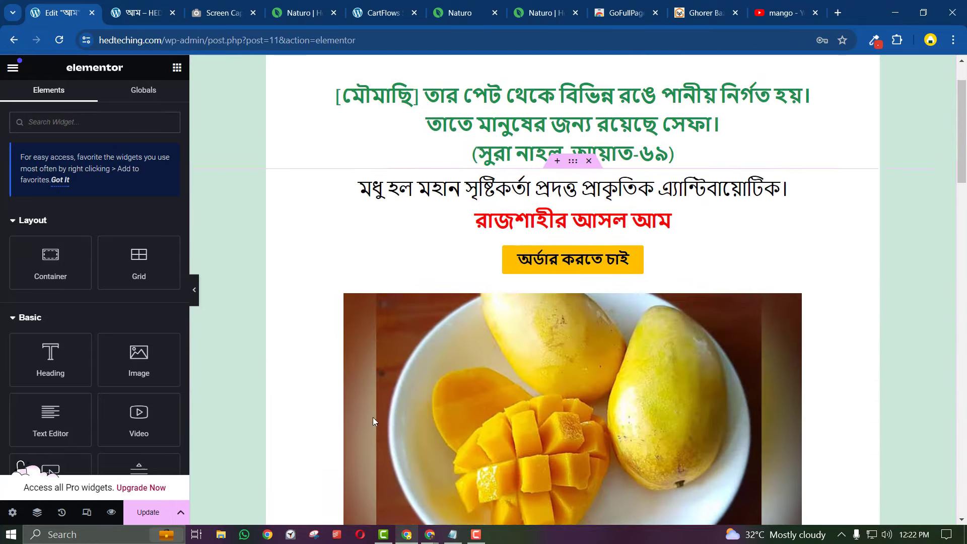
scroll(374, 421, up, 1)
right_click(551, 303)
click(543, 298)
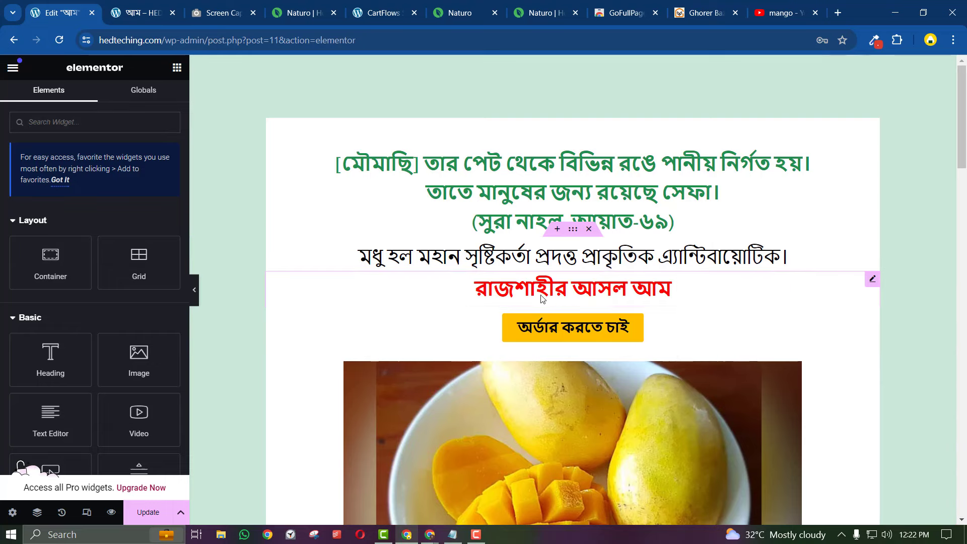
right_click(541, 298)
click(553, 266)
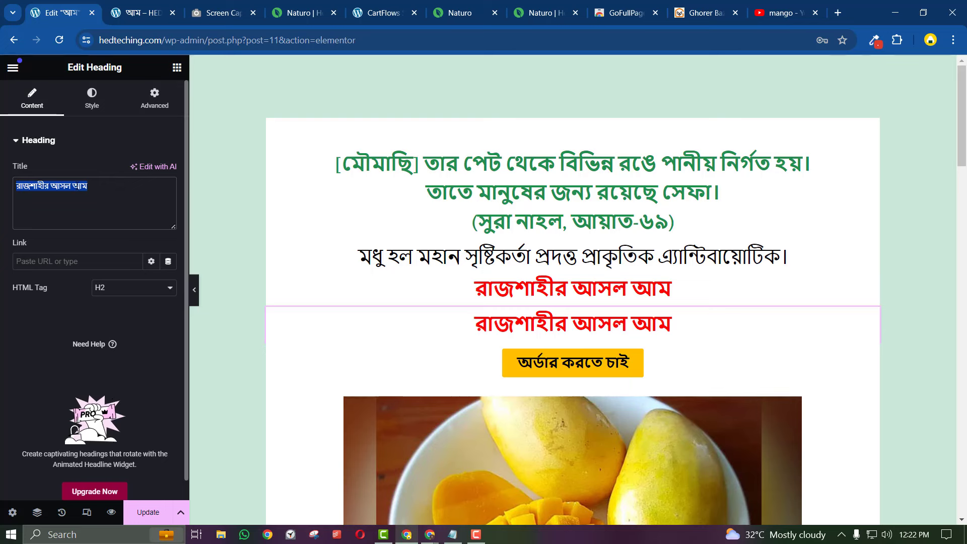
text(500 Taka)
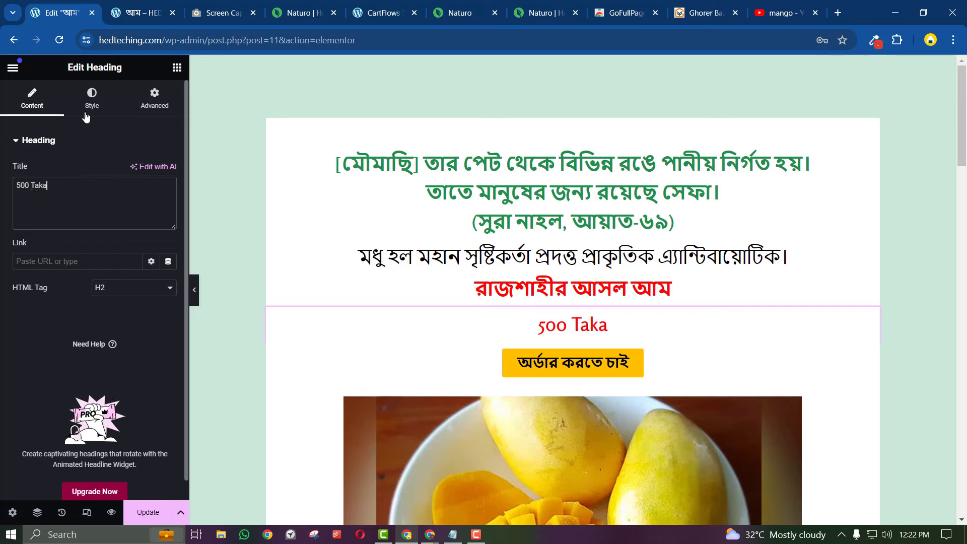
click(89, 108)
click(169, 225)
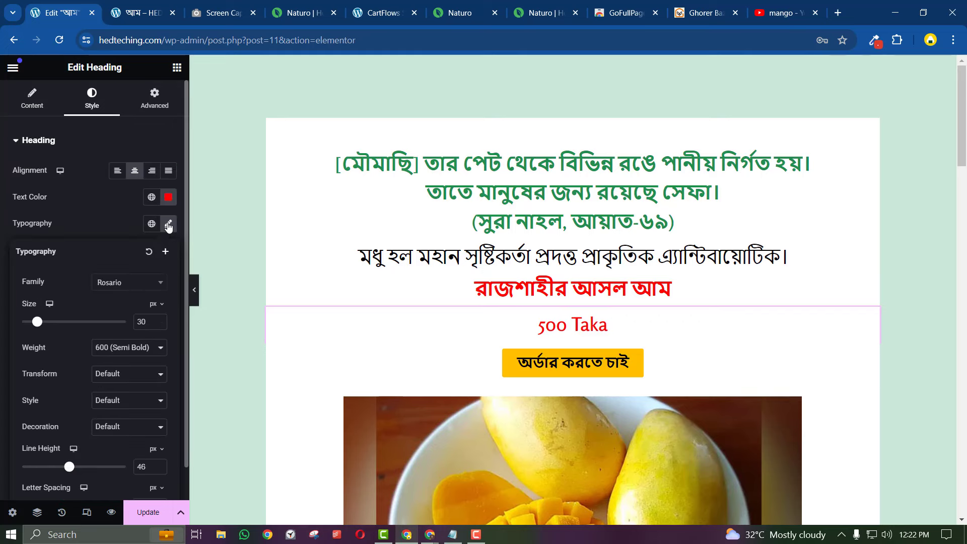
scroll(136, 333, down, 1)
click(111, 364)
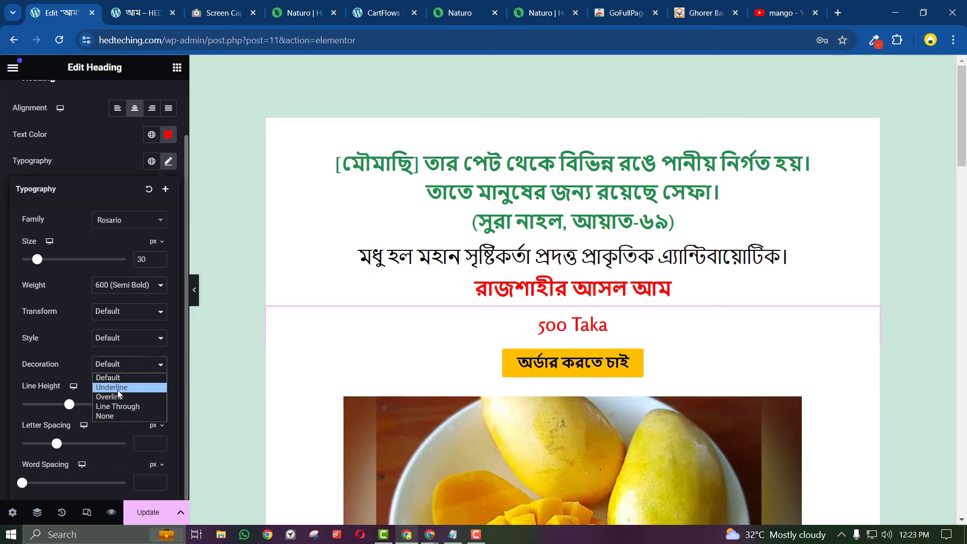
click(118, 409)
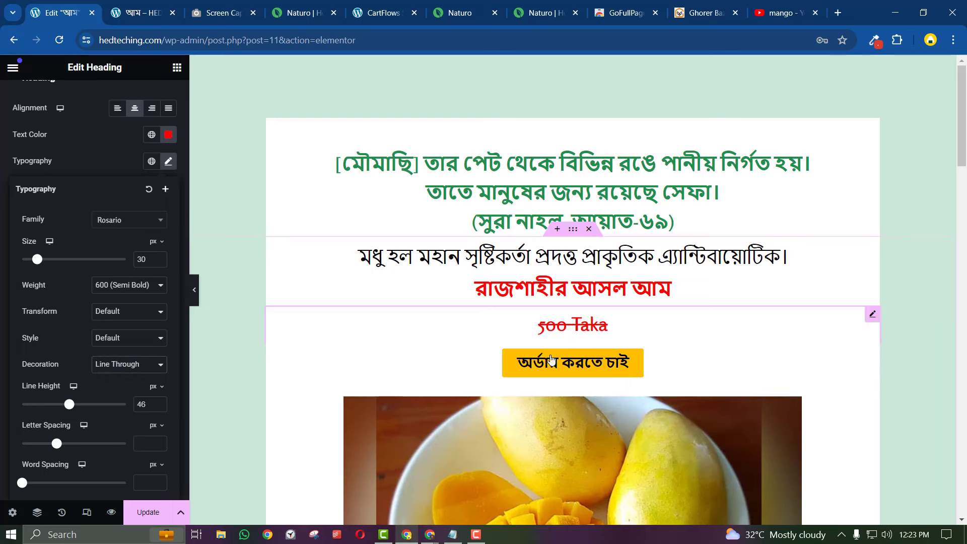
scroll(67, 145, up, 2)
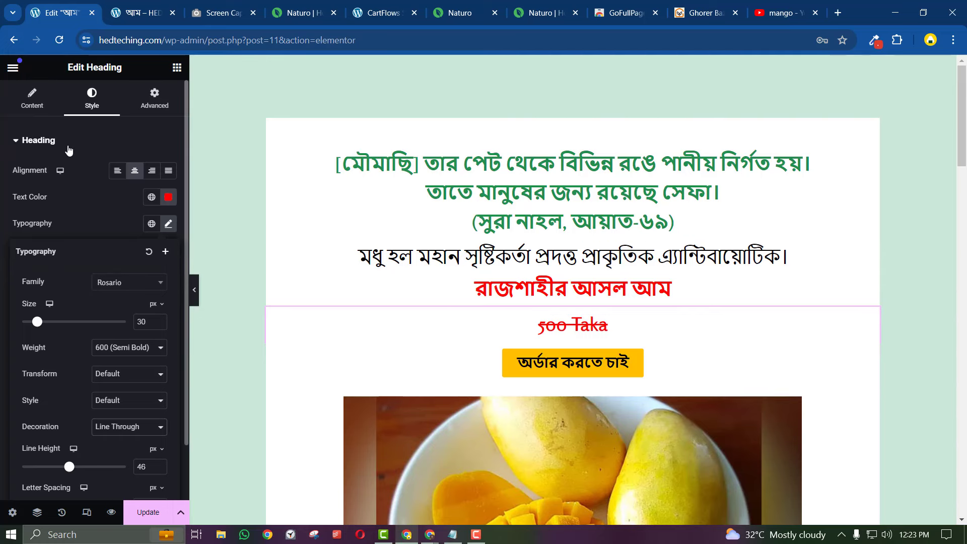
click(26, 103)
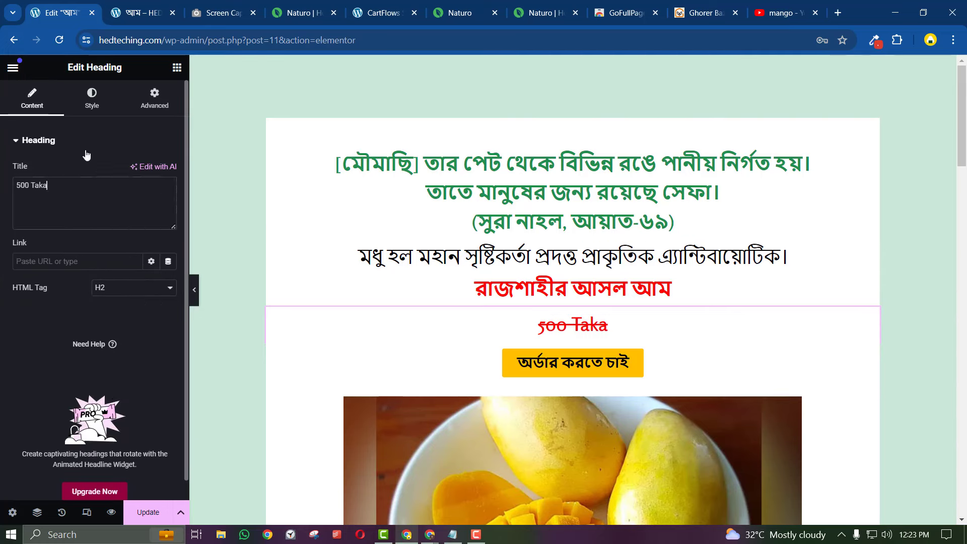
right_click(588, 334)
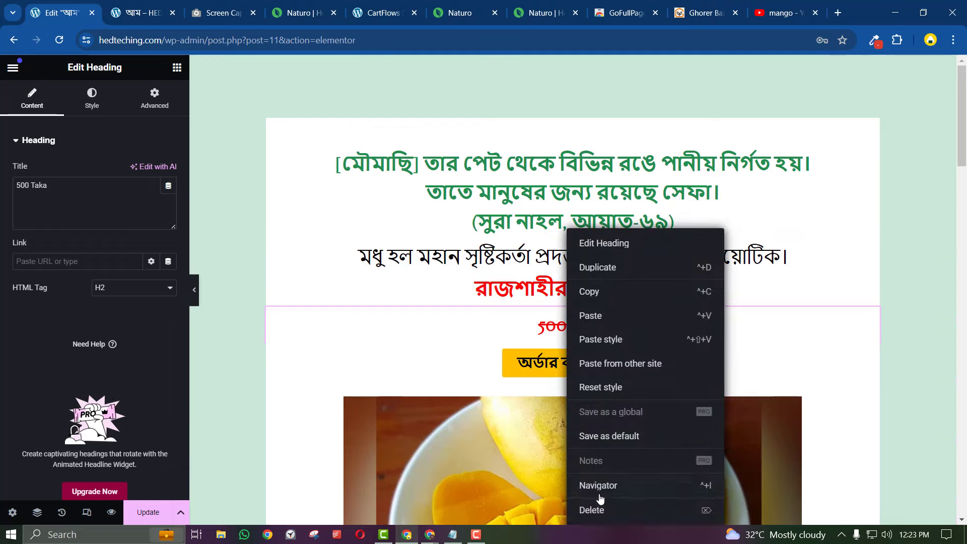
click(590, 510)
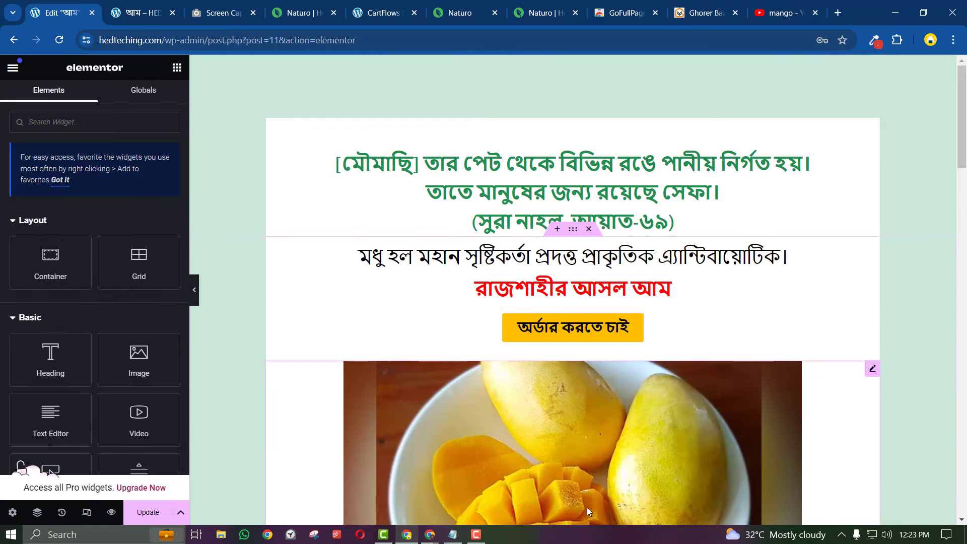
click(461, 13)
Scroll through the Lychee Honey reference page, including its verse text section
click(522, 15)
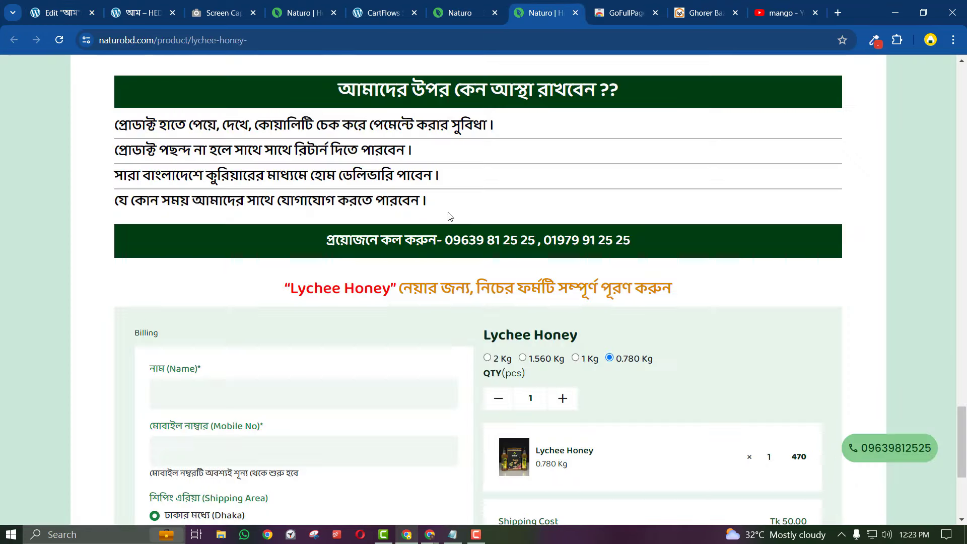
scroll(450, 217, up, 20)
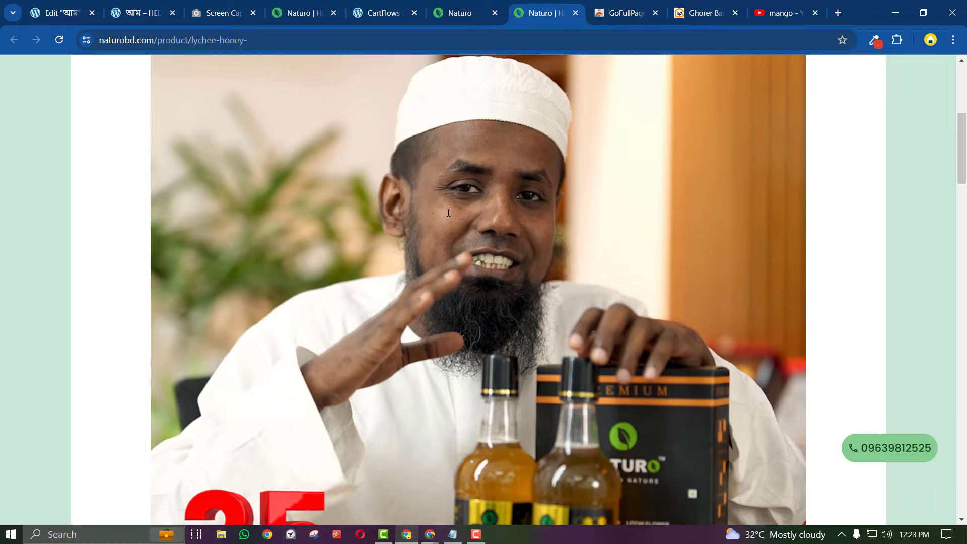
scroll(448, 213, down, 8)
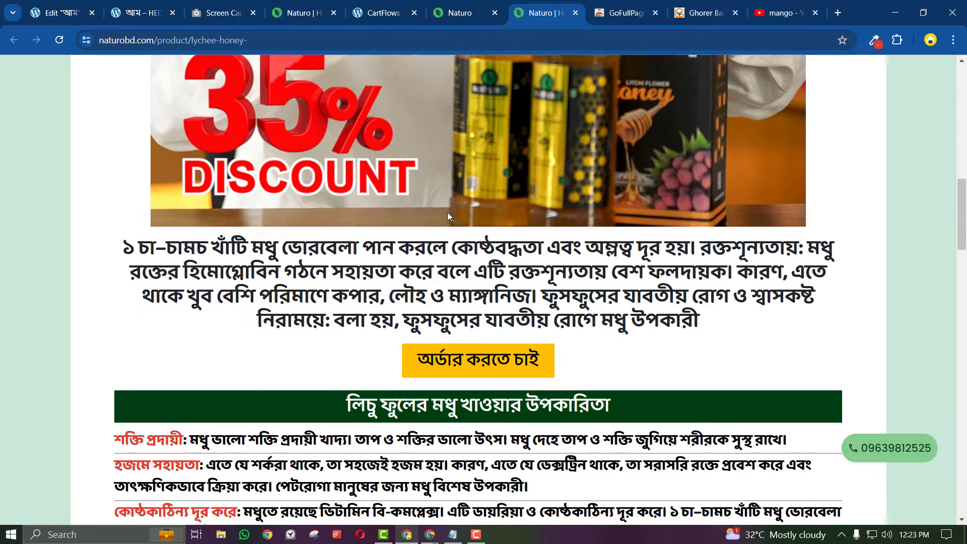
scroll(449, 207, up, 6)
scroll(449, 201, down, 15)
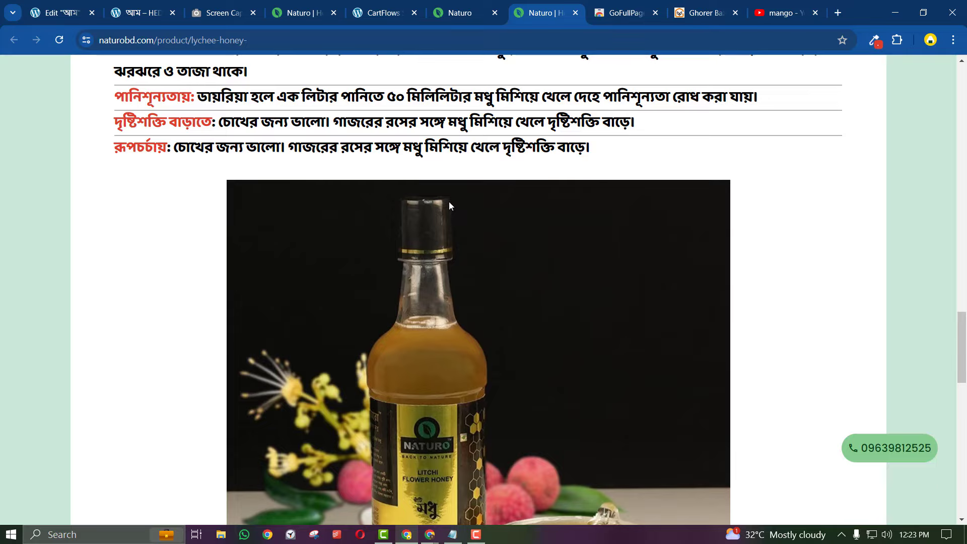
scroll(450, 205, up, 12)
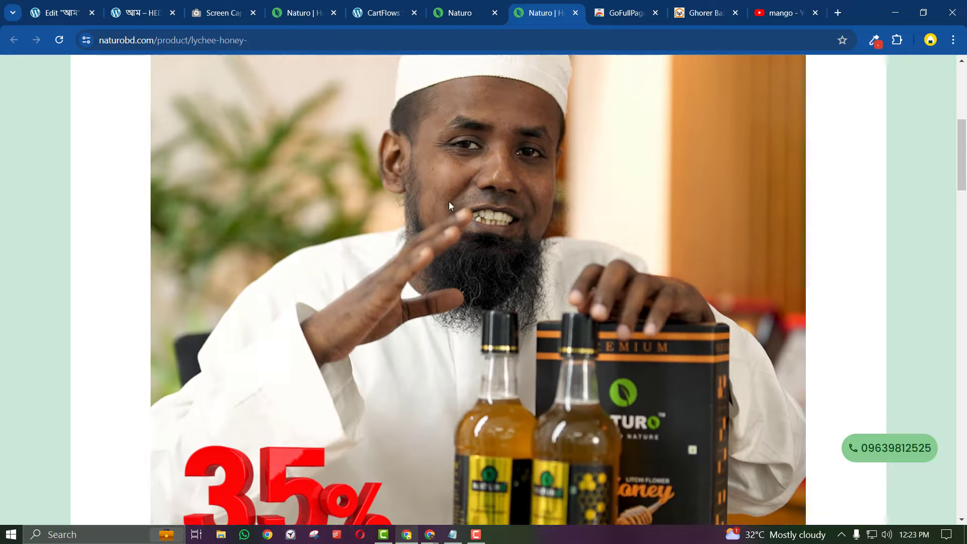
scroll(449, 201, up, 7)
drag(335, 151, 637, 340)
scroll(637, 340, down, 7)
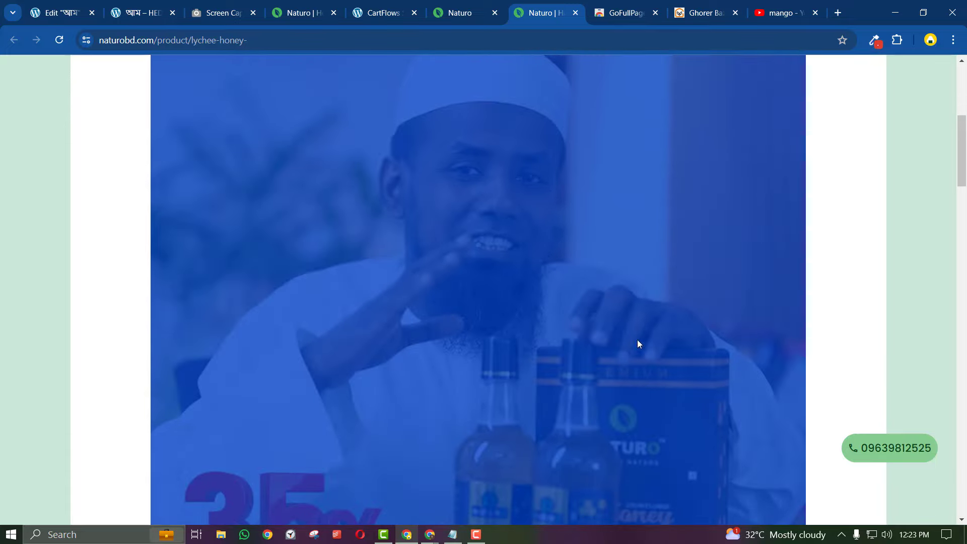
scroll(598, 341, up, 8)
click(566, 243)
scroll(565, 243, down, 5)
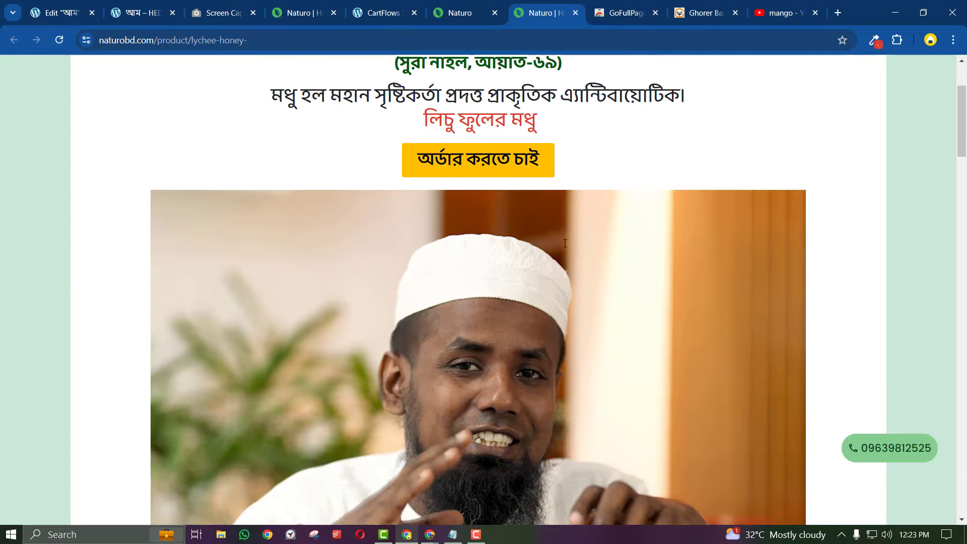
scroll(565, 243, down, 10)
scroll(566, 244, up, 2)
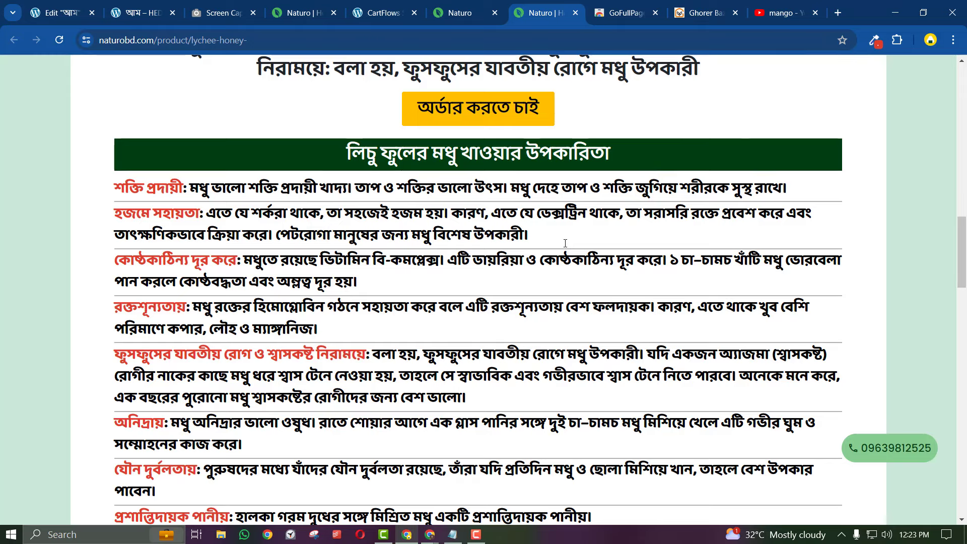
scroll(566, 243, up, 15)
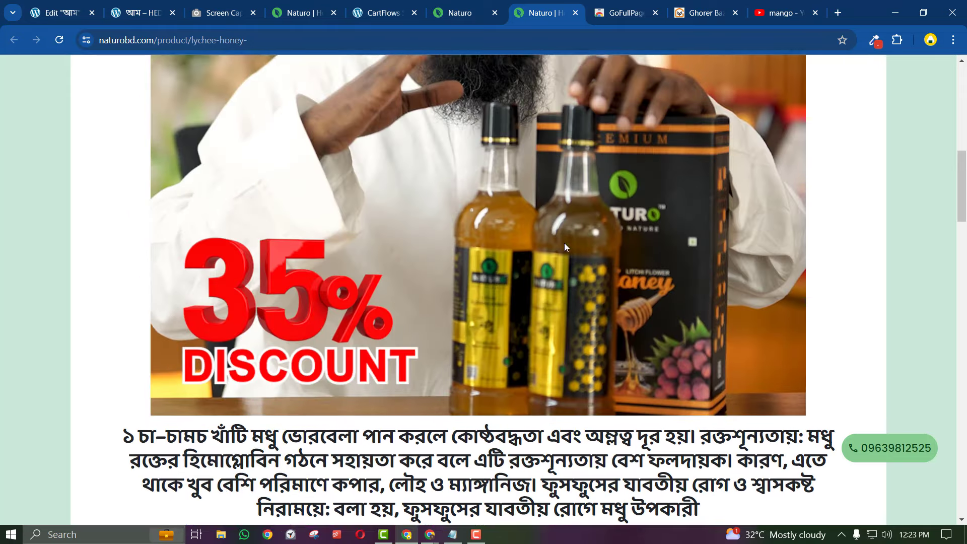
scroll(565, 243, up, 2)
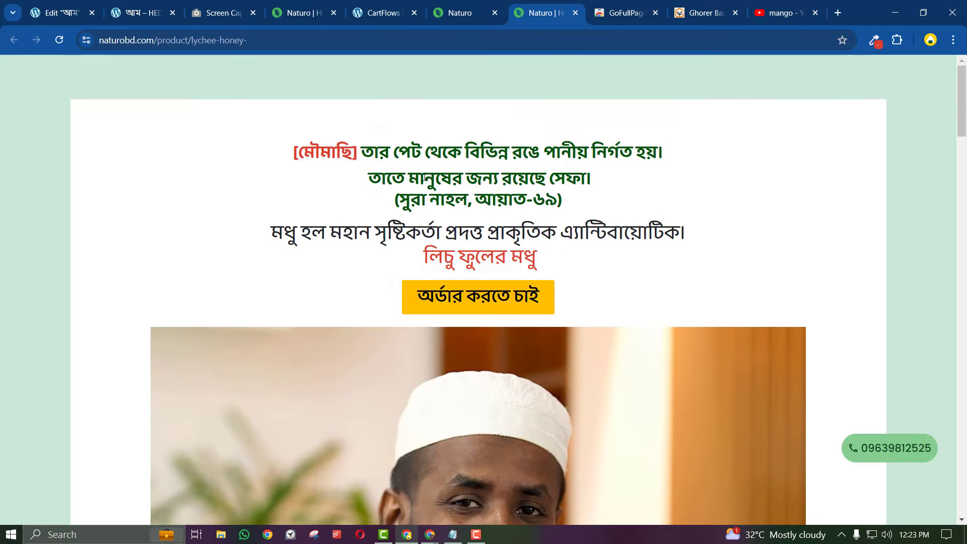
drag(426, 179, 503, 255)
click(494, 252)
scroll(495, 252, down, 18)
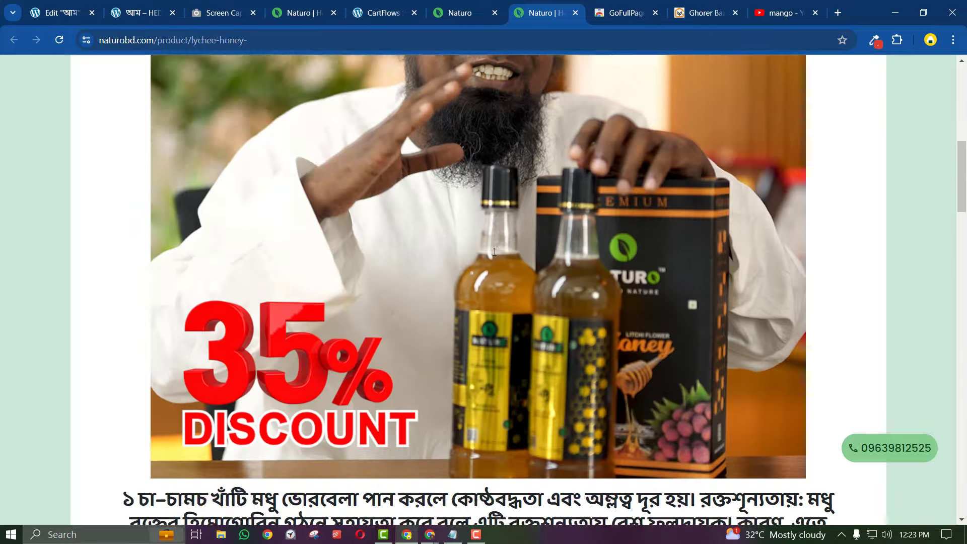
scroll(495, 252, down, 20)
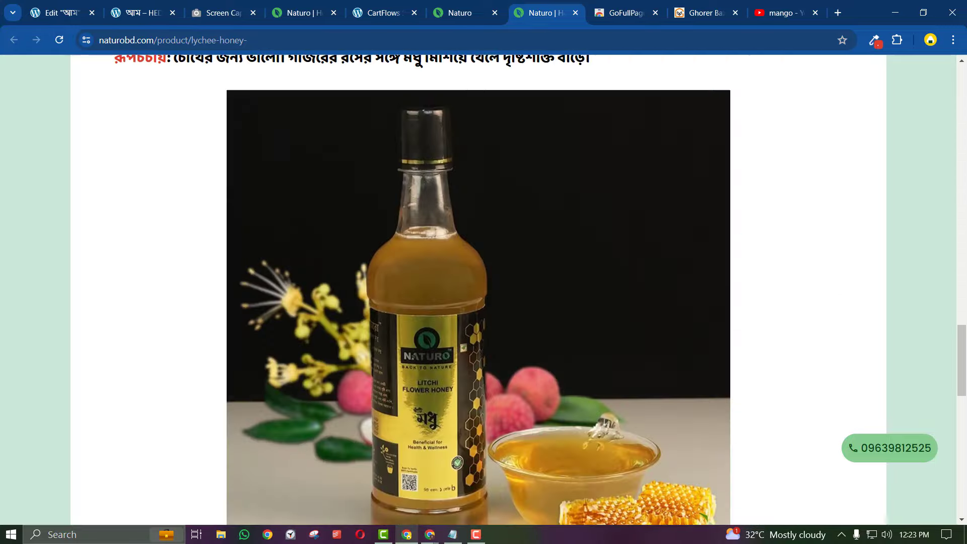
scroll(495, 252, up, 20)
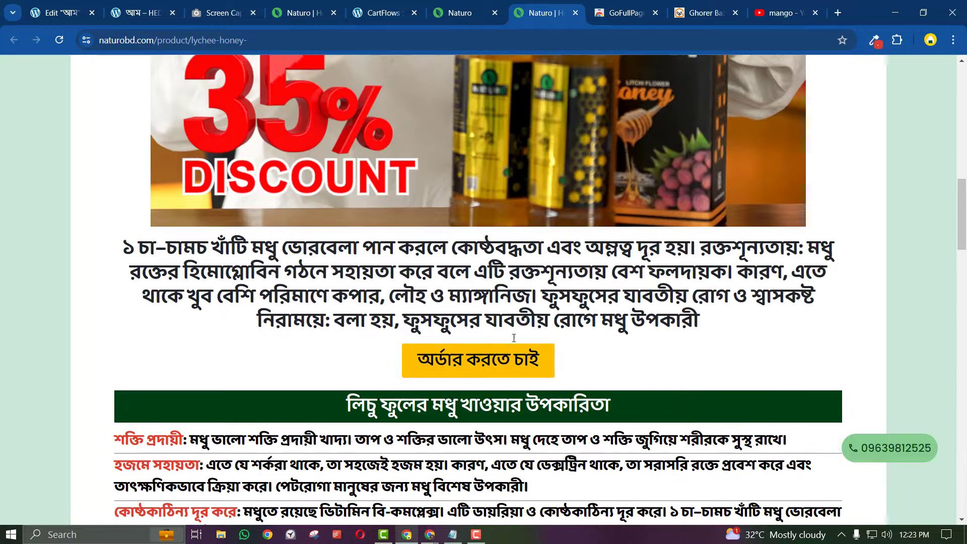
Jump to the lychee honey order form via the yellow order button, then open the Naturo tab
click(472, 367)
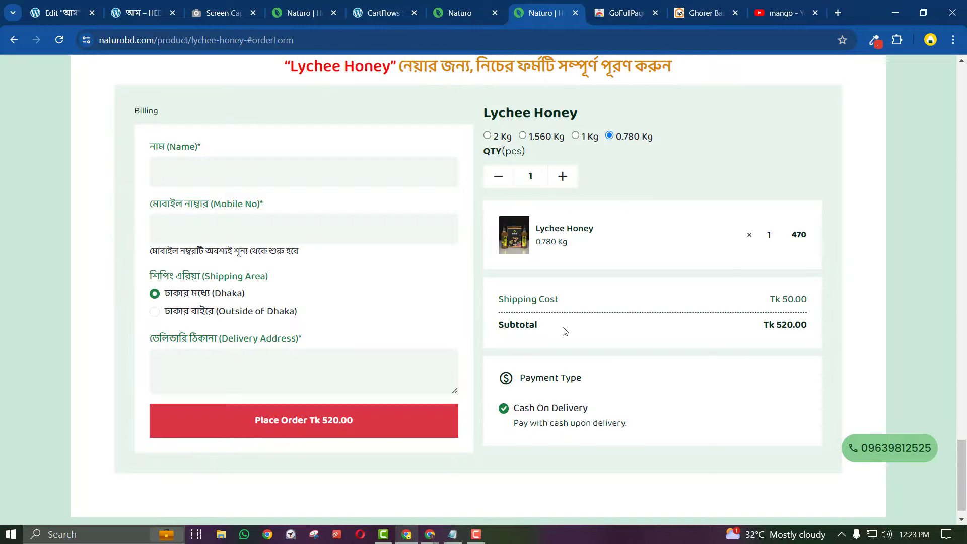
scroll(564, 332, down, 1)
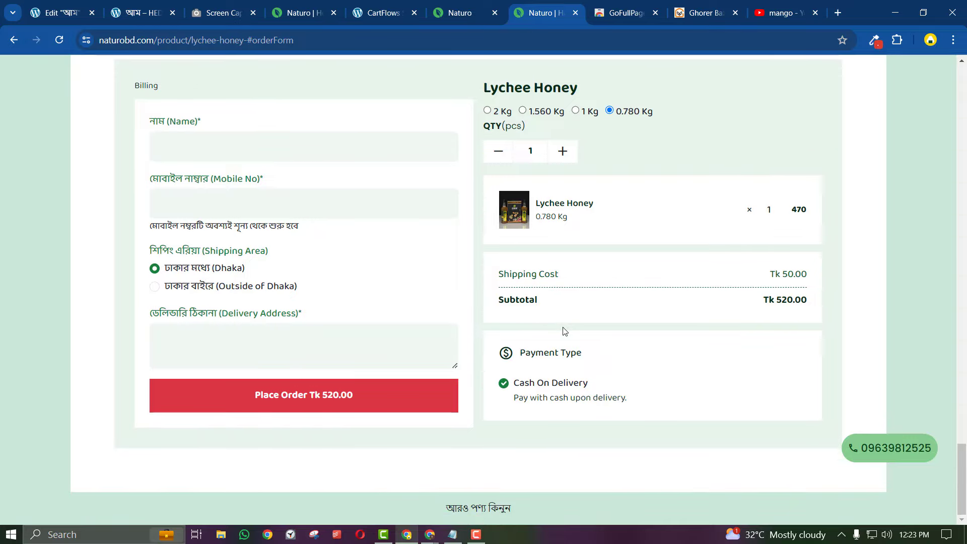
scroll(564, 331, up, 20)
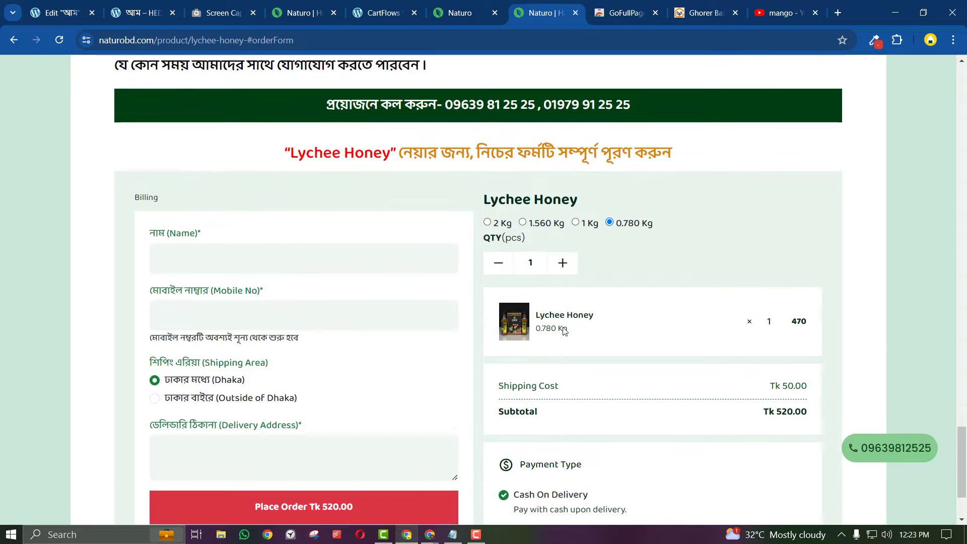
scroll(563, 328, up, 15)
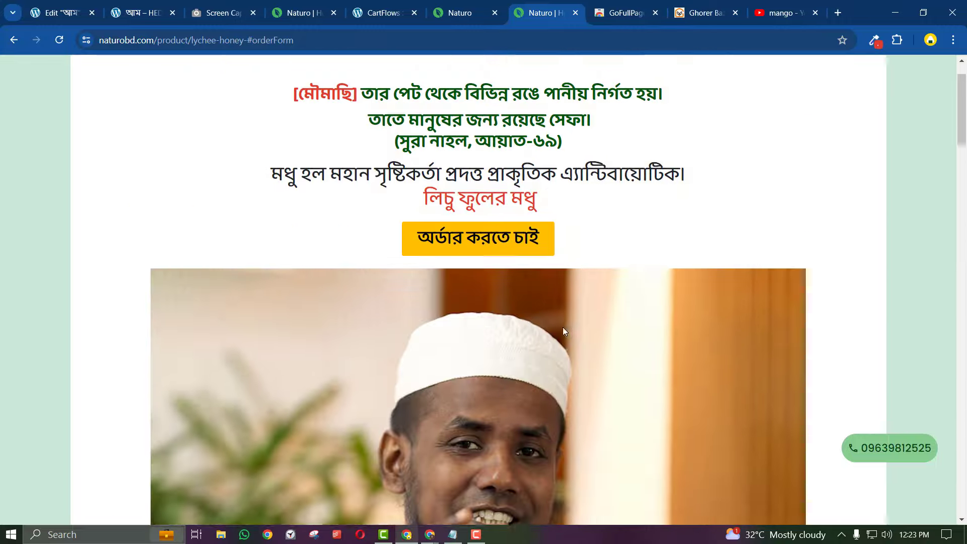
click(499, 6)
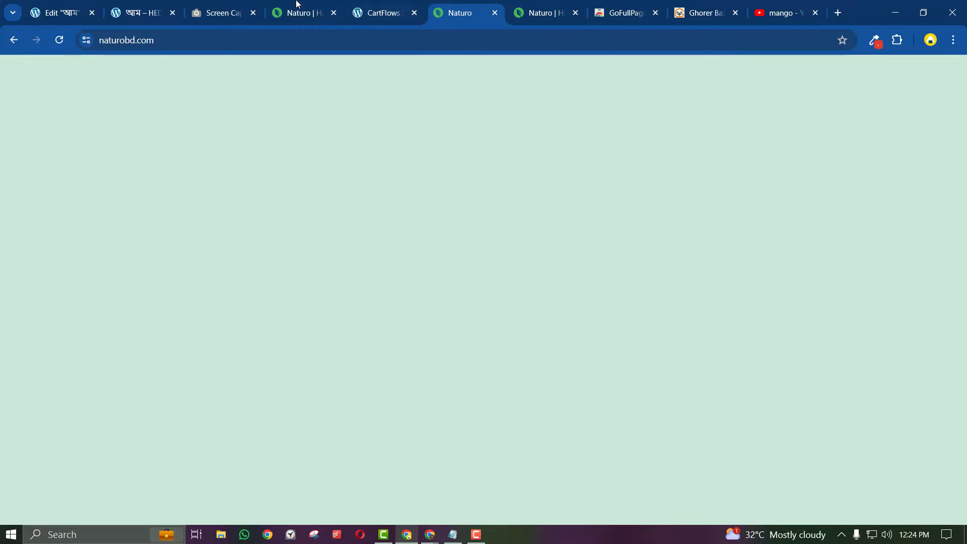
Switch from the published mango page to the Elementor editor and scroll the canvas
click(153, 4)
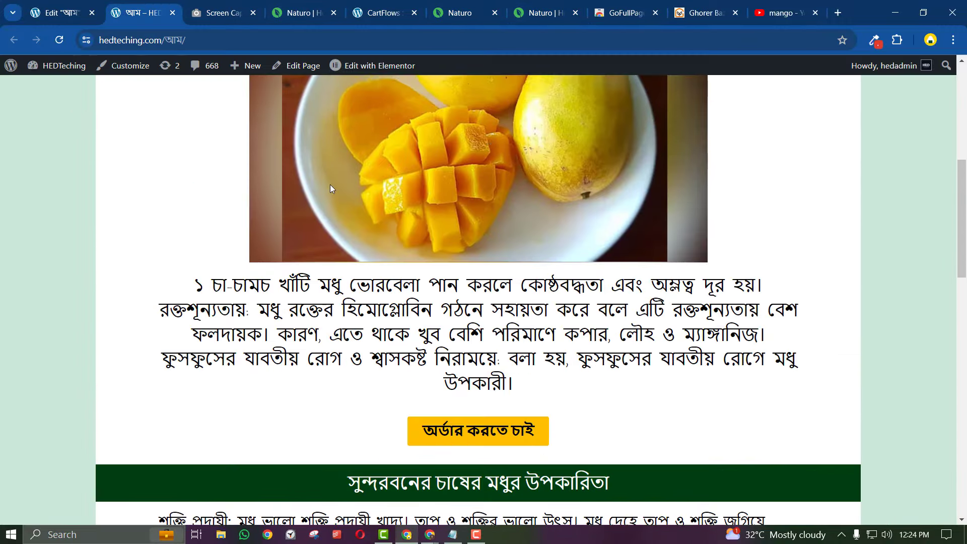
scroll(331, 184, up, 5)
click(61, 9)
scroll(367, 357, down, 5)
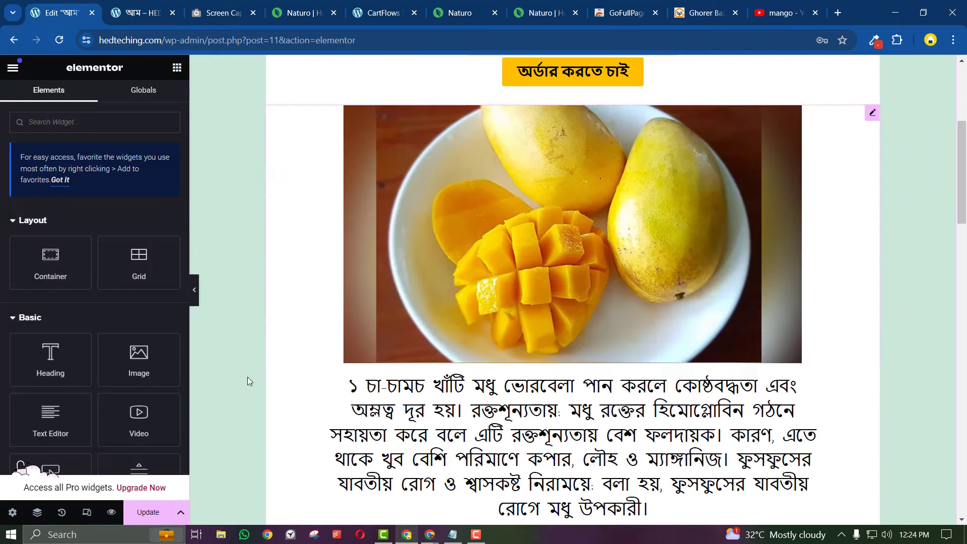
scroll(248, 381, down, 2)
scroll(120, 325, down, 10)
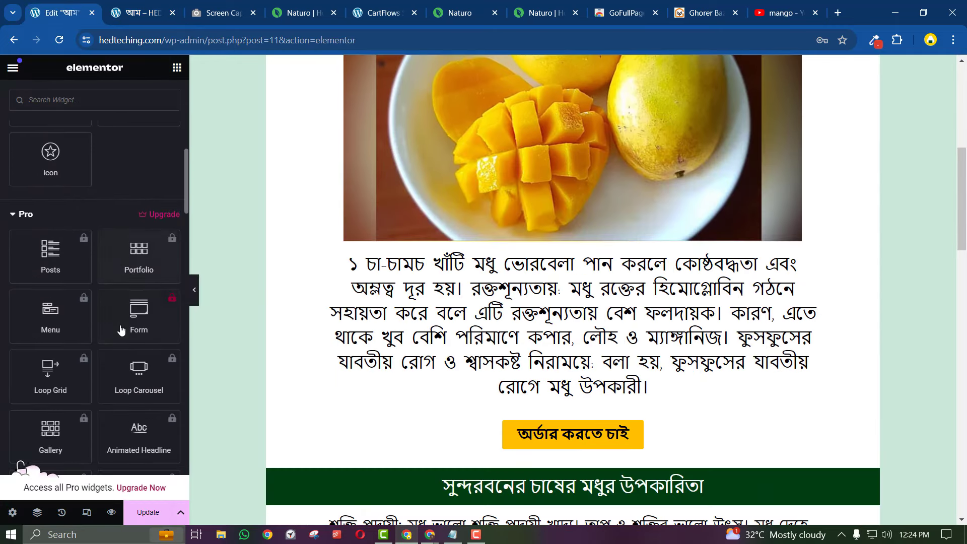
scroll(120, 330, down, 3)
Check the to-do notes in Notepad, then scroll the mango page canvas against them
click(486, 512)
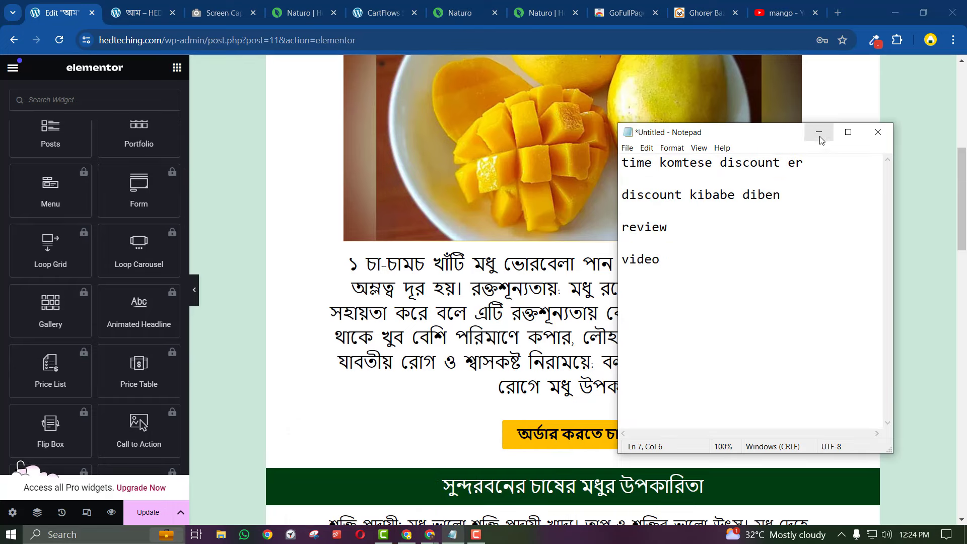
click(819, 133)
scroll(559, 317, down, 10)
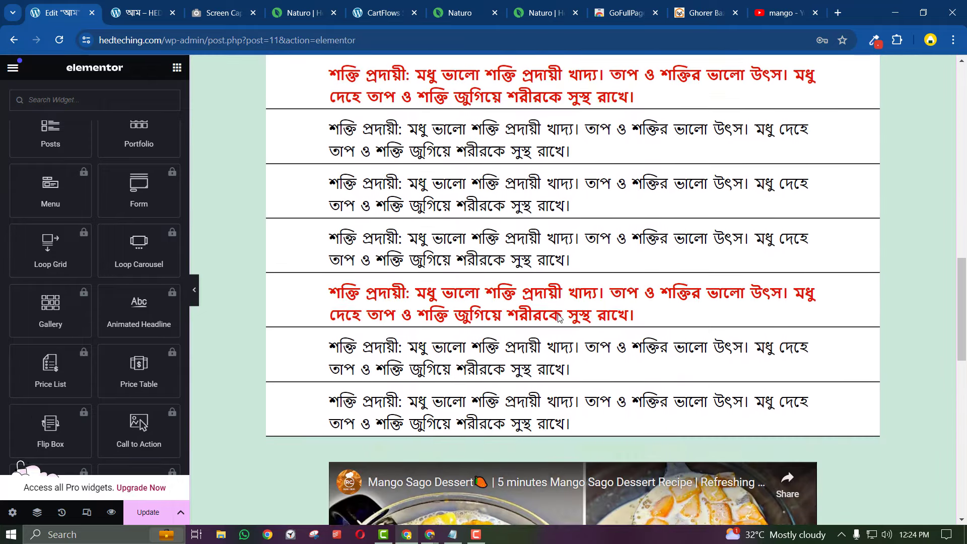
scroll(558, 313, down, 10)
scroll(136, 226, up, 6)
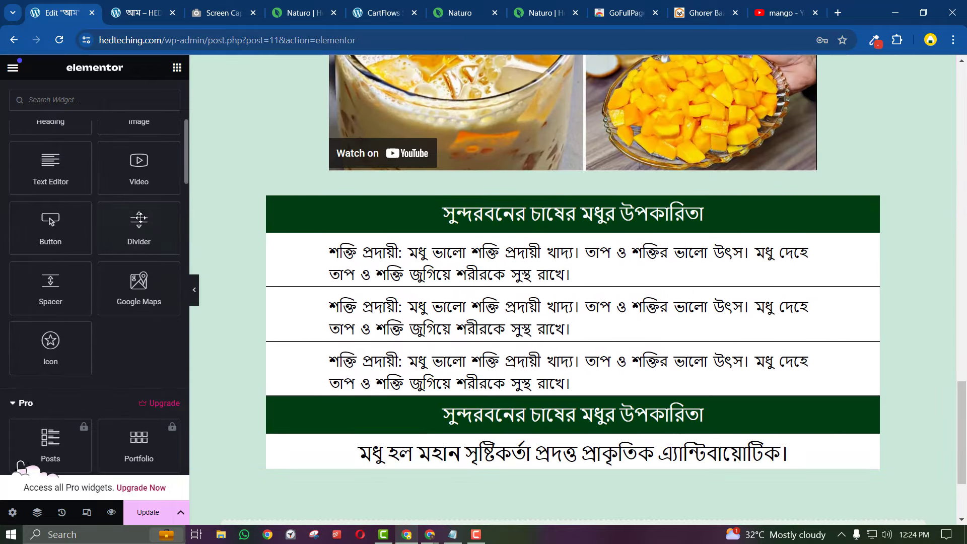
scroll(140, 217, up, 2)
scroll(323, 342, down, 3)
scroll(158, 394, down, 4)
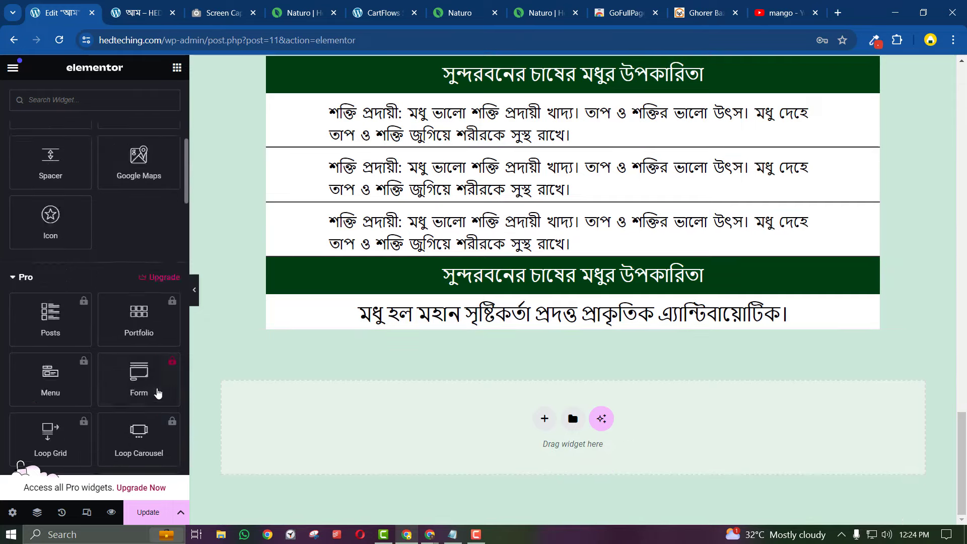
scroll(158, 394, down, 8)
Replace the YouTube search for mango with a search for 'hed touch'
click(776, 7)
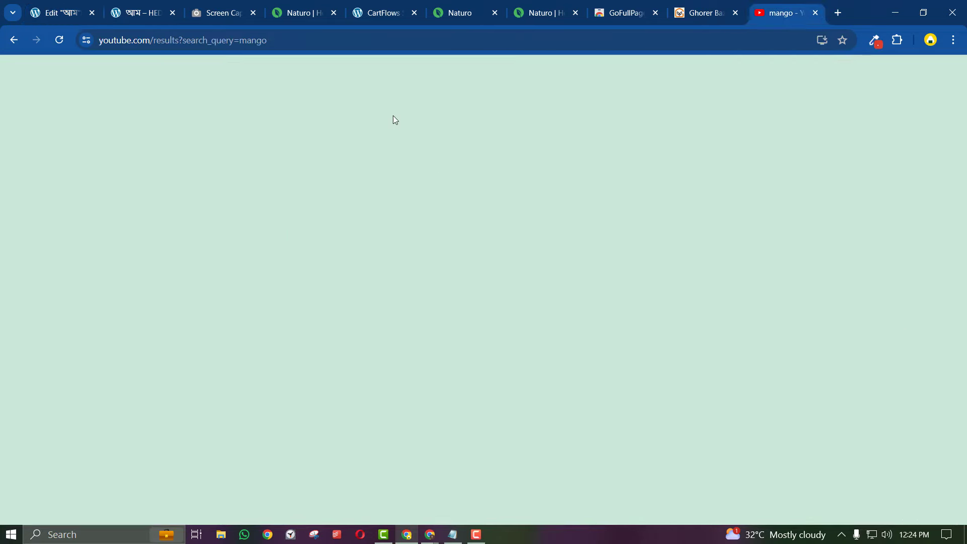
double_click(344, 77)
text(he)
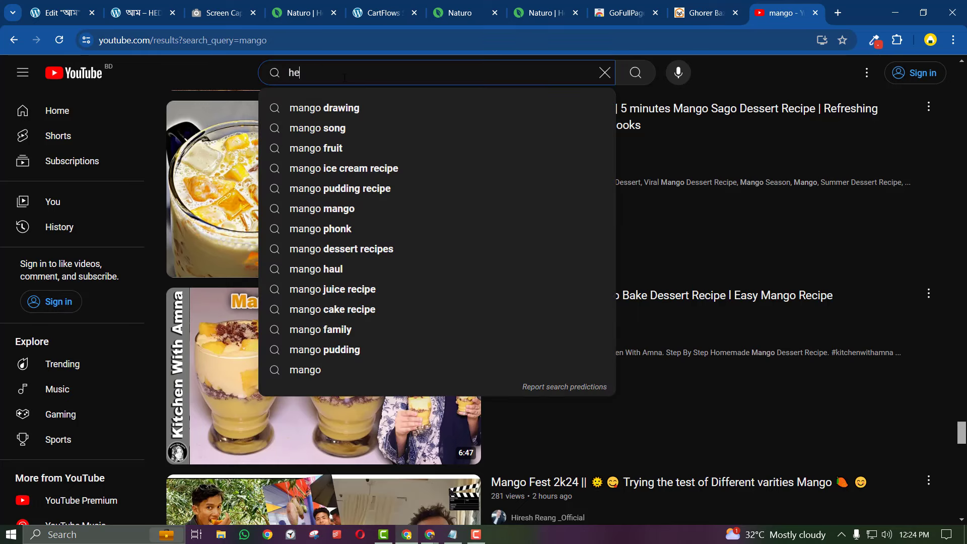
text(d touc)
text(h)
key(Return)
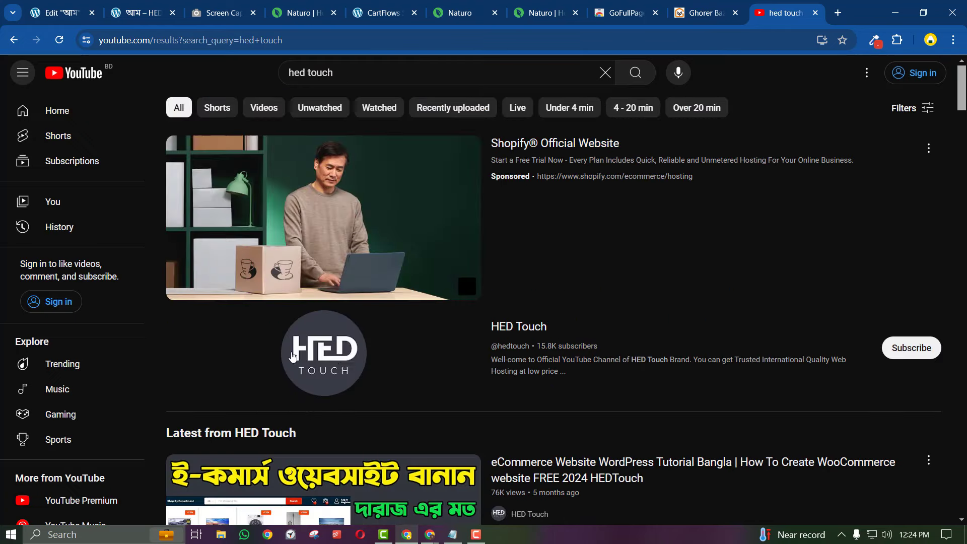
Open the HED Touch channel's Playlists, then go back to the Naturo reference site
click(335, 351)
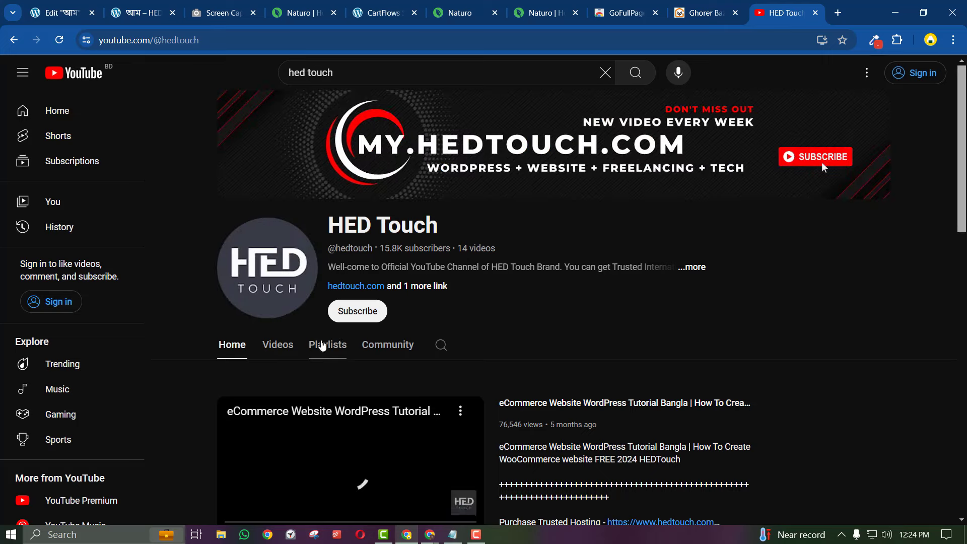
click(323, 346)
scroll(464, 334, down, 5)
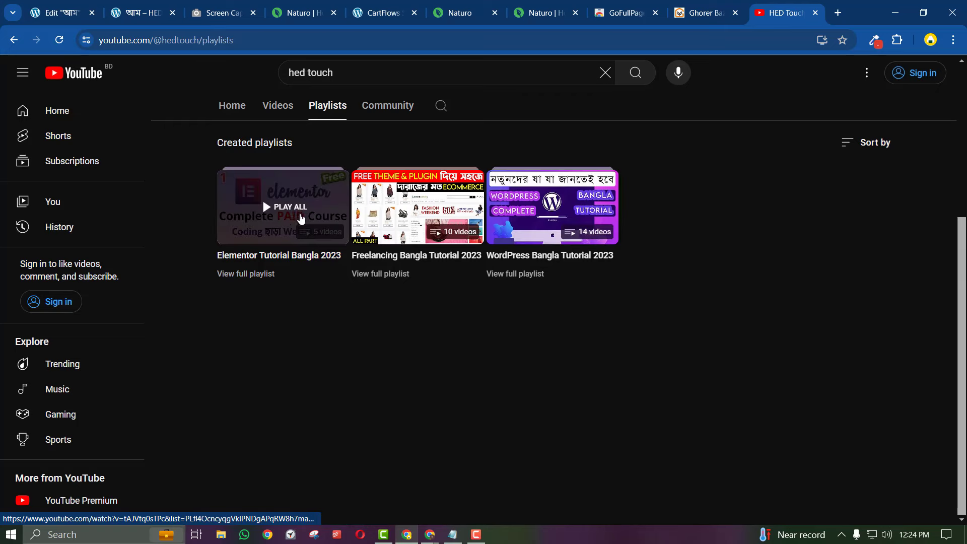
scroll(339, 309, up, 4)
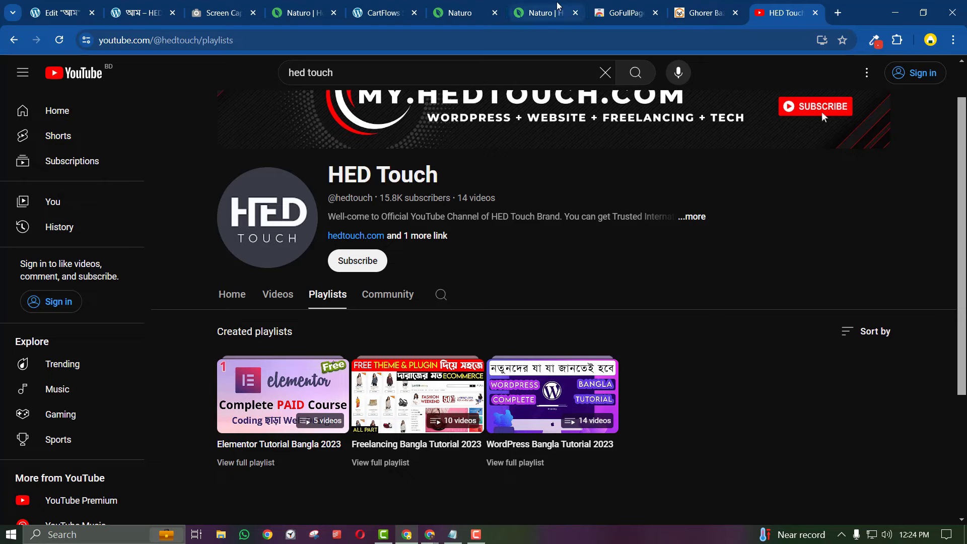
click(558, 6)
click(469, 13)
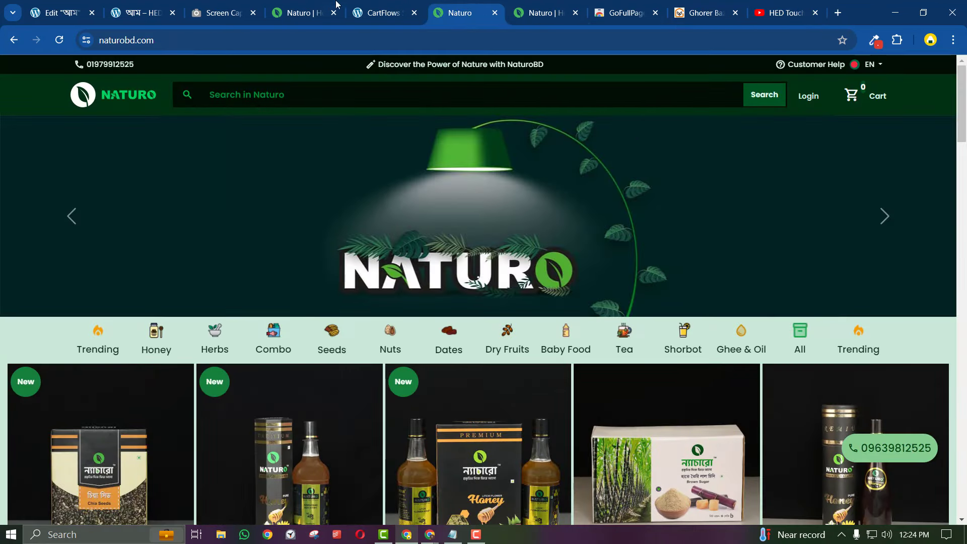
Look over the CartFlows checkout step and the published mango page, then return to the Elementor editor
click(375, 6)
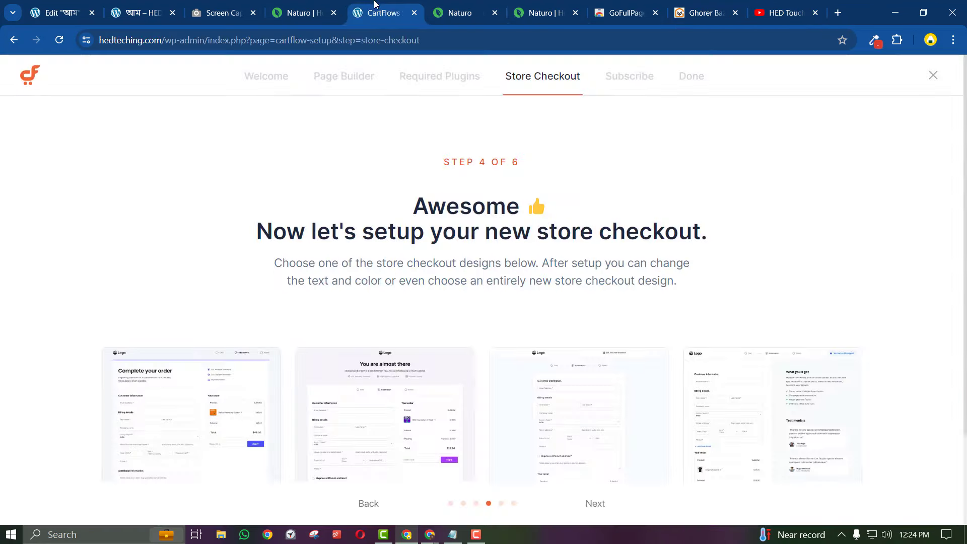
click(210, 6)
click(166, 6)
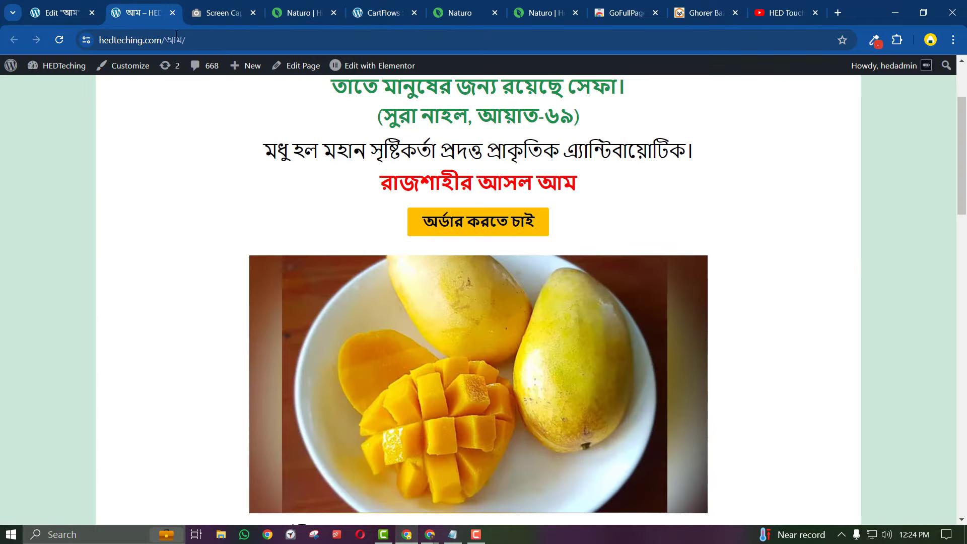
click(55, 13)
Filter the Elementor widget list with 'rev' to show the Rating and Reviews widgets, then open a new browser tab
scroll(143, 252, up, 2)
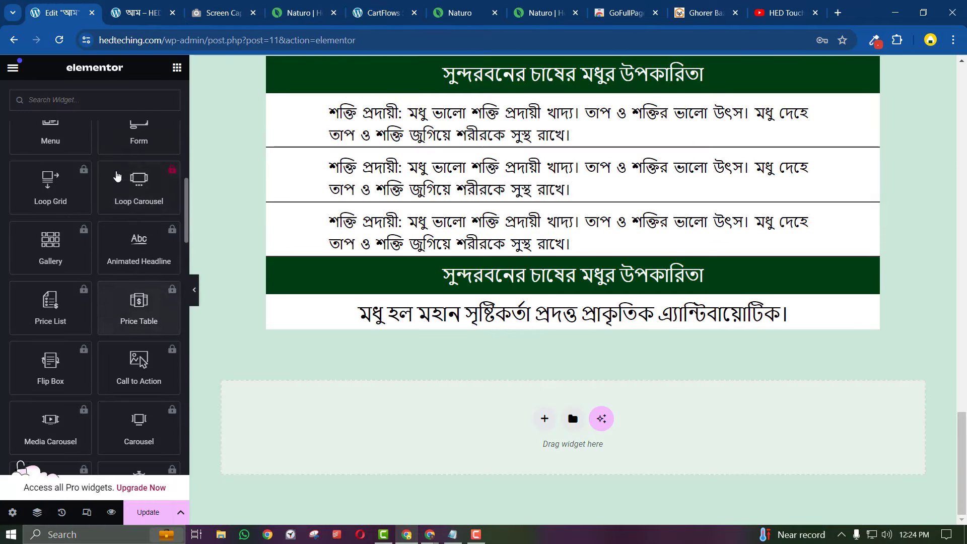
text(rev)
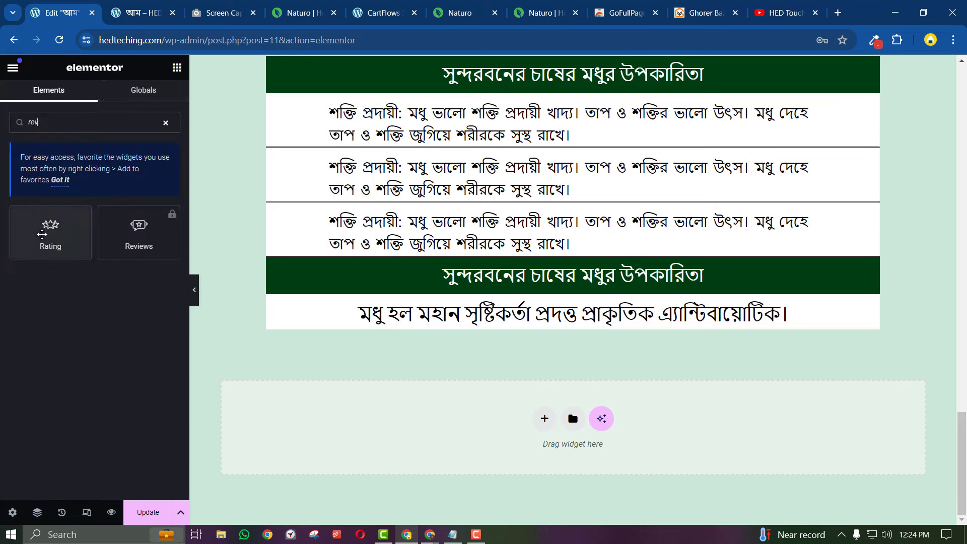
scroll(366, 383, up, 15)
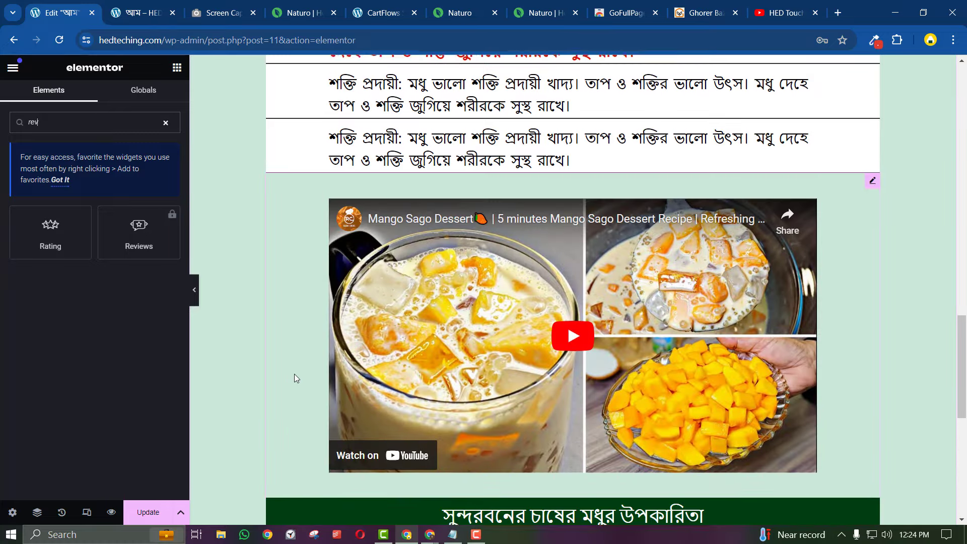
scroll(296, 379, up, 5)
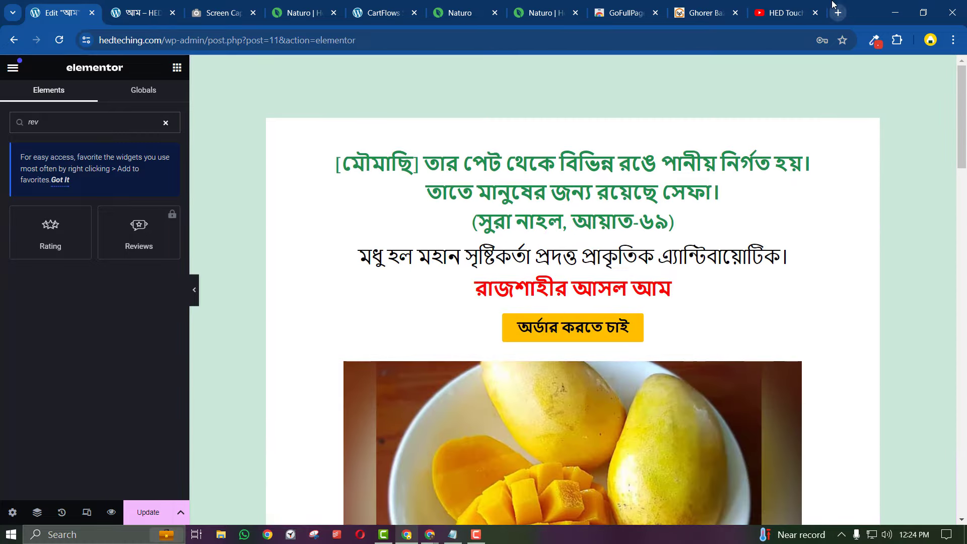
click(837, 7)
Load hedtouch.com in the new tab, briefly rechecking the mango page in Elementor
text(hedtouch)
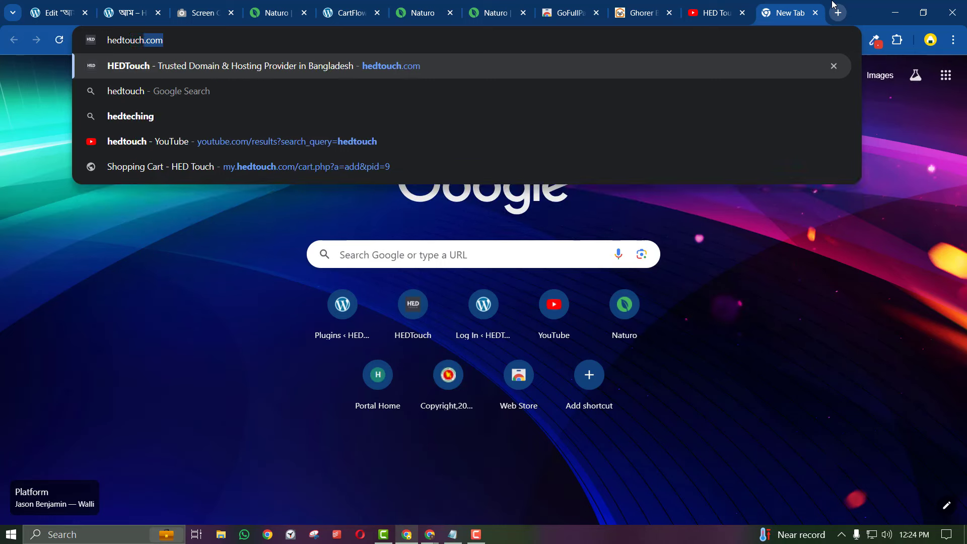
key(Return)
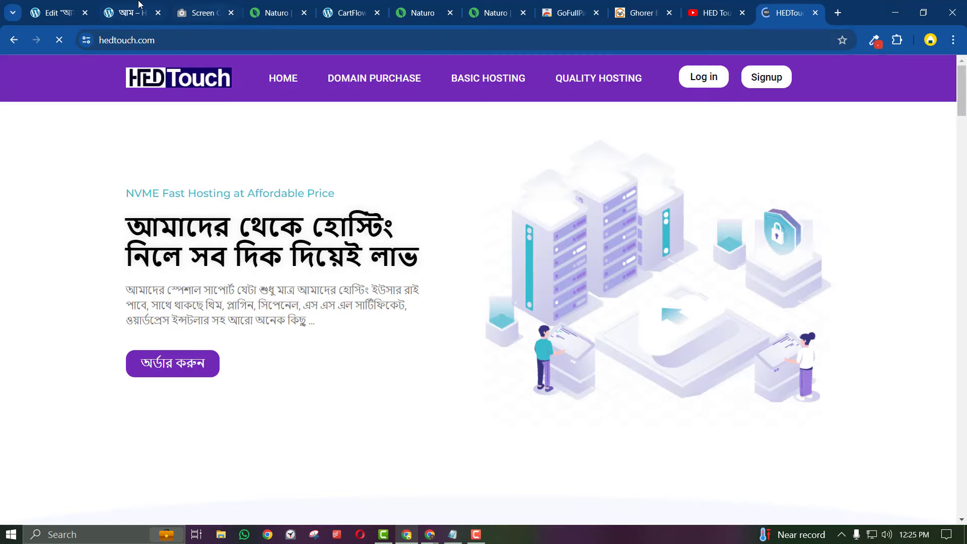
click(139, 4)
click(55, 13)
scroll(307, 199, down, 8)
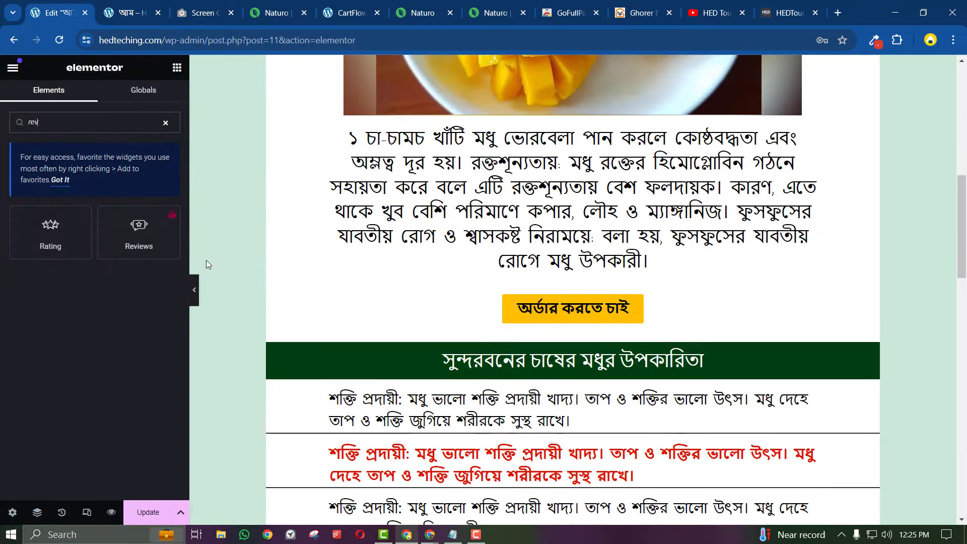
scroll(491, 380, down, 12)
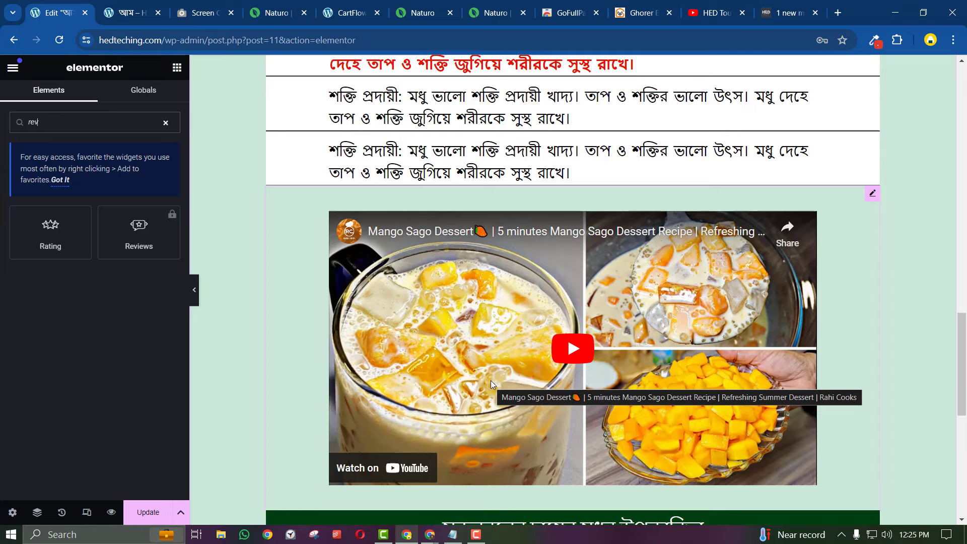
Dismiss the hedtouch.com chat popup and browse the 'Happy Story From Our Users' testimonials
click(778, 5)
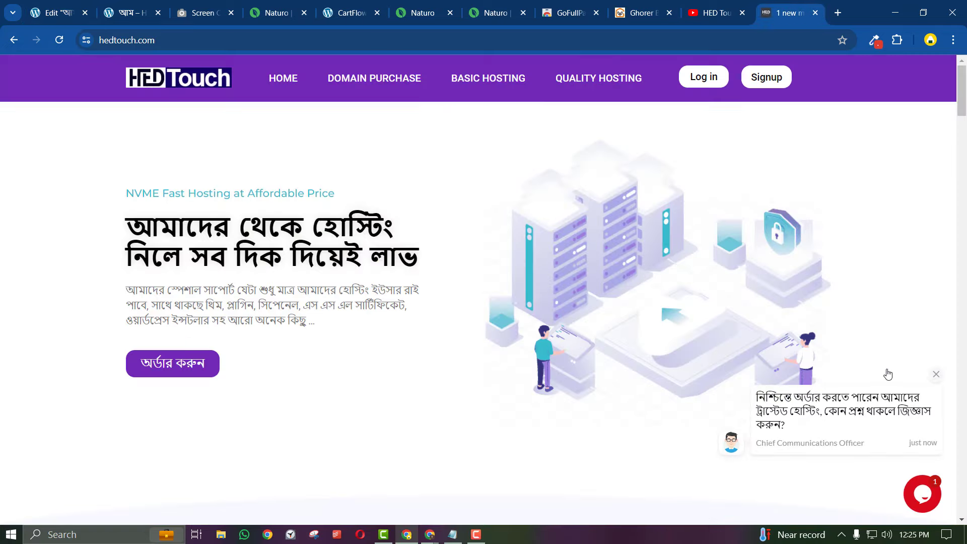
click(934, 377)
scroll(752, 319, down, 20)
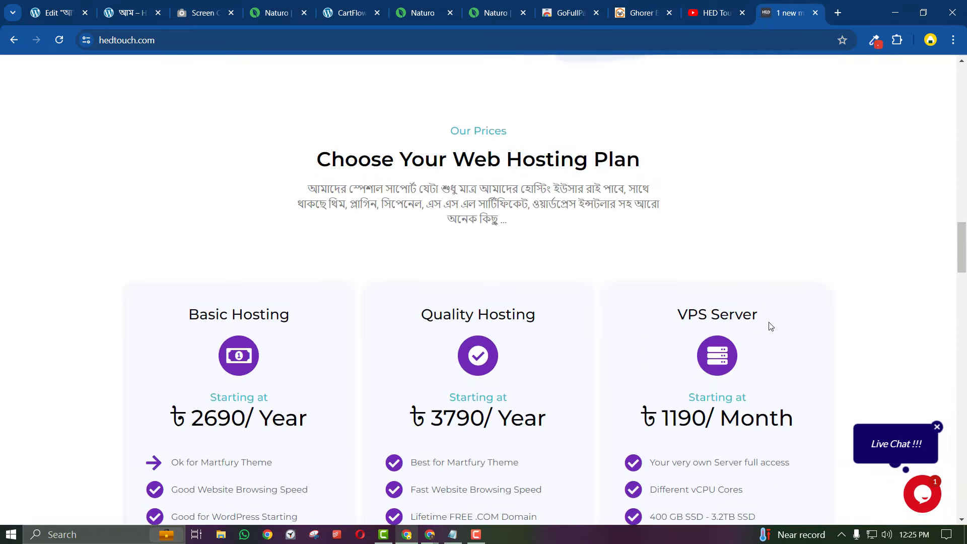
scroll(770, 327, down, 20)
scroll(774, 328, up, 3)
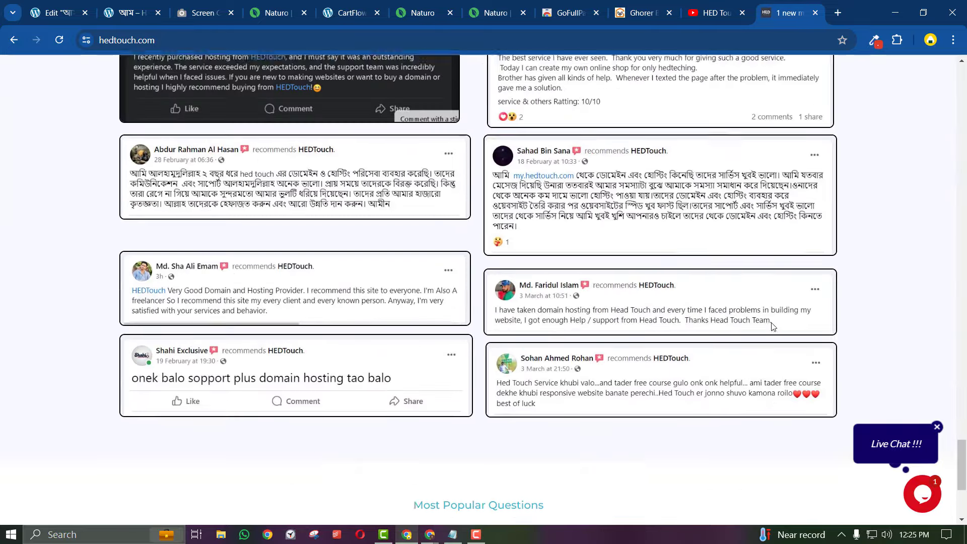
scroll(773, 328, up, 5)
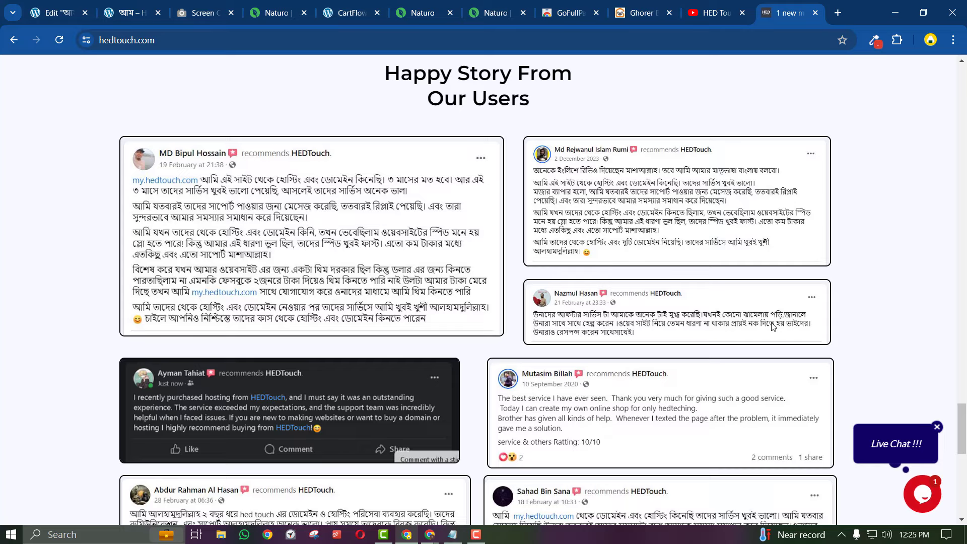
scroll(537, 361, down, 10)
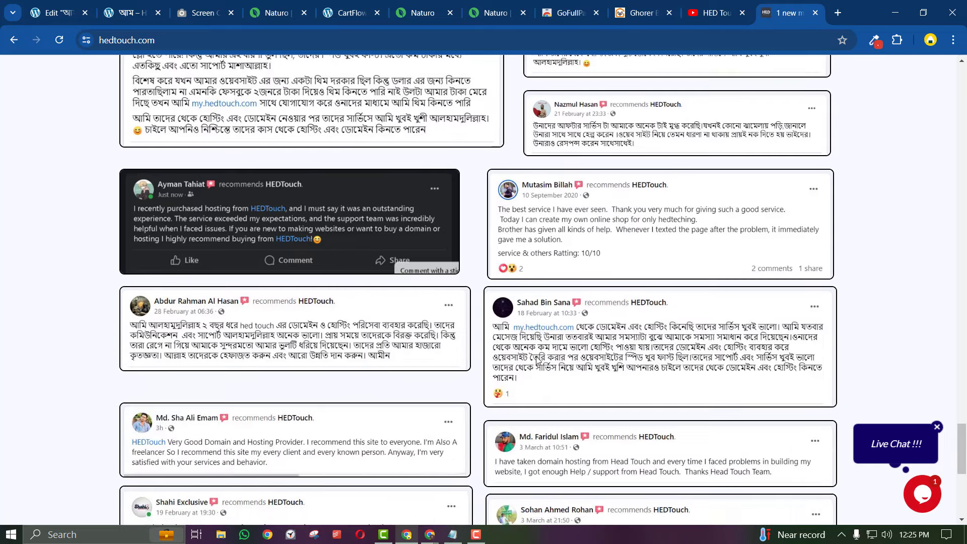
scroll(537, 361, up, 10)
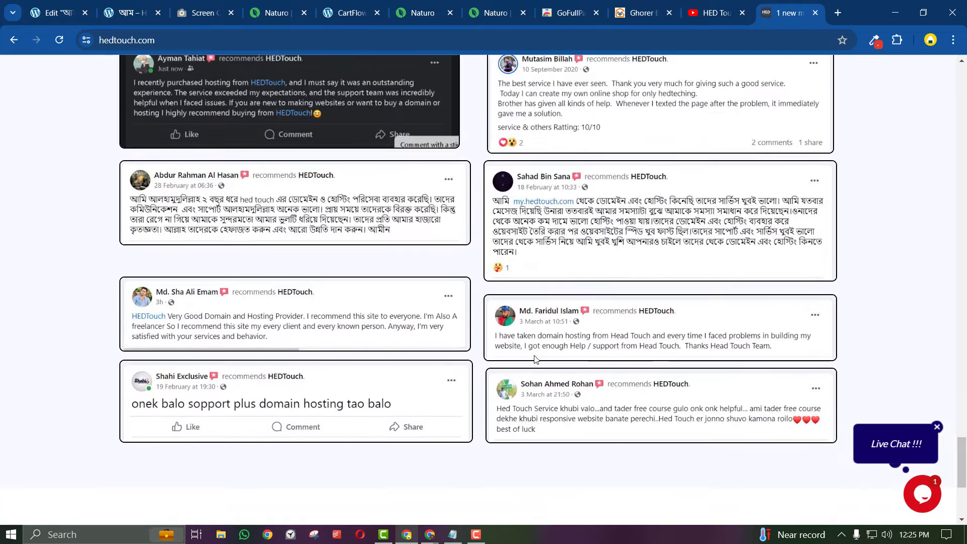
scroll(537, 360, up, 1)
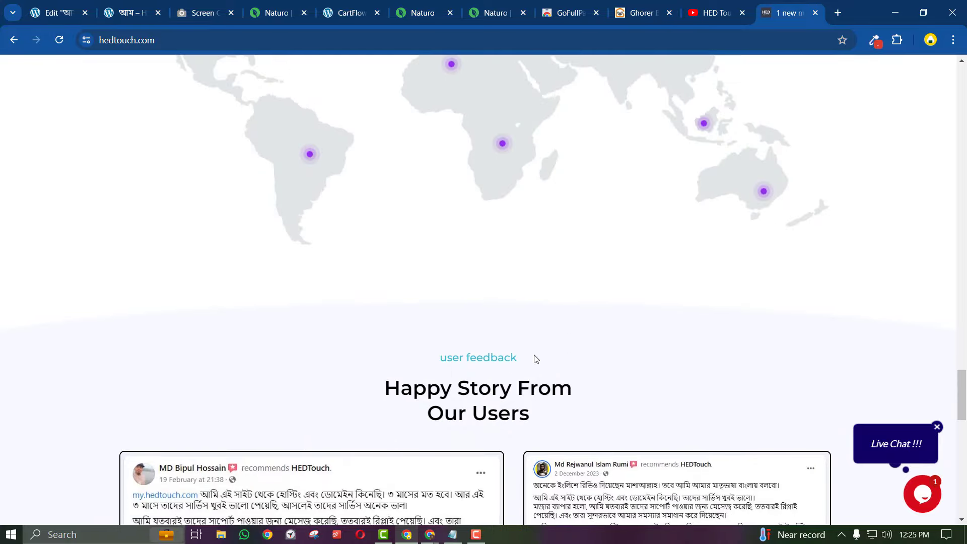
scroll(536, 359, up, 12)
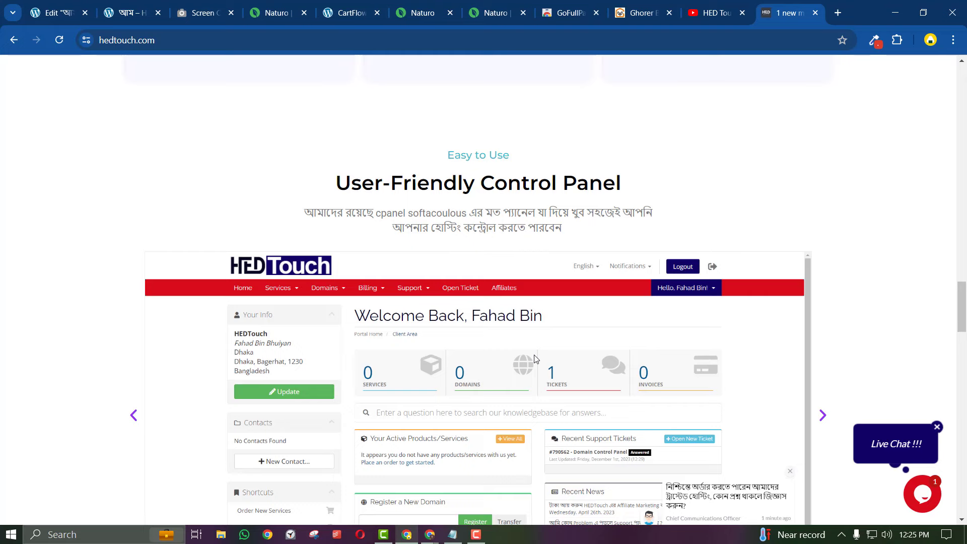
scroll(536, 359, up, 12)
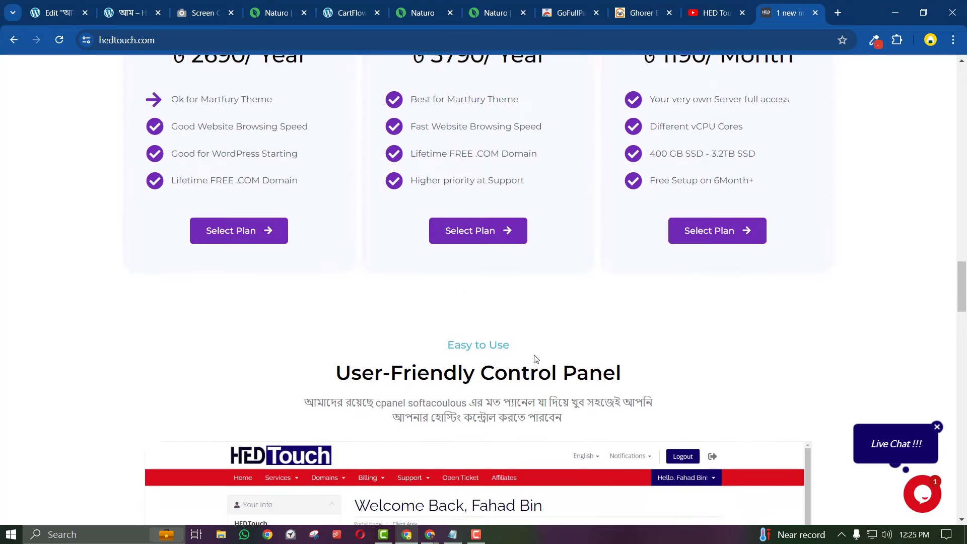
scroll(536, 359, up, 13)
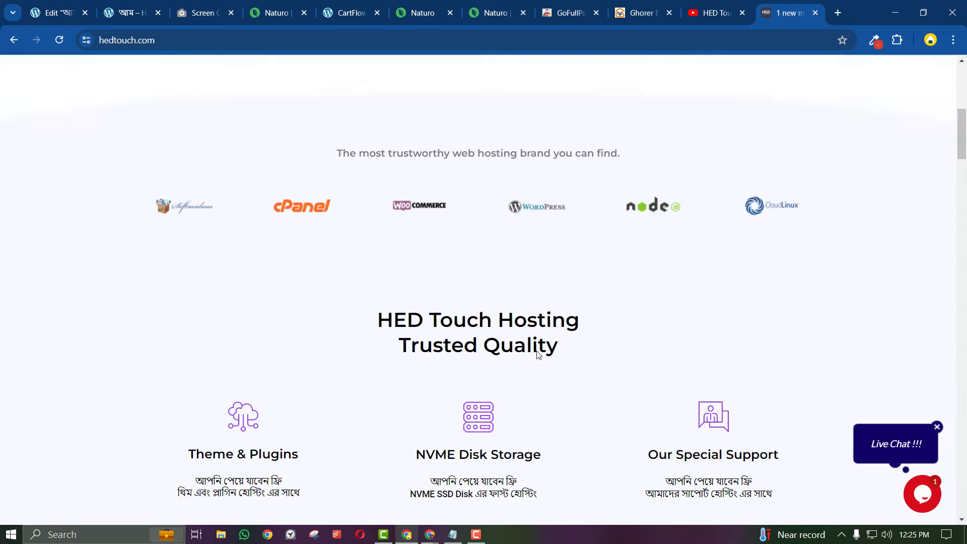
scroll(551, 363, down, 12)
scroll(555, 371, down, 15)
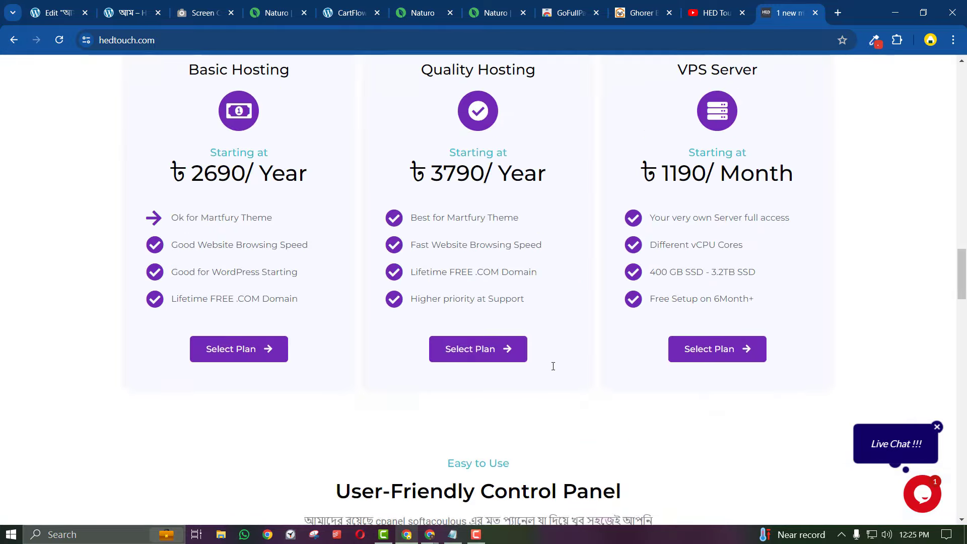
scroll(554, 371, up, 3)
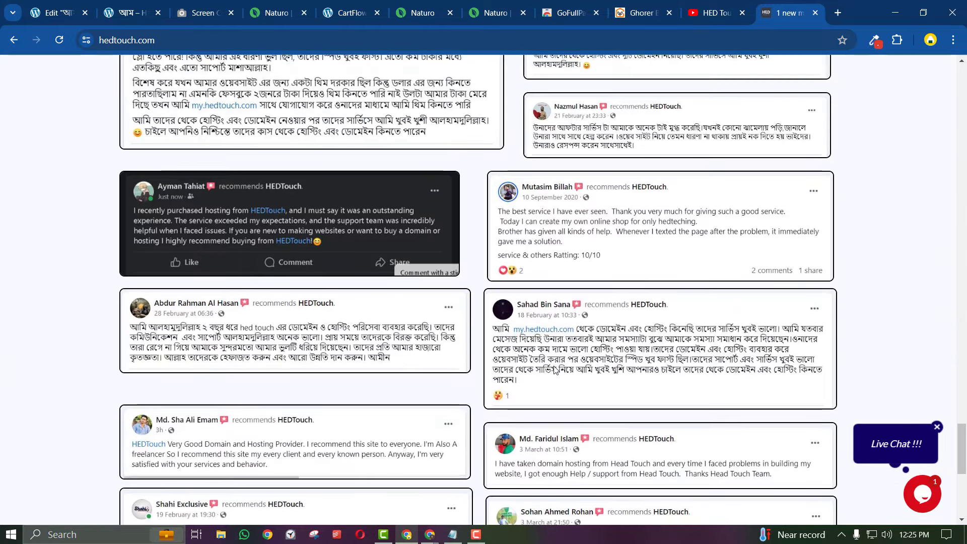
scroll(294, 247, up, 10)
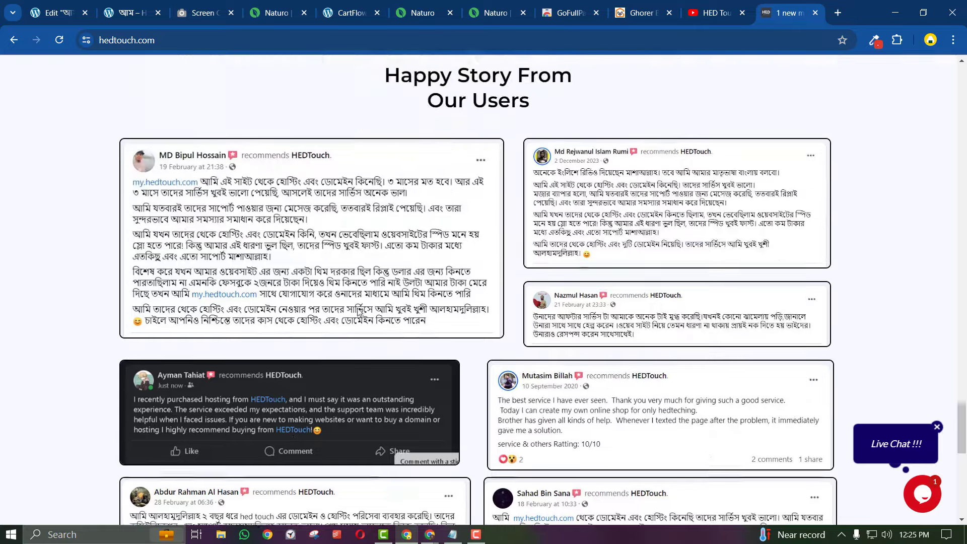
click(144, 5)
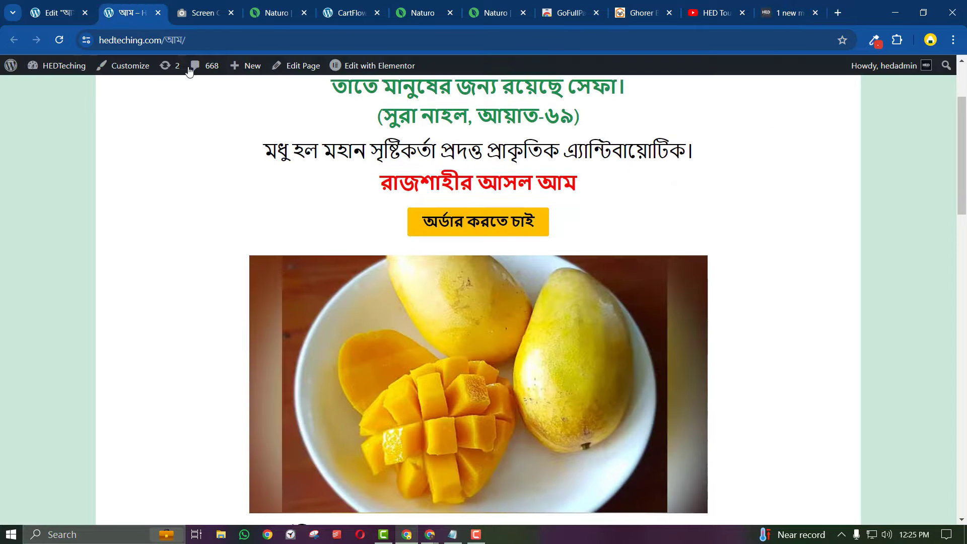
scroll(498, 383, down, 4)
scroll(491, 375, down, 10)
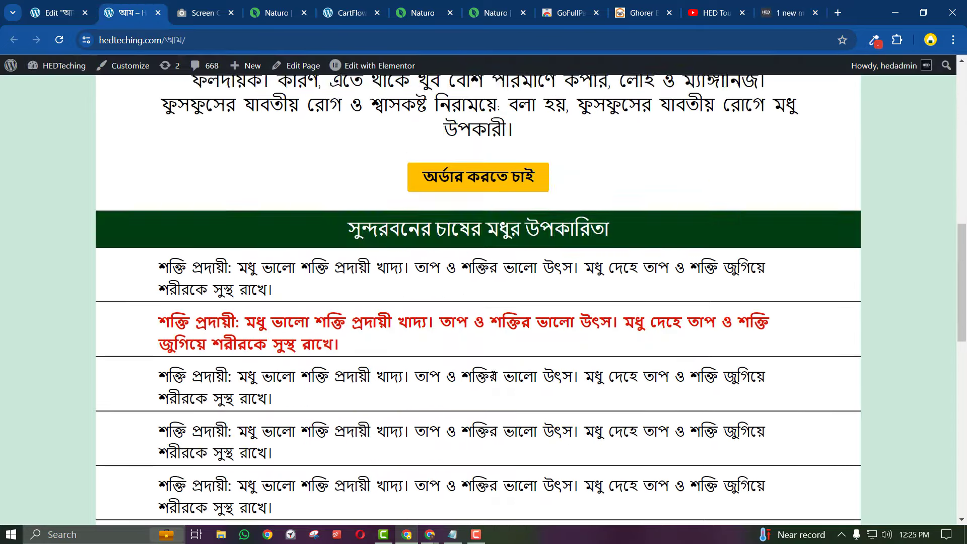
scroll(493, 375, up, 12)
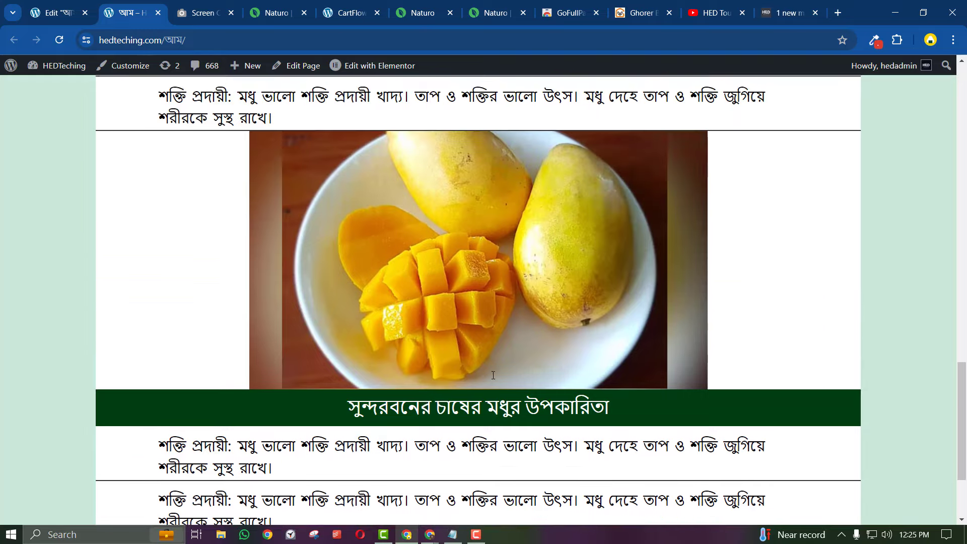
scroll(493, 374, up, 8)
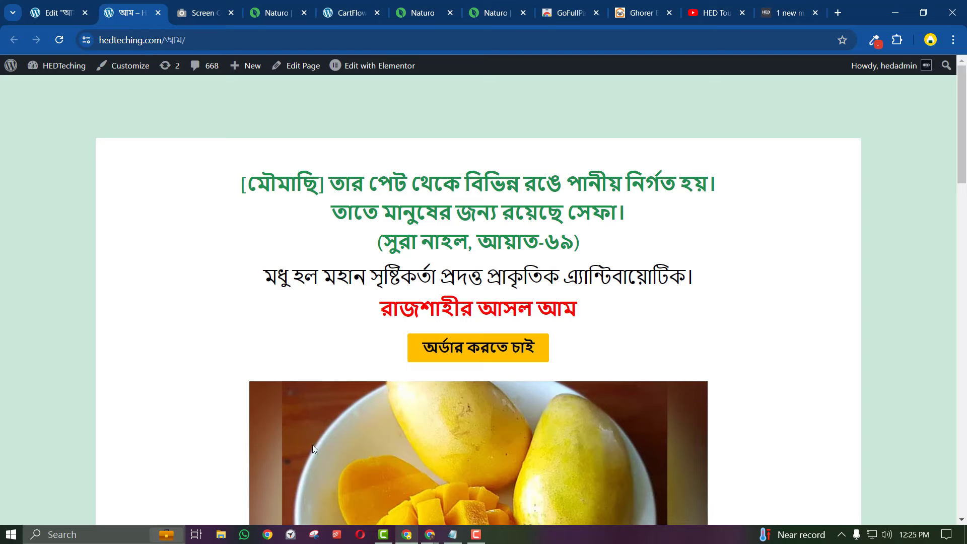
click(71, 11)
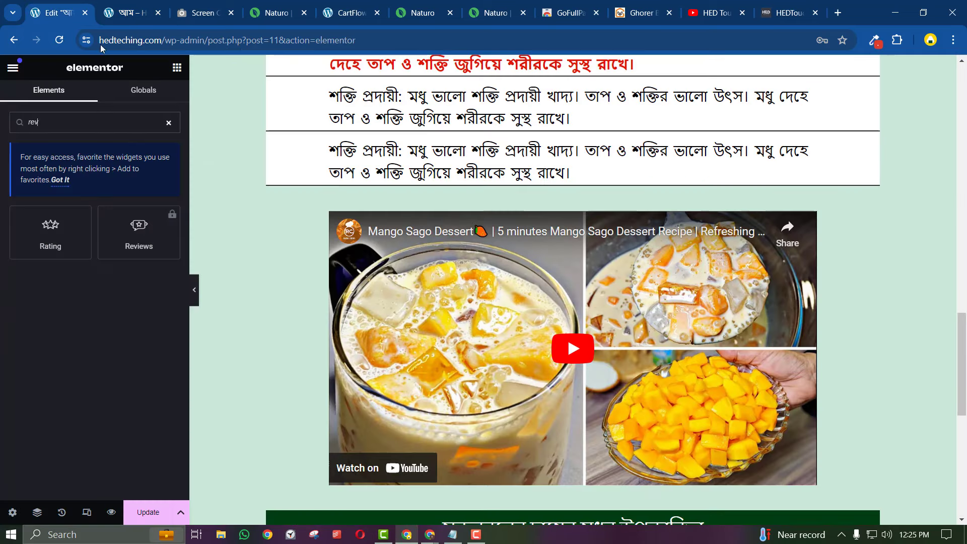
click(166, 122)
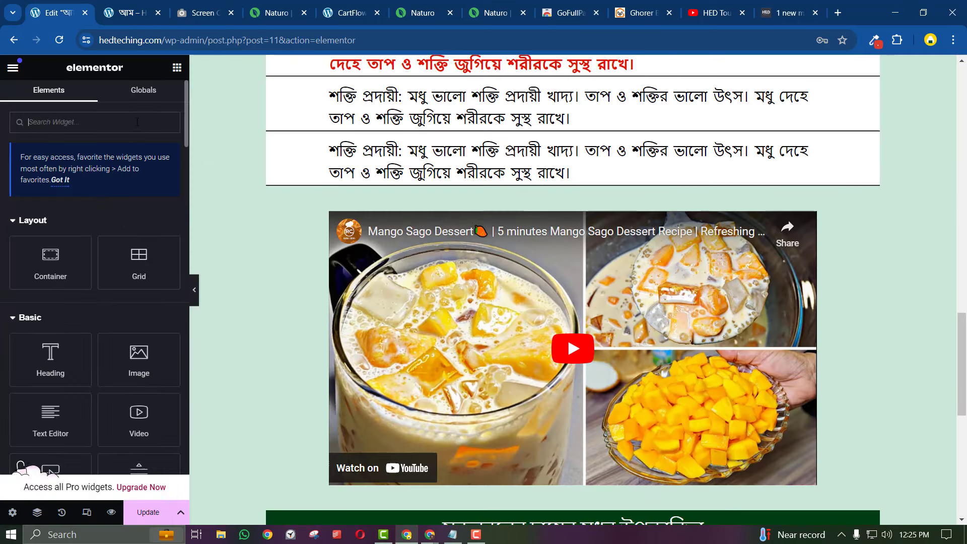
text(timer)
key(BackSpace)
key(BackSpace)
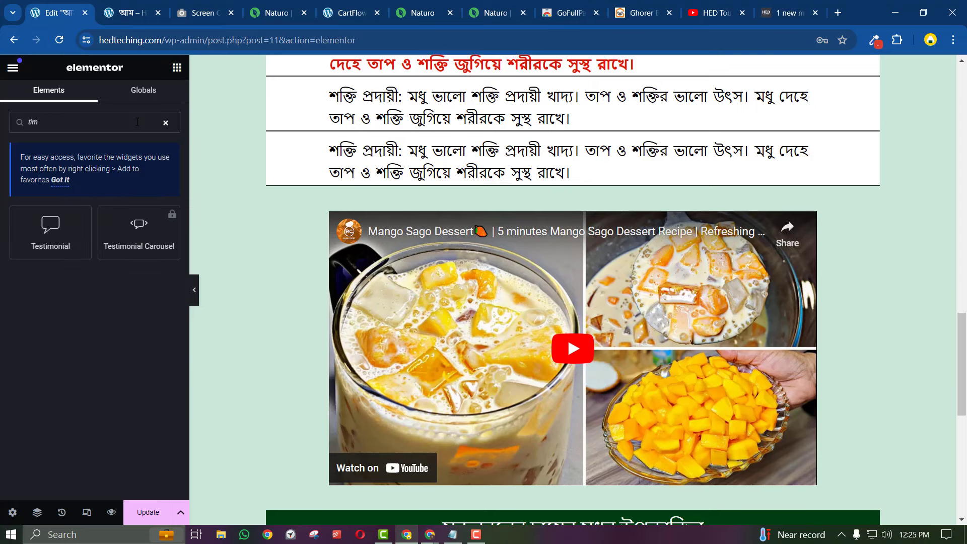
key(BackSpace)
key(BackSpace)
key(BackSpace)
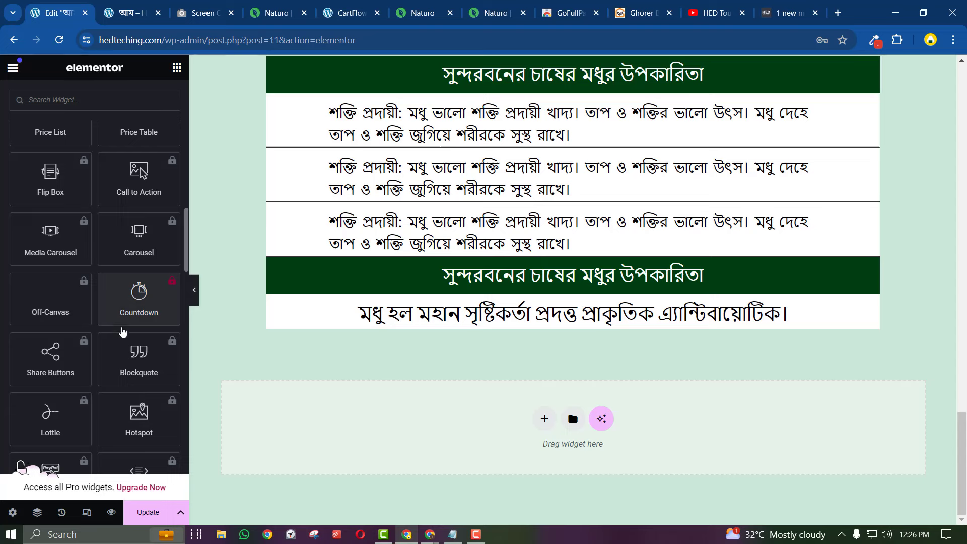
click(137, 302)
click(138, 297)
click(138, 290)
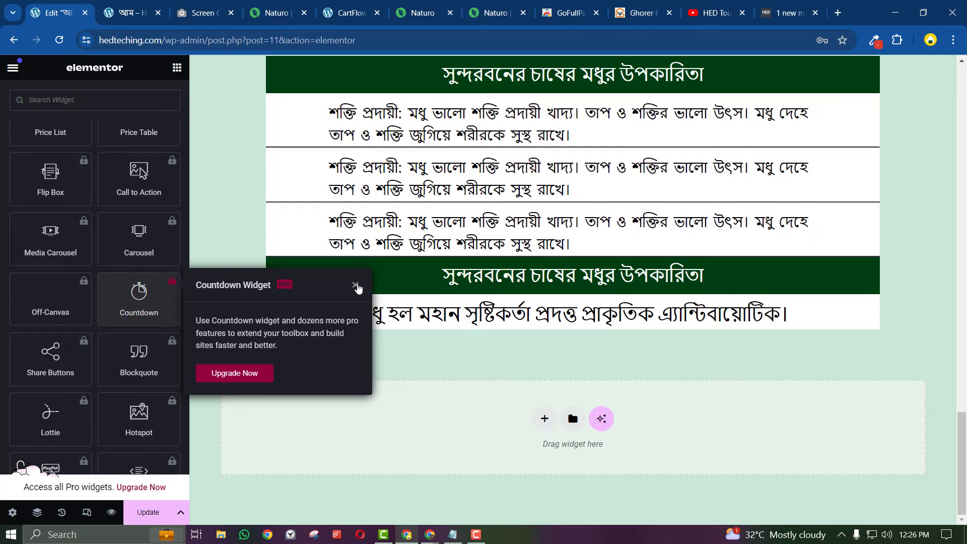
click(356, 285)
click(133, 7)
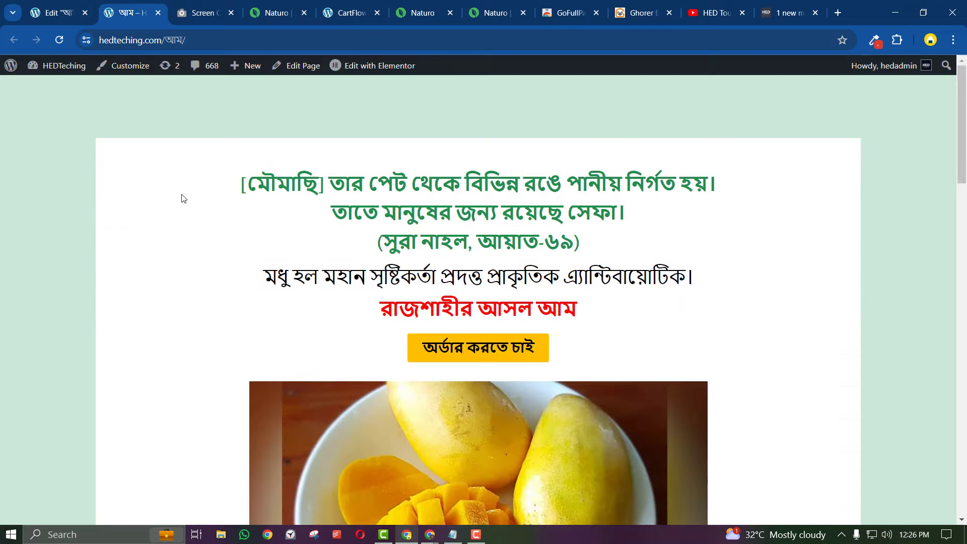
click(70, 8)
click(129, 285)
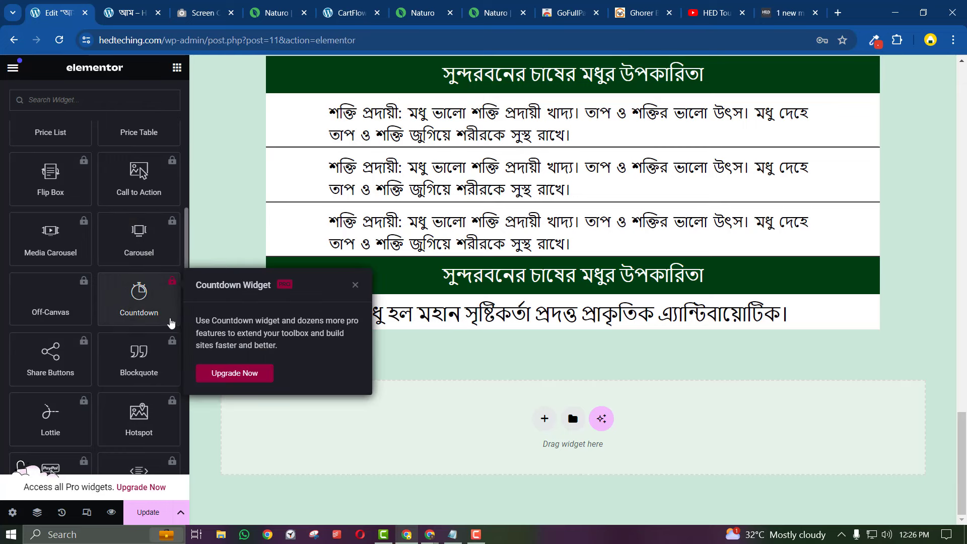
click(335, 464)
scroll(350, 509, up, 7)
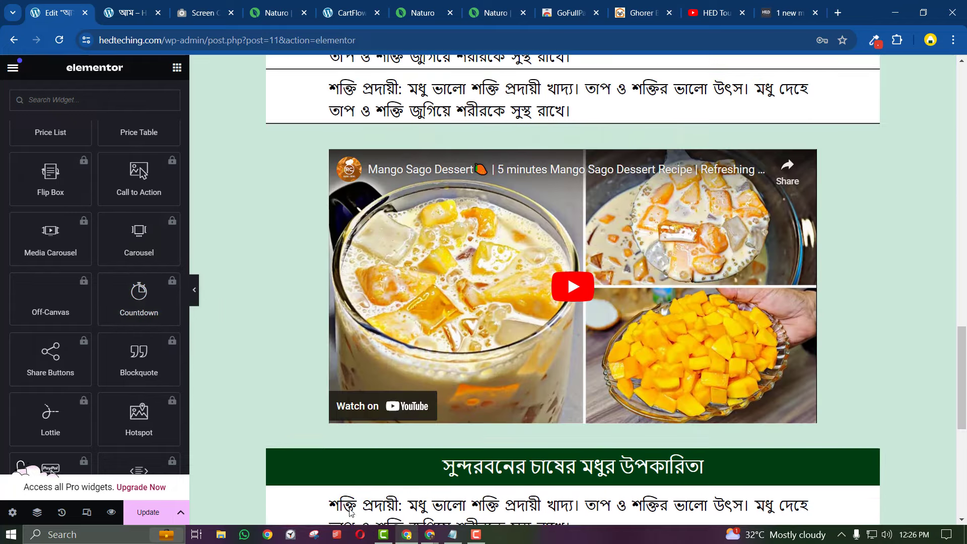
scroll(352, 511, up, 2)
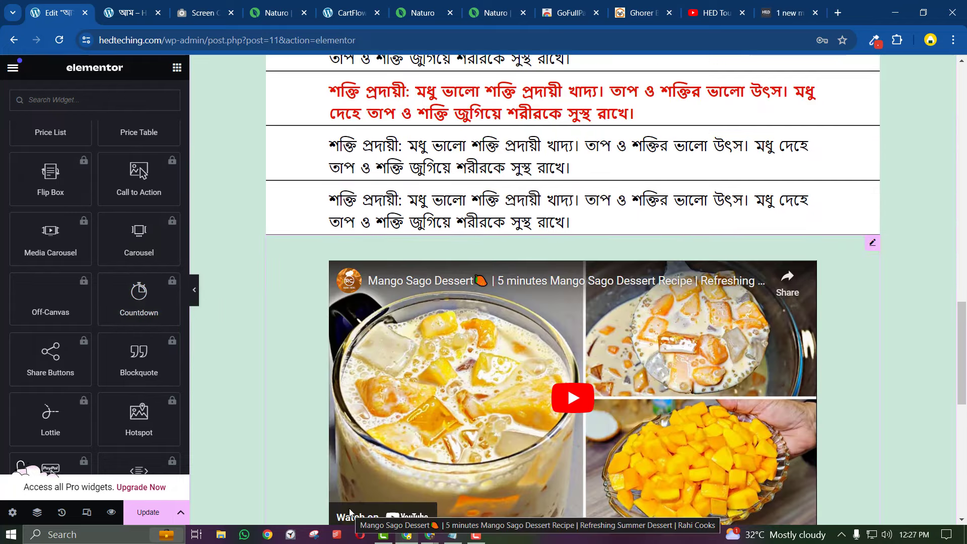
scroll(351, 512, up, 15)
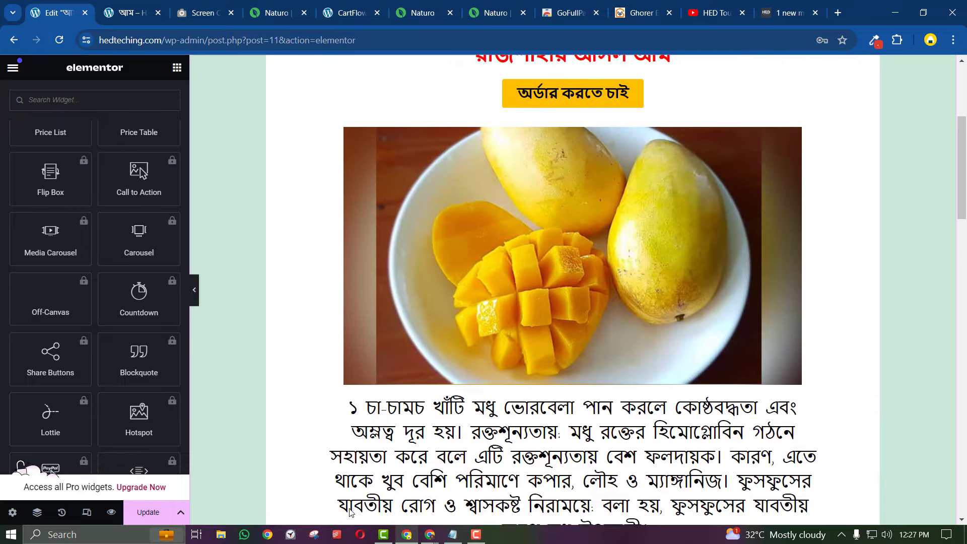
scroll(351, 512, up, 5)
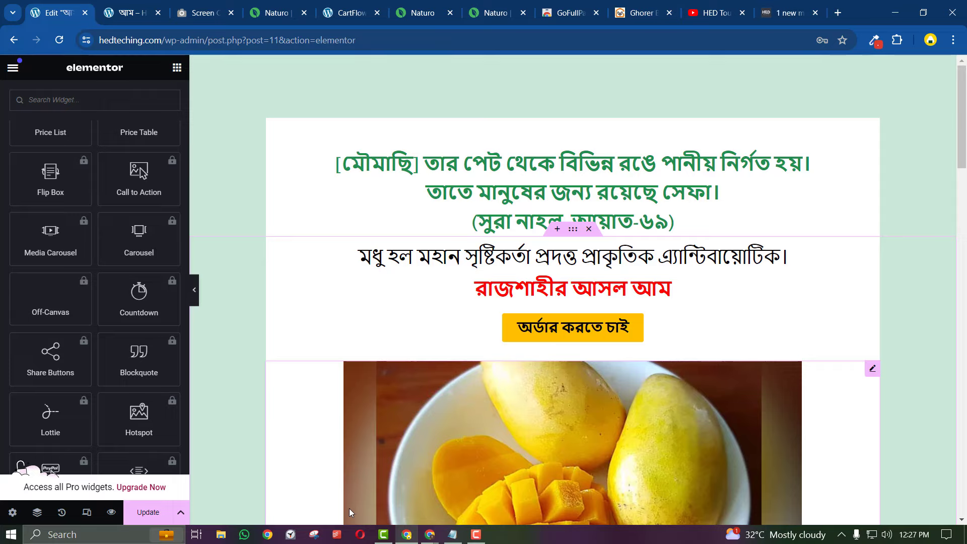
scroll(343, 489, down, 15)
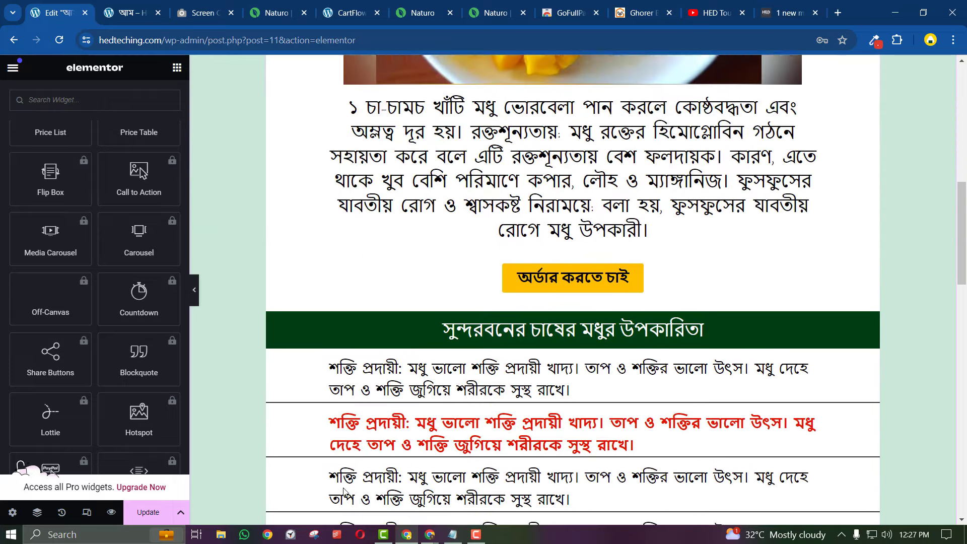
scroll(344, 492, up, 15)
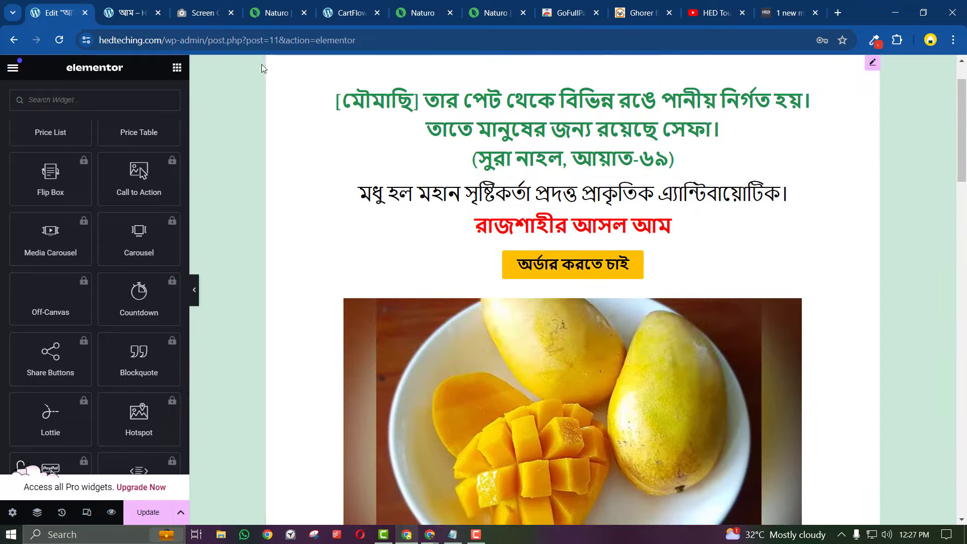
Browse the HED Touch channel's Videos grid, then close the YouTube tab
click(789, 12)
click(716, 13)
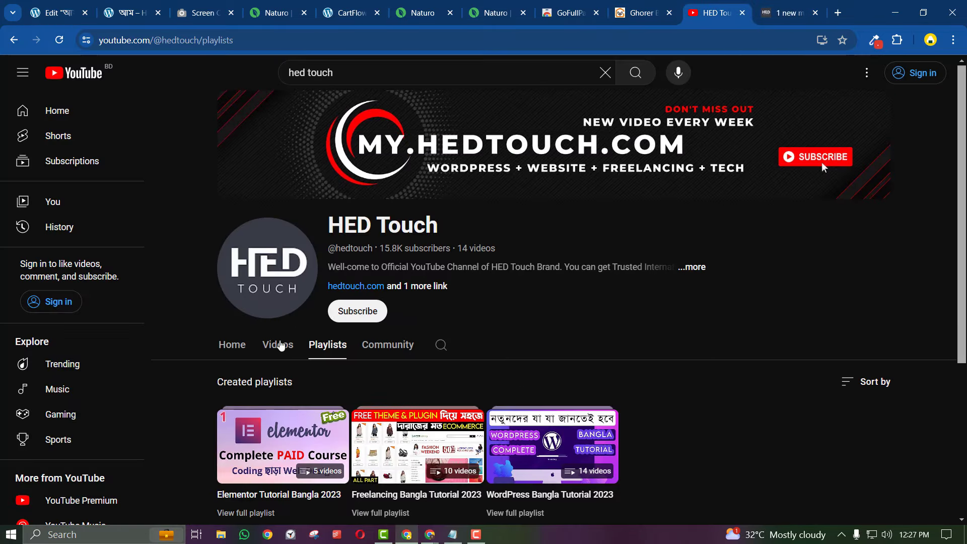
click(279, 346)
scroll(438, 406, down, 5)
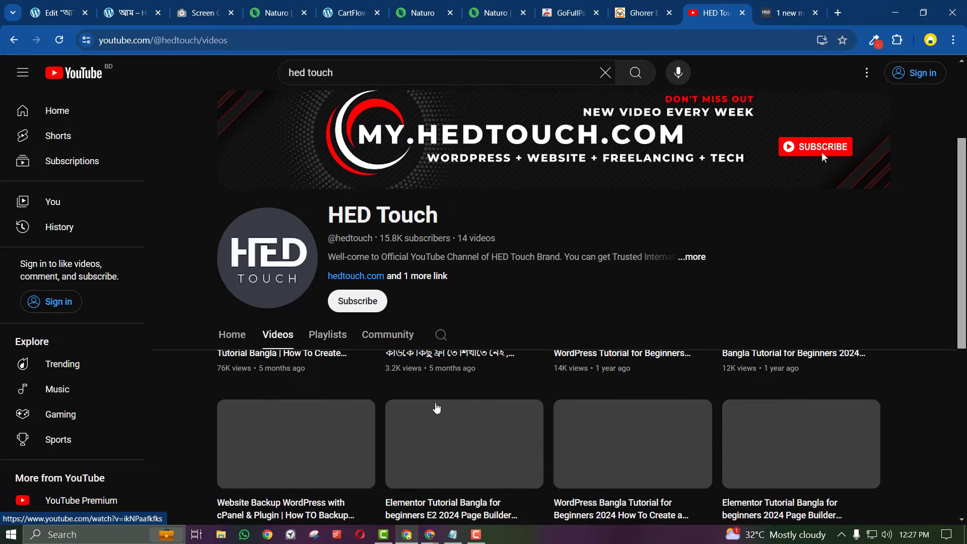
scroll(438, 406, down, 5)
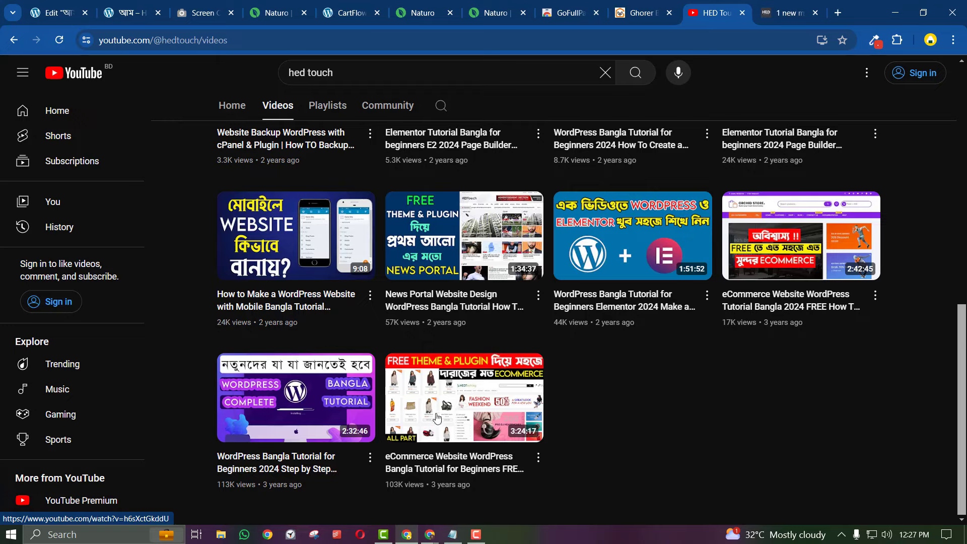
scroll(401, 396, up, 2)
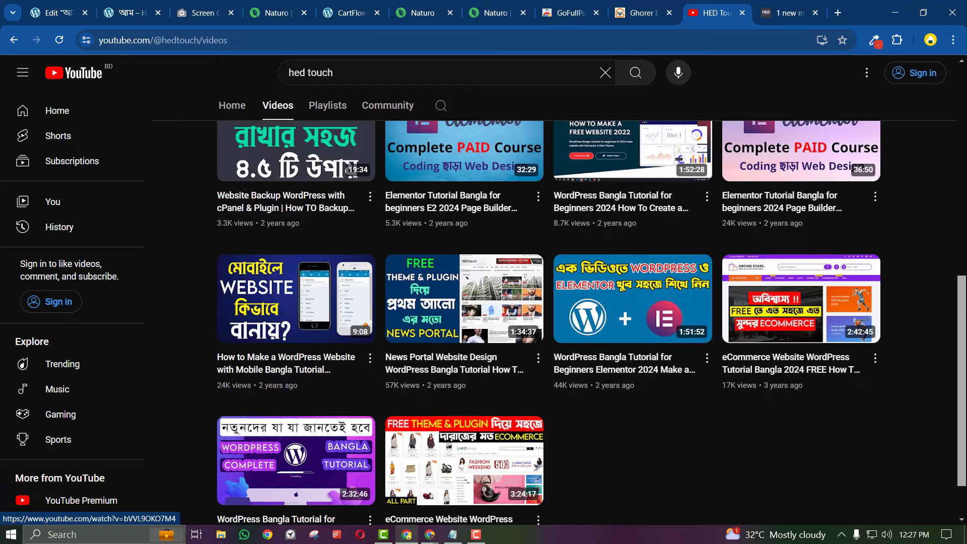
scroll(635, 510, up, 5)
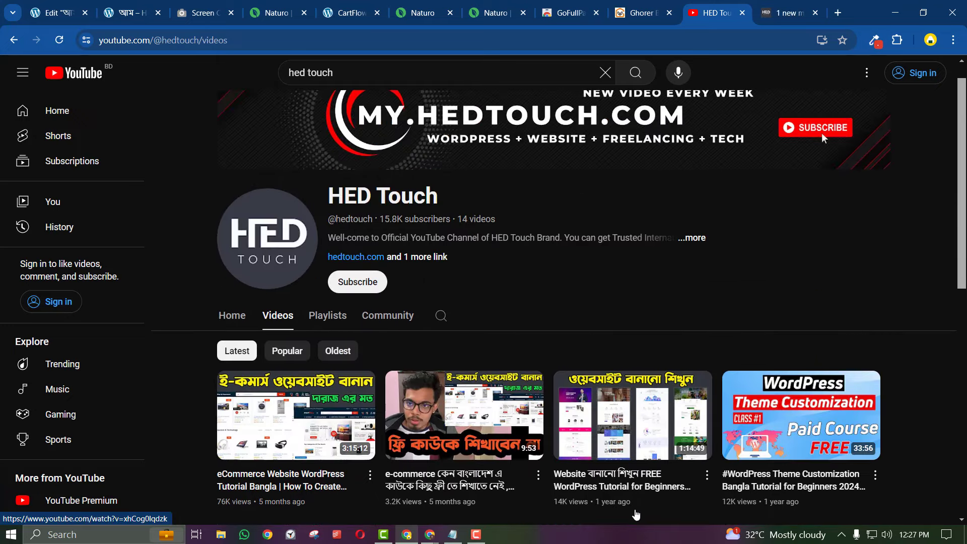
click(742, 12)
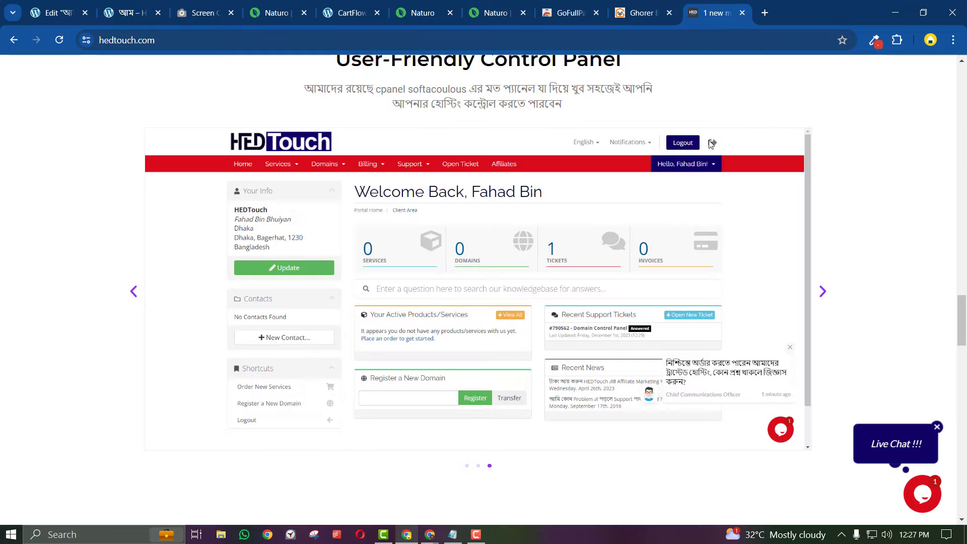
scroll(648, 354, up, 20)
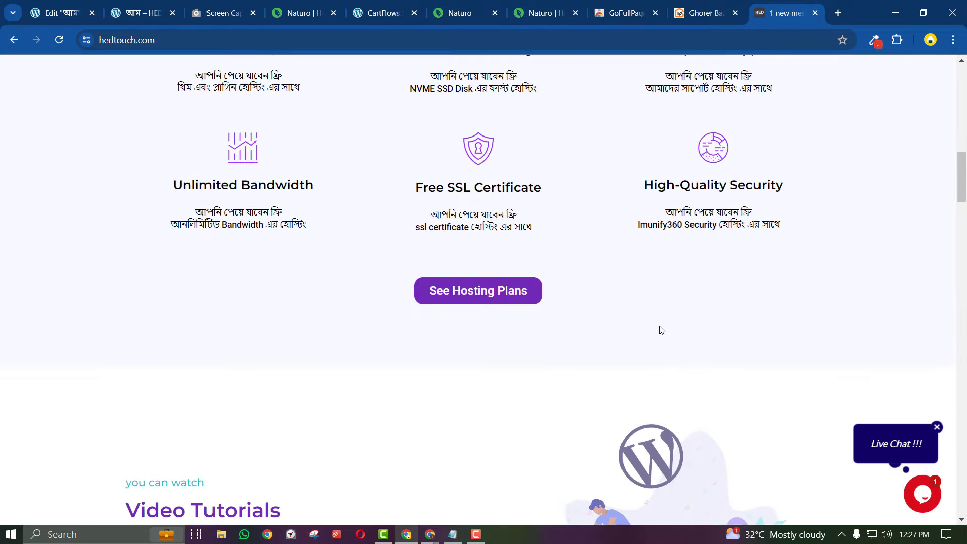
scroll(661, 330, up, 3)
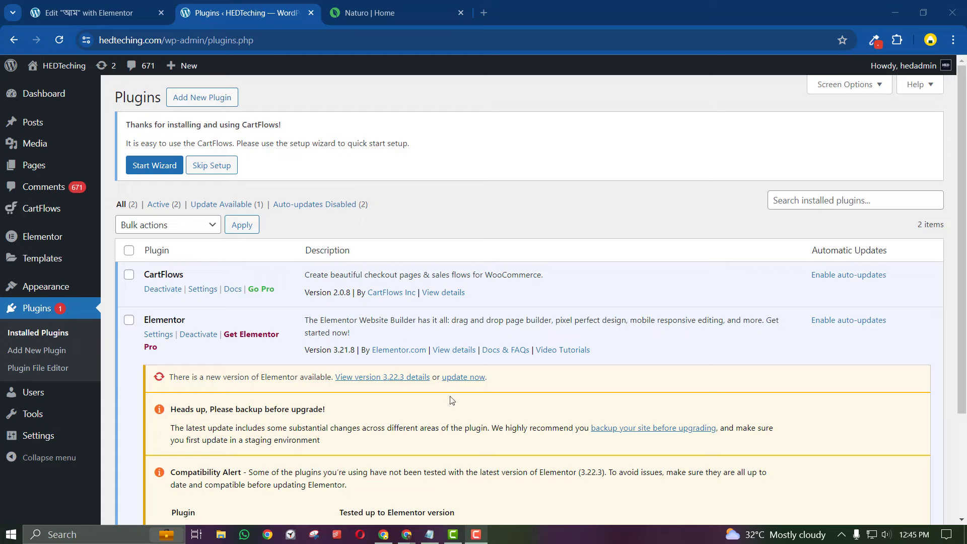
Search Add New Plugin for 'cartflows' to confirm it is Active, then launch the CartFlows setup wizard
middle_click(234, 109)
click(362, 4)
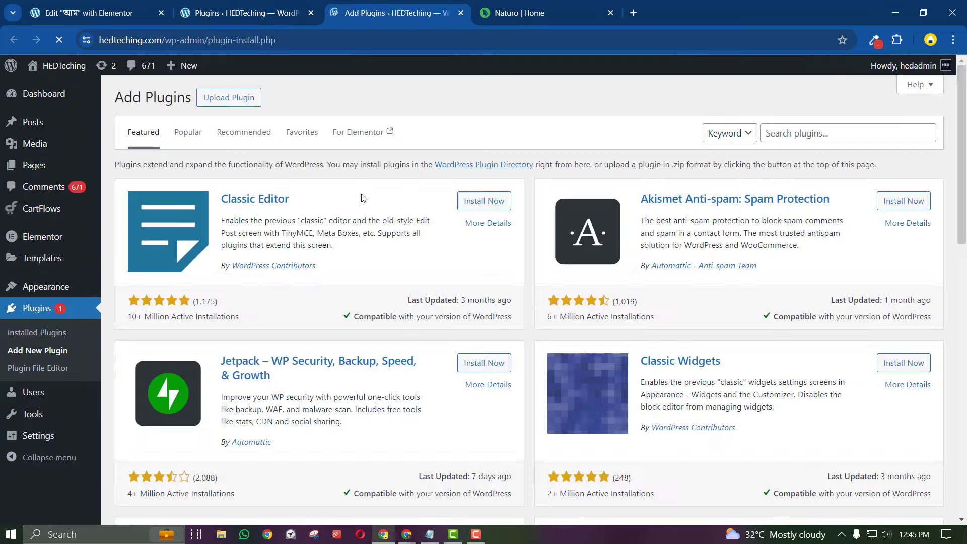
click(259, 19)
click(393, 12)
click(778, 133)
text(car)
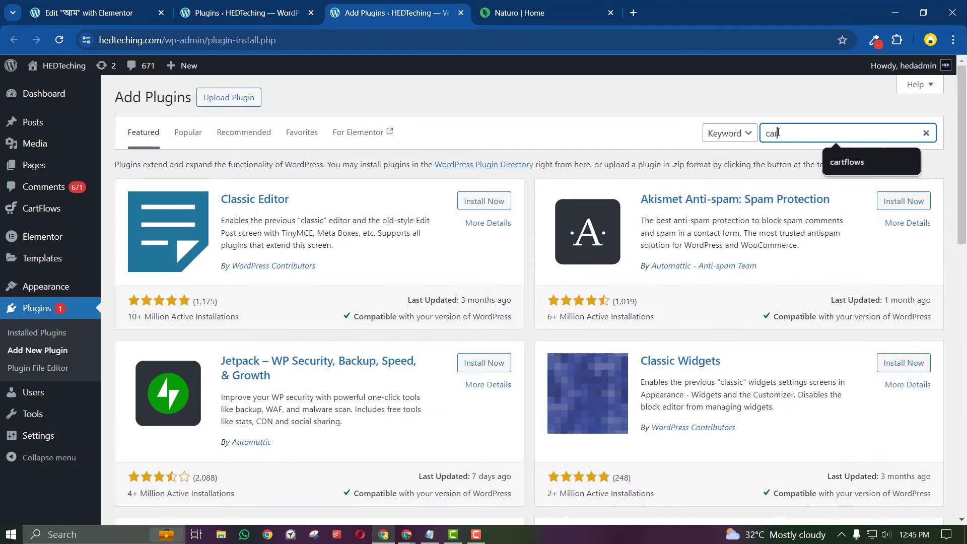
text(tflows)
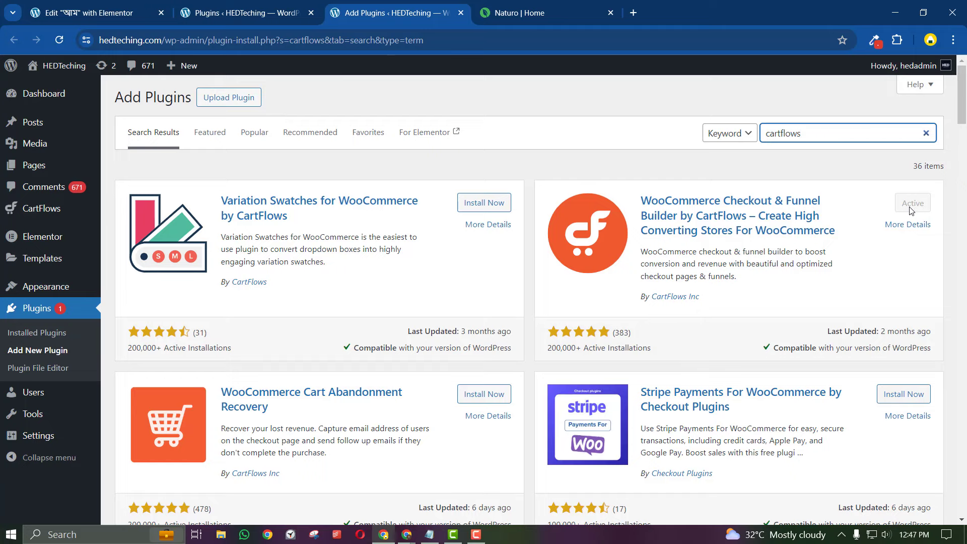
click(303, 10)
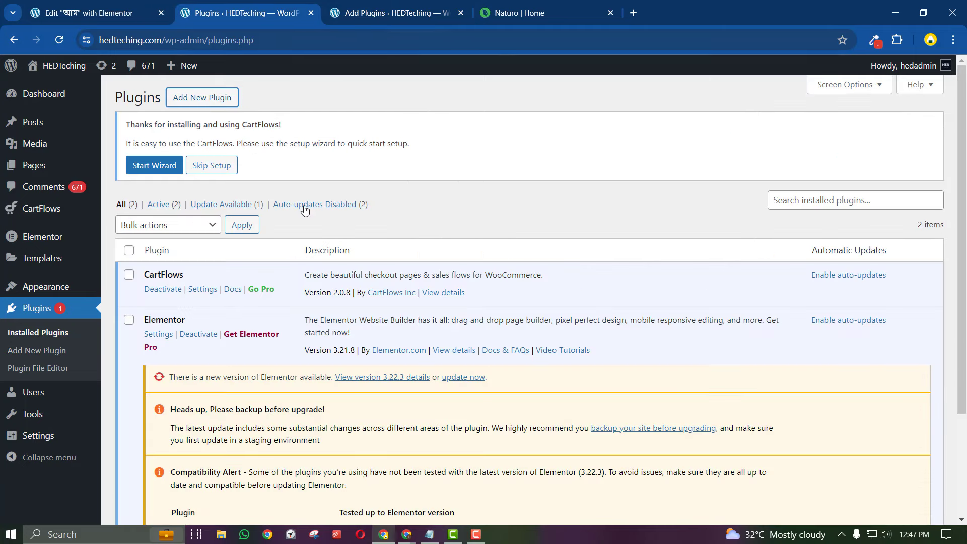
click(153, 165)
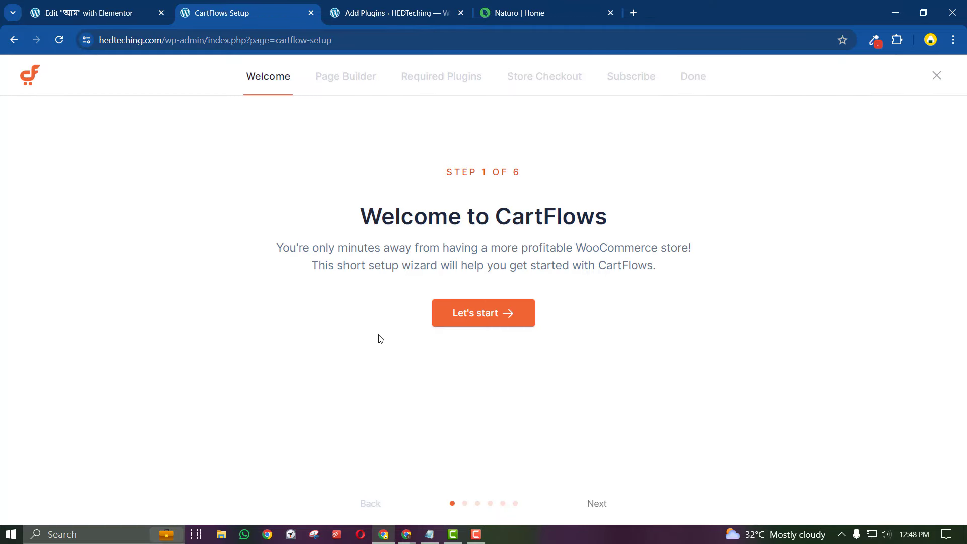
Choose Elementor as the page builder and install the required plugins, including WooCommerce
click(480, 320)
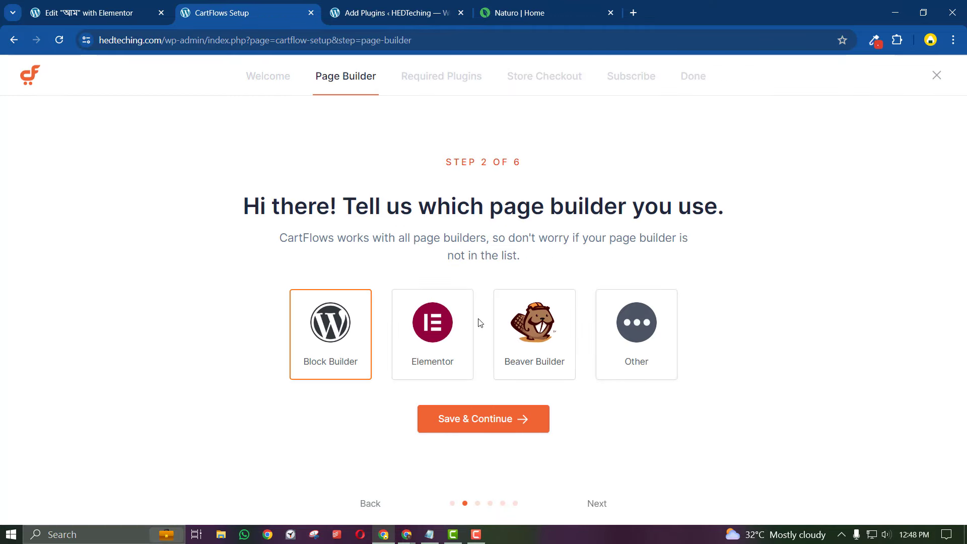
click(436, 335)
click(445, 429)
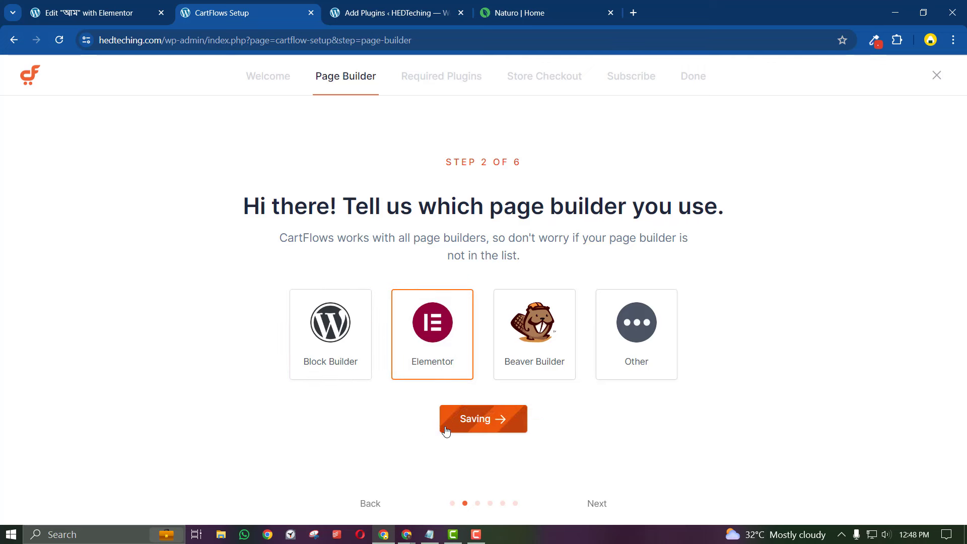
click(271, 383)
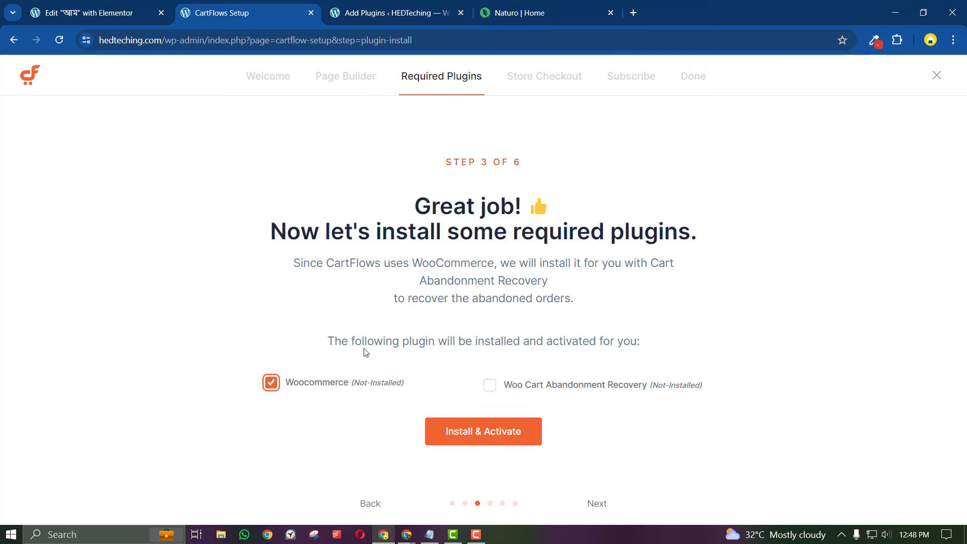
click(462, 439)
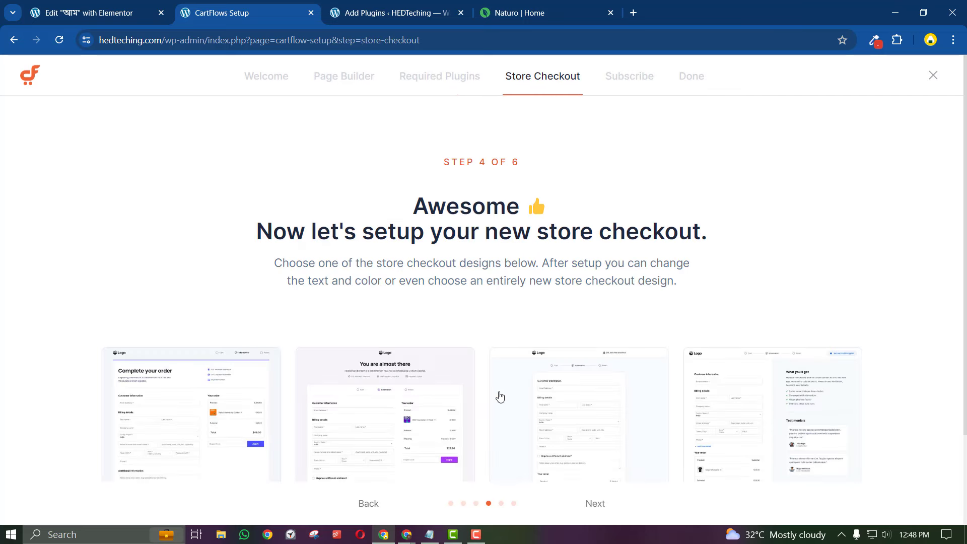
Skip the store checkout step, save the email-report details, and finish the store setup
scroll(499, 370, down, 2)
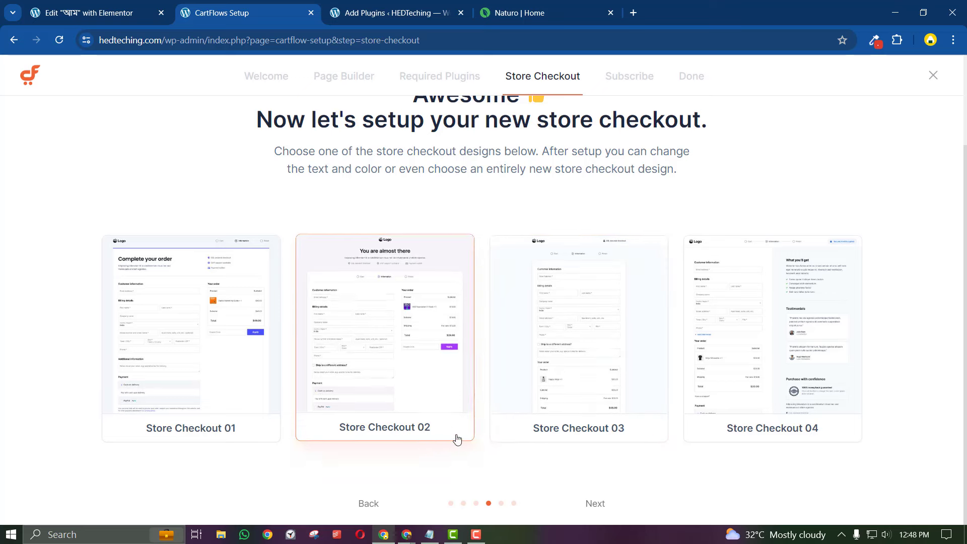
scroll(472, 430, up, 2)
scroll(490, 406, down, 2)
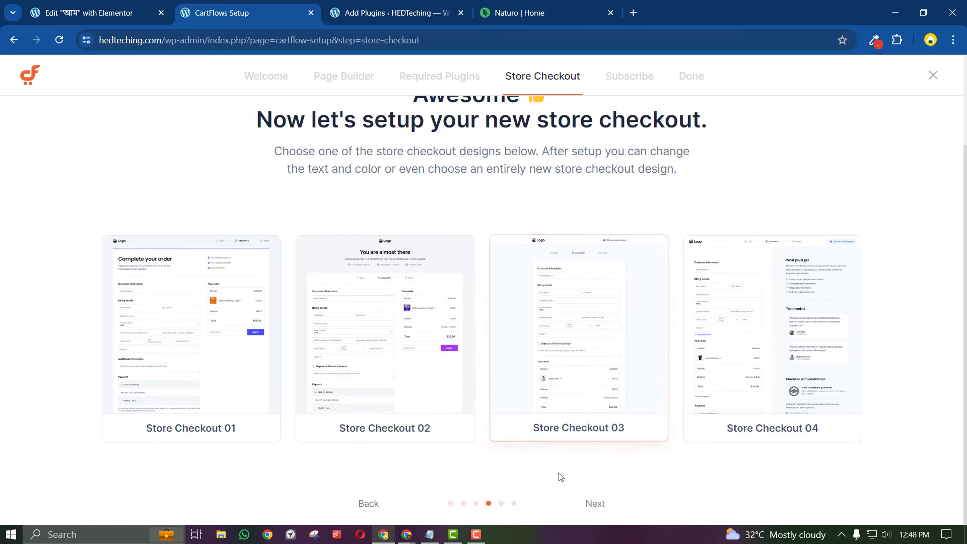
click(594, 504)
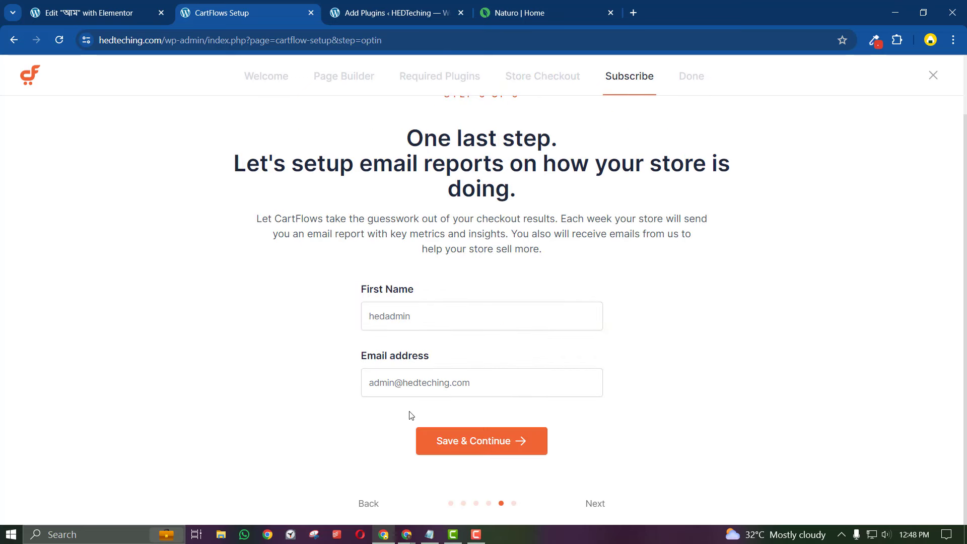
scroll(402, 368, up, 2)
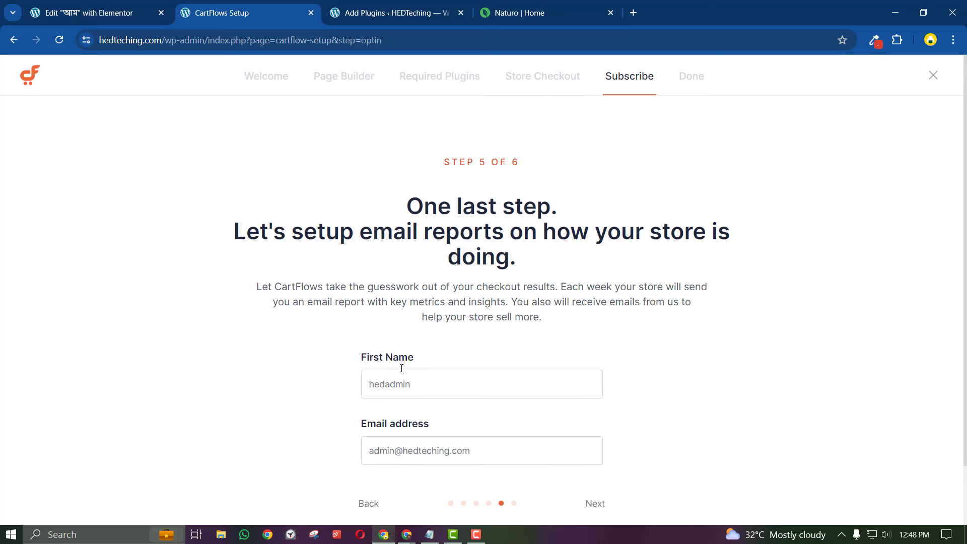
scroll(401, 368, down, 2)
click(485, 439)
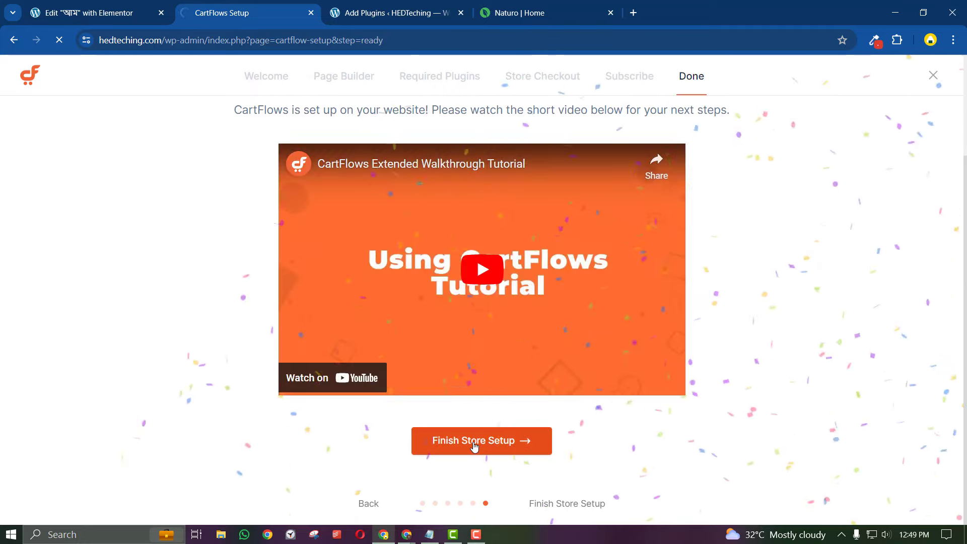
click(474, 447)
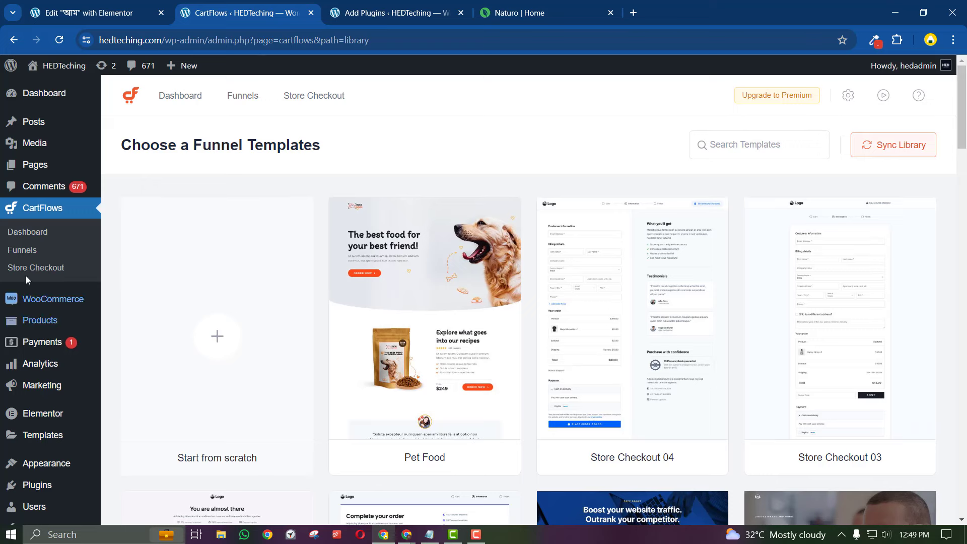
Start a new funnel from CartFlows Funnels and scroll through the funnel template library
click(22, 250)
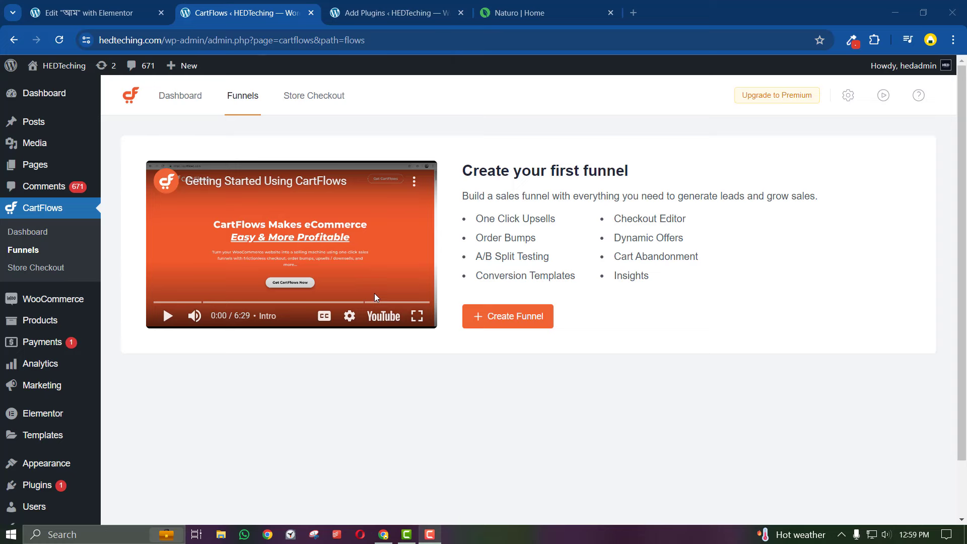
click(486, 315)
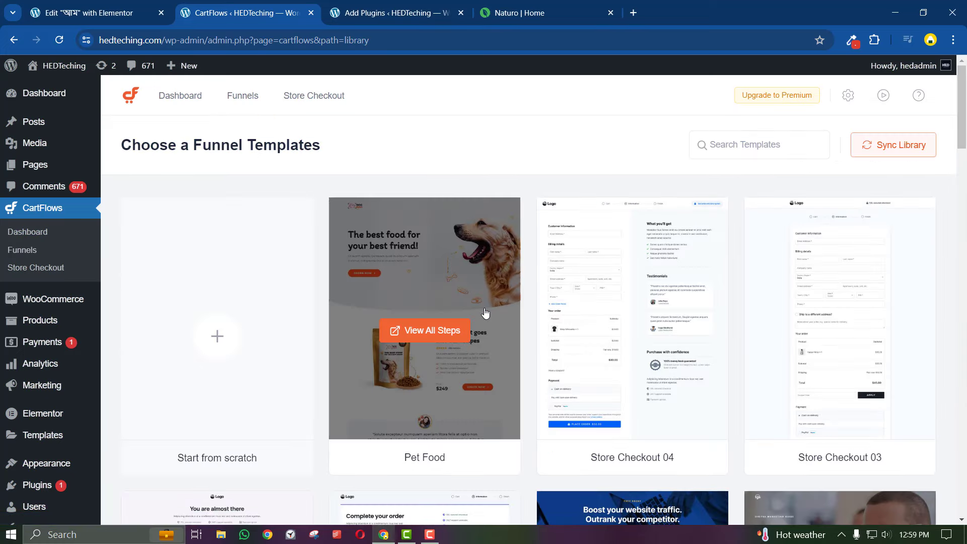
scroll(485, 314, down, 15)
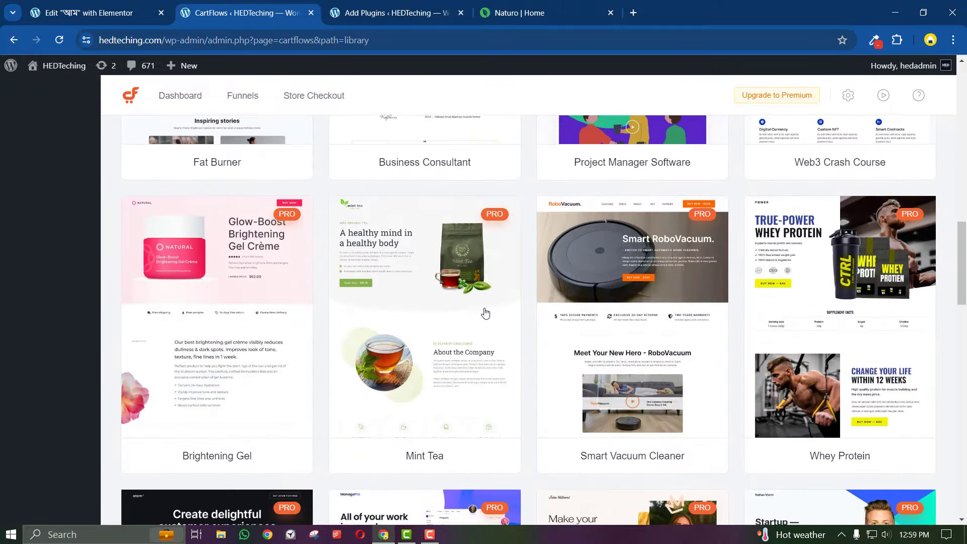
scroll(486, 314, down, 20)
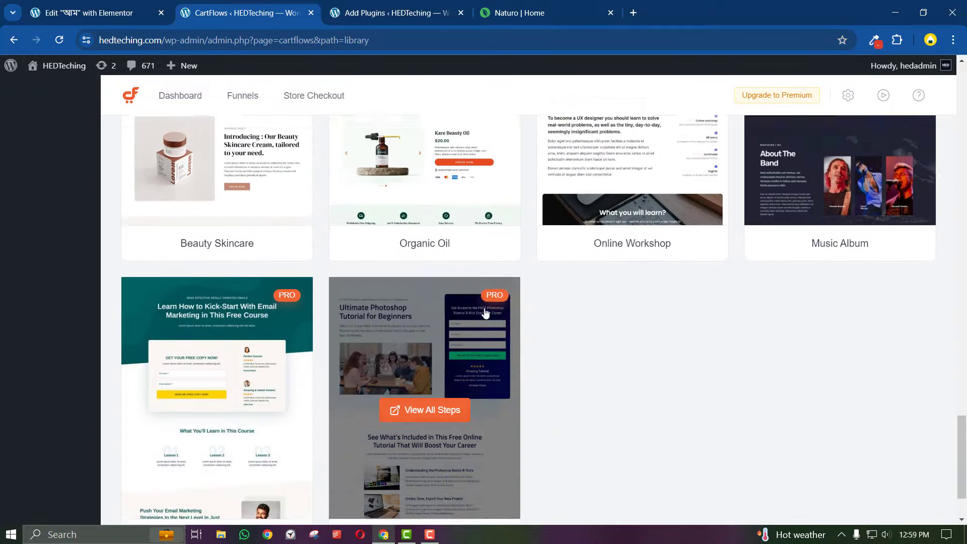
scroll(485, 312, up, 7)
scroll(487, 311, down, 3)
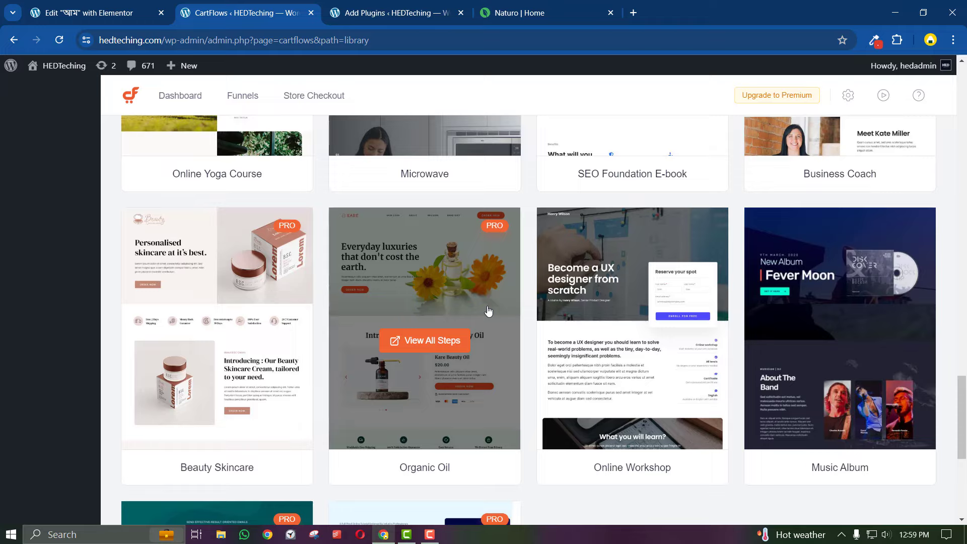
scroll(487, 311, up, 19)
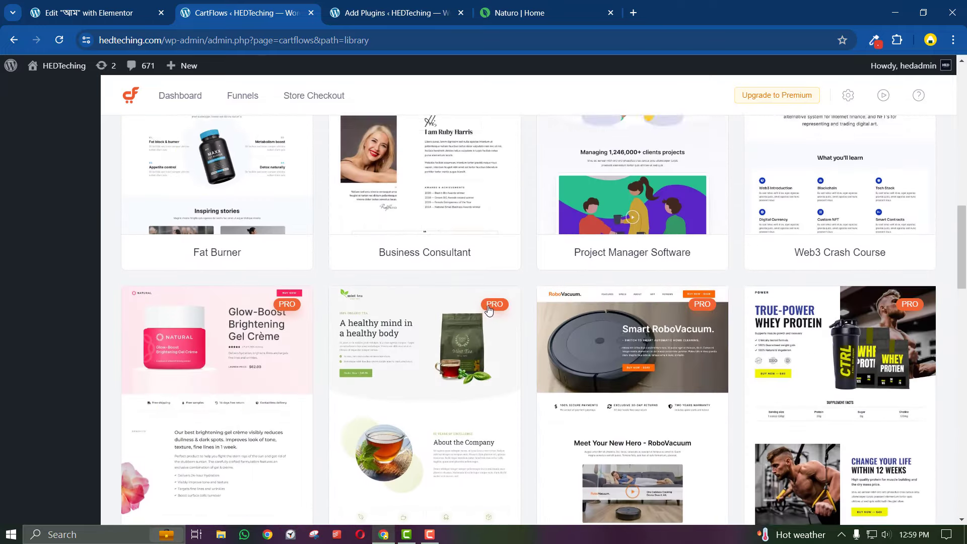
scroll(488, 309, up, 11)
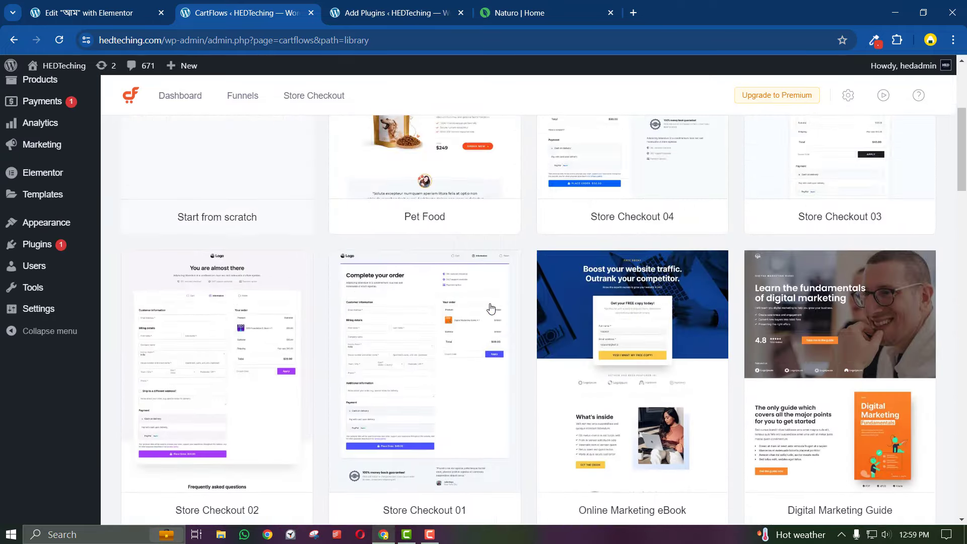
scroll(491, 308, up, 5)
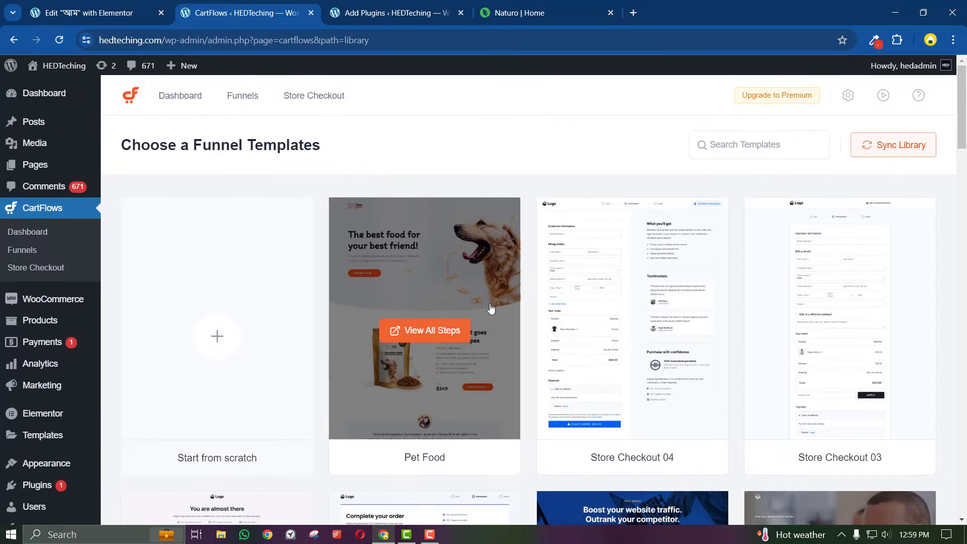
Open the Upgrade to Premium pricing page in a new tab
right_click(788, 94)
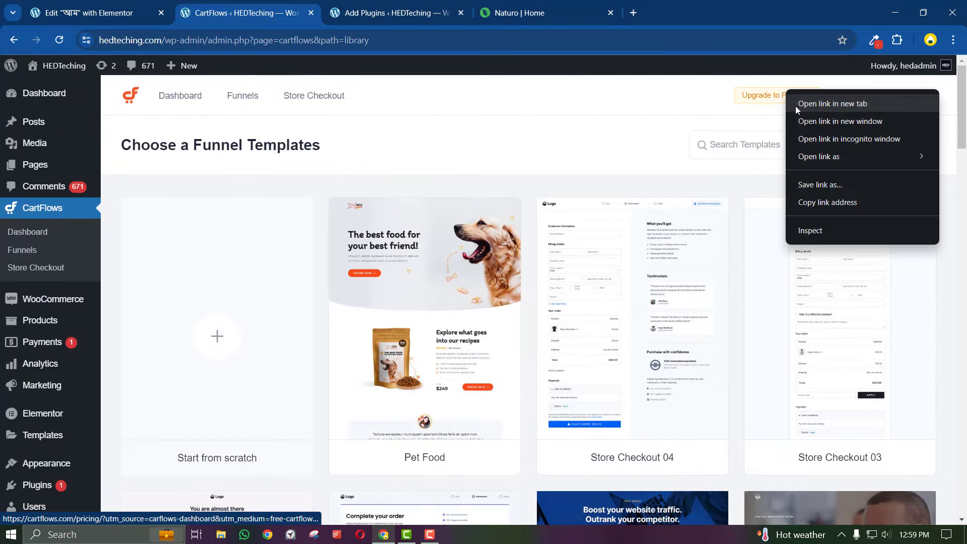
click(797, 106)
click(567, 11)
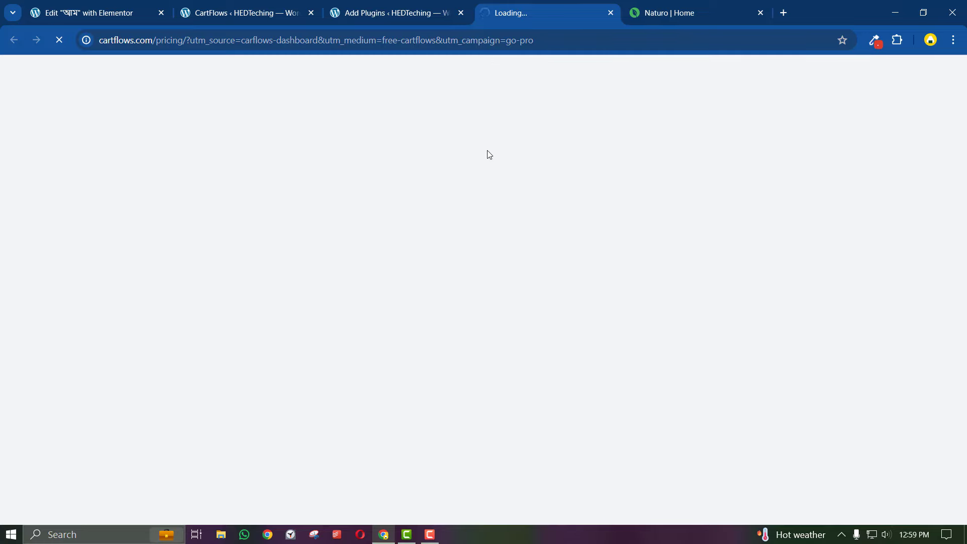
Compare the Starter $99/yr, Plus $189/yr and Pro $299/yr prices, then return to the template library
scroll(285, 259, down, 2)
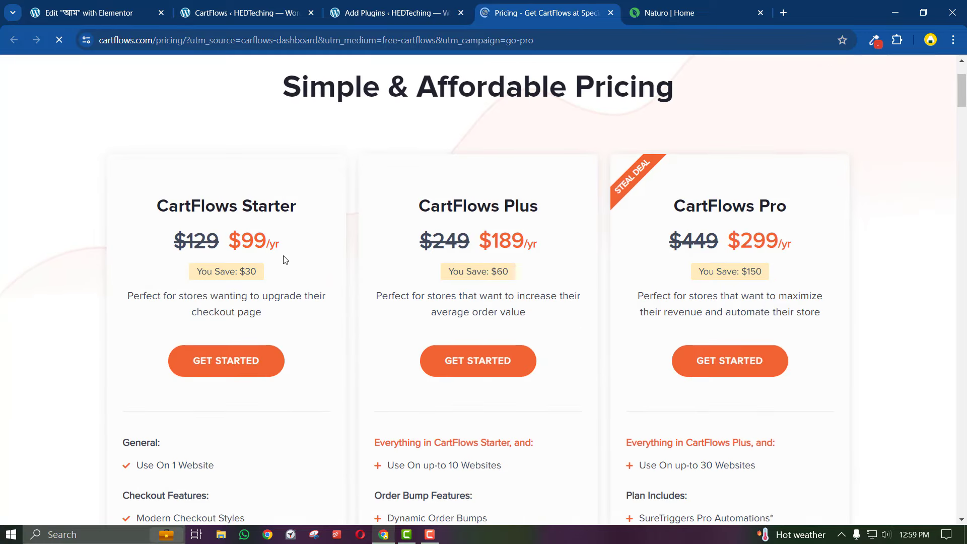
drag(262, 241, 175, 241)
drag(526, 234, 457, 240)
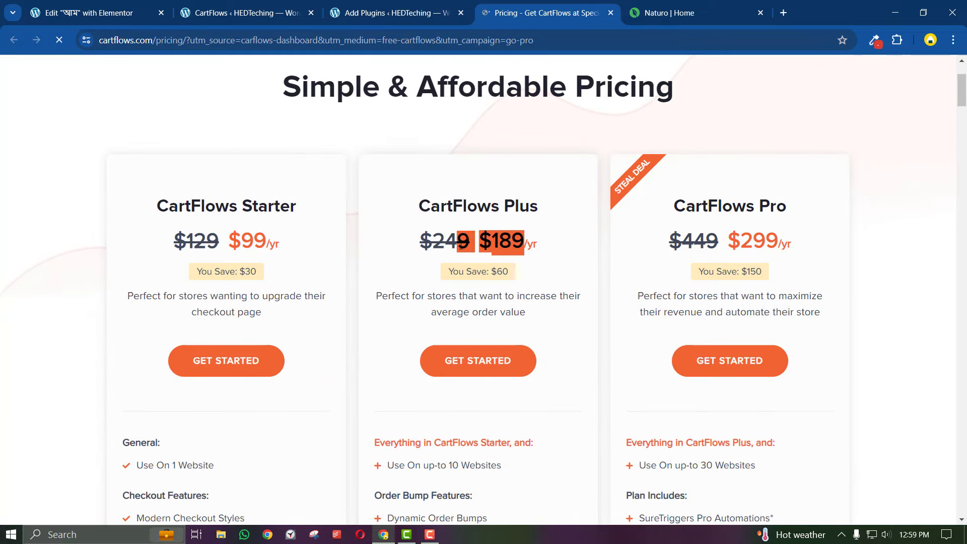
drag(790, 207, 706, 242)
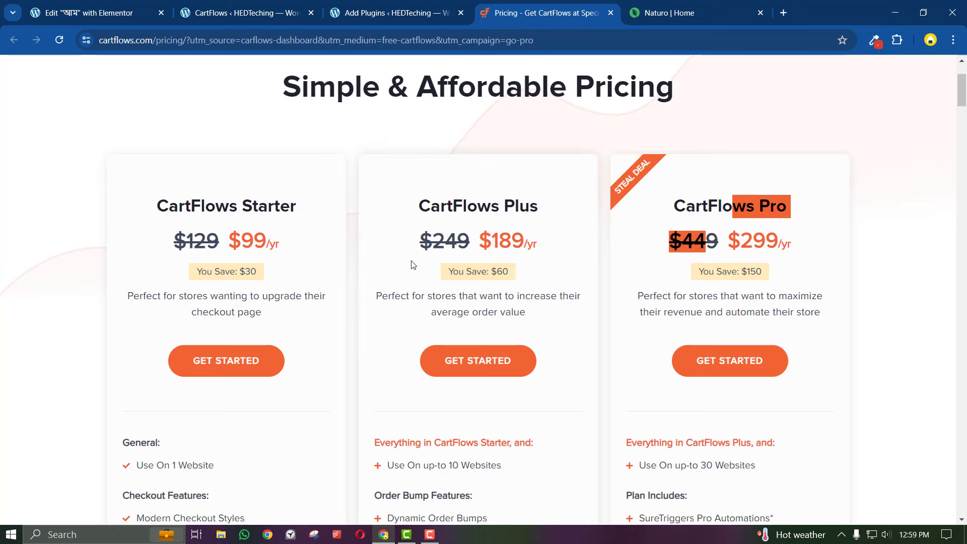
click(242, 13)
mouse_move(452, 286)
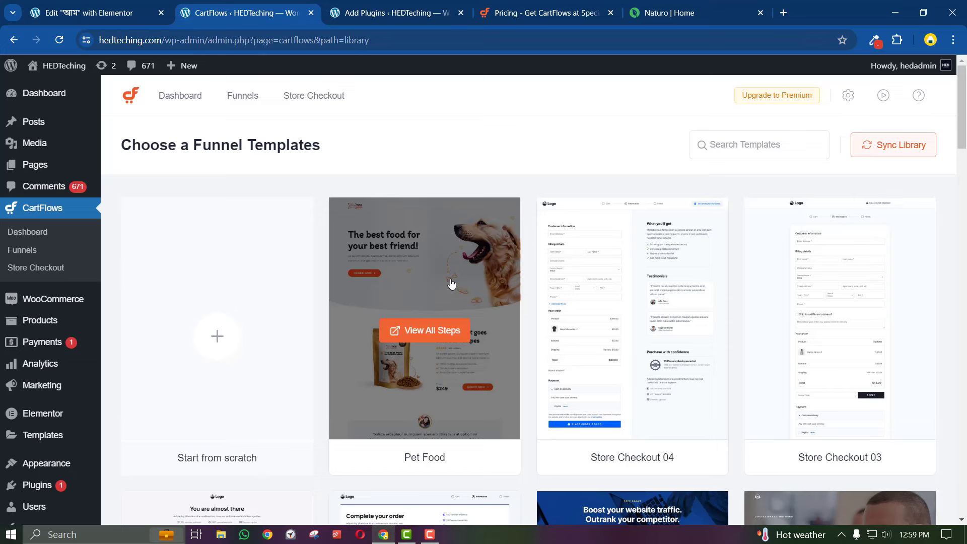
Scroll the template library and open the Digital Marketing Guide funnel preview
scroll(501, 345, down, 5)
scroll(501, 345, up, 4)
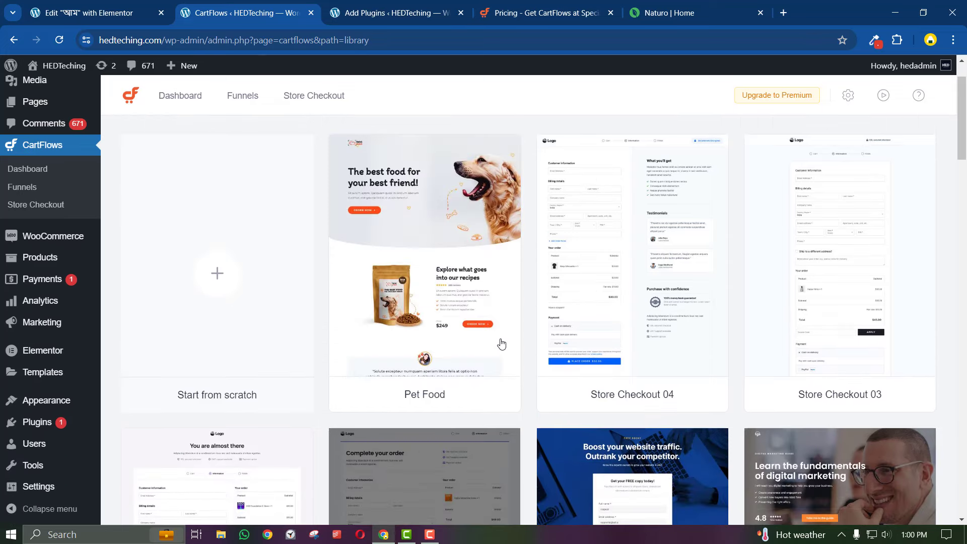
scroll(501, 344, down, 3)
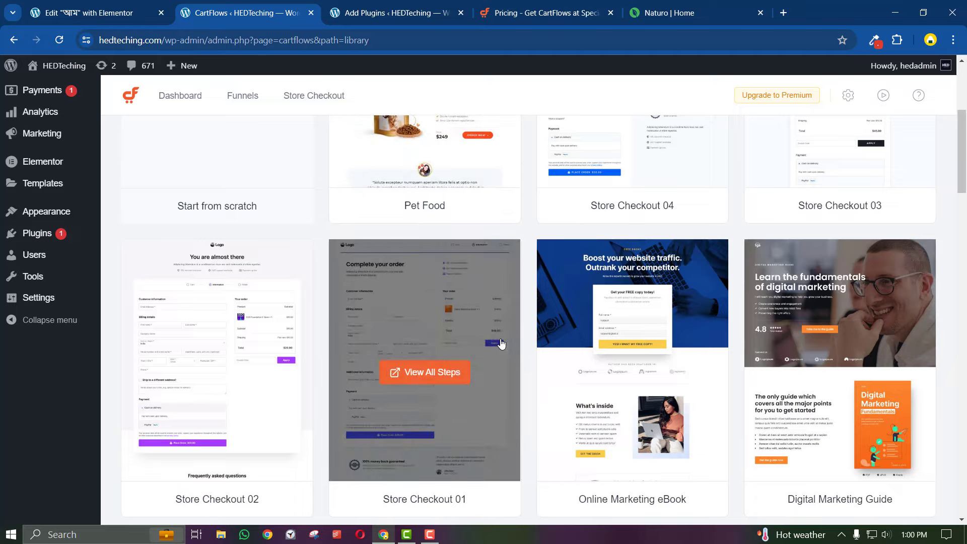
scroll(501, 344, up, 2)
scroll(502, 344, down, 7)
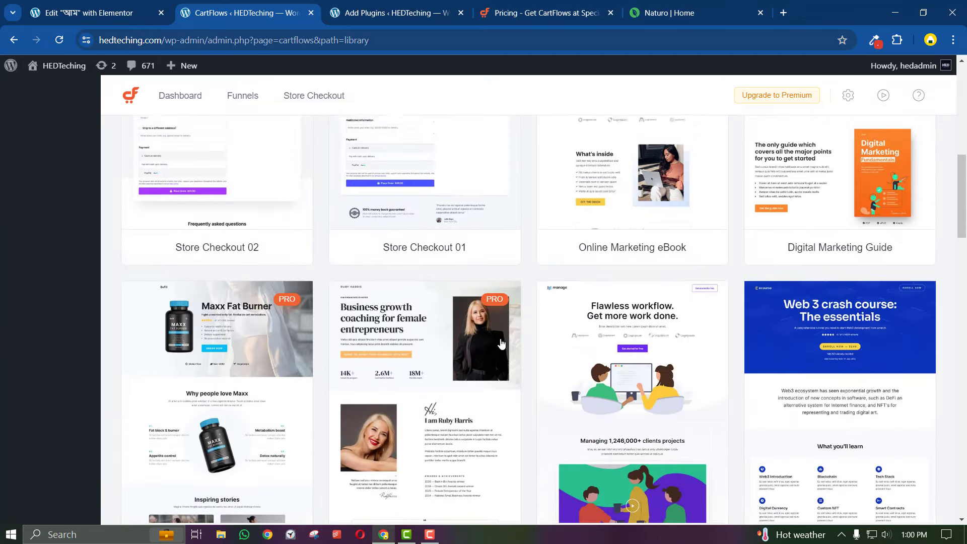
scroll(501, 344, down, 4)
scroll(501, 344, down, 5)
scroll(501, 344, down, 8)
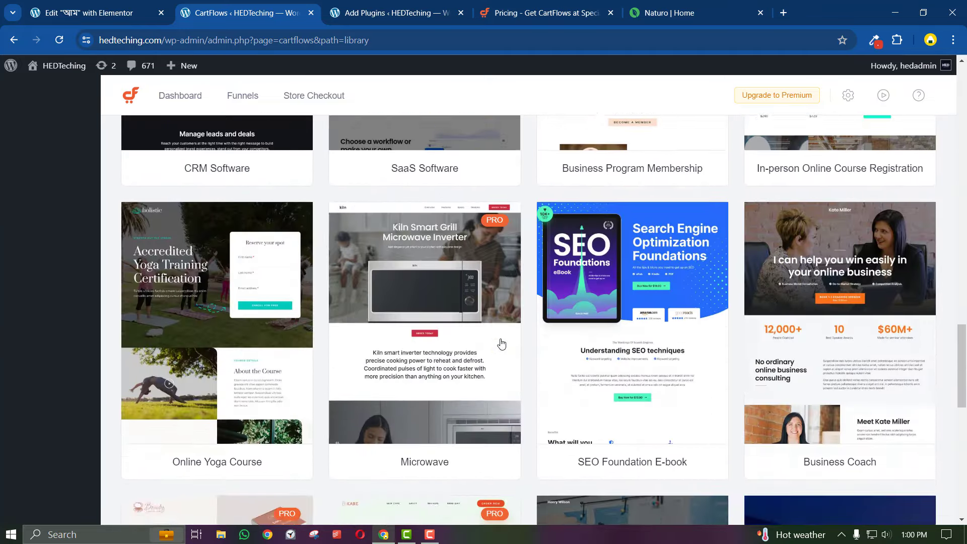
scroll(501, 344, down, 3)
scroll(502, 344, up, 12)
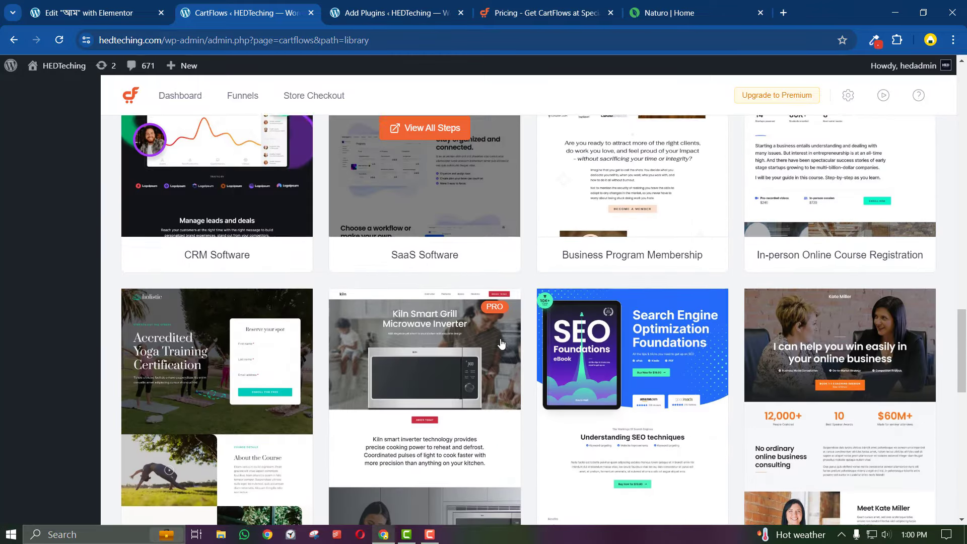
scroll(502, 344, up, 2)
click(502, 341)
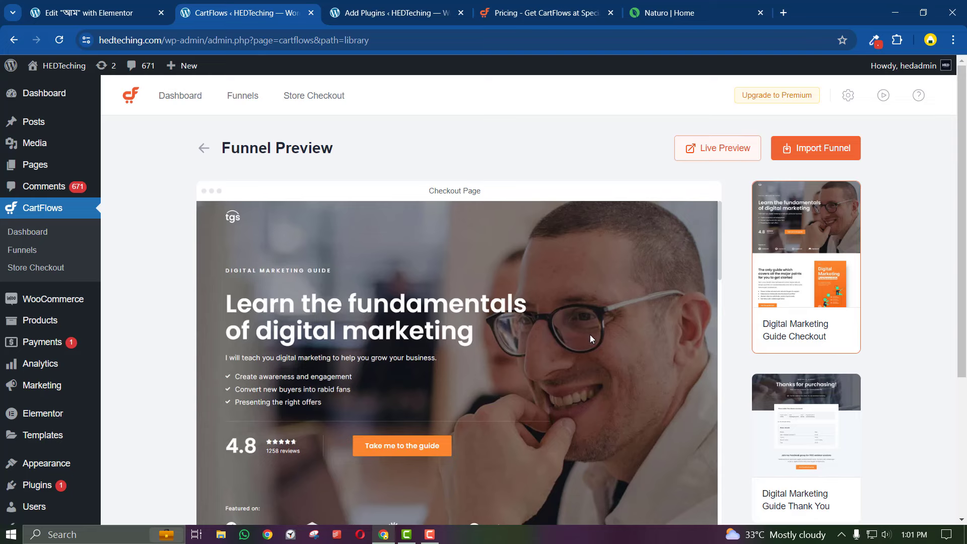
click(210, 154)
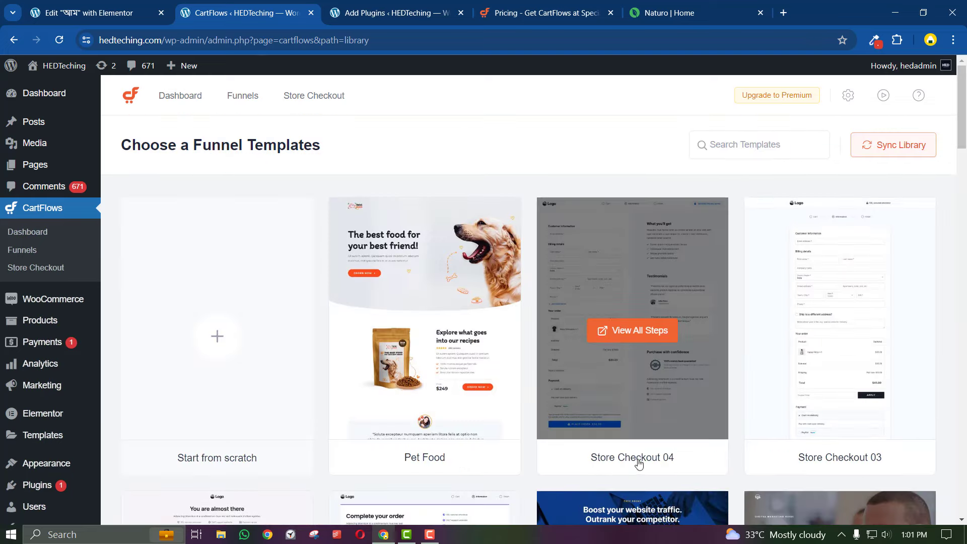
scroll(640, 463, down, 3)
click(788, 498)
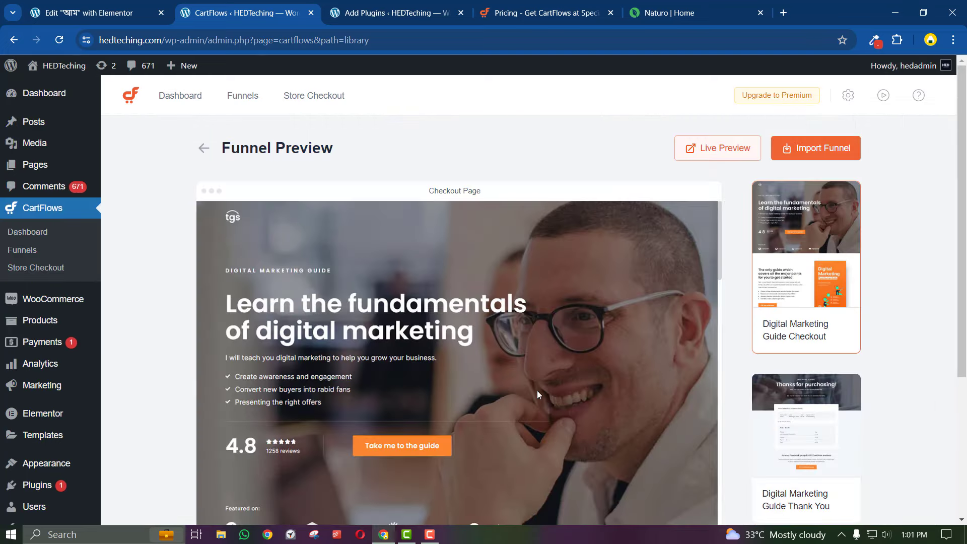
Check the Thank You page preview, then scroll the Checkout page down to the form and back up
scroll(538, 391, down, 3)
click(817, 413)
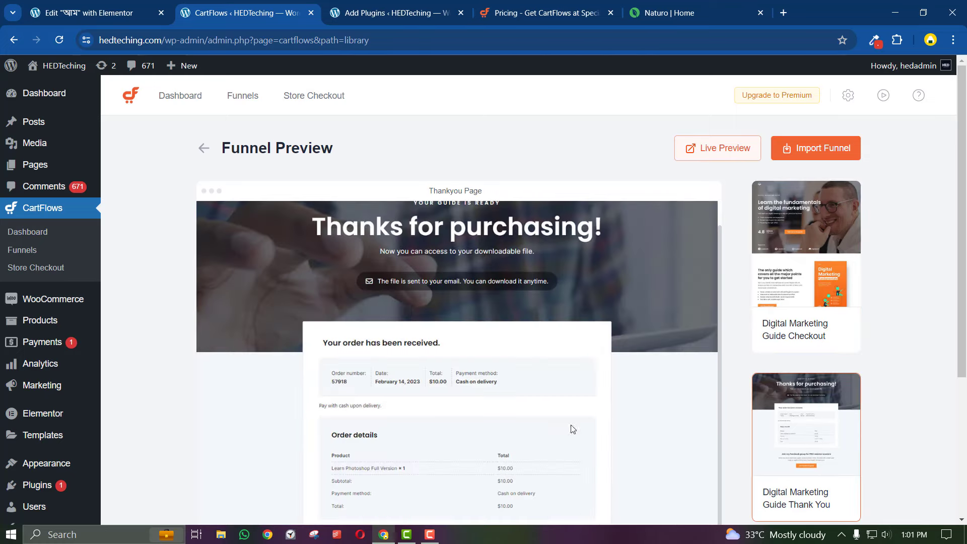
scroll(571, 428, down, 4)
scroll(522, 350, up, 5)
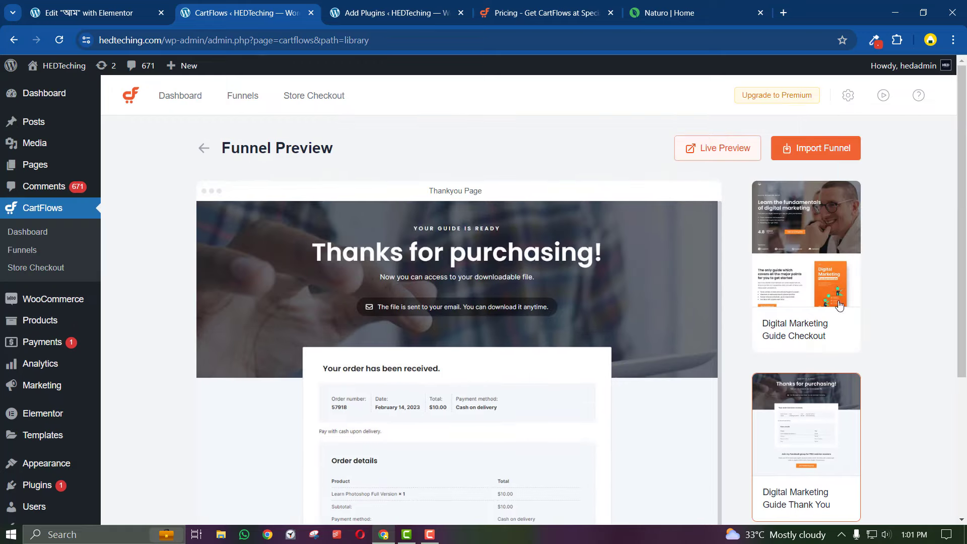
click(839, 306)
scroll(563, 395, down, 10)
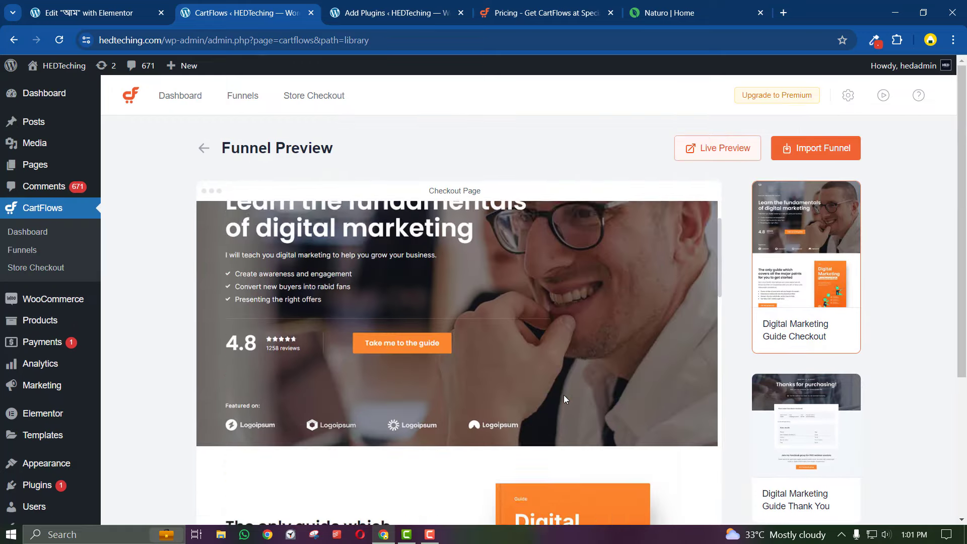
scroll(565, 398, down, 15)
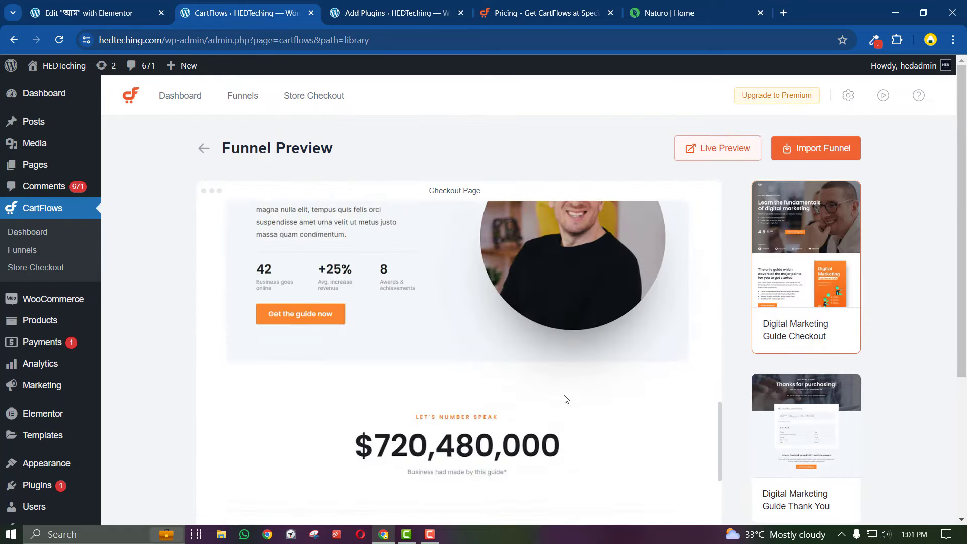
scroll(565, 398, down, 10)
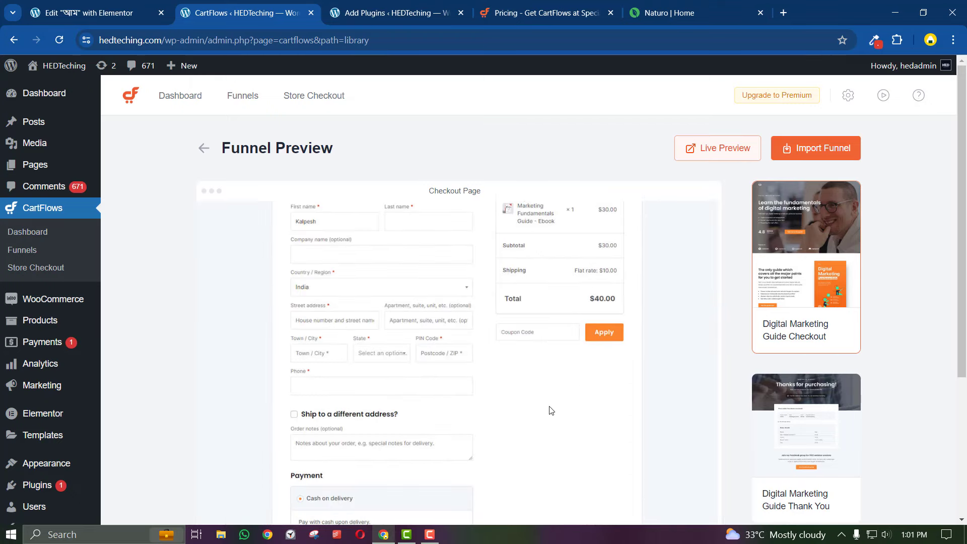
scroll(382, 359, up, 15)
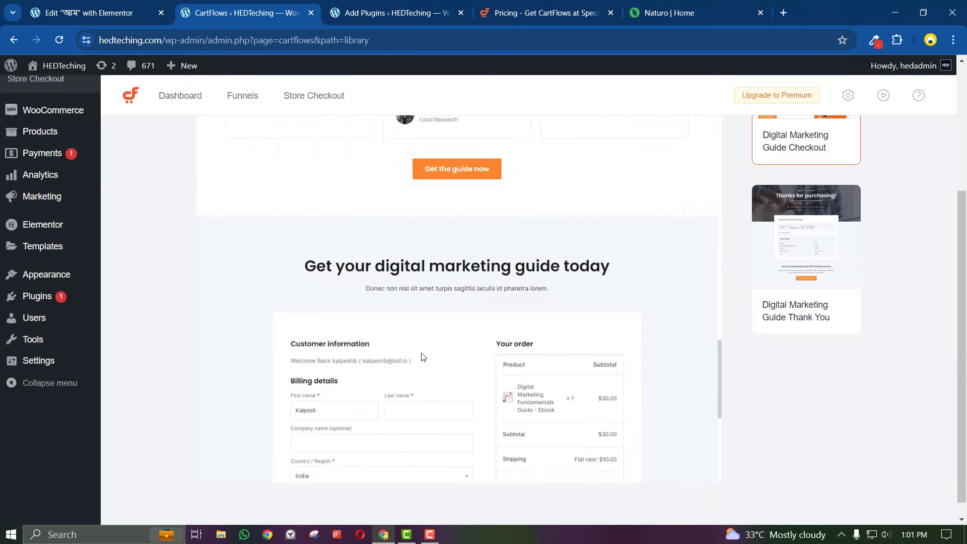
scroll(493, 322, up, 15)
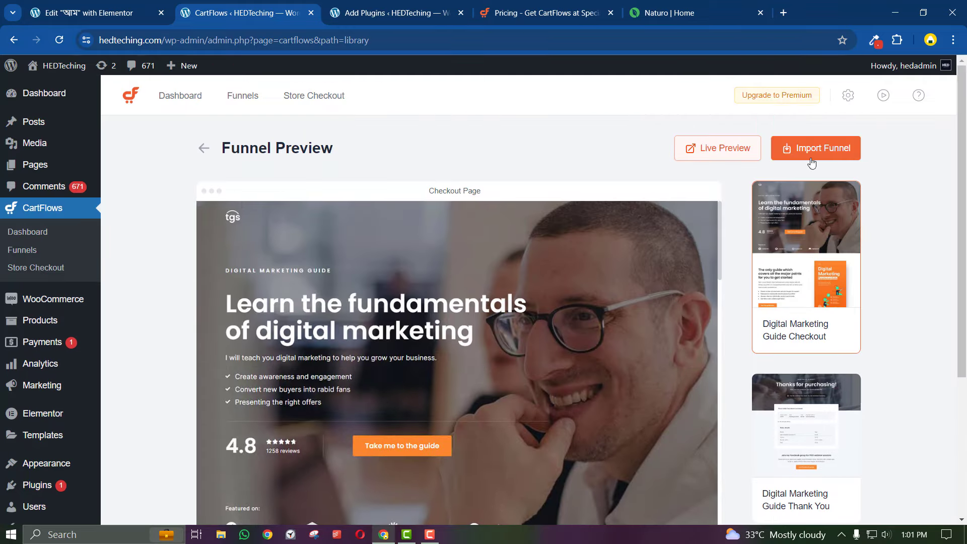
Import the Digital Marketing Guide funnel named 'aam', then return to the cartflows plugin search results
click(811, 161)
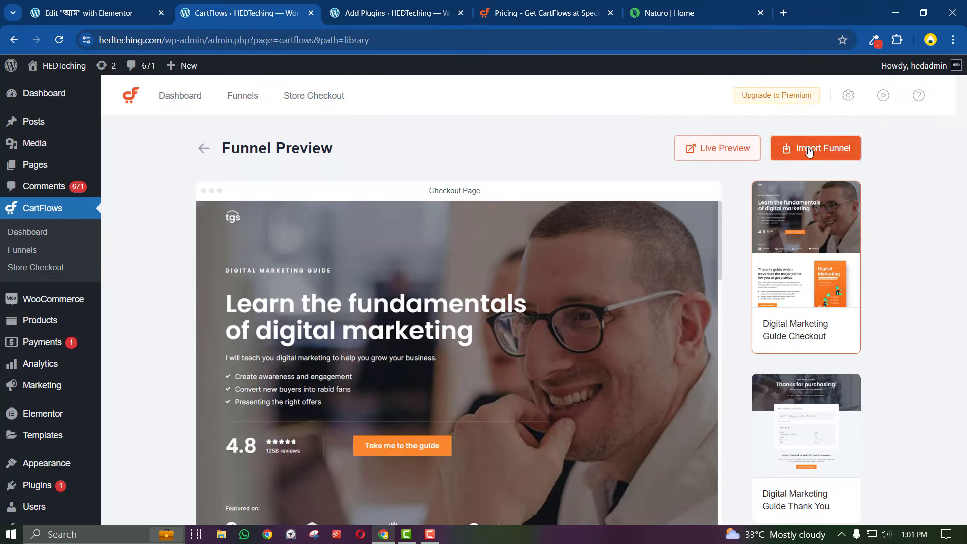
click(424, 287)
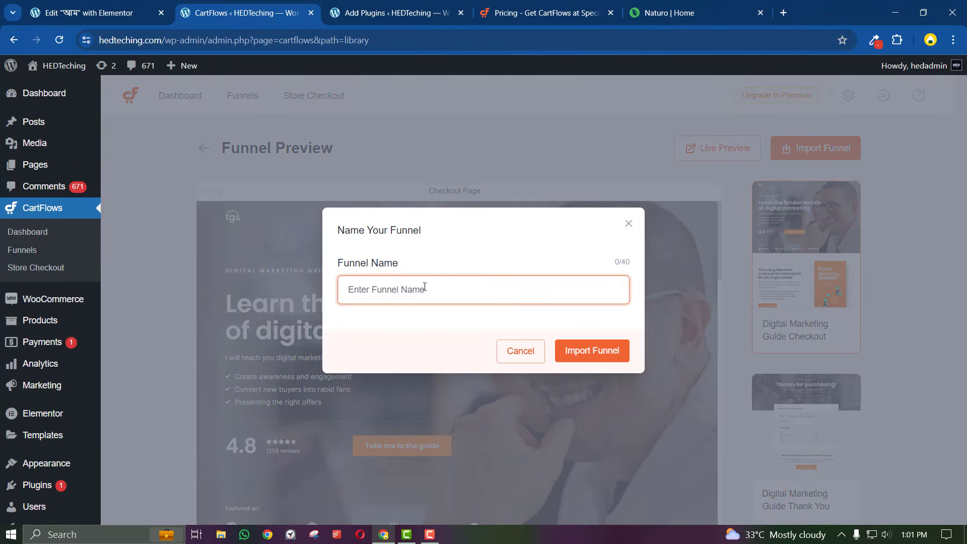
text(aam)
click(594, 351)
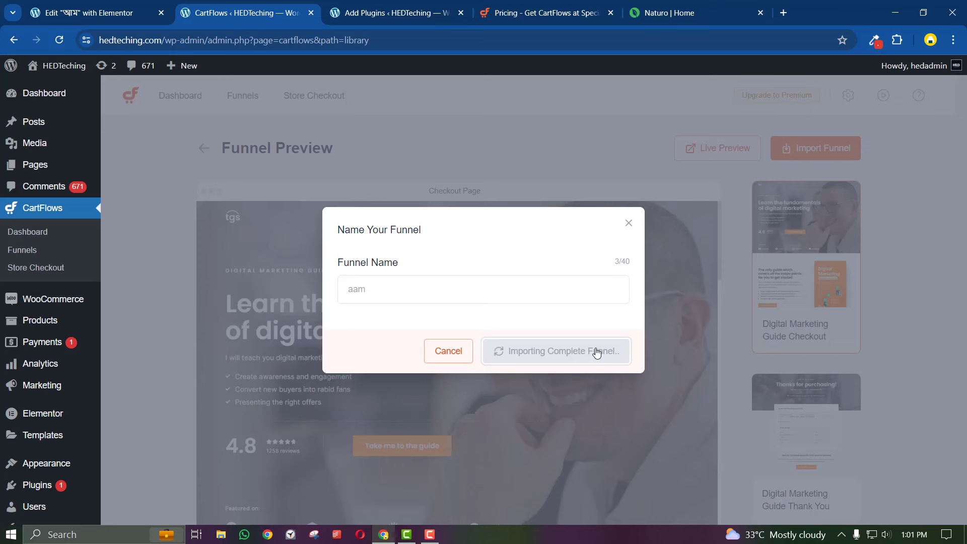
click(340, 6)
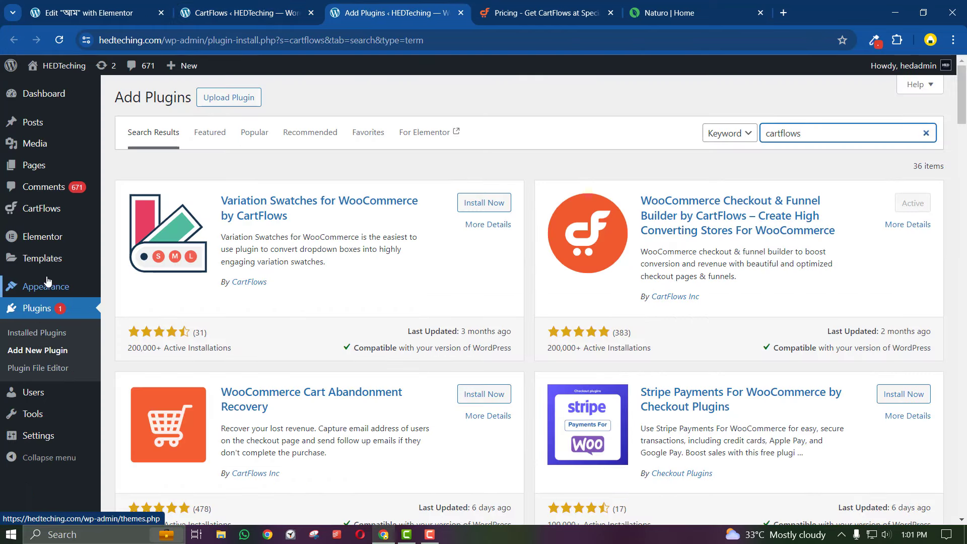
Reload the plugin results, check the CartFlows tab, then start a new WooCommerce product under Products
click(60, 41)
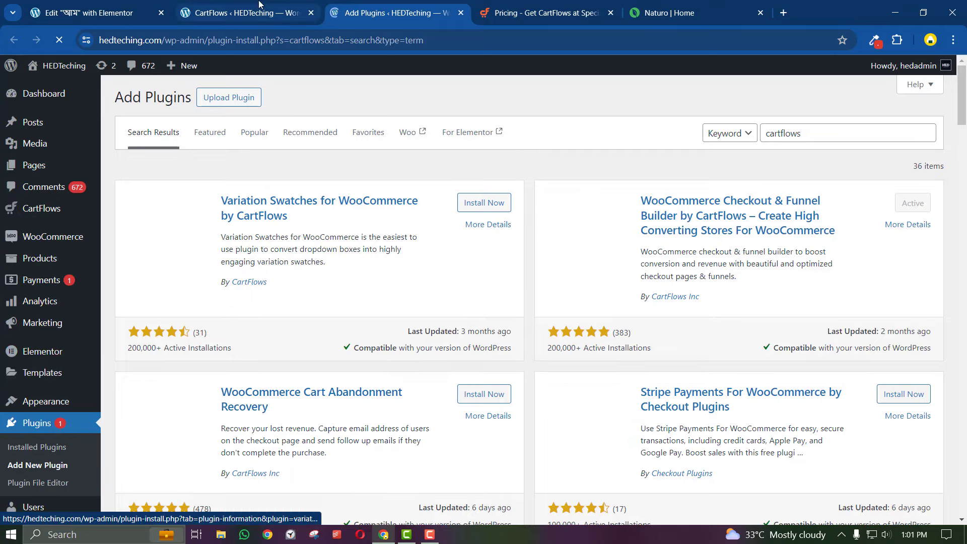
click(260, 6)
click(362, 11)
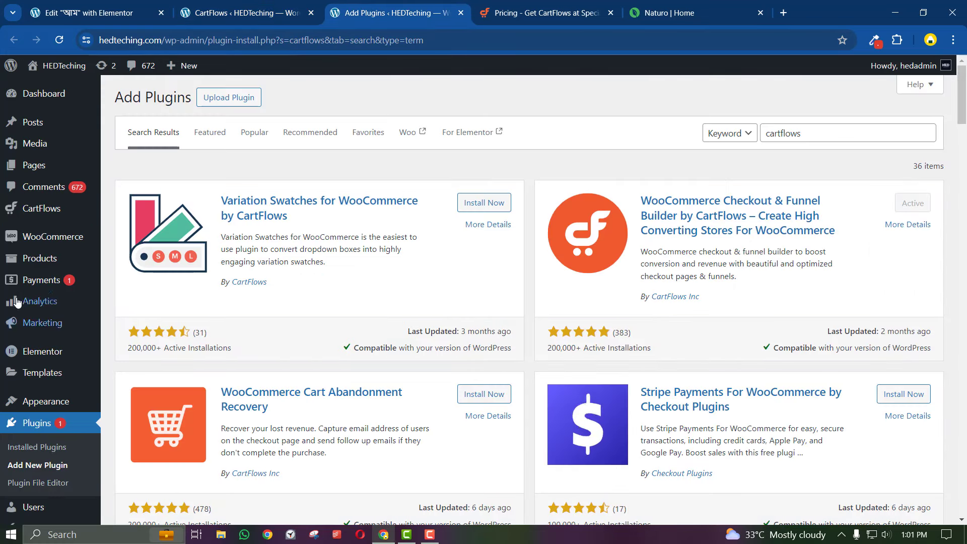
mouse_move(35, 244)
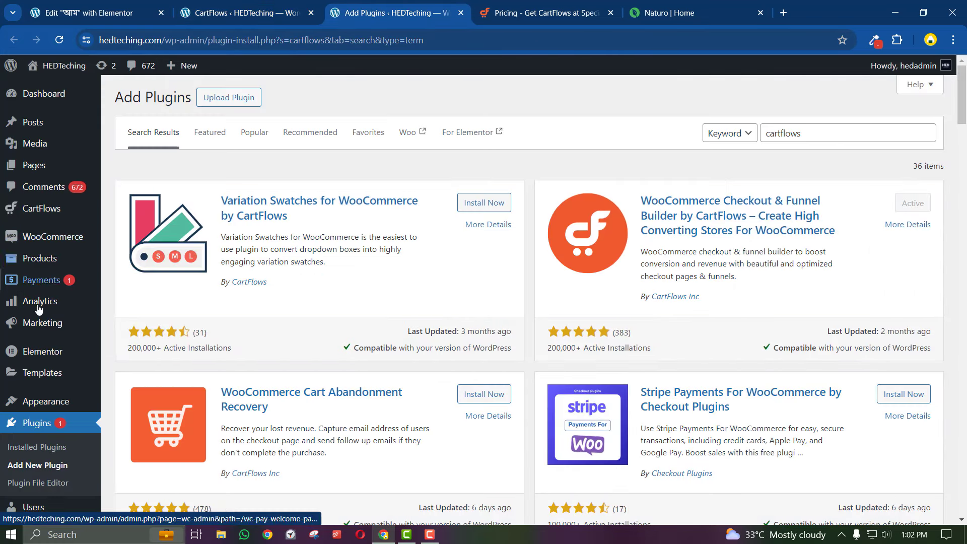
mouse_move(59, 271)
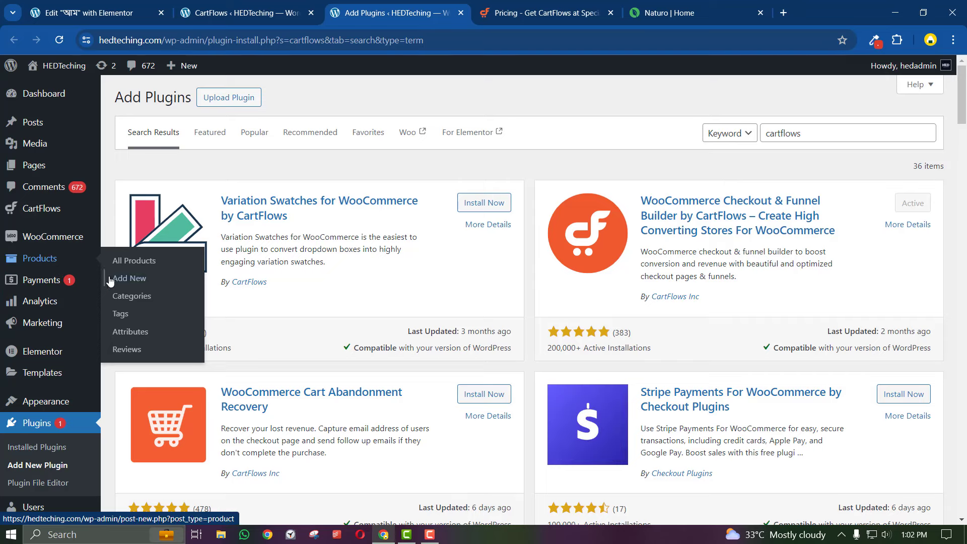
click(131, 279)
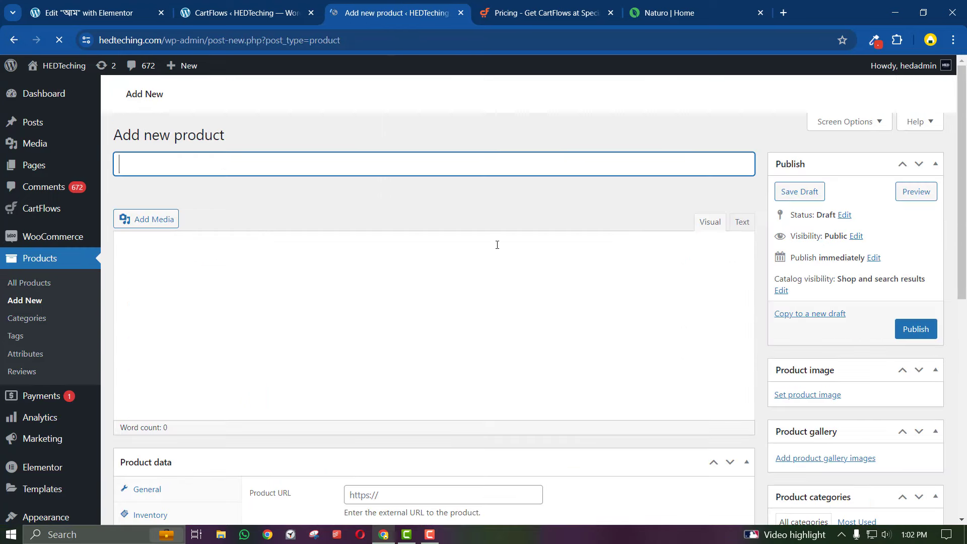
In a new tab, go to YouTube and search for 'hed touch'
click(782, 19)
text(you)
key(Return)
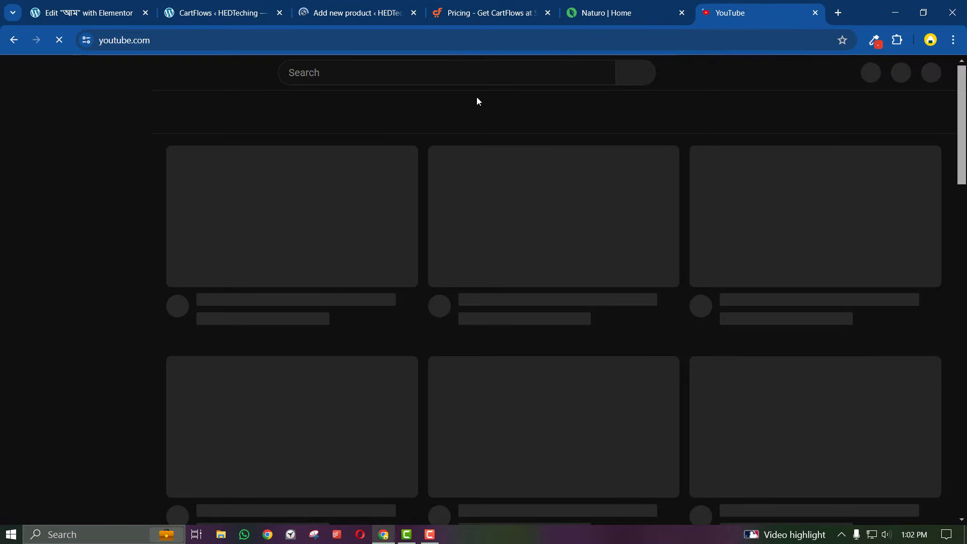
text(he)
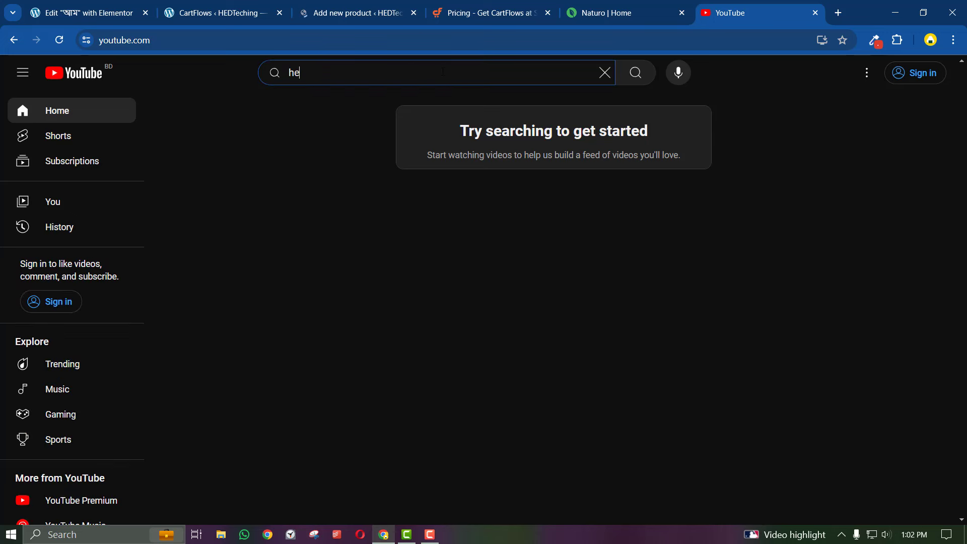
text(d touch)
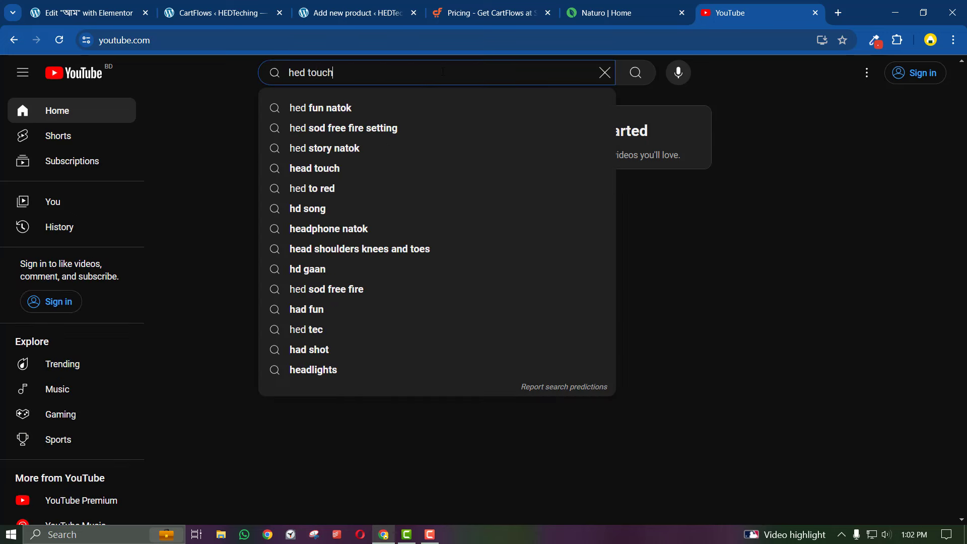
key(Return)
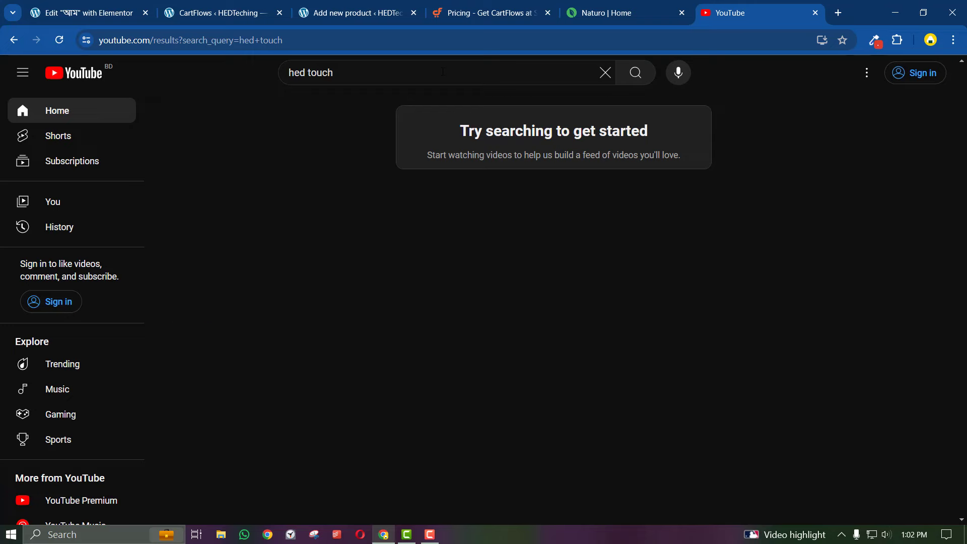
From the HED Touch channel's Videos, play the eCommerce WordPress tutorial and skip the ad
scroll(439, 275, down, 3)
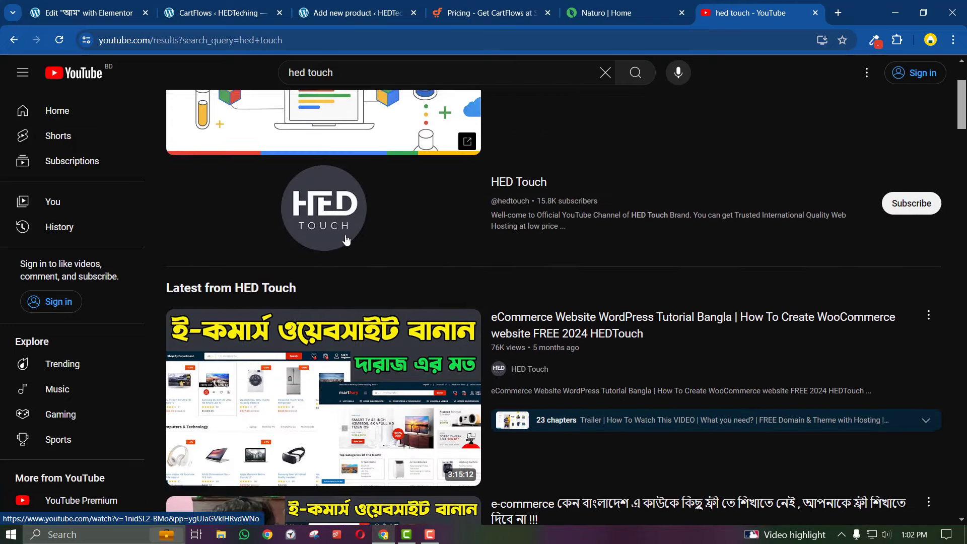
click(336, 304)
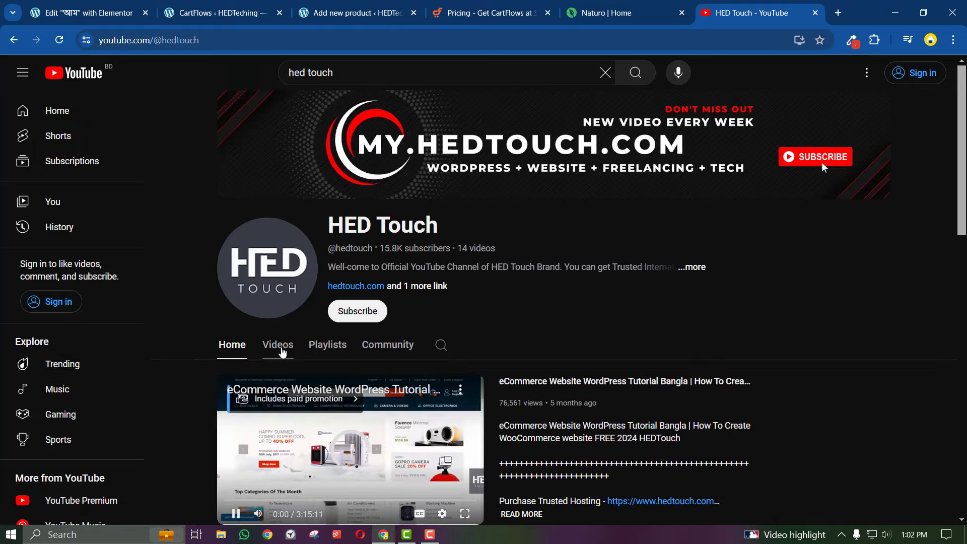
click(280, 347)
scroll(272, 363, down, 3)
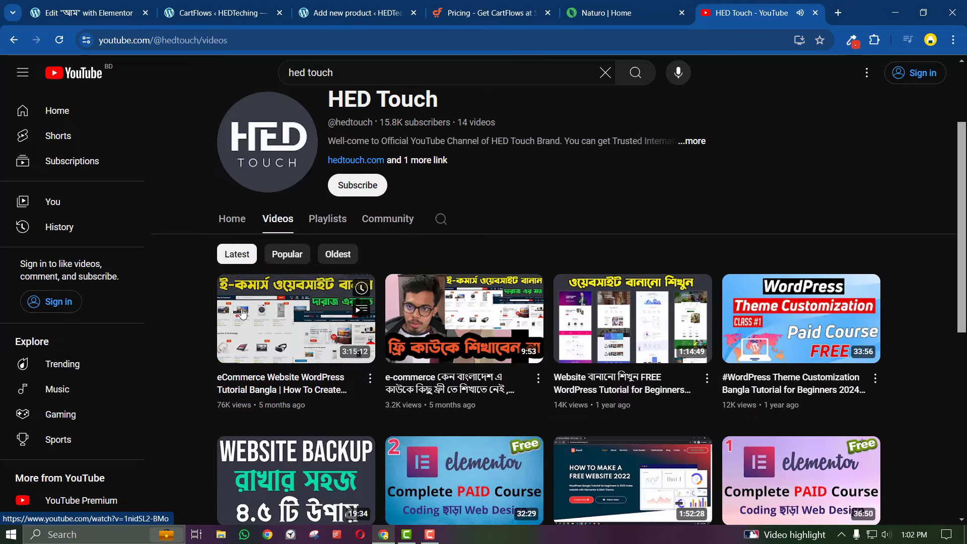
click(261, 376)
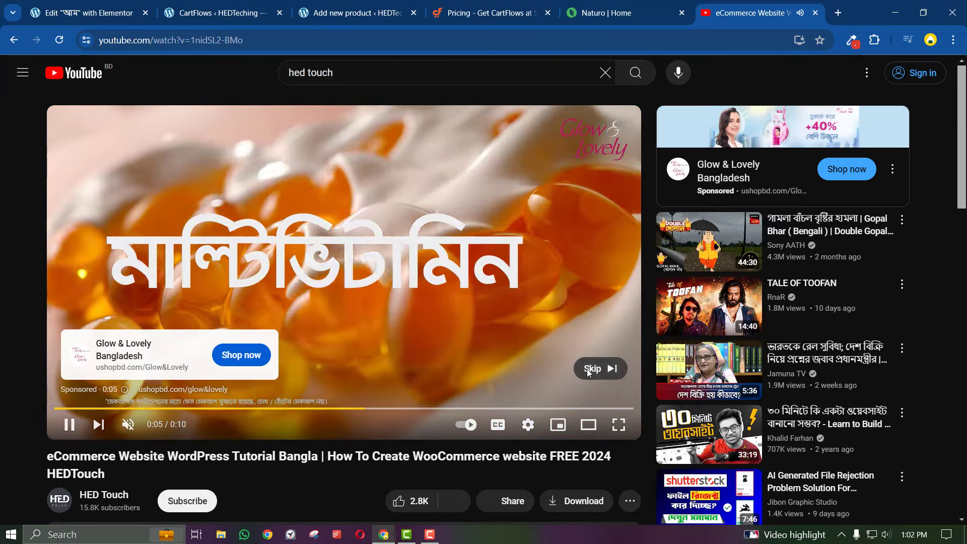
click(592, 368)
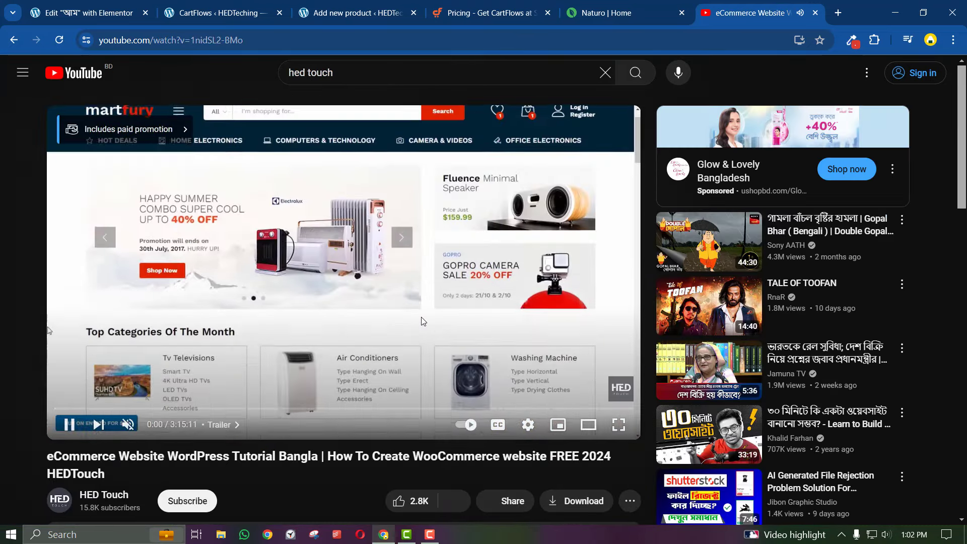
Jump the tutorial to its New Product Add chapter at 1:03:41
scroll(376, 309, down, 3)
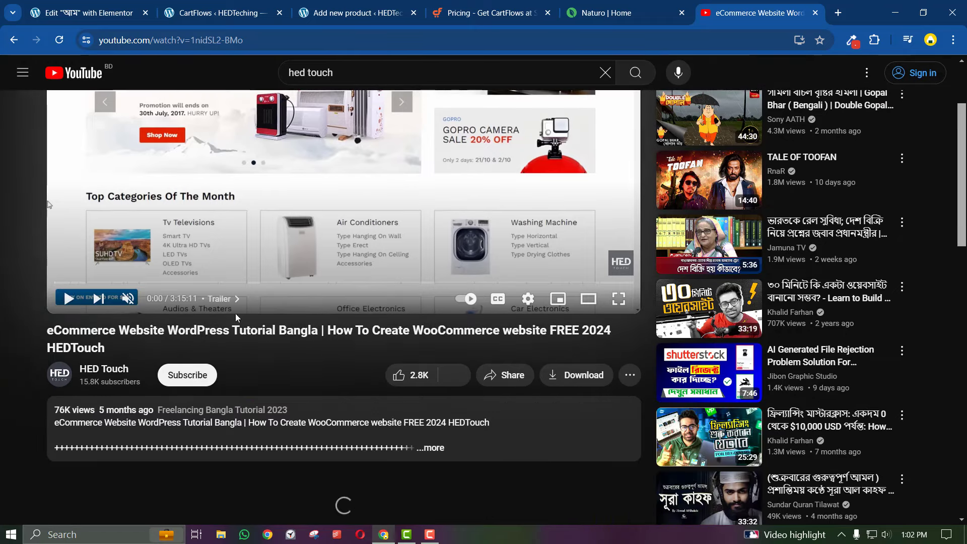
click(428, 446)
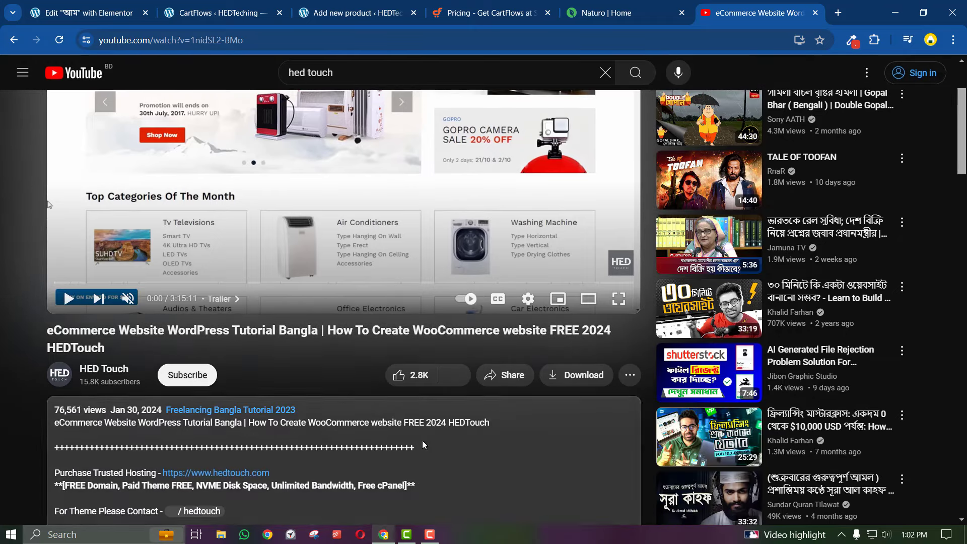
click(221, 298)
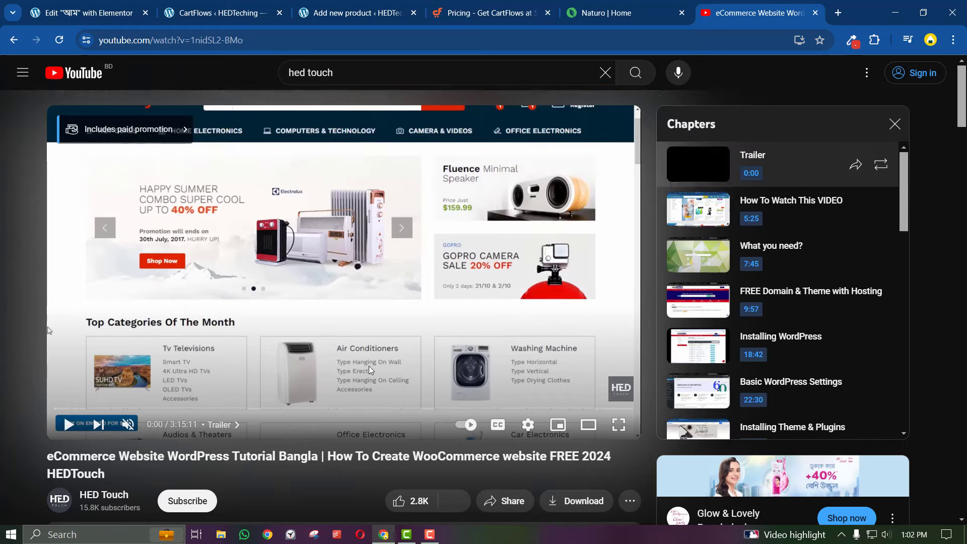
scroll(821, 327, down, 6)
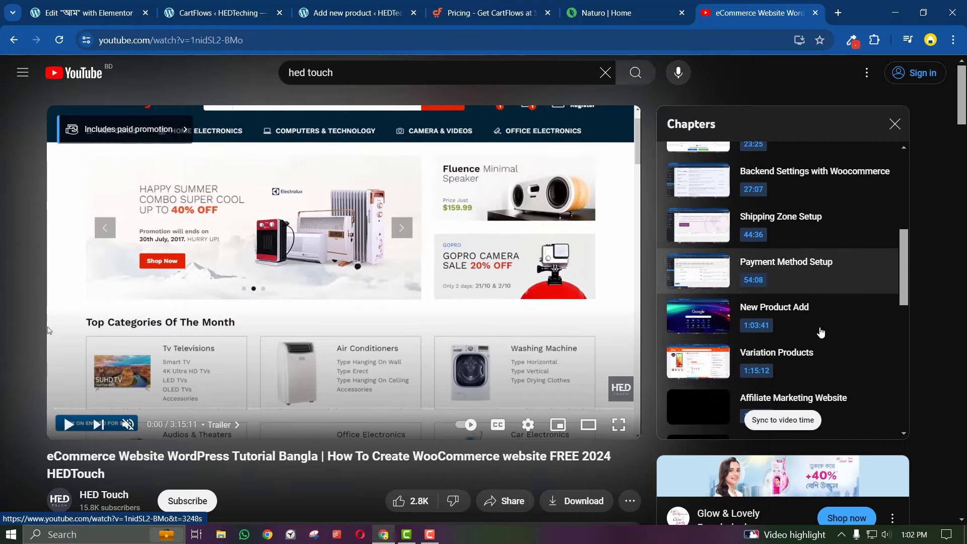
click(765, 297)
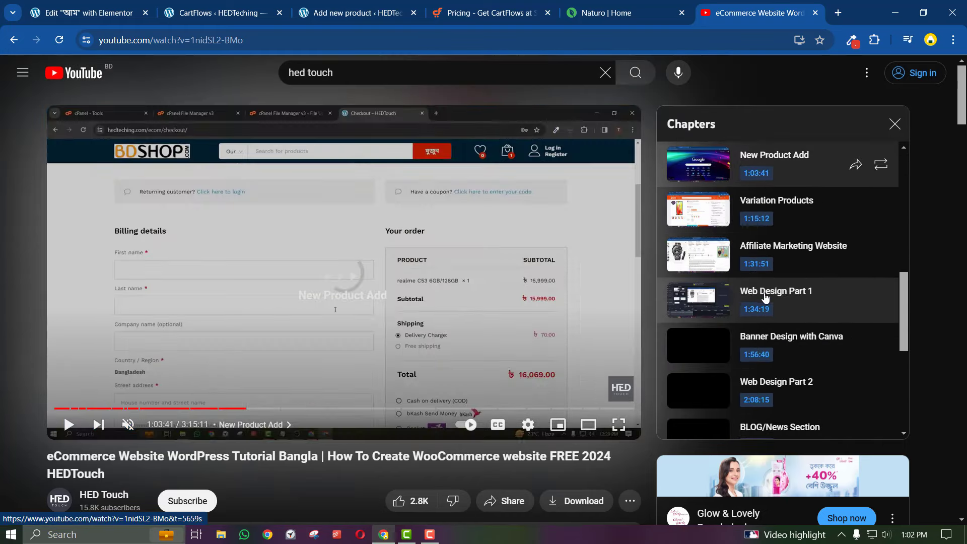
scroll(758, 226, up, 1)
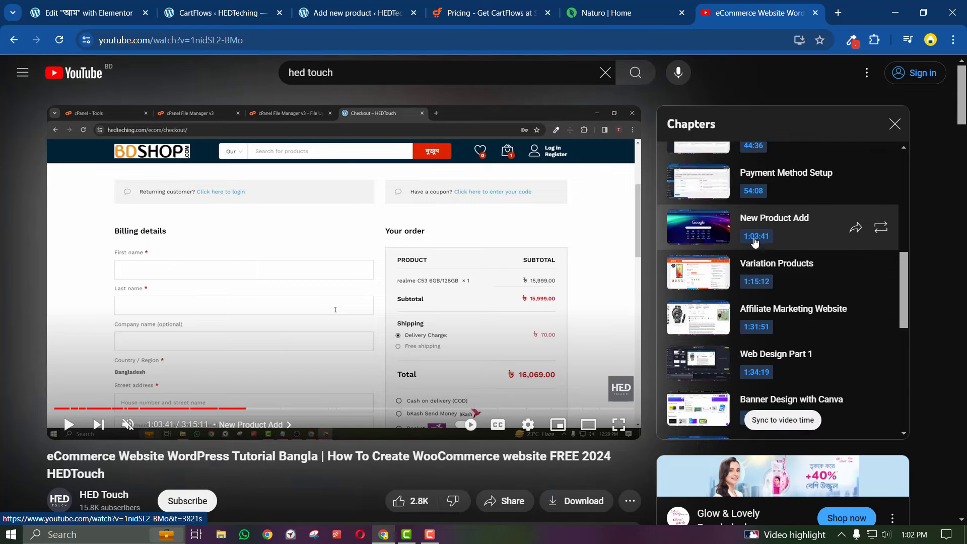
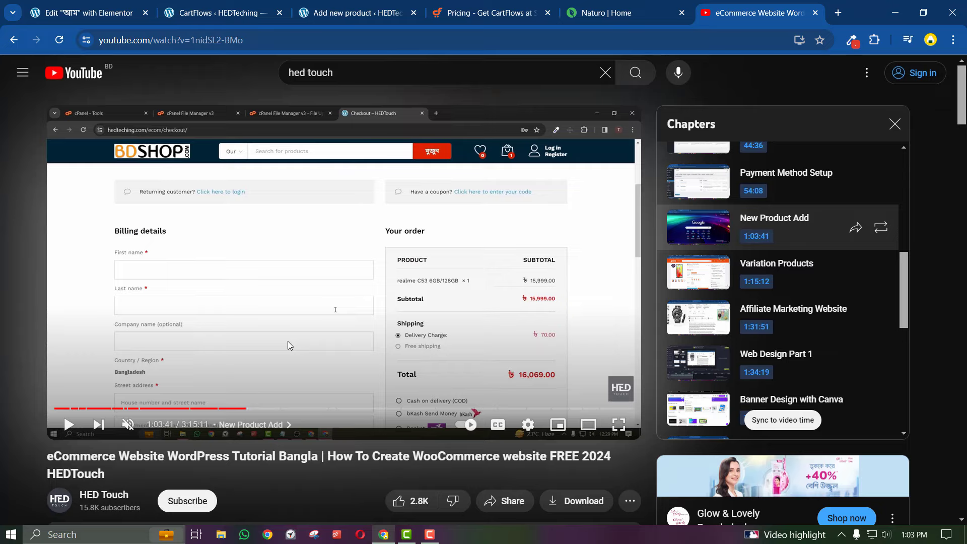
Name the new WooCommerce product 'aaam' on the Add New Product page
click(359, 14)
click(740, 12)
click(347, 13)
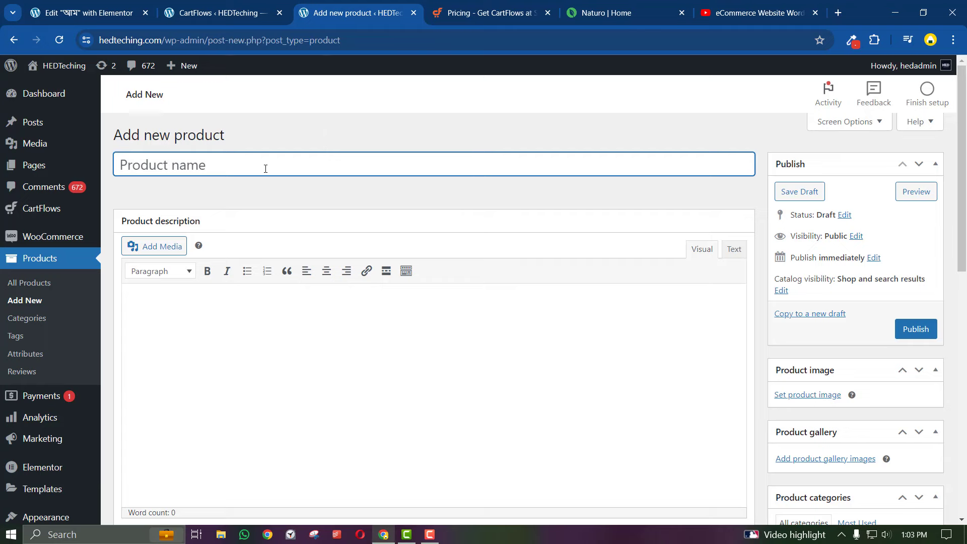
click(171, 4)
click(76, 8)
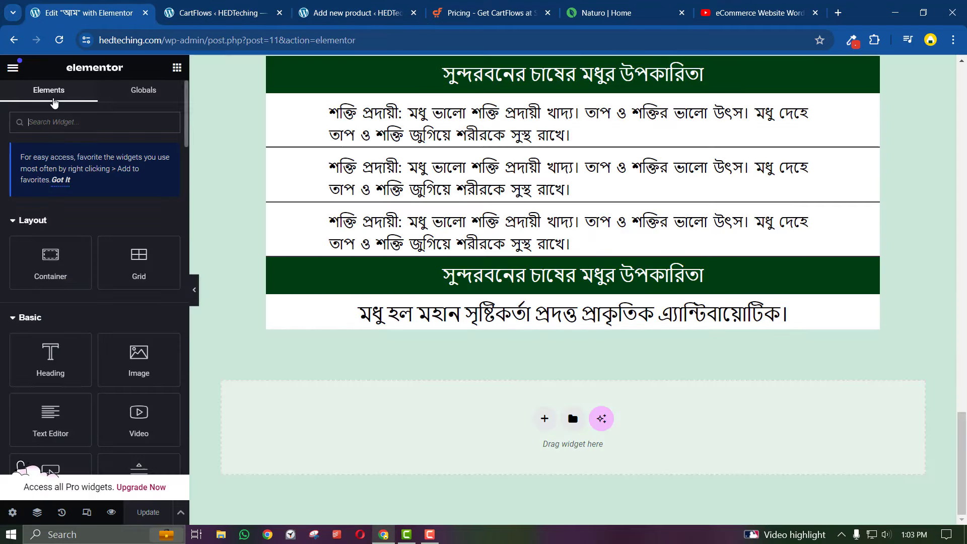
scroll(526, 342, up, 20)
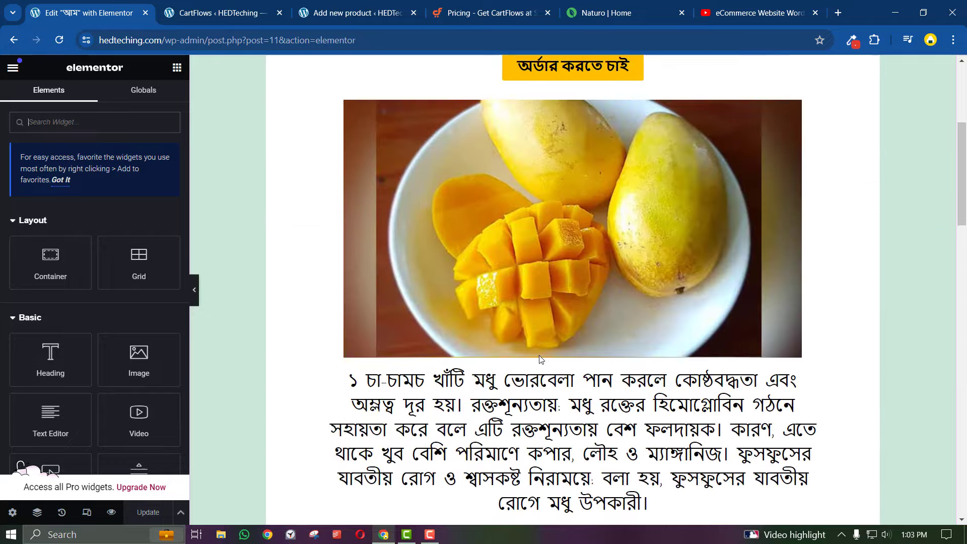
scroll(527, 343, down, 5)
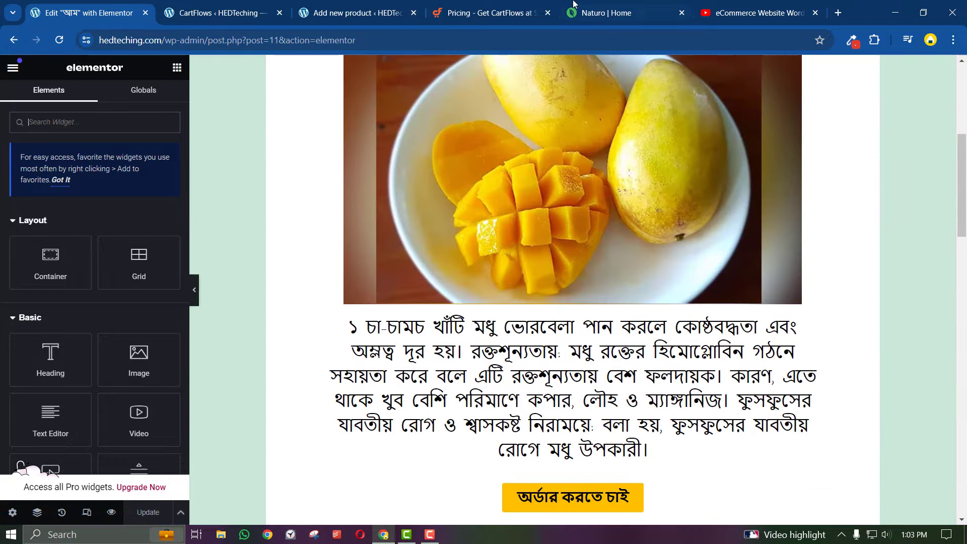
click(492, 10)
click(388, 5)
text(aaam)
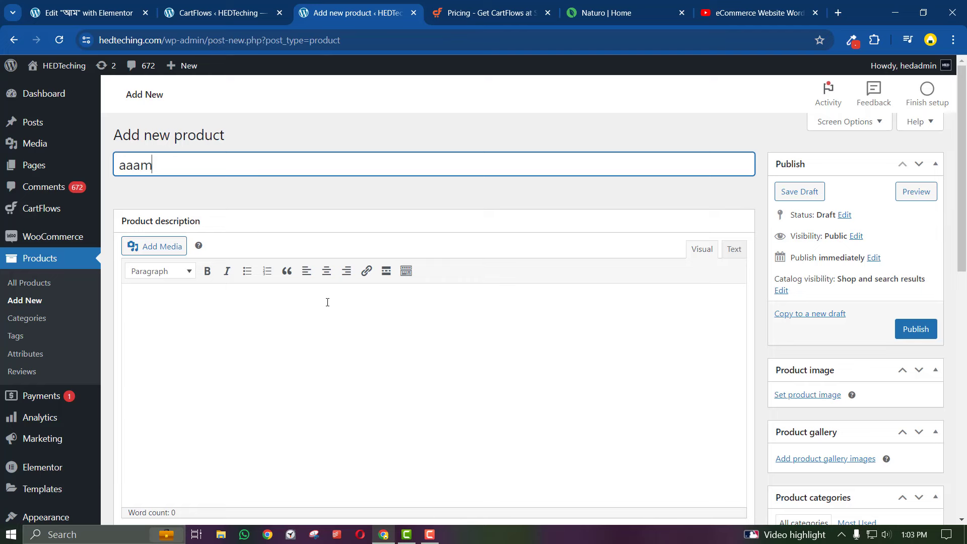
click(322, 337)
Open the mango landing page live in a new tab and copy its paragraph above the order button
click(87, 7)
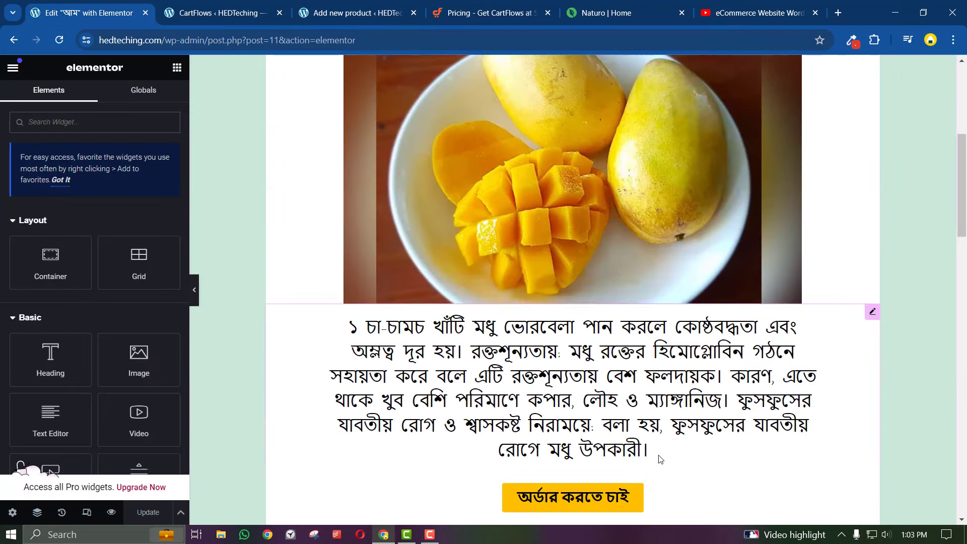
drag(661, 456, 407, 524)
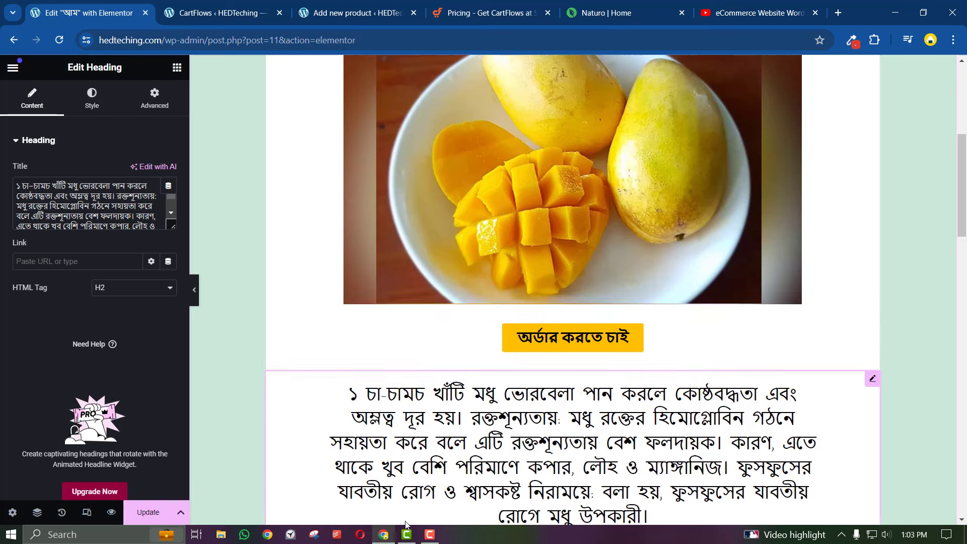
scroll(353, 443, down, 3)
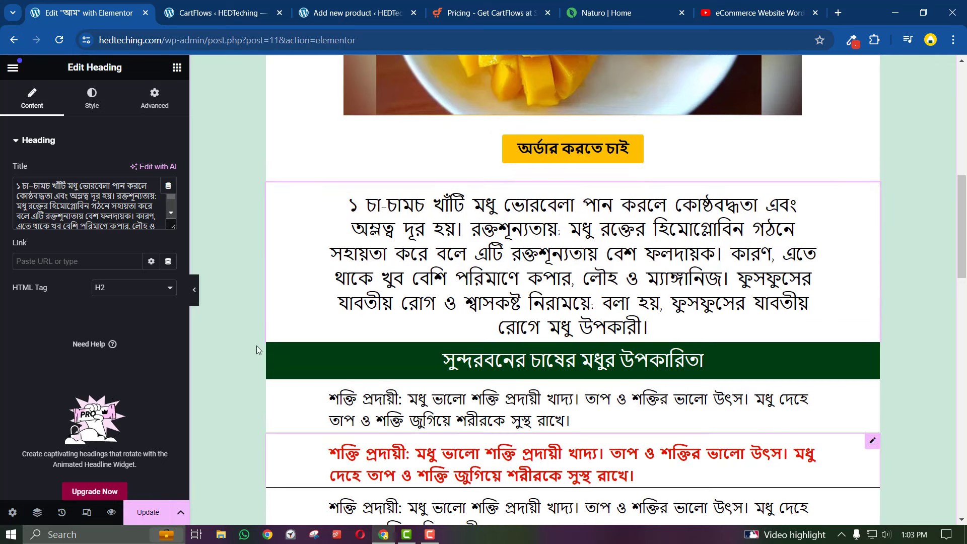
click(16, 70)
right_click(76, 337)
click(98, 345)
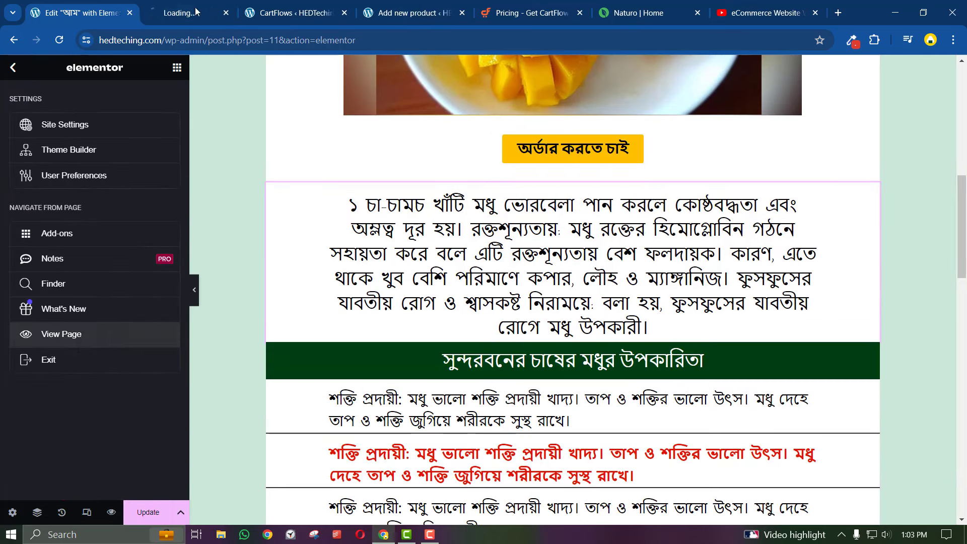
key(ctrl+Tab)
scroll(289, 206, down, 10)
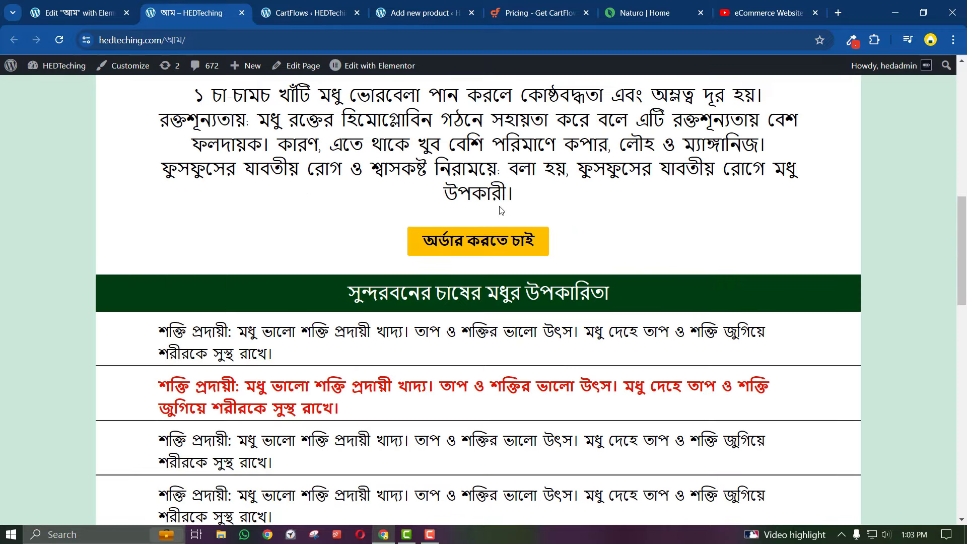
drag(535, 200, 200, 222)
right_click(199, 222)
click(243, 236)
Paste the Bengali honey paragraph as the description and set the mango photo as product image
click(539, 13)
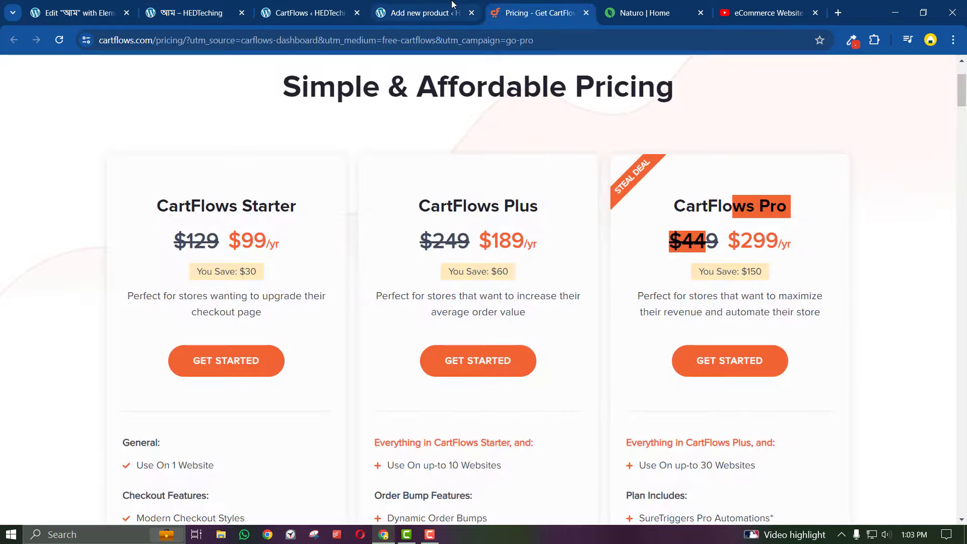
click(453, 13)
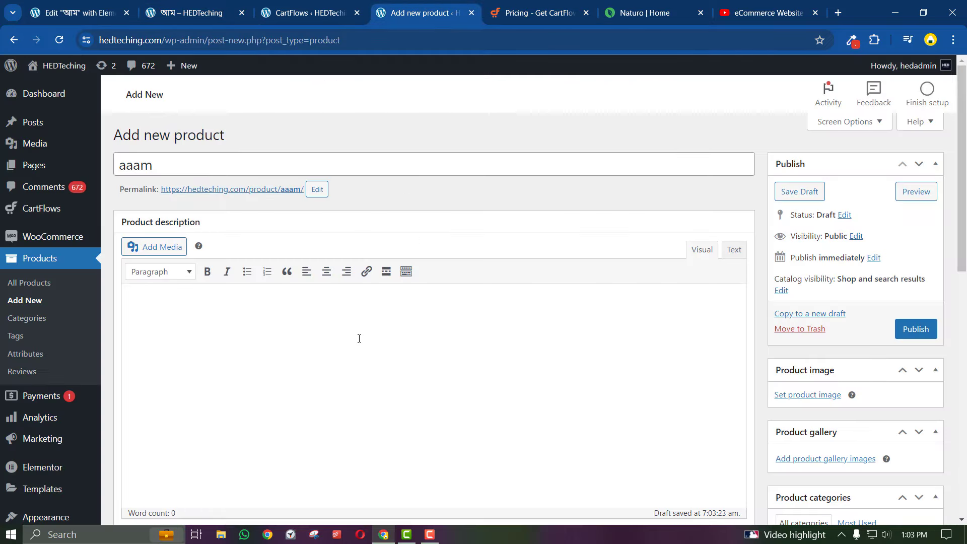
text(১ চা–চামচ খাঁটি মধু ভোরবেলা পান করলে কোষ্ঠবদ্ধতা এবং অম্লত্ব দূর হয়। রক্তশূন্যতায়: মধু রক্তের হিমোগ্লোবিন গঠনে সহায়তা করে বলে এটি রক্তশূন্যতায় বেশ ফলদায়ক। কারণ, এতে থাকে খুব বেশি পরিমাণে কপার, লৌহ ও ম্যাঙ্গানিজ। ফুসফুসের যাবতীয় রোগ ও শ্বাসকষ্ট নিরাময়ে: বলা হয়, ফুসফুসের যাবতীয় রোগে মধু উপকারী।)
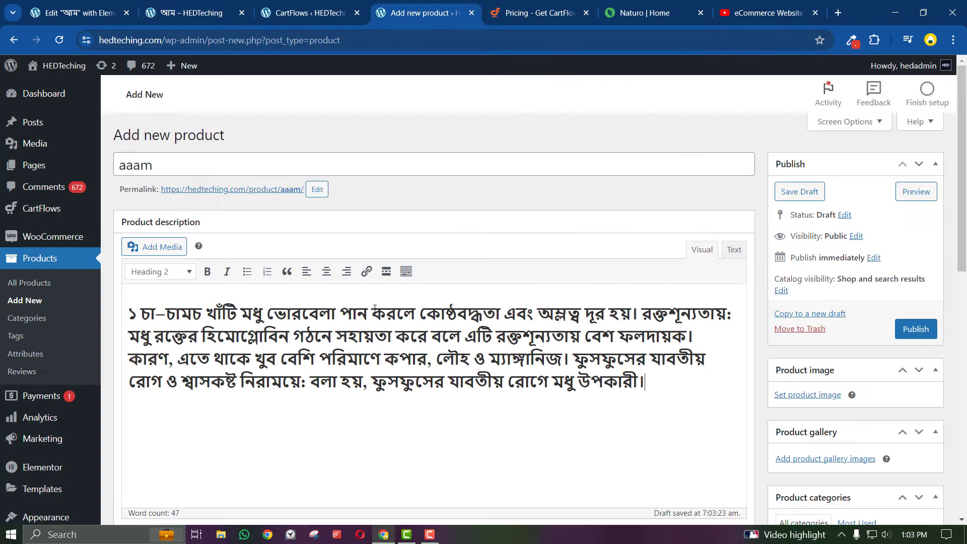
scroll(559, 201, down, 4)
click(833, 211)
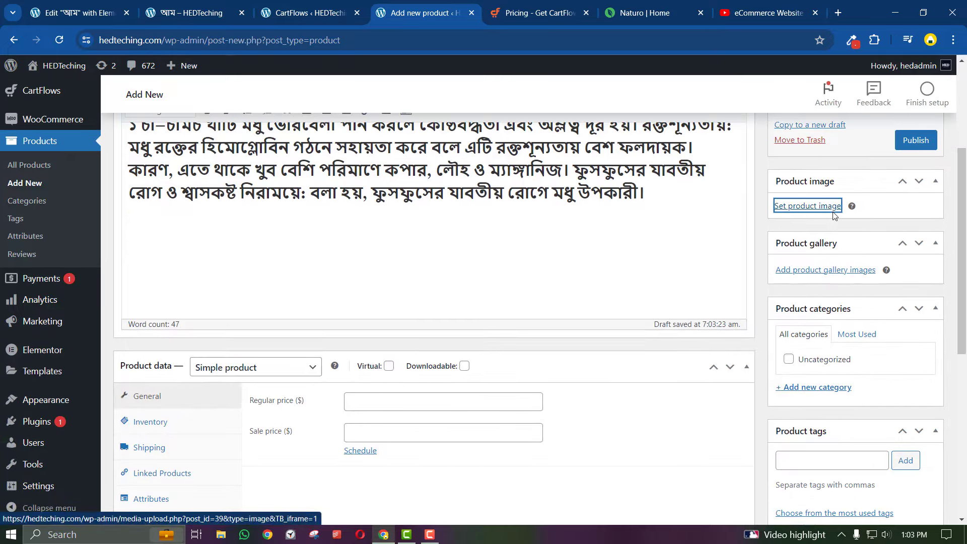
click(194, 222)
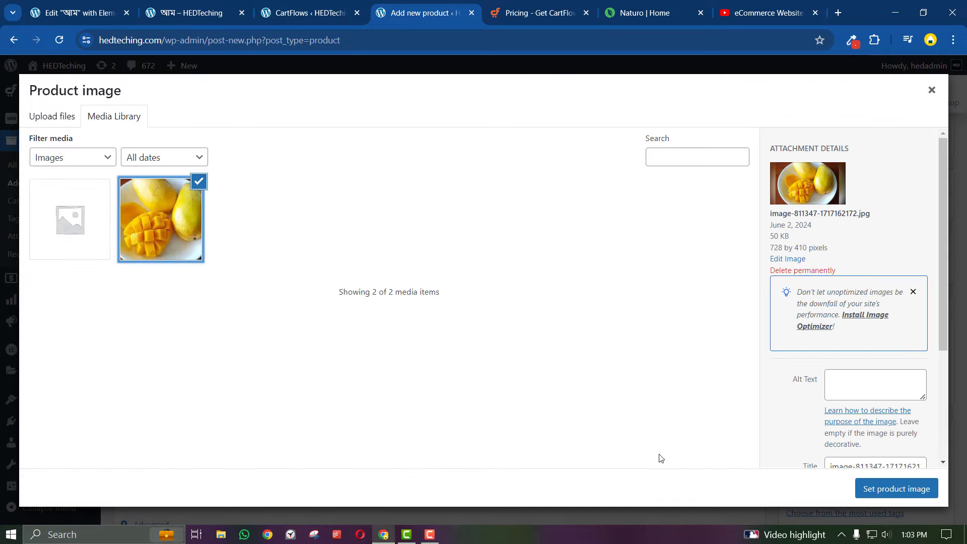
click(897, 488)
Set regular price 200 and sale price 150, then publish the aaam product
scroll(479, 400, down, 1)
click(411, 347)
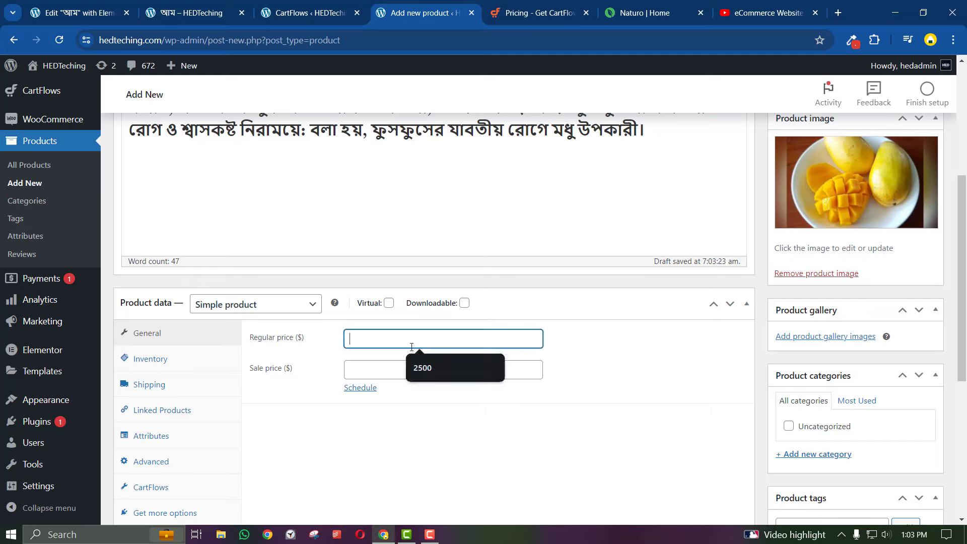
click(422, 368)
click(423, 371)
click(426, 393)
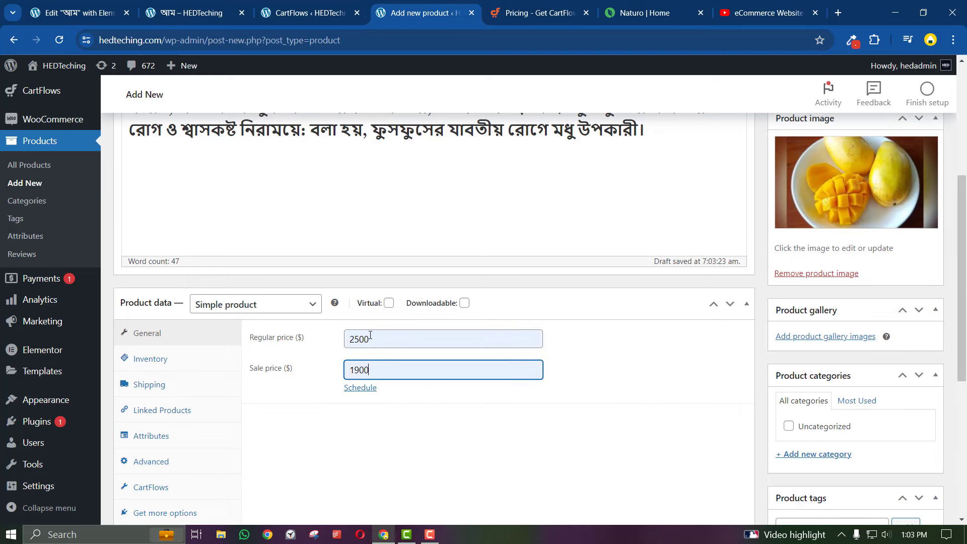
double_click(371, 335)
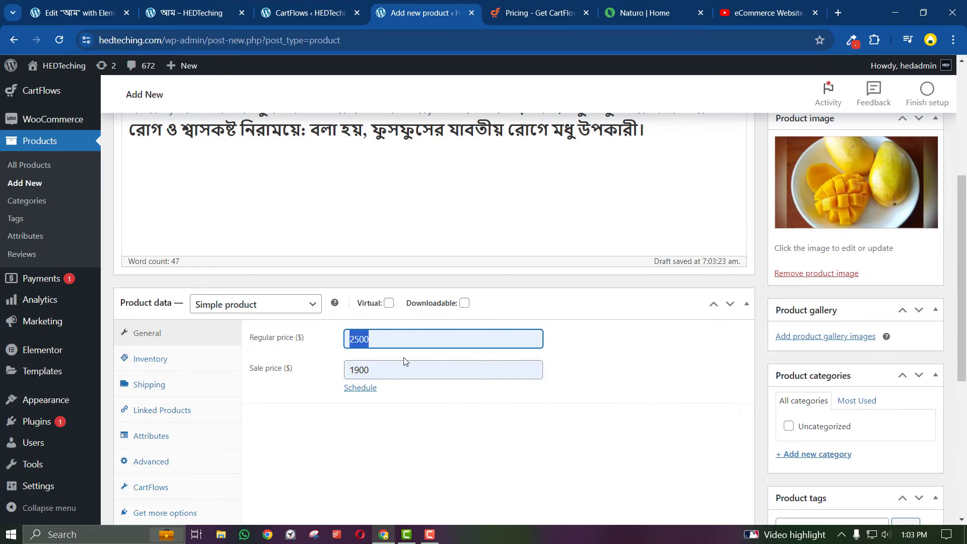
text(200)
double_click(379, 371)
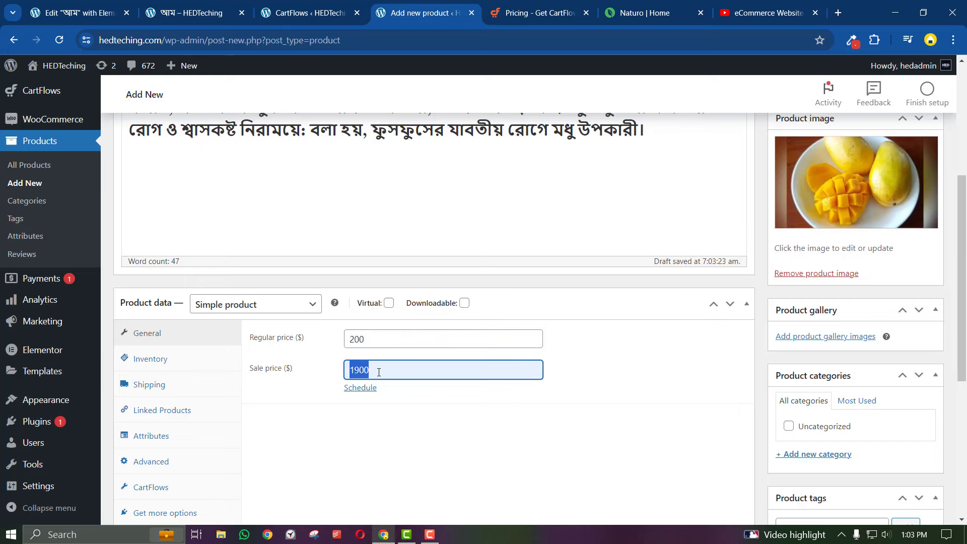
text(150)
click(448, 468)
scroll(456, 464, up, 5)
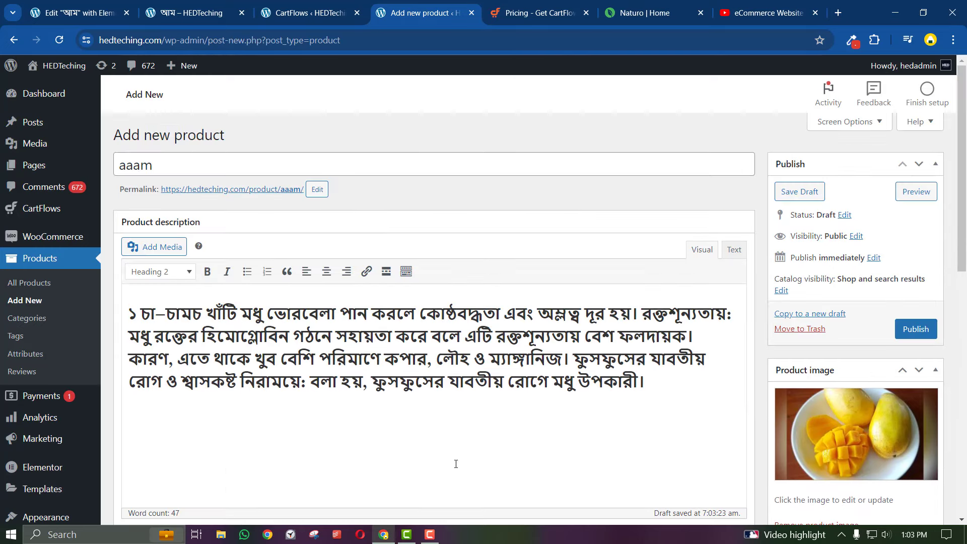
click(913, 341)
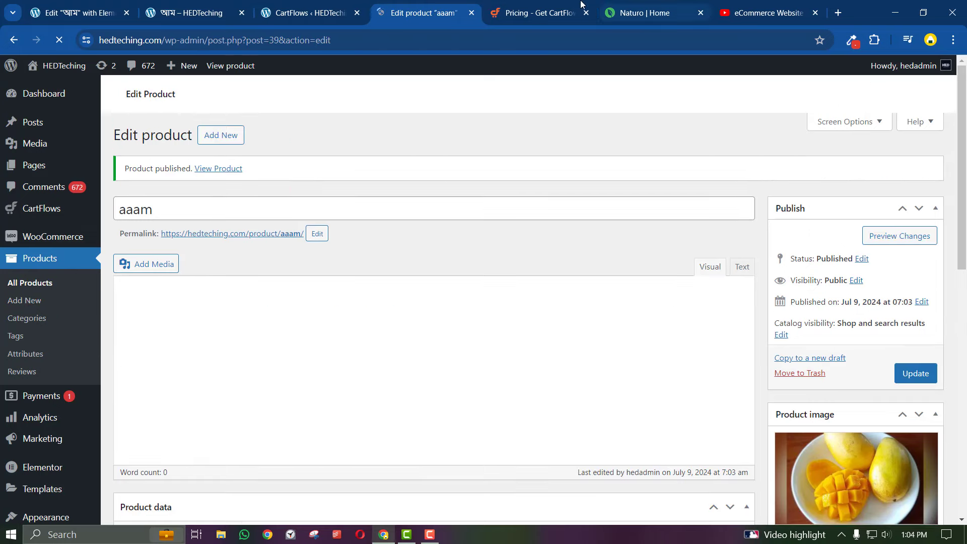
In the aam funnel's Checkout step products, replace the old entry with the aaam product
click(310, 12)
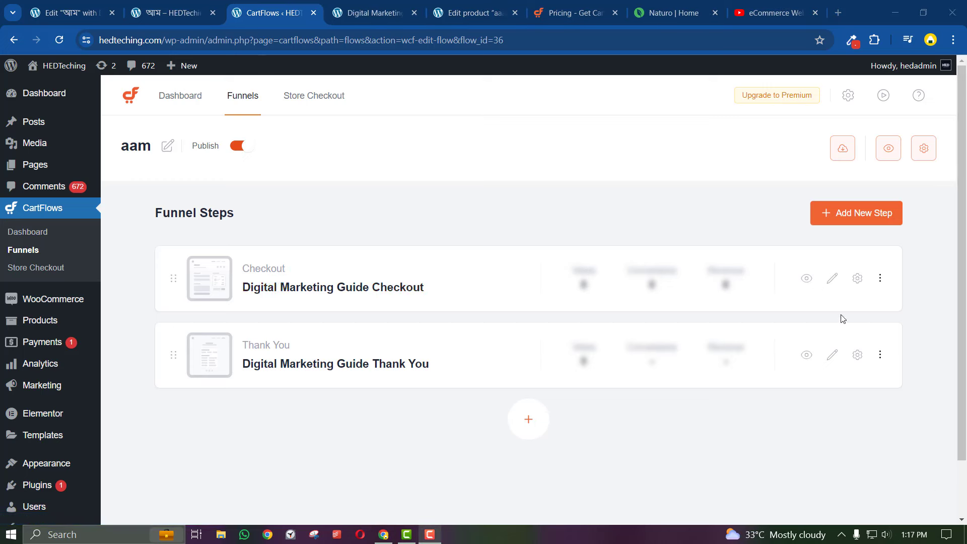
click(858, 278)
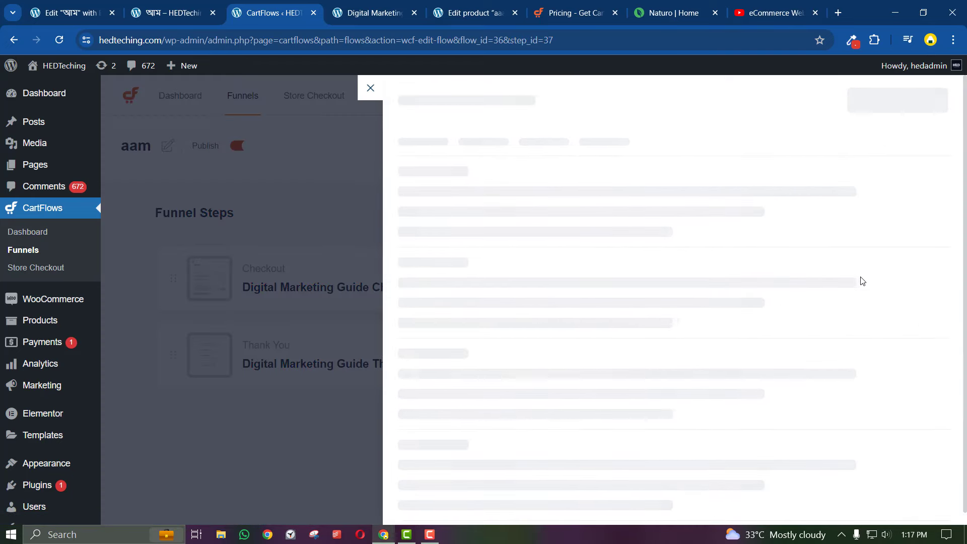
scroll(669, 327, down, 2)
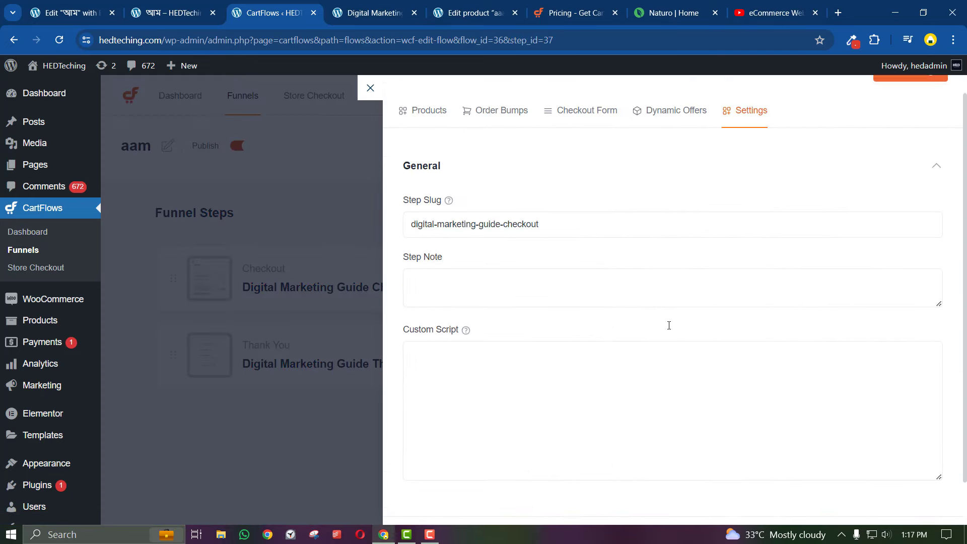
scroll(670, 326, up, 2)
click(437, 153)
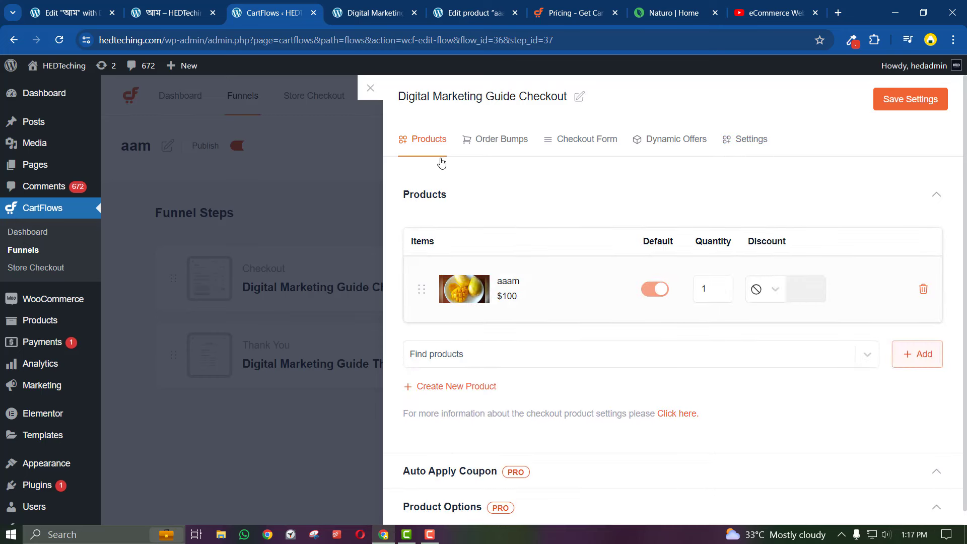
click(923, 290)
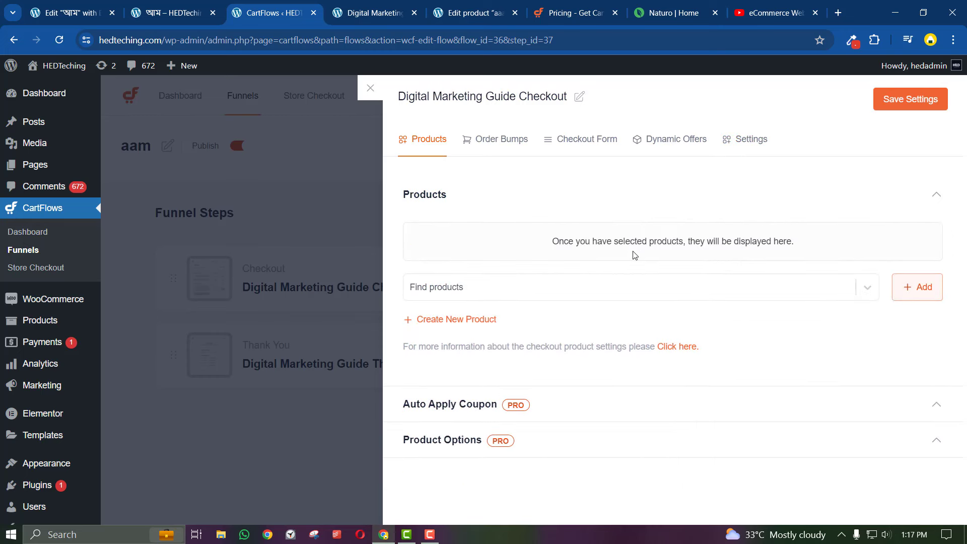
click(482, 292)
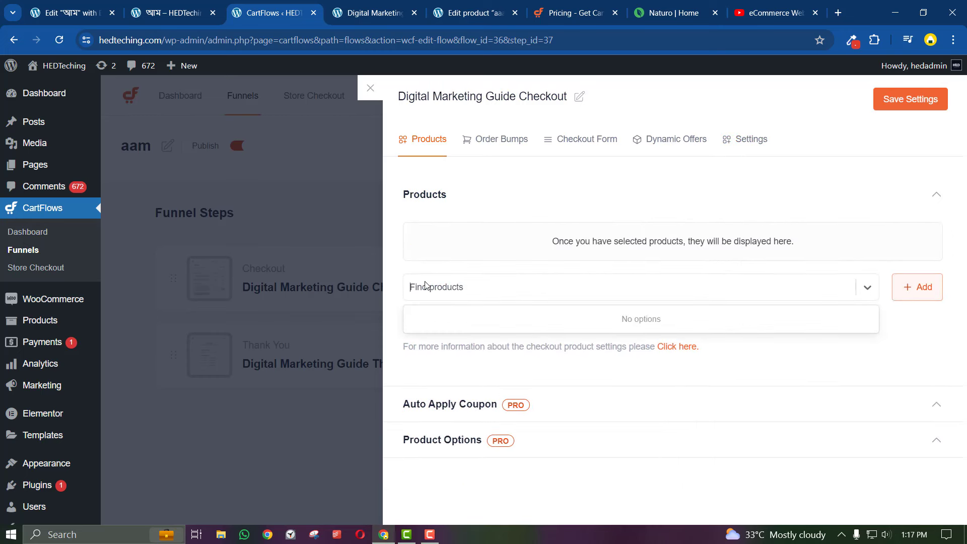
text(aam)
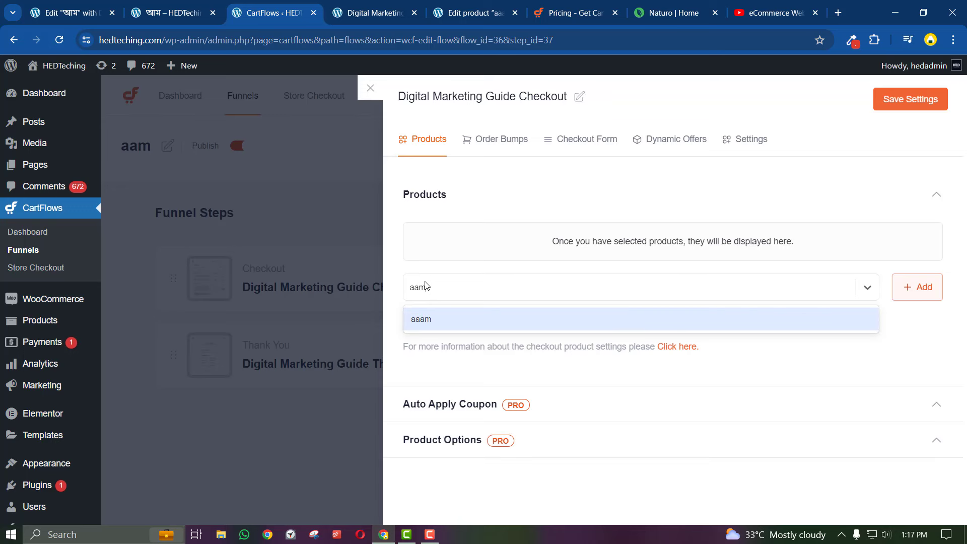
click(446, 323)
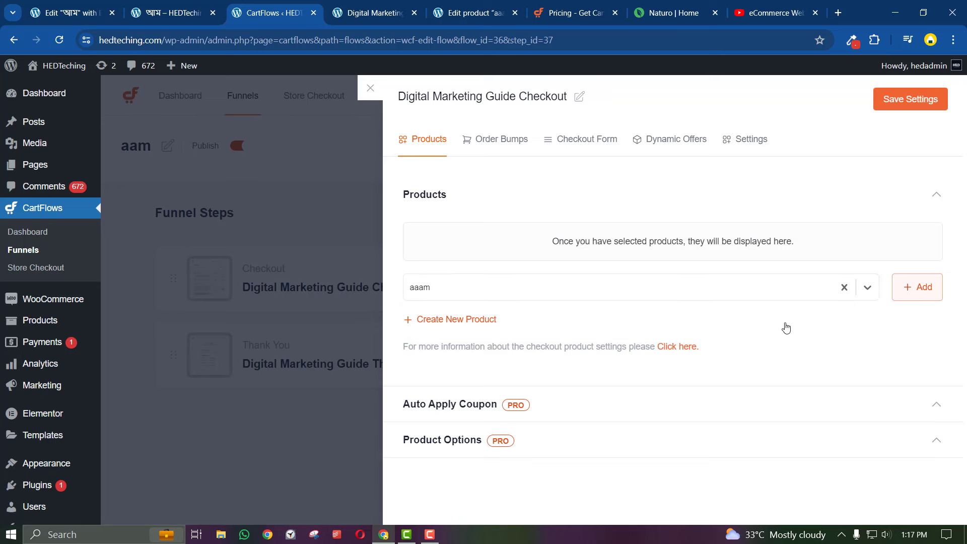
click(917, 298)
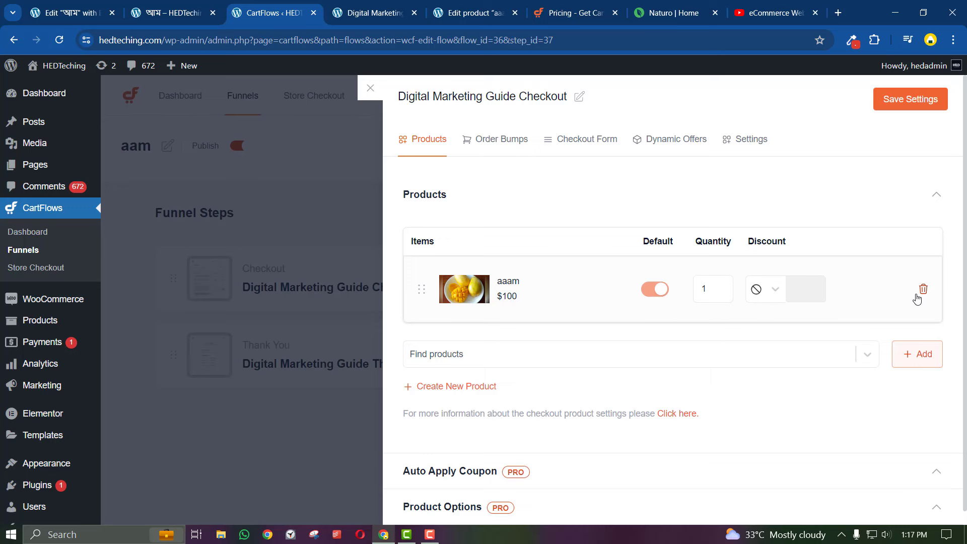
Save the checkout step's product settings and close the panel
scroll(696, 325, down, 1)
scroll(629, 389, up, 1)
click(916, 99)
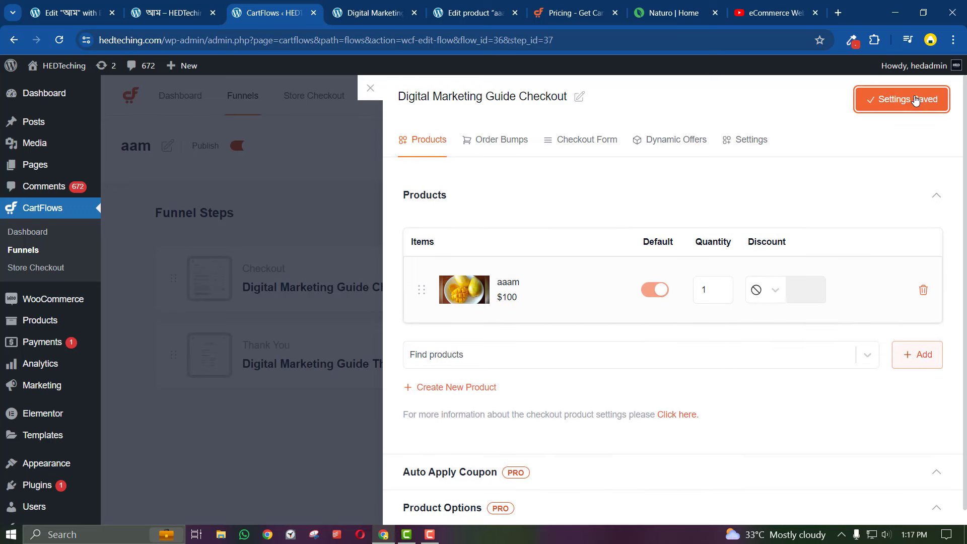
click(341, 238)
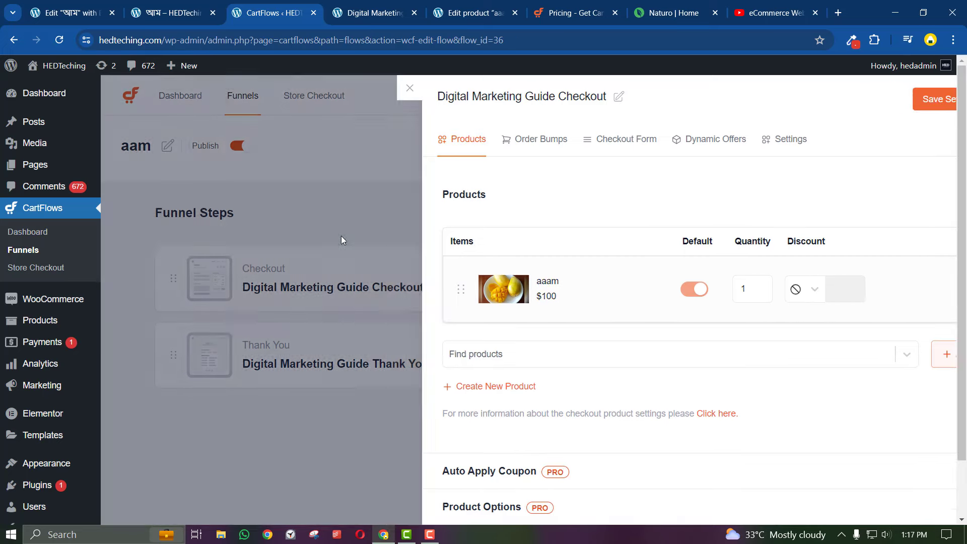
Preview the checkout step in a new tab and confirm aaam × 1 at $100.00
click(807, 280)
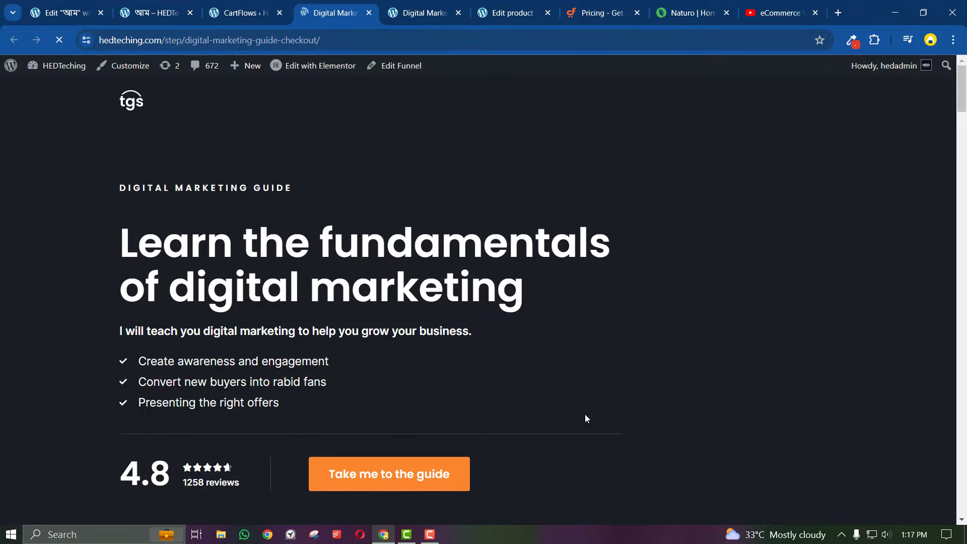
scroll(458, 395, down, 15)
scroll(460, 396, down, 20)
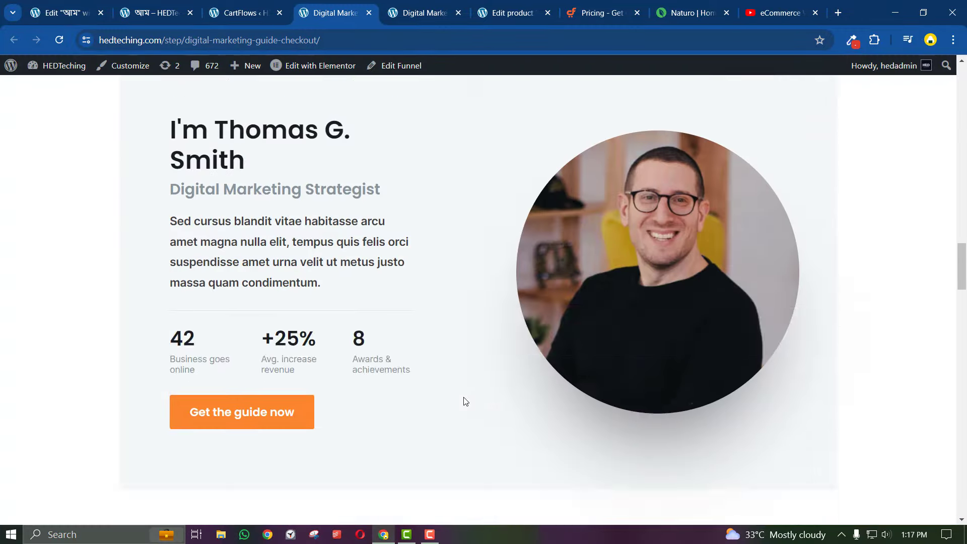
scroll(467, 420, down, 8)
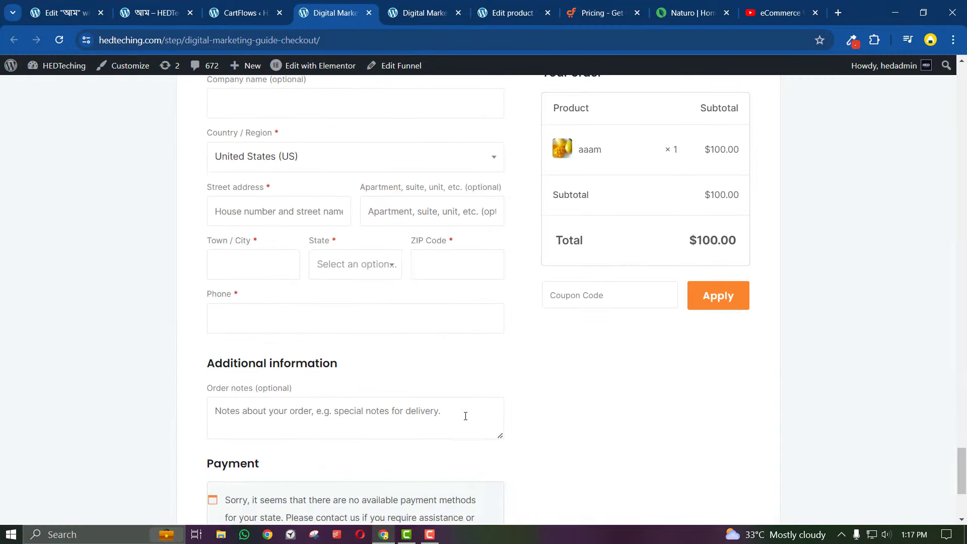
scroll(467, 421, up, 10)
scroll(466, 421, down, 4)
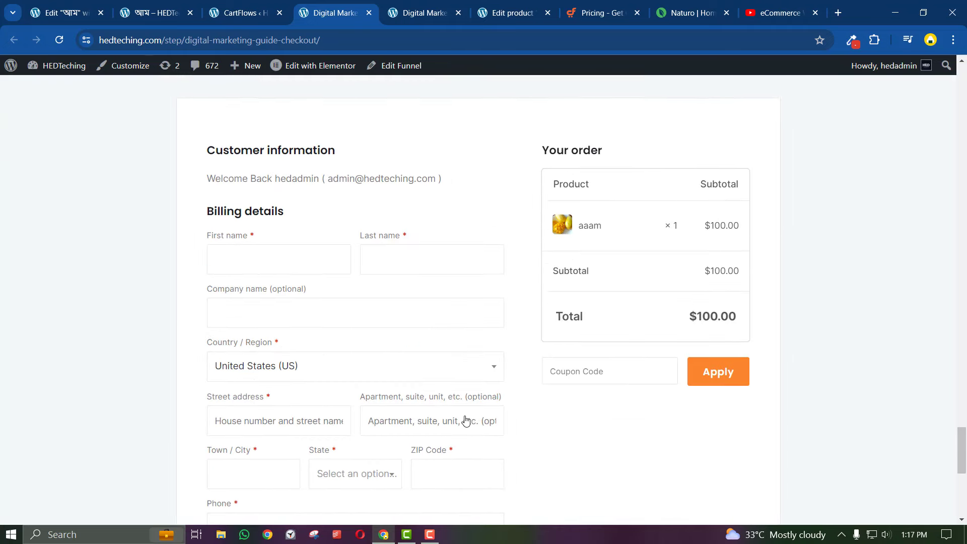
scroll(466, 421, up, 1)
scroll(466, 421, up, 2)
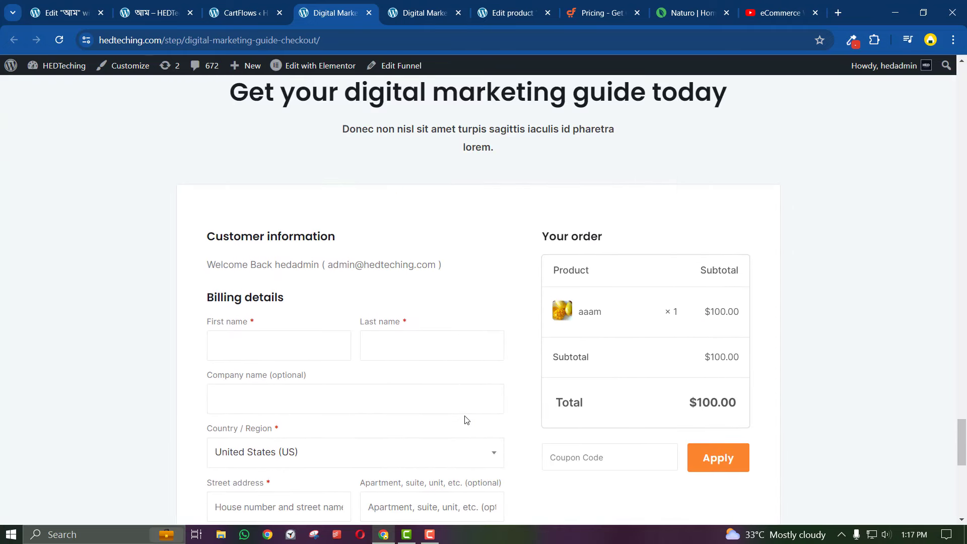
scroll(467, 420, down, 1)
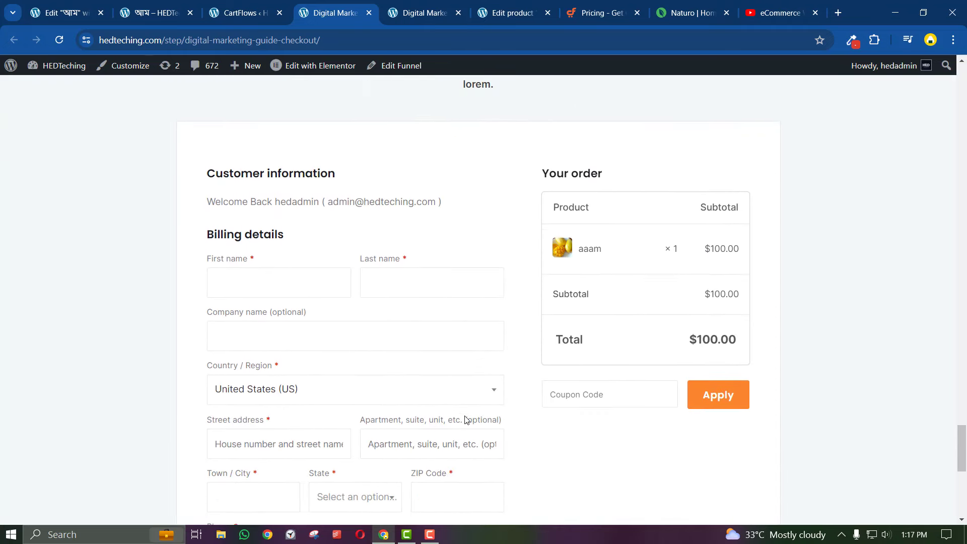
Try the coupon code box on the checkout, then return to the aam funnel's steps
click(581, 401)
click(535, 393)
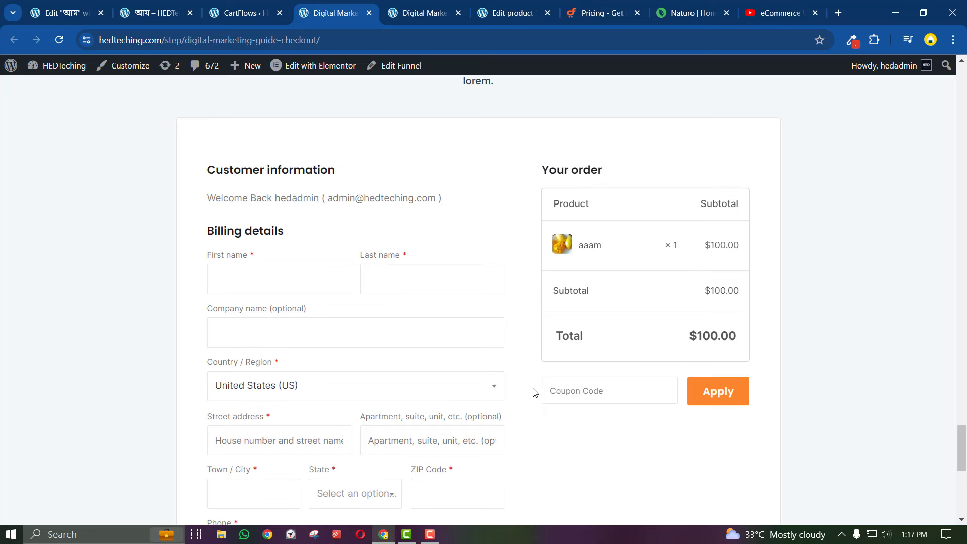
scroll(534, 393, down, 1)
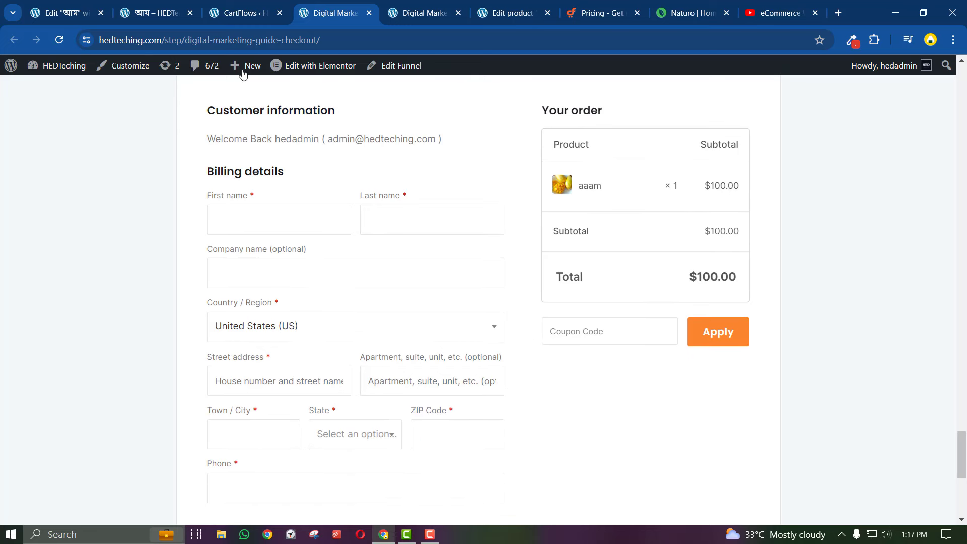
click(237, 12)
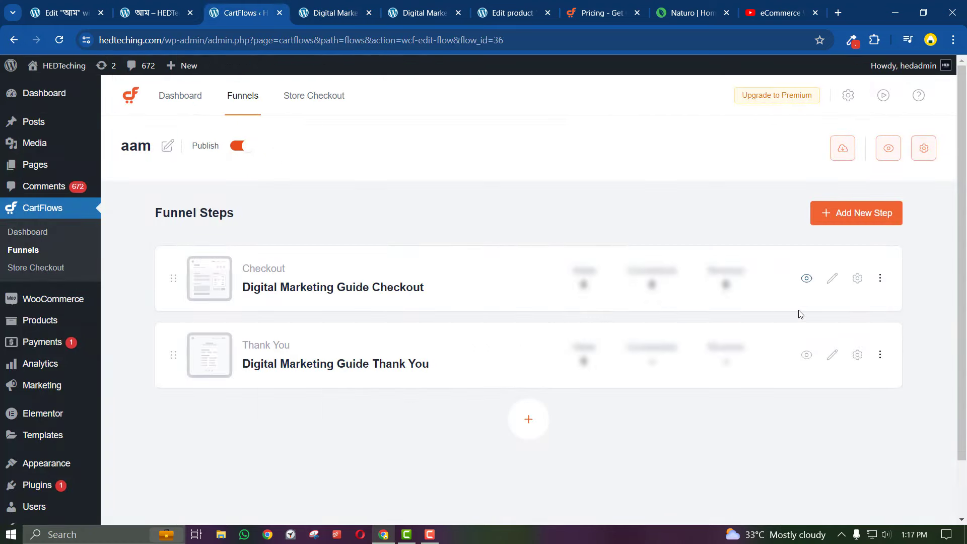
Open the Checkout step's general settings and compare them with the live page's current address
click(862, 283)
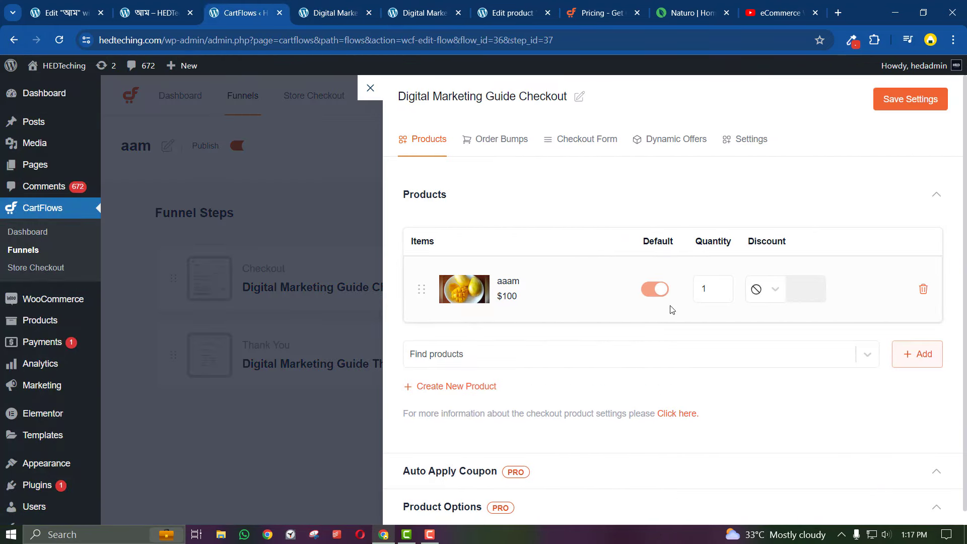
click(733, 151)
scroll(595, 392, down, 1)
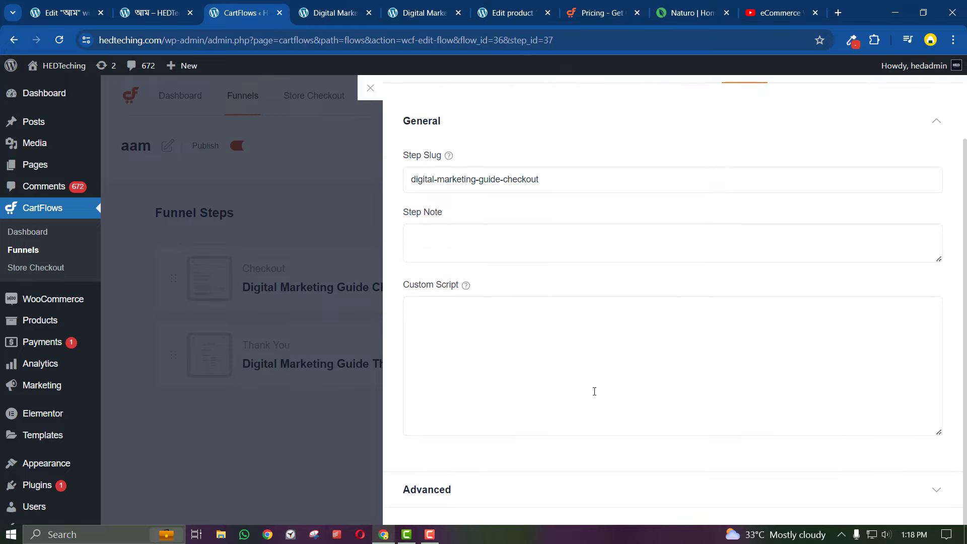
scroll(595, 391, up, 1)
click(305, 3)
click(235, 5)
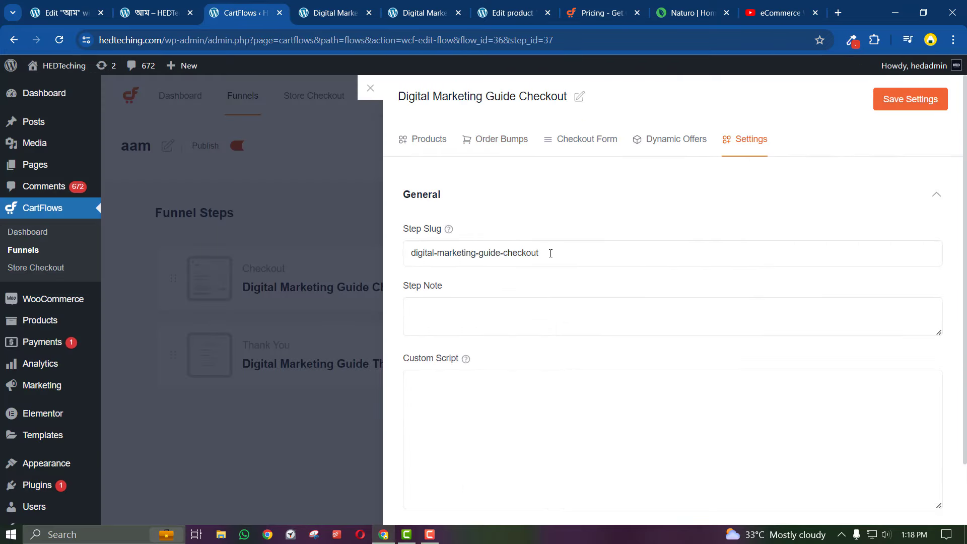
click(314, 7)
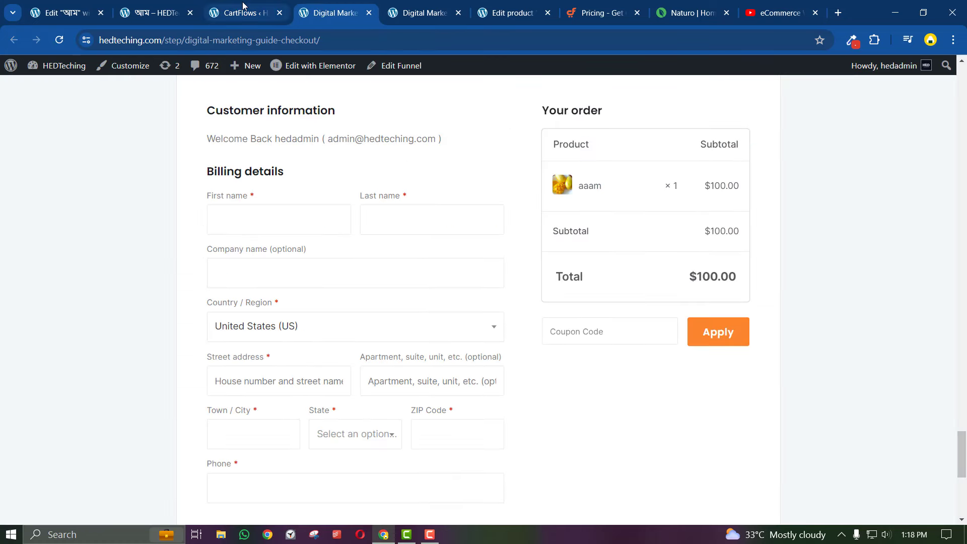
click(243, 6)
Change the step slug to aam, save, and preview the step at /step/aam/
triple_click(467, 257)
text(aam)
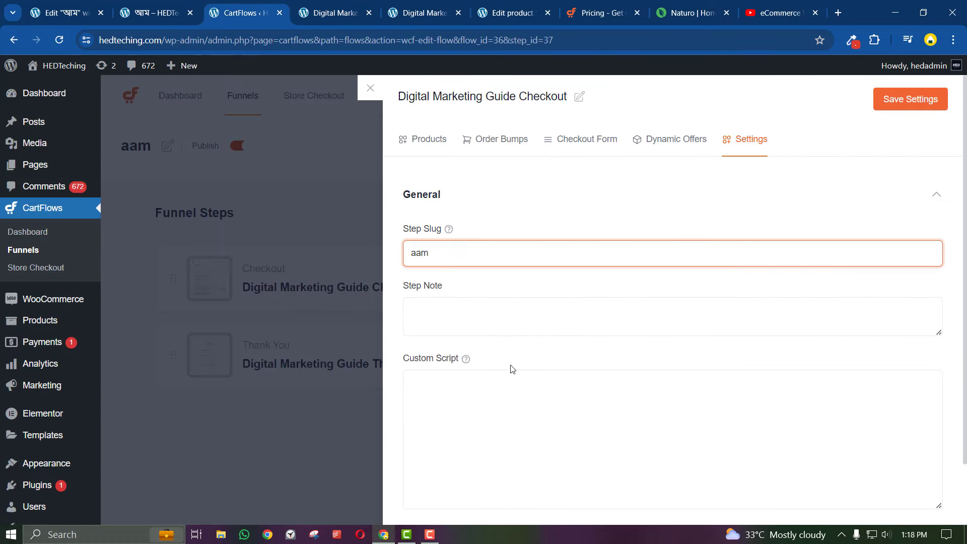
scroll(512, 370, down, 2)
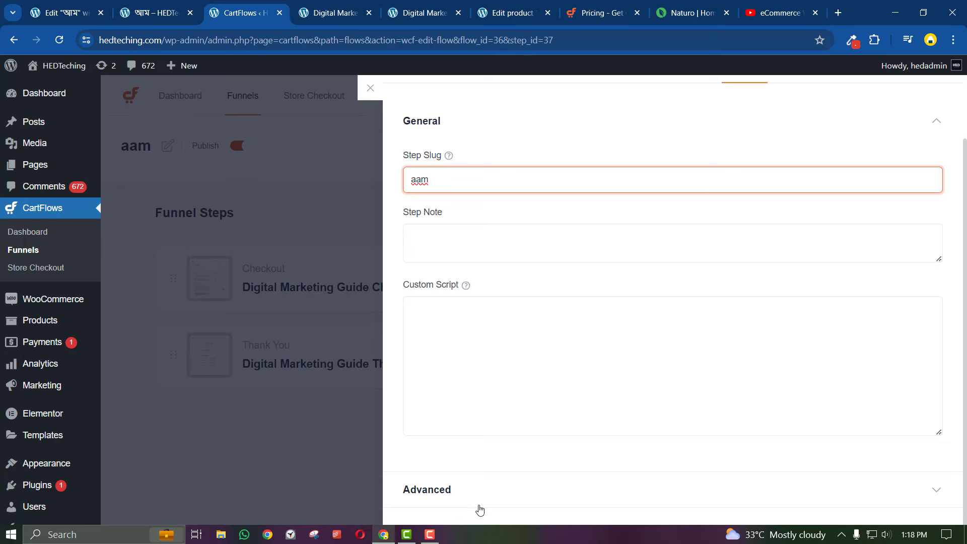
scroll(646, 266, up, 2)
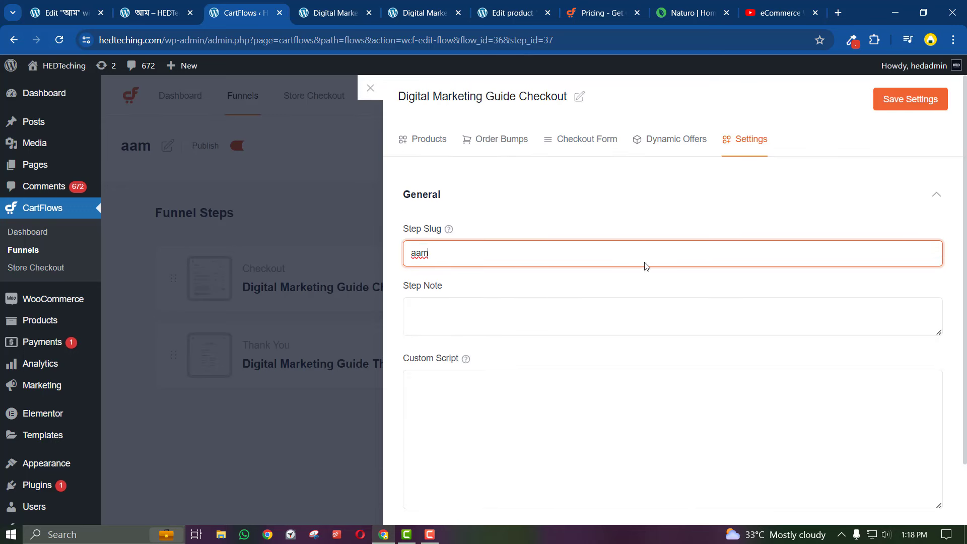
click(882, 105)
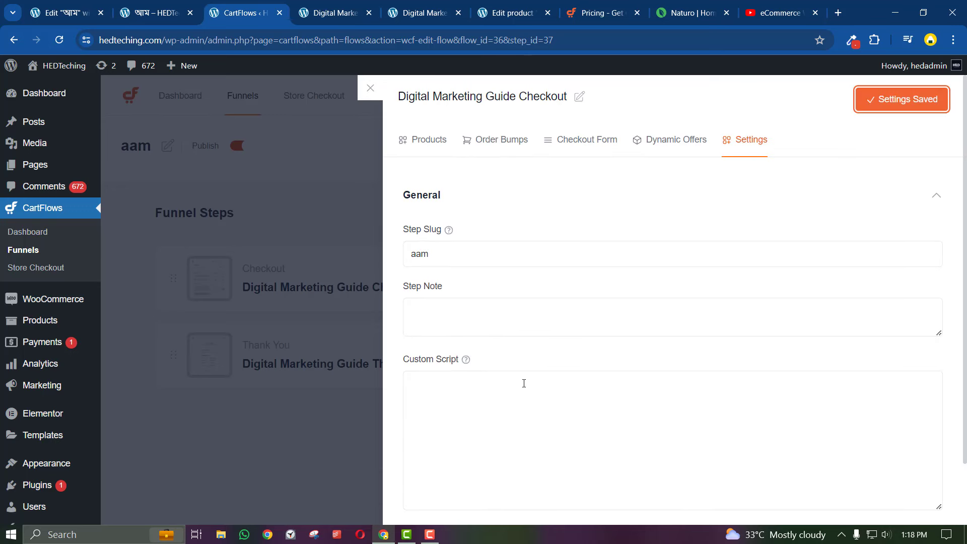
click(370, 88)
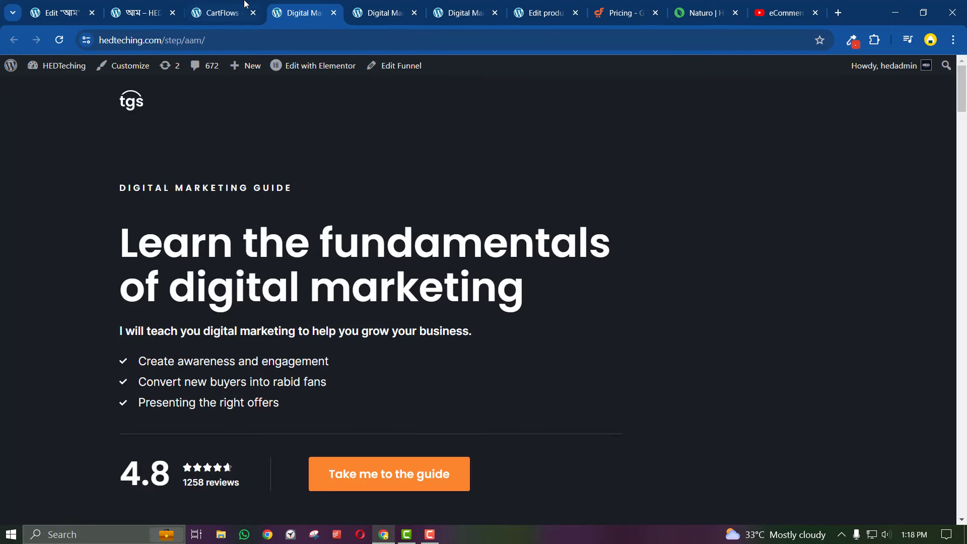
click(244, 3)
click(800, 284)
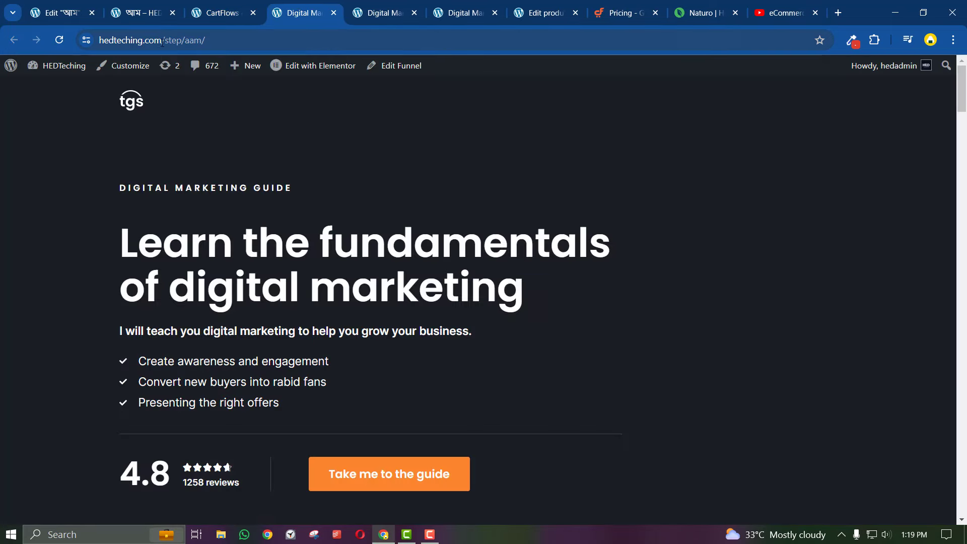
Reopen the checkout step preview and check its /step/aam/ page address
click(224, 13)
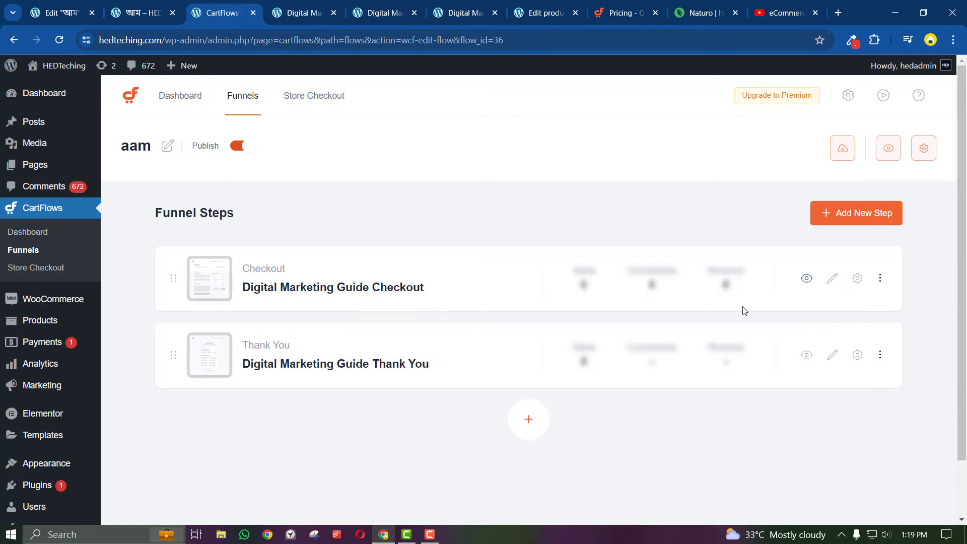
click(807, 278)
click(202, 40)
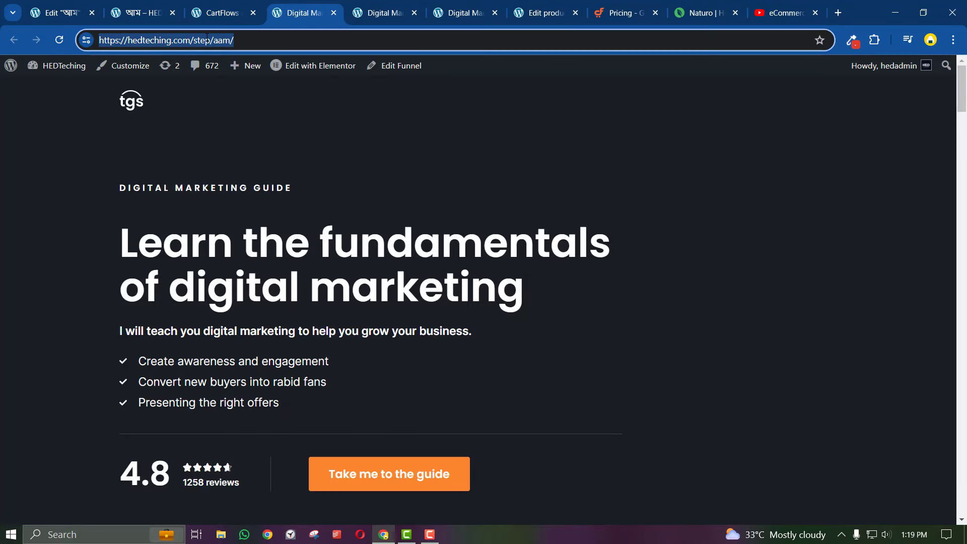
double_click(201, 40)
triple_click(212, 41)
triple_click(213, 41)
click(231, 42)
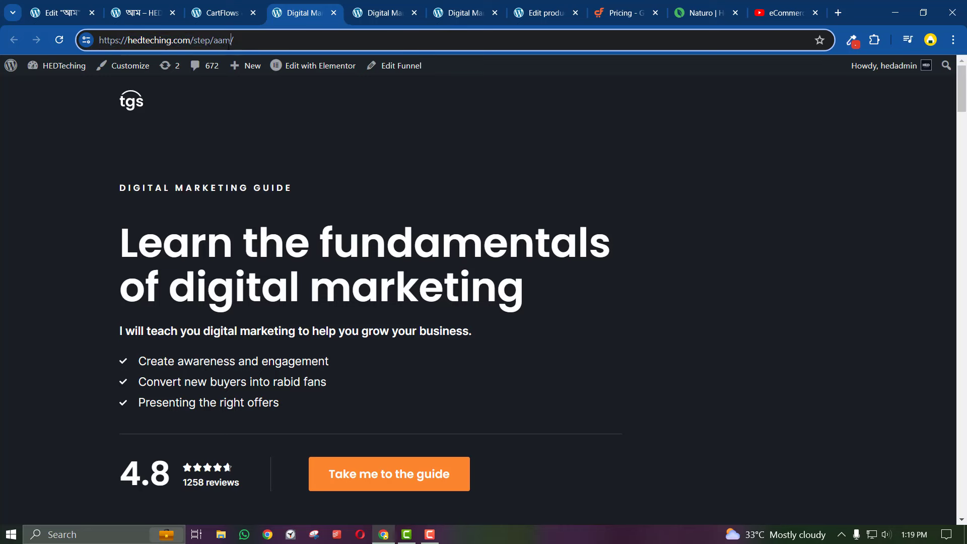
click(283, 219)
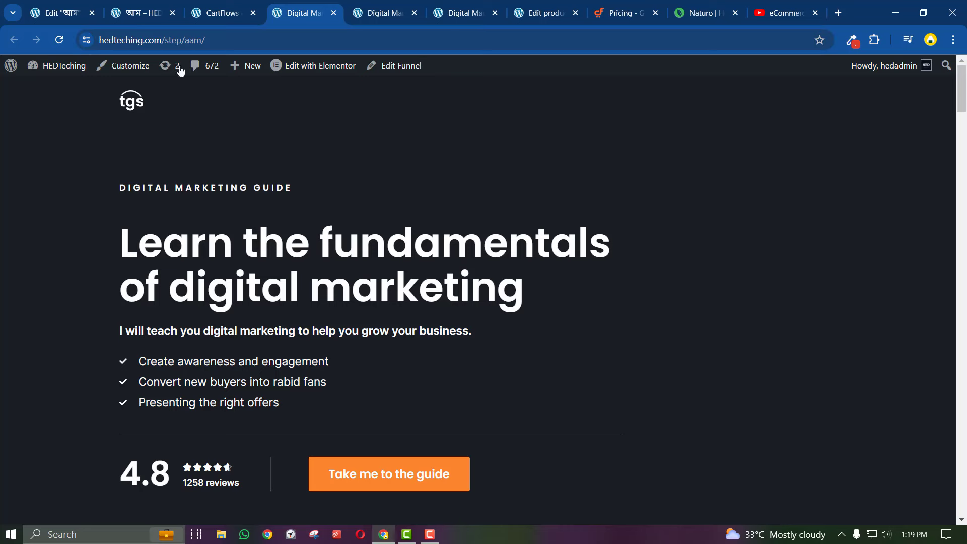
Open the Checkout step's settings at the Checkout Form tab
click(222, 13)
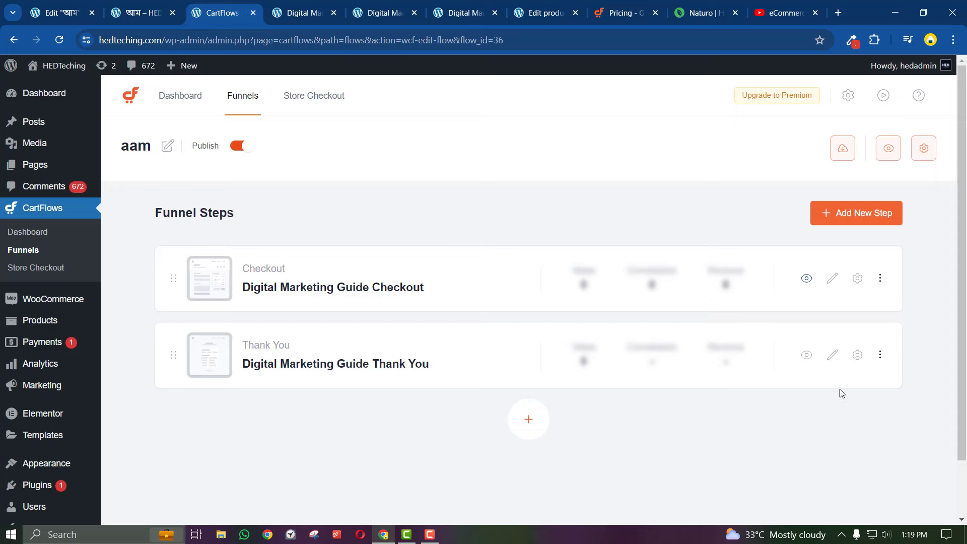
click(859, 285)
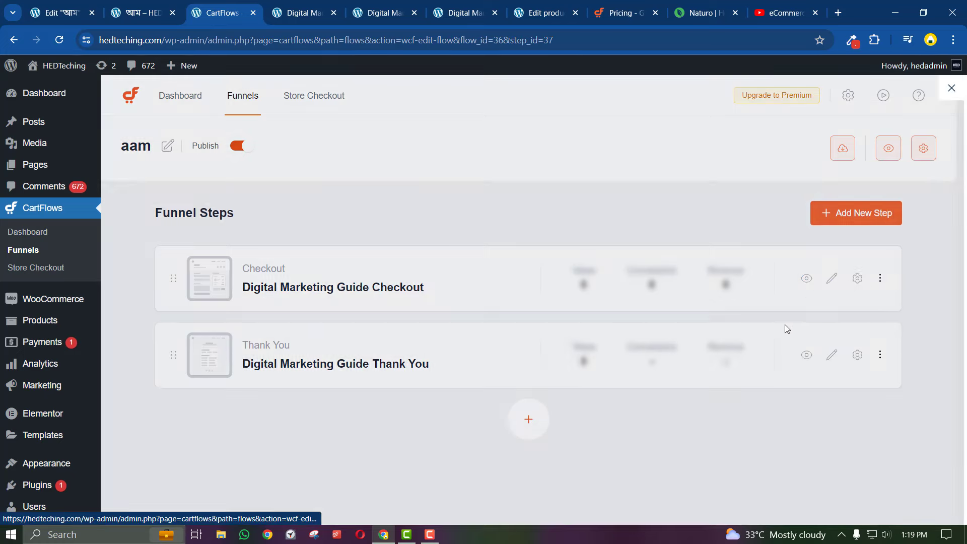
click(584, 147)
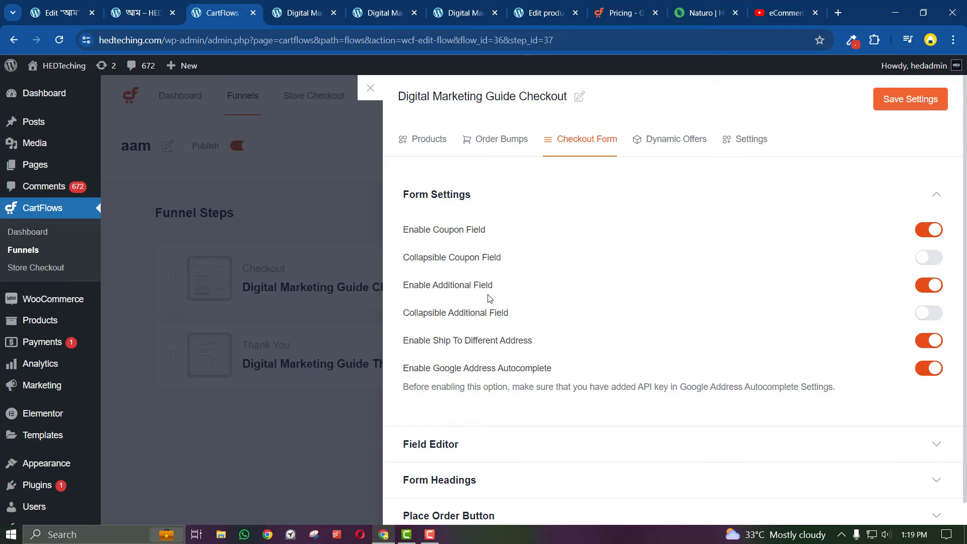
scroll(489, 299, down, 1)
click(502, 431)
scroll(509, 402, down, 5)
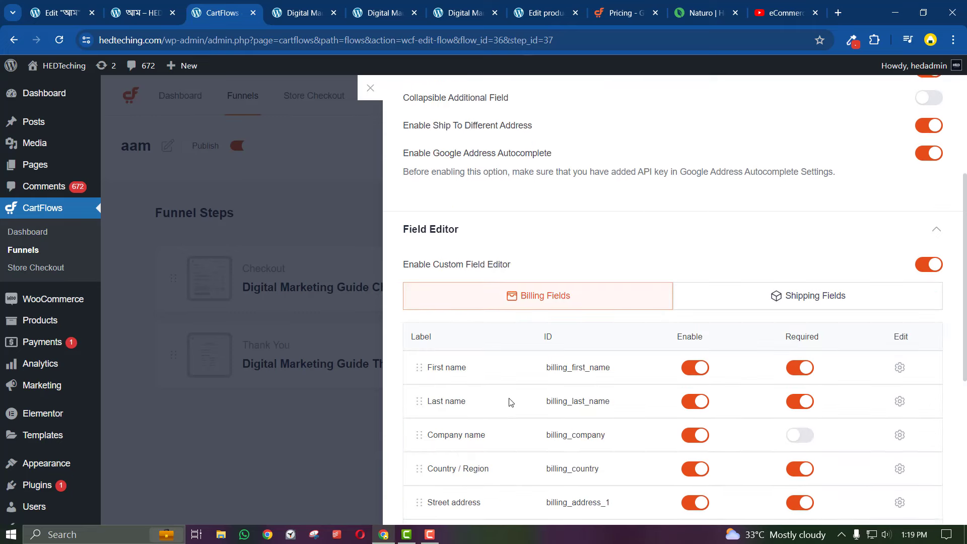
scroll(511, 401, down, 4)
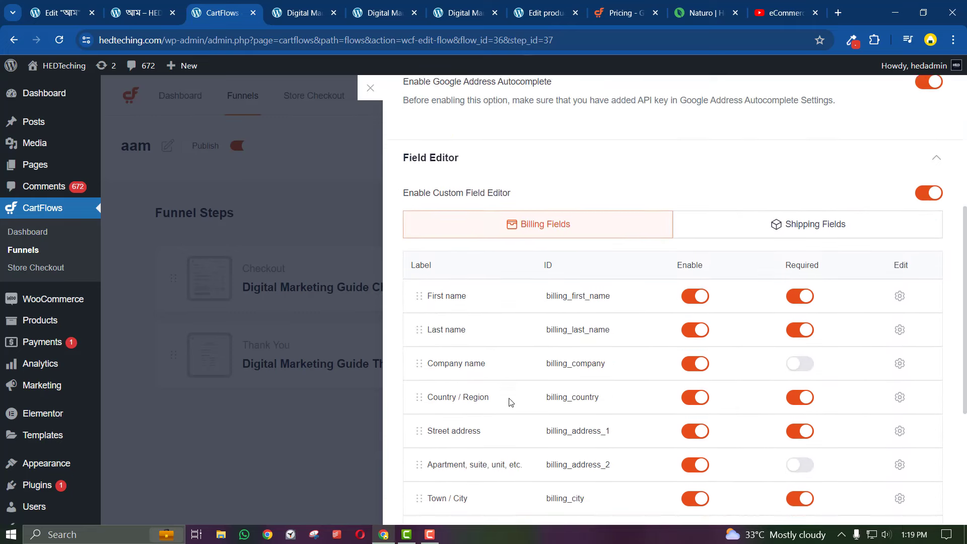
click(325, 15)
scroll(455, 335, down, 6)
scroll(455, 335, down, 15)
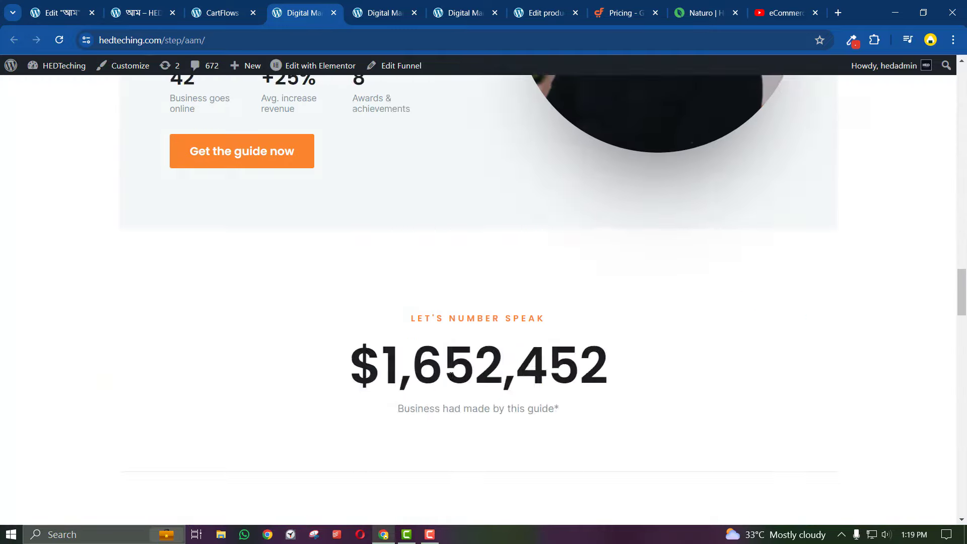
scroll(450, 511, down, 9)
scroll(449, 508, up, 3)
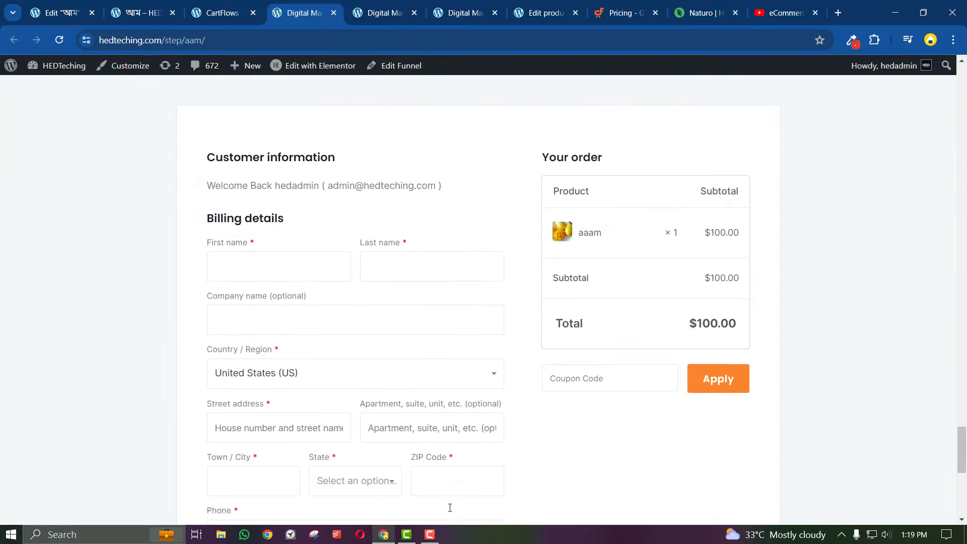
scroll(378, 368, down, 1)
scroll(368, 349, up, 1)
scroll(368, 349, up, 1)
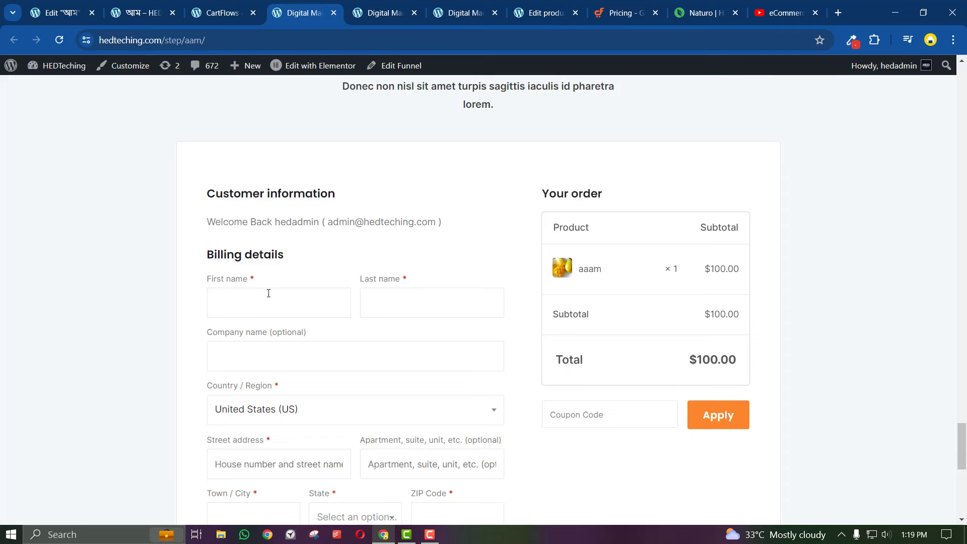
scroll(275, 230, down, 5)
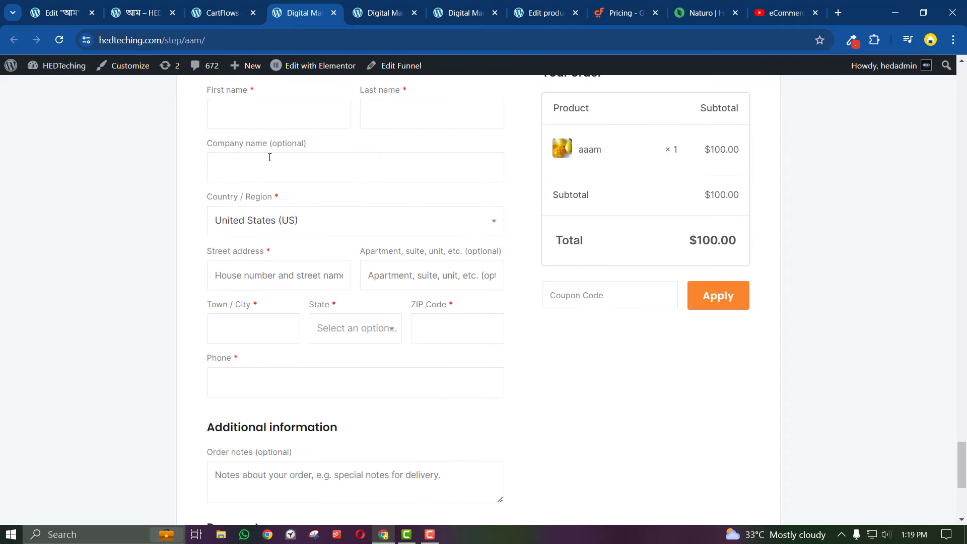
scroll(279, 200, down, 4)
click(237, 10)
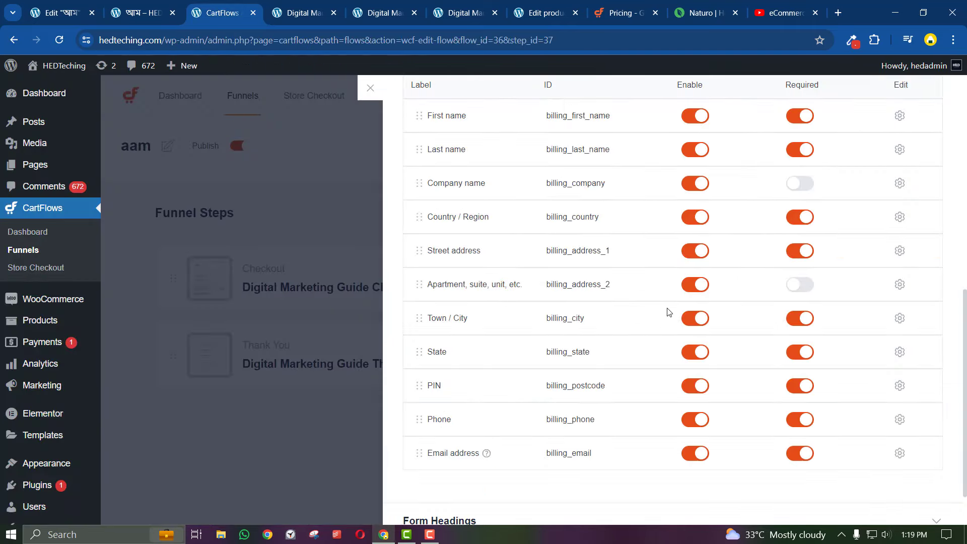
scroll(666, 309, down, 1)
scroll(667, 310, down, 1)
click(514, 458)
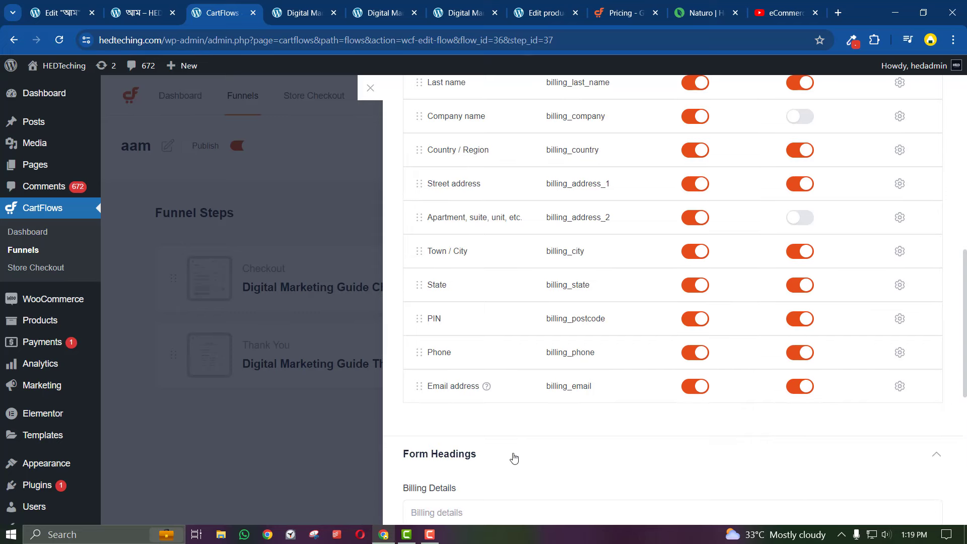
scroll(519, 457, down, 8)
click(510, 485)
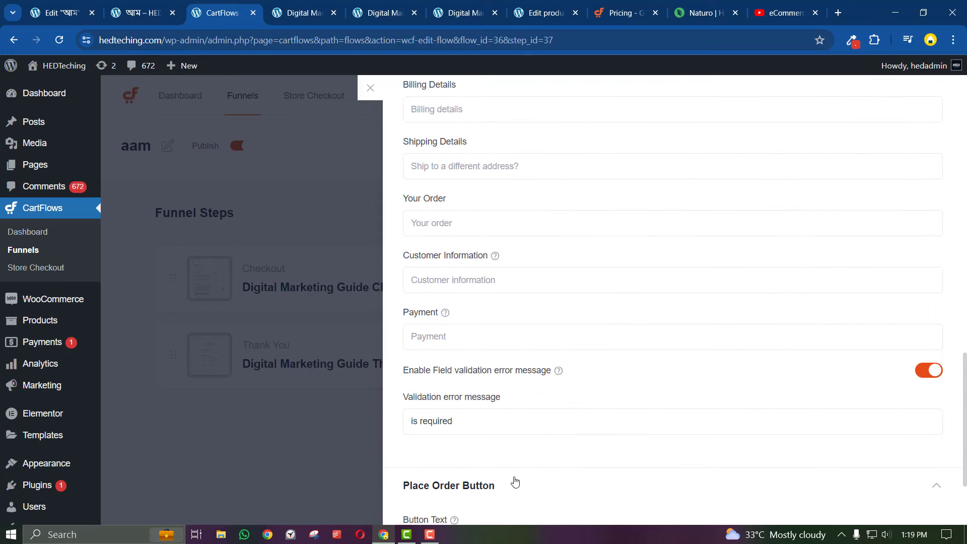
scroll(514, 454, down, 3)
scroll(503, 353, up, 15)
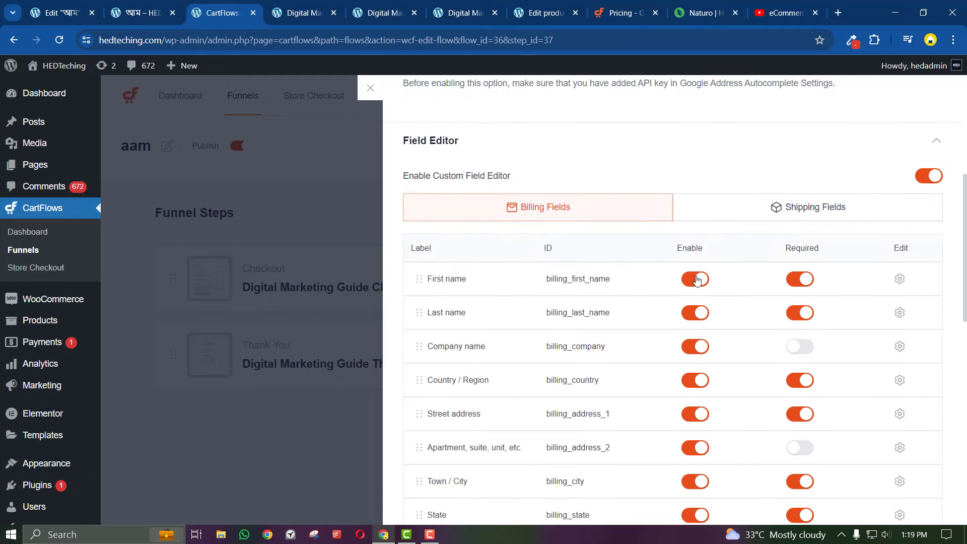
Disable the Last name, Company name and State billing fields and clear their Required toggles
click(698, 313)
click(801, 313)
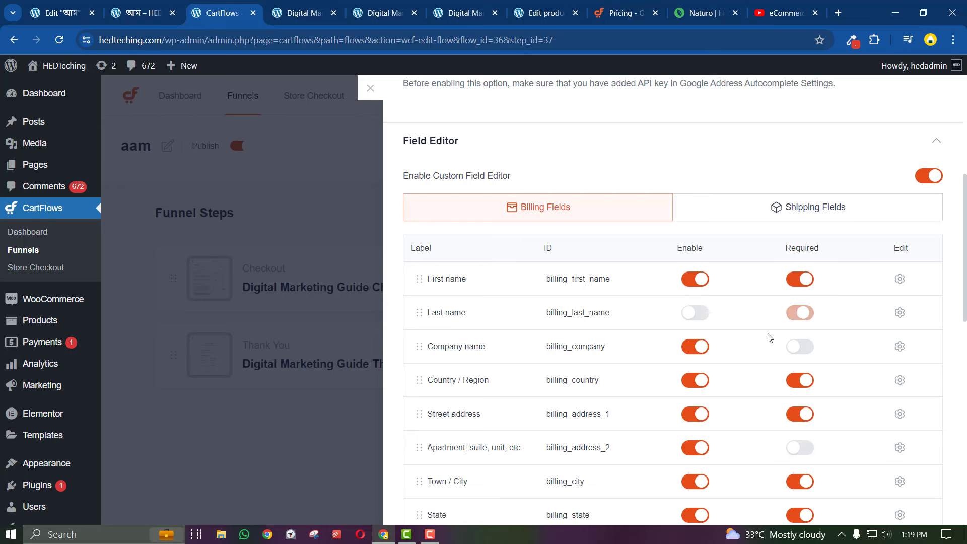
click(701, 347)
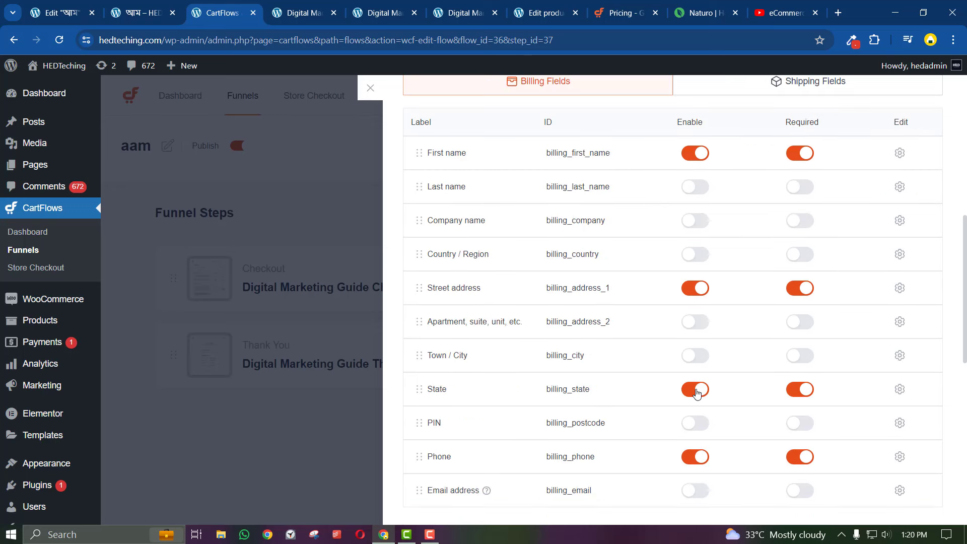
click(698, 393)
click(803, 391)
Collapse the Field Editor and save the checkout form settings
scroll(678, 438, up, 1)
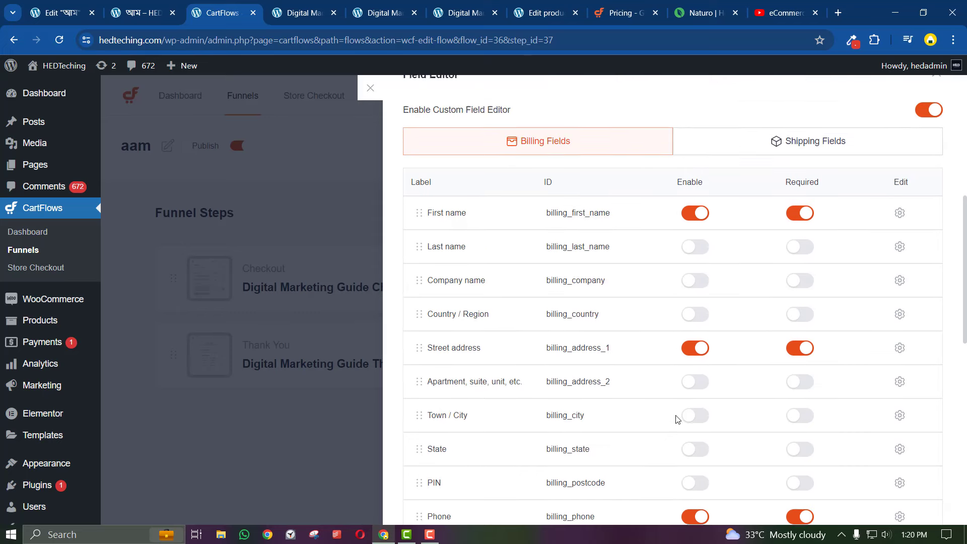
scroll(638, 363, down, 1)
scroll(637, 364, down, 5)
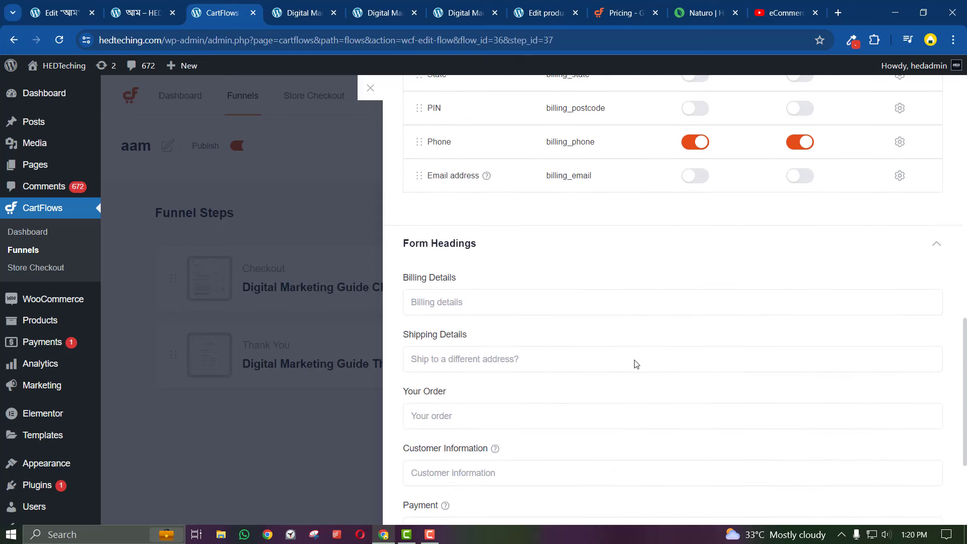
scroll(636, 364, up, 9)
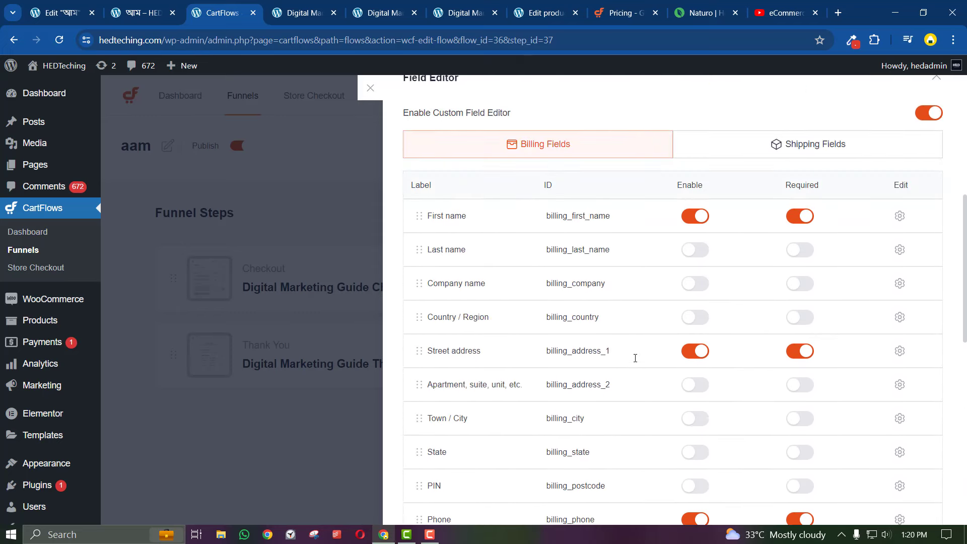
scroll(649, 335, up, 2)
scroll(728, 325, down, 5)
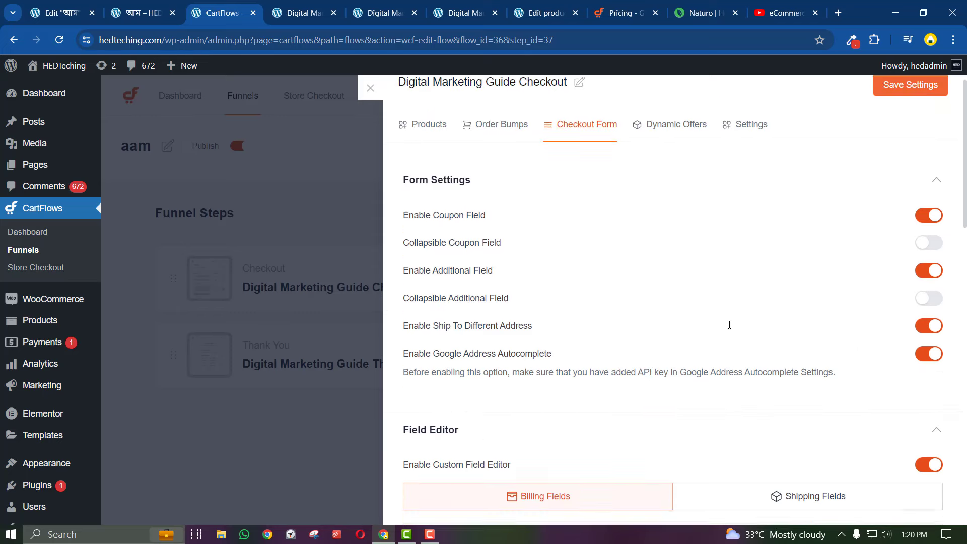
click(761, 130)
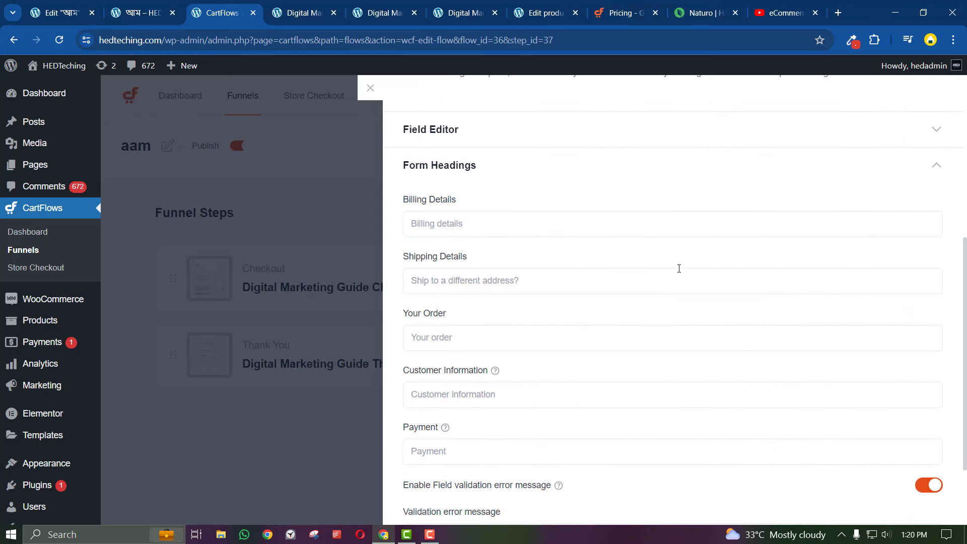
scroll(680, 268, up, 5)
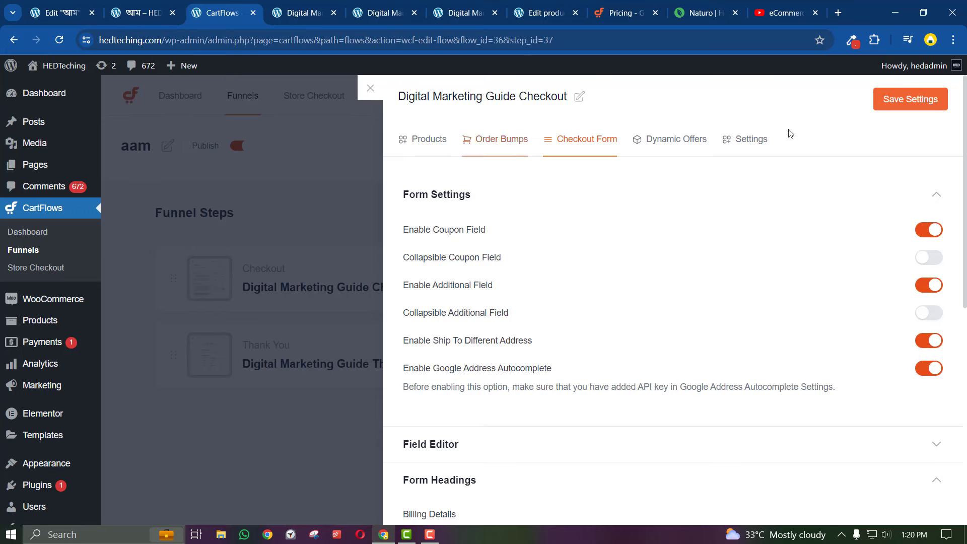
click(902, 101)
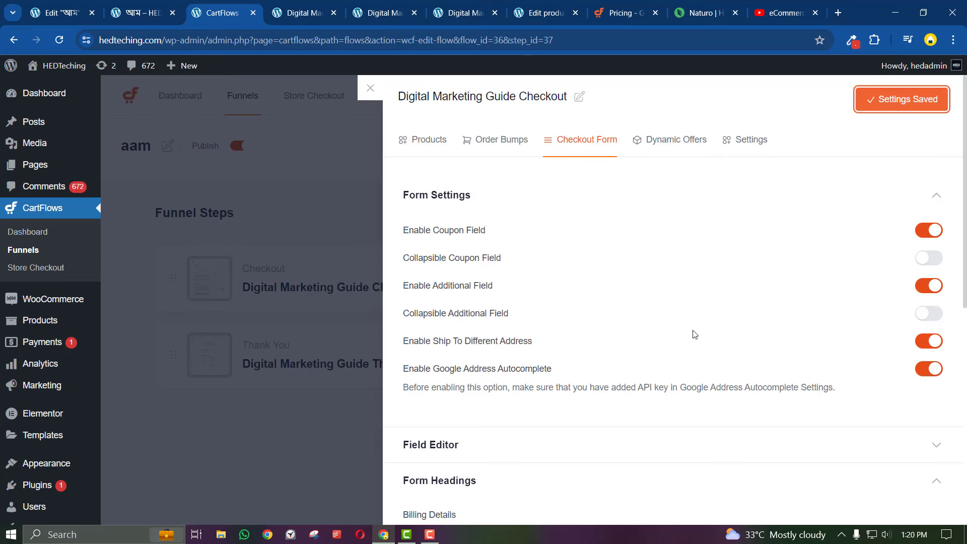
Reload the live checkout page and test the First name, Street address and Phone fields
click(305, 13)
key(F5)
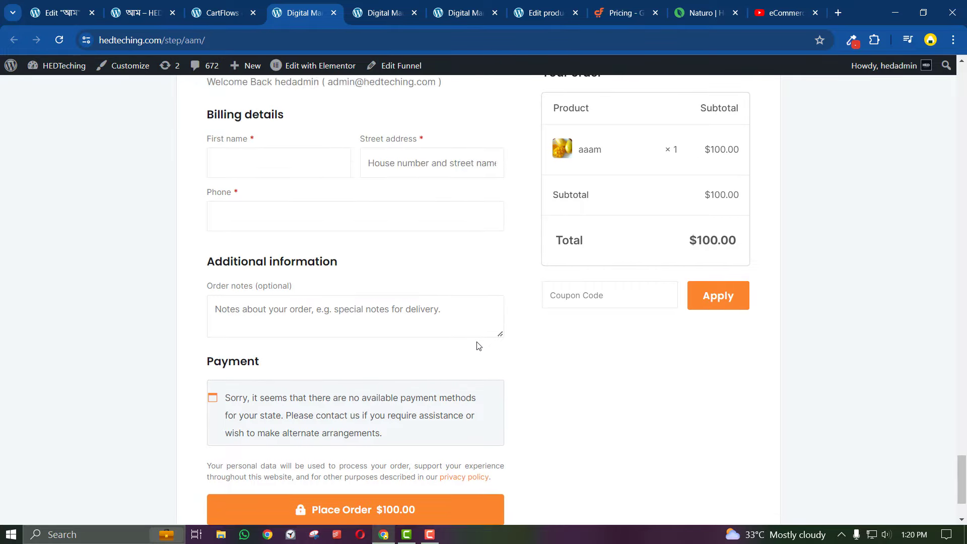
scroll(477, 343, down, 2)
click(272, 179)
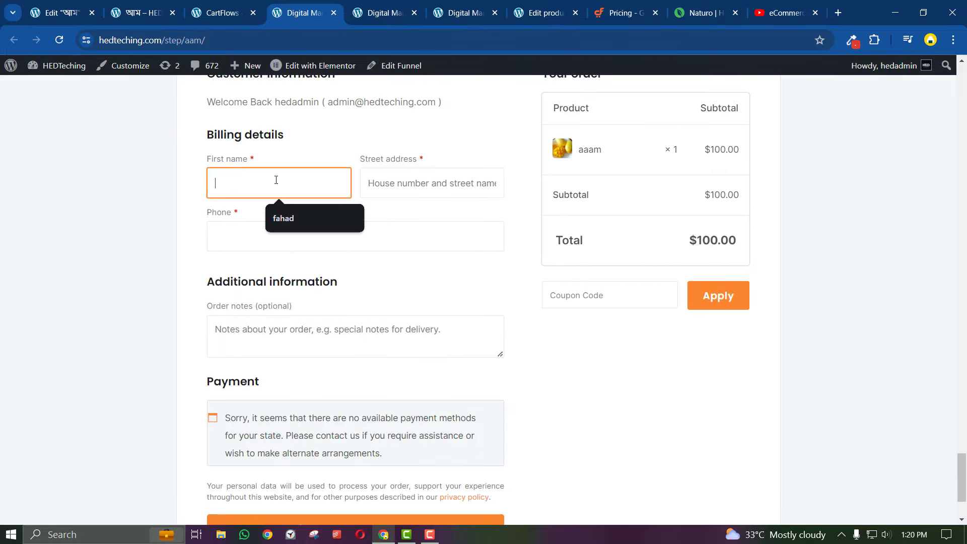
click(396, 179)
click(285, 245)
Back in the checkout settings, expand Field Editor and open the First name field's edit options
click(251, 6)
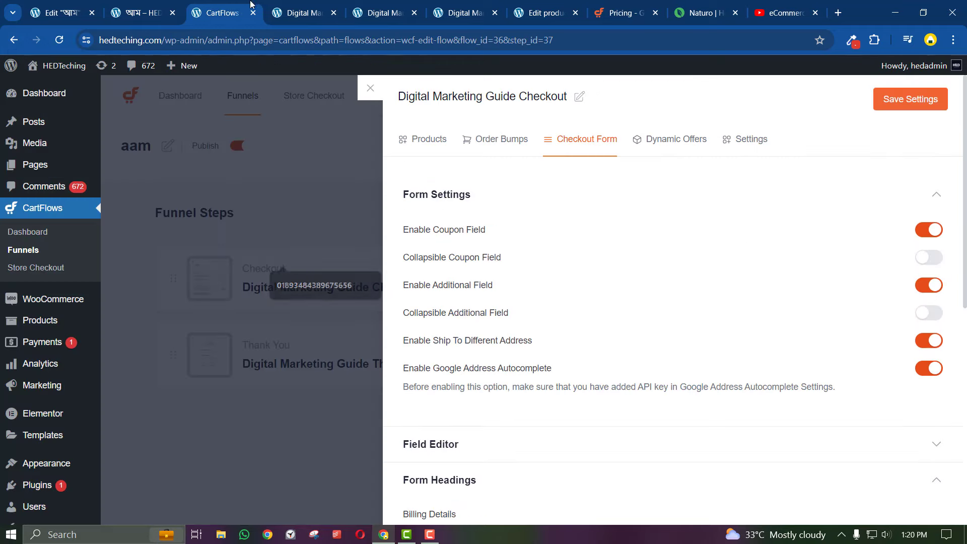
click(297, 13)
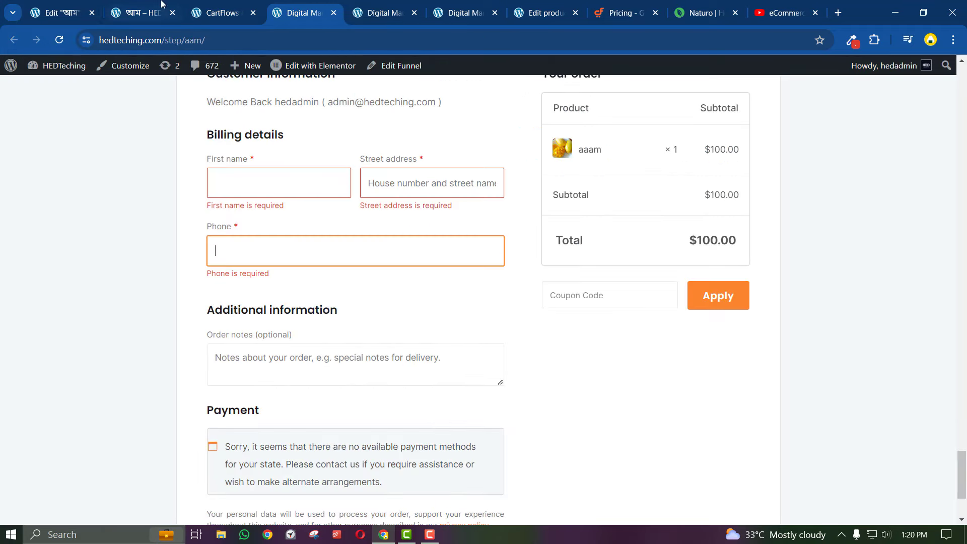
click(226, 4)
scroll(539, 297, down, 5)
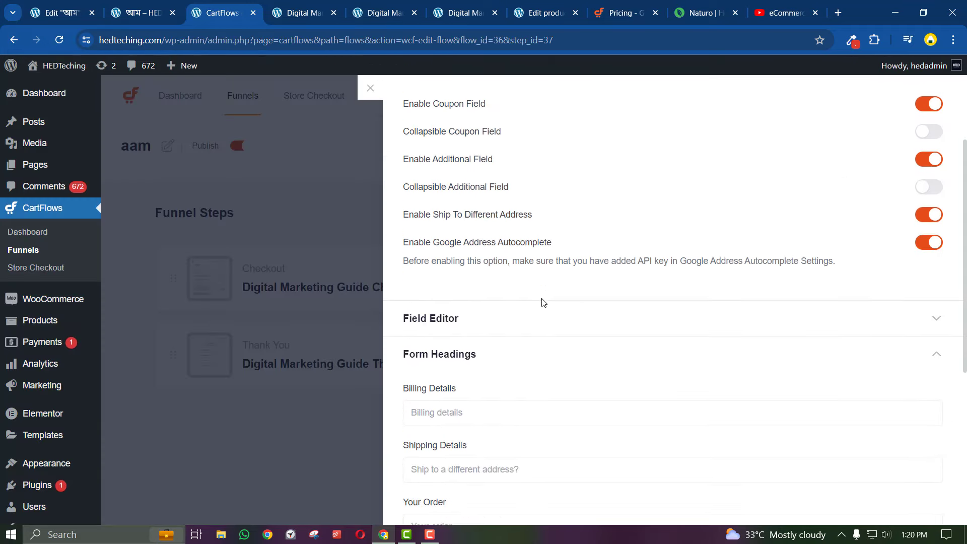
scroll(542, 303, up, 5)
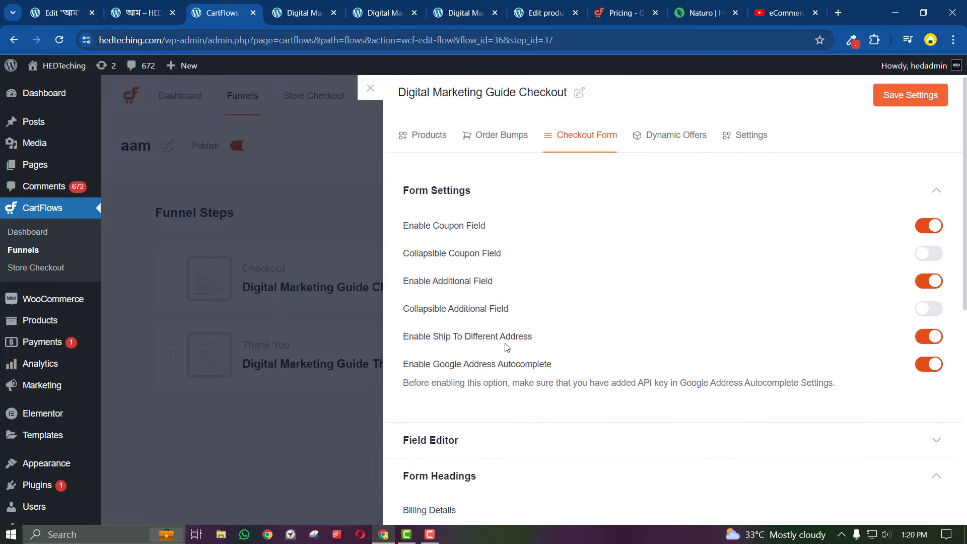
scroll(506, 350, down, 8)
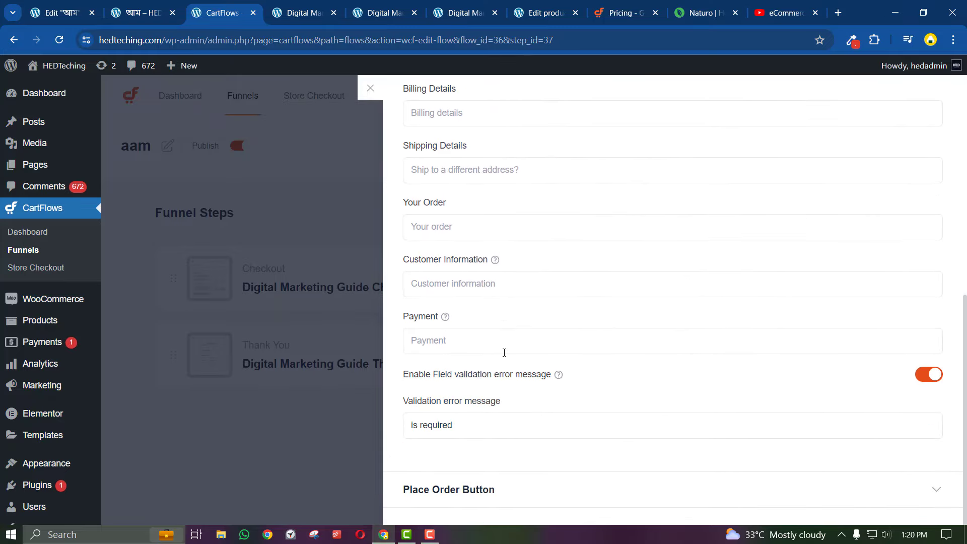
scroll(505, 352, up, 8)
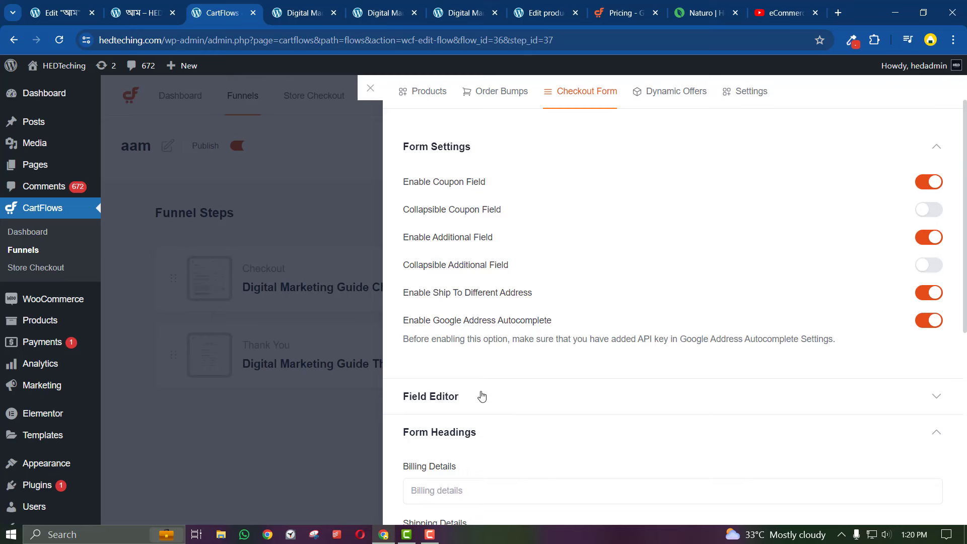
click(482, 397)
scroll(558, 438, down, 5)
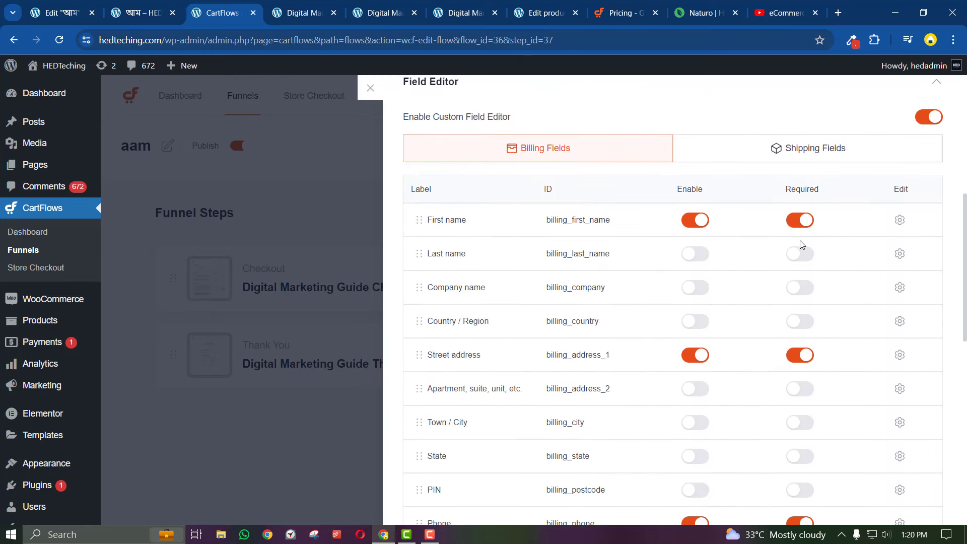
click(901, 220)
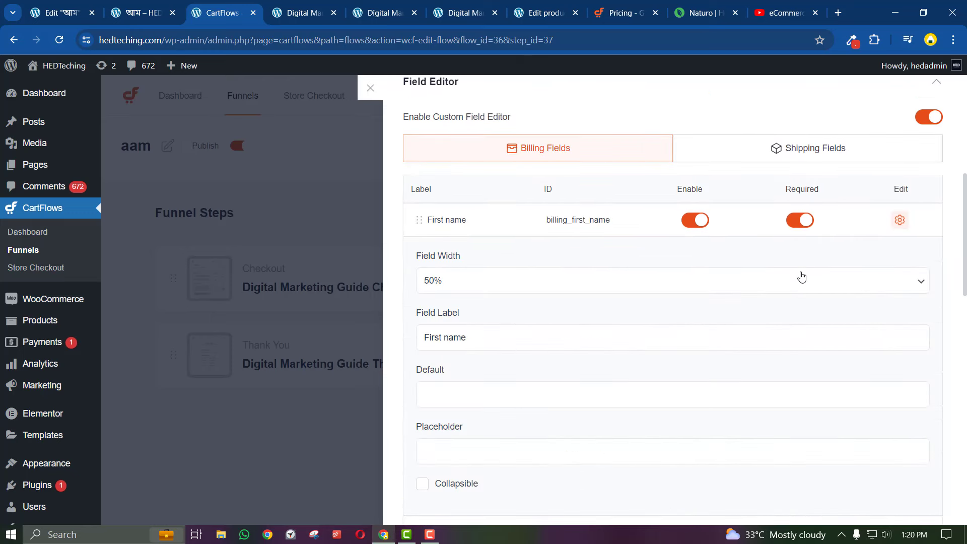
Make the billing First name field span 100% width
click(444, 283)
click(449, 322)
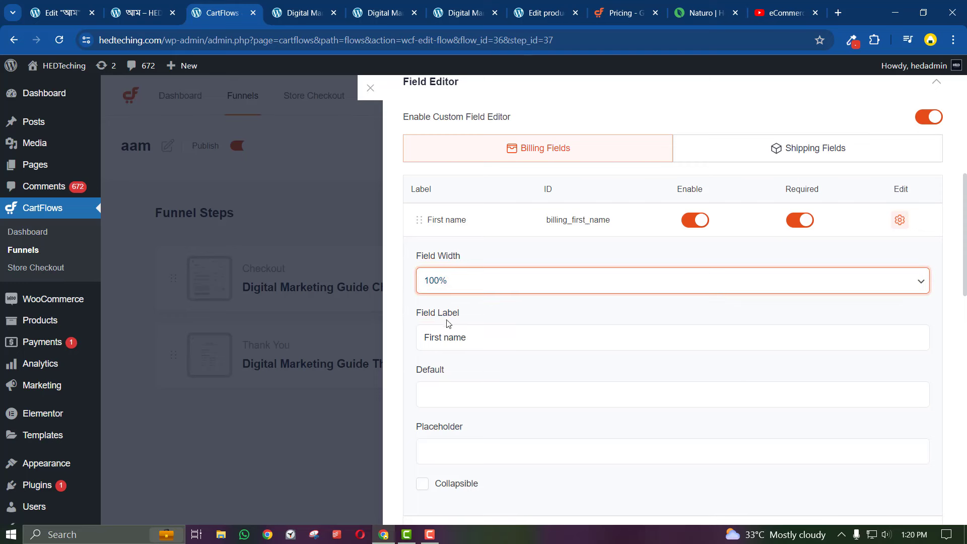
scroll(502, 359, down, 2)
scroll(497, 346, up, 2)
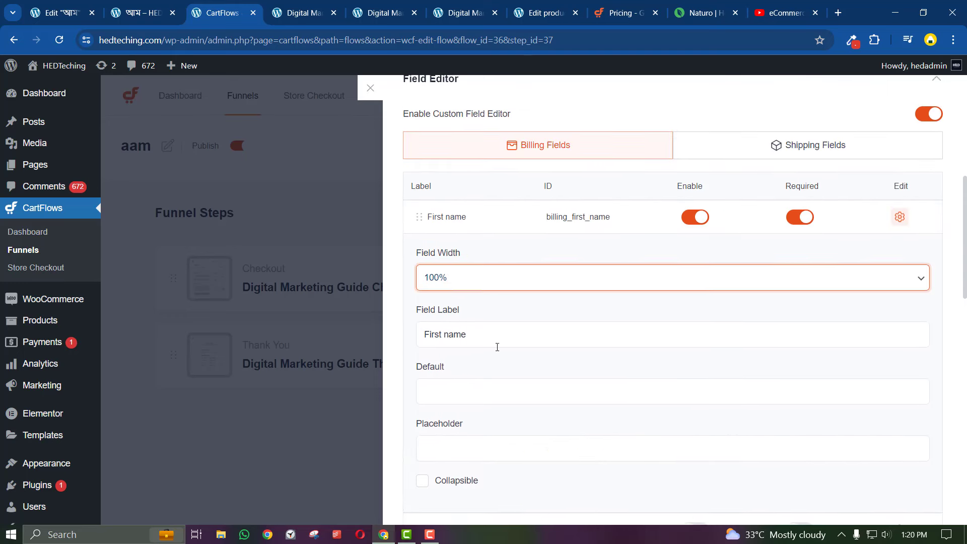
Replace the First name label text with the typed word 'nam'
double_click(464, 336)
triple_click(463, 336)
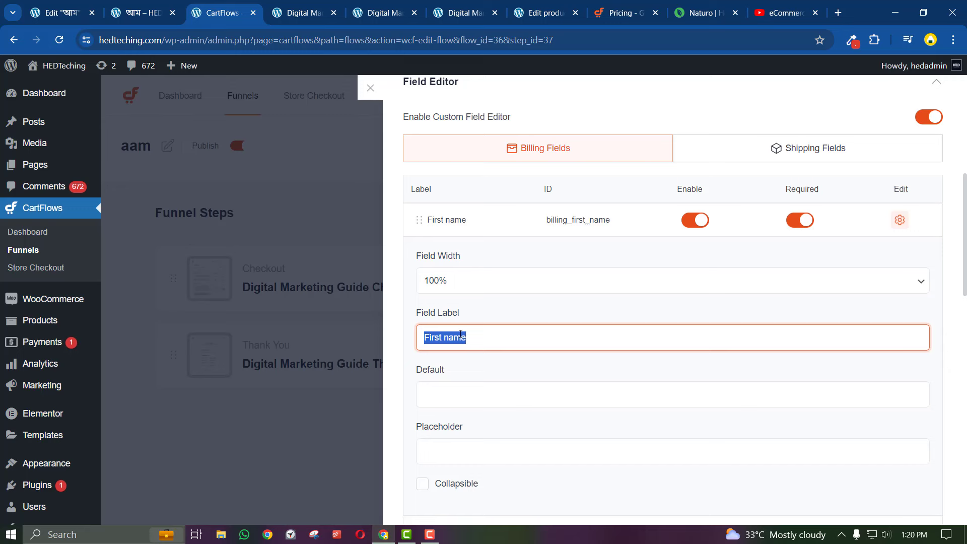
text(aam)
key(BackSpace)
key(BackSpace)
key(BackSpace)
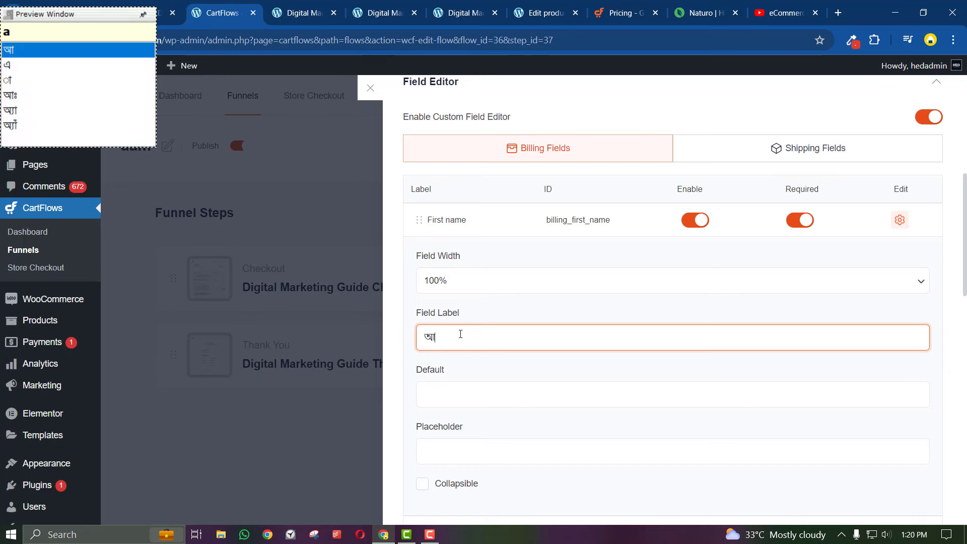
text(nam)
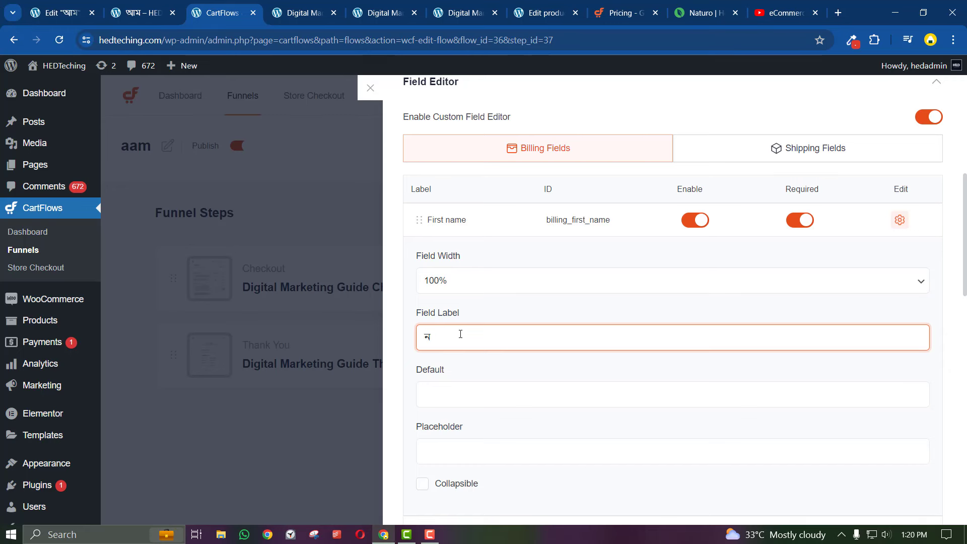
Copy the 'নাম (Name)*' label from the Naturo order form
click(141, 13)
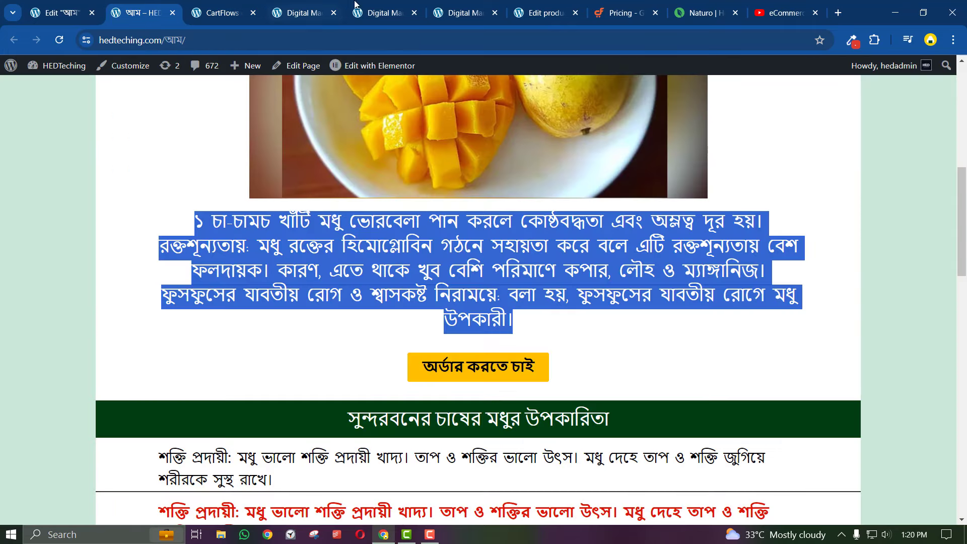
click(684, 5)
scroll(155, 217, up, 3)
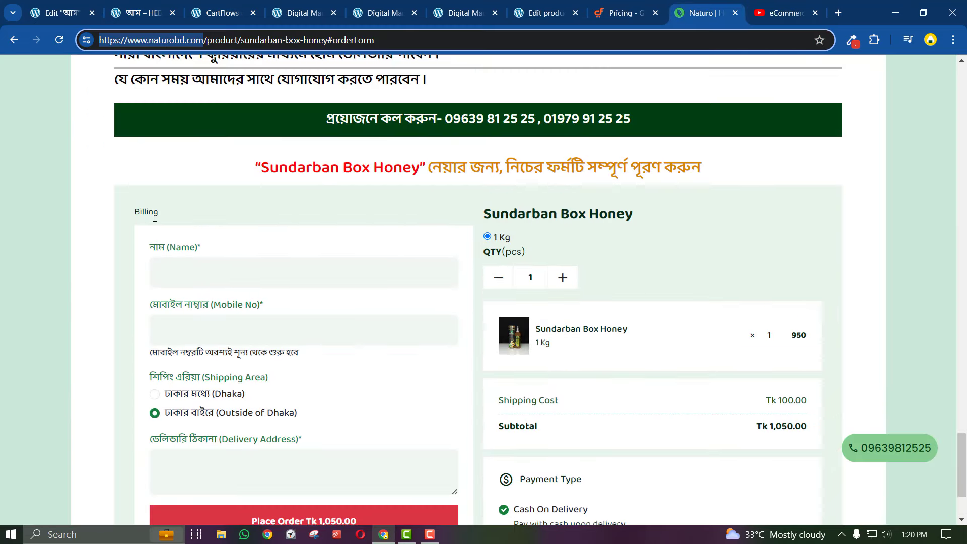
triple_click(175, 245)
right_click(163, 243)
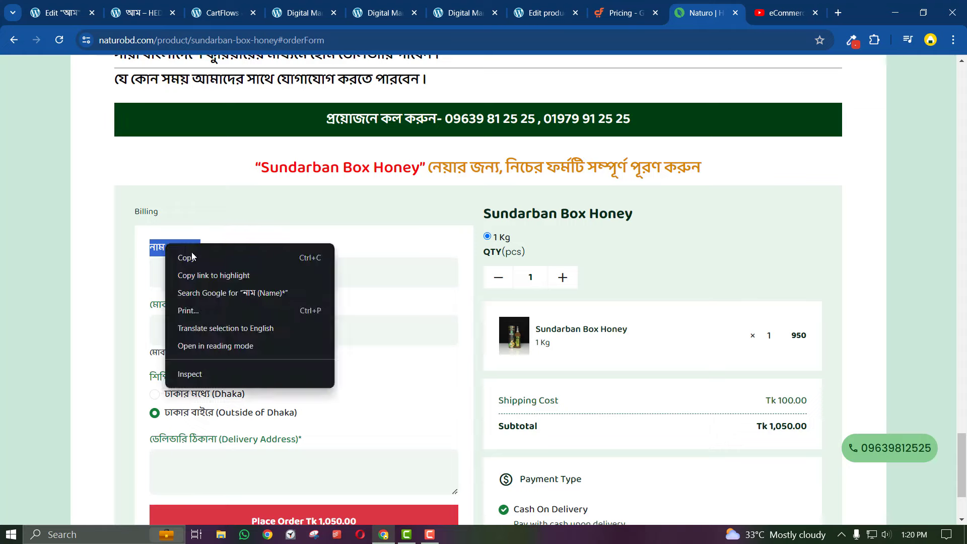
click(191, 255)
Paste 'নাম (Name)*' as the First name field label in CartFlows
click(176, 3)
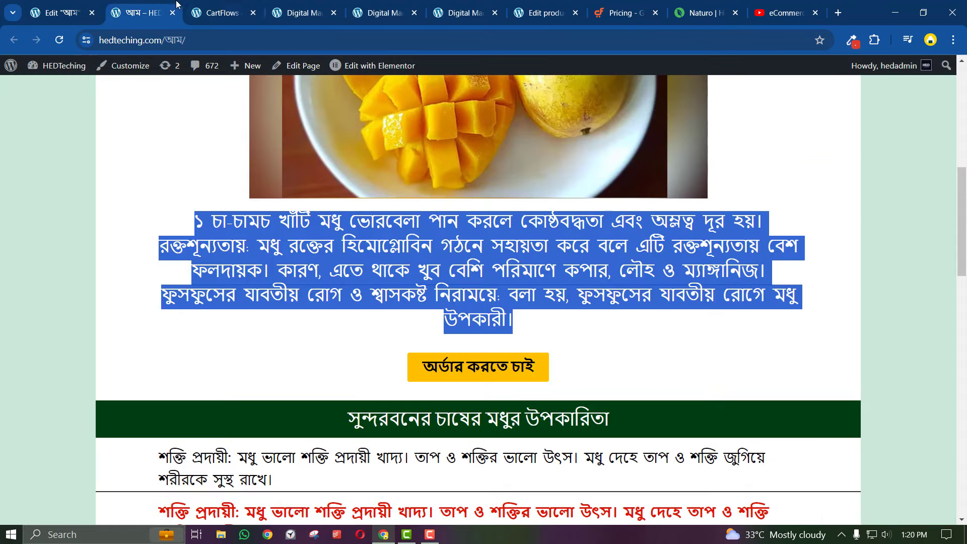
click(226, 13)
right_click(438, 341)
click(475, 227)
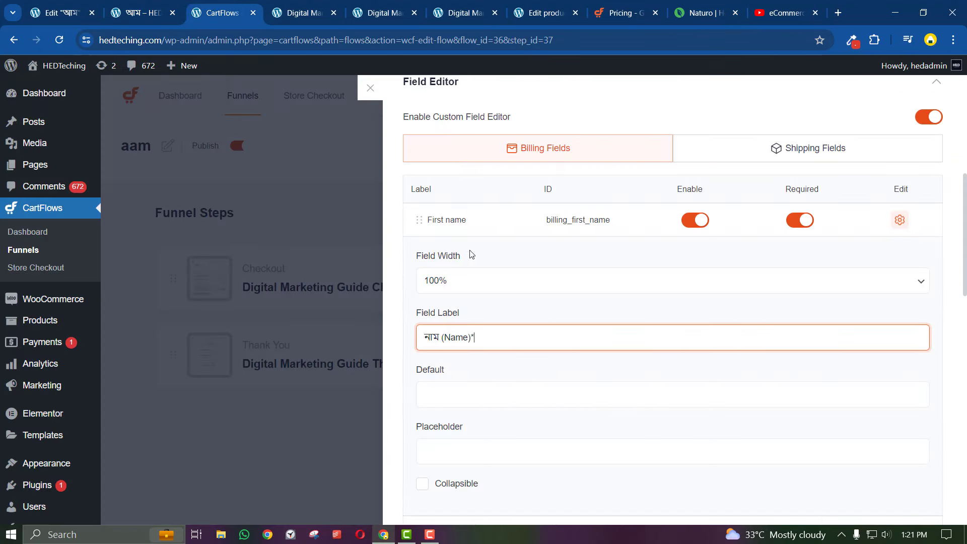
click(408, 332)
Scroll to the Last name billing field and briefly open its settings
scroll(452, 363, down, 4)
scroll(452, 363, down, 3)
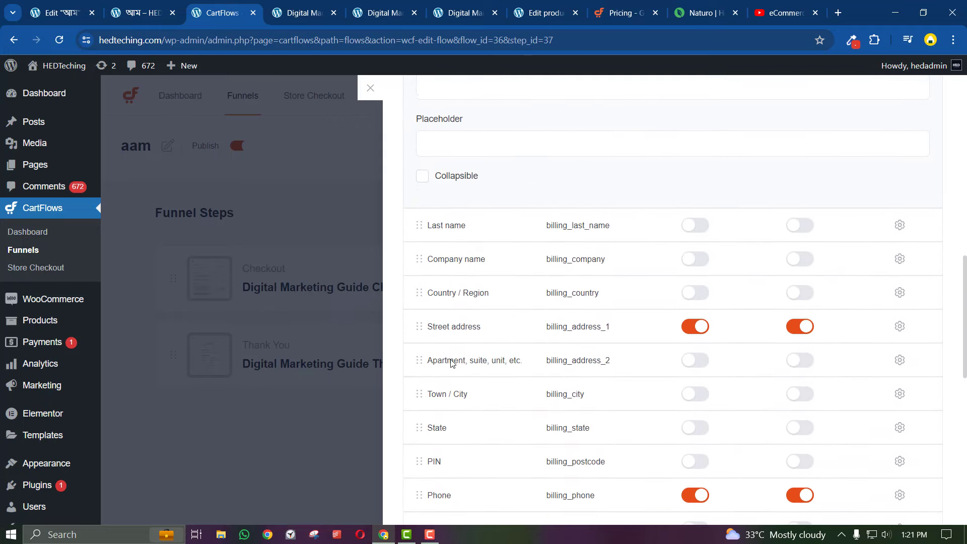
scroll(554, 343, down, 1)
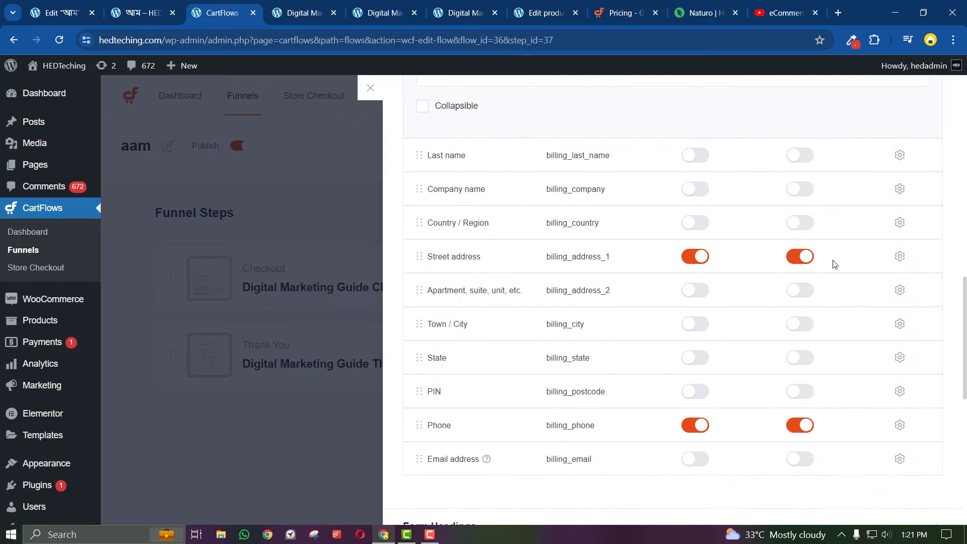
scroll(879, 267, up, 6)
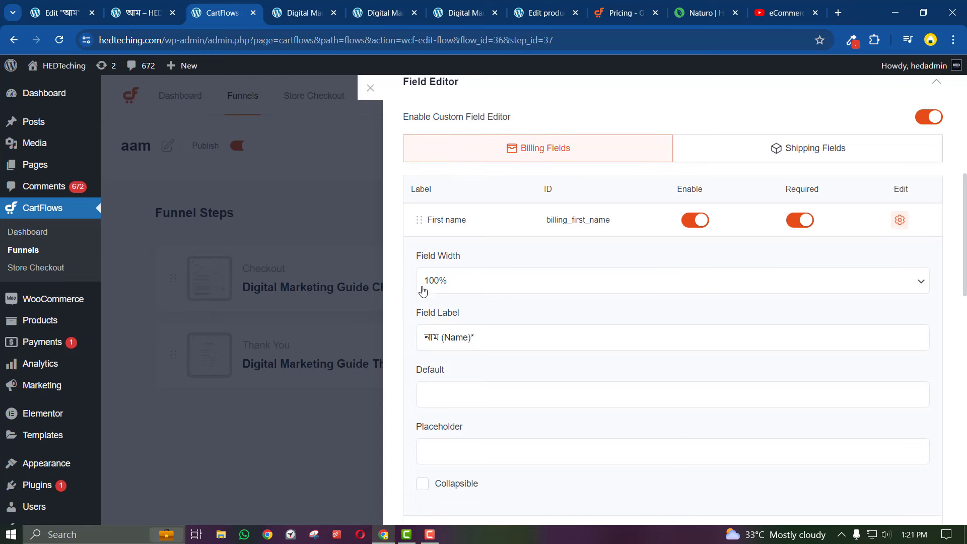
scroll(655, 312, down, 4)
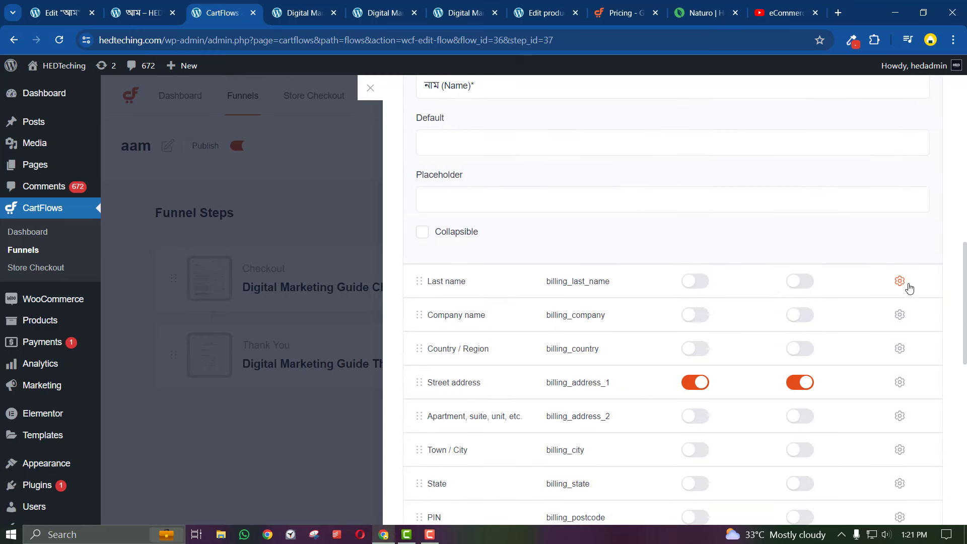
click(900, 281)
click(901, 281)
Set the Street address field width to 100%
scroll(773, 348, down, 2)
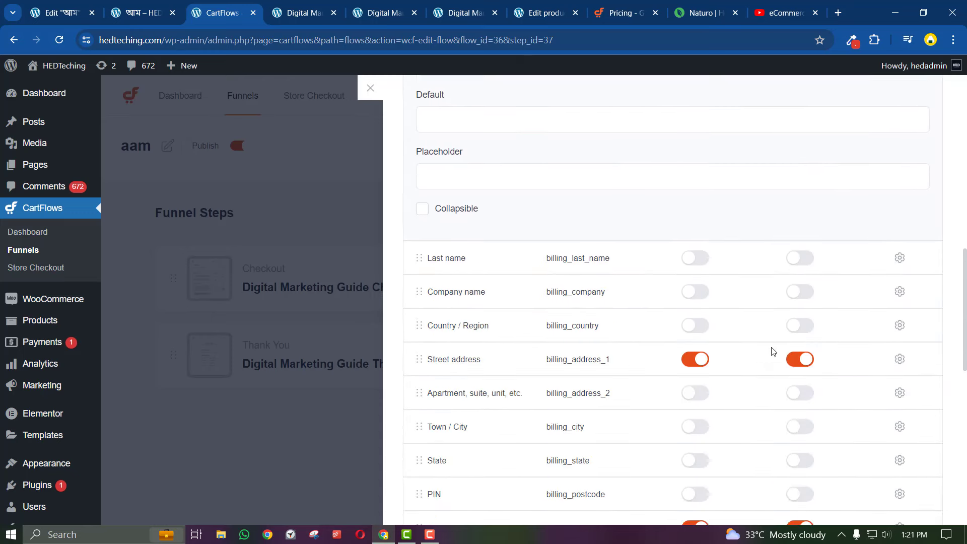
click(900, 256)
scroll(609, 358, down, 1)
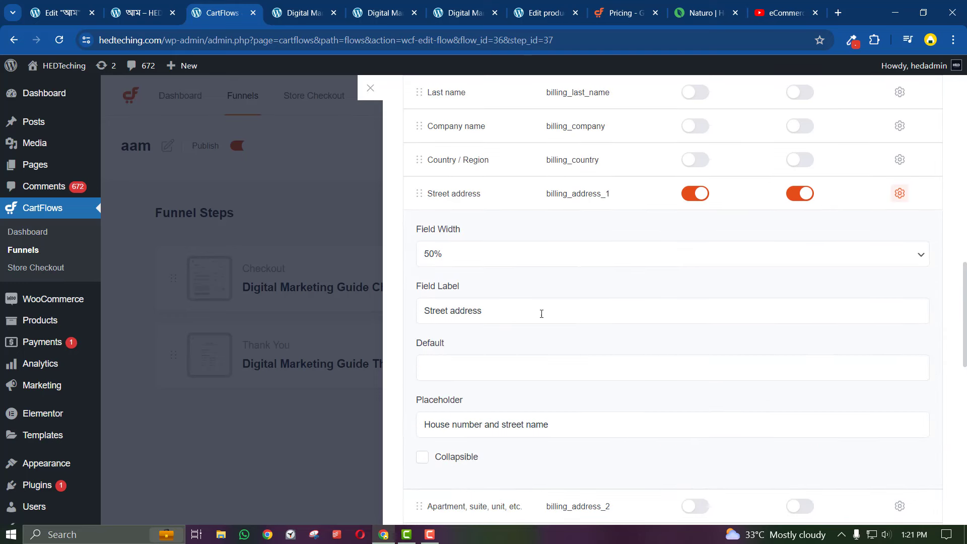
click(457, 254)
click(456, 296)
click(460, 311)
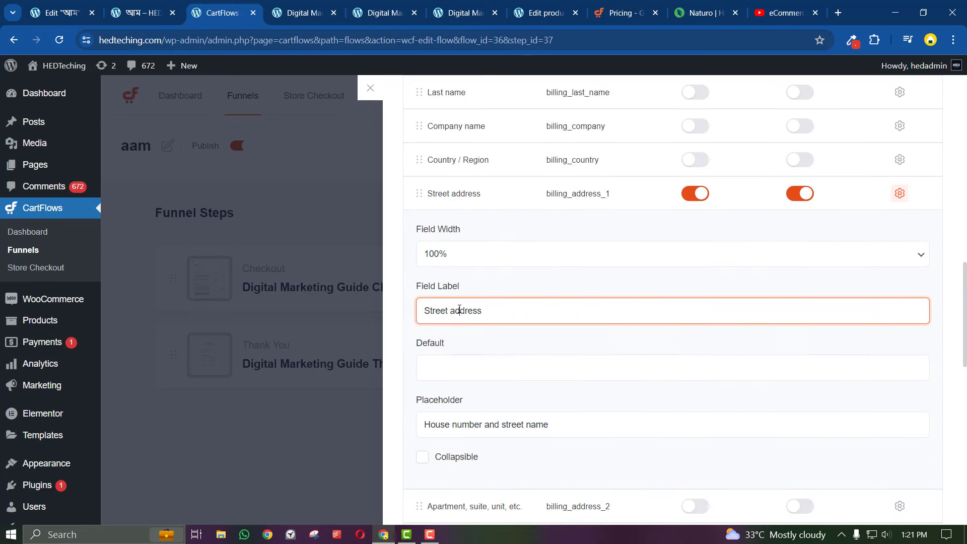
Check the First name field on the checkout page preview
scroll(467, 306, up, 6)
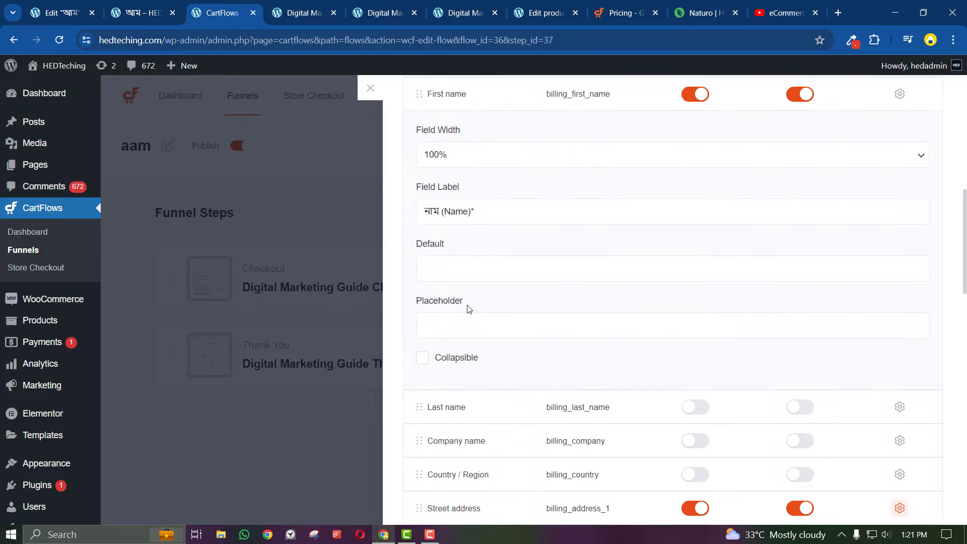
click(305, 18)
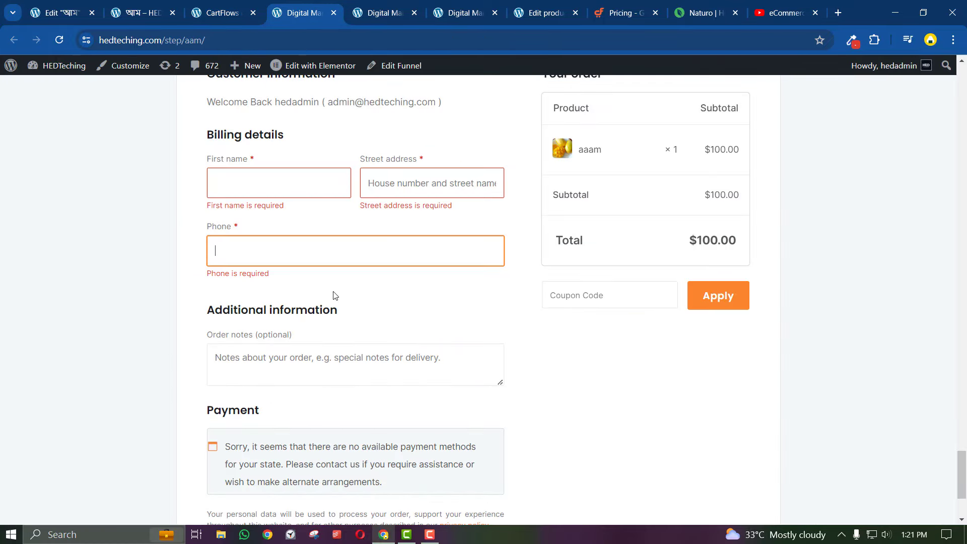
click(227, 161)
click(184, 215)
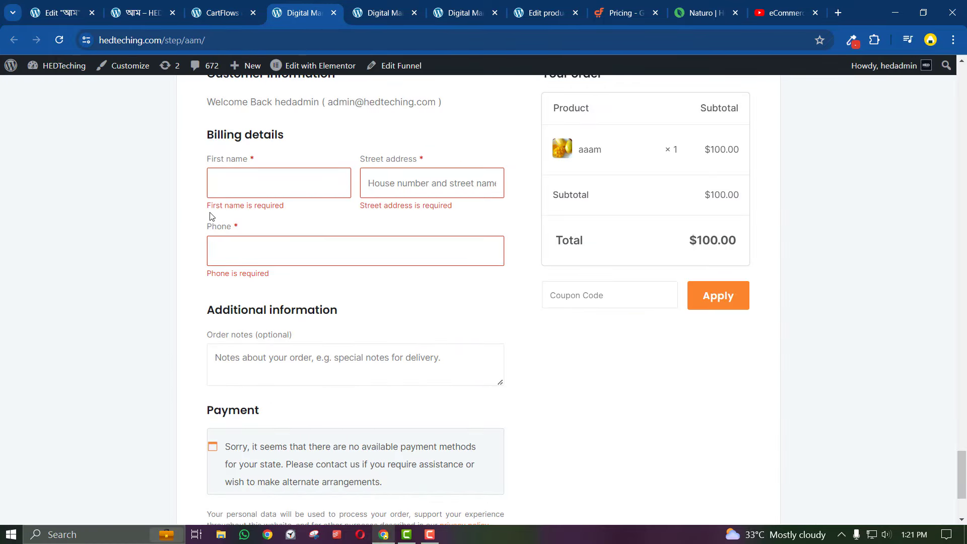
Copy the 'মোবাইল নাম্বার (Mobile No)*' label from the Naturo order form
click(712, 5)
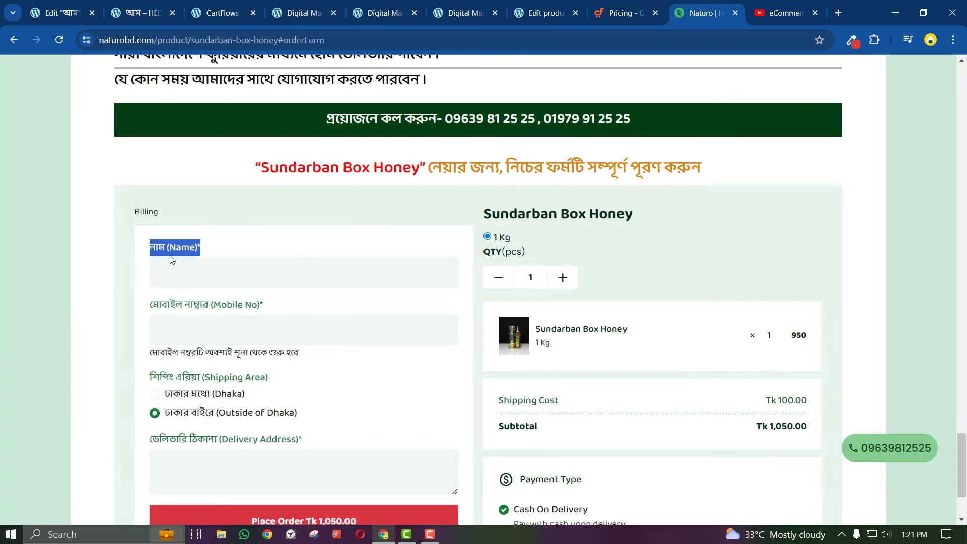
click(190, 262)
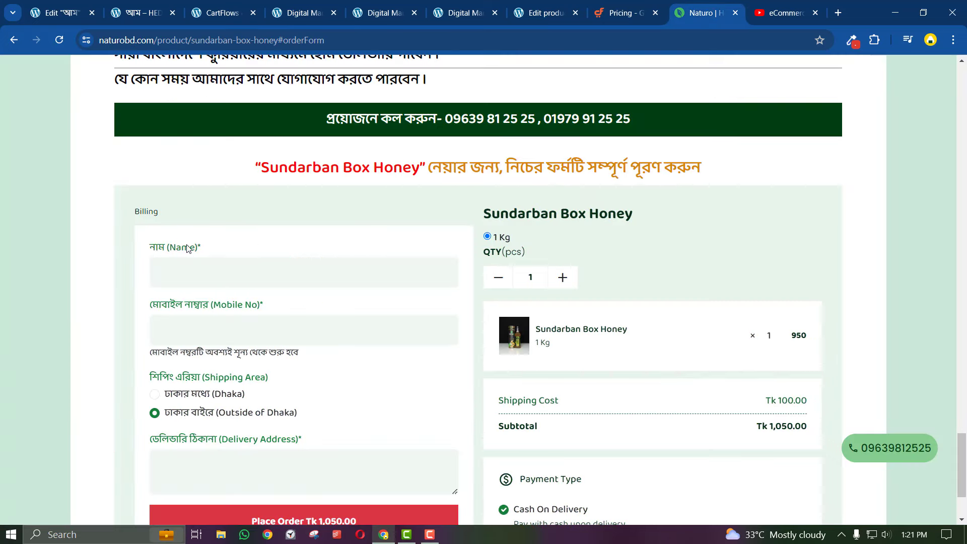
triple_click(202, 309)
right_click(200, 305)
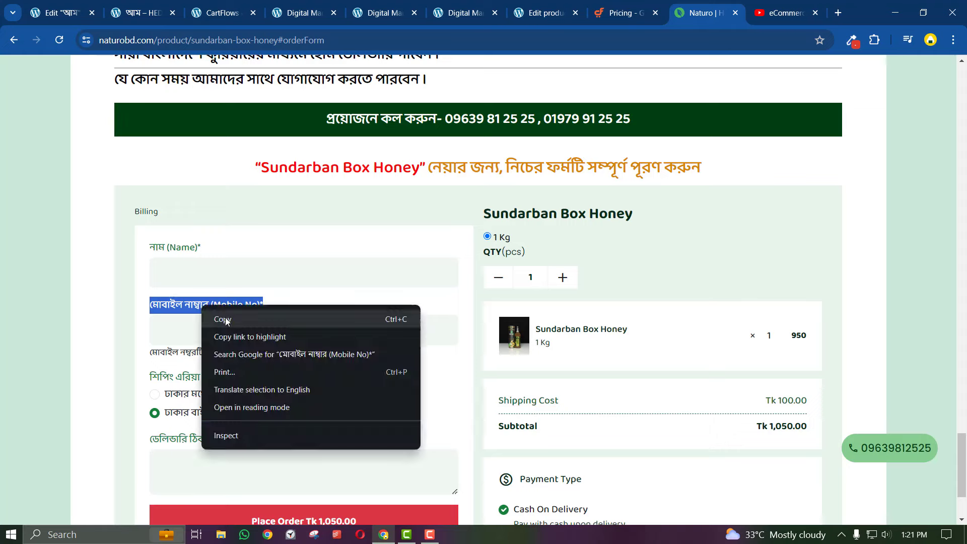
click(226, 315)
Compare the CartFlows field editor with the checkout preview's Street address field
click(295, 6)
click(222, 7)
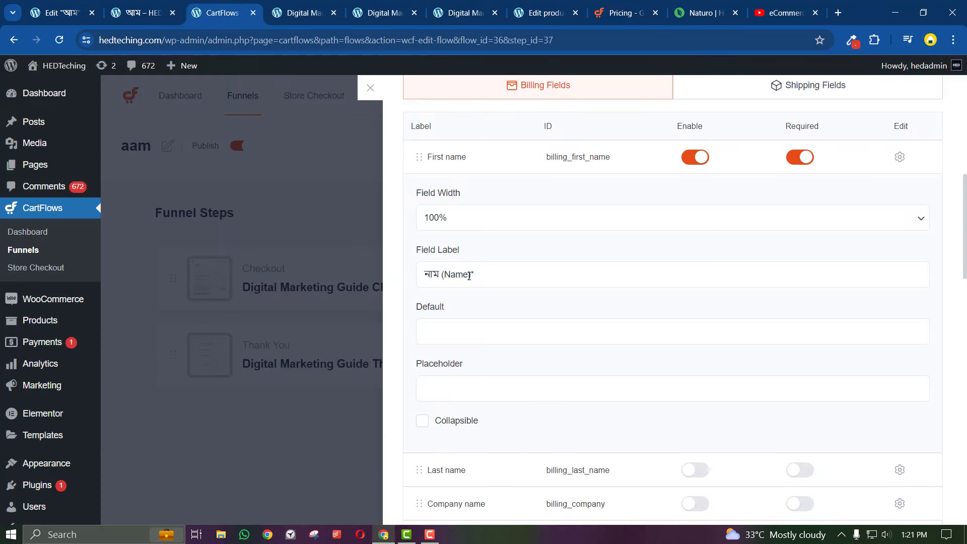
click(302, 8)
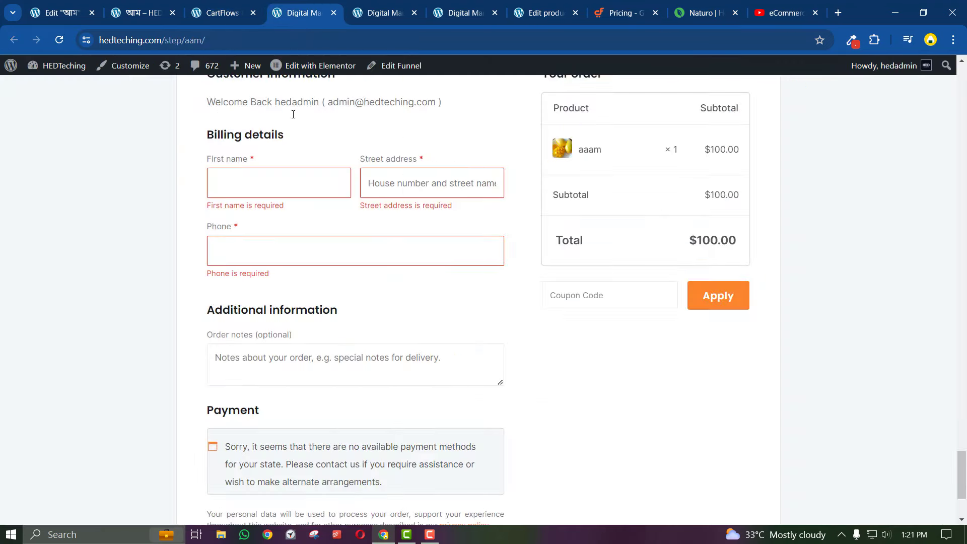
click(222, 9)
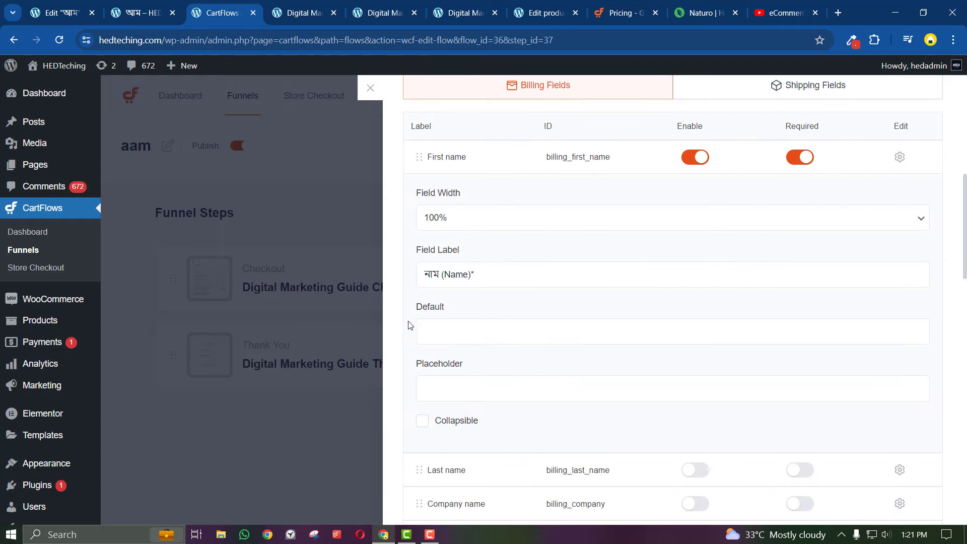
click(303, 13)
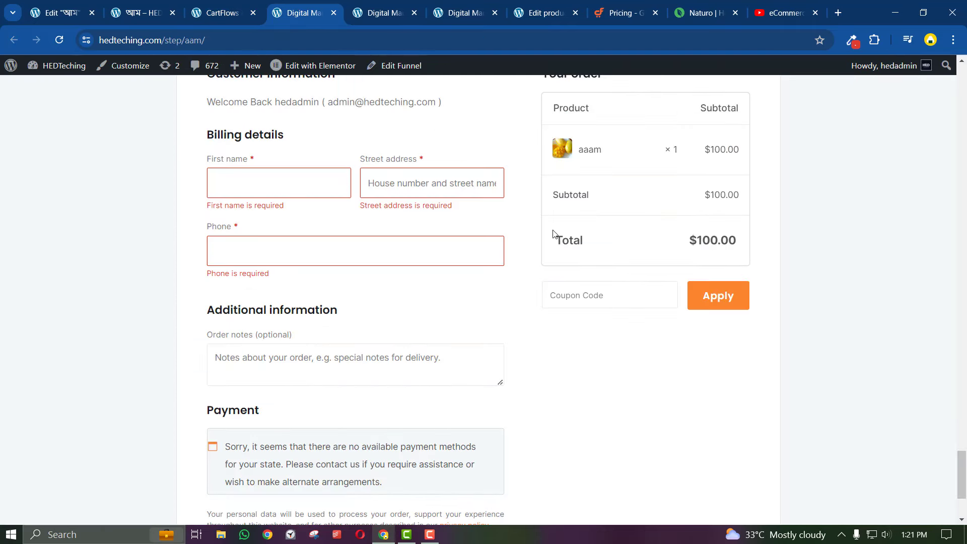
click(408, 182)
click(235, 7)
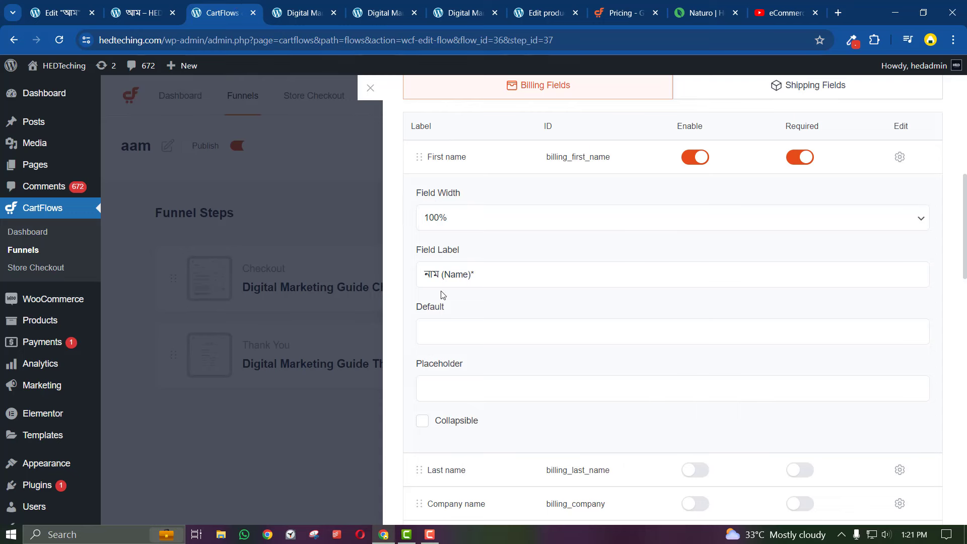
Replace the Street address label with the pasted Mobile No label
scroll(458, 378, down, 6)
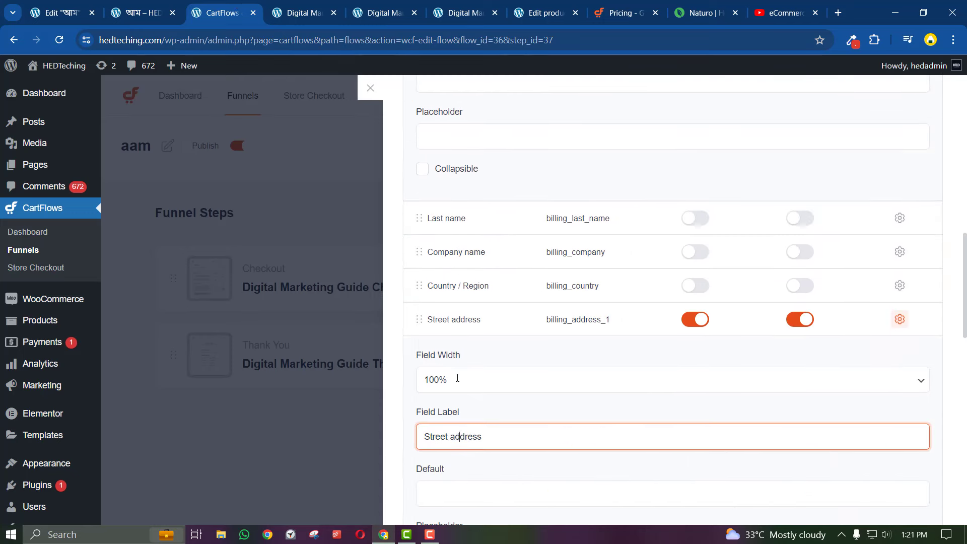
triple_click(453, 370)
right_click(453, 373)
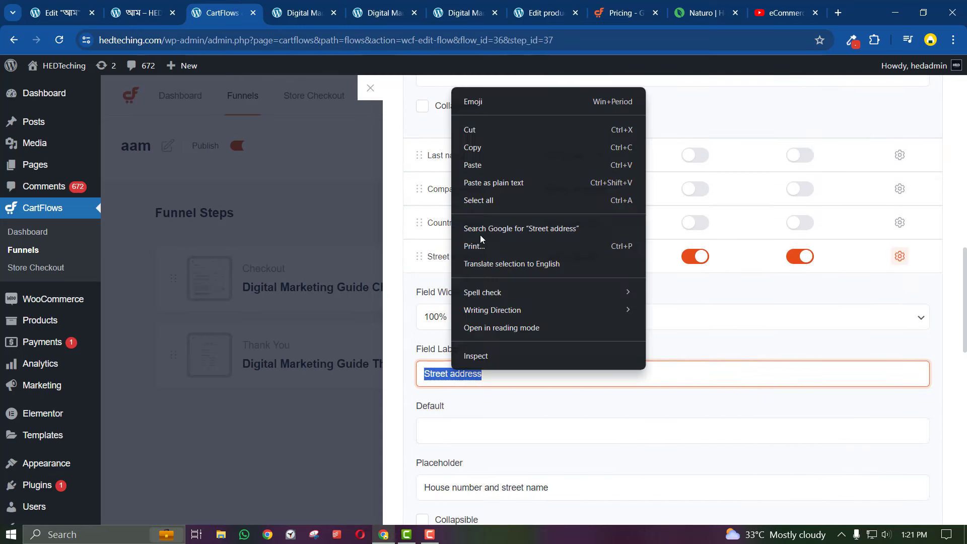
click(476, 162)
Paste 'মোবাইল নাম্বার (Mobile No)*' over the Phone field's label
scroll(485, 398, down, 1)
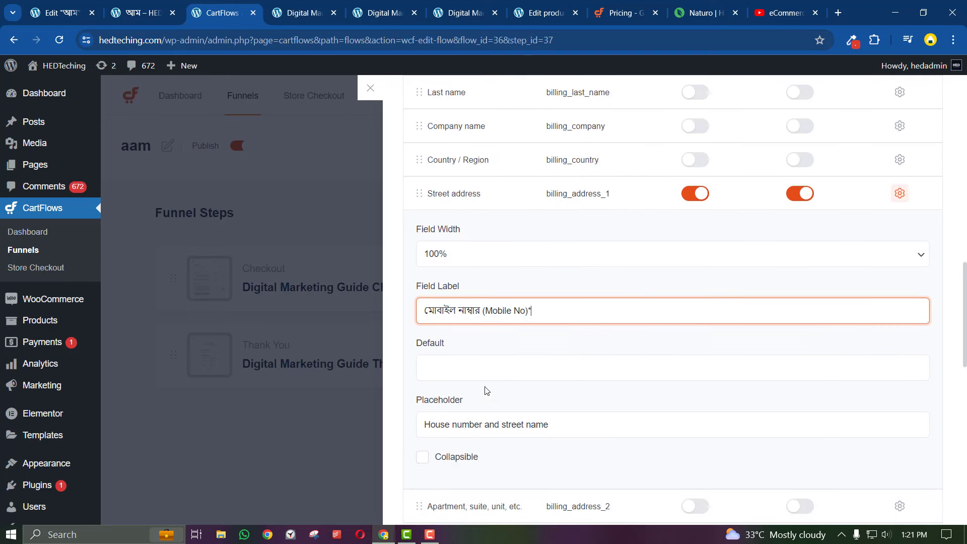
scroll(482, 334, down, 5)
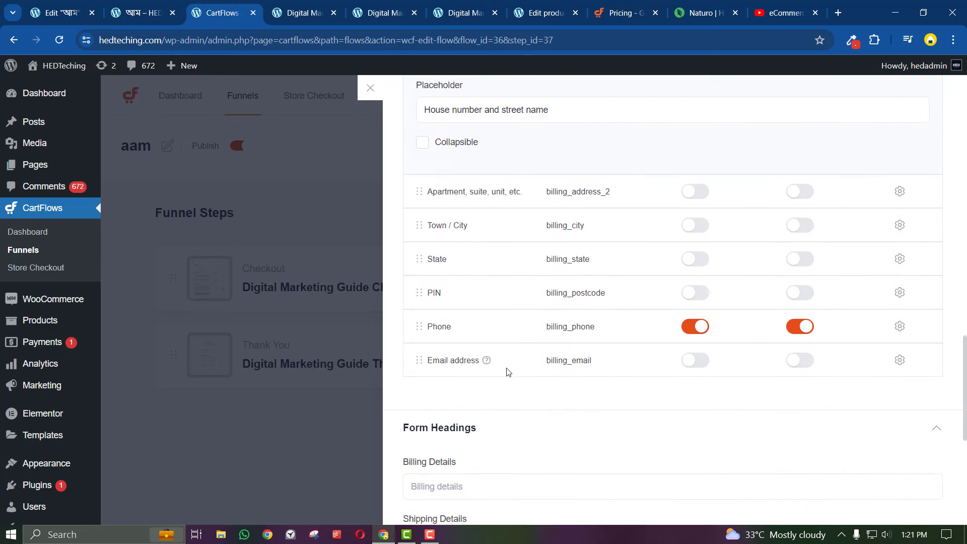
click(900, 326)
scroll(483, 391, down, 2)
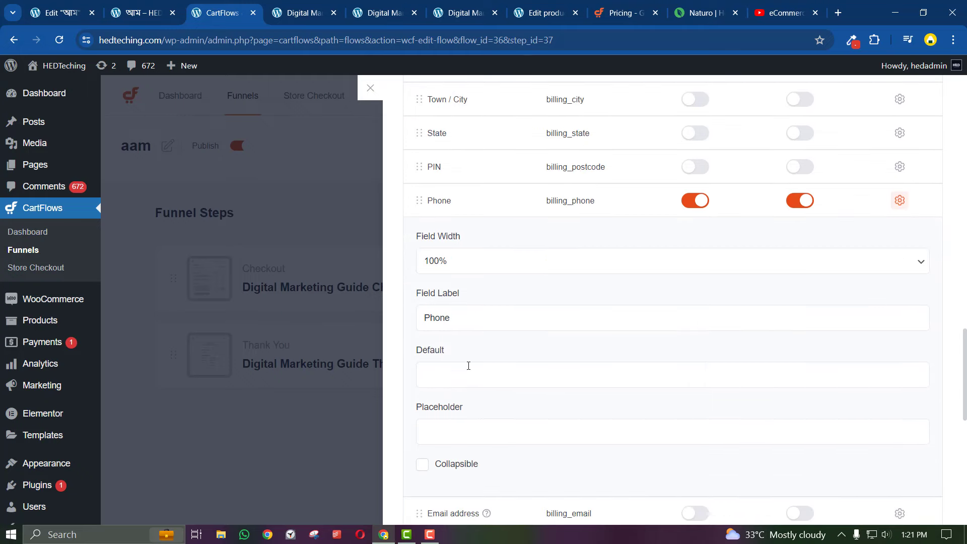
click(450, 312)
double_click(450, 313)
right_click(449, 321)
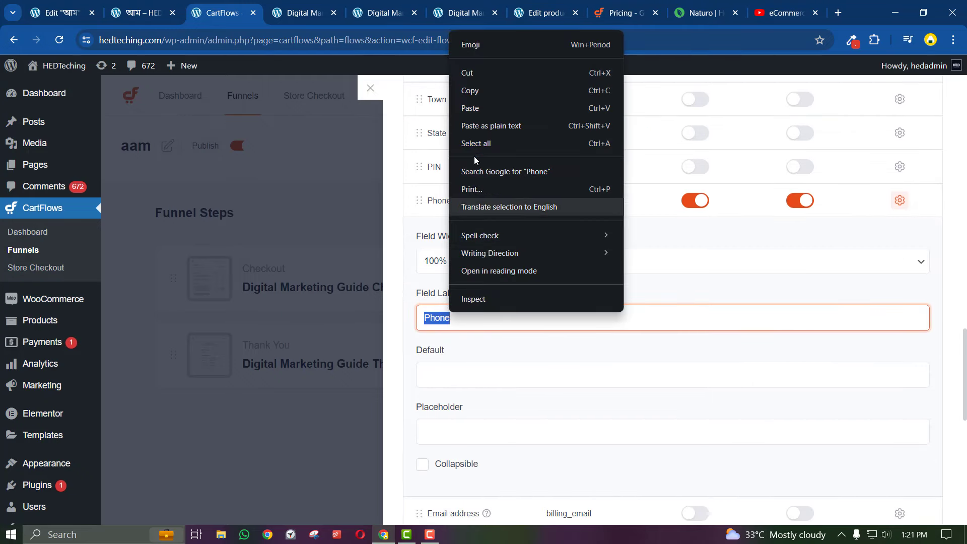
click(474, 108)
Clear the 'House number and street name' placeholder from the street address field
click(462, 442)
scroll(461, 441, up, 5)
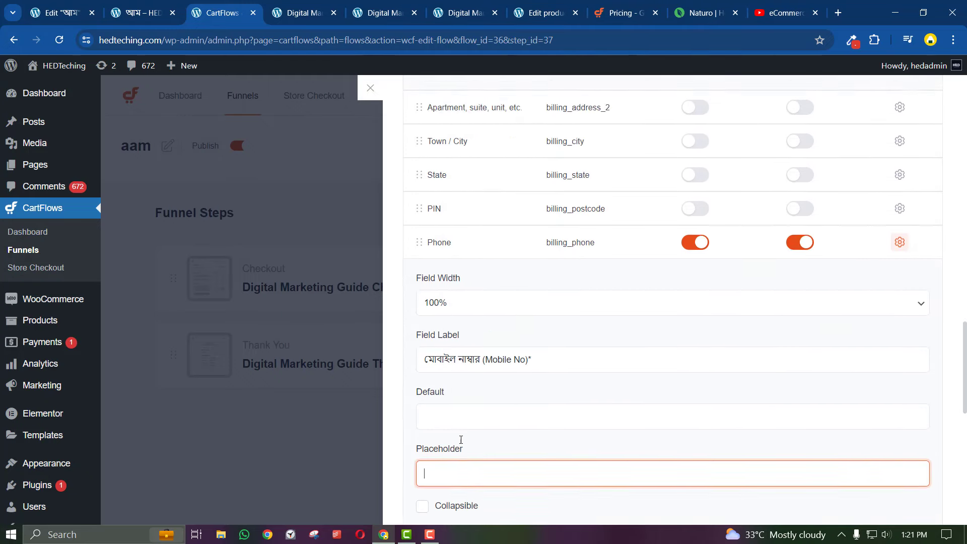
triple_click(499, 308)
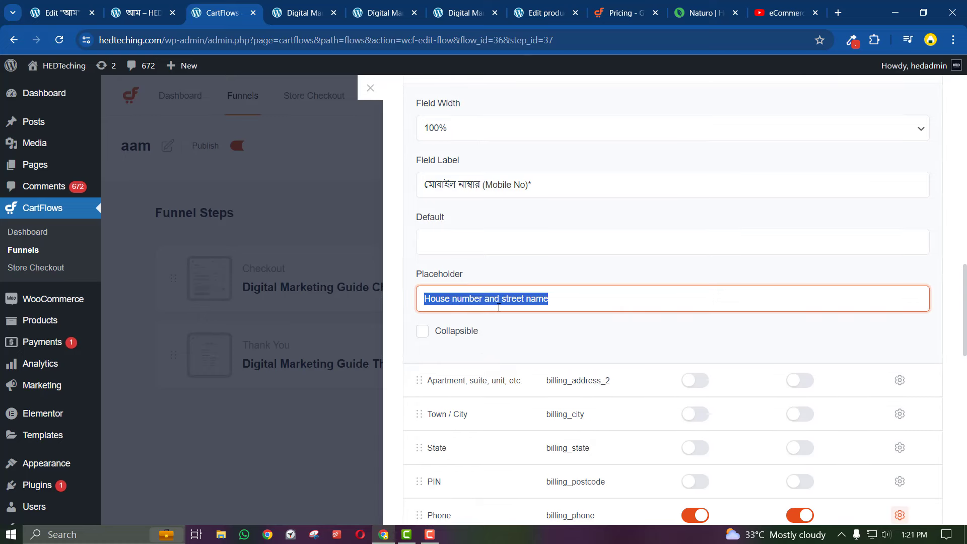
key(BackSpace)
click(478, 190)
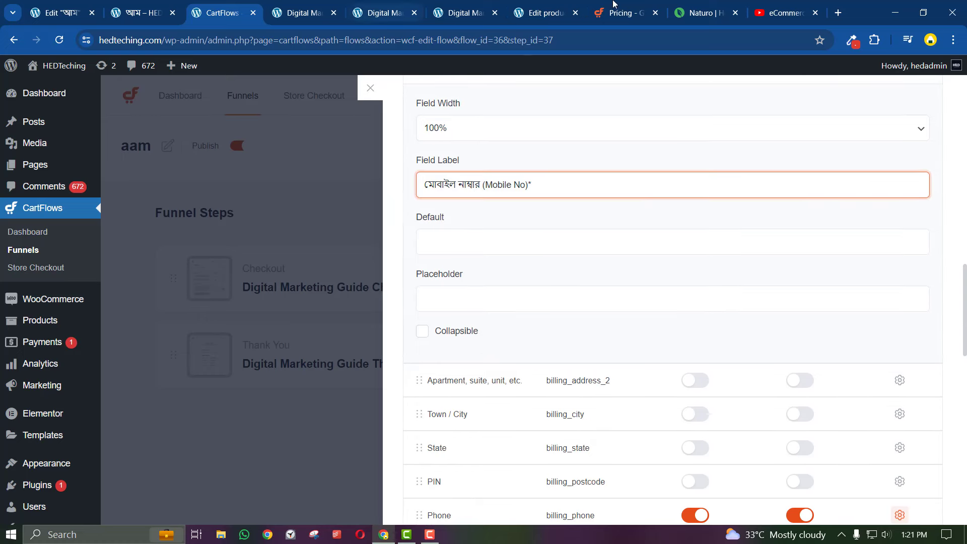
Copy the 'ডেলিভারি ঠিকানা (Delivery Address)*' label from the Naturo order form
click(703, 12)
scroll(193, 378, down, 1)
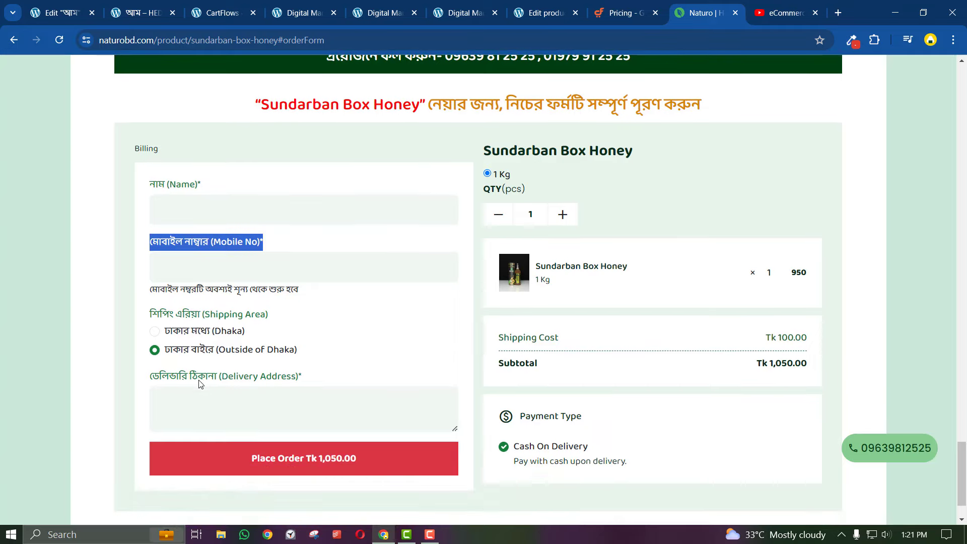
triple_click(198, 374)
right_click(199, 373)
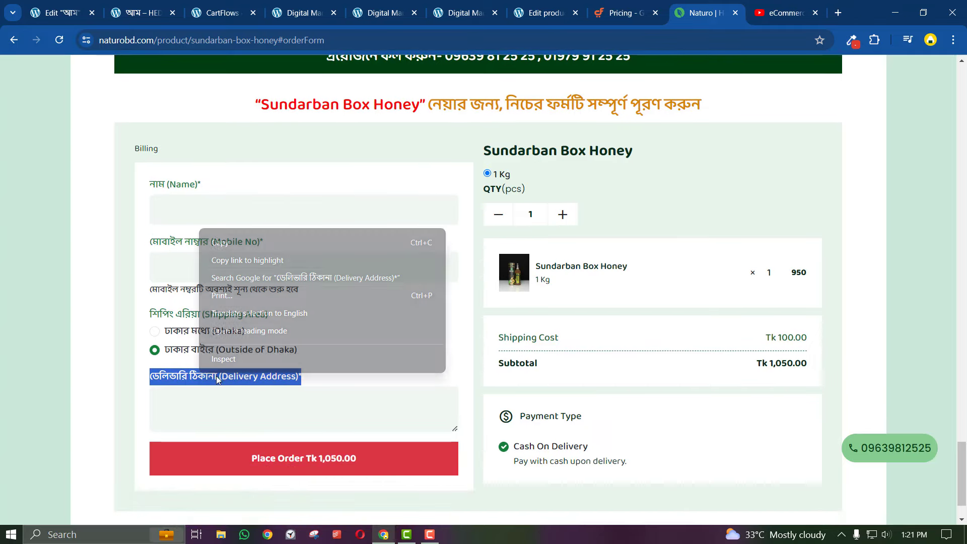
click(220, 243)
Paste the Delivery Address label over the First name field's Name label
click(253, 4)
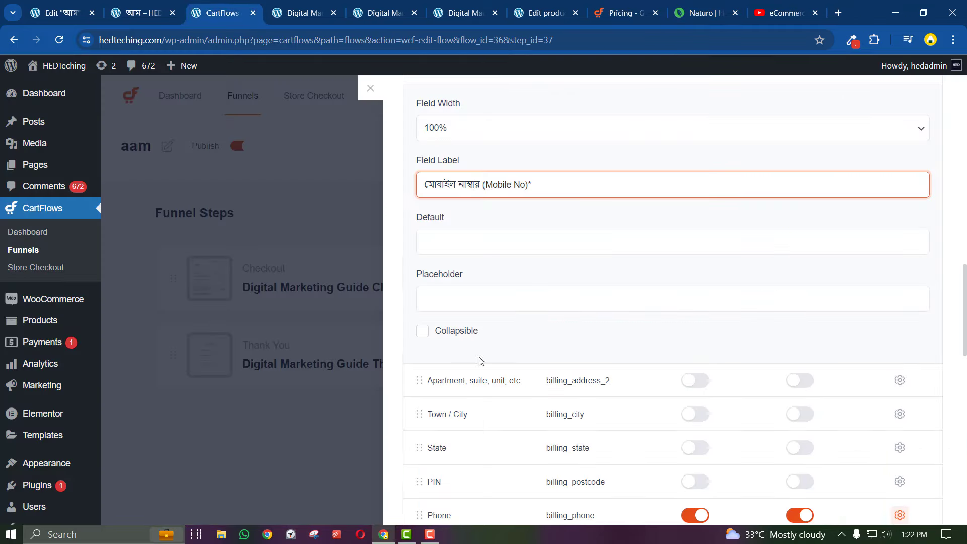
scroll(483, 354, up, 2)
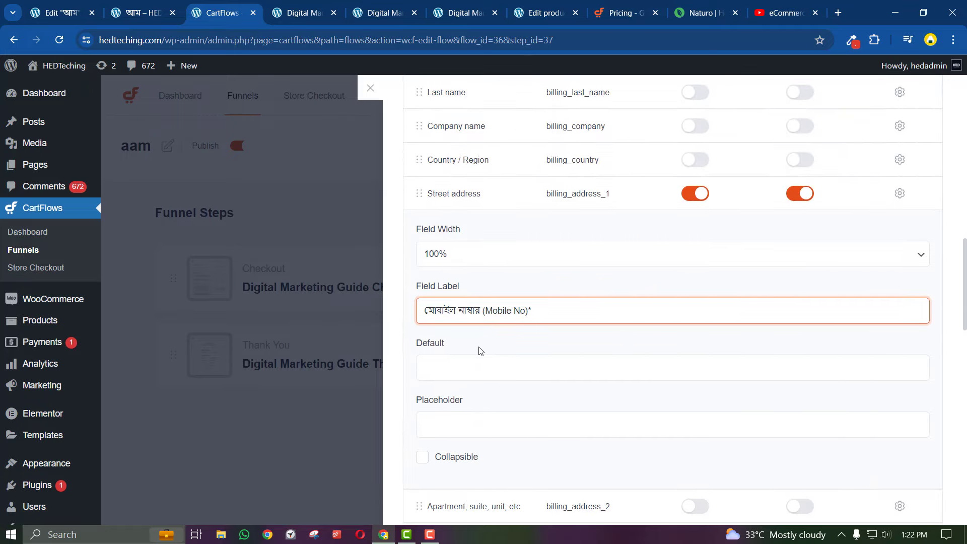
scroll(480, 351, up, 6)
click(484, 268)
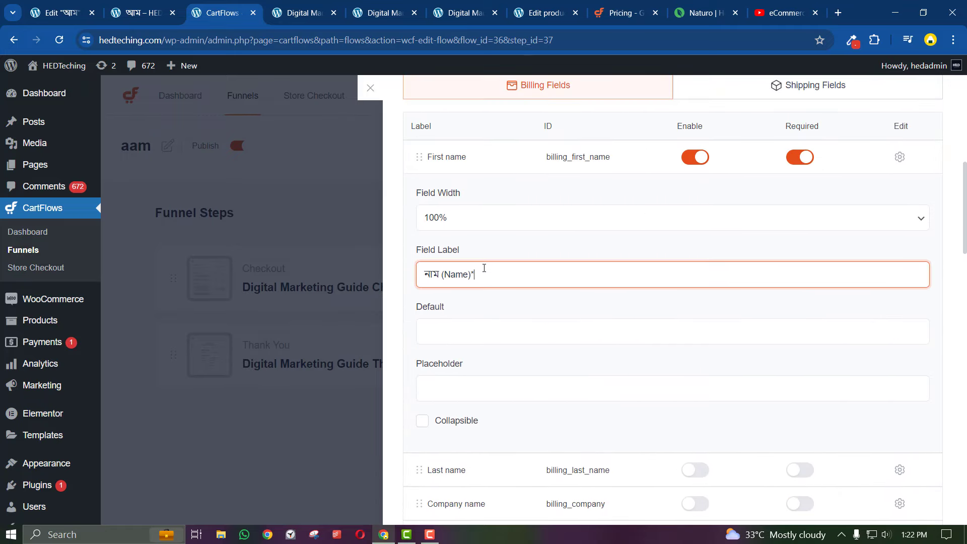
triple_click(484, 268)
right_click(485, 268)
click(514, 122)
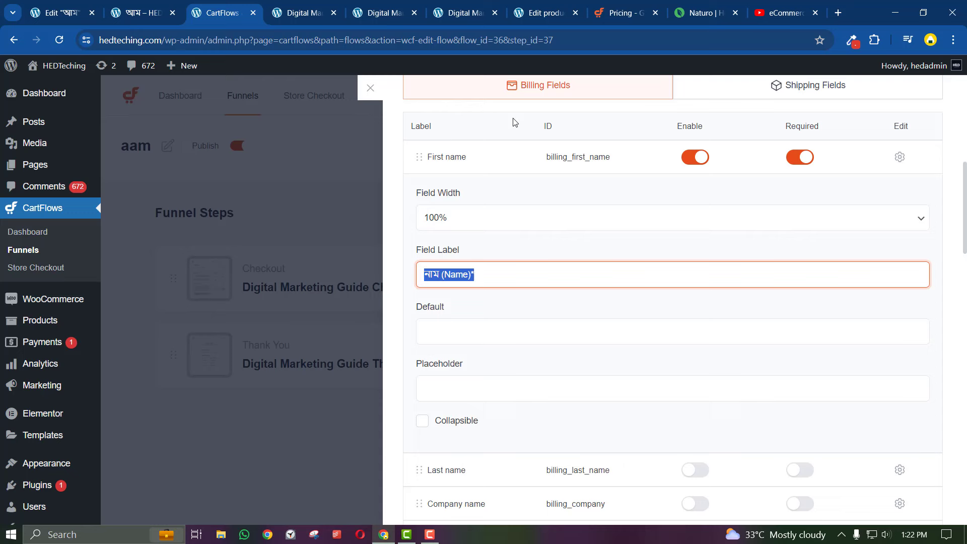
click(411, 304)
scroll(779, 241, up, 8)
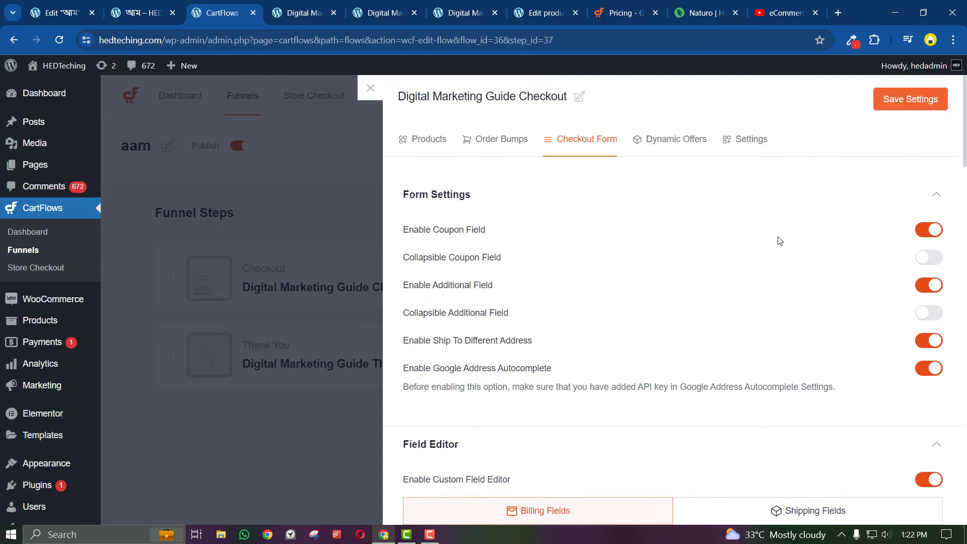
Save the settings and test the Delivery Address and Mobile No fields on the live /step/aam/ checkout
click(893, 98)
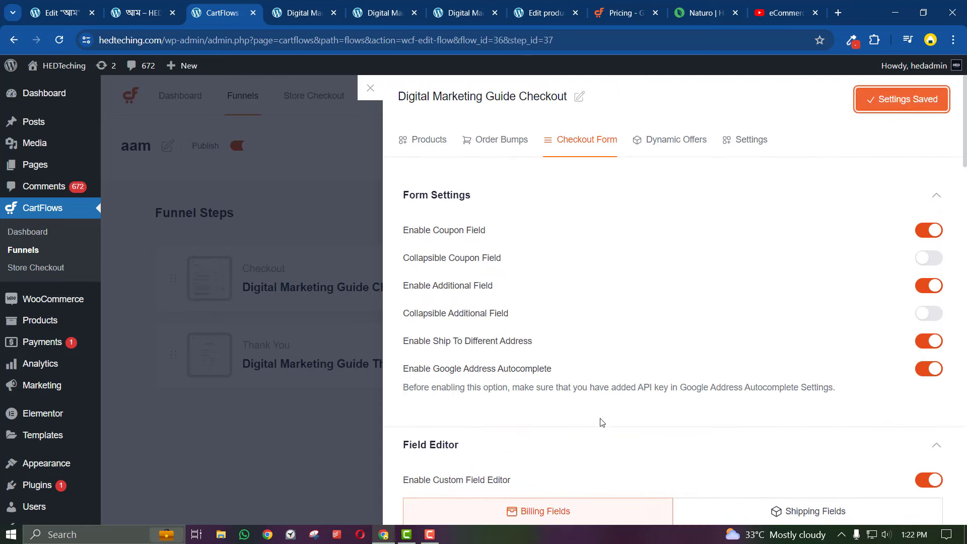
click(289, 6)
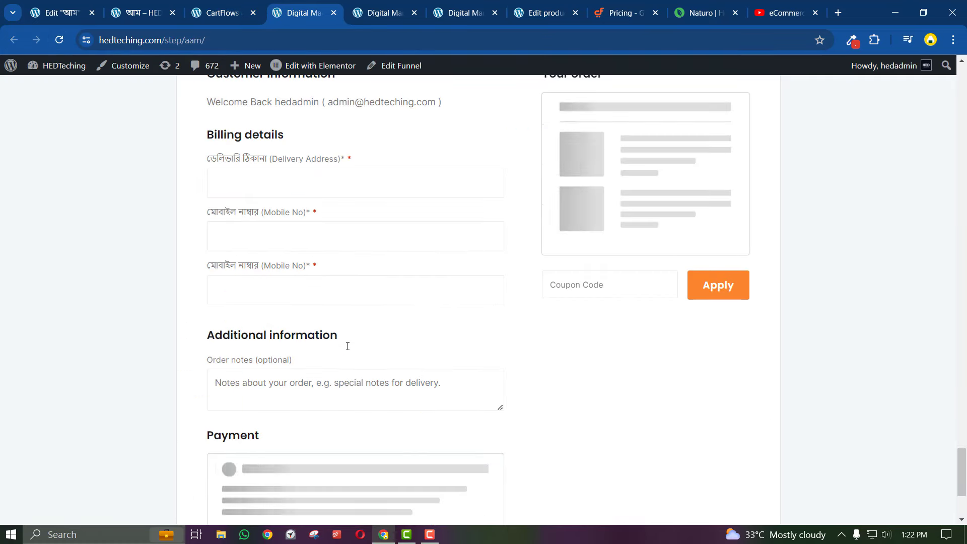
click(291, 256)
click(243, 308)
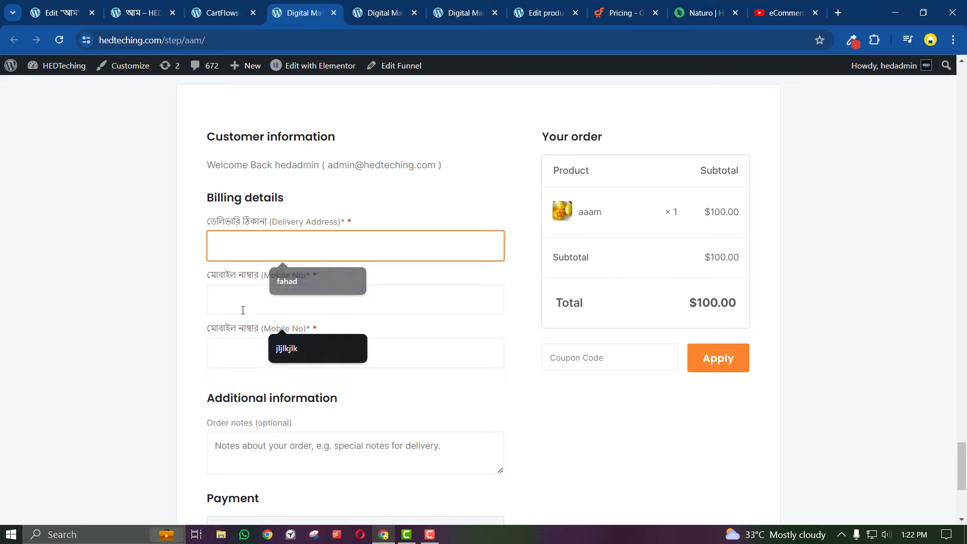
click(231, 360)
click(180, 350)
scroll(211, 307, up, 1)
scroll(214, 296, down, 4)
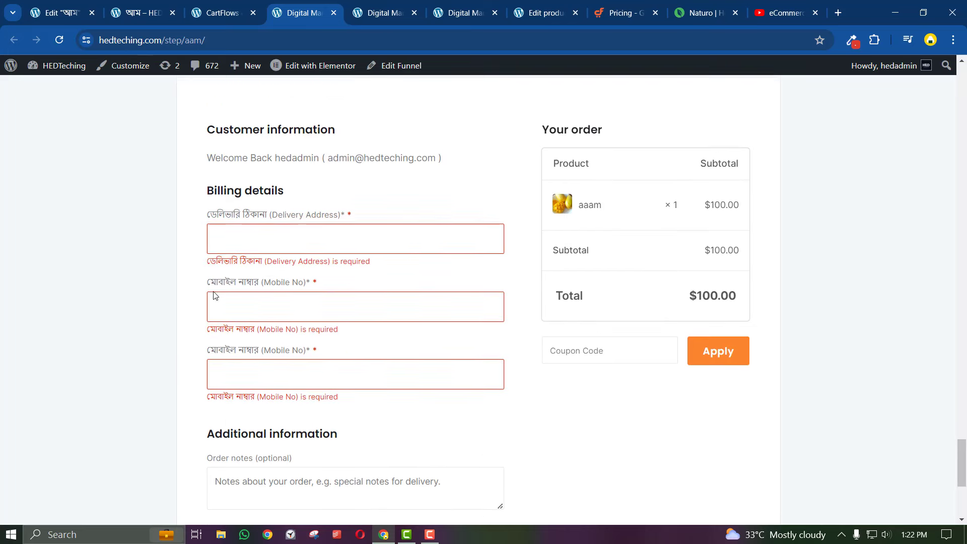
scroll(443, 296, down, 2)
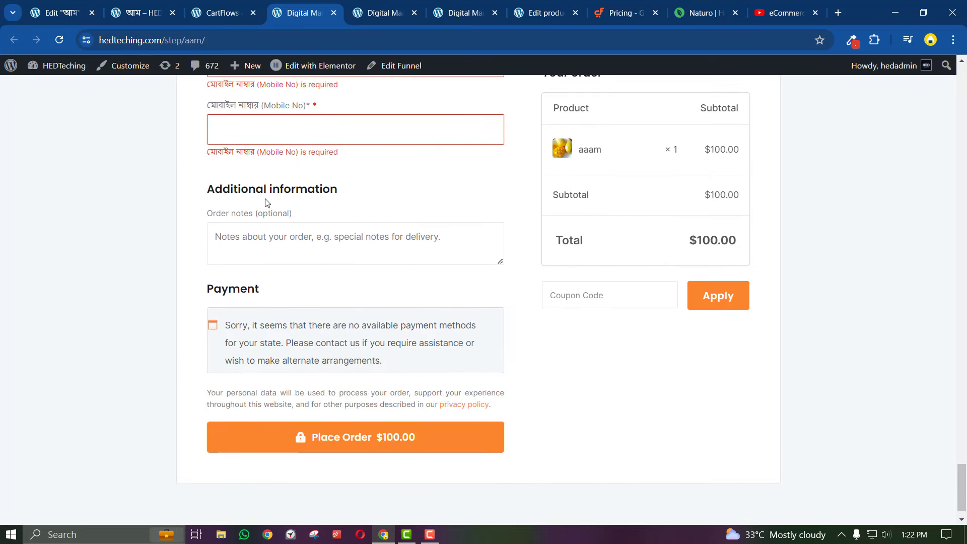
click(222, 13)
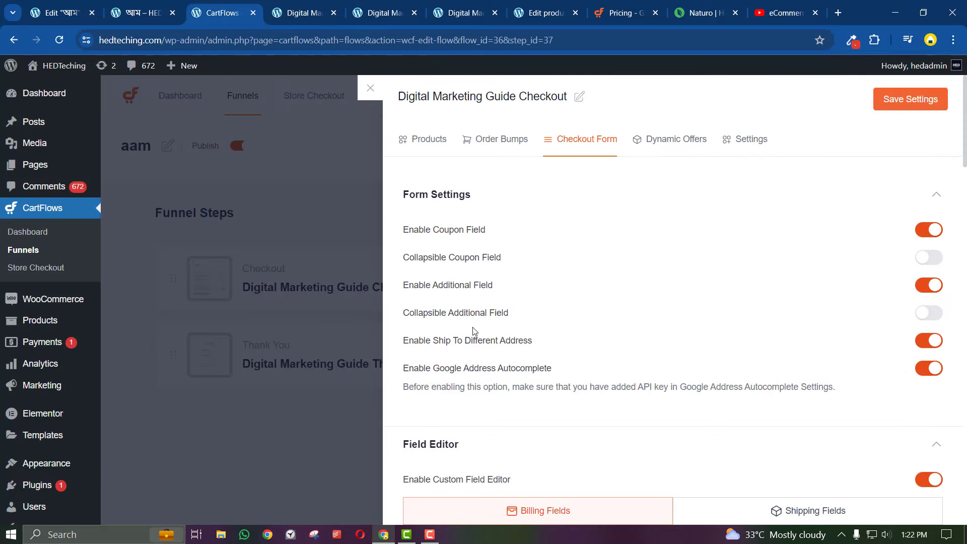
Switch off Additional Field, Ship To Different Address and Google Address Autocomplete, then save
click(924, 285)
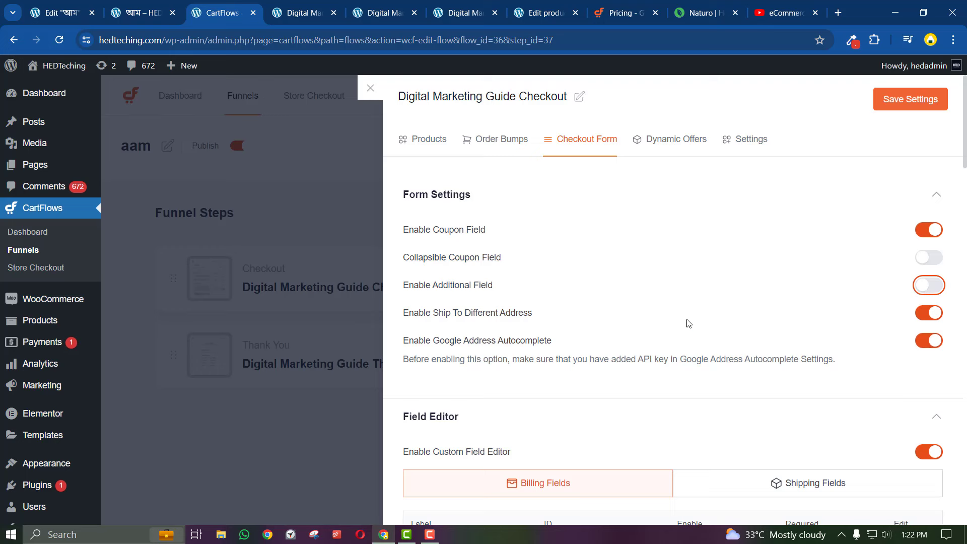
click(918, 310)
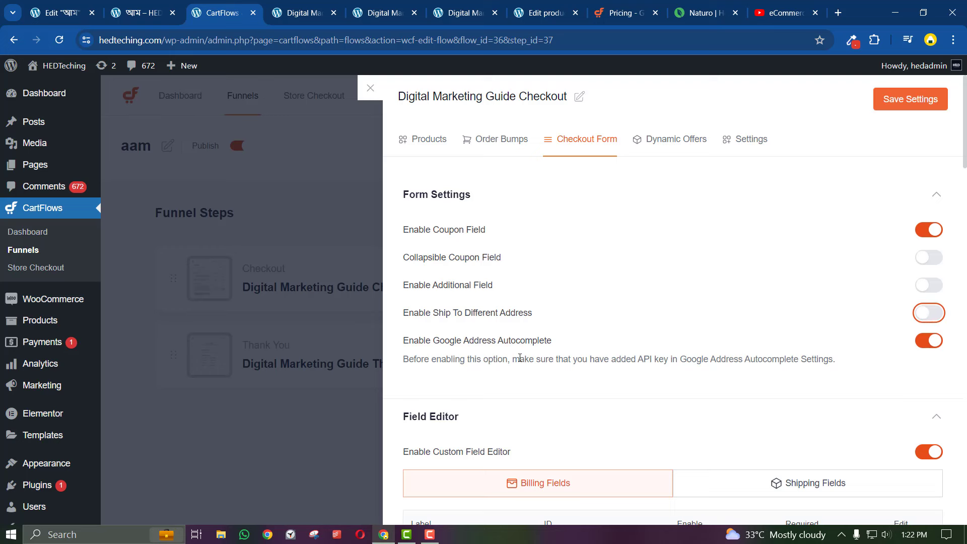
click(934, 343)
click(928, 341)
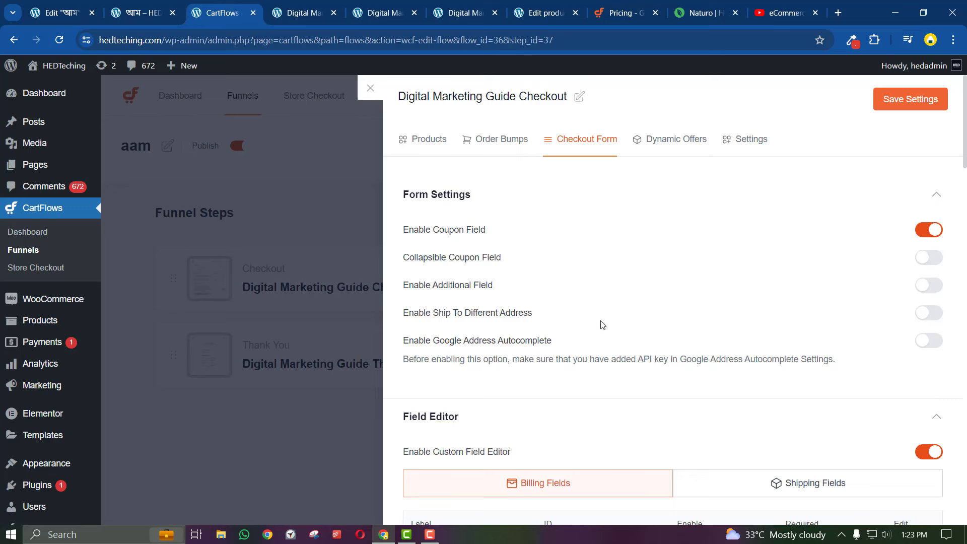
click(893, 99)
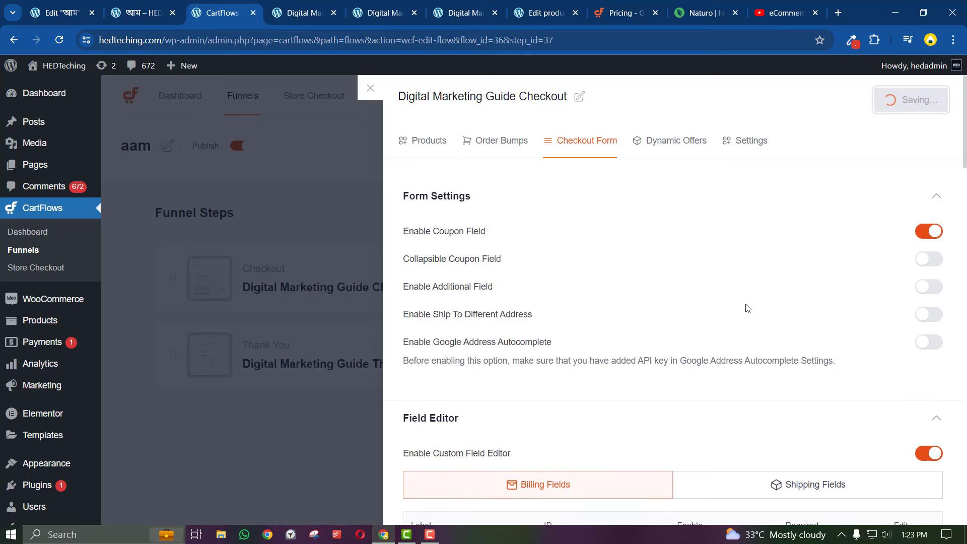
Reload the live checkout page and review the updated fields against the Naturo form
click(300, 12)
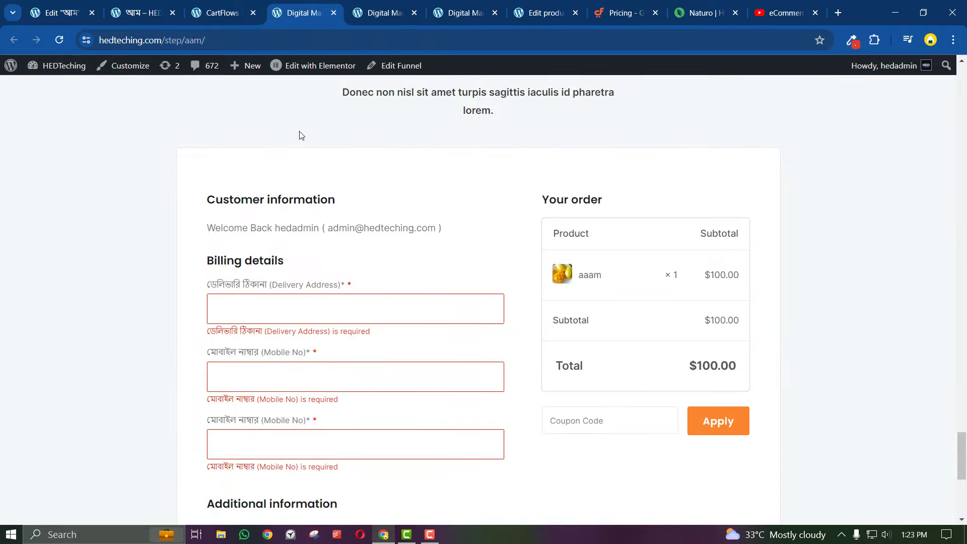
click(62, 41)
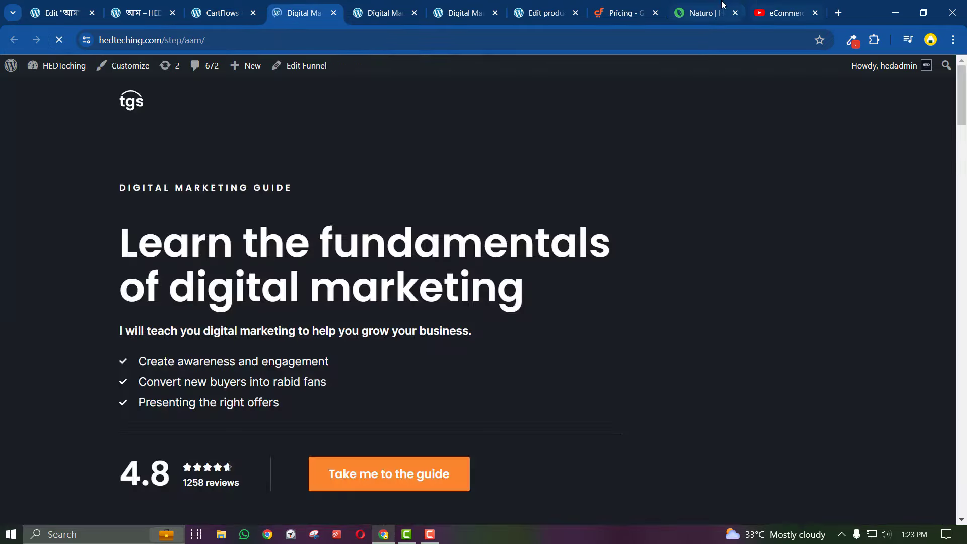
click(723, 5)
click(311, 6)
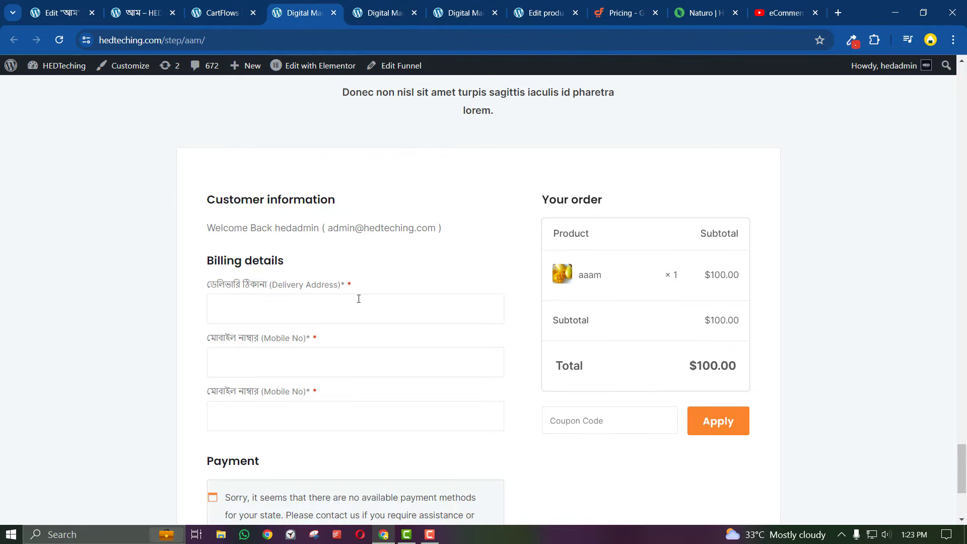
scroll(359, 299, up, 2)
scroll(358, 297, down, 6)
scroll(356, 311, up, 1)
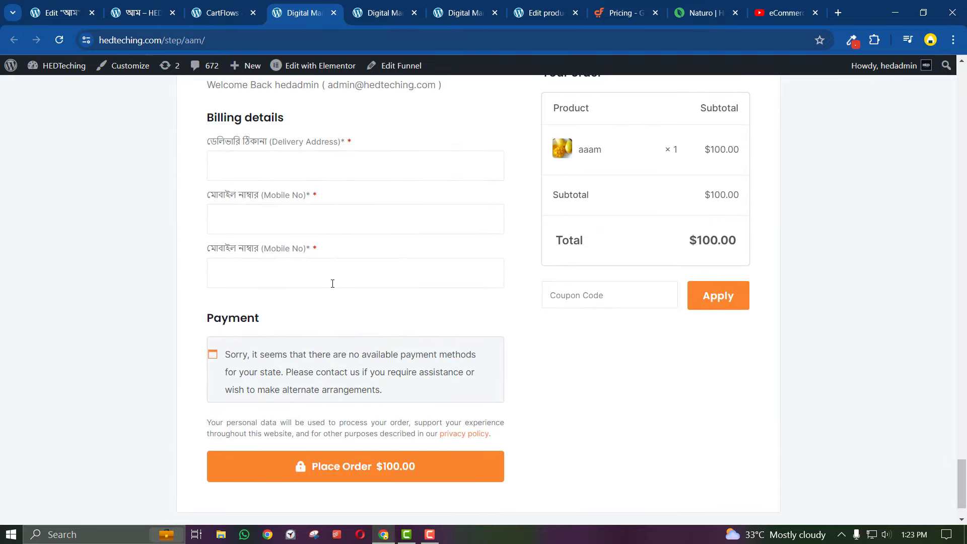
scroll(313, 212, up, 2)
scroll(352, 328, down, 3)
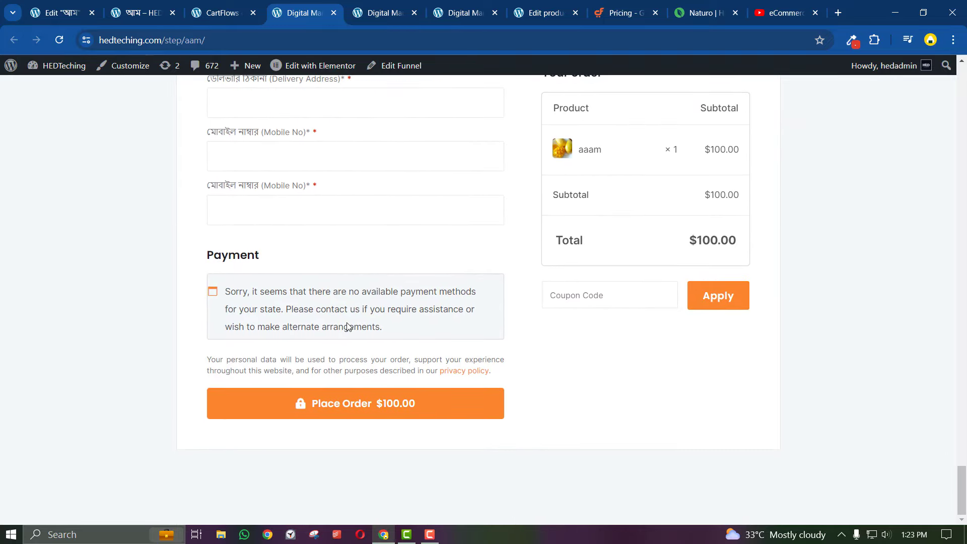
scroll(345, 322, up, 3)
scroll(338, 302, down, 3)
scroll(331, 265, up, 3)
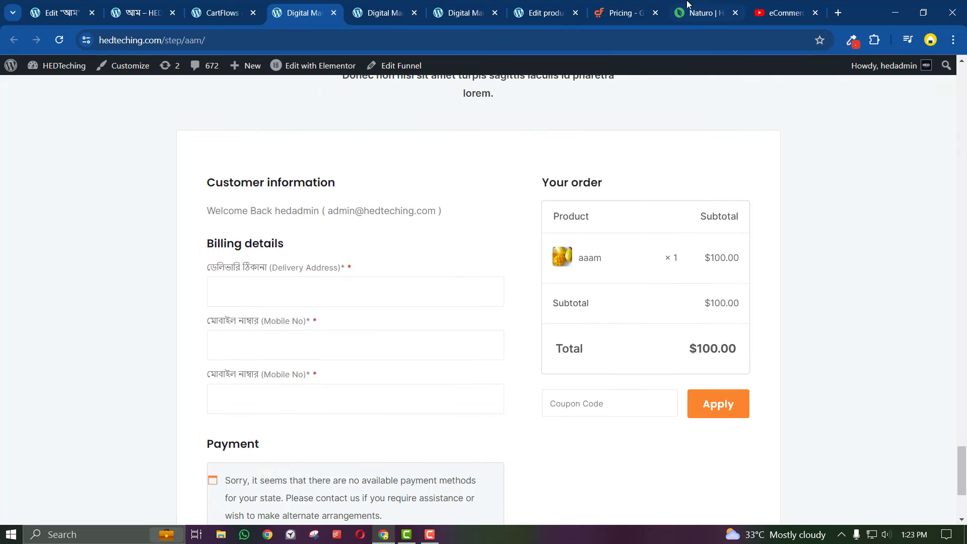
Jump the tutorial to the Variation Products chapter and return to the aaam product's edit page
click(688, 5)
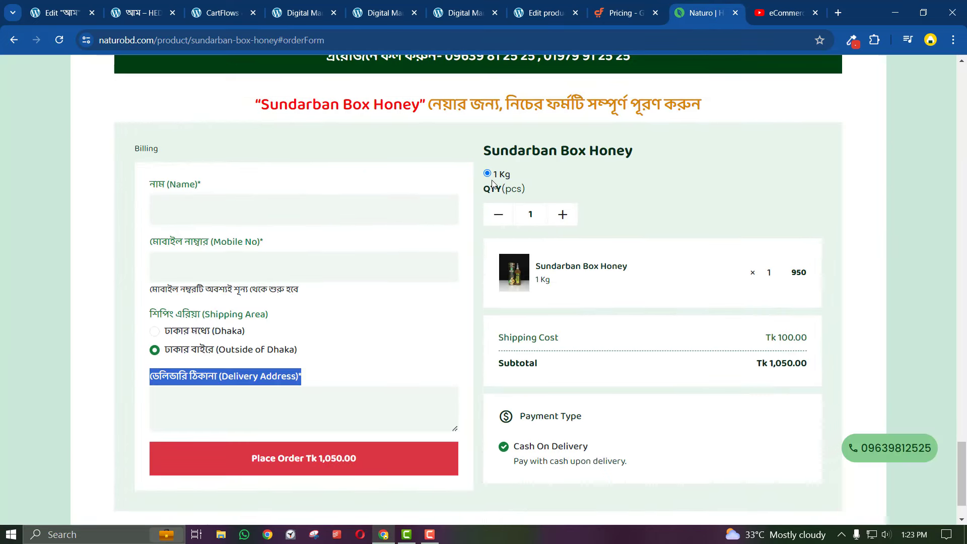
click(517, 175)
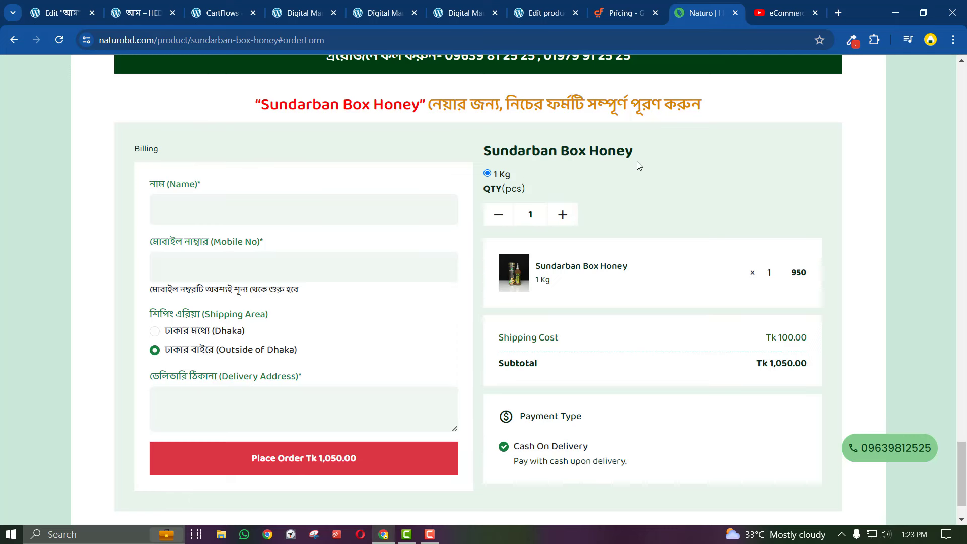
click(338, 20)
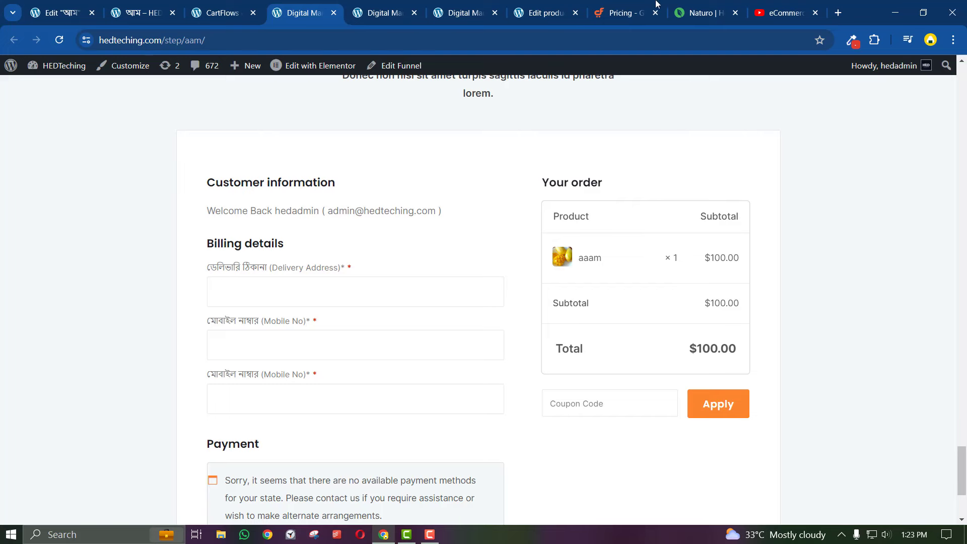
click(770, 6)
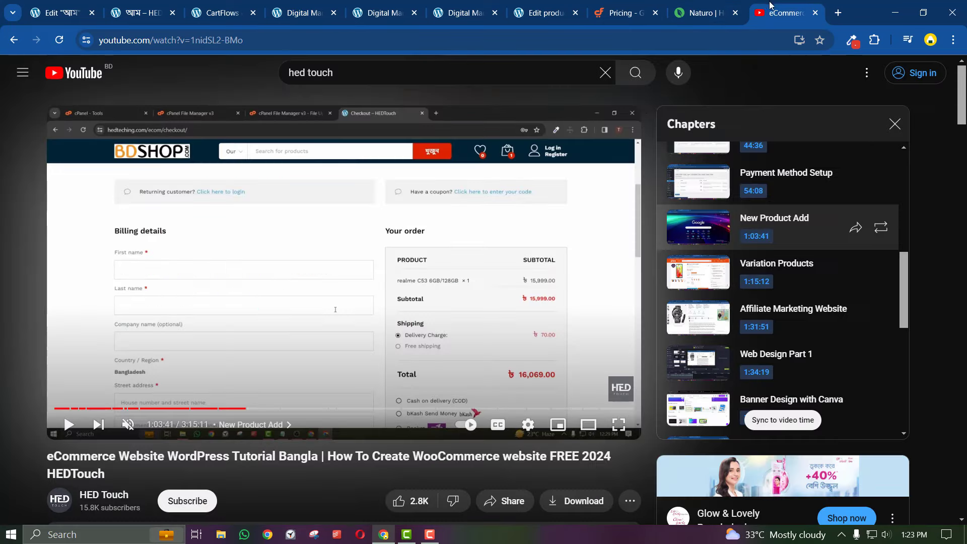
click(766, 267)
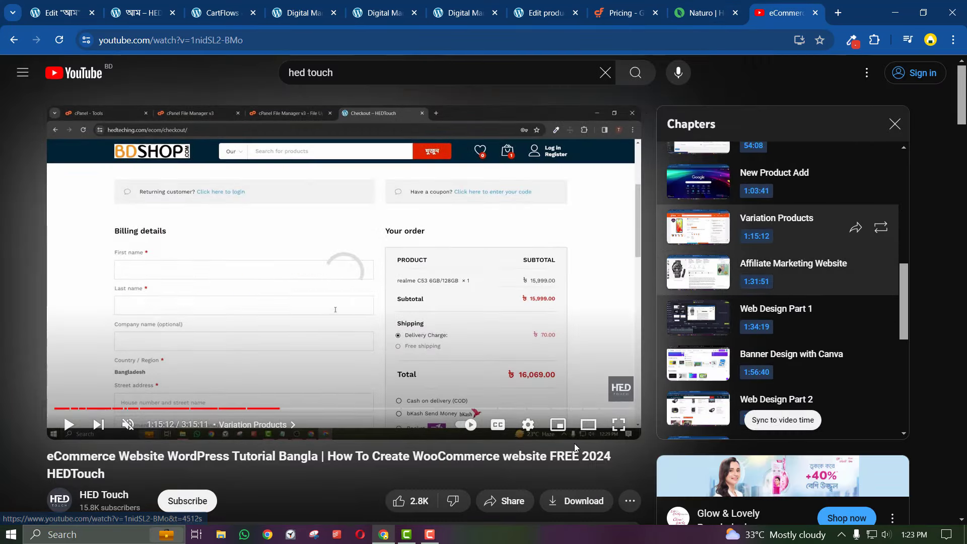
click(551, 3)
Set the aaam product's Product data type to Variable product
scroll(290, 407, down, 9)
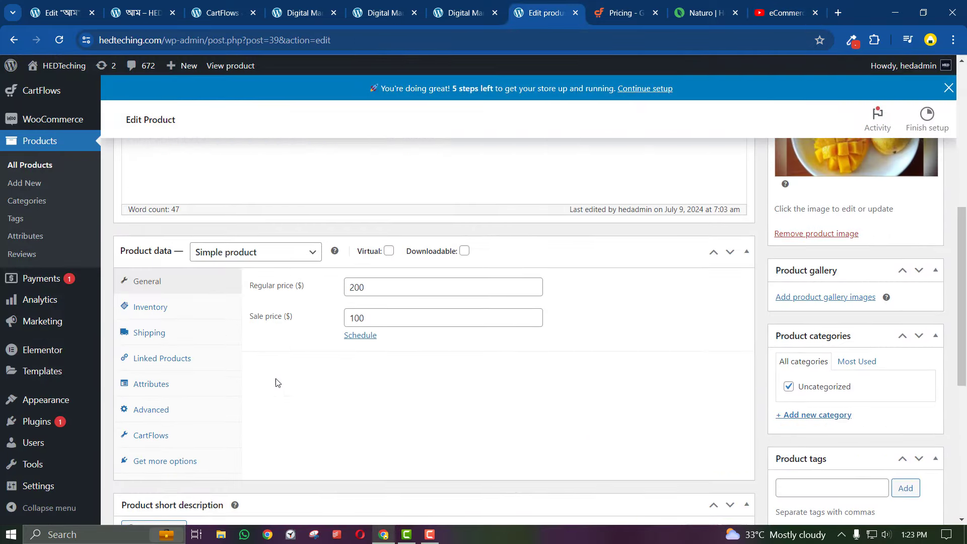
click(241, 248)
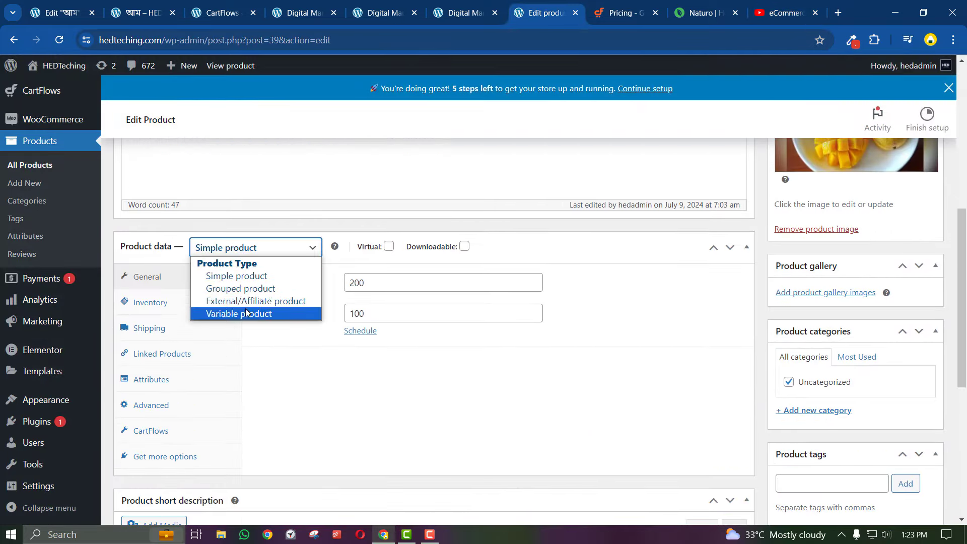
click(239, 314)
click(768, 13)
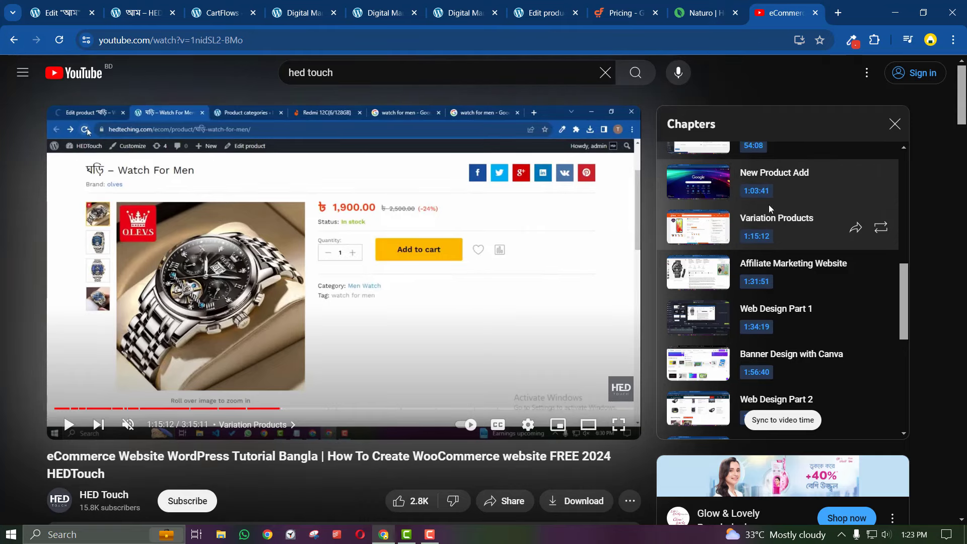
click(624, 11)
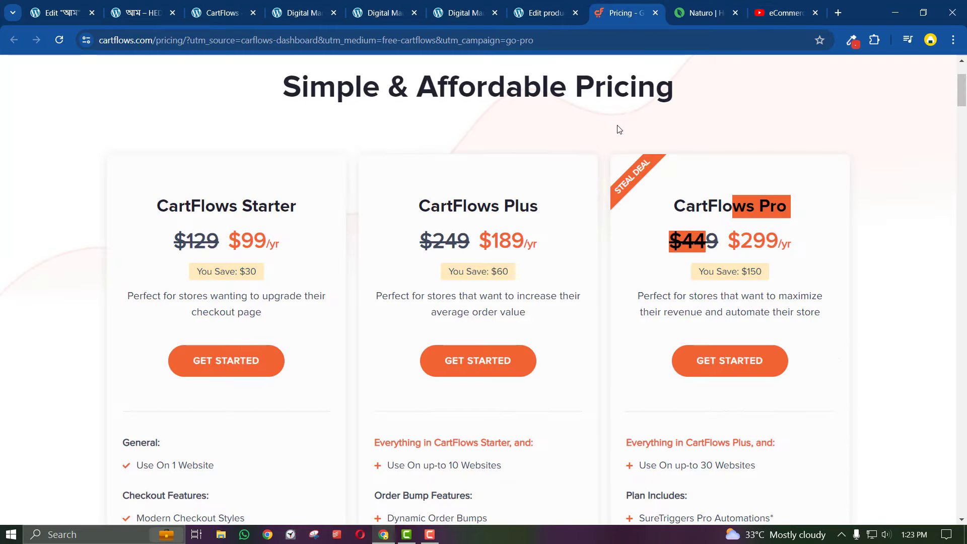
click(536, 11)
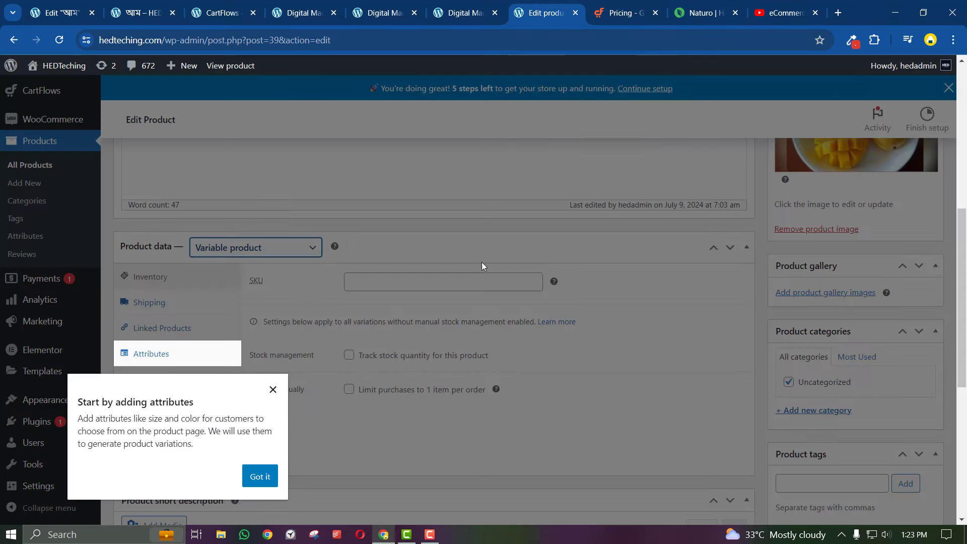
Dismiss the attributes tip and review the Shipping, Attributes and Variations tabs
click(260, 479)
click(164, 307)
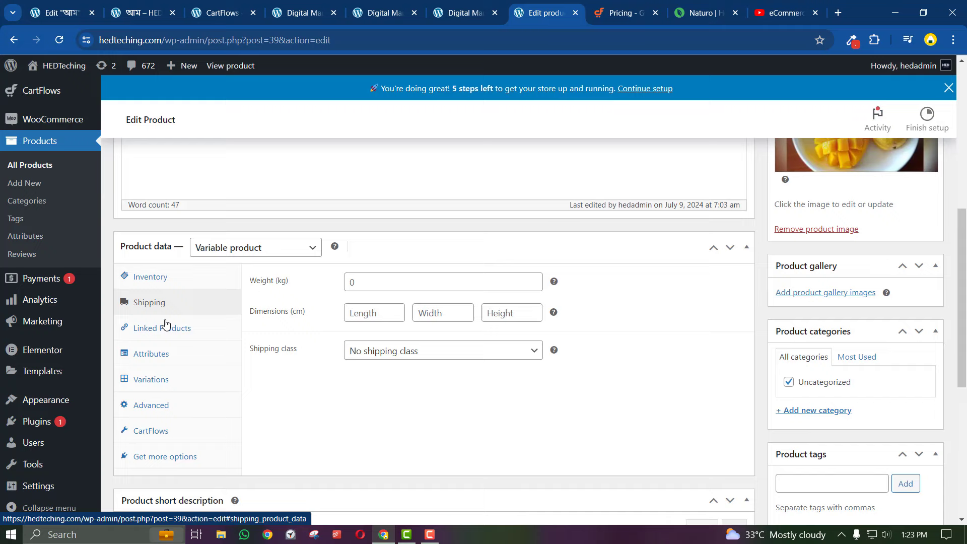
click(170, 354)
click(159, 381)
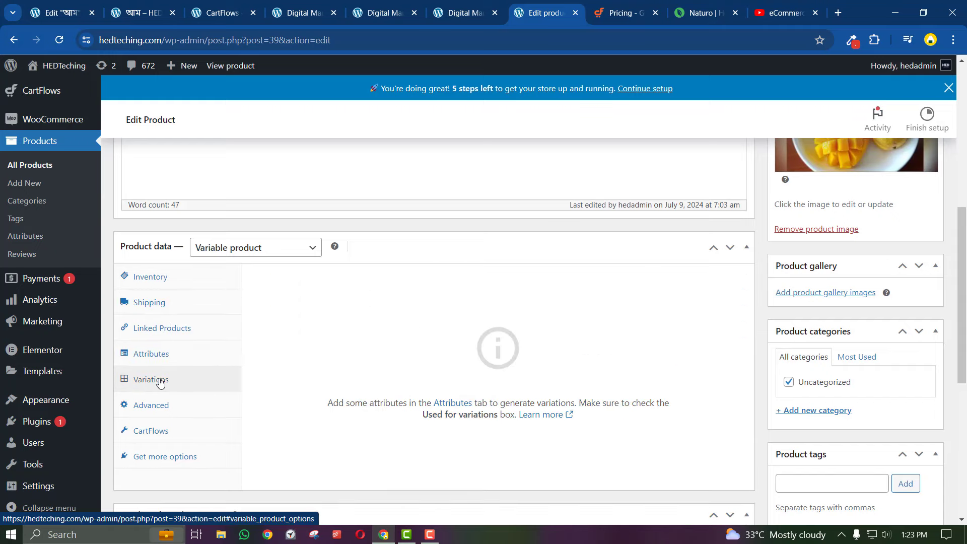
Review the Digital Marketing Guide checkout preview, scrolling through the page
click(464, 12)
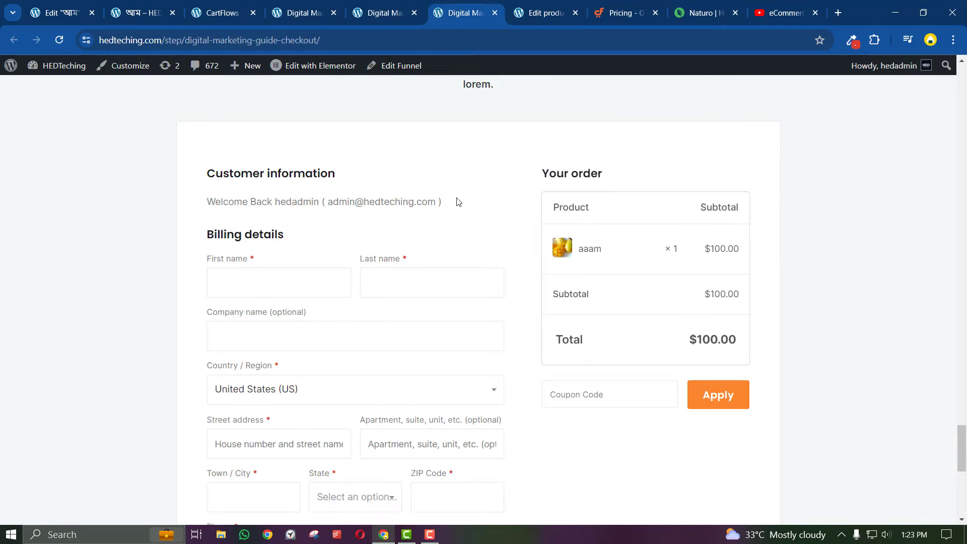
click(791, 13)
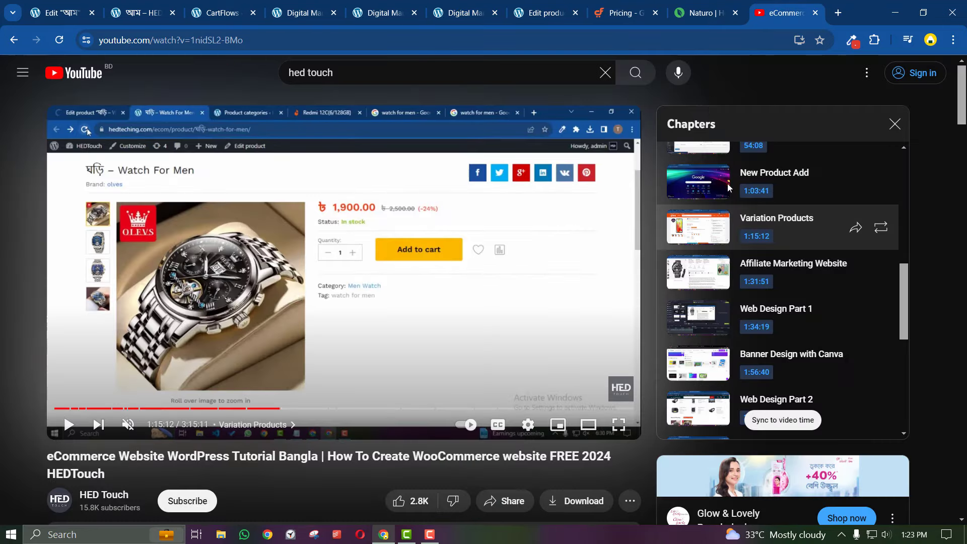
click(527, 10)
click(500, 14)
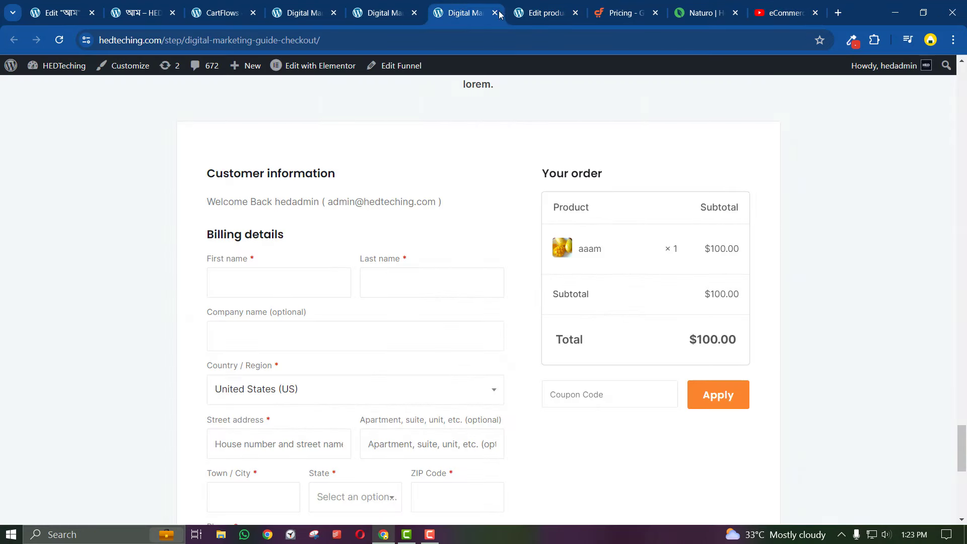
scroll(443, 328, up, 2)
scroll(433, 320, down, 8)
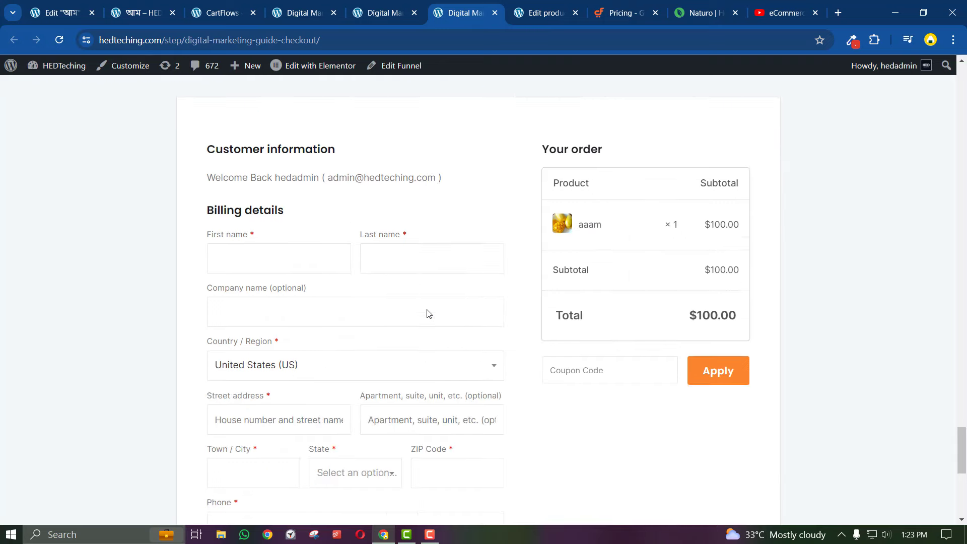
scroll(429, 313, down, 3)
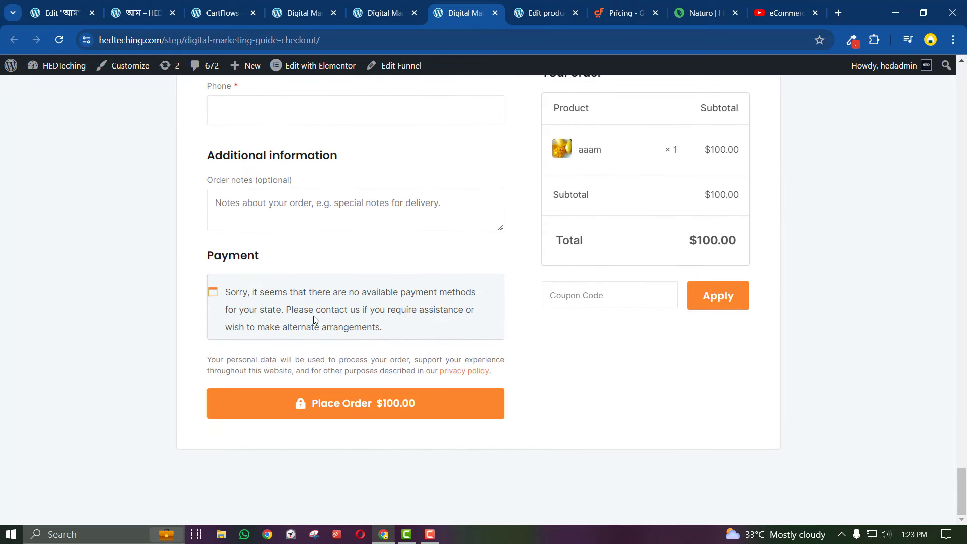
scroll(314, 316, up, 5)
Scroll through the aam checkout step preview, then glance at the other checkout page
click(309, 7)
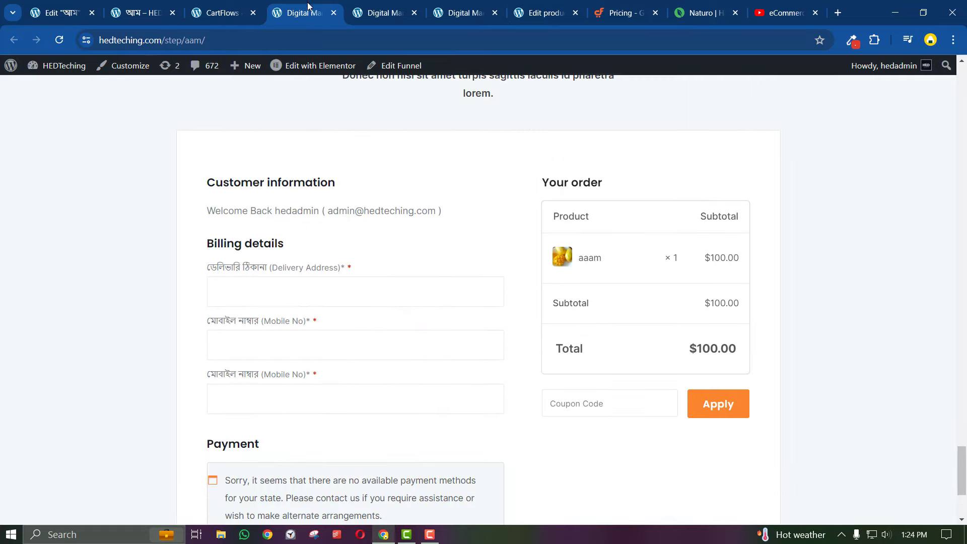
scroll(337, 293, up, 10)
scroll(339, 296, down, 3)
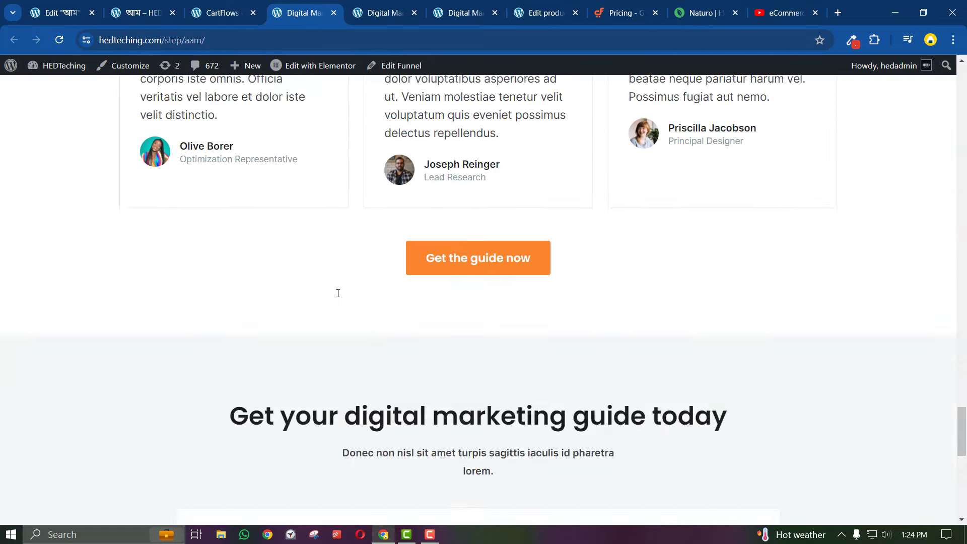
scroll(339, 295, down, 5)
scroll(338, 295, up, 15)
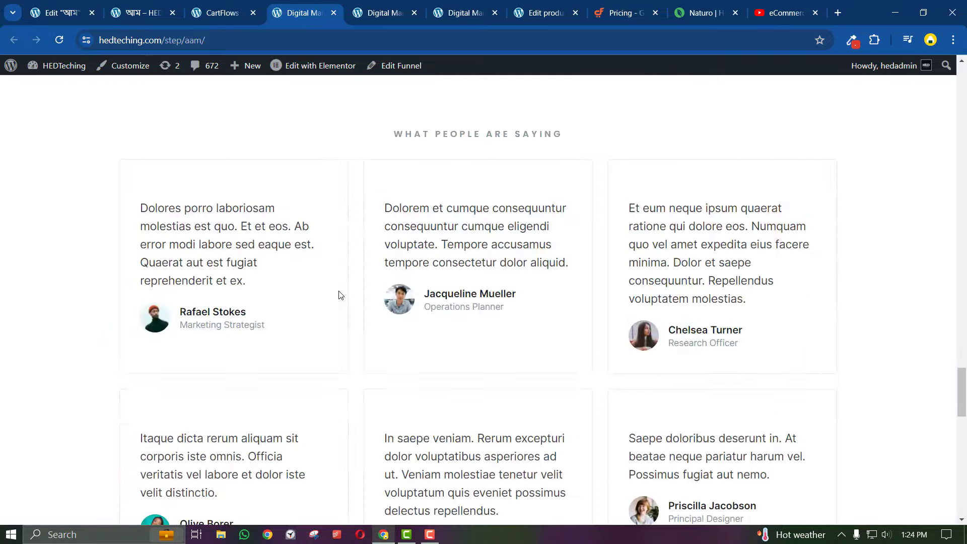
scroll(339, 294, down, 5)
scroll(341, 295, up, 20)
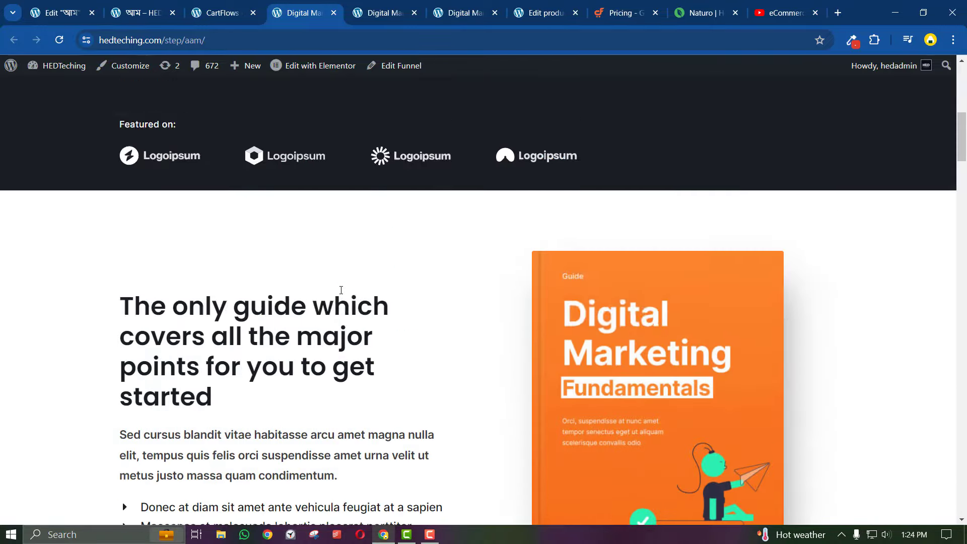
scroll(321, 234, down, 5)
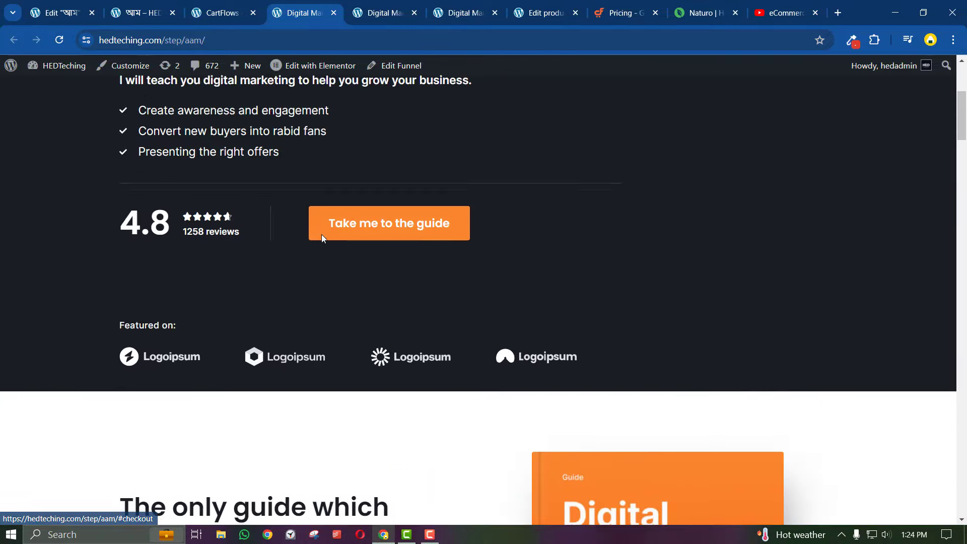
scroll(318, 217, up, 5)
click(384, 4)
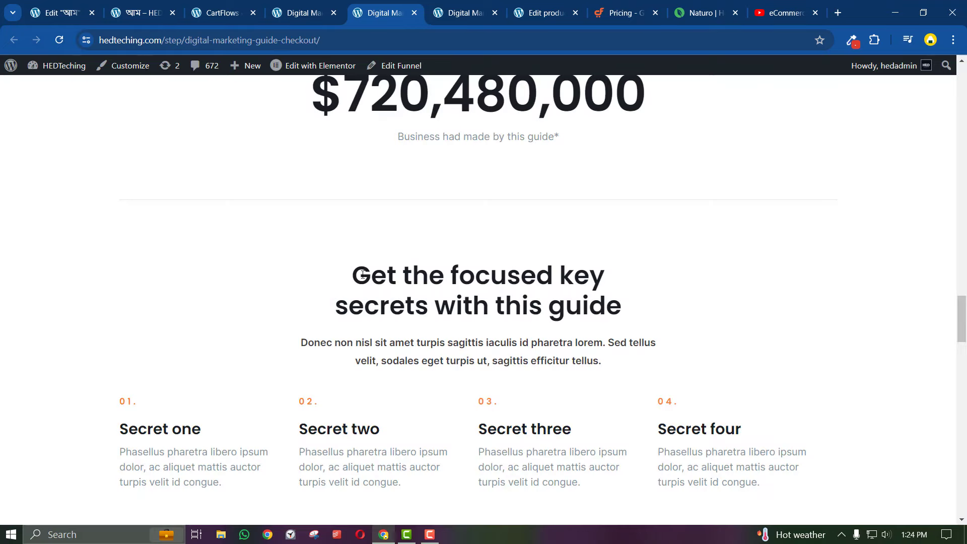
scroll(363, 274, up, 5)
Return to the Bengali mango page in Elementor and show the widget library
click(63, 13)
scroll(205, 232, up, 4)
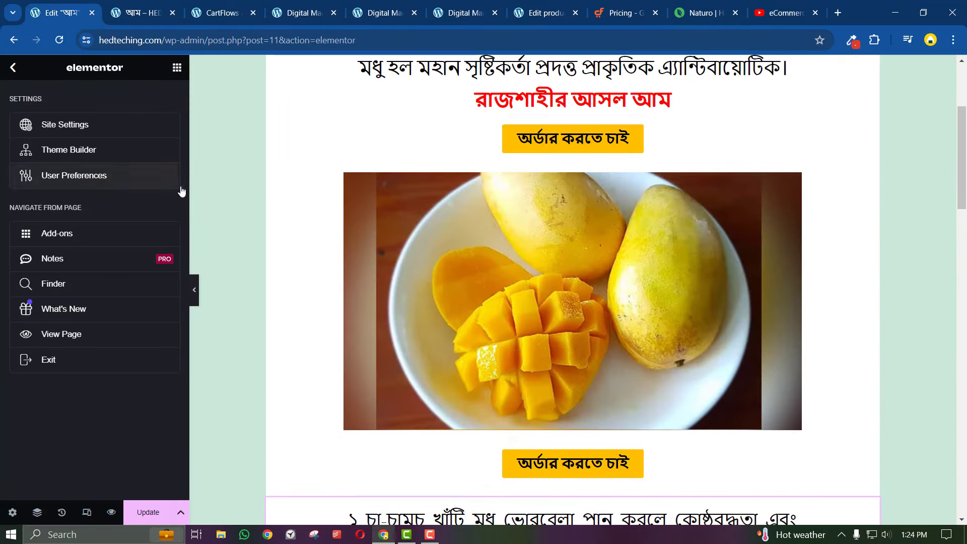
click(177, 67)
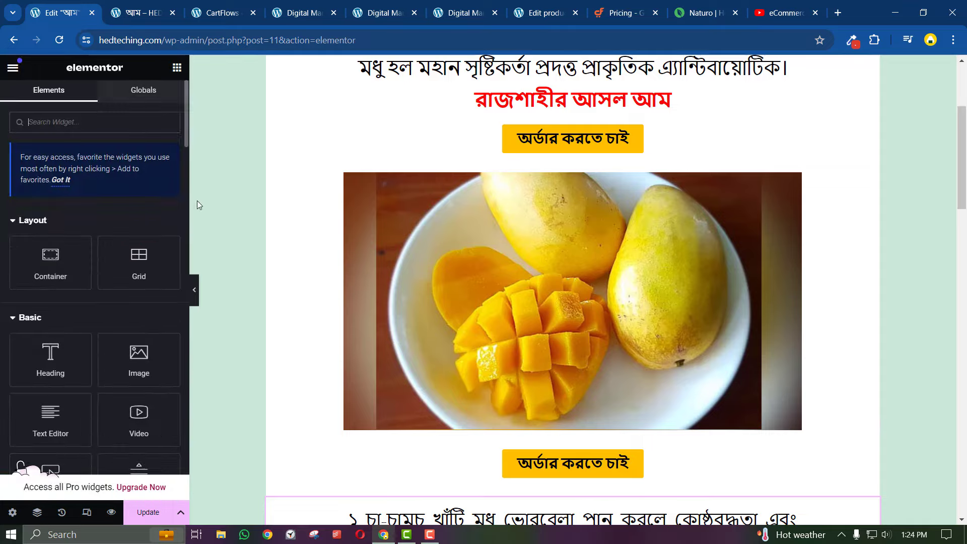
scroll(302, 302, up, 3)
scroll(359, 353, down, 20)
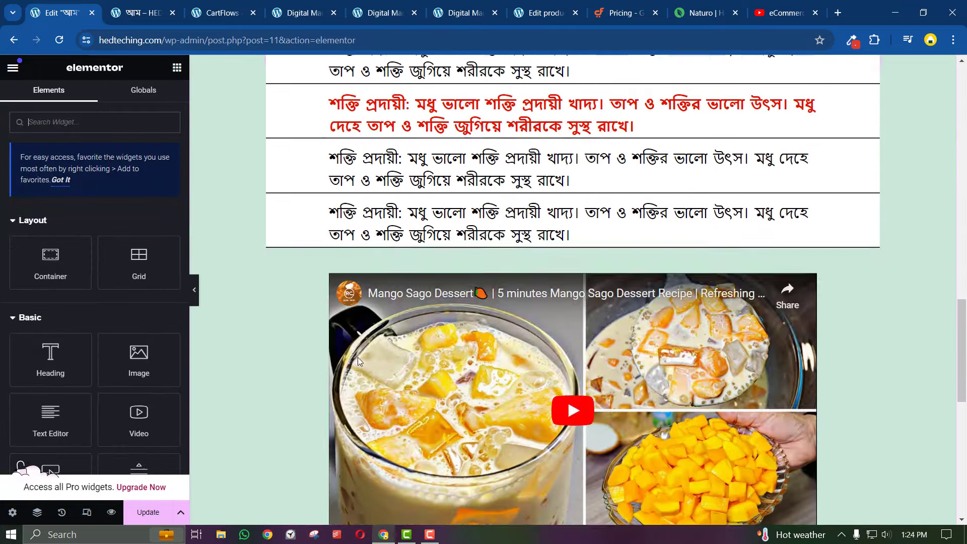
scroll(358, 360, up, 3)
scroll(309, 403, down, 4)
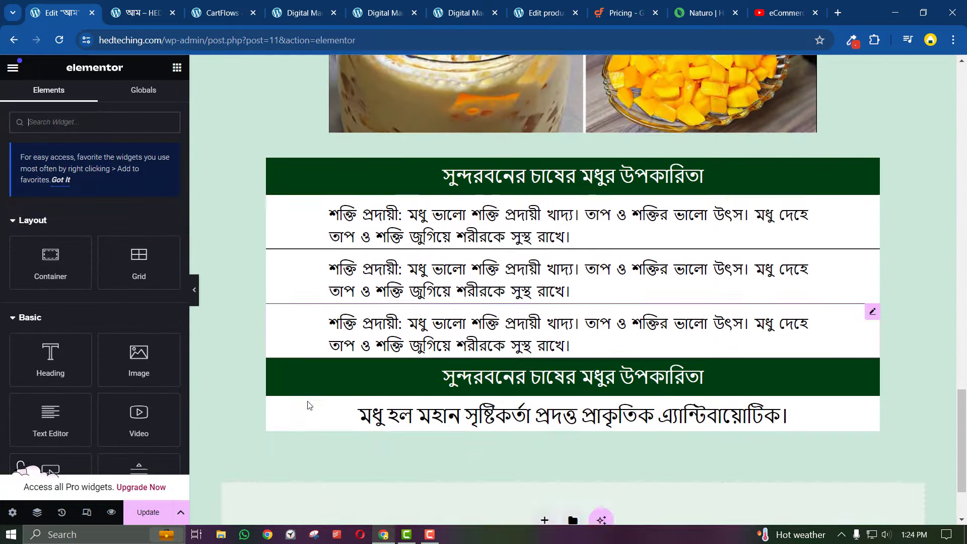
Open Save as Template from the Update button's extra options
click(183, 513)
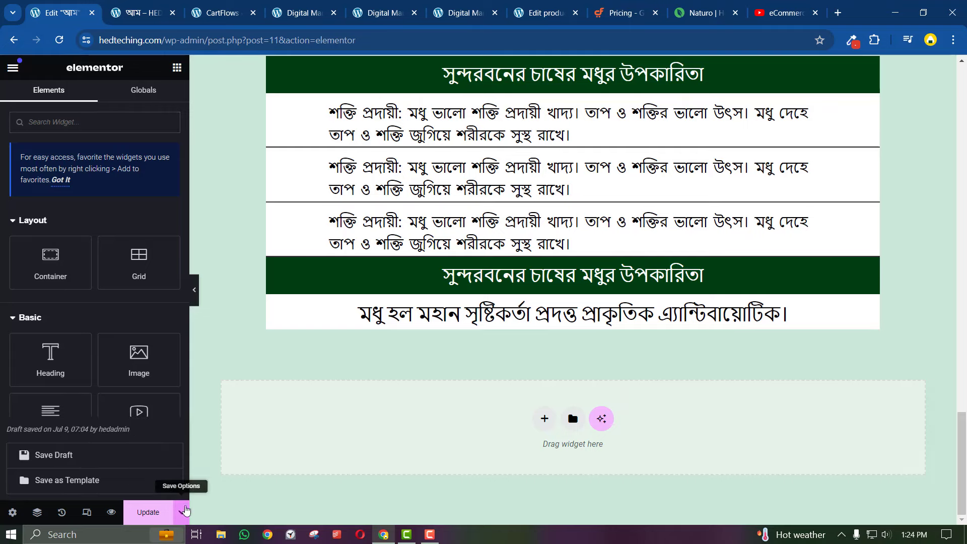
click(73, 483)
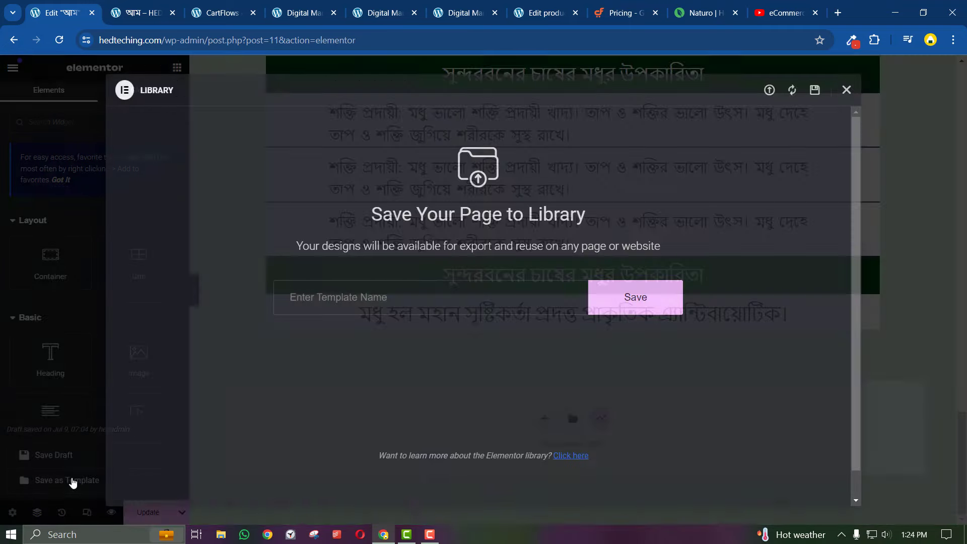
click(846, 91)
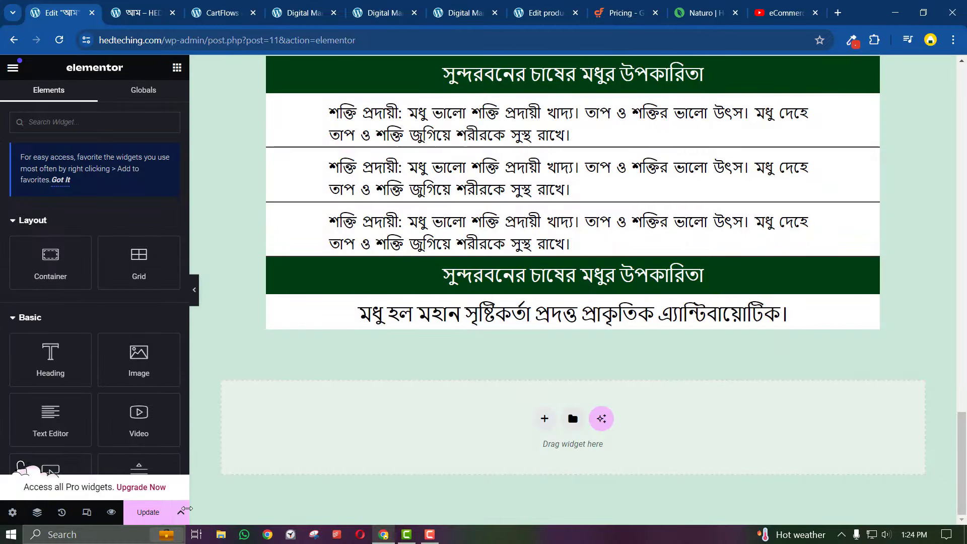
click(181, 512)
click(87, 480)
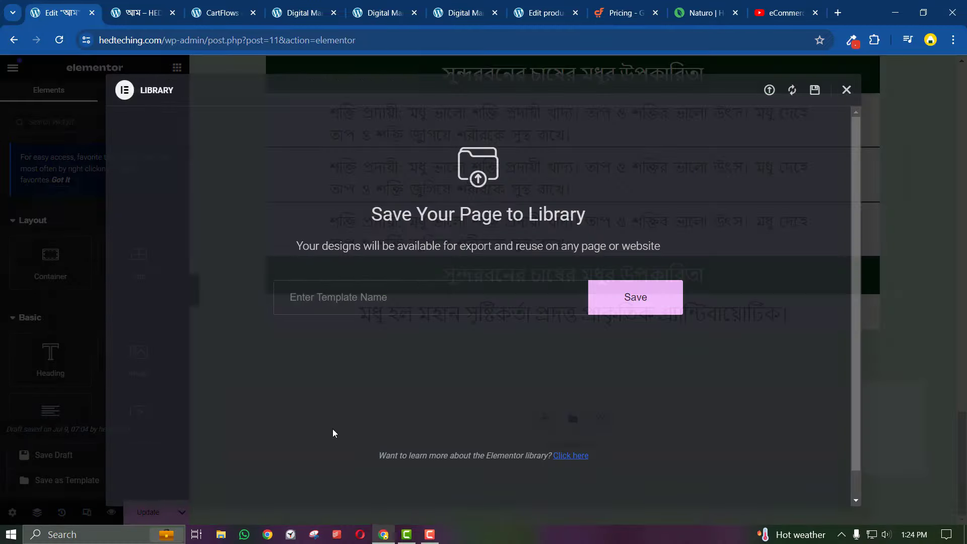
Name the template 'aam', save it, and check it in My Templates
click(367, 298)
text(aa)
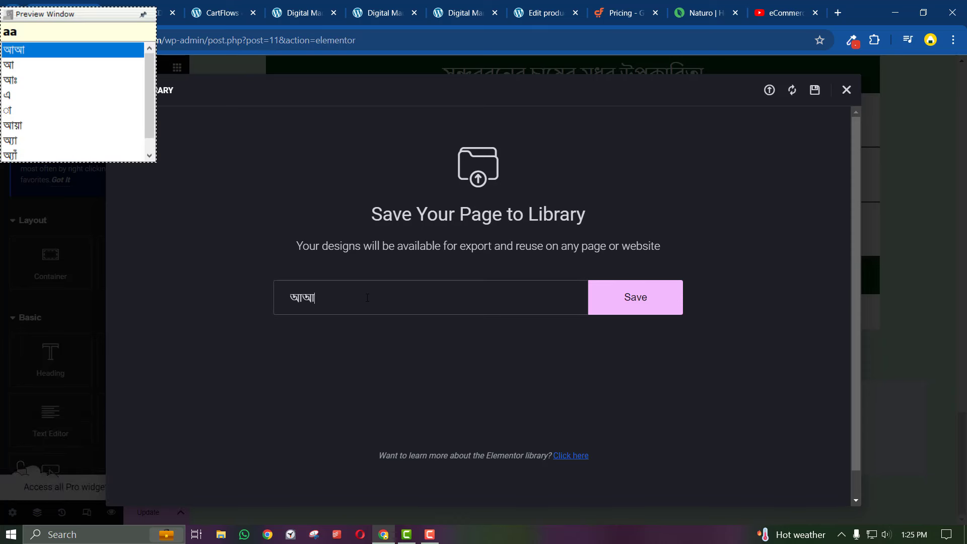
key(BackSpace)
key(BackSpace)
text(aam)
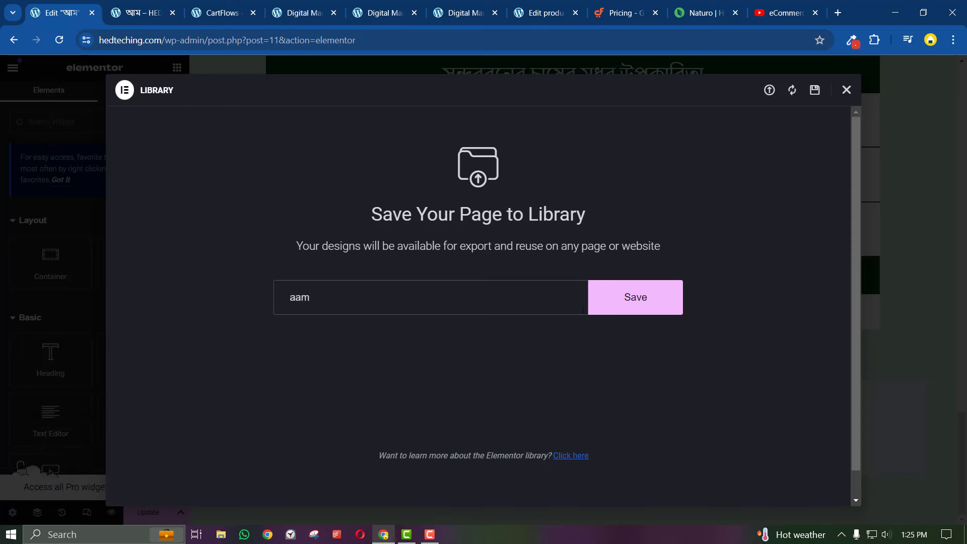
click(614, 312)
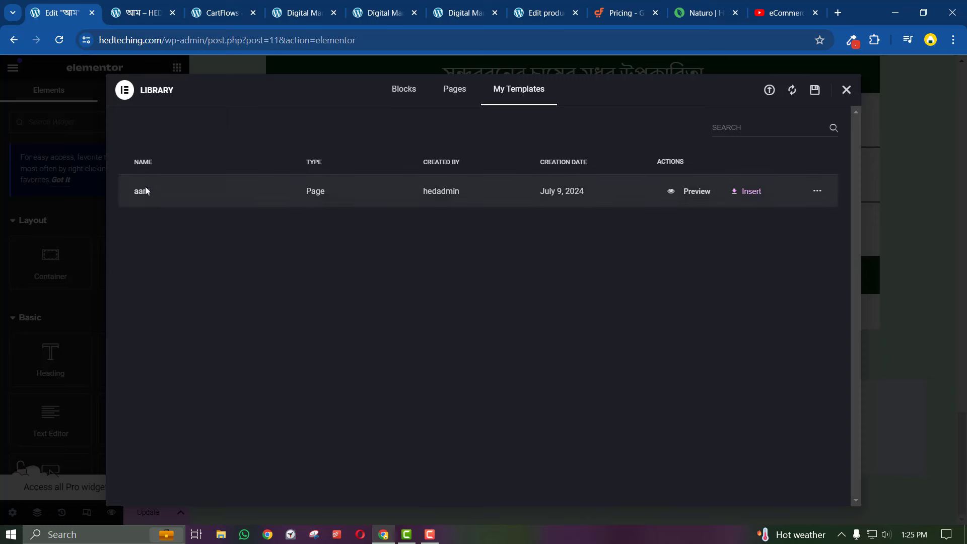
click(817, 191)
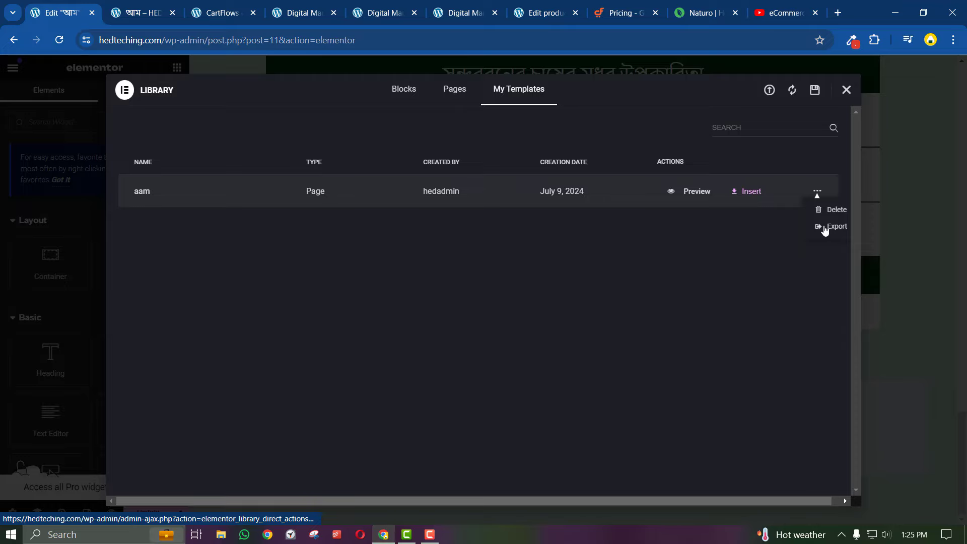
click(769, 89)
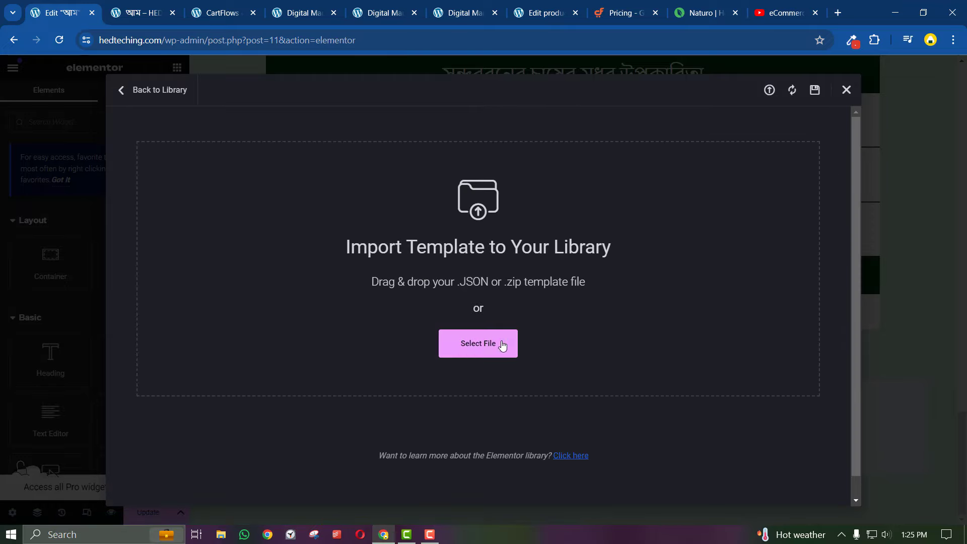
Close the template library and scroll through the mango page
click(846, 90)
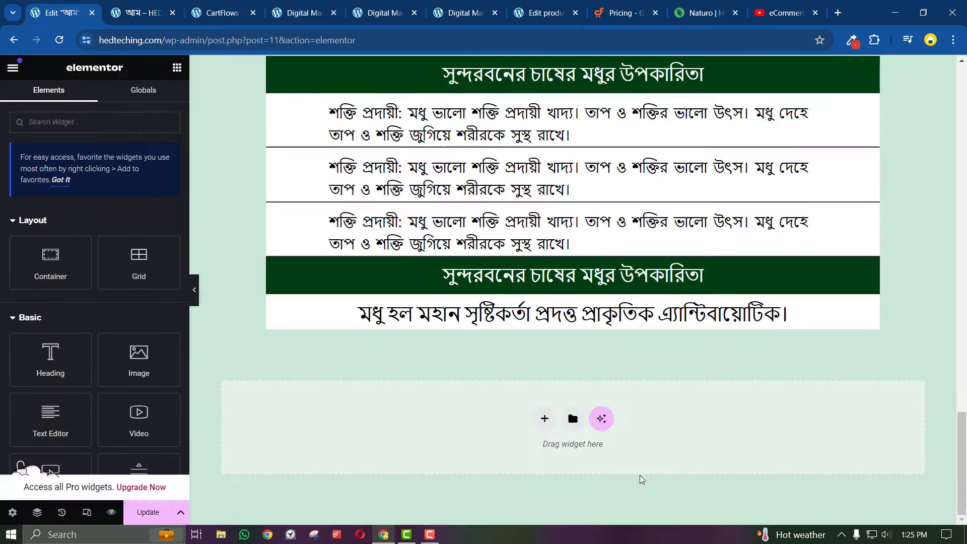
scroll(642, 480, up, 15)
scroll(641, 480, up, 15)
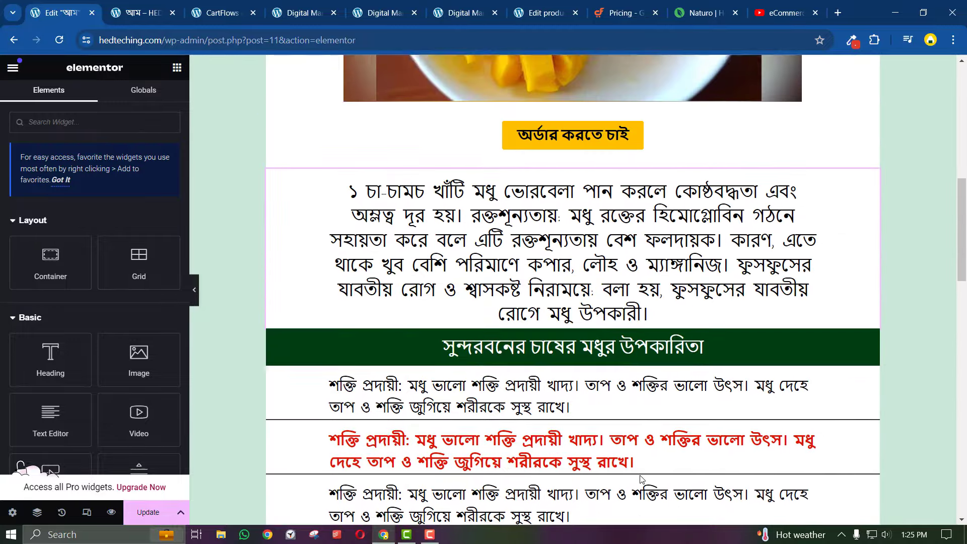
scroll(642, 479, down, 20)
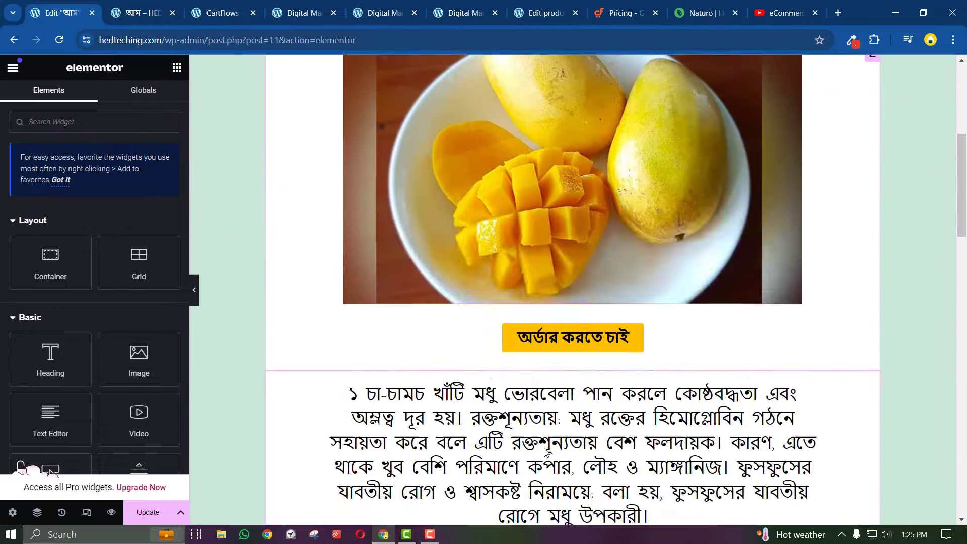
scroll(545, 450, down, 2)
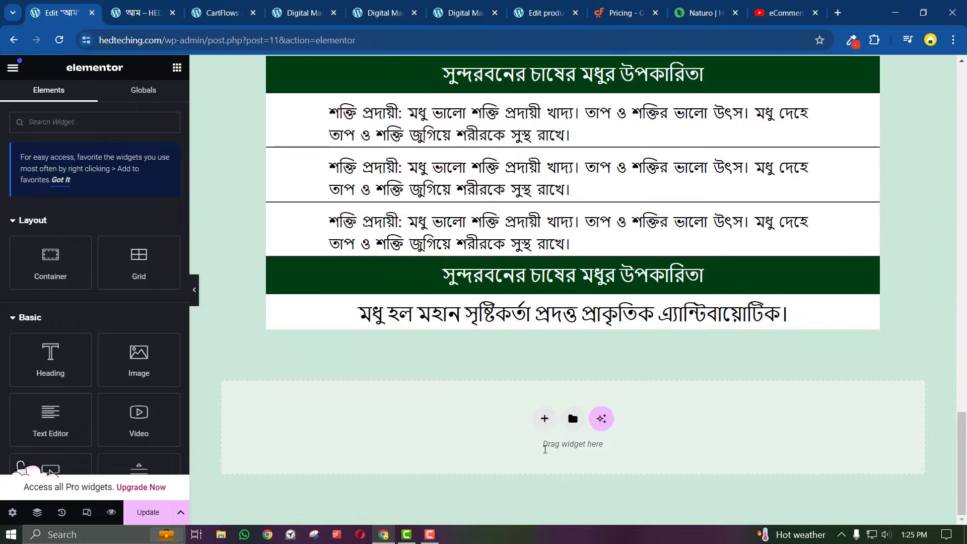
scroll(544, 450, up, 15)
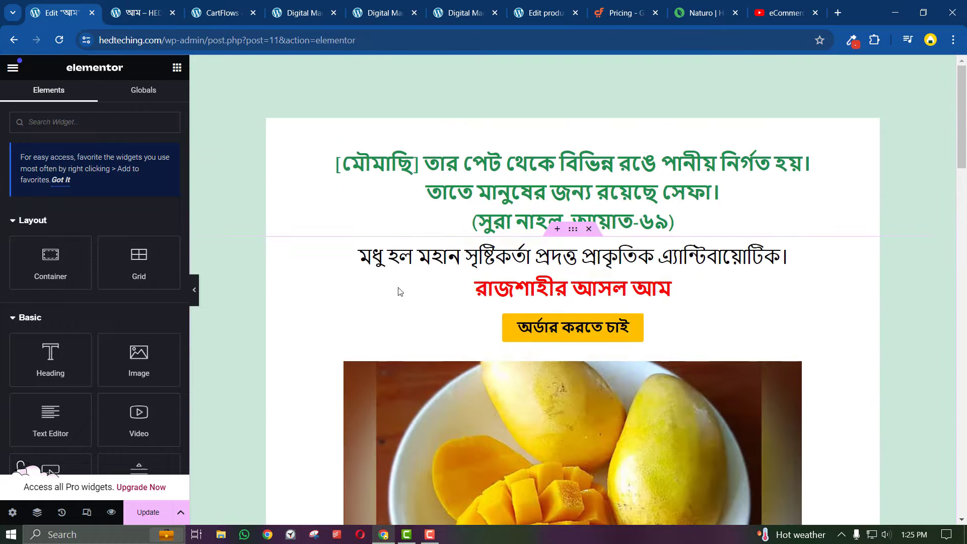
From the live Digital Marketing Guide page tab, launch Edit with Elementor
click(145, 7)
click(211, 6)
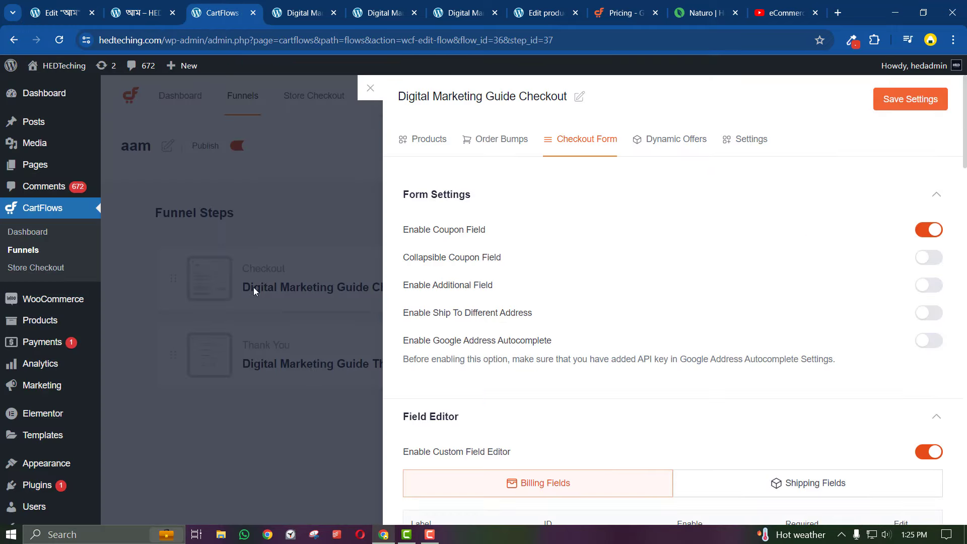
click(291, 5)
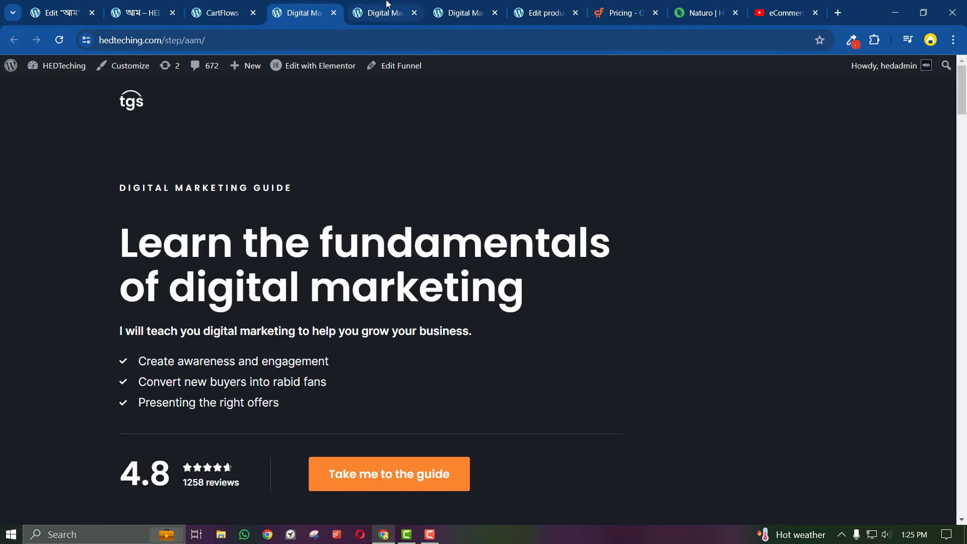
click(320, 65)
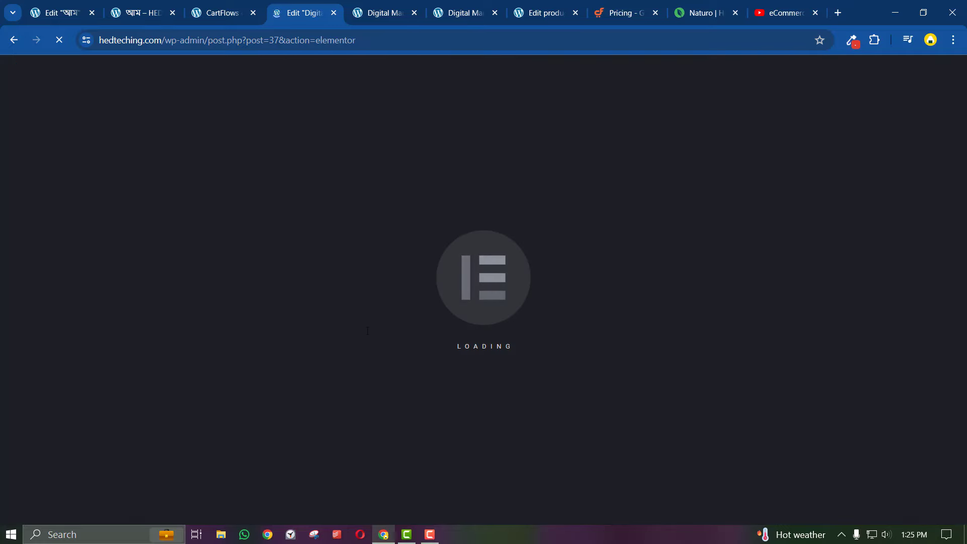
Wait for the editor to load, then add and discard an empty section above the hero
click(221, 12)
click(302, 13)
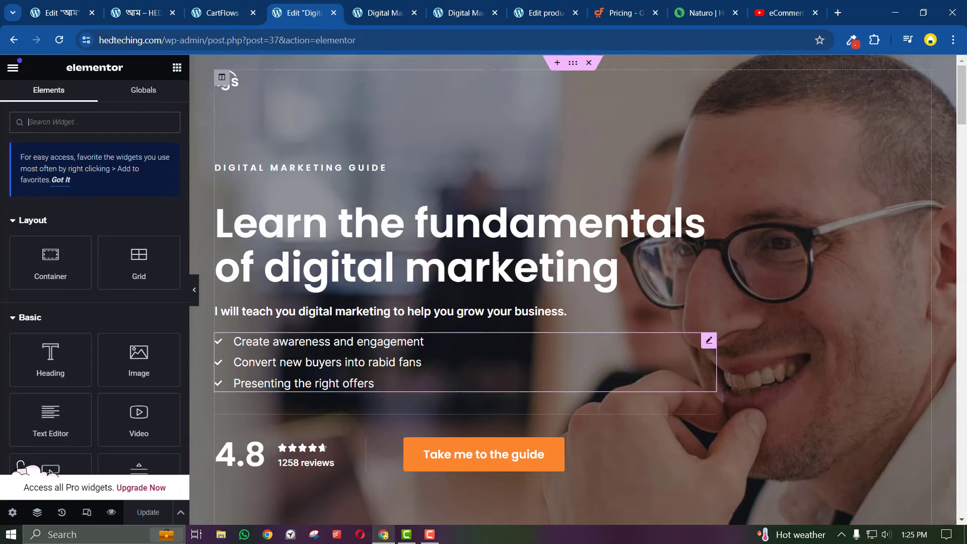
click(557, 63)
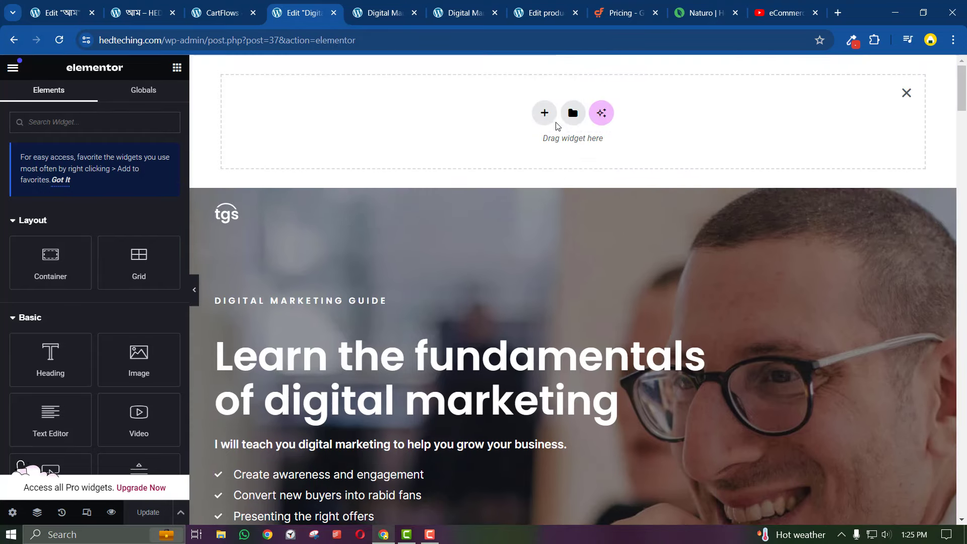
click(907, 93)
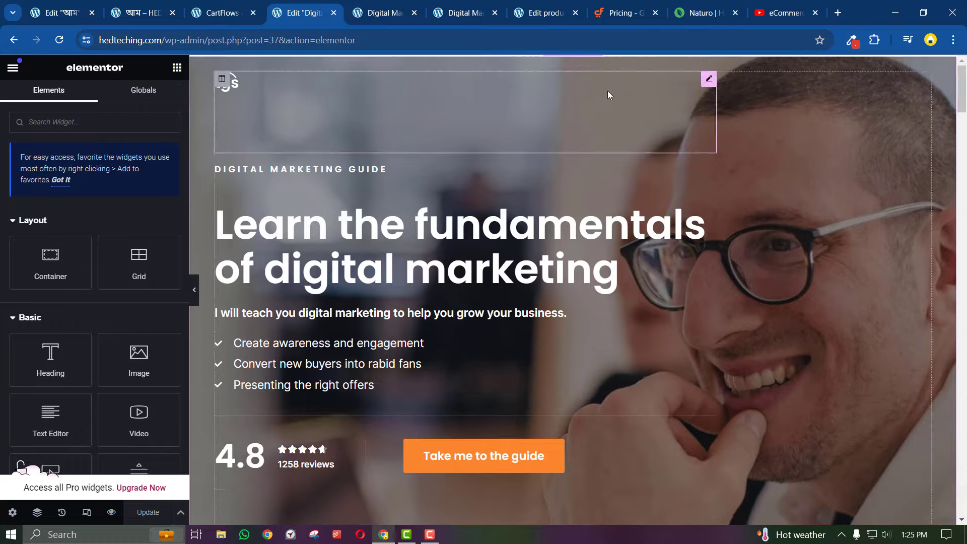
Delete the six promotional sections above the checkout and add an empty section there
click(591, 62)
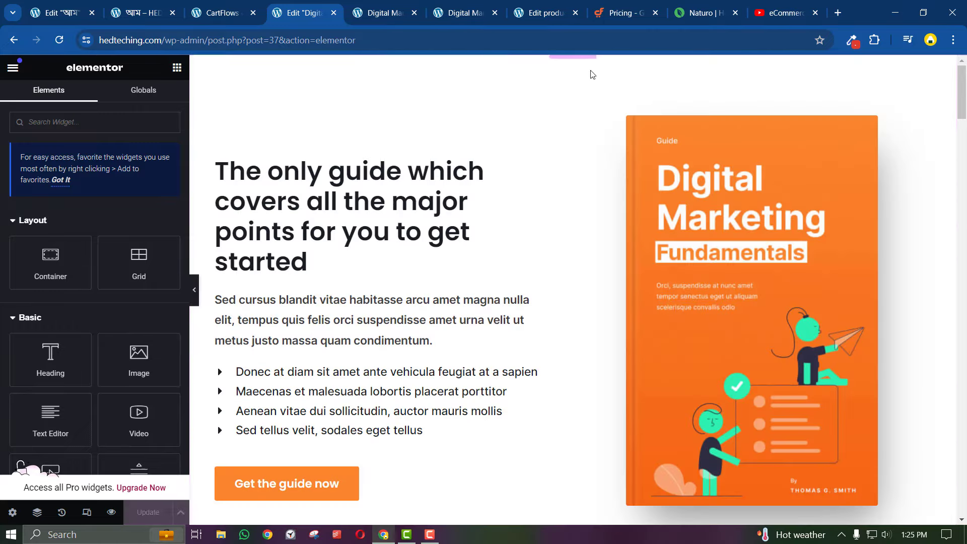
click(589, 62)
click(589, 62)
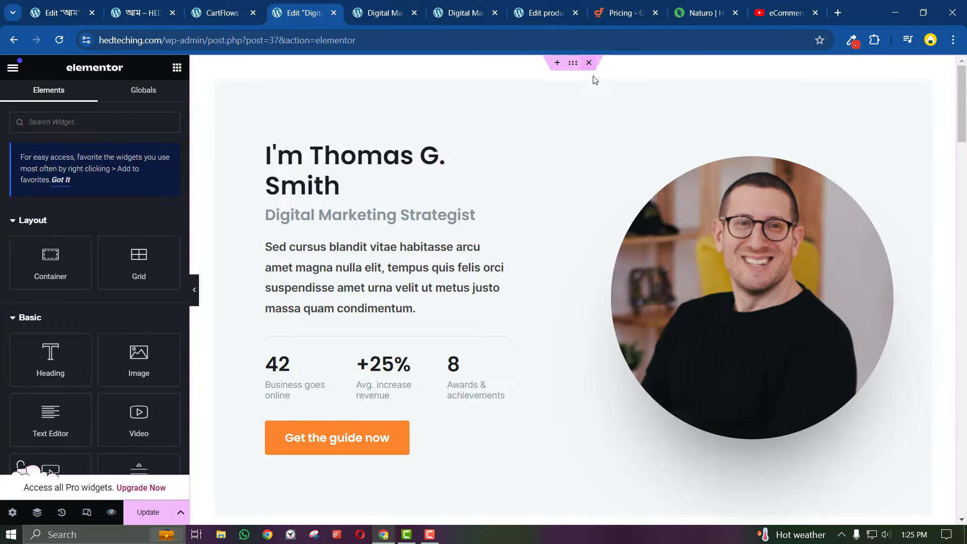
click(589, 62)
click(589, 62)
click(589, 62)
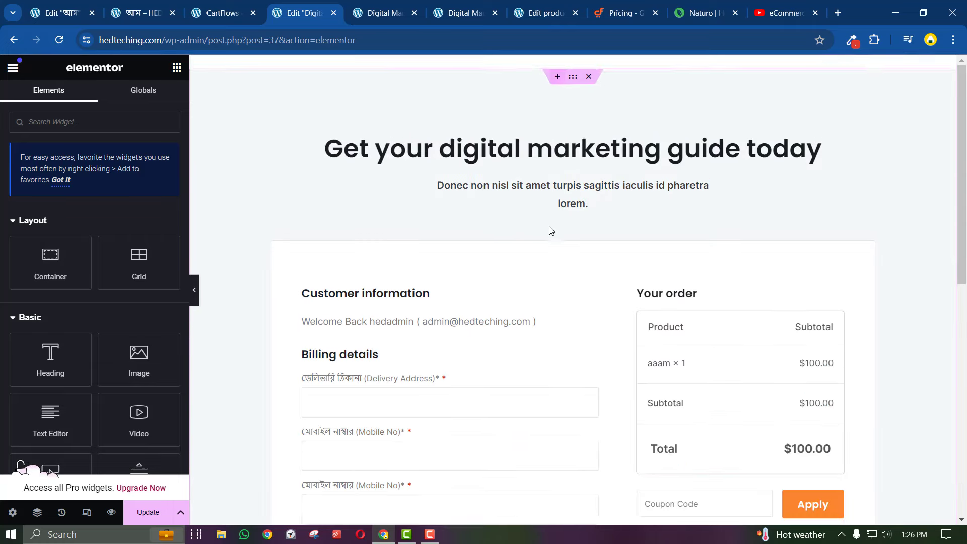
click(558, 76)
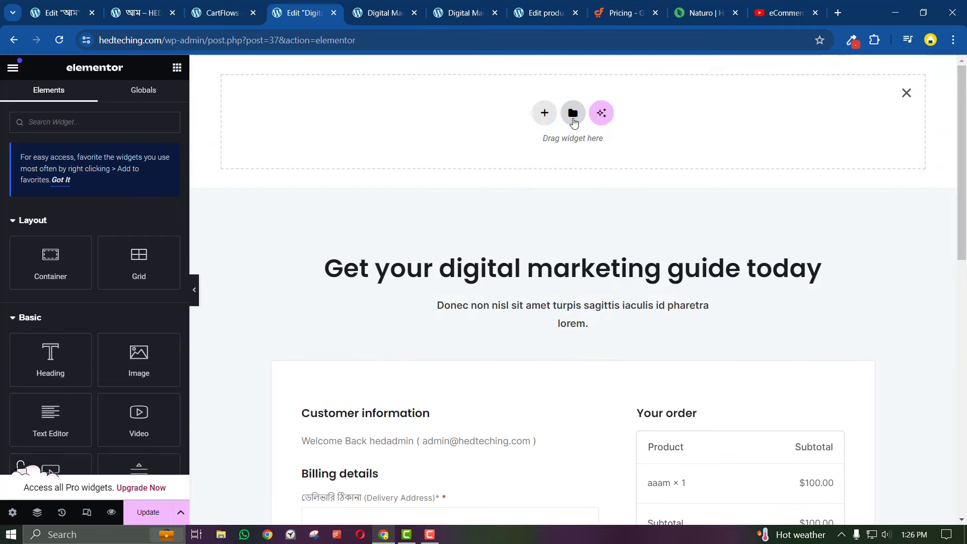
Insert the saved 'aam' template from My Templates, applying its page settings
click(574, 114)
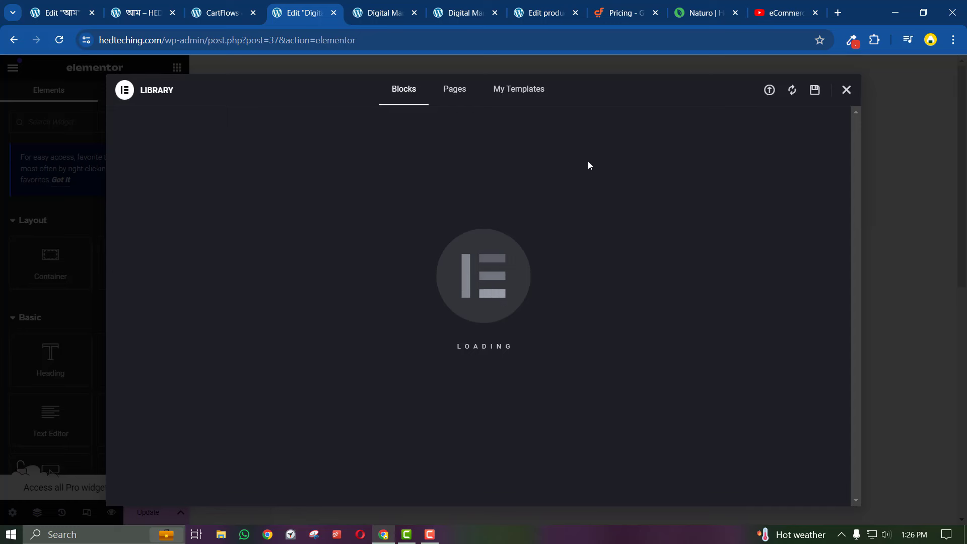
click(769, 92)
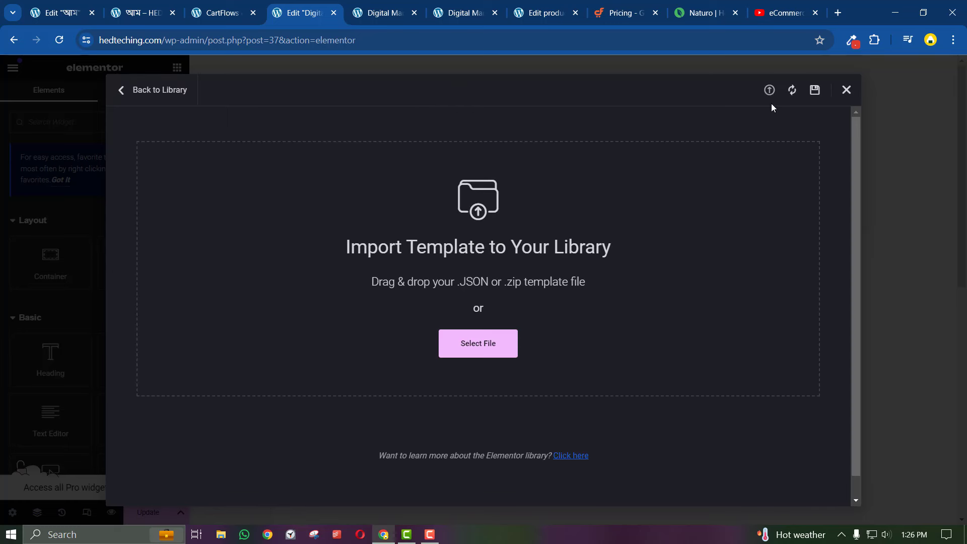
click(494, 349)
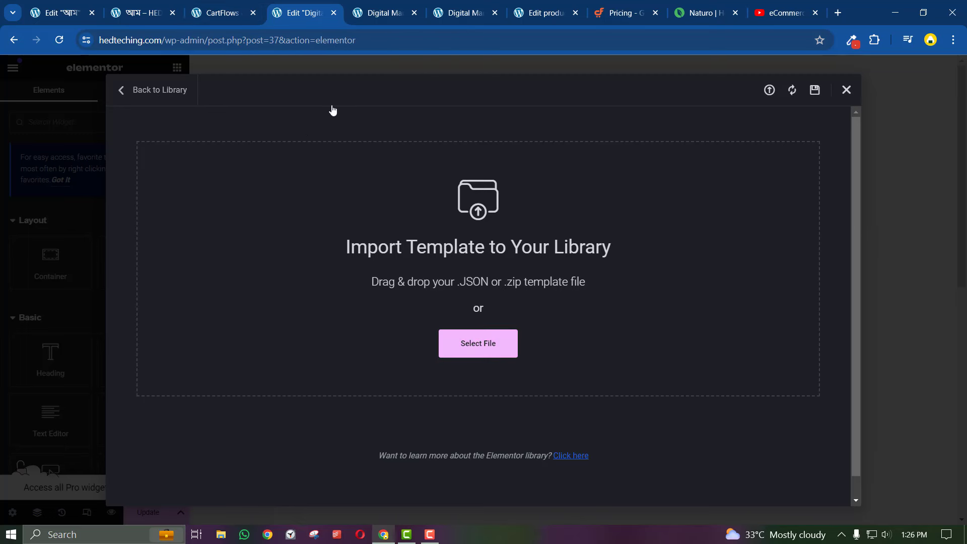
click(149, 90)
click(536, 101)
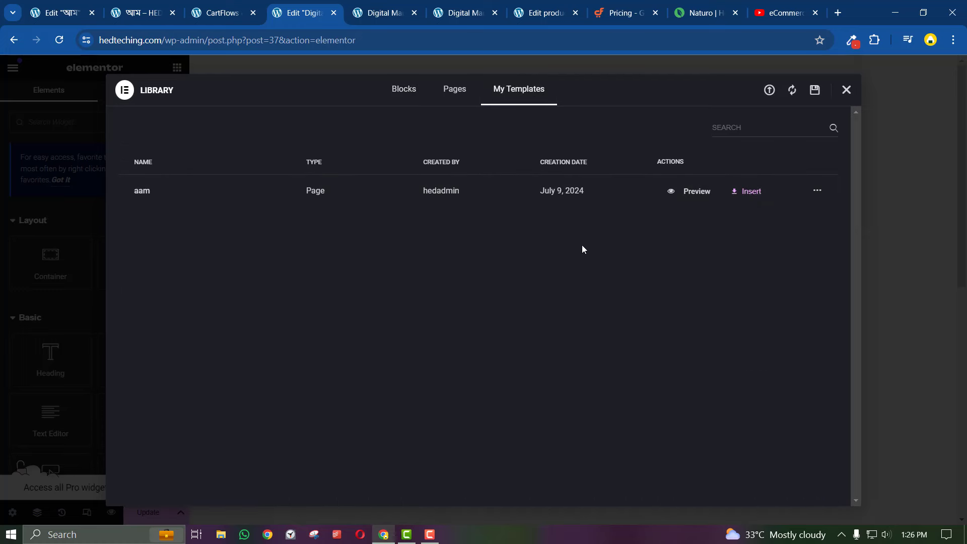
click(746, 191)
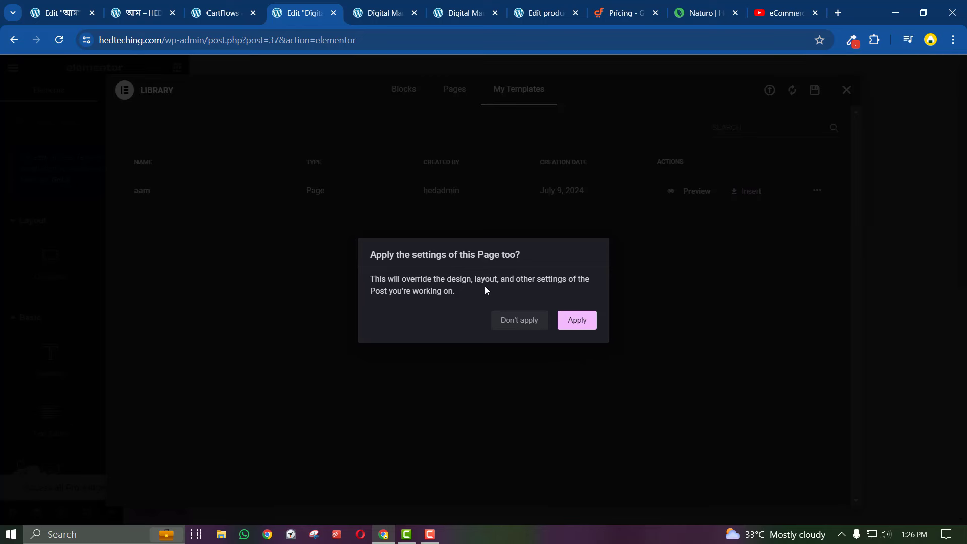
click(586, 323)
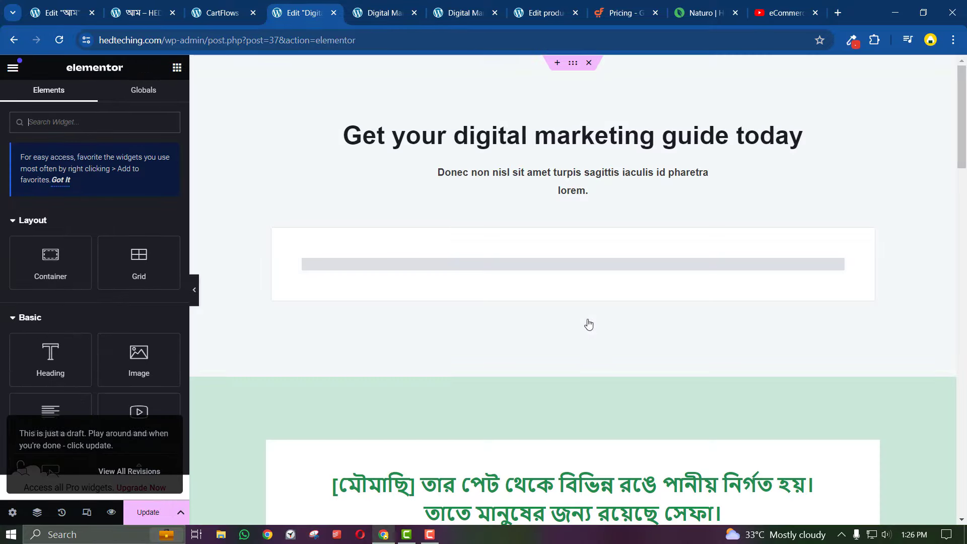
Search the widgets for 'chec' and drag the checkout form widget onto the page
scroll(565, 383, down, 20)
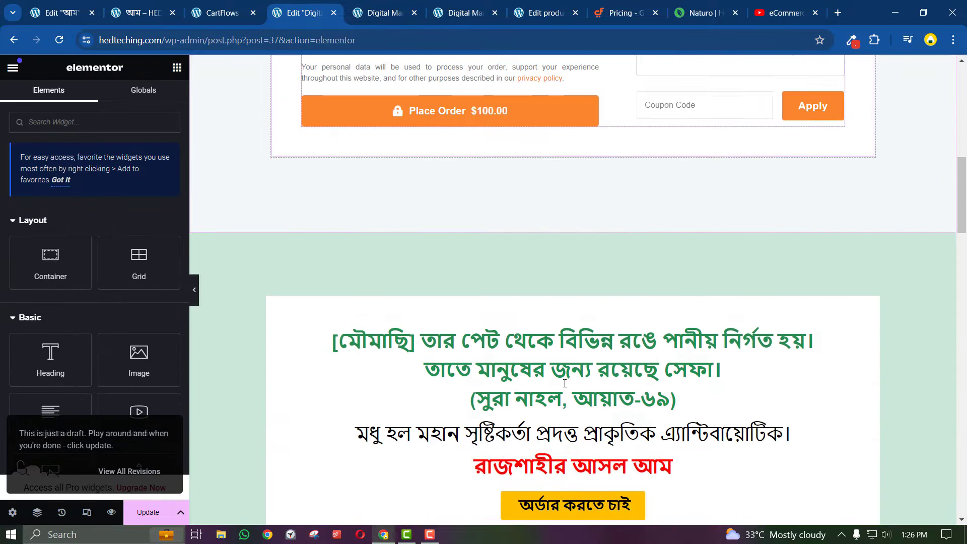
scroll(565, 384, down, 10)
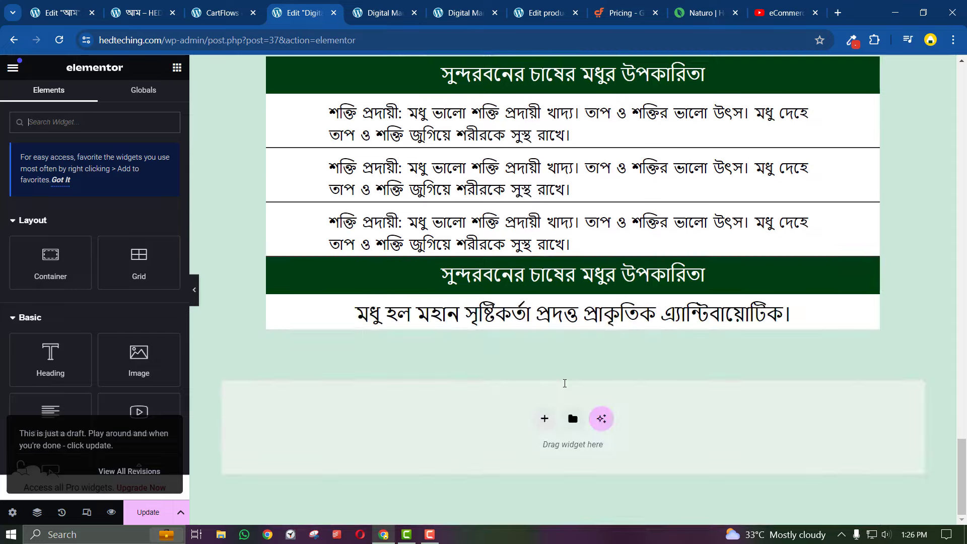
scroll(579, 352, up, 15)
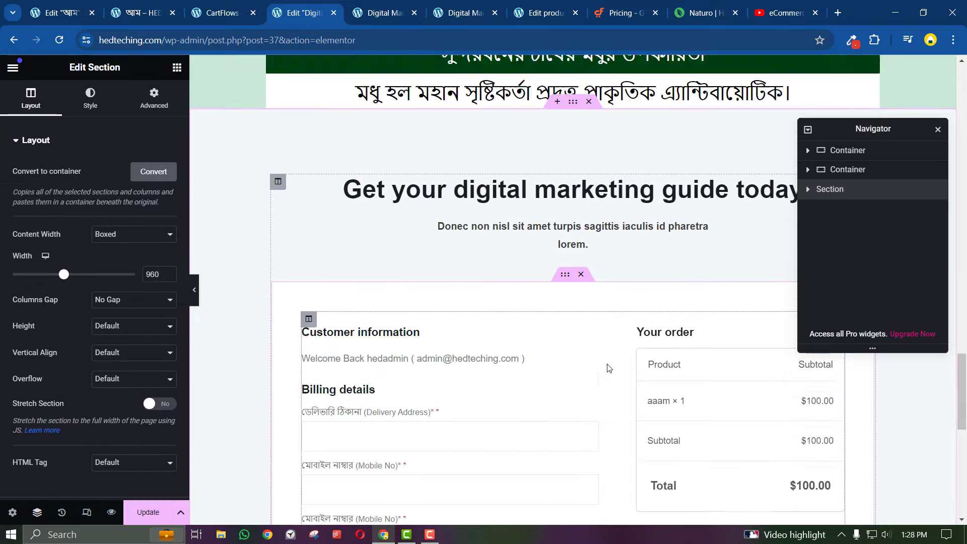
scroll(504, 302, up, 3)
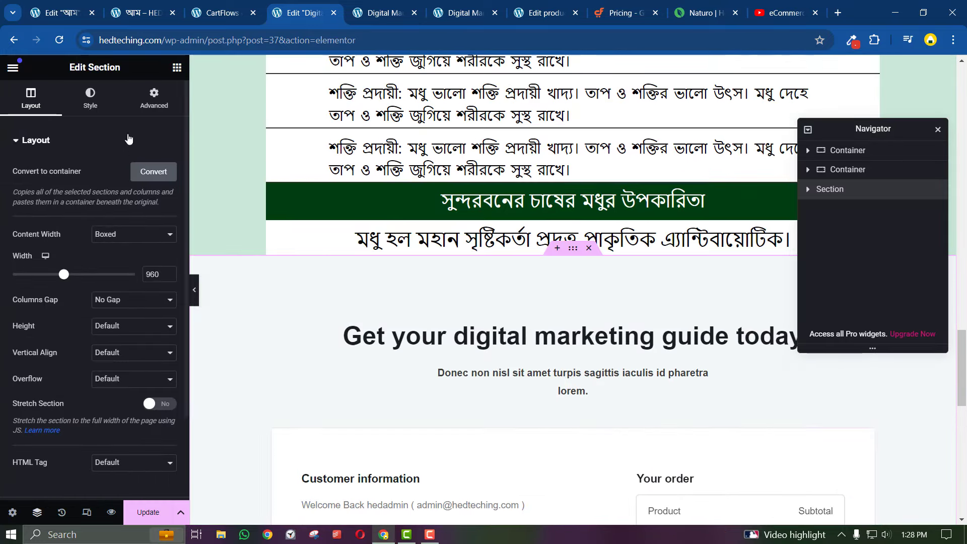
click(177, 67)
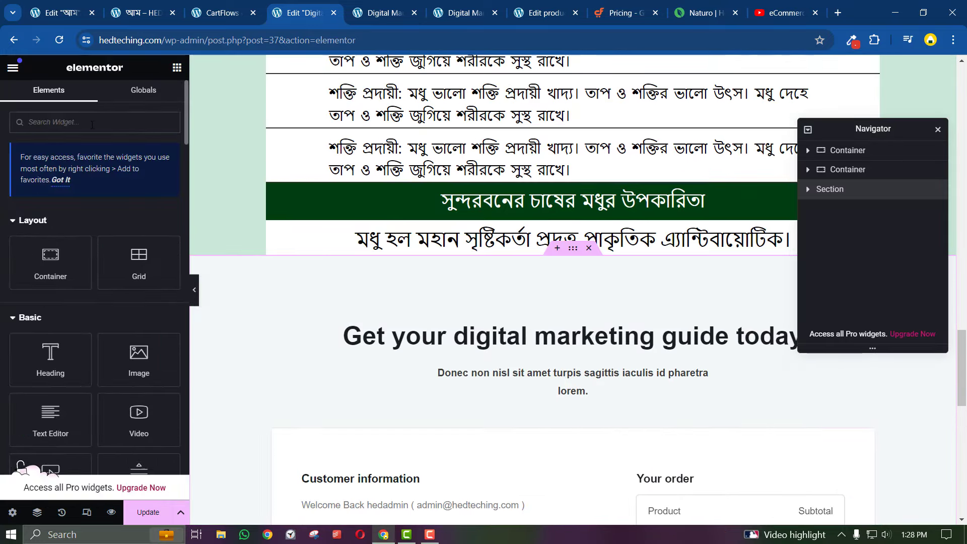
text(check)
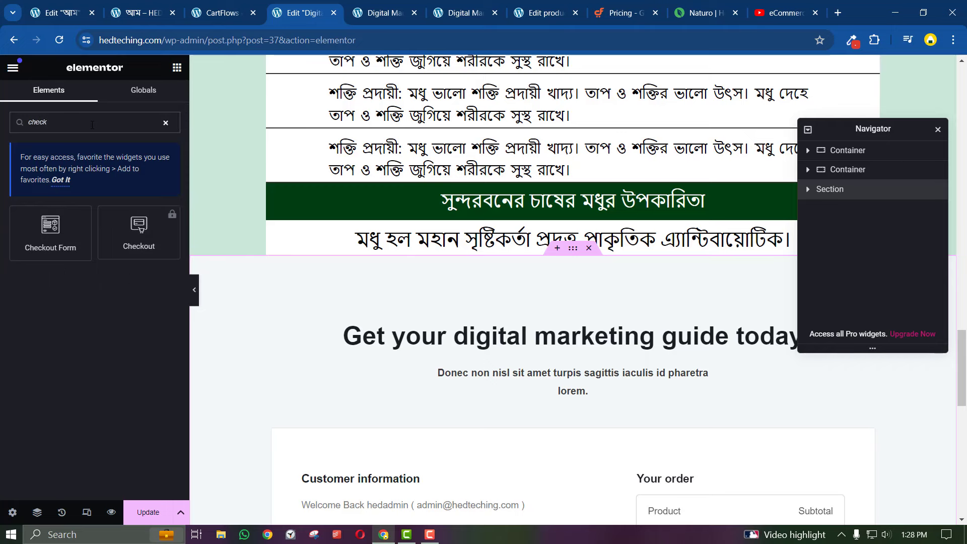
scroll(318, 400, up, 2)
scroll(302, 377, down, 1)
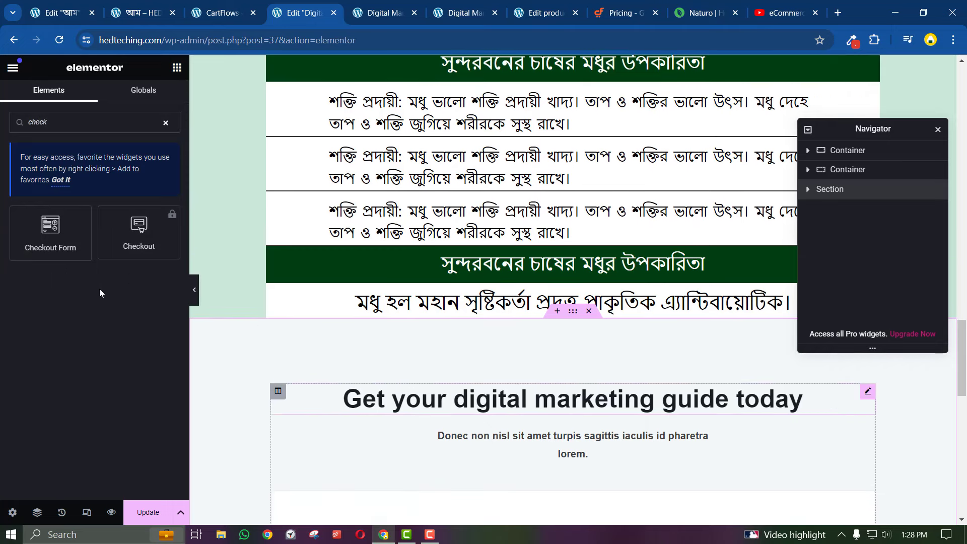
drag(51, 232, 496, 311)
scroll(447, 471, down, 4)
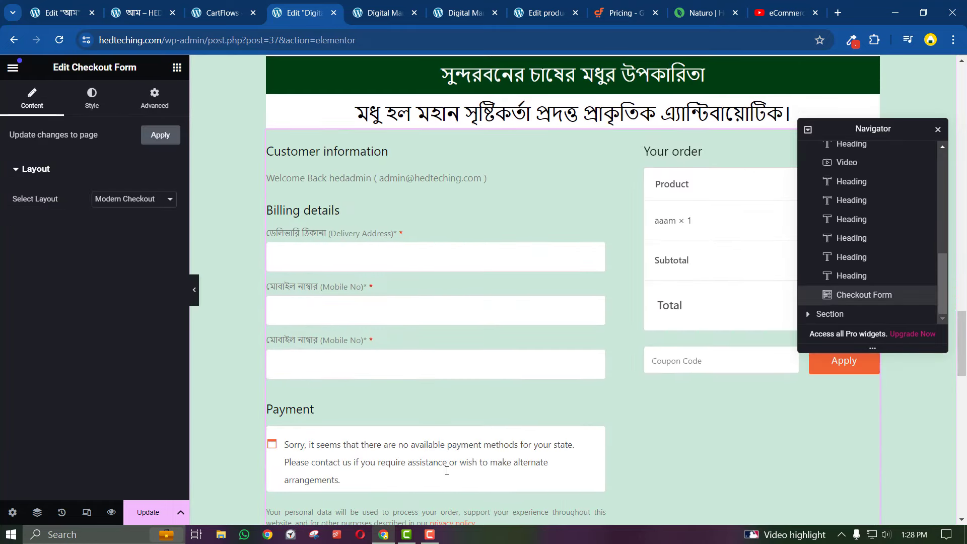
scroll(447, 474, down, 2)
scroll(447, 472, down, 1)
scroll(448, 468, up, 6)
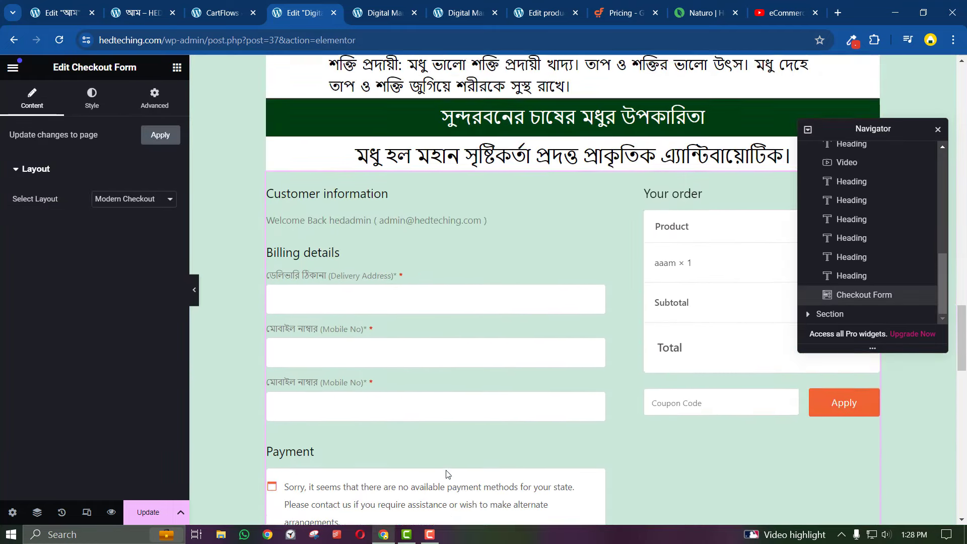
scroll(513, 392, up, 3)
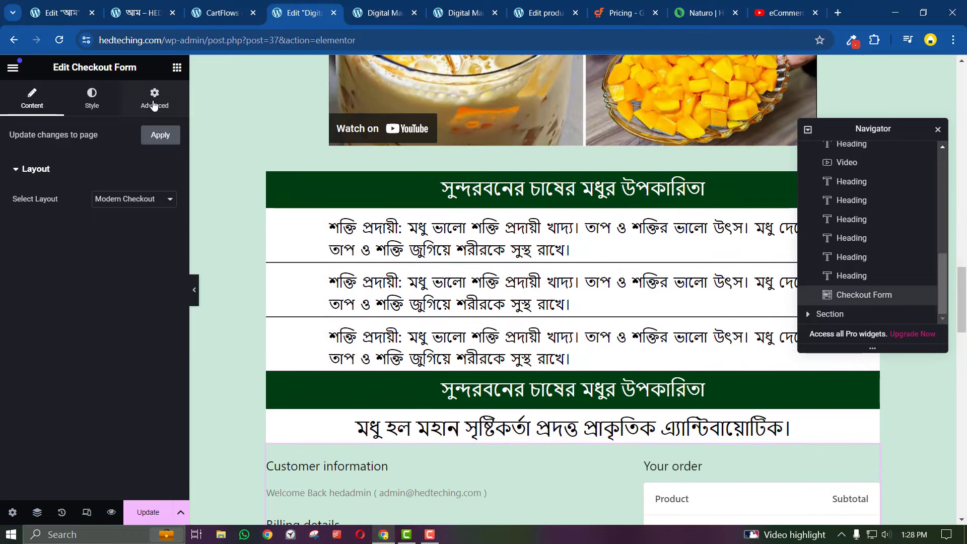
Give the checkout form a solid white background in its Advanced settings
click(154, 98)
scroll(138, 323, down, 5)
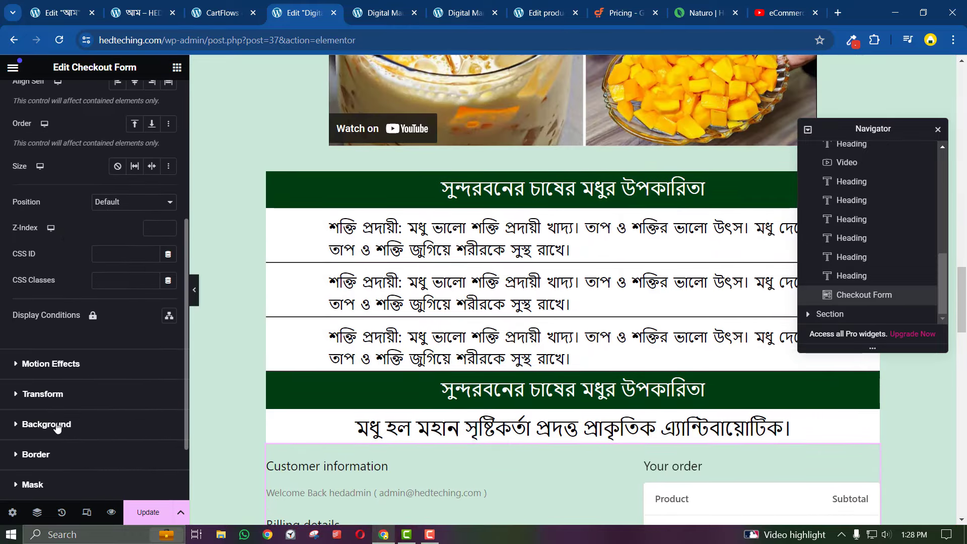
click(57, 425)
click(151, 316)
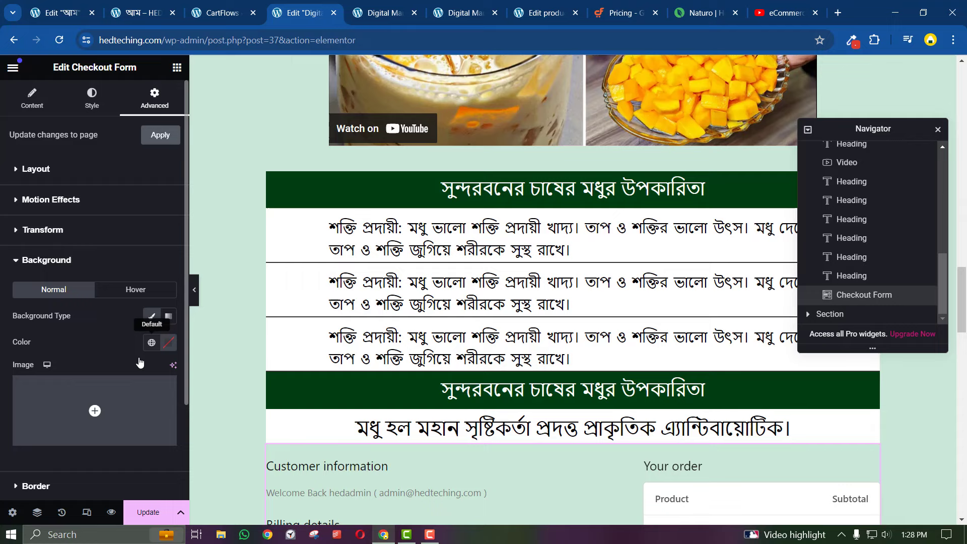
click(168, 347)
drag(103, 218, 70, 159)
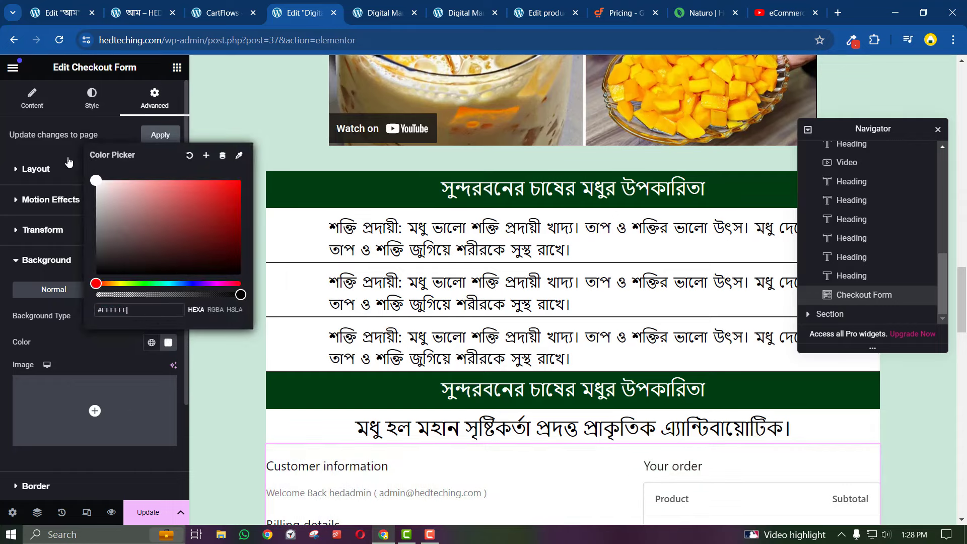
click(2, 331)
scroll(351, 393, down, 8)
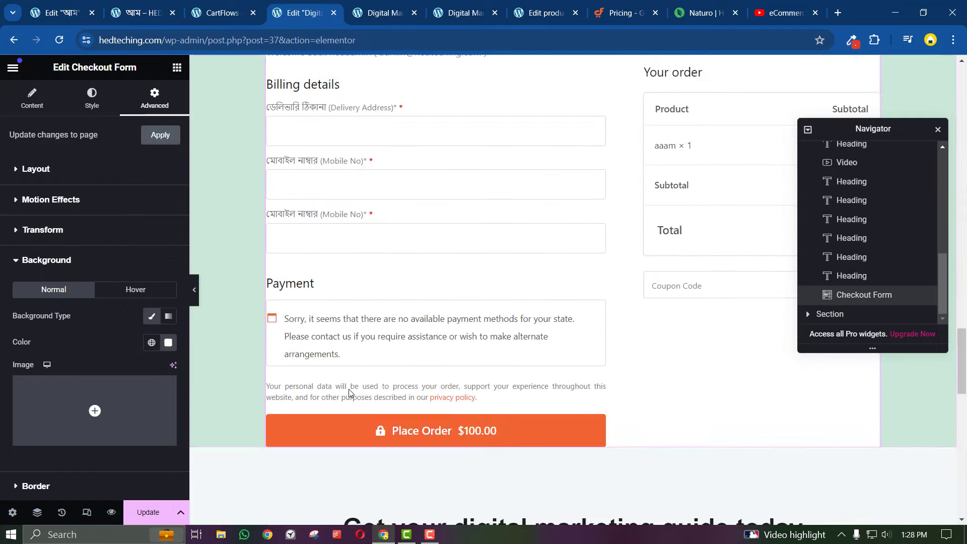
scroll(351, 393, down, 3)
scroll(350, 393, up, 3)
scroll(285, 358, up, 3)
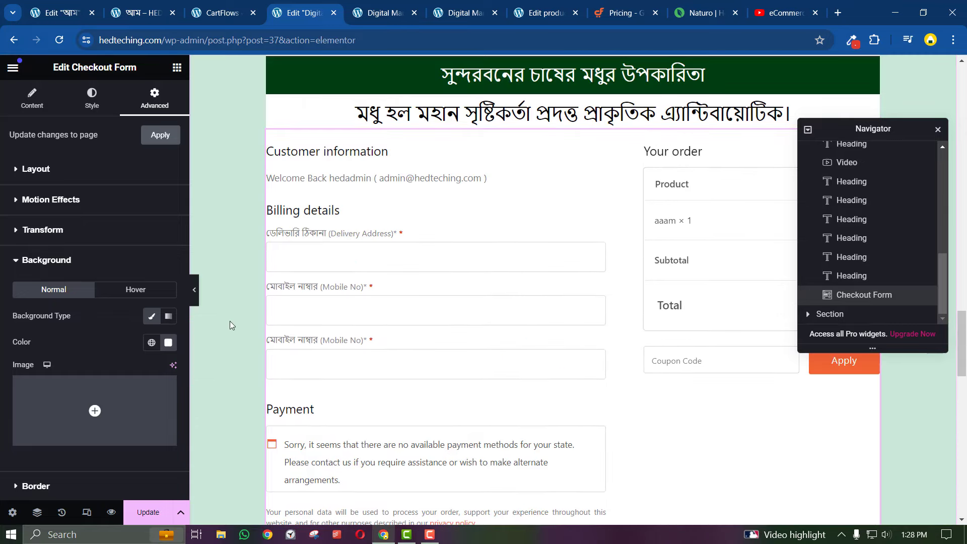
click(195, 297)
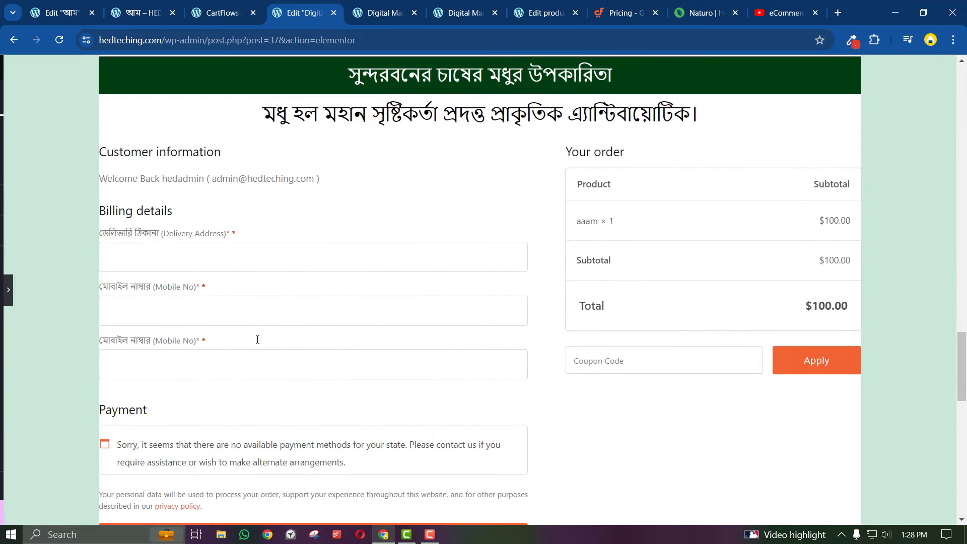
click(4, 294)
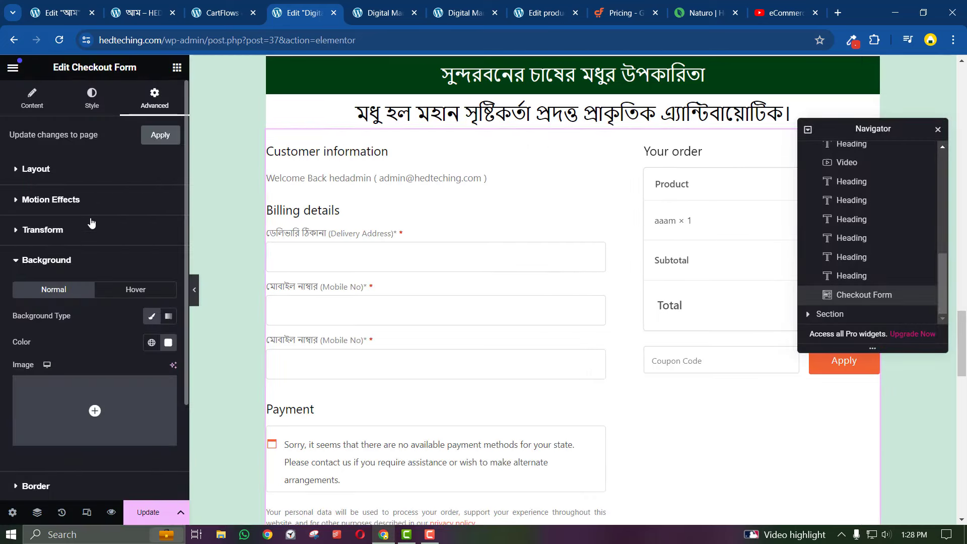
Unlink the form's margin and padding sides and set right and left padding to 10
scroll(90, 256, down, 3)
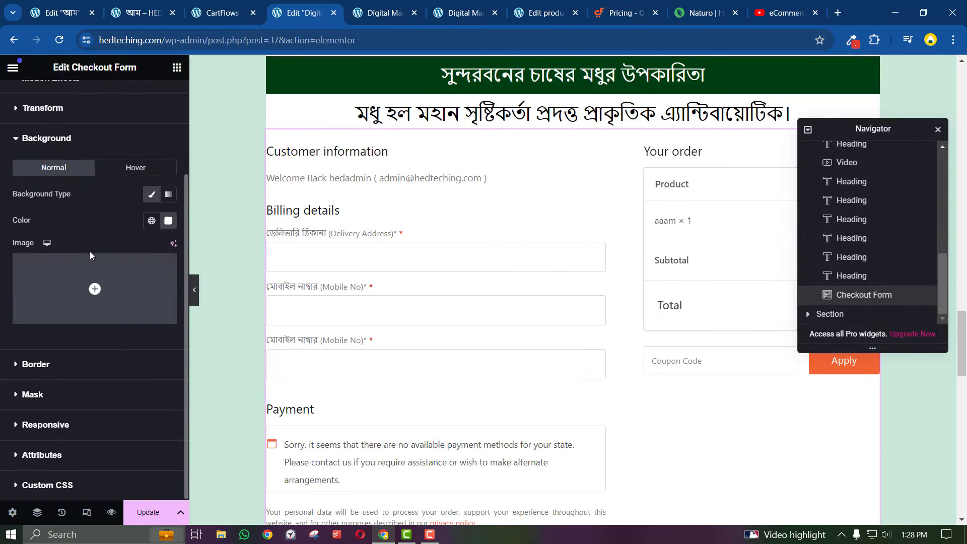
click(61, 376)
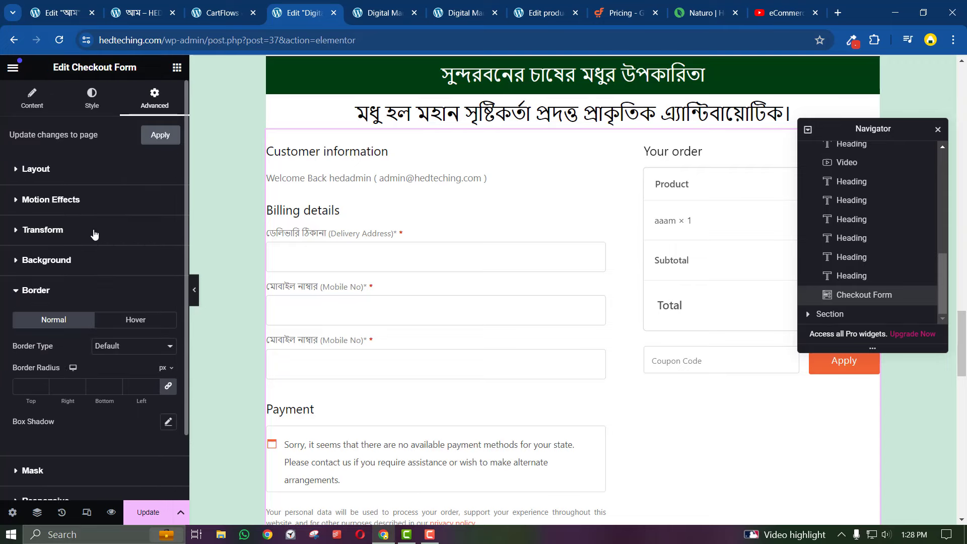
click(91, 105)
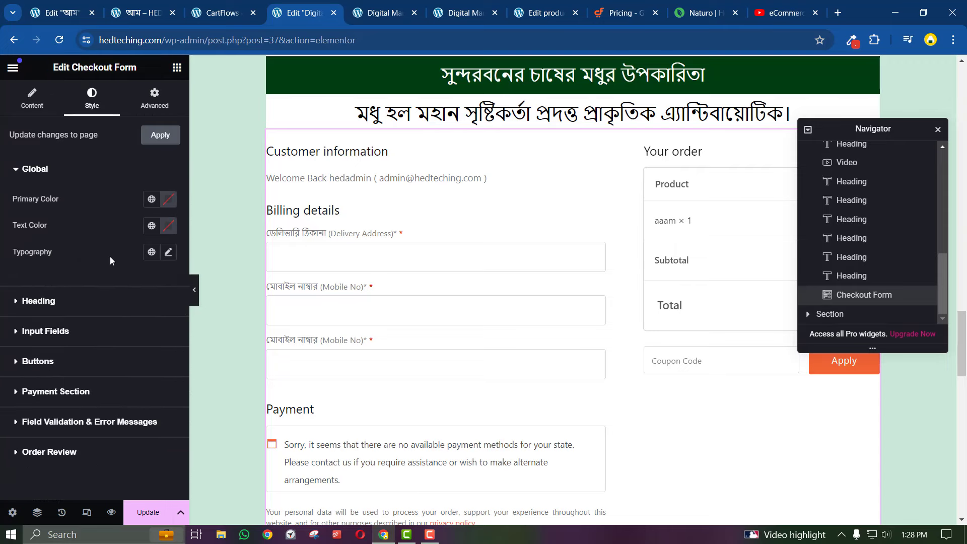
click(30, 100)
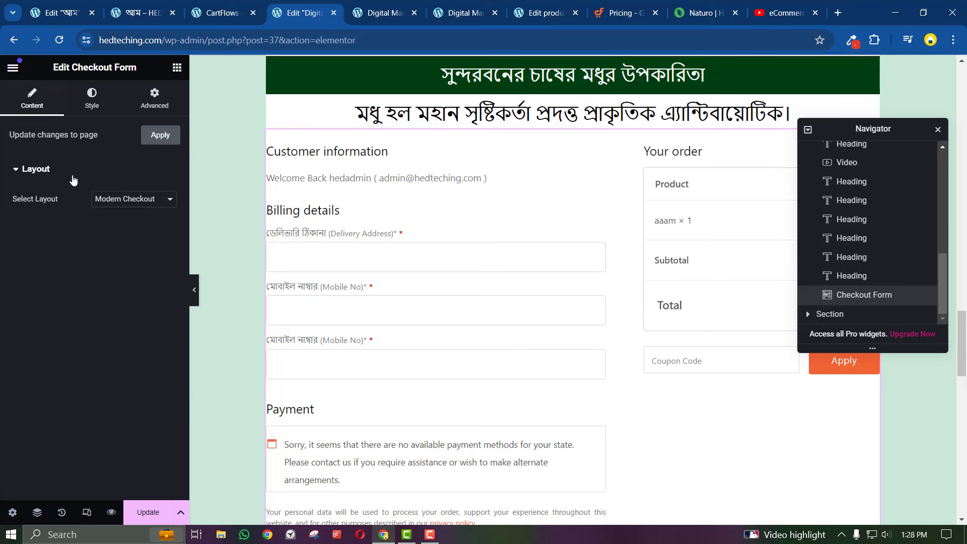
click(172, 108)
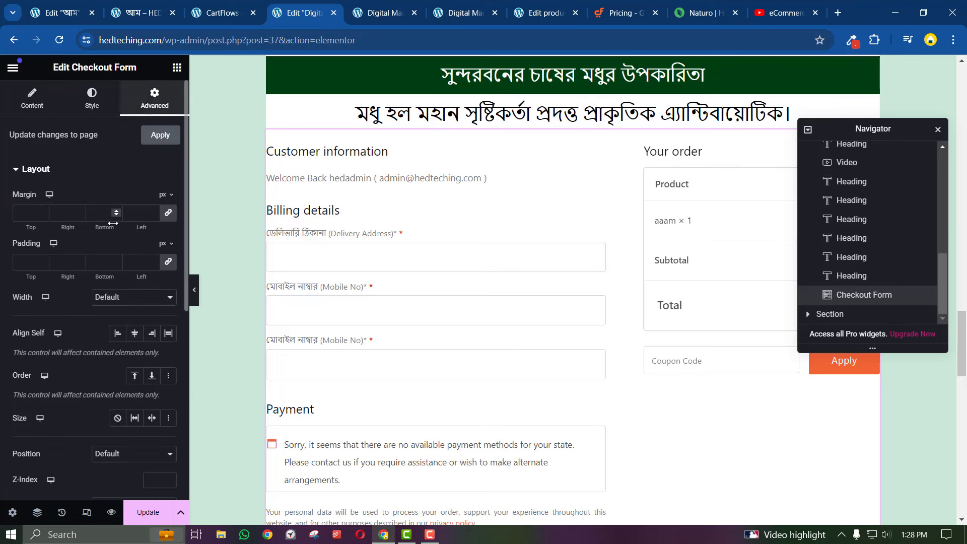
click(167, 215)
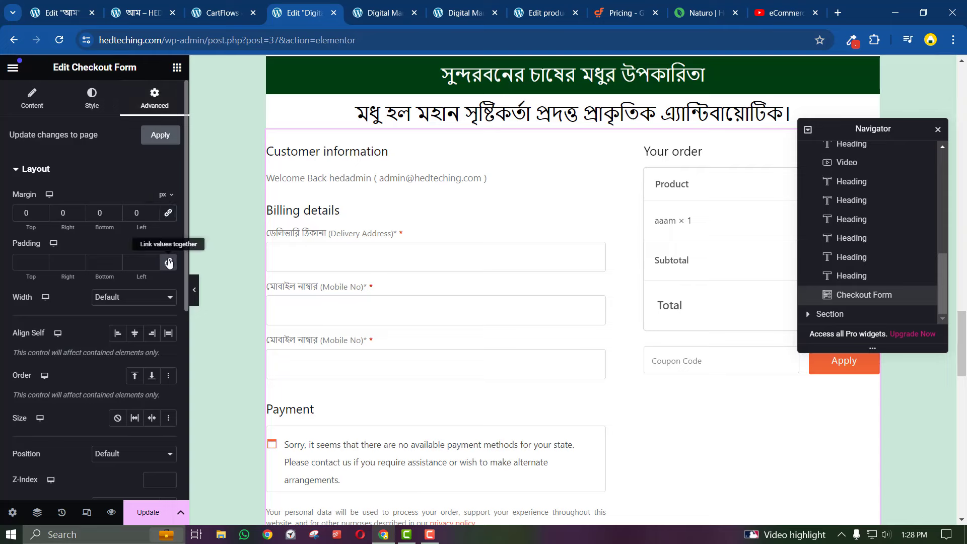
click(168, 263)
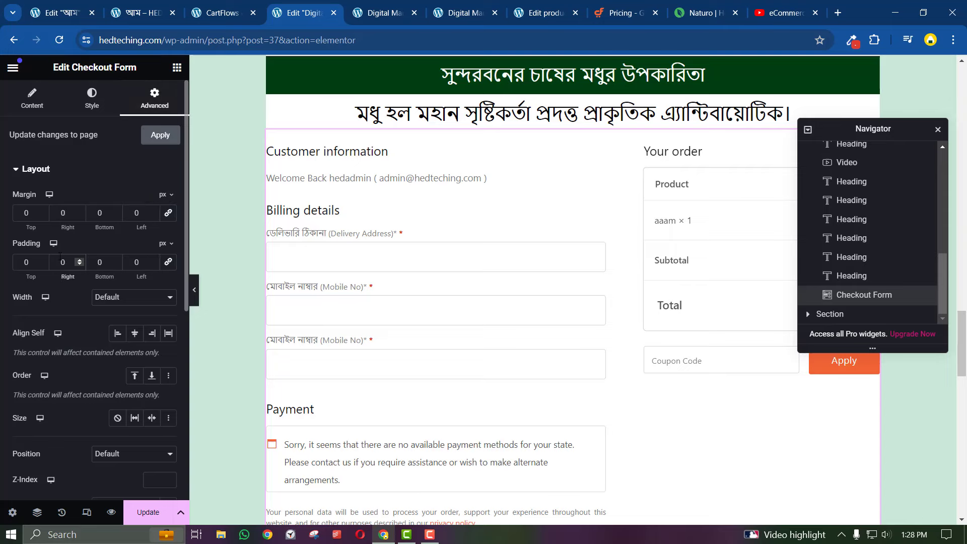
click(60, 258)
text(100)
click(135, 262)
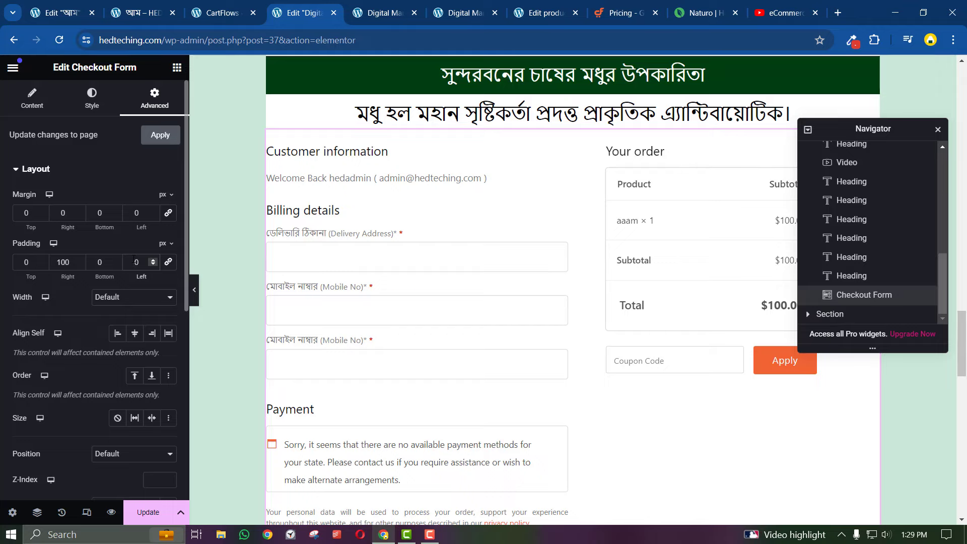
text(100)
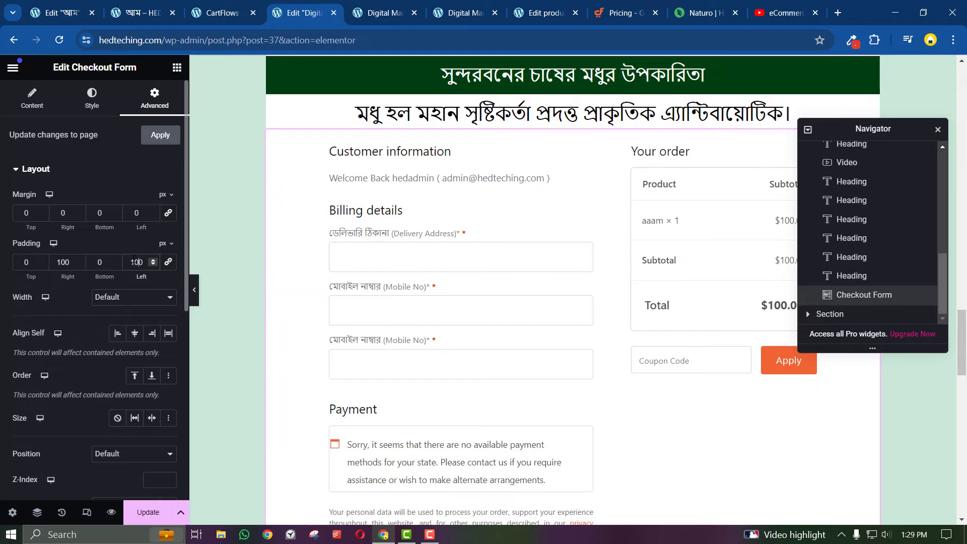
Preview the padded form and delete the 'Get your digital marketing guide today' section
click(194, 290)
scroll(401, 409, up, 1)
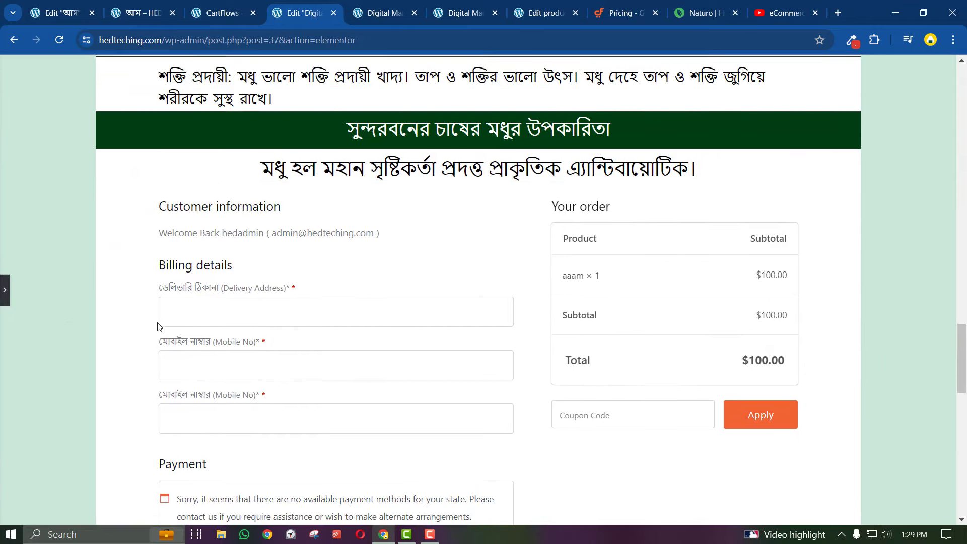
scroll(159, 326, down, 6)
scroll(162, 325, up, 3)
click(6, 286)
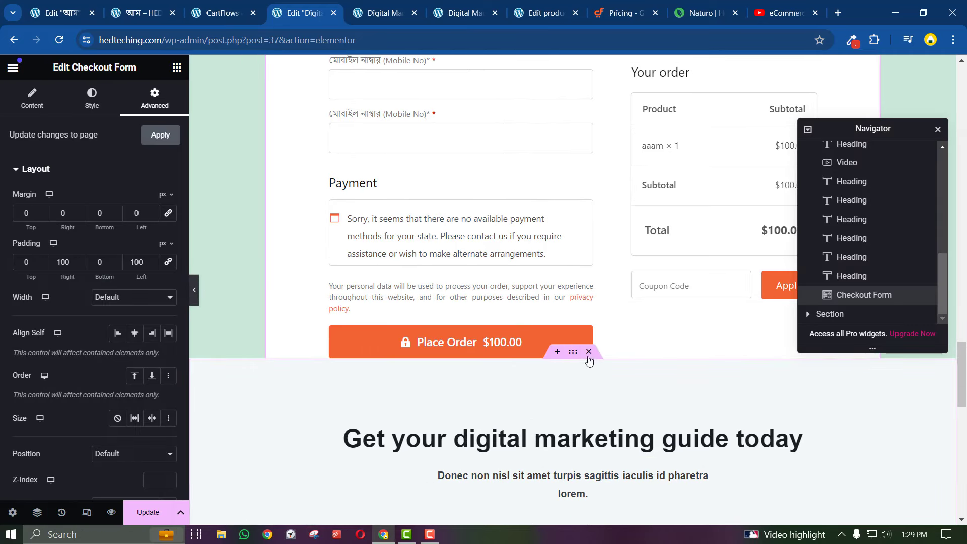
click(589, 351)
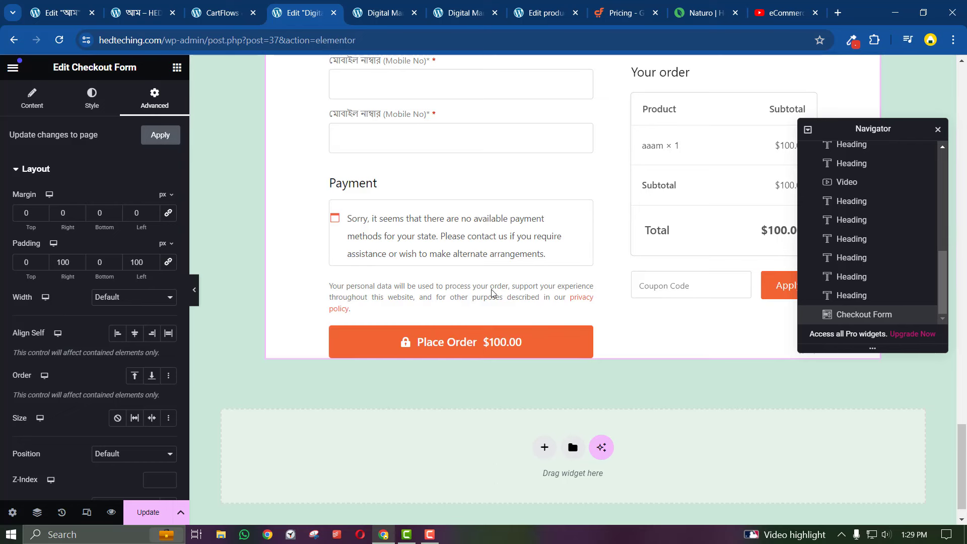
scroll(492, 293, up, 3)
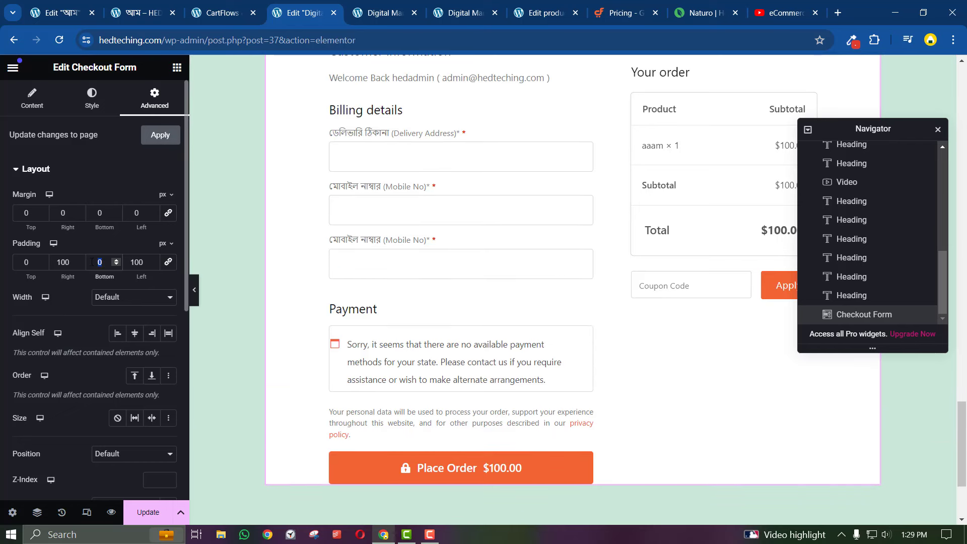
Adjust the checkout form's top padding (entering 50, then 5) and preview the result
text(50)
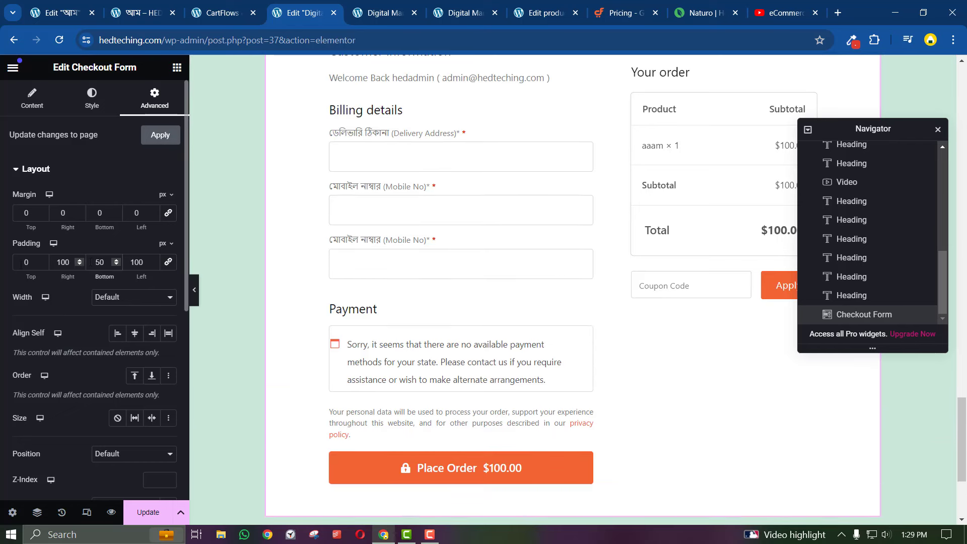
click(23, 262)
text(5)
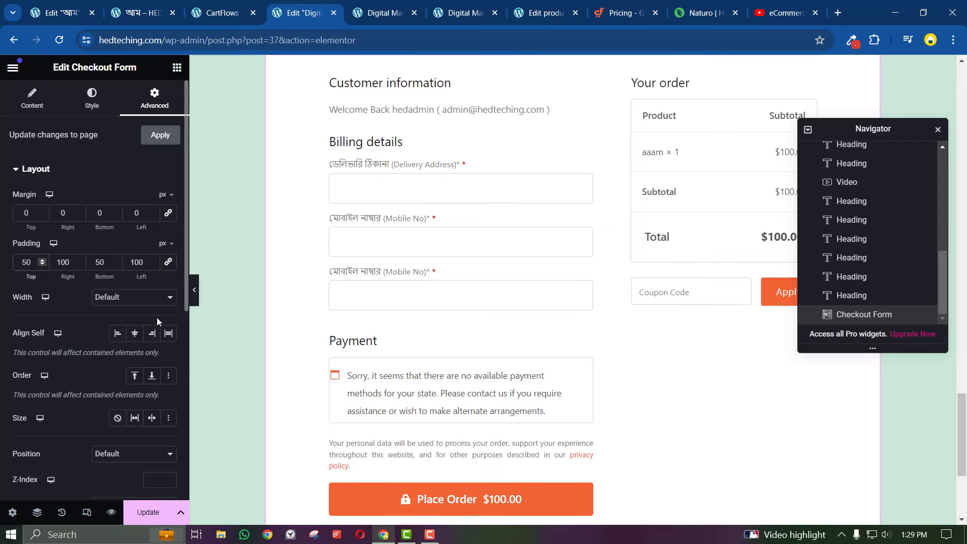
click(194, 290)
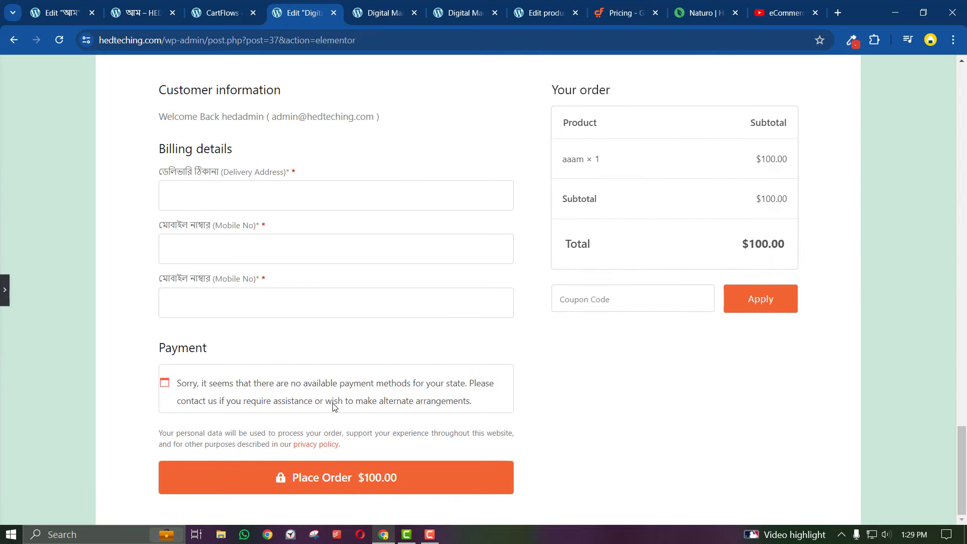
scroll(333, 407, up, 5)
scroll(333, 407, down, 5)
scroll(248, 371, up, 3)
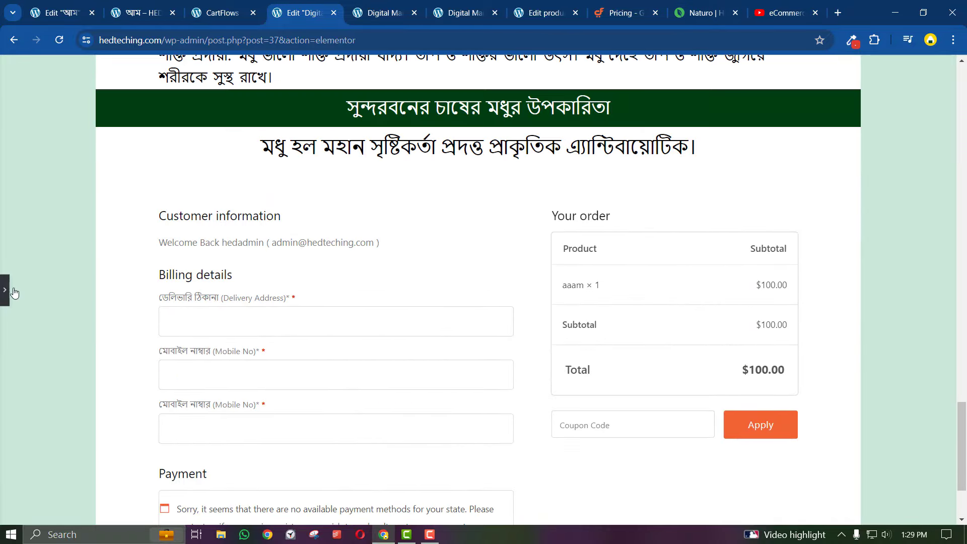
click(5, 290)
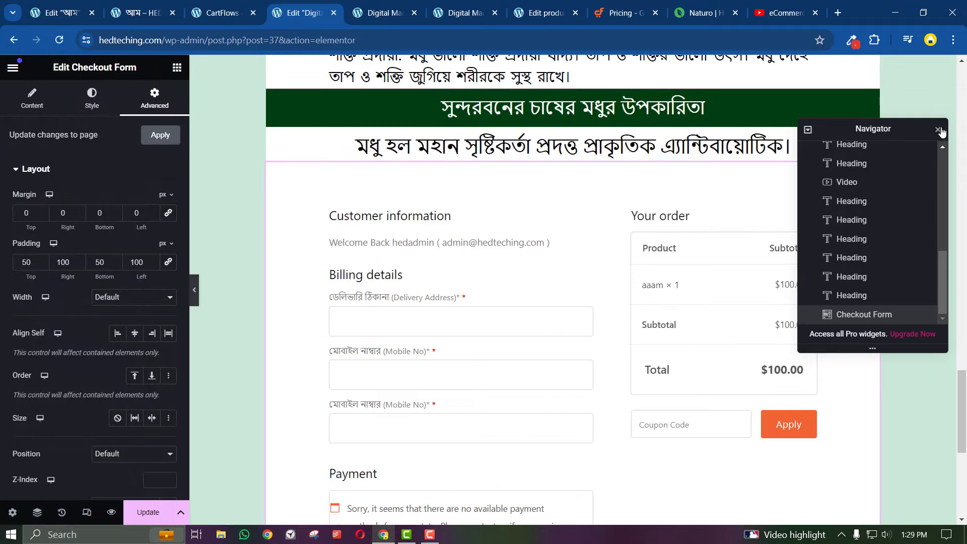
Close the structure outline and review the full page with the panel collapsed
click(938, 129)
click(194, 289)
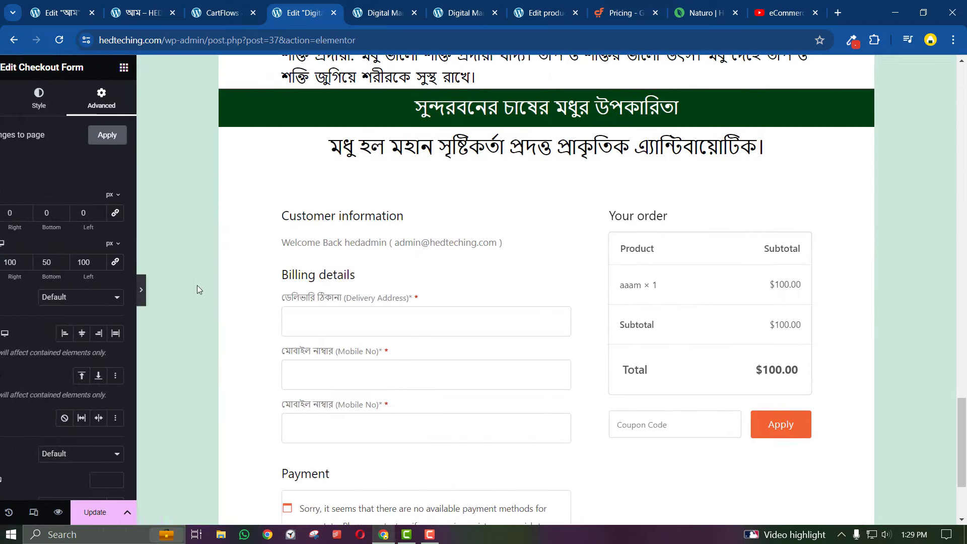
scroll(228, 416, down, 3)
scroll(227, 416, up, 7)
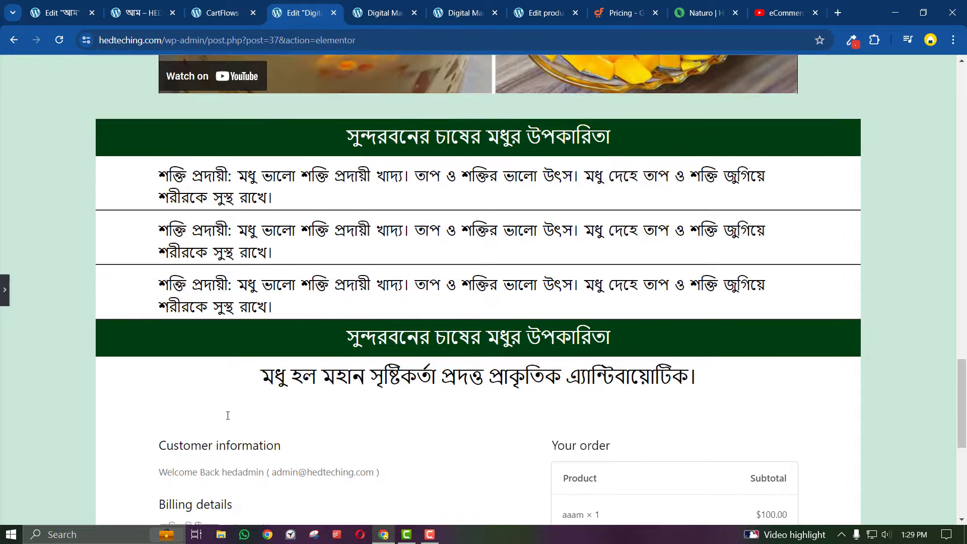
scroll(229, 416, down, 7)
scroll(228, 416, down, 1)
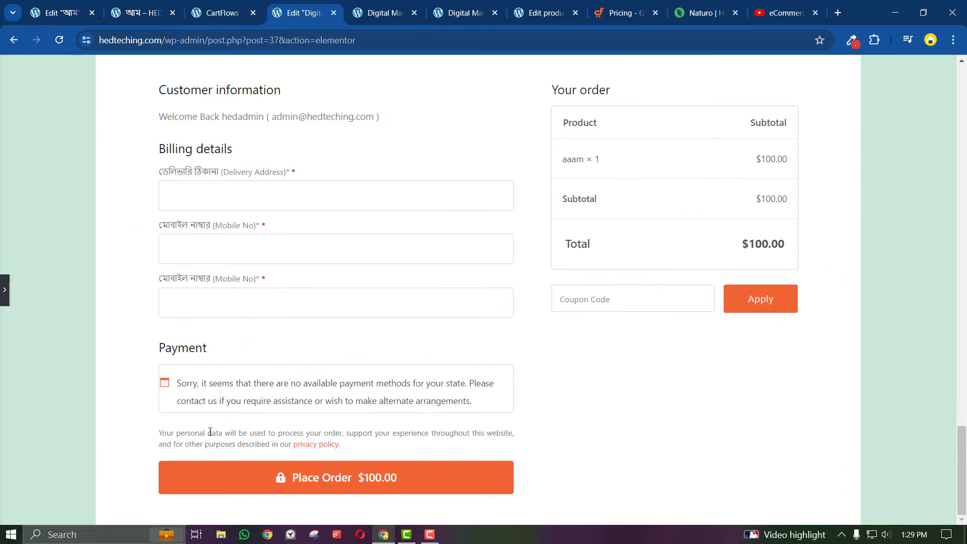
click(6, 288)
scroll(305, 435, up, 4)
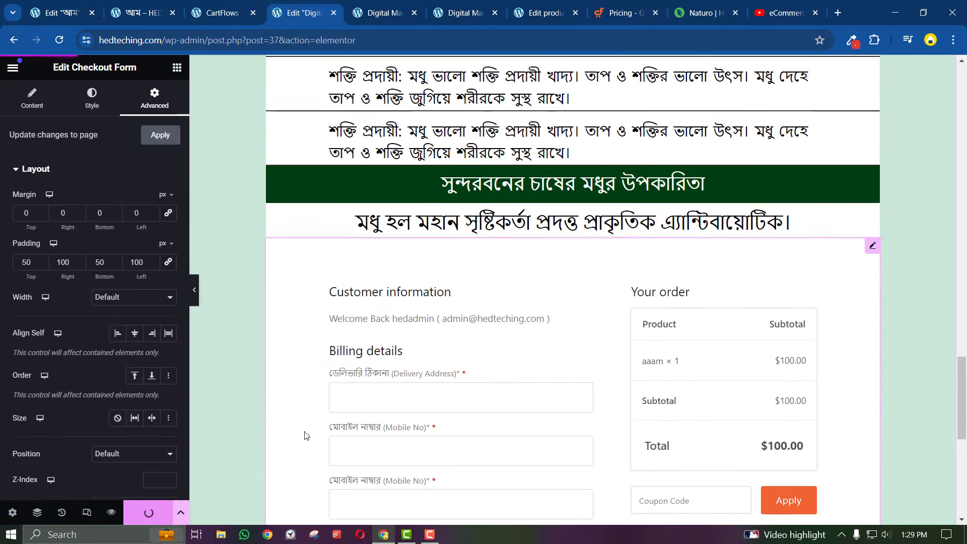
scroll(305, 435, up, 20)
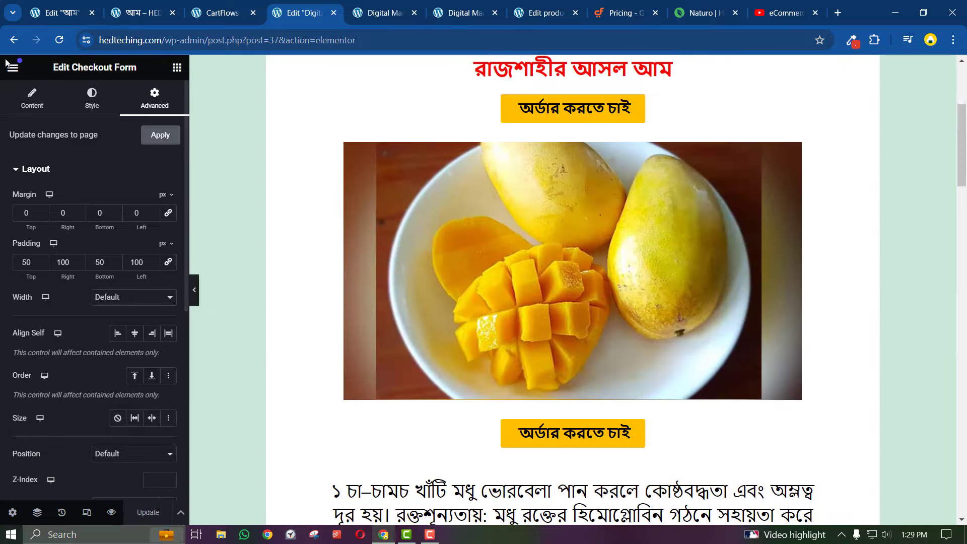
click(10, 65)
Open the published checkout page in a new tab and scroll through it
click(111, 344)
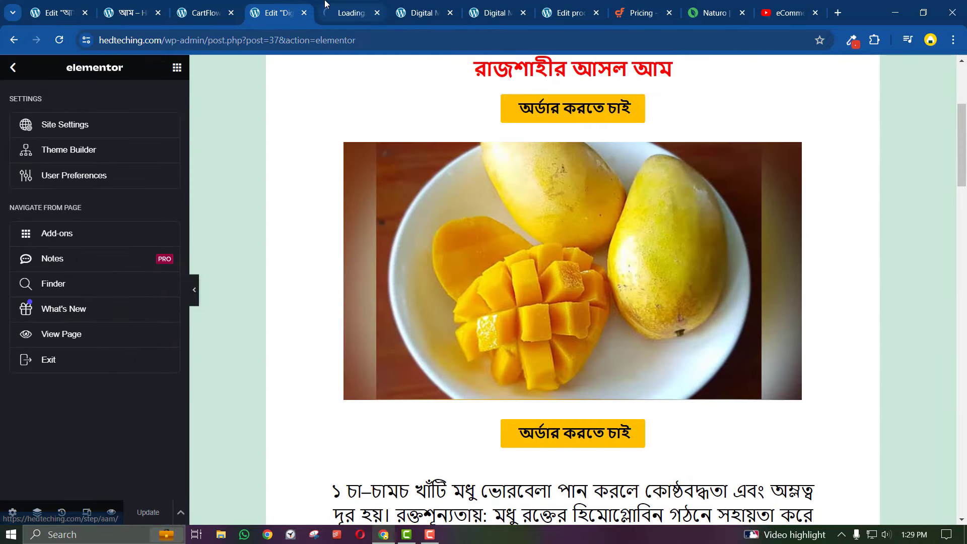
click(325, 6)
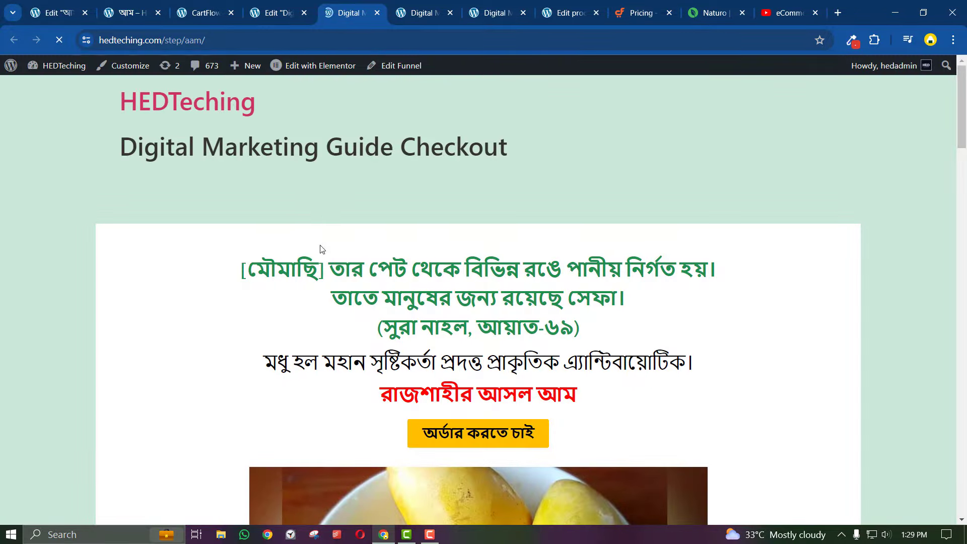
scroll(318, 217, down, 15)
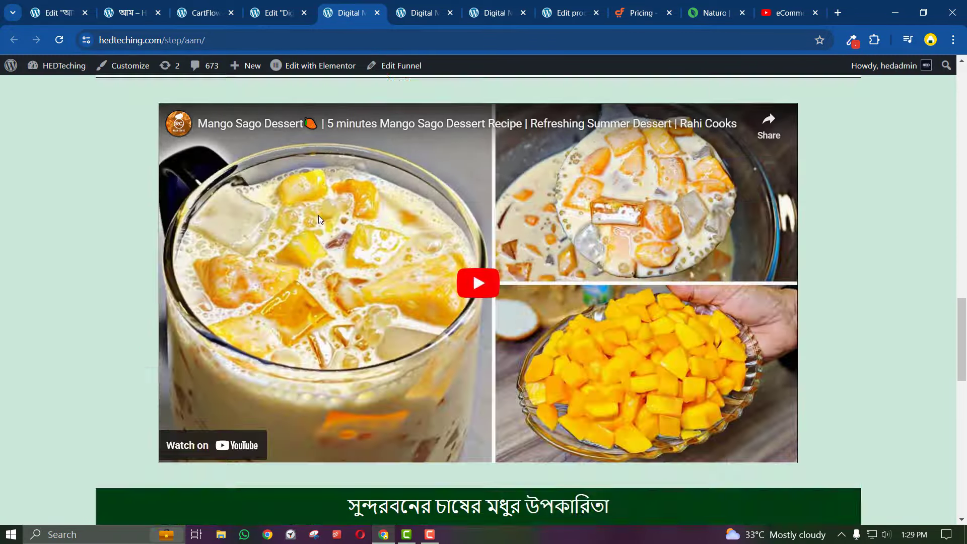
scroll(318, 215, down, 5)
scroll(325, 207, up, 20)
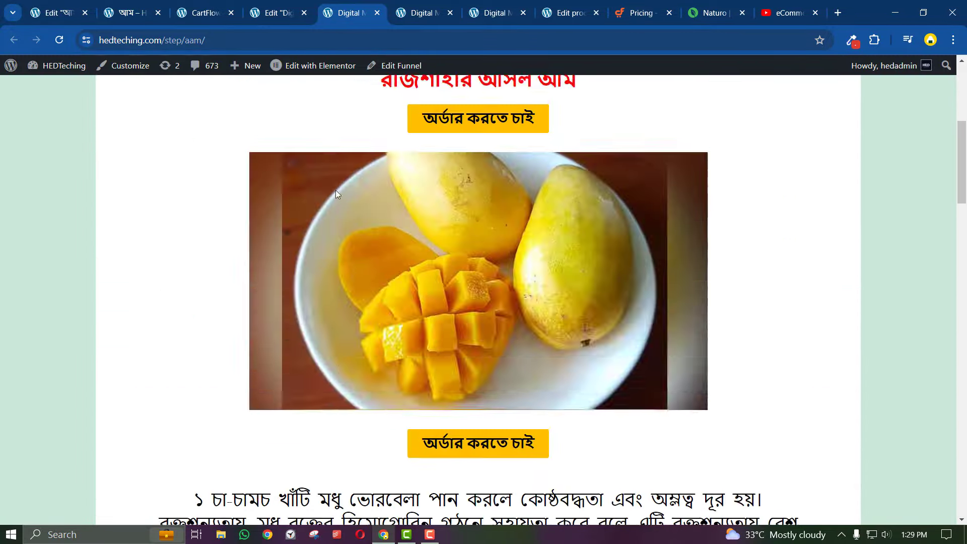
scroll(336, 189, up, 5)
Back in the editor, keep the Page Layout setting as Template for Page Builders
click(276, 12)
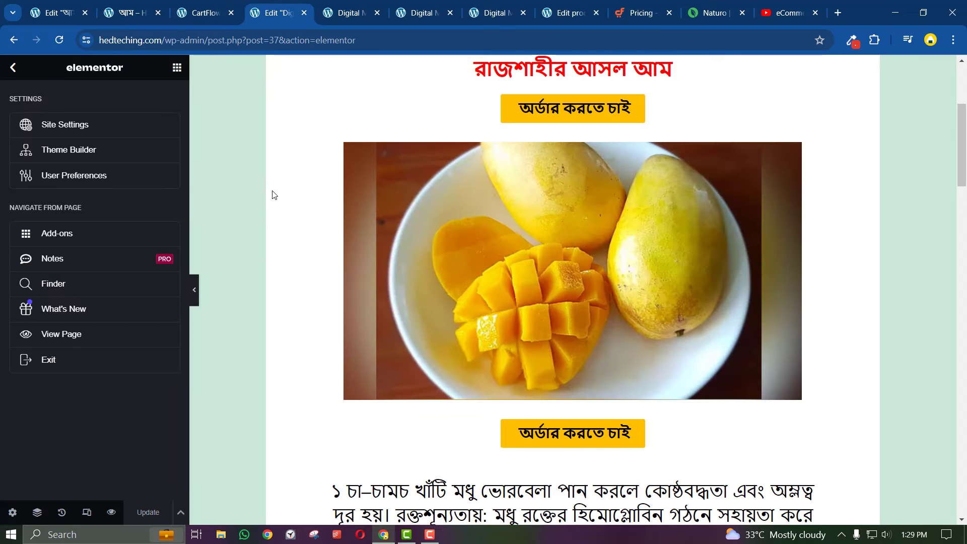
scroll(277, 181, up, 5)
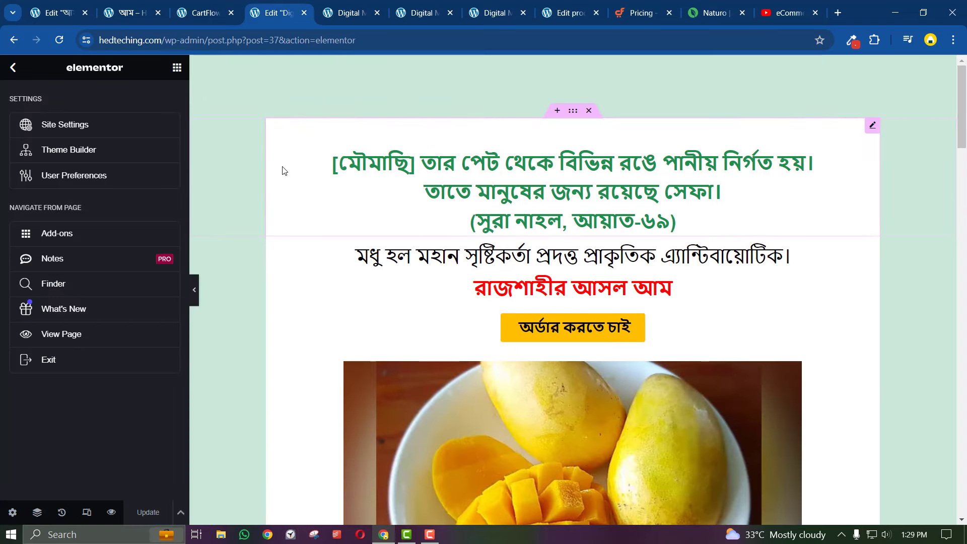
click(12, 513)
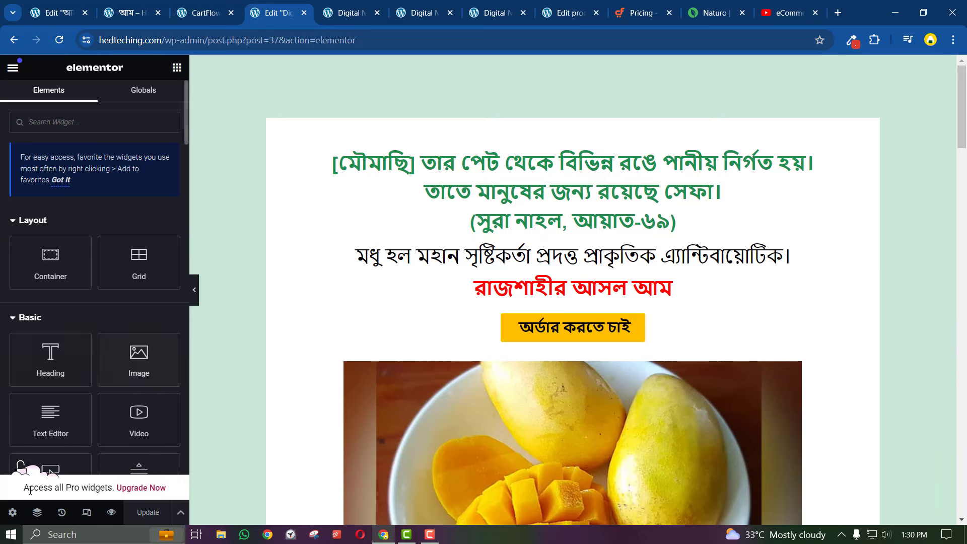
click(13, 512)
click(104, 349)
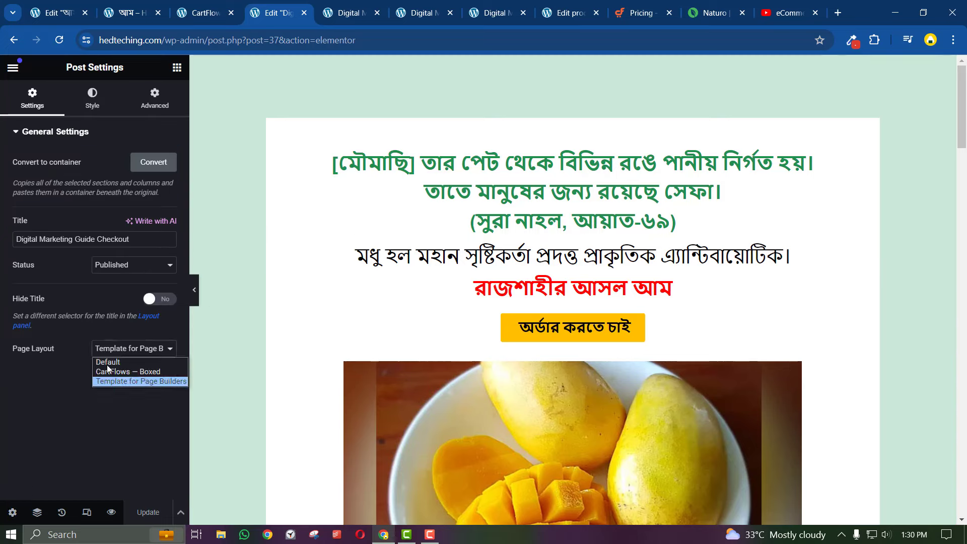
click(104, 394)
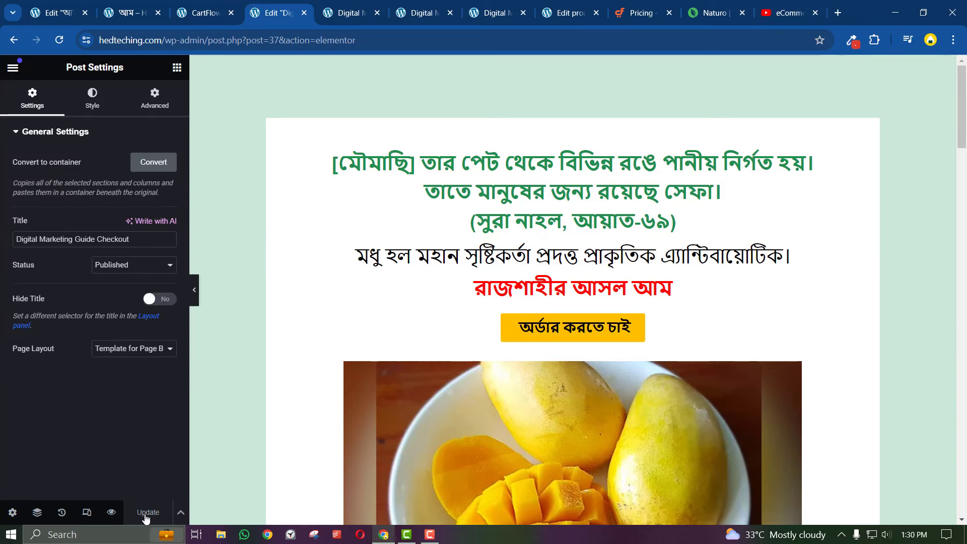
Reload the live /step/aam/ checkout page and scroll down to check the padded form
click(325, 15)
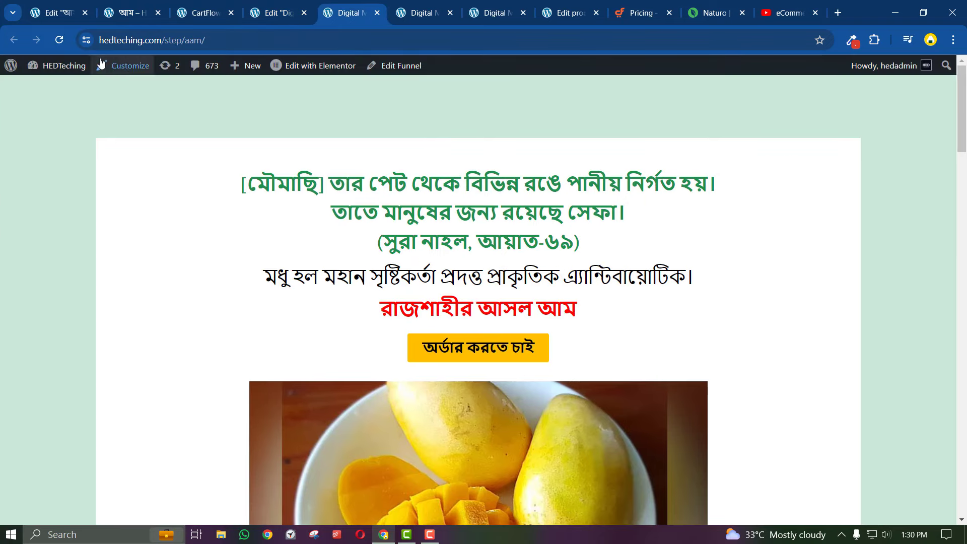
click(60, 40)
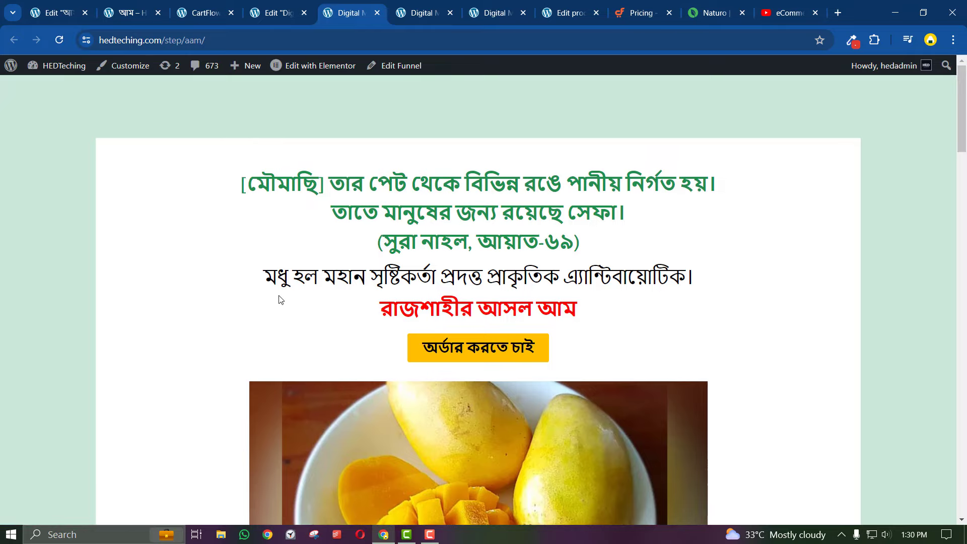
scroll(447, 270, down, 1)
scroll(447, 270, down, 20)
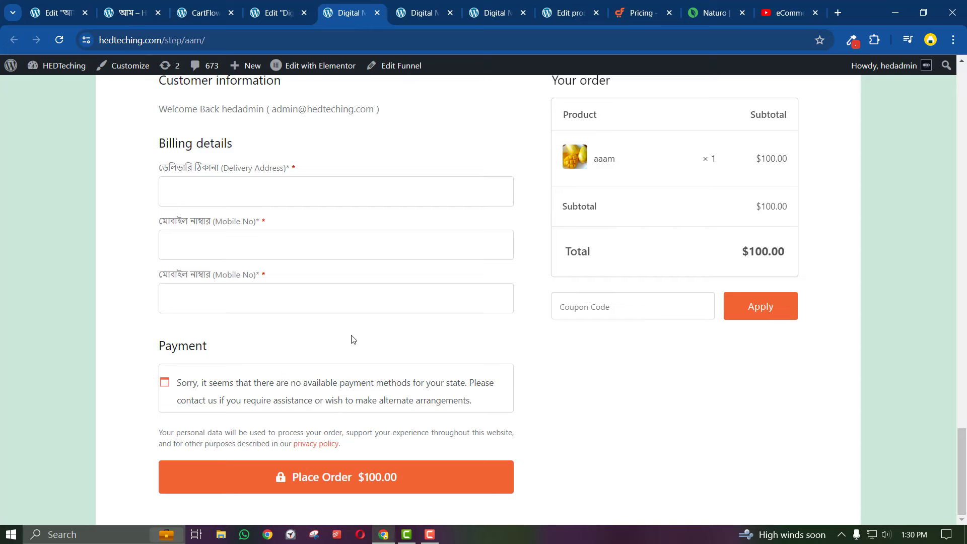
Compare against the Naturo BD honey order form's Cash On Delivery payment type, then return to CartFlows
click(685, 4)
scroll(303, 318, down, 1)
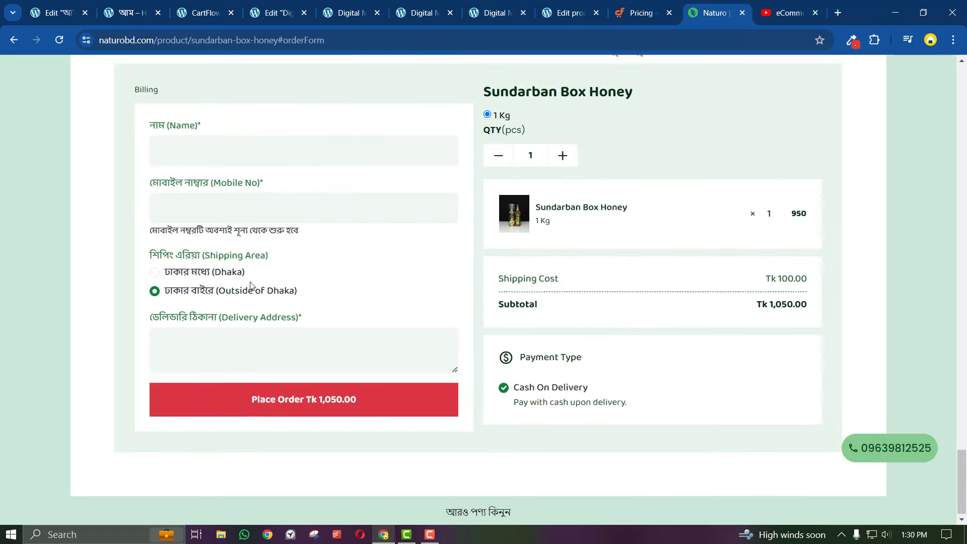
scroll(256, 286, up, 1)
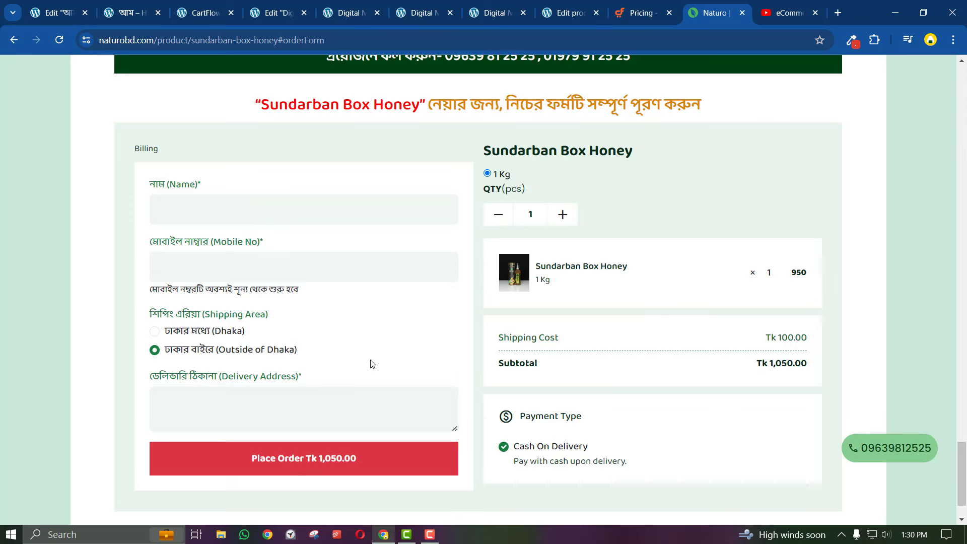
scroll(502, 424, down, 1)
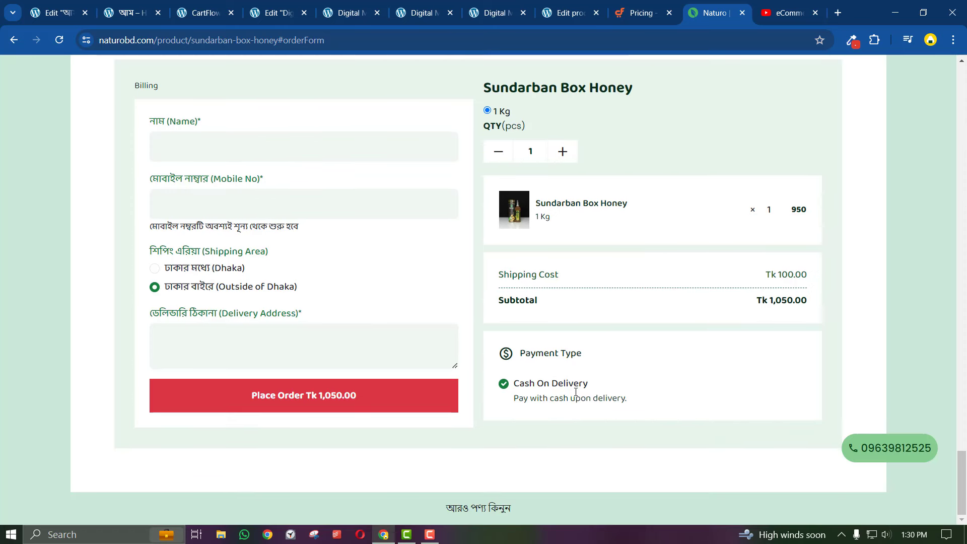
drag(630, 400, 517, 357)
click(517, 357)
scroll(518, 356, up, 1)
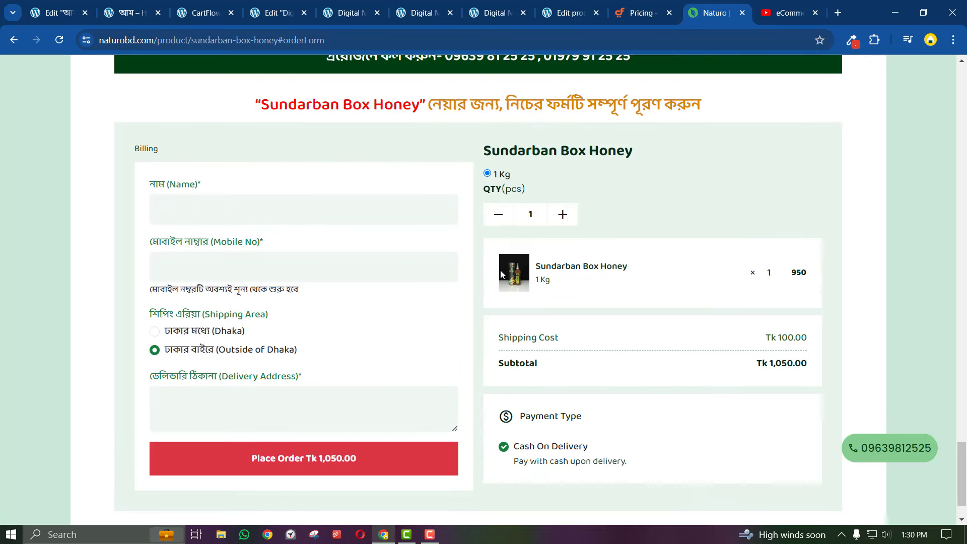
click(219, 5)
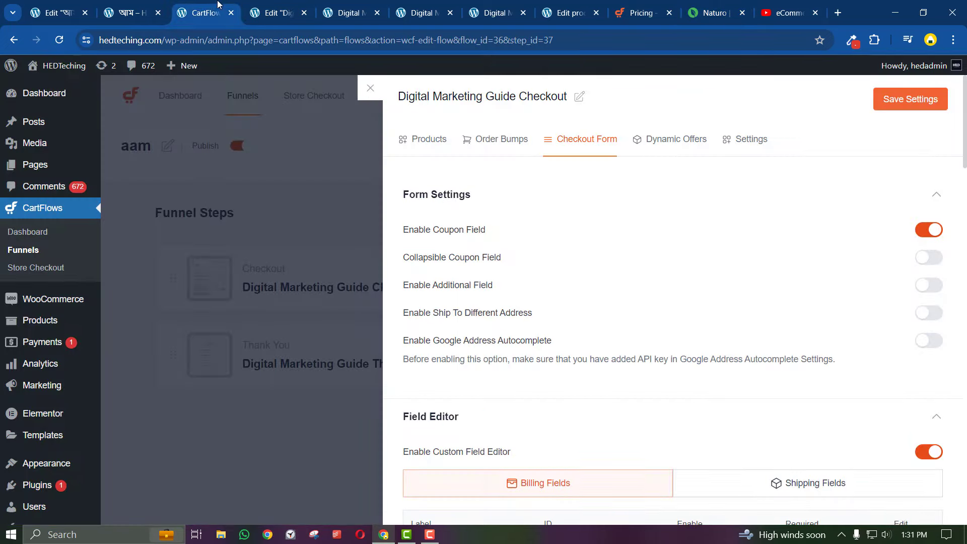
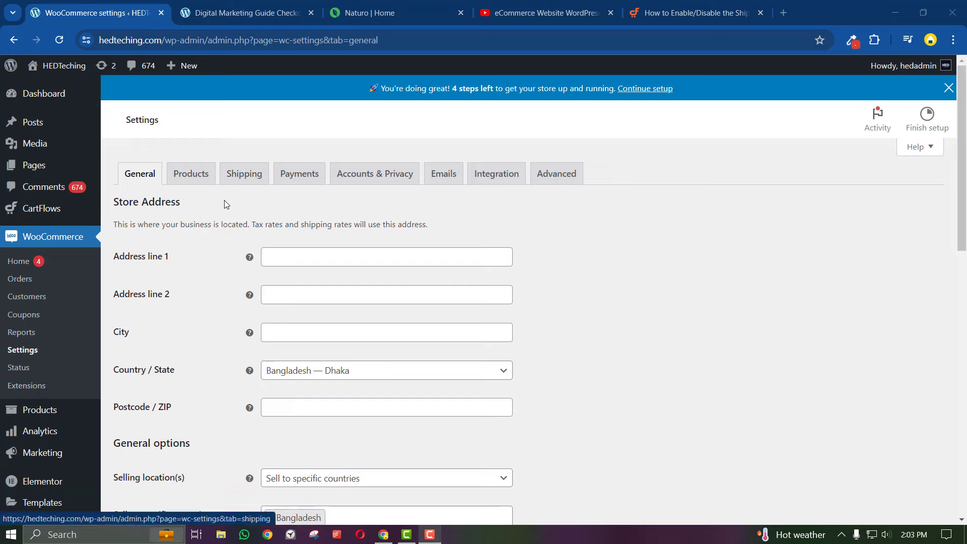
Glance at the live checkout page for the mango product
click(247, 13)
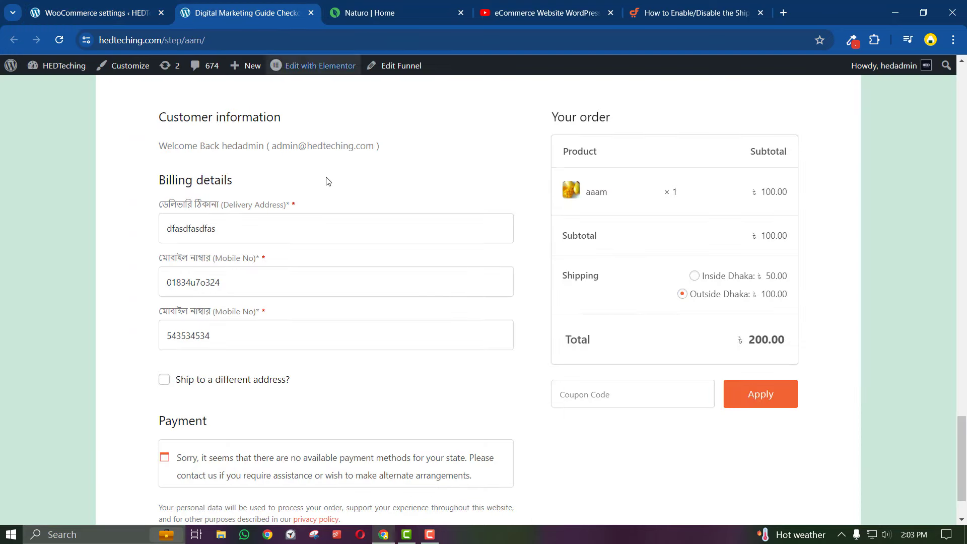
scroll(327, 151, up, 8)
scroll(325, 112, up, 1)
In WooCommerce General settings, set Selling location(s) to 'Sell to all countries, except for…'
click(96, 12)
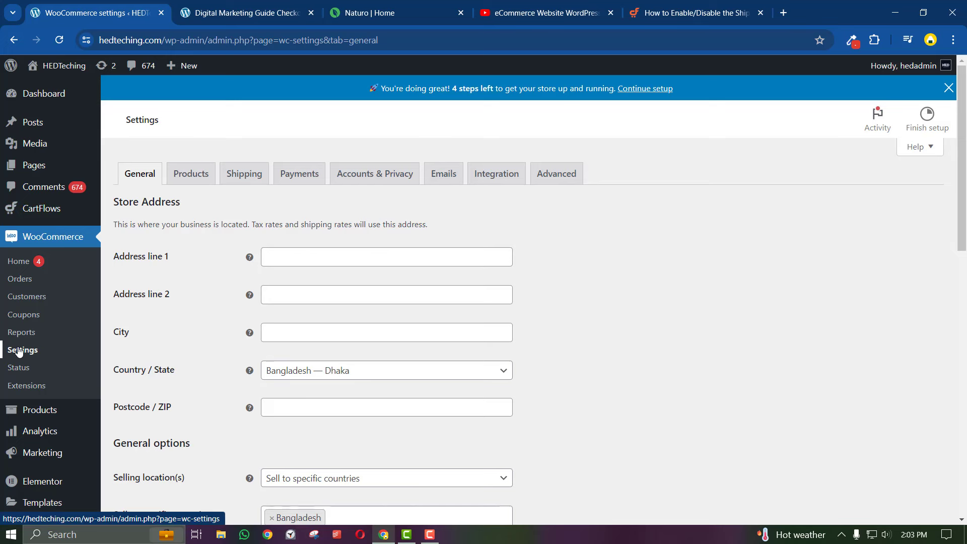
scroll(269, 258, down, 2)
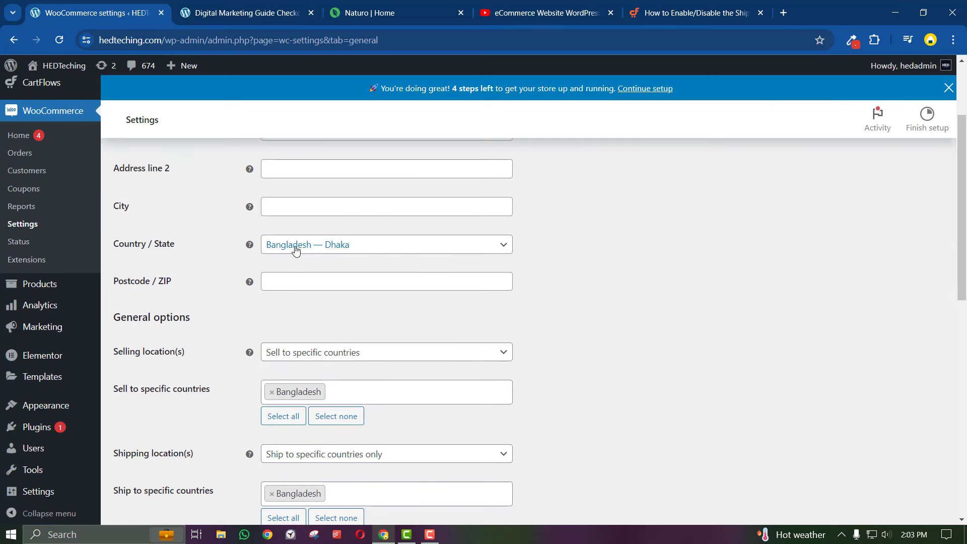
scroll(290, 273, down, 1)
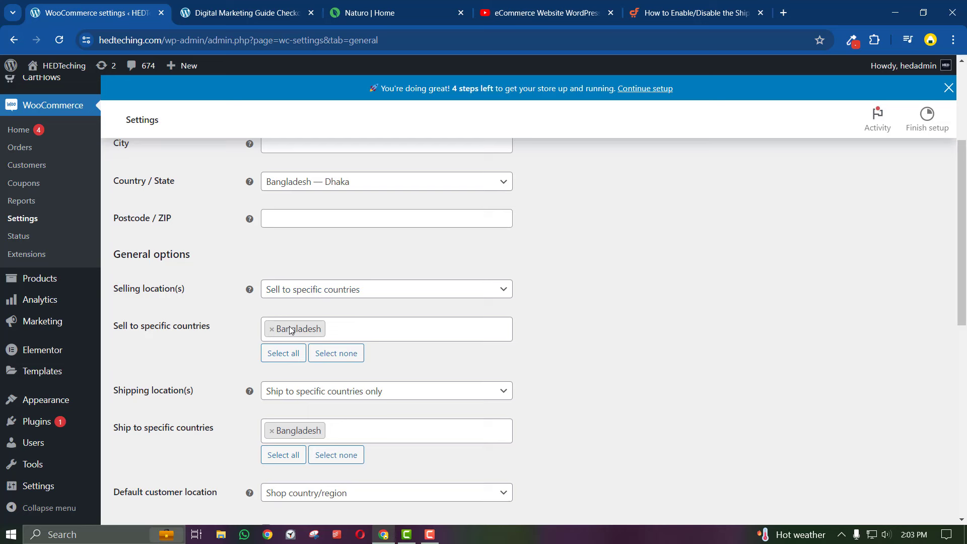
scroll(292, 330, down, 1)
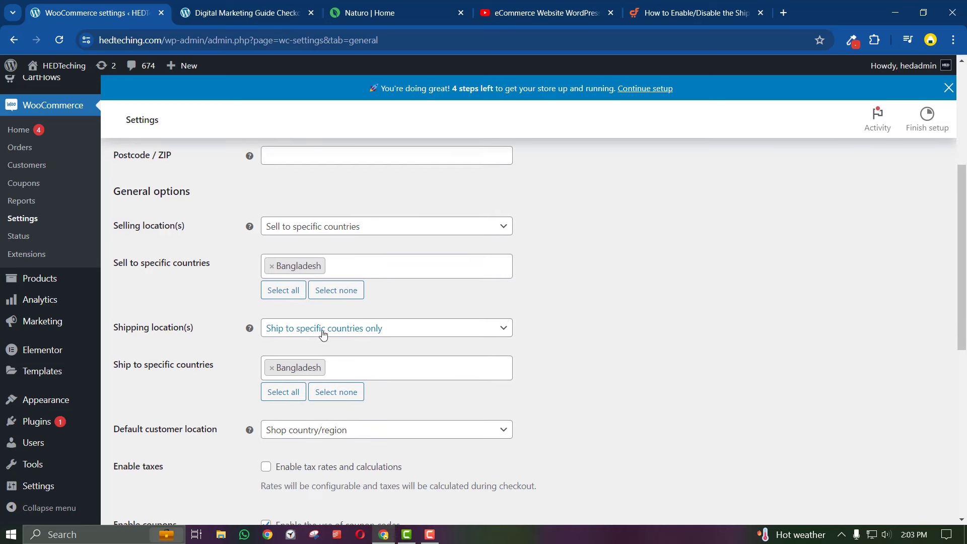
scroll(342, 334, down, 3)
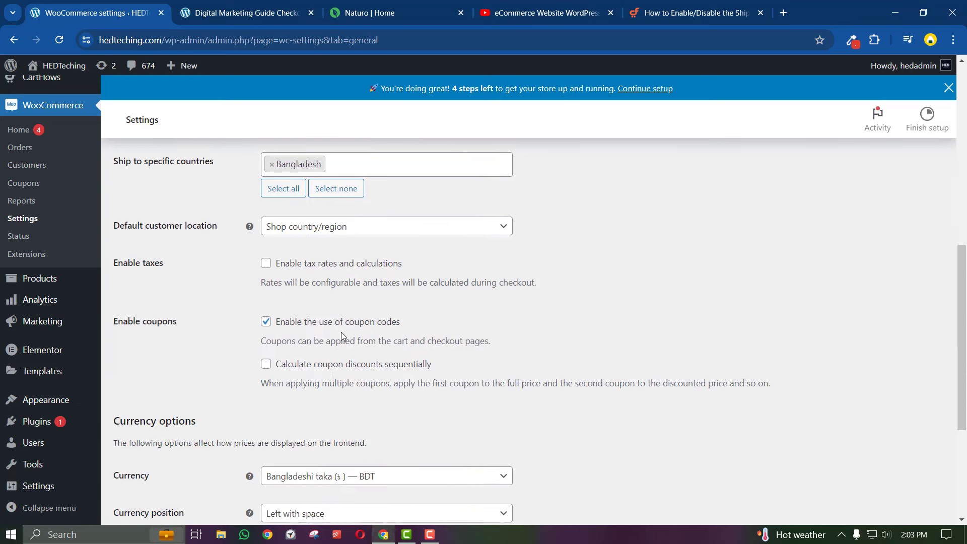
scroll(341, 331, down, 3)
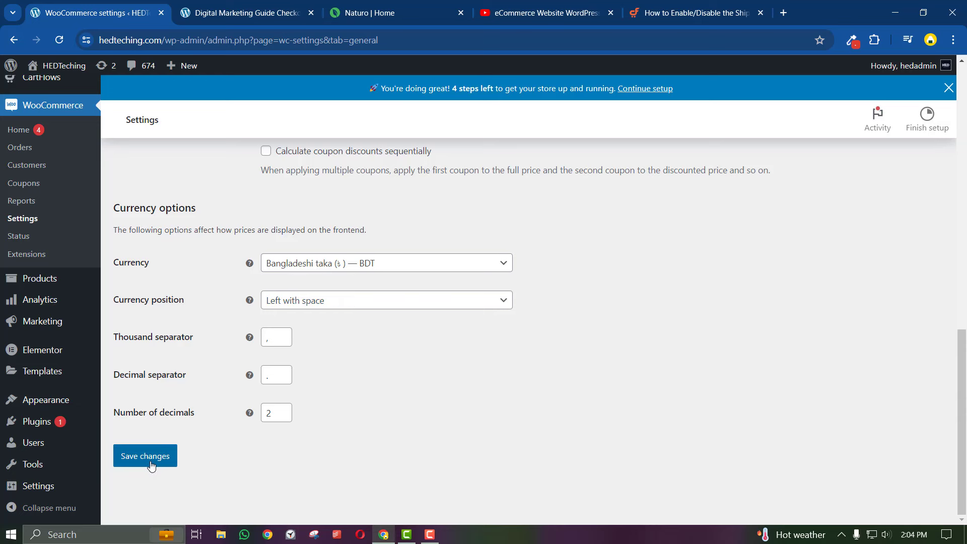
scroll(150, 466, up, 8)
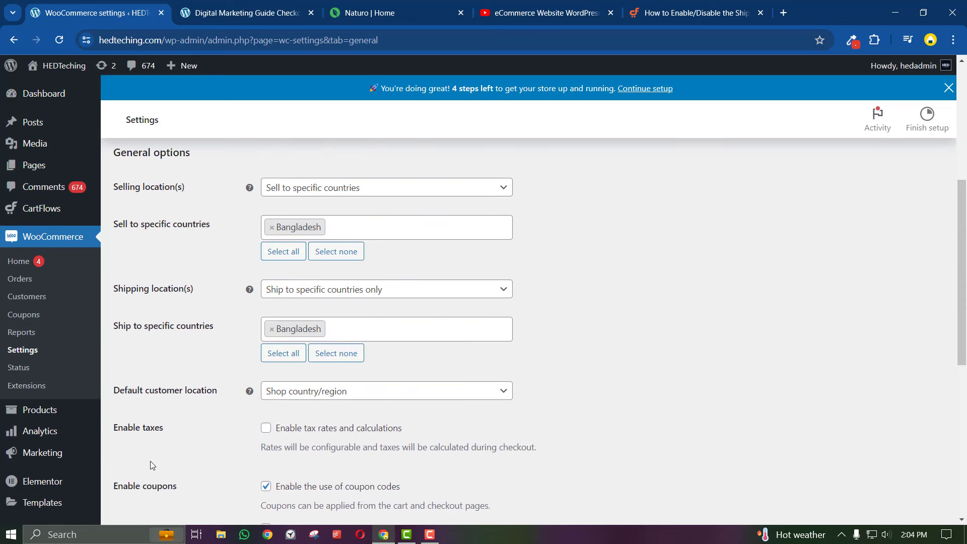
click(312, 251)
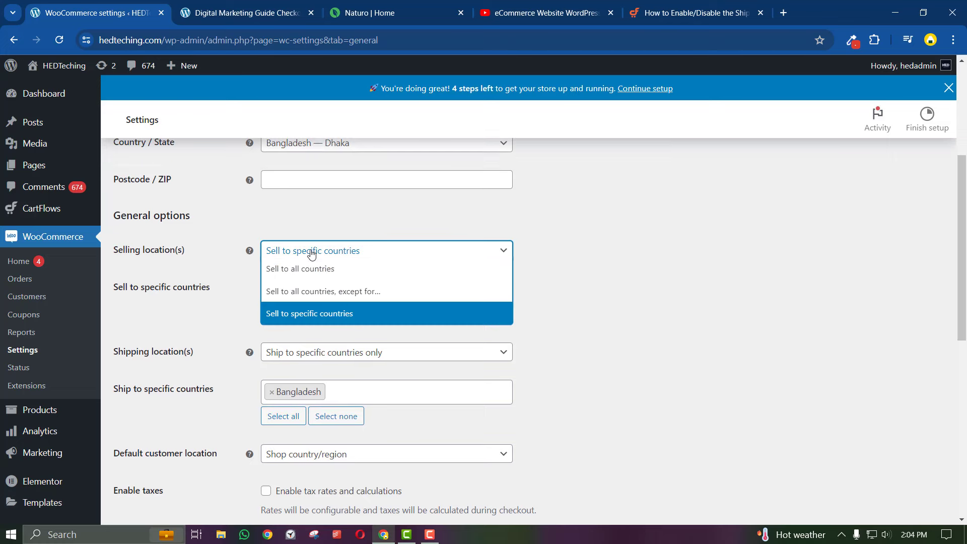
click(312, 291)
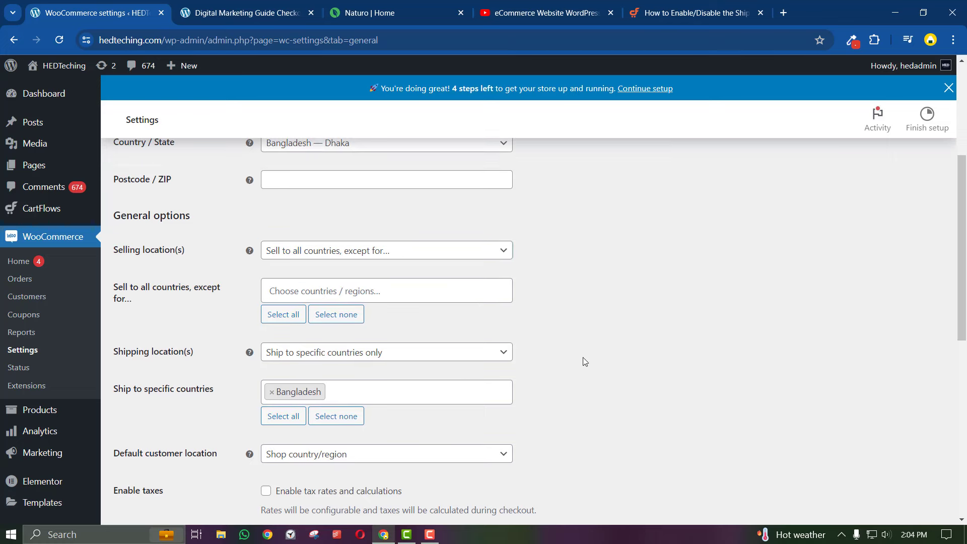
scroll(583, 358, down, 7)
scroll(582, 358, up, 7)
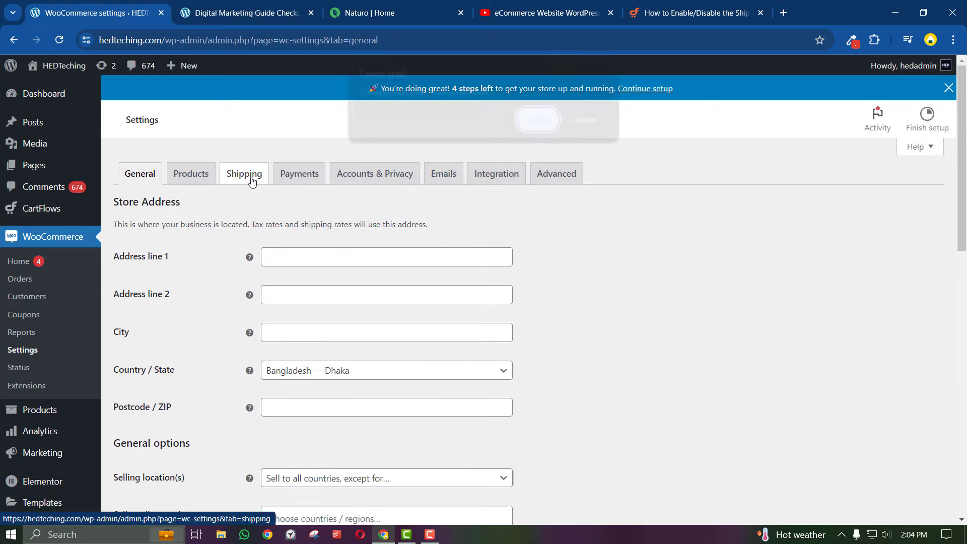
Delete the existing Shipping zone in WooCommerce's Shipping settings
click(247, 176)
click(525, 128)
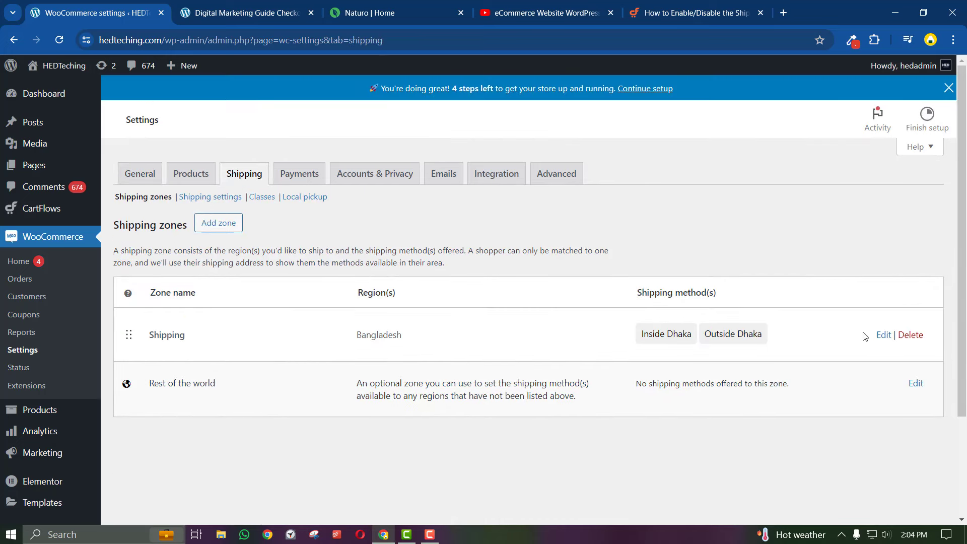
click(910, 336)
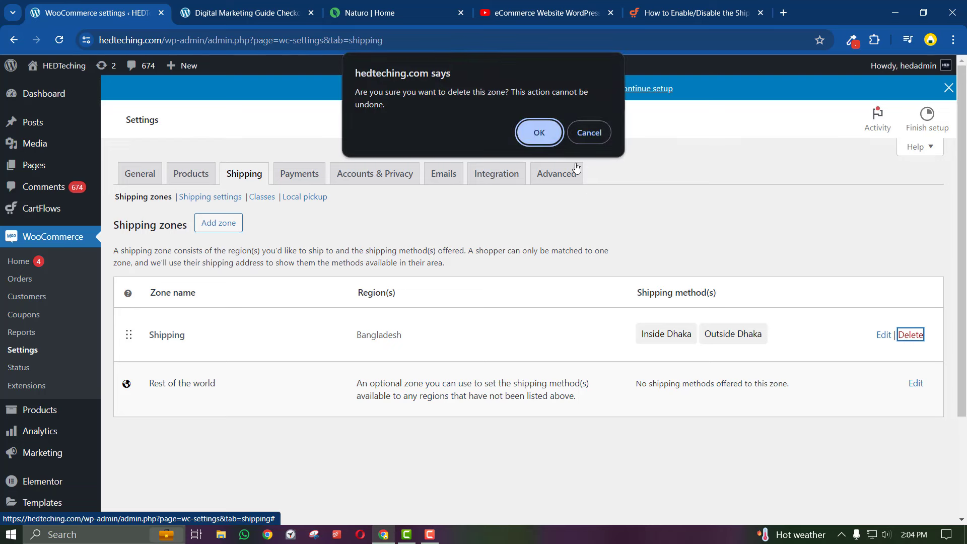
click(538, 133)
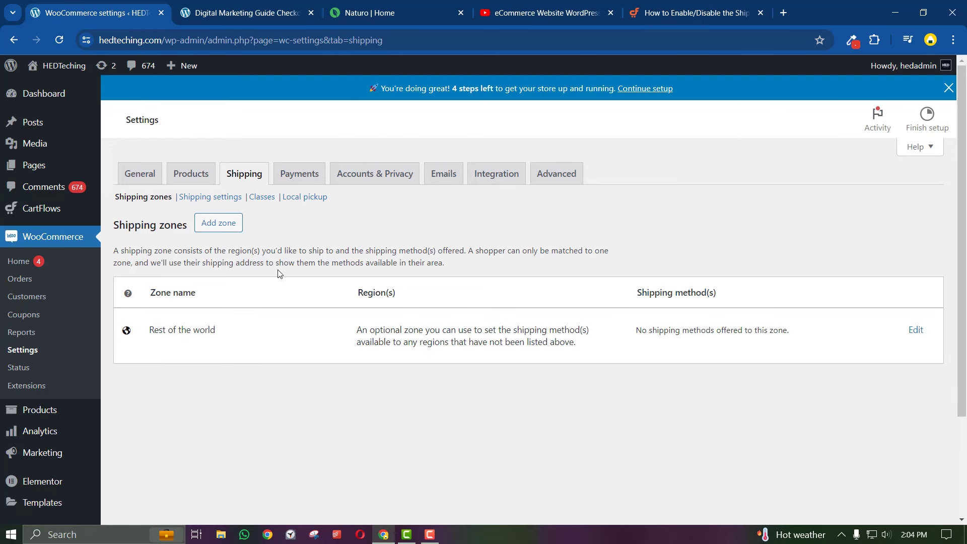
Create a new zone named 'shipping' with Bangladesh as its region
click(215, 230)
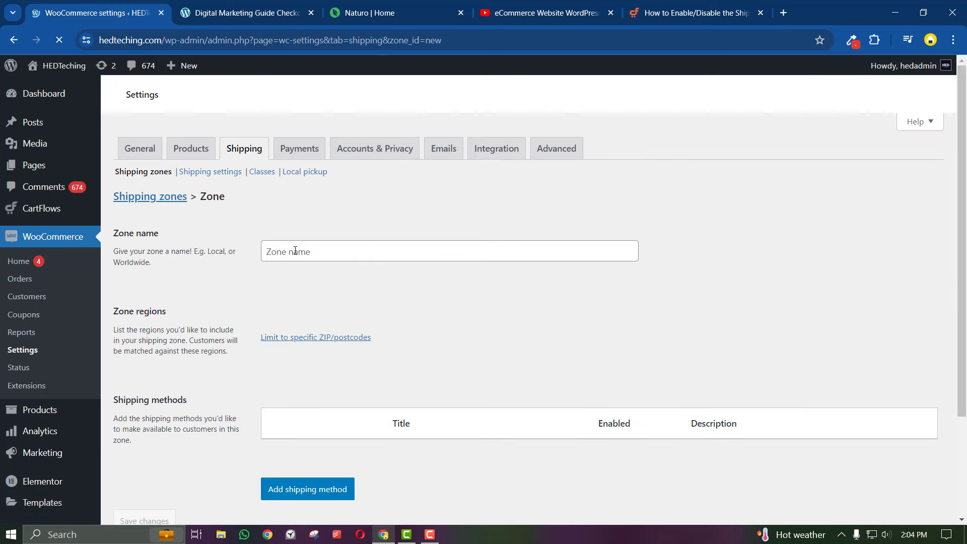
click(295, 251)
text(S)
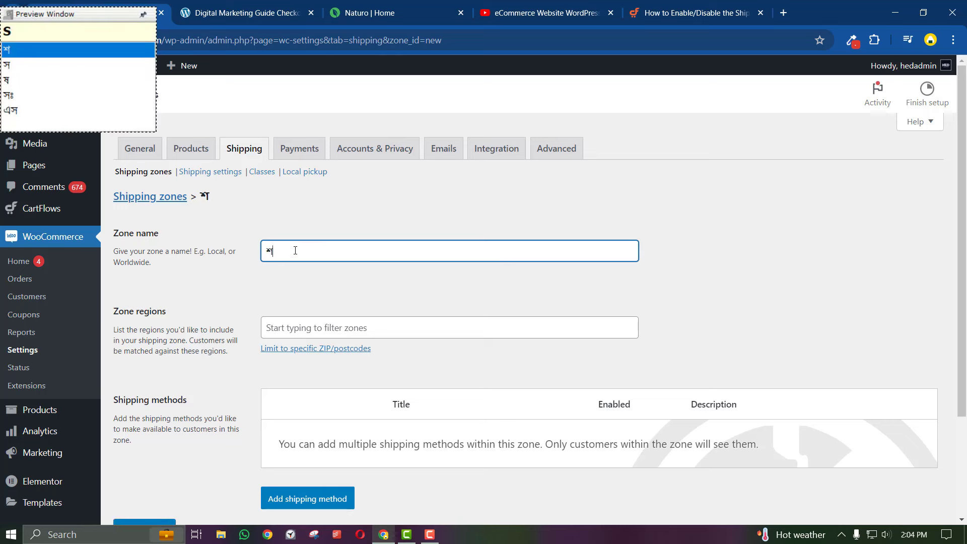
key(BackSpace)
text(shipping)
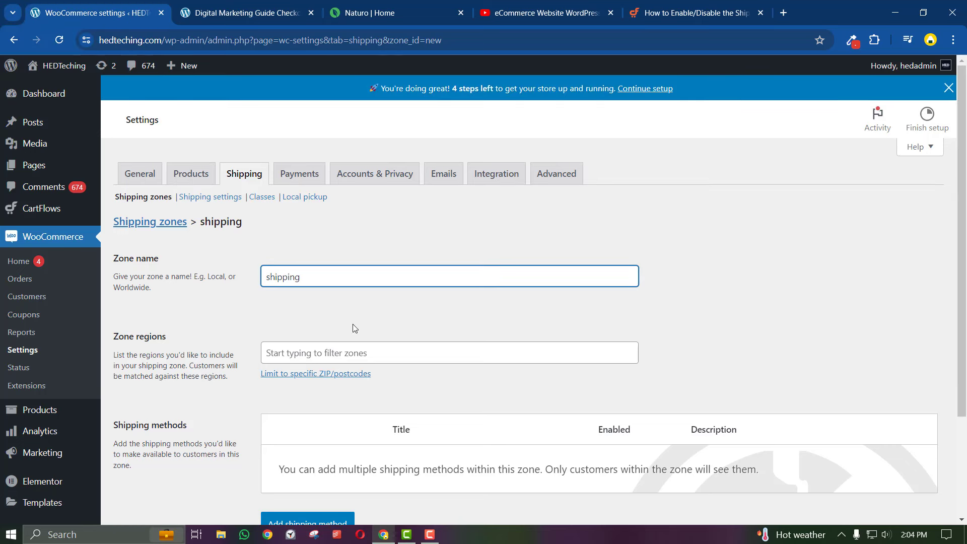
click(334, 355)
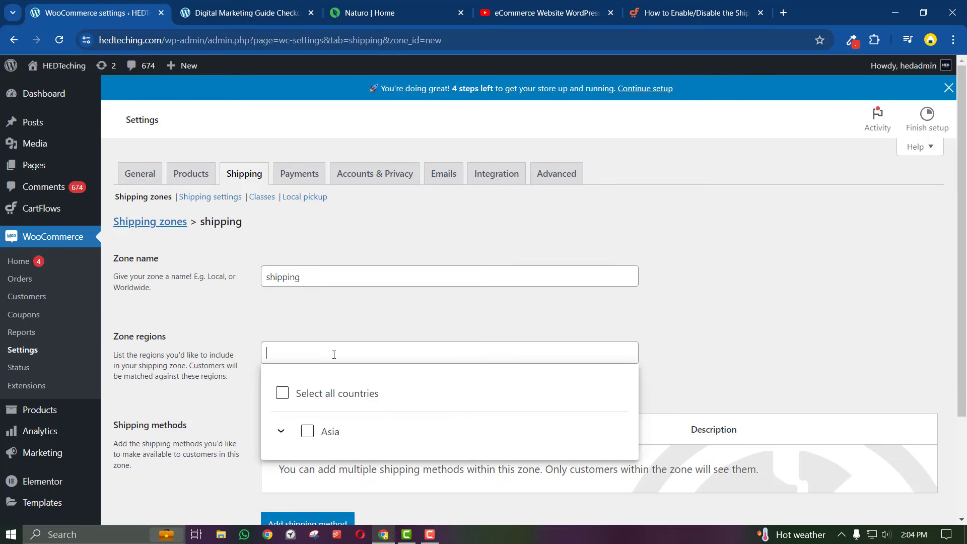
text(bangladesh)
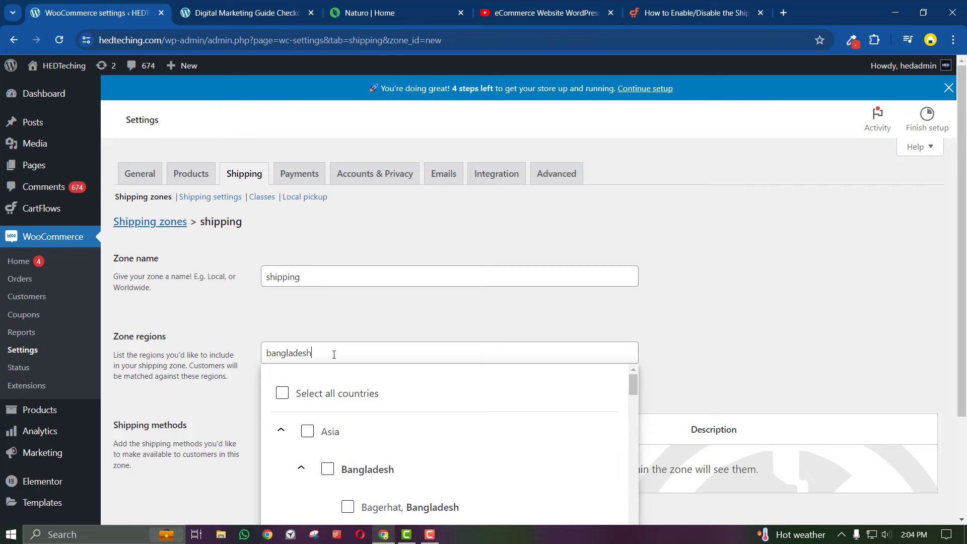
click(327, 469)
click(349, 331)
scroll(349, 332, down, 2)
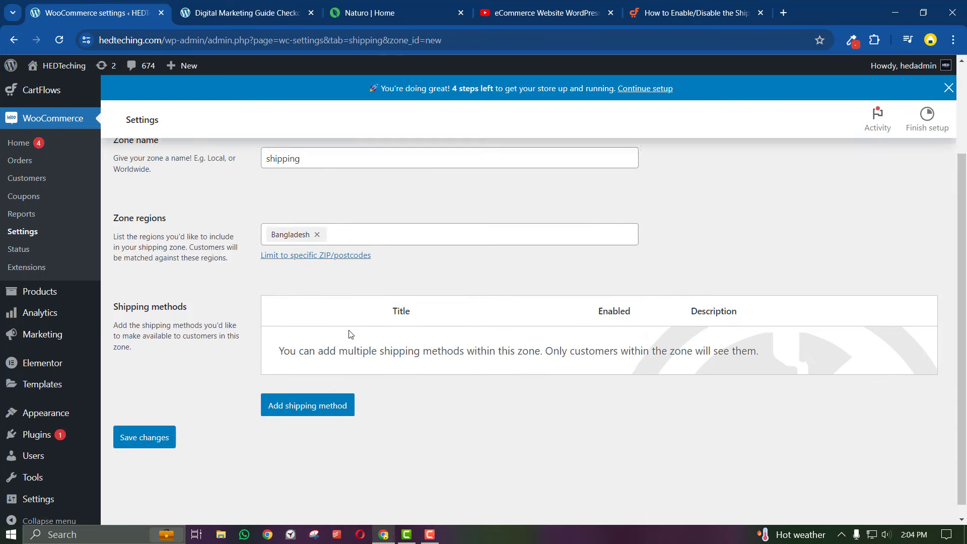
Add an Inside Dhaka flat-rate method with tax status None and cost 50
click(318, 394)
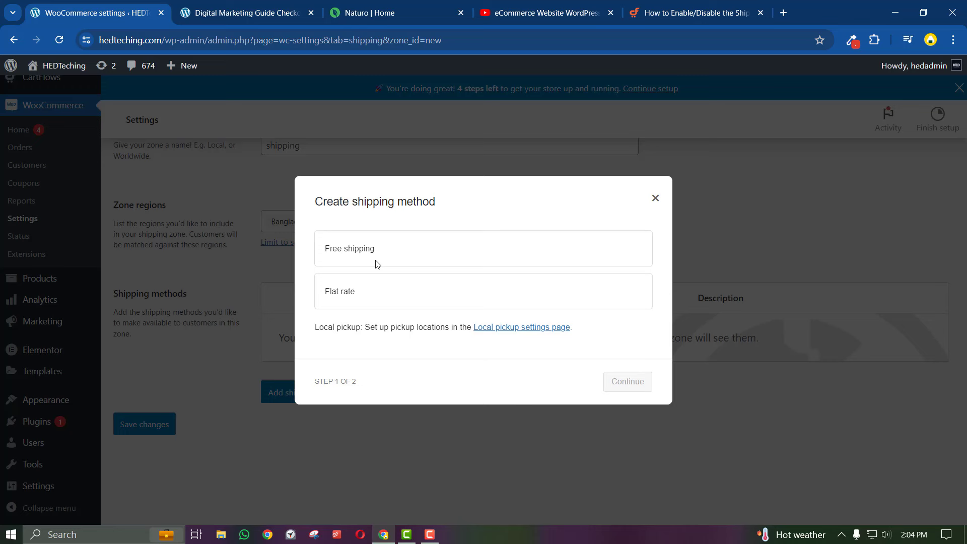
click(349, 288)
click(630, 391)
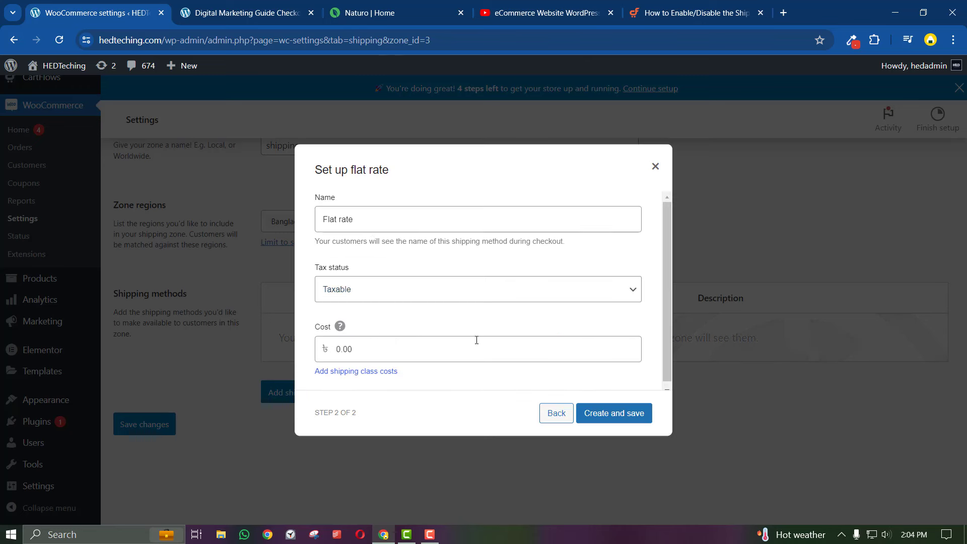
triple_click(366, 219)
text(Inid)
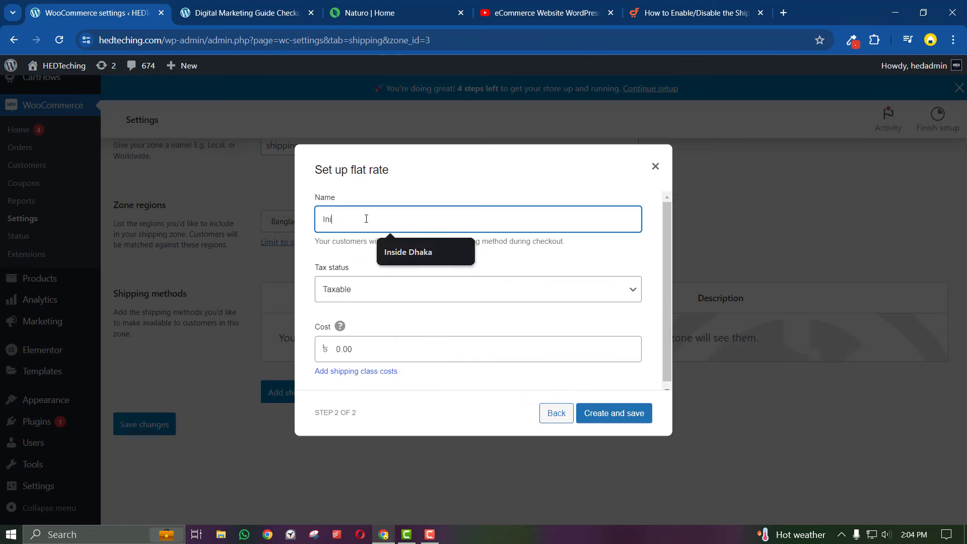
key(BackSpace)
click(386, 249)
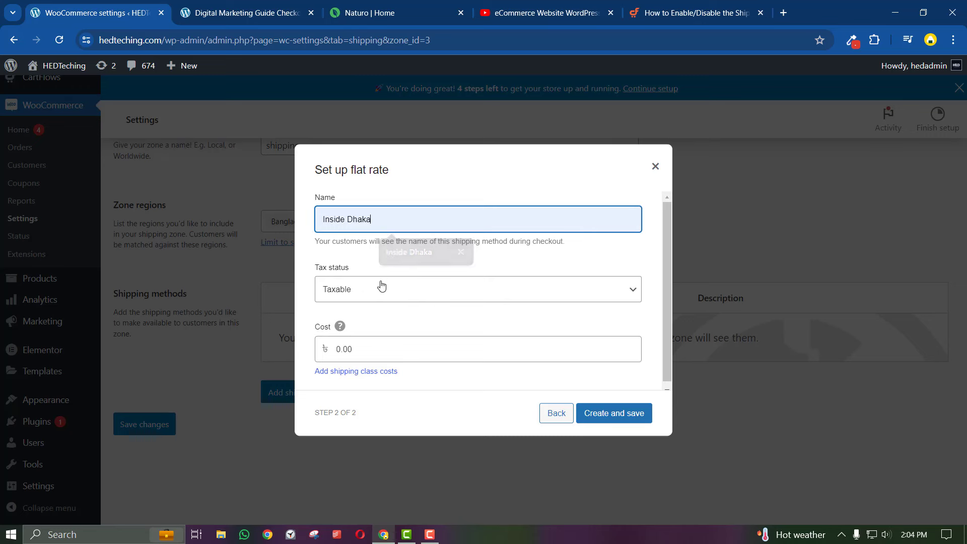
triple_click(363, 349)
text(50)
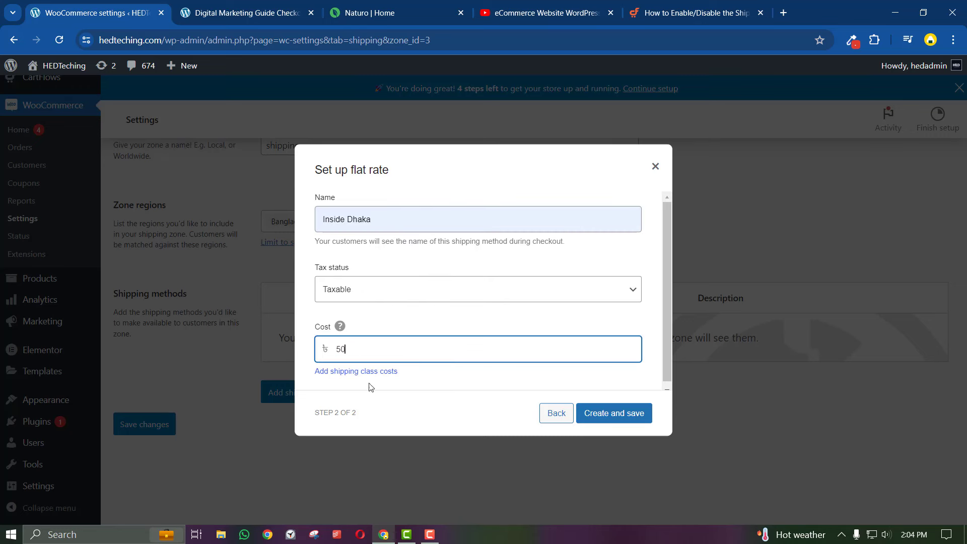
click(408, 289)
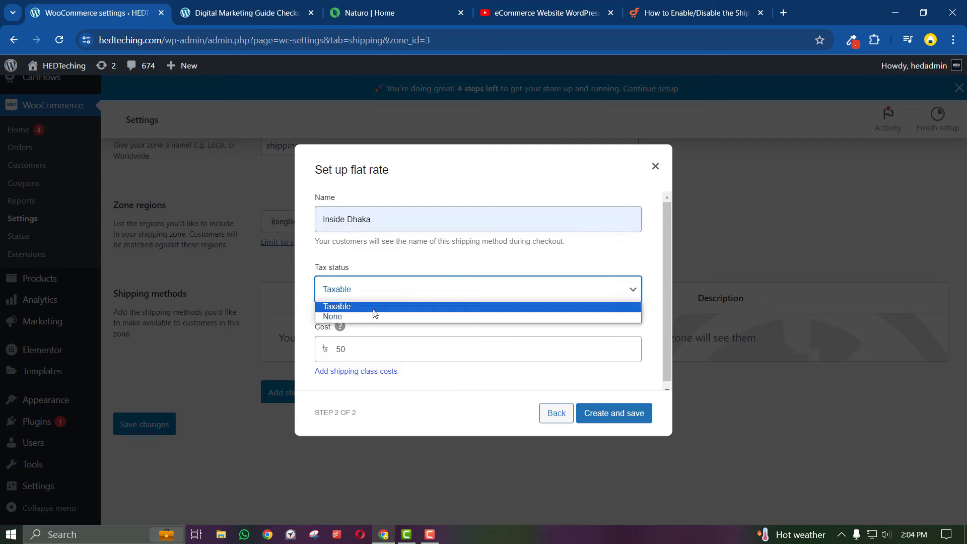
click(371, 317)
click(585, 421)
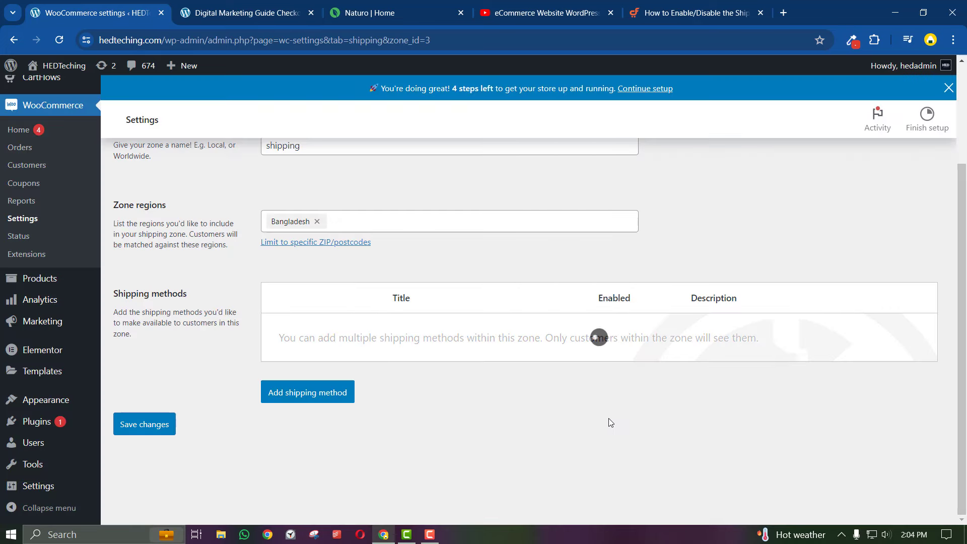
Start a second shipping method, switching from Free shipping back to Flat rate
click(307, 394)
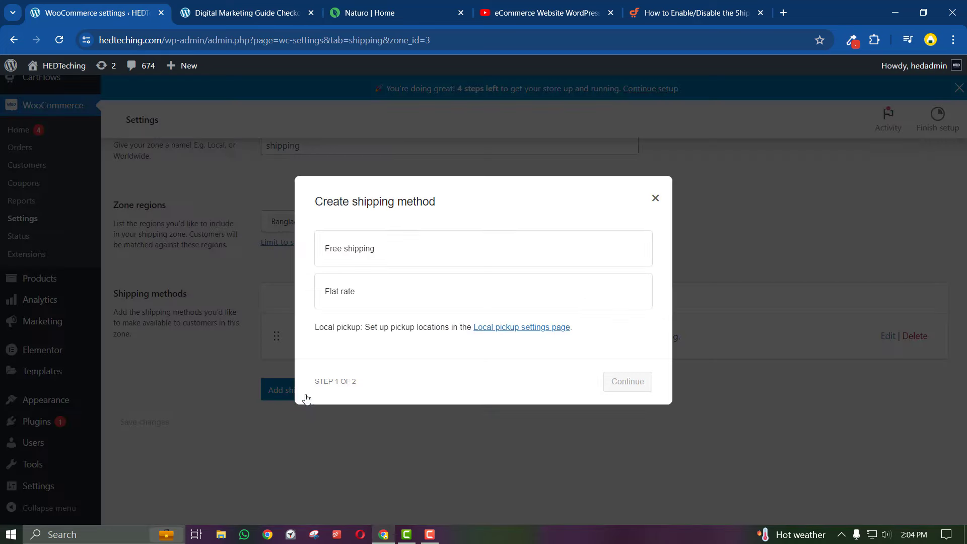
click(353, 258)
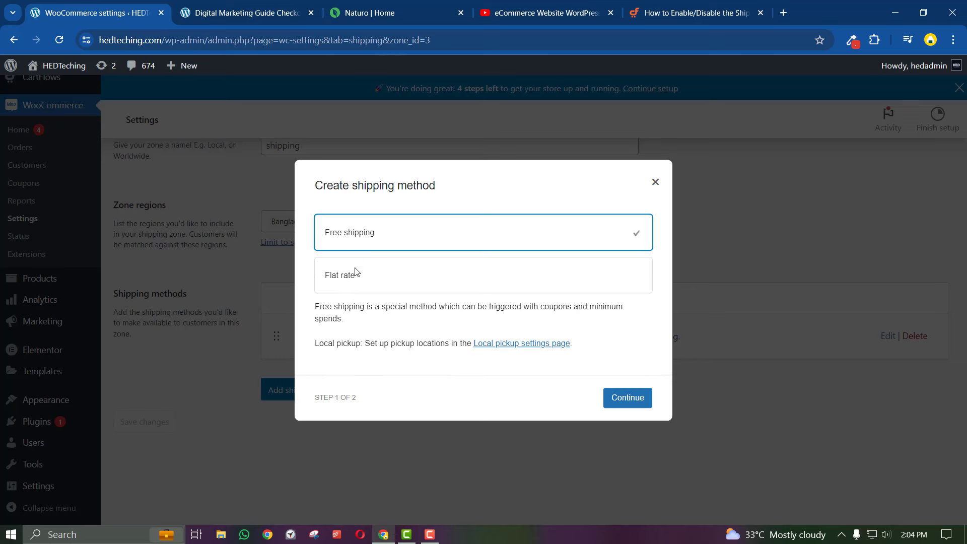
click(607, 399)
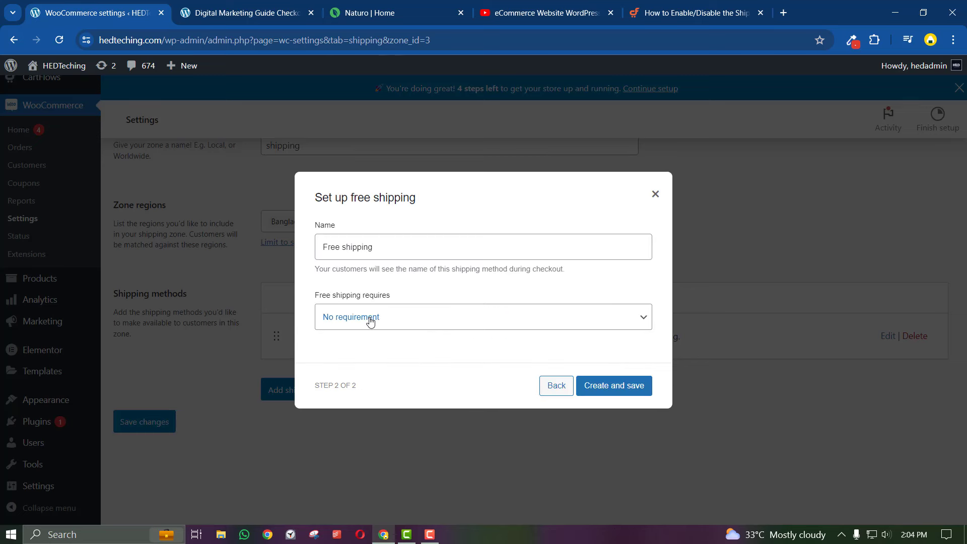
click(556, 386)
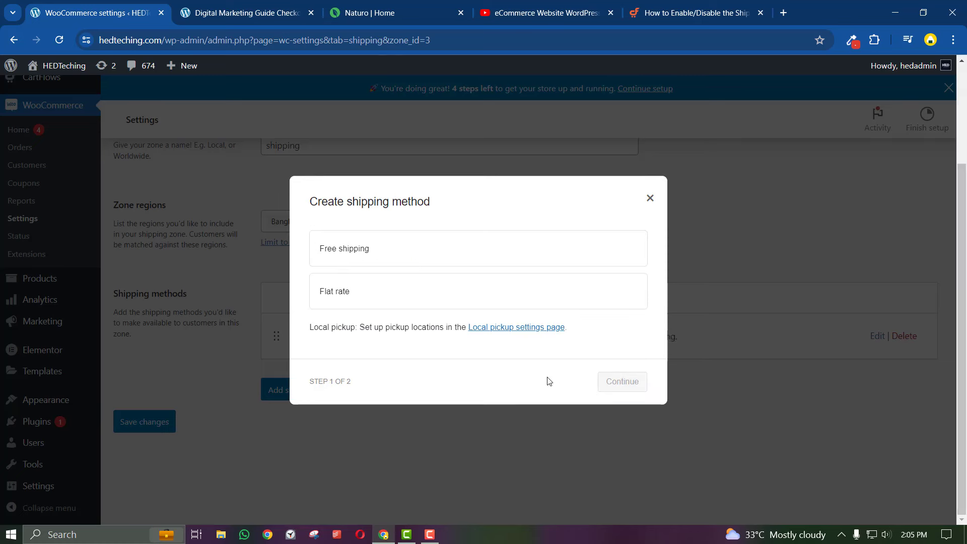
click(350, 298)
click(623, 392)
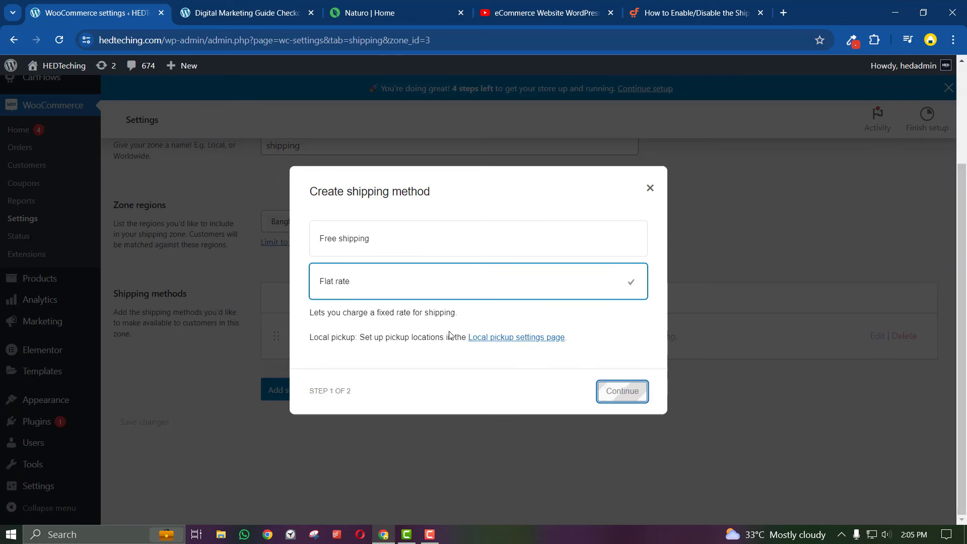
Name the new flat rate Outside Dhaka, with tax status None and cost 100
triple_click(365, 220)
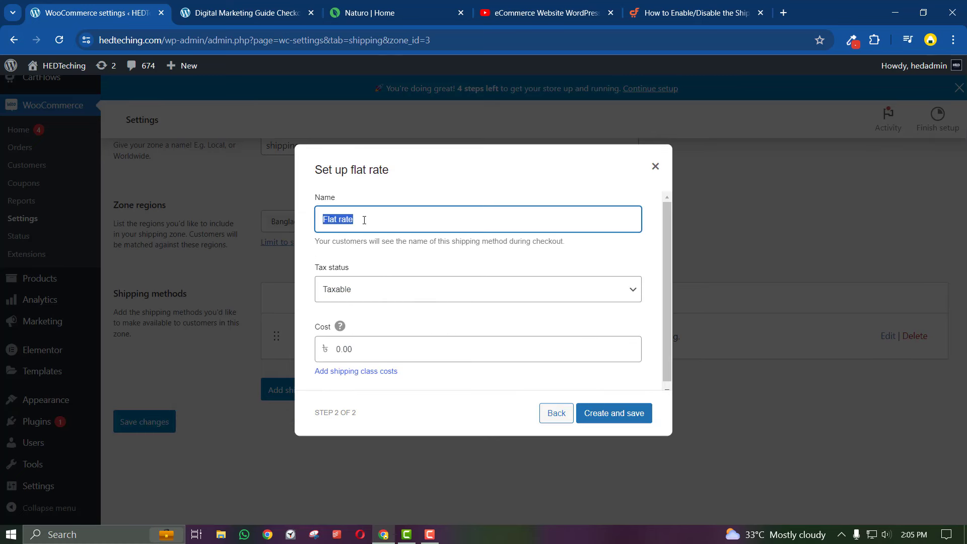
text(Ou)
click(411, 254)
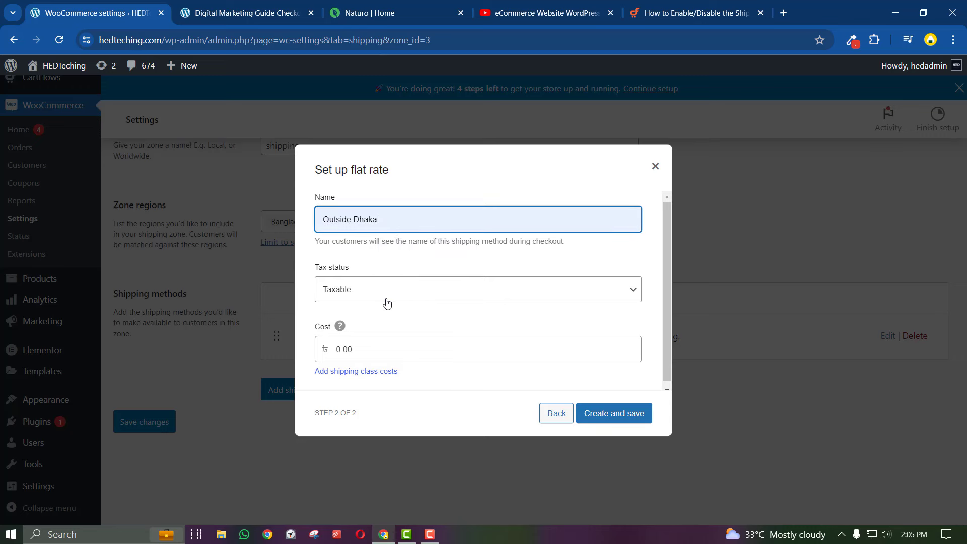
click(377, 292)
click(371, 305)
click(357, 313)
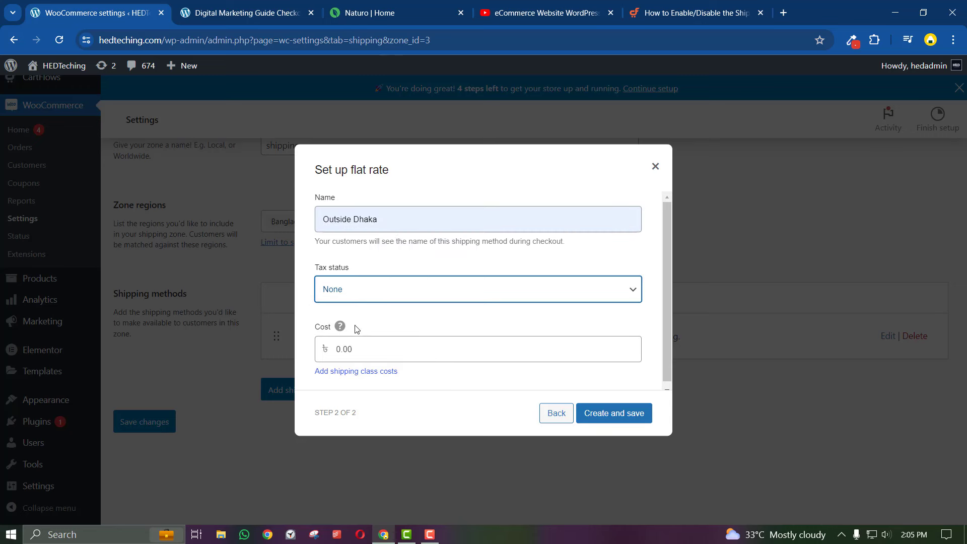
double_click(359, 348)
text(100)
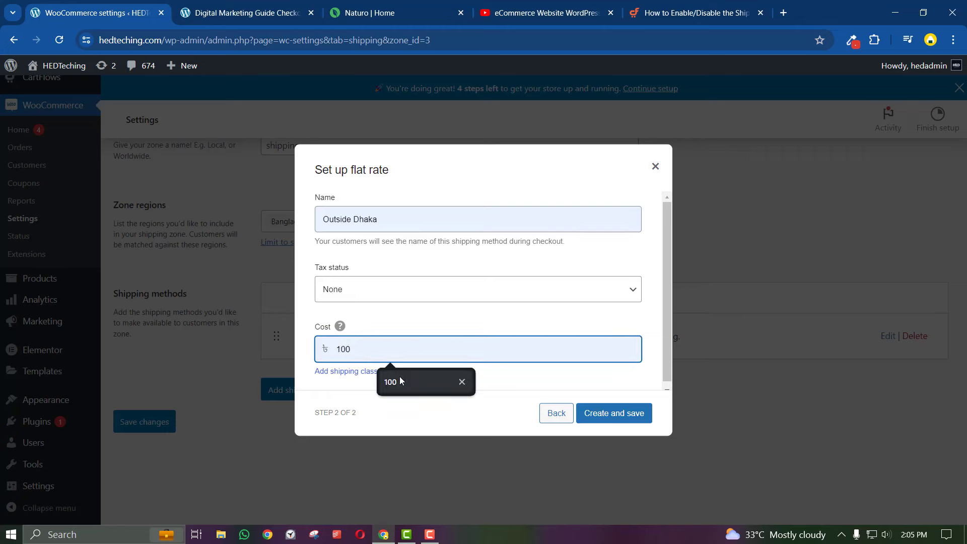
click(400, 376)
click(604, 416)
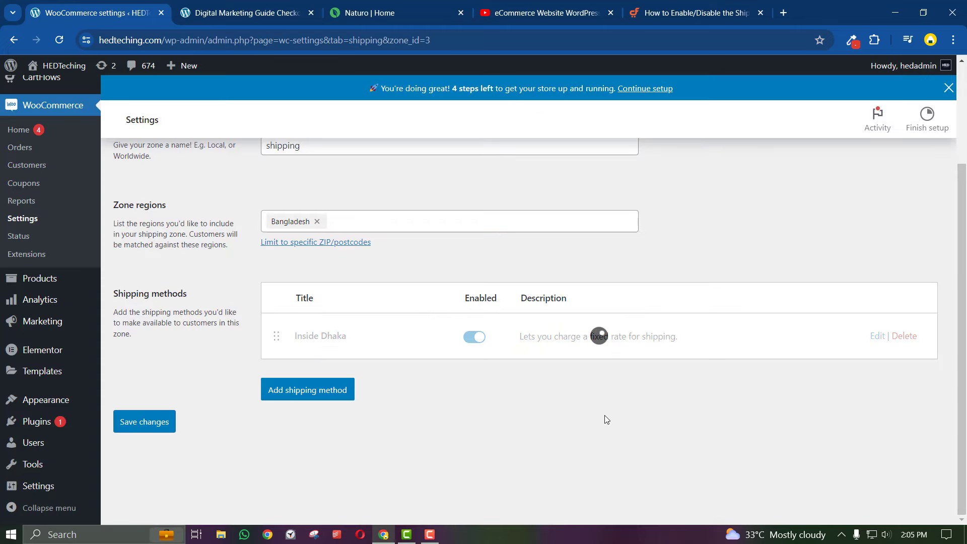
Go to the Payments settings and open the Cash on delivery method
scroll(492, 360, up, 3)
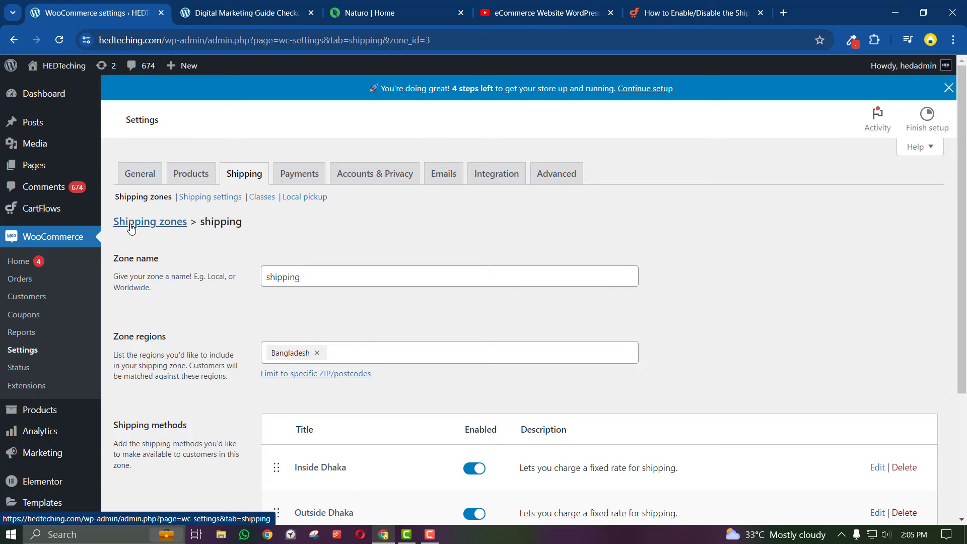
click(306, 175)
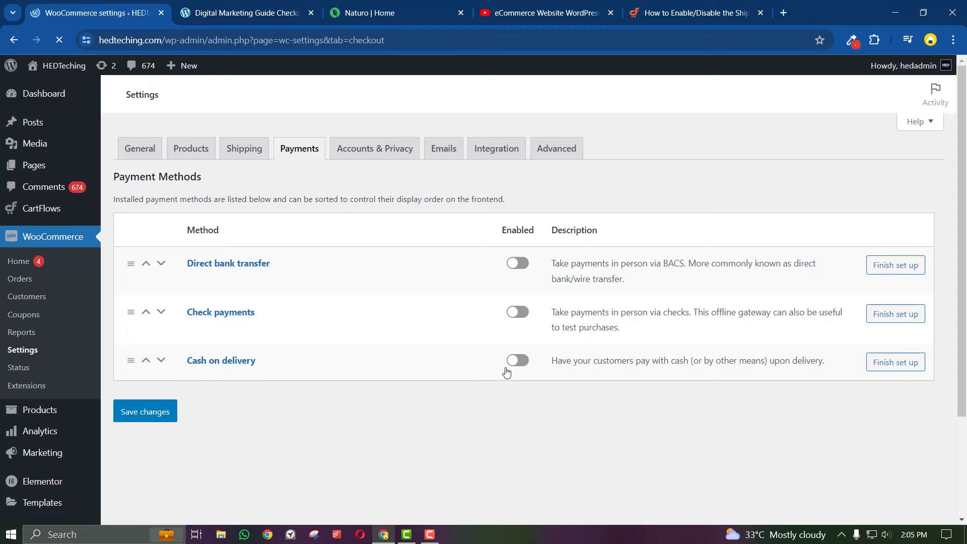
click(518, 361)
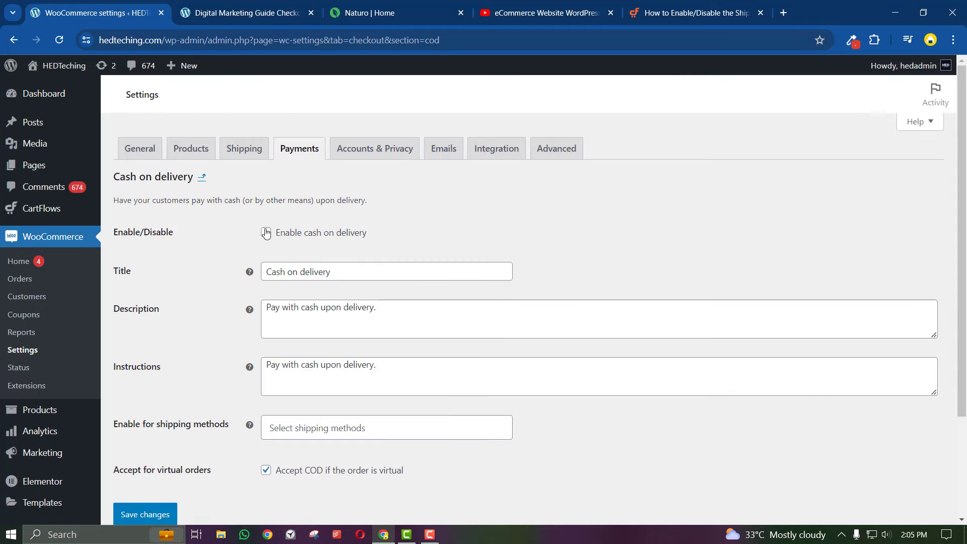
Enable cash on delivery and copy the cash payment description from the Naturo order form
click(266, 233)
scroll(339, 248, down, 1)
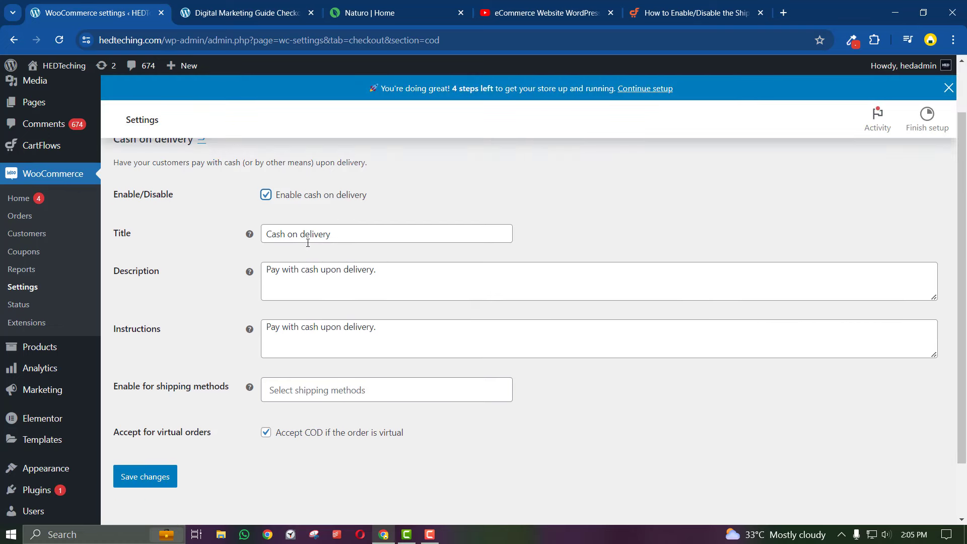
click(425, 6)
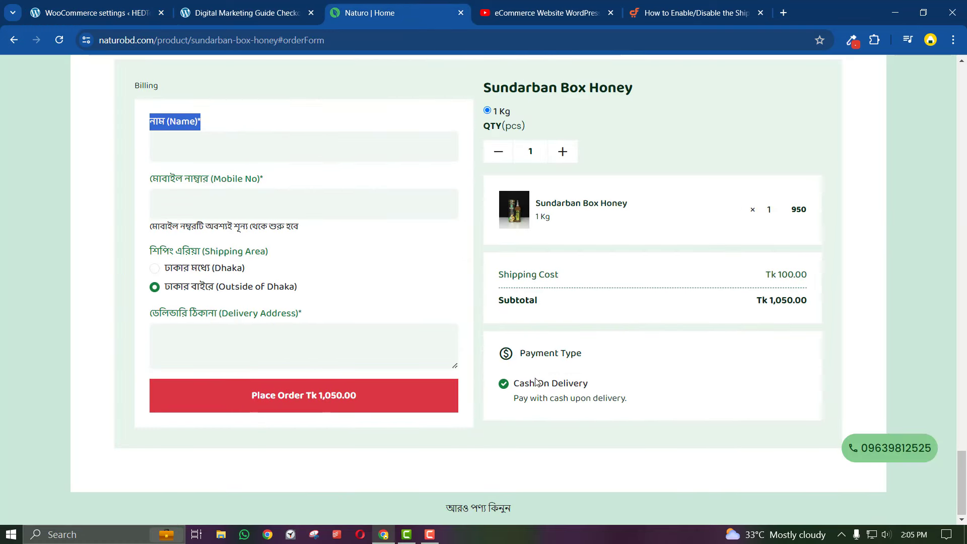
triple_click(573, 403)
right_click(570, 403)
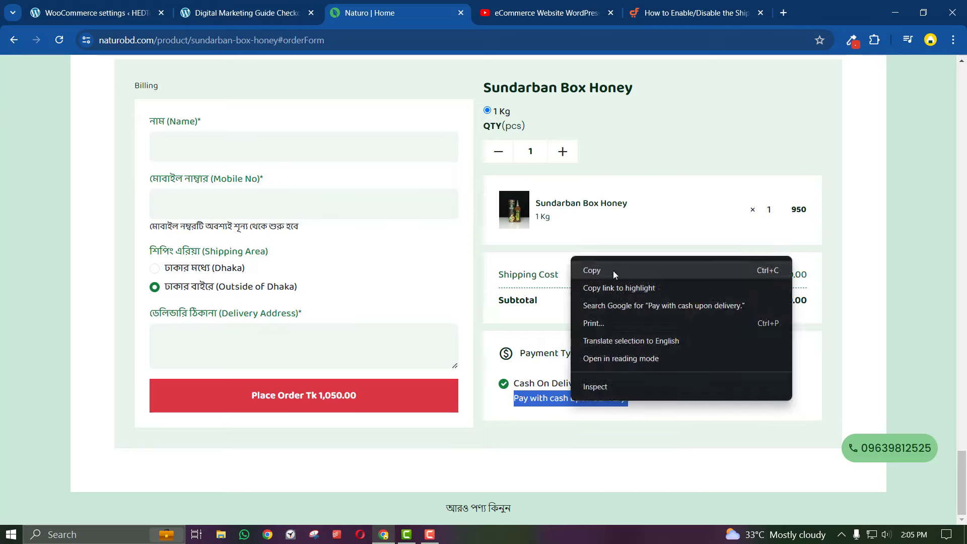
click(613, 270)
click(209, 3)
click(149, 6)
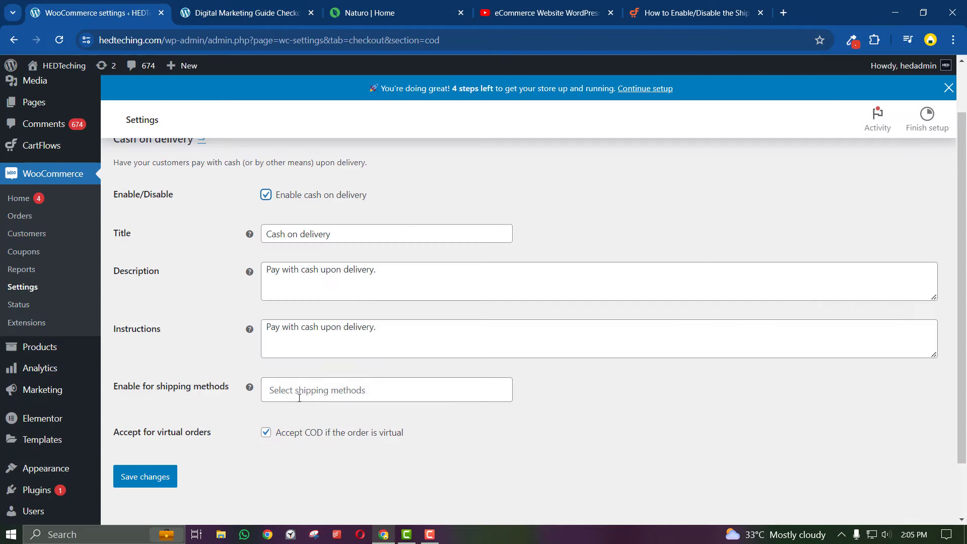
Leave Enable for shipping methods empty and save the Cash on delivery settings
scroll(259, 392, down, 2)
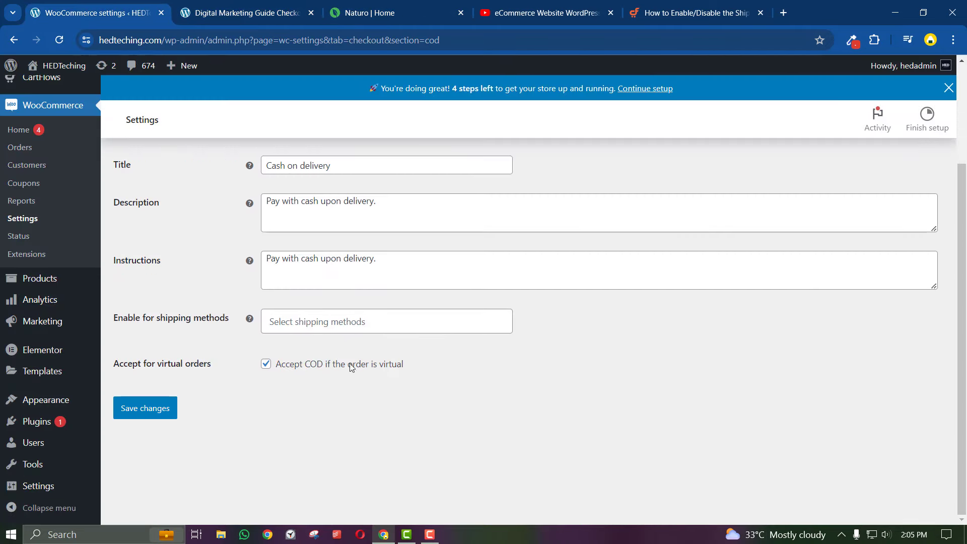
click(311, 325)
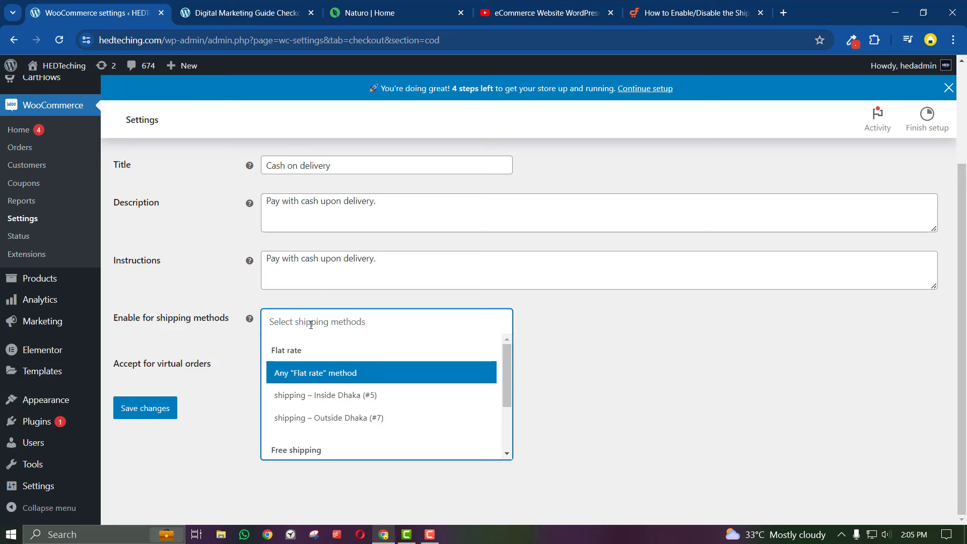
scroll(314, 384, down, 3)
scroll(313, 384, up, 3)
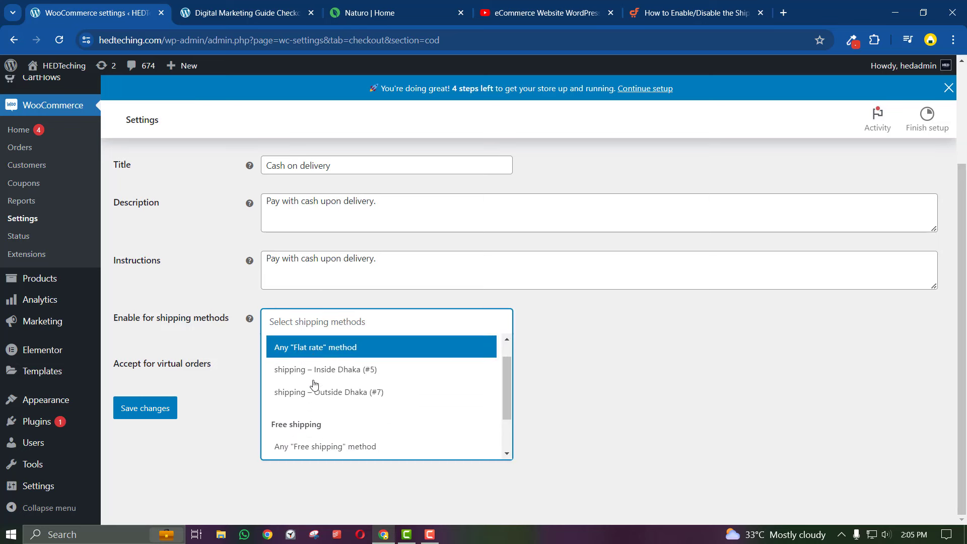
click(234, 318)
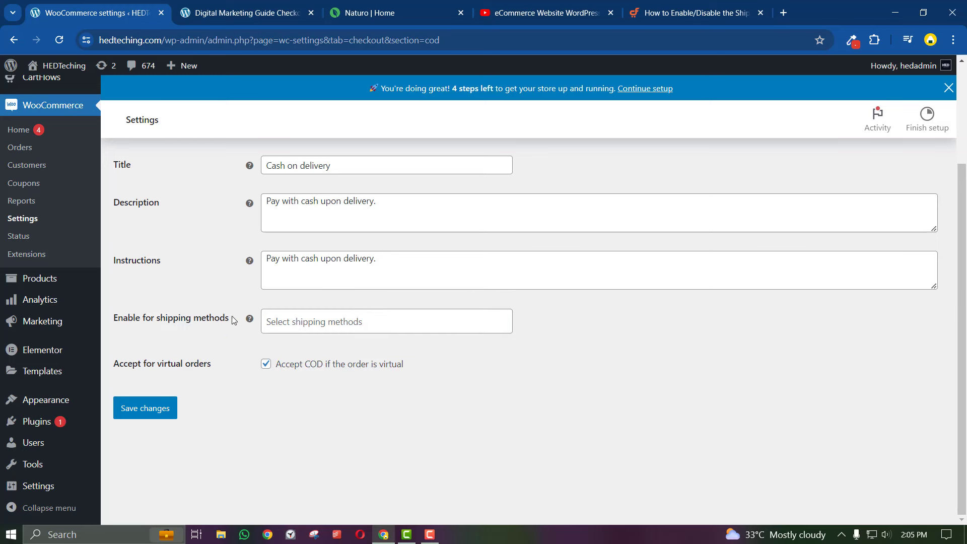
click(152, 413)
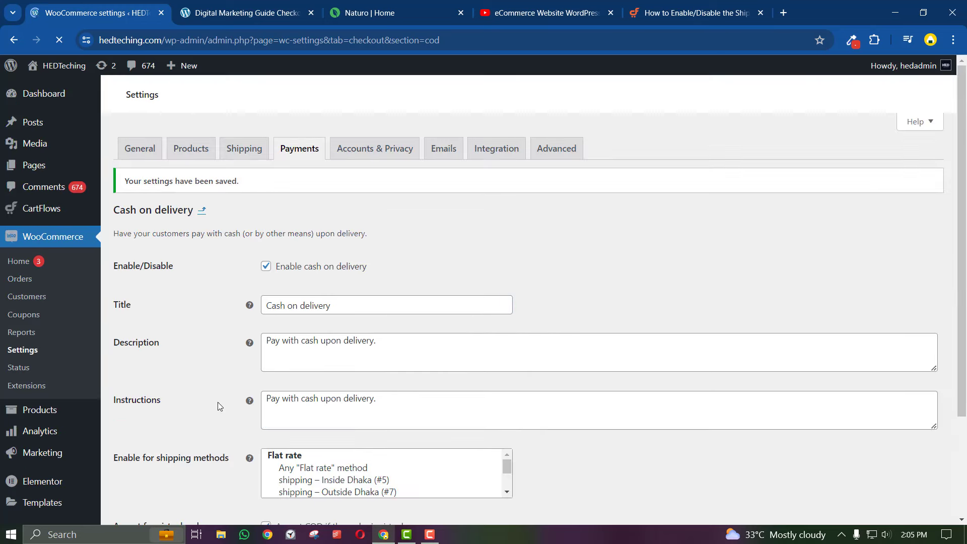
Try restricting cash on delivery to Inside Dhaka shipping, then remove that restriction
scroll(283, 427, down, 3)
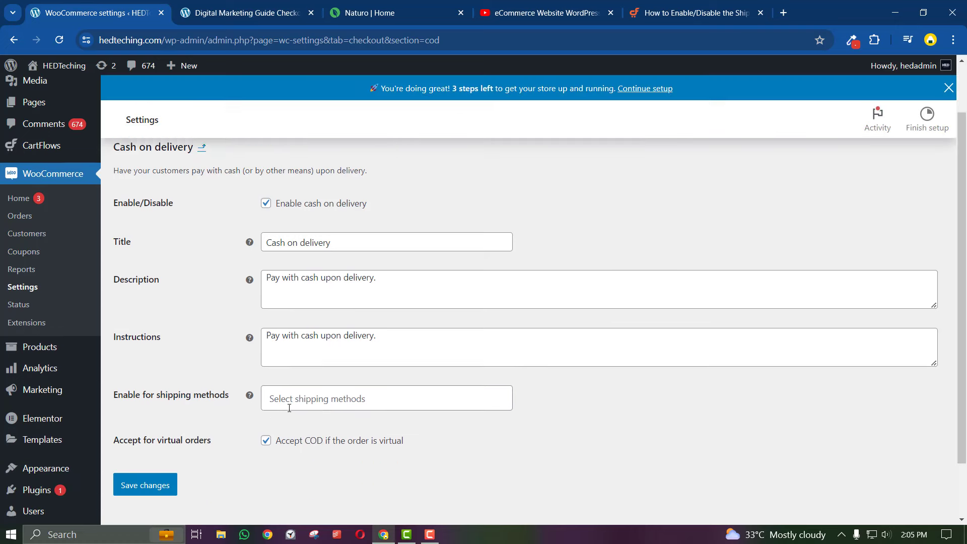
click(289, 363)
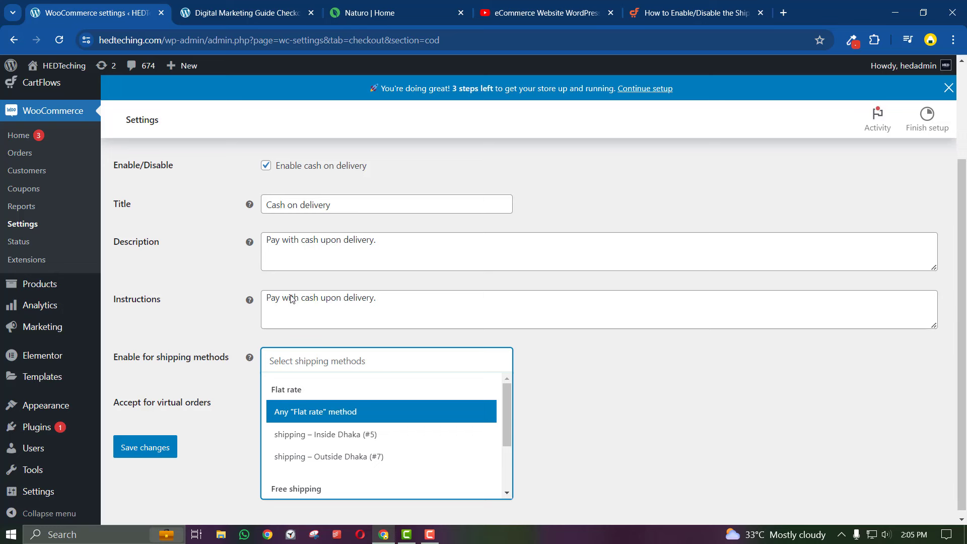
click(340, 440)
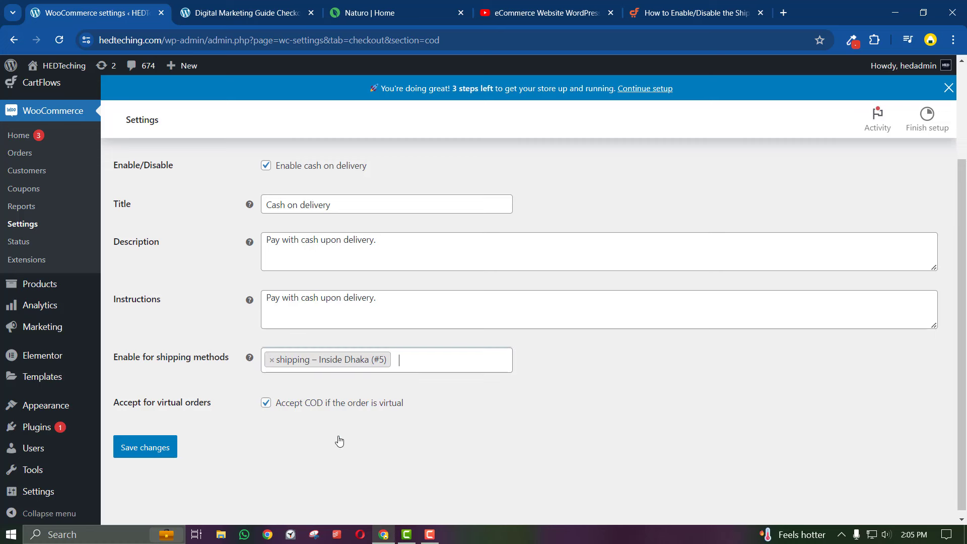
click(273, 360)
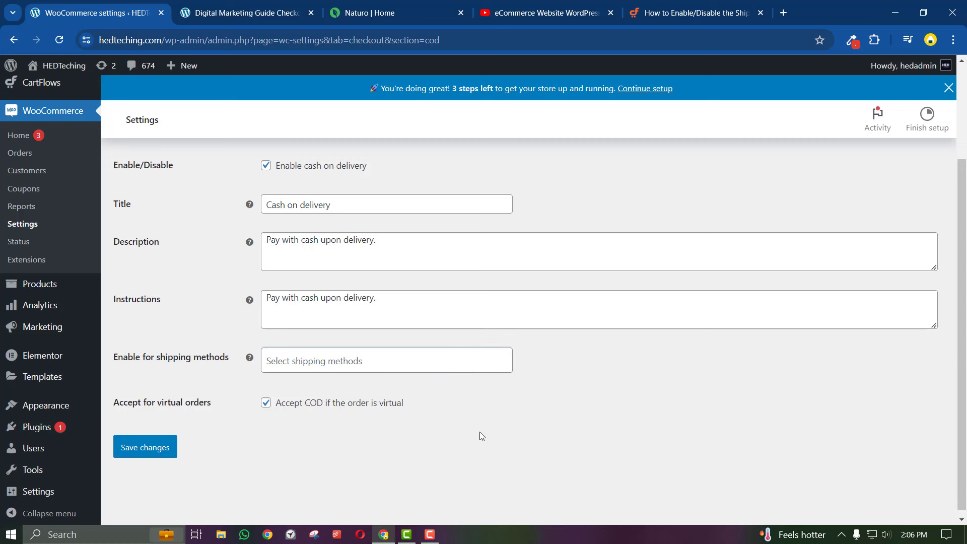
click(281, 9)
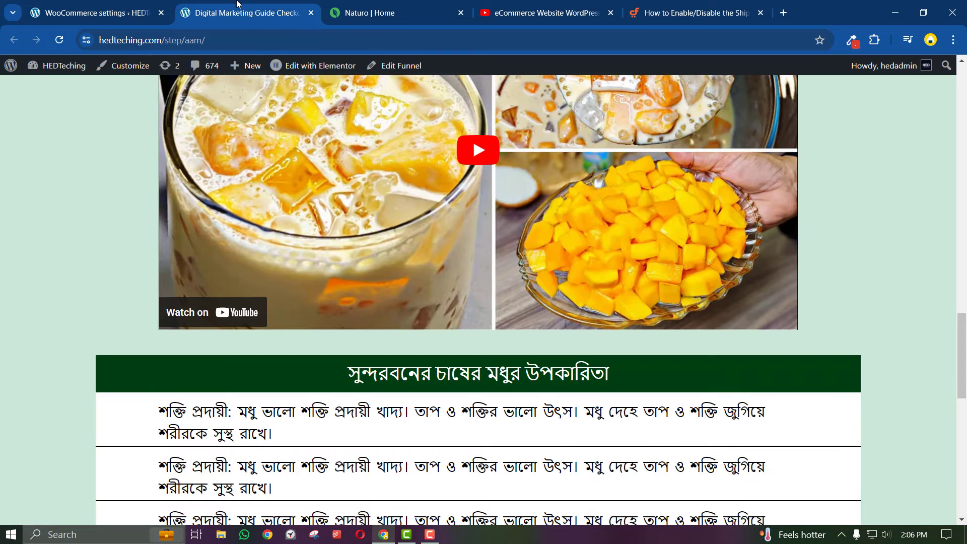
click(342, 5)
click(280, 9)
click(96, 13)
Keep the shipping methods list empty, save, and return to the Payment Methods list
click(286, 358)
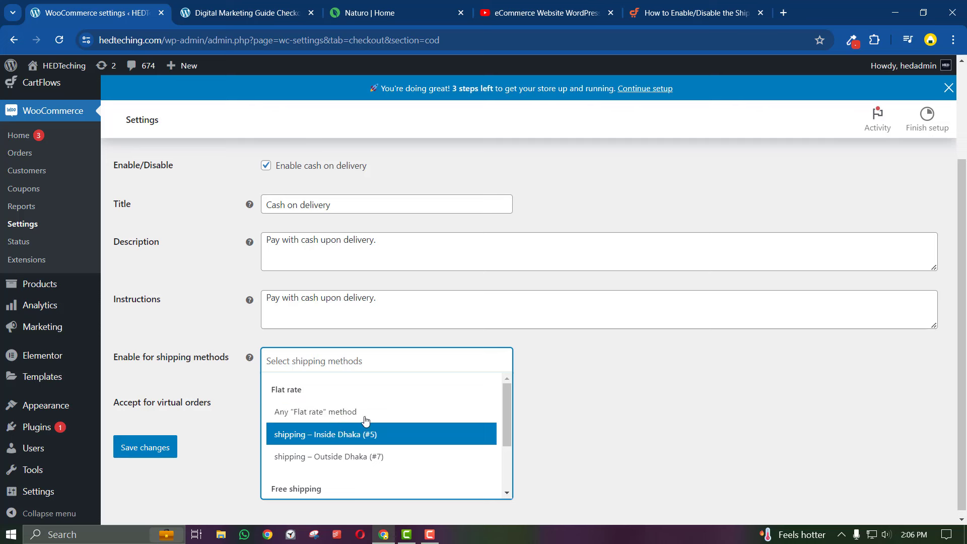
click(672, 378)
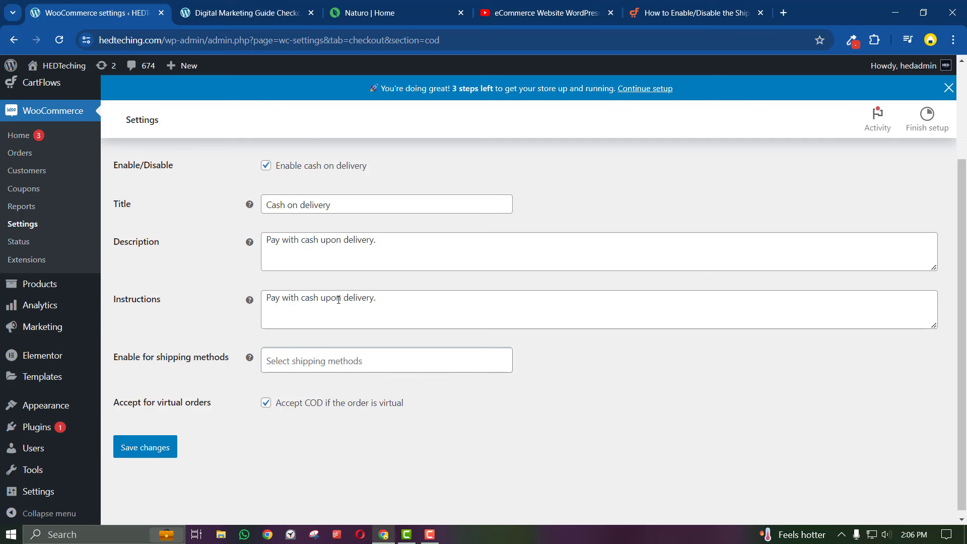
click(342, 370)
click(570, 393)
click(142, 447)
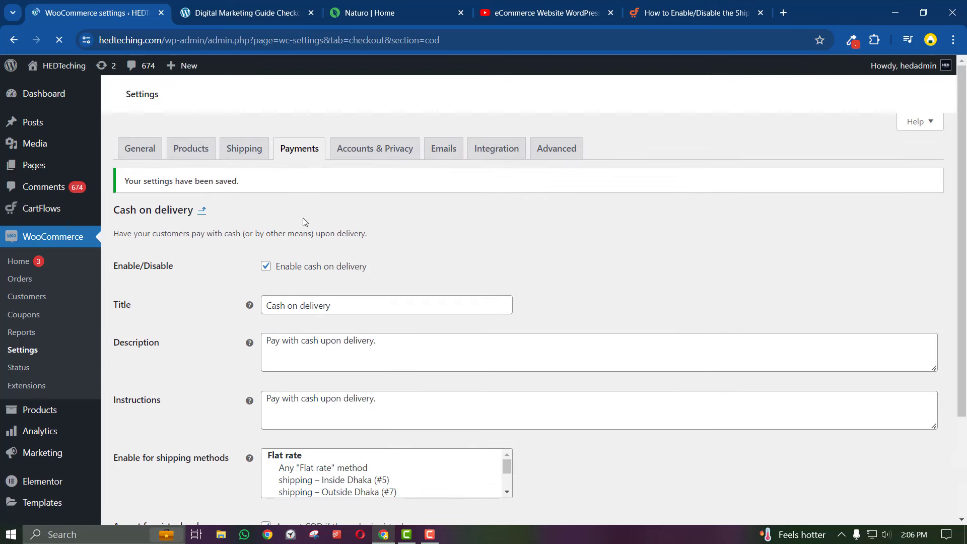
click(202, 211)
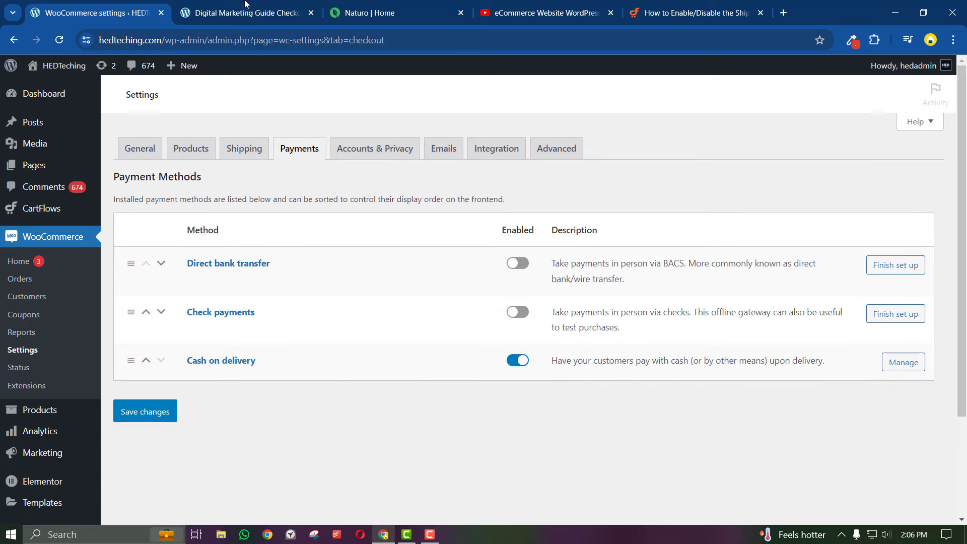
Reload the mango checkout page and compare it with the Naturo order form
key(ctrl+Tab)
click(61, 40)
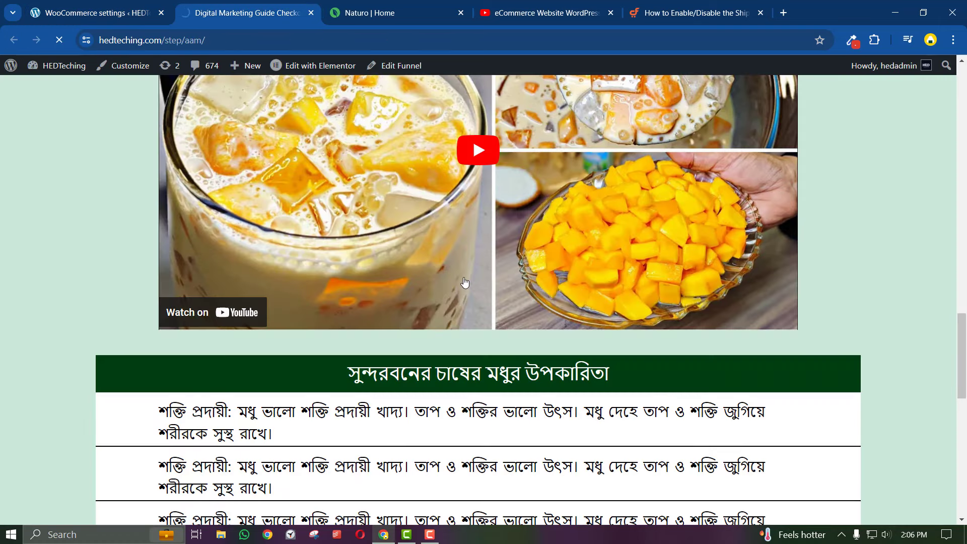
key(ctrl+Tab)
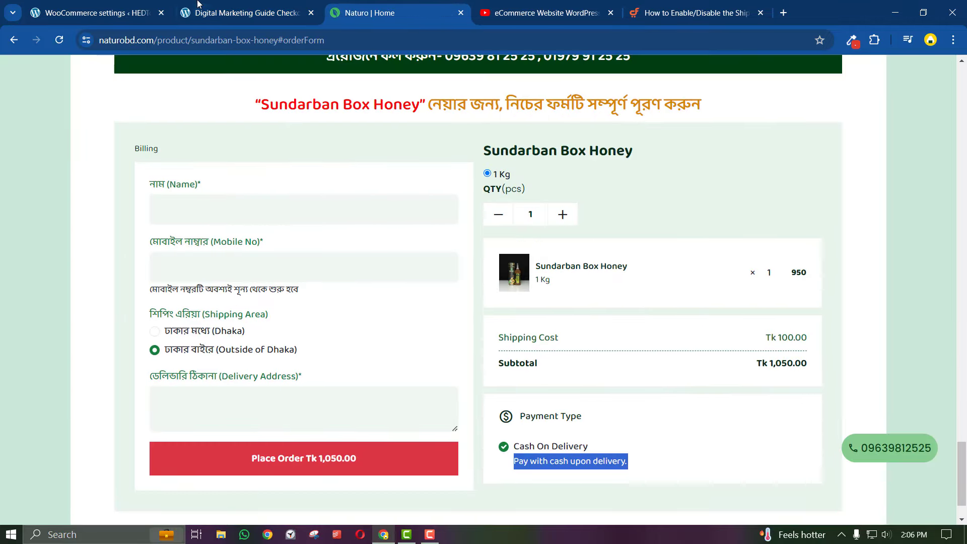
click(198, 4)
scroll(362, 202, down, 10)
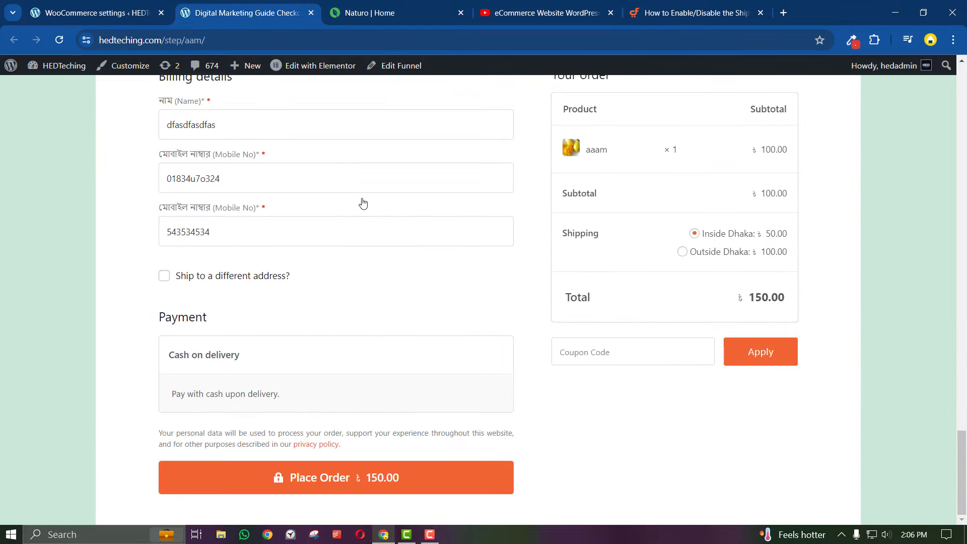
scroll(363, 203, up, 1)
scroll(363, 203, down, 1)
scroll(270, 308, up, 2)
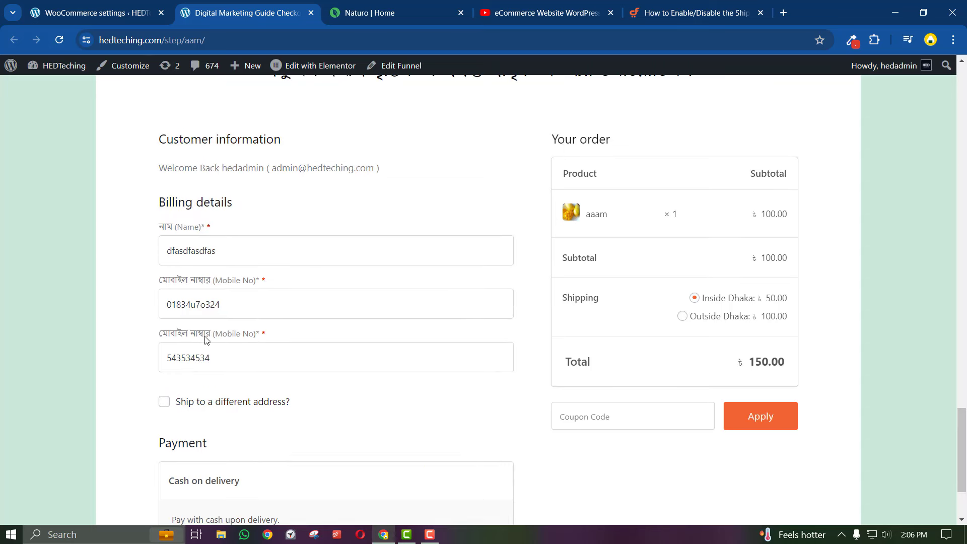
click(101, 12)
click(218, 12)
click(121, 14)
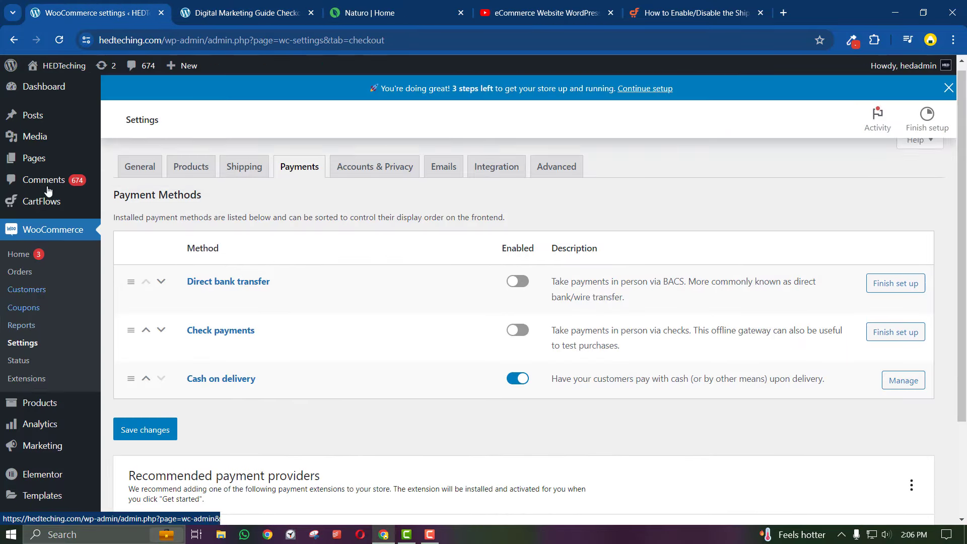
Open CartFlows > Funnels in a new browser tab and switch to it
mouse_move(46, 204)
right_click(126, 228)
click(156, 240)
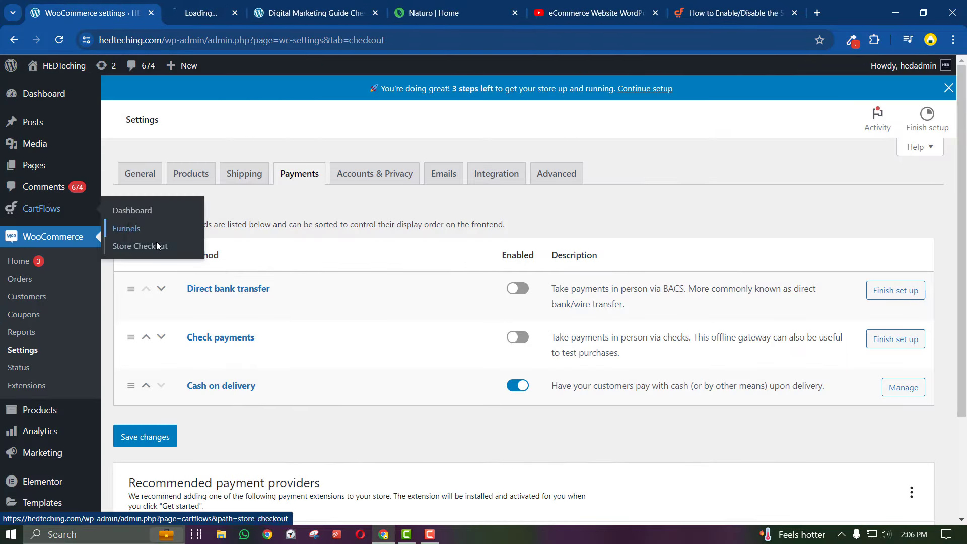
click(260, 4)
click(350, 4)
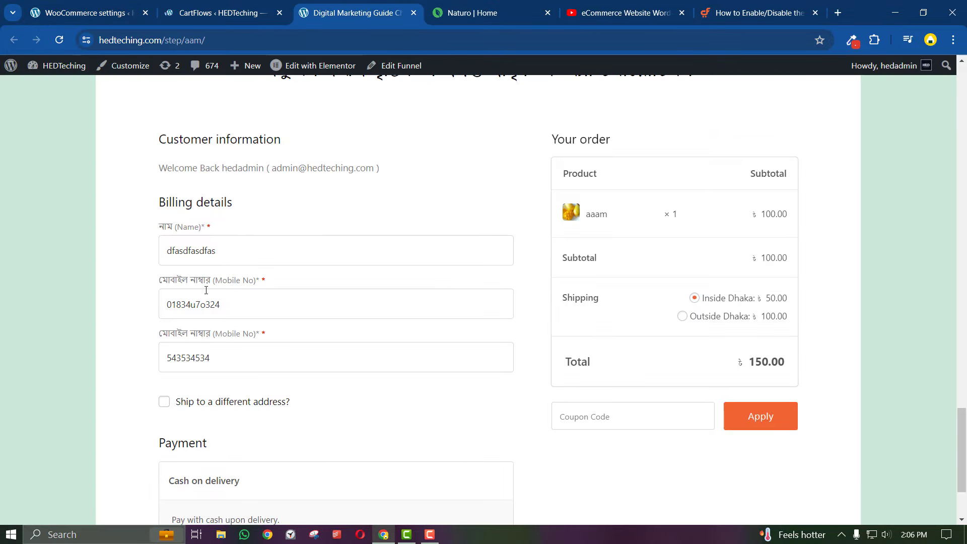
click(217, 4)
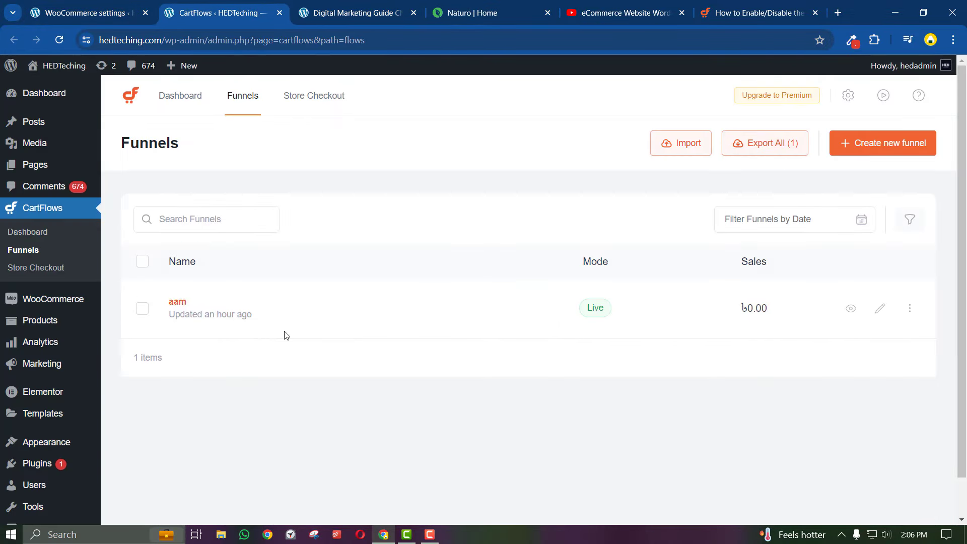
In the aam funnel's checkout step, open the Field Editor's billing_address_1 field settings
click(881, 309)
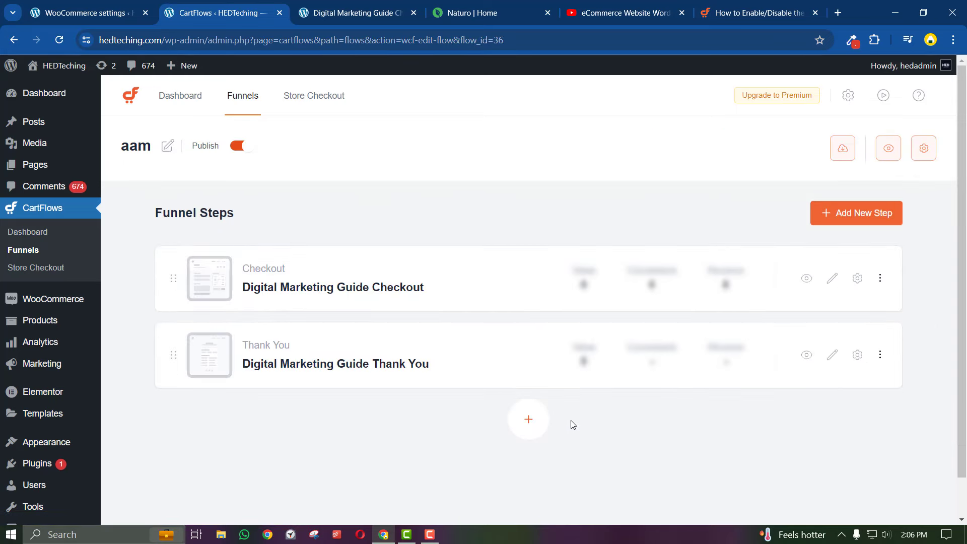
click(858, 279)
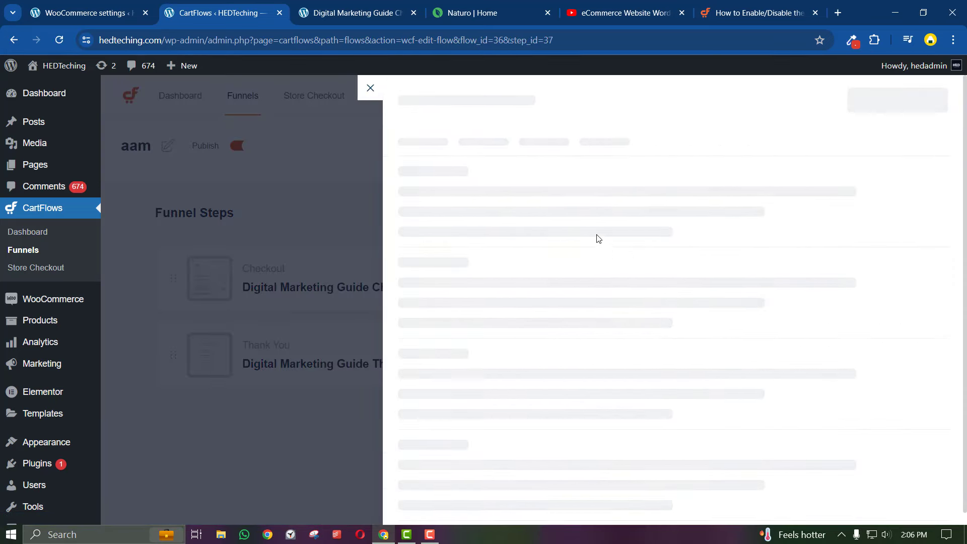
click(573, 150)
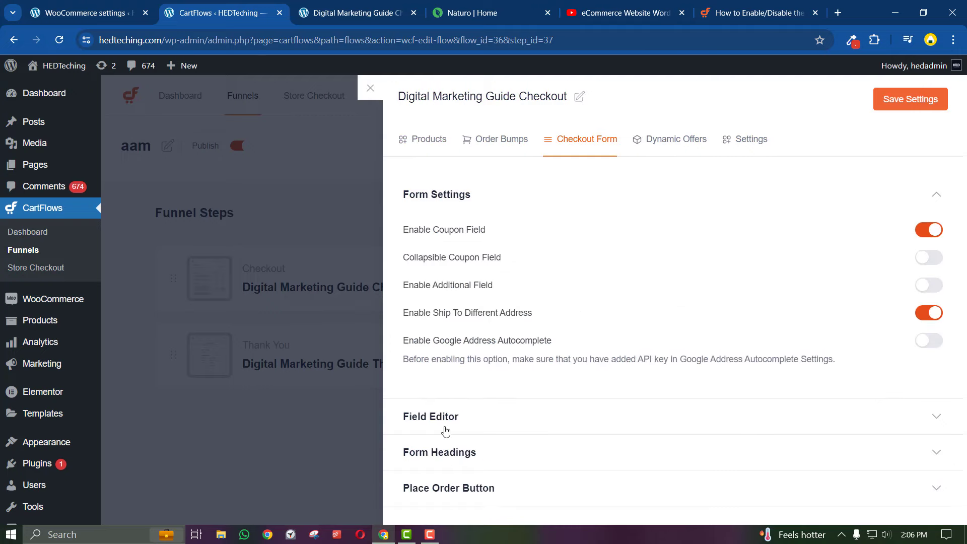
click(446, 432)
scroll(541, 383, down, 10)
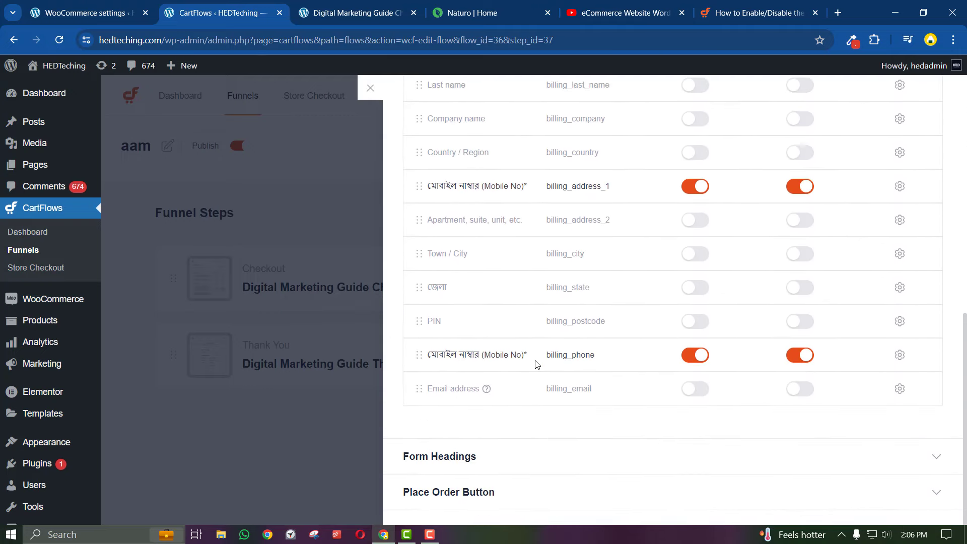
scroll(603, 339, up, 1)
click(900, 250)
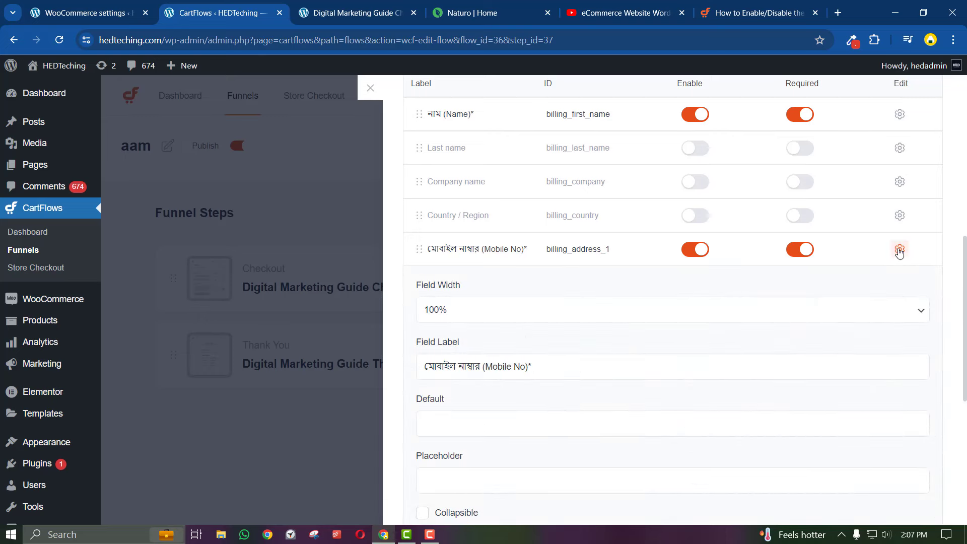
Copy the Delivery Address label from the reference form and paste it as the field label
click(476, 12)
triple_click(207, 373)
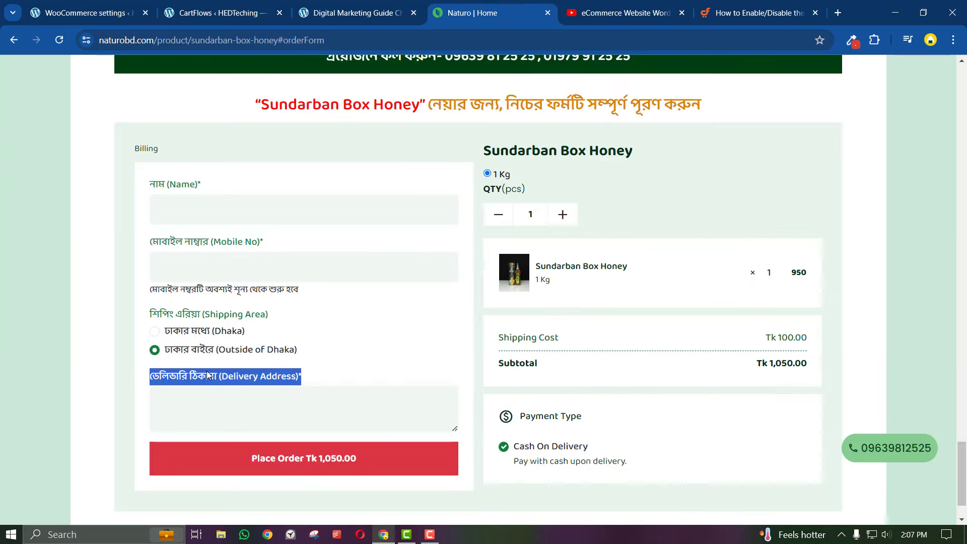
right_click(206, 373)
click(246, 247)
click(260, 7)
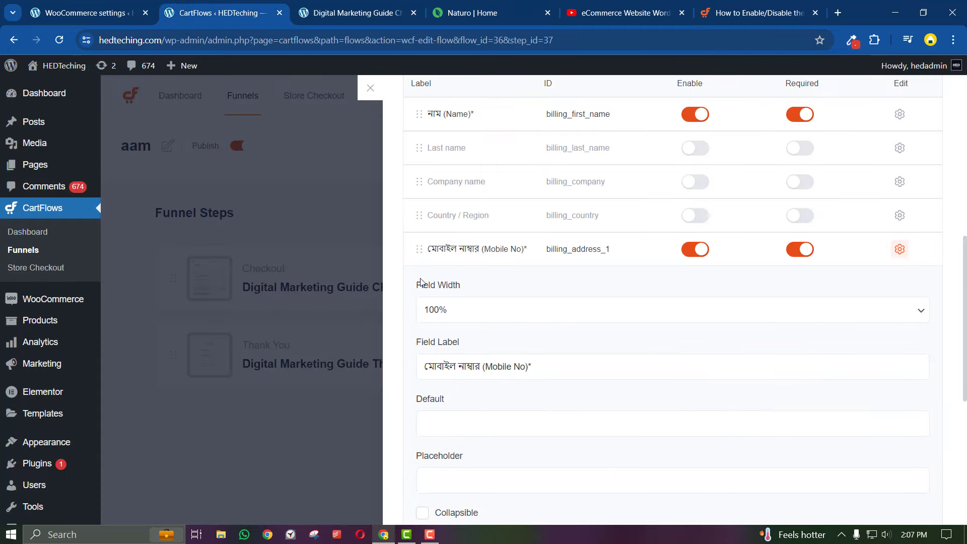
triple_click(471, 355)
right_click(469, 366)
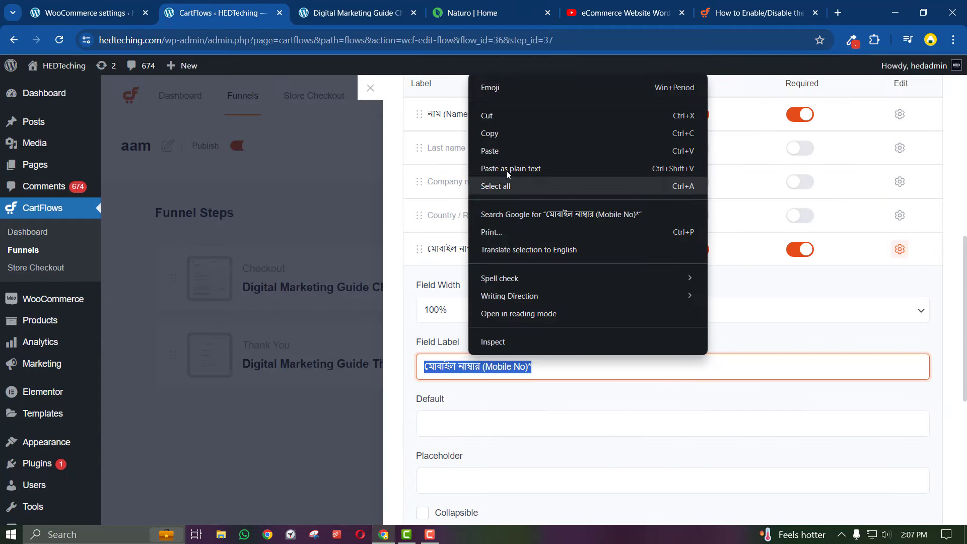
click(504, 149)
scroll(513, 283, up, 2)
scroll(512, 284, up, 1)
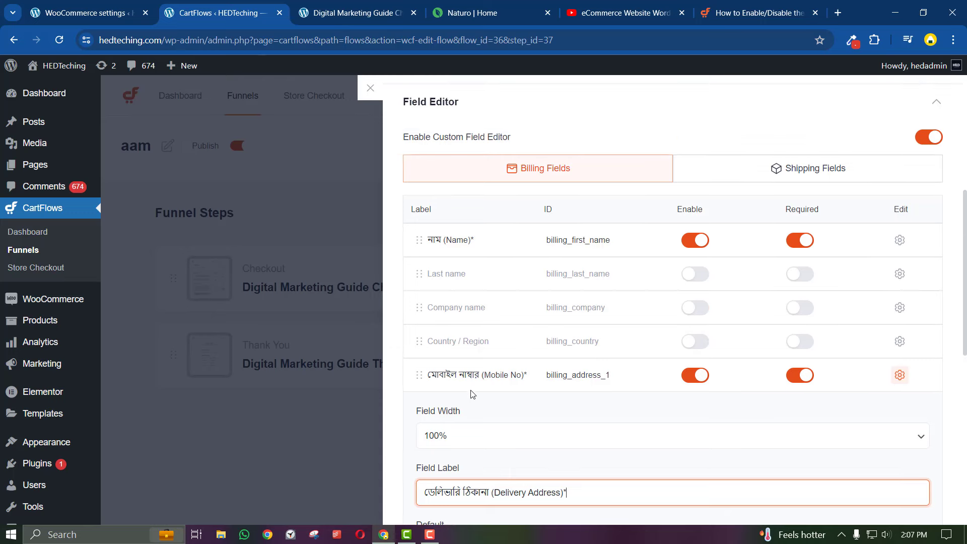
click(473, 375)
Turn off the Ship To Different Address option
scroll(481, 339, down, 1)
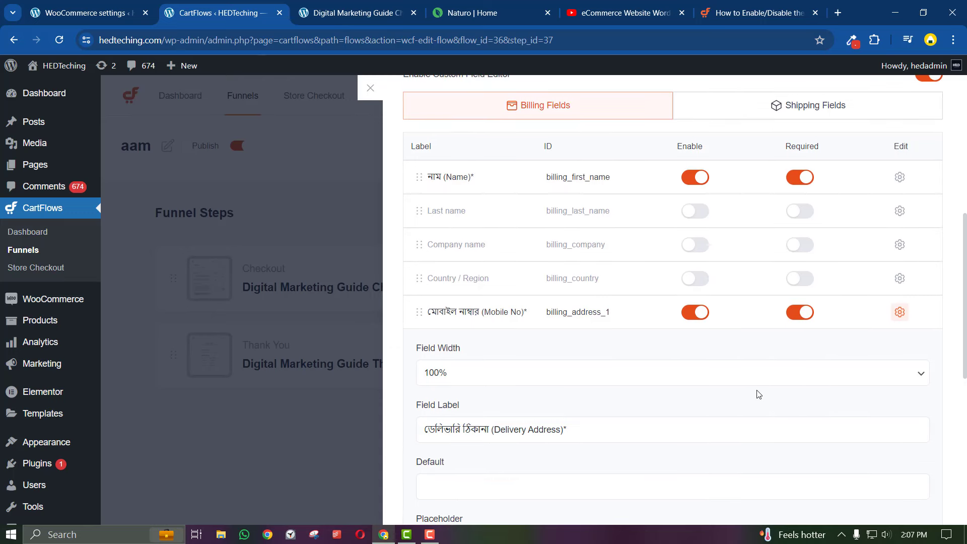
scroll(756, 395, down, 7)
scroll(724, 414, up, 10)
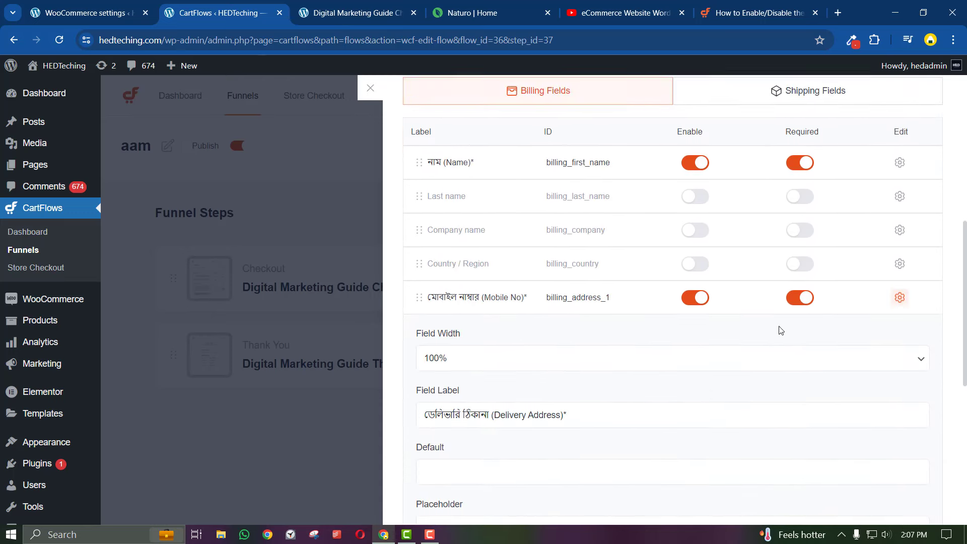
scroll(882, 159, up, 2)
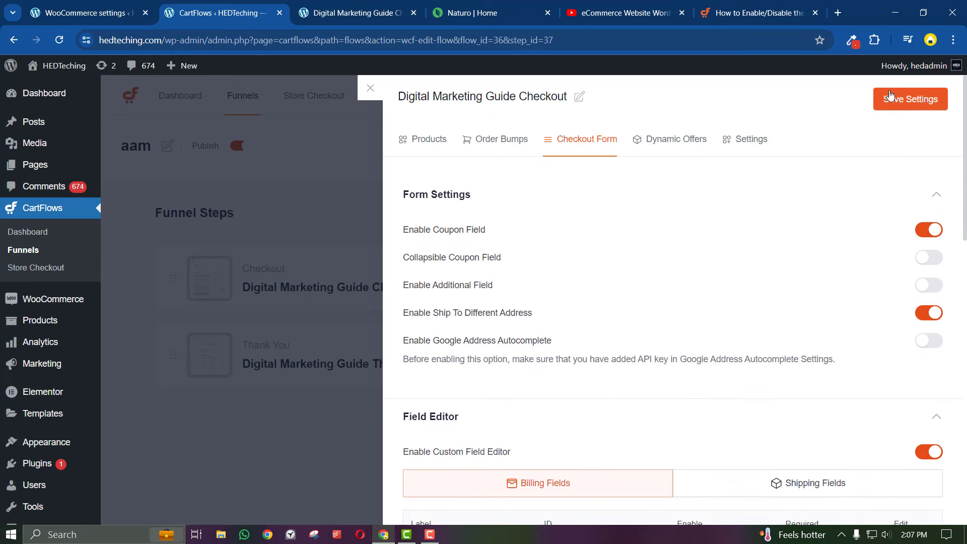
click(929, 313)
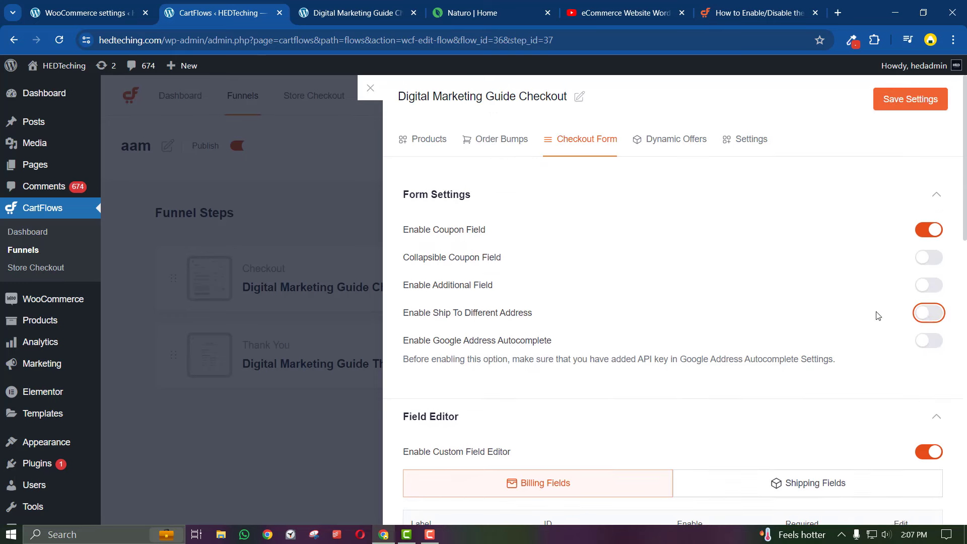
Save the checkout form settings and reload the live checkout page
click(907, 103)
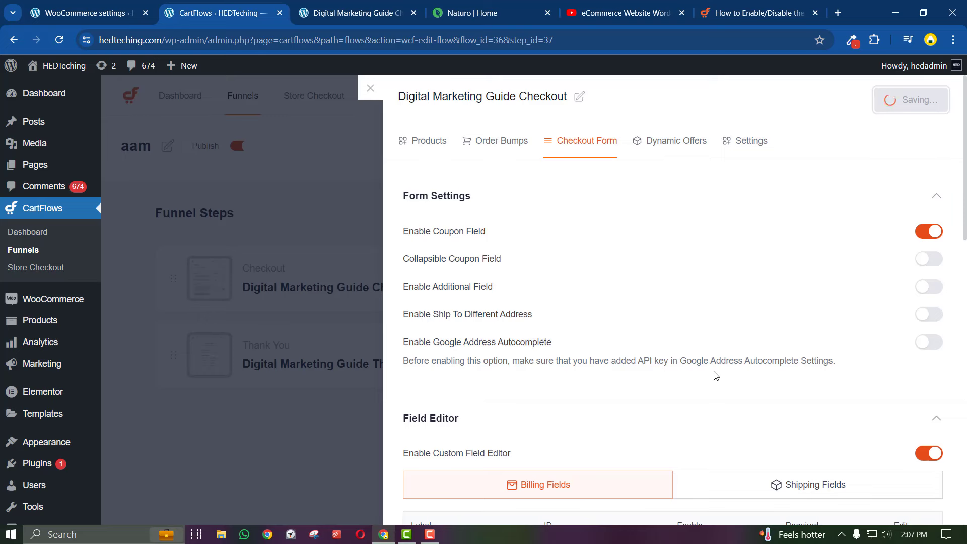
click(359, 13)
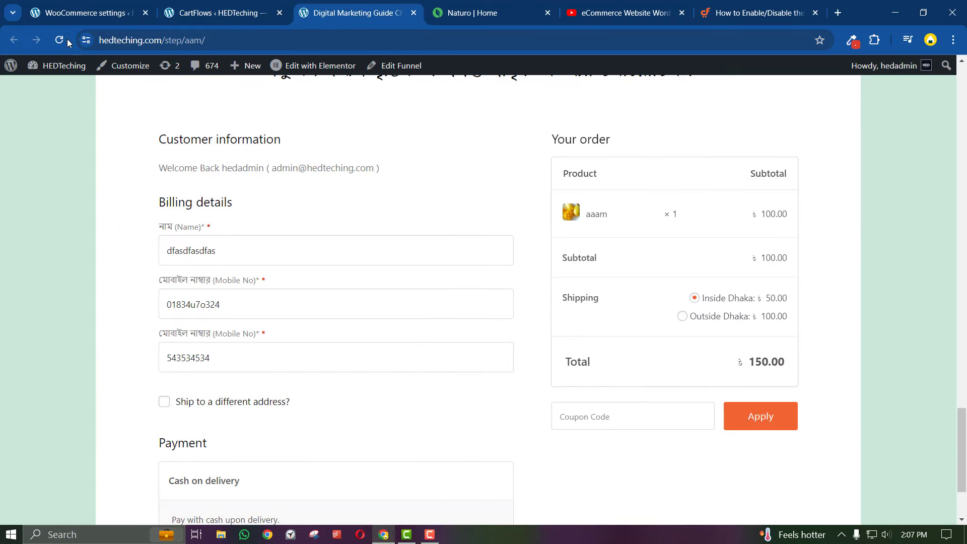
key(F5)
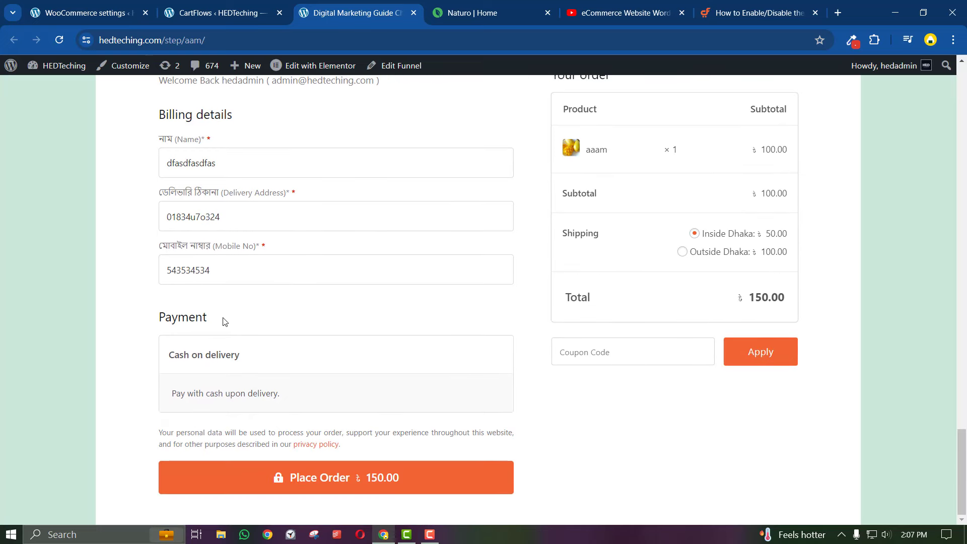
Test the Outside Dhaka and Inside Dhaka shipping options on the live checkout
scroll(255, 307, up, 1)
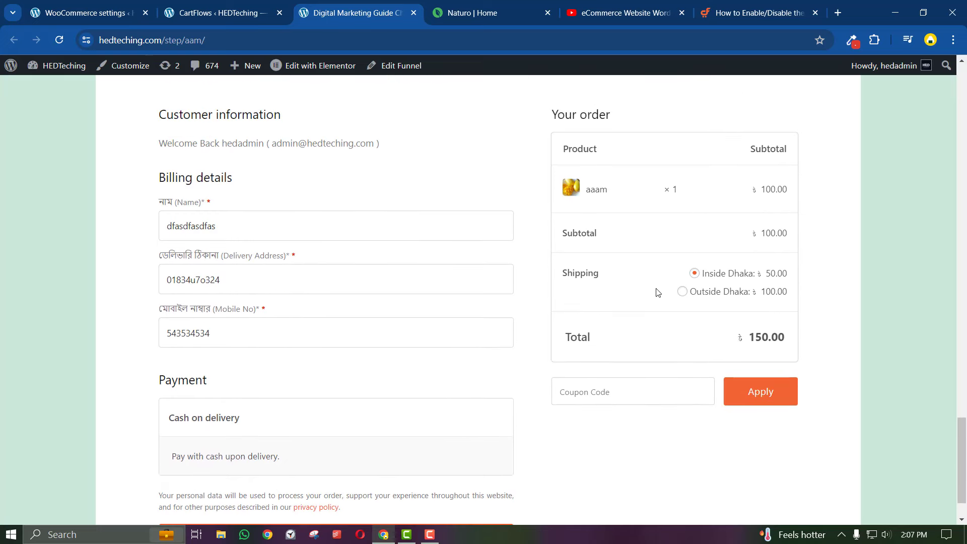
click(686, 293)
click(705, 276)
scroll(634, 328, up, 2)
scroll(634, 328, down, 3)
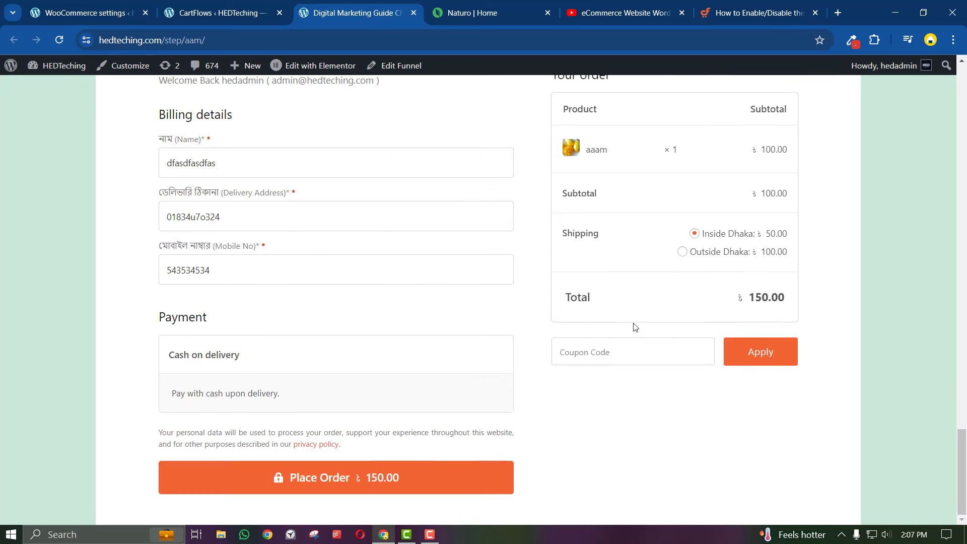
scroll(267, 388, up, 3)
key(ctrl+1)
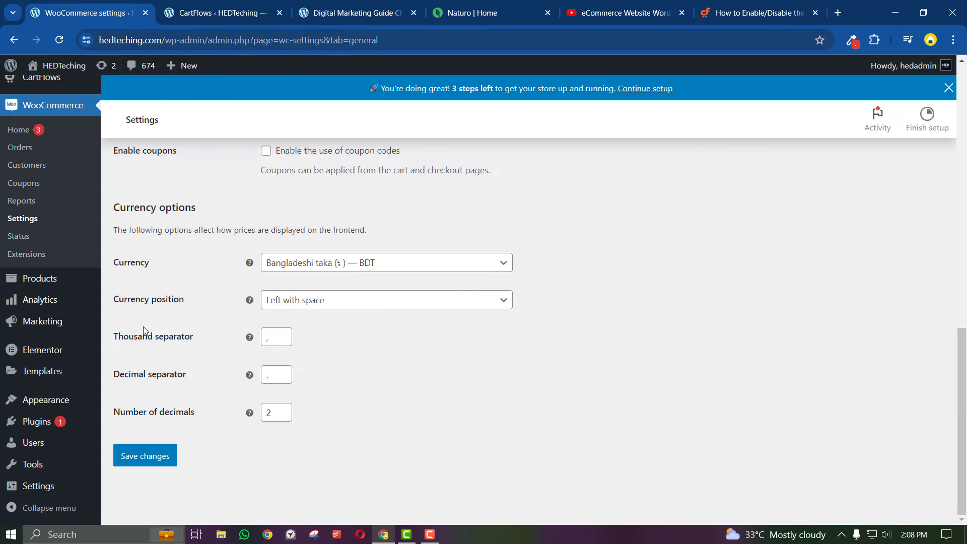
Search plugins for 'bangladeshi payment' and install Bangladeshi Payment Gateways
mouse_move(108, 413)
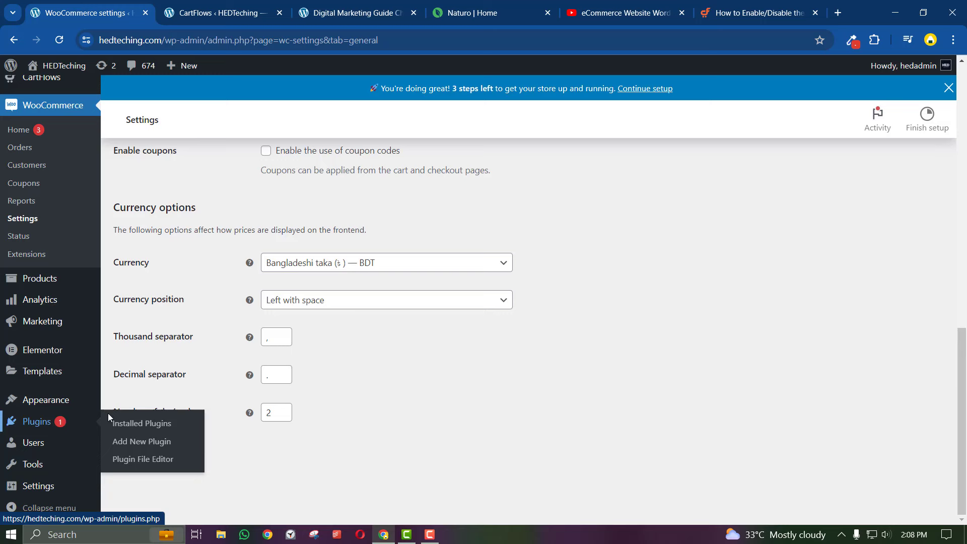
click(119, 446)
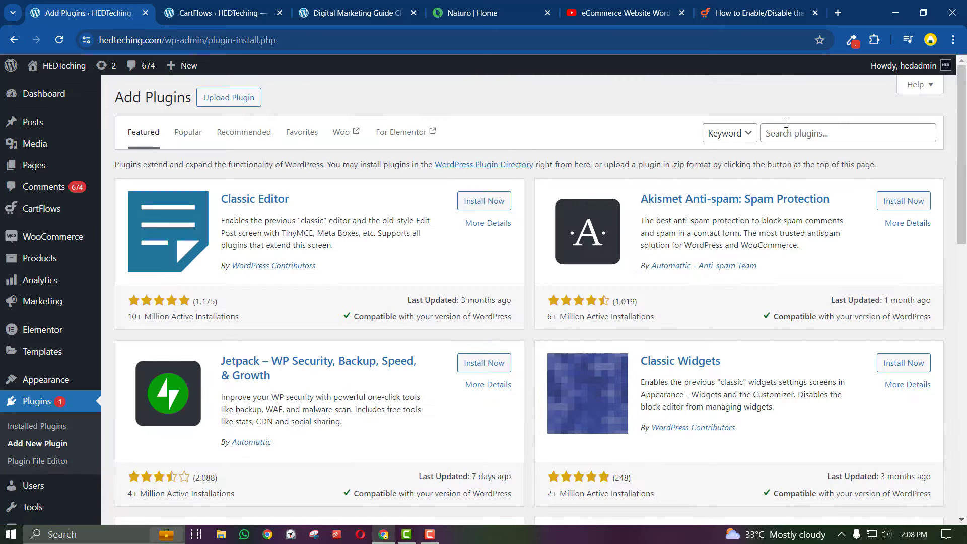
click(786, 125)
text(b)
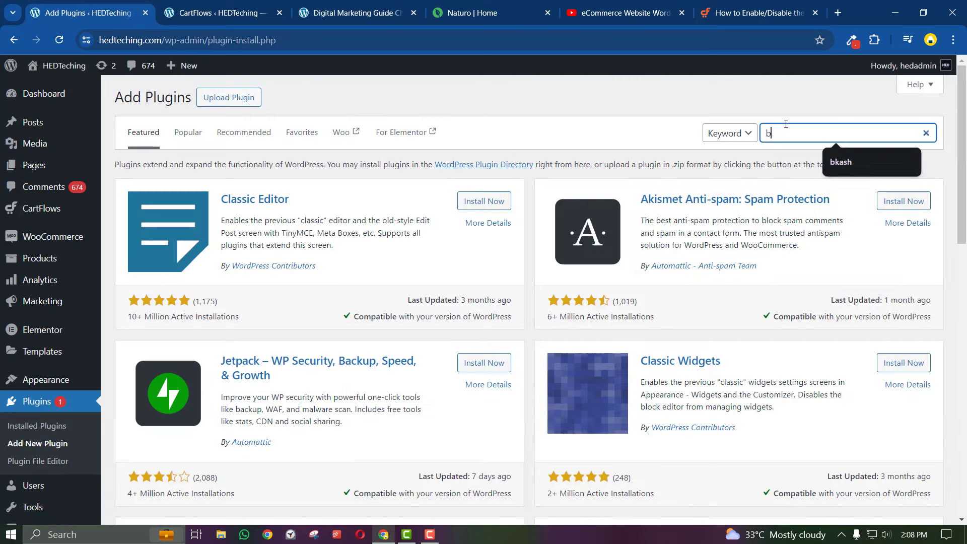
text(angladeshi ayme)
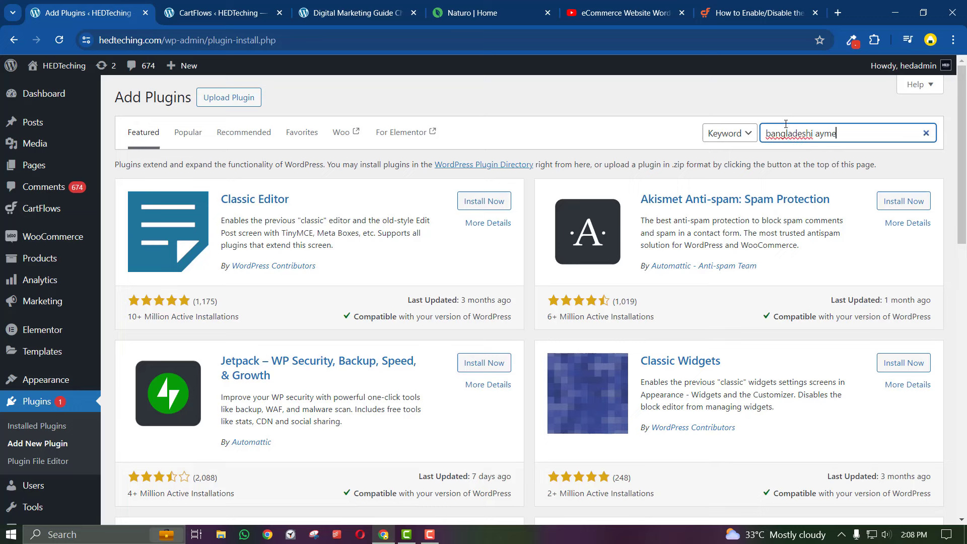
key(BackSpace)
key(BackSpace)
key(BackSpace)
key(BackSpace)
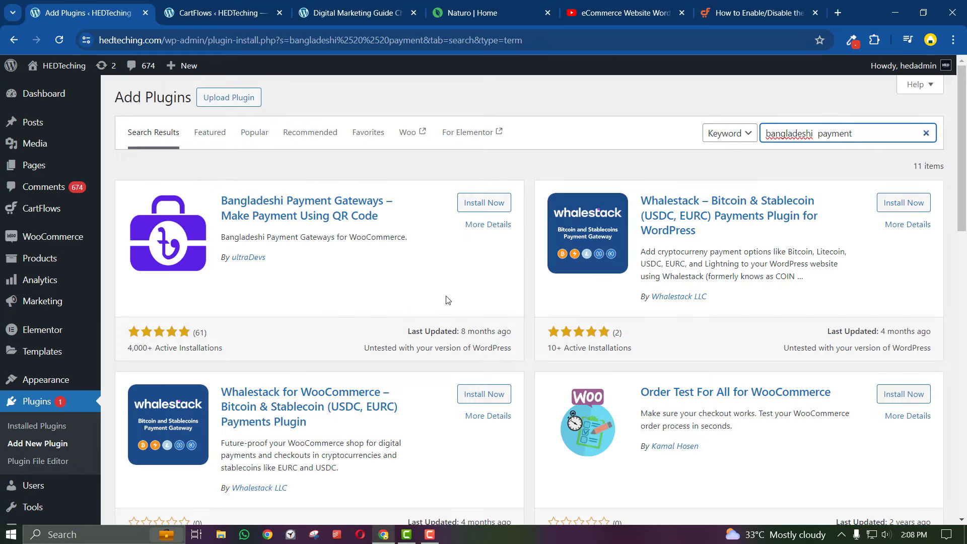
click(458, 202)
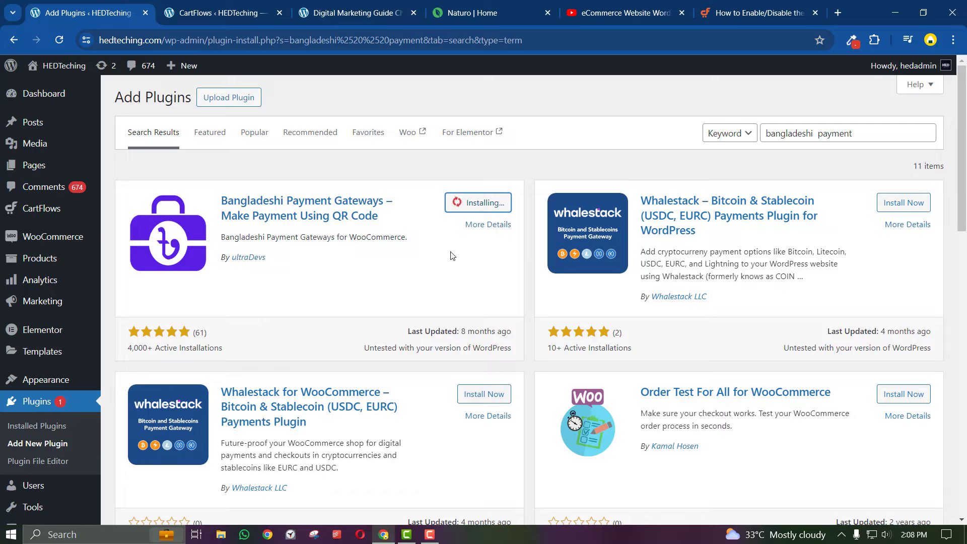
Bring the YouTube WooCommerce tutorial back on screen
scroll(452, 256, down, 10)
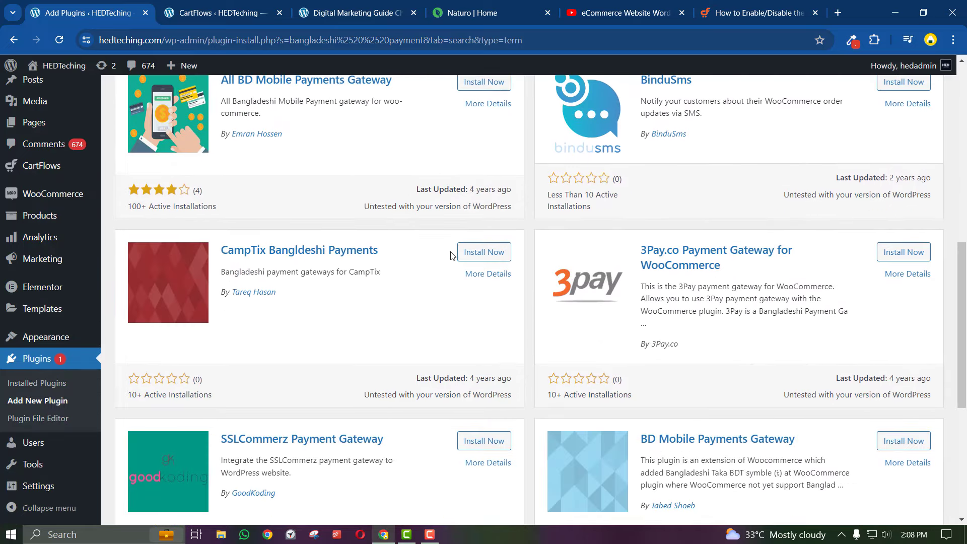
scroll(453, 256, down, 5)
scroll(452, 255, up, 13)
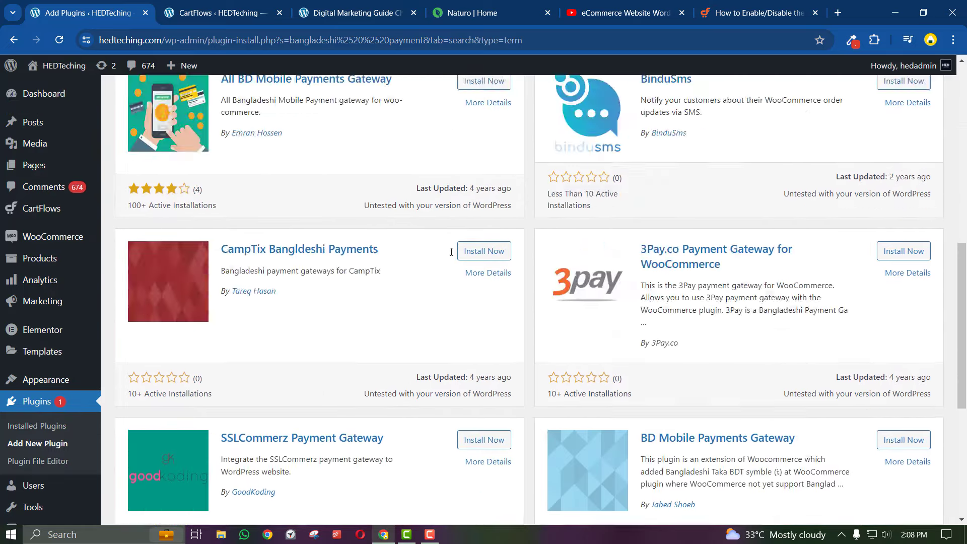
click(595, 4)
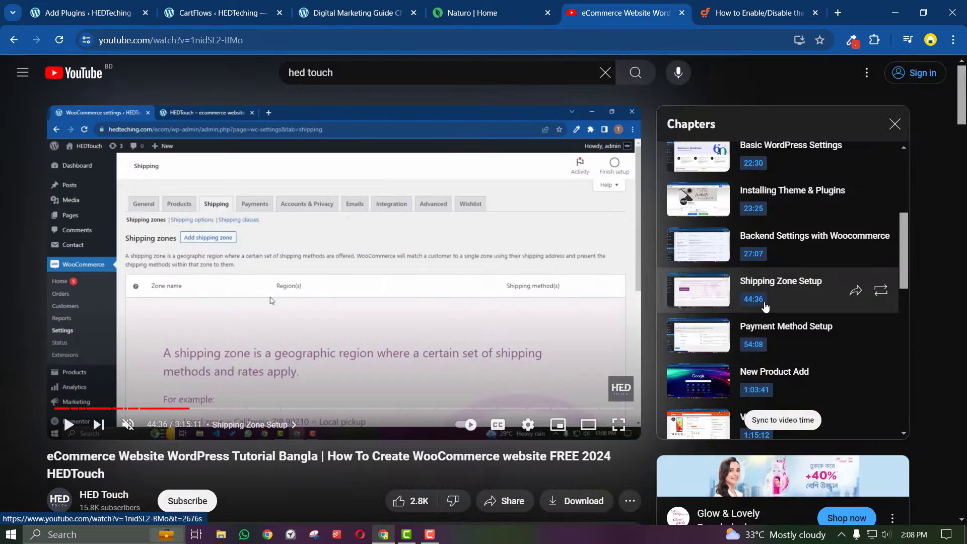
Activate Bangladeshi Payment Gateways, then find the tutorial's Payment Method Setup chapter at 54:08
click(88, 12)
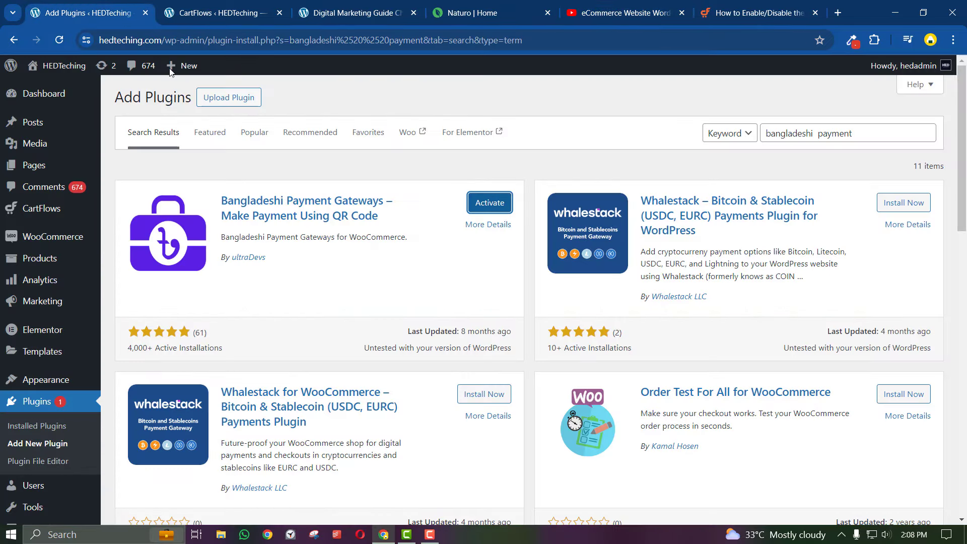
click(488, 203)
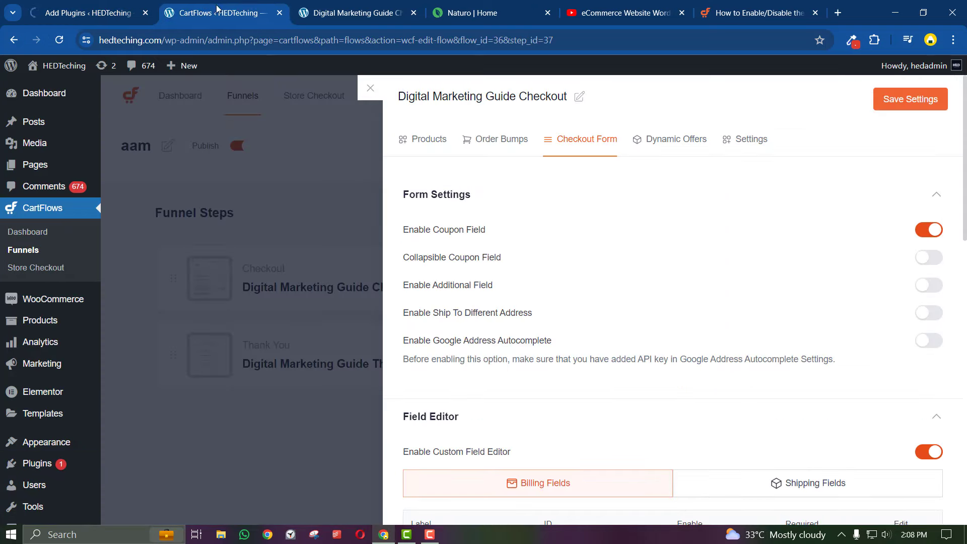
click(252, 13)
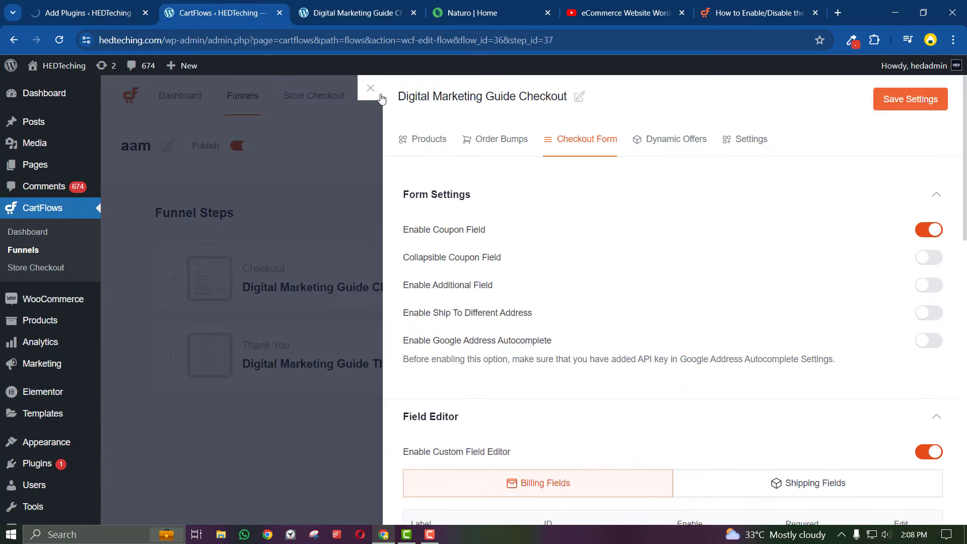
click(673, 5)
scroll(699, 342, up, 5)
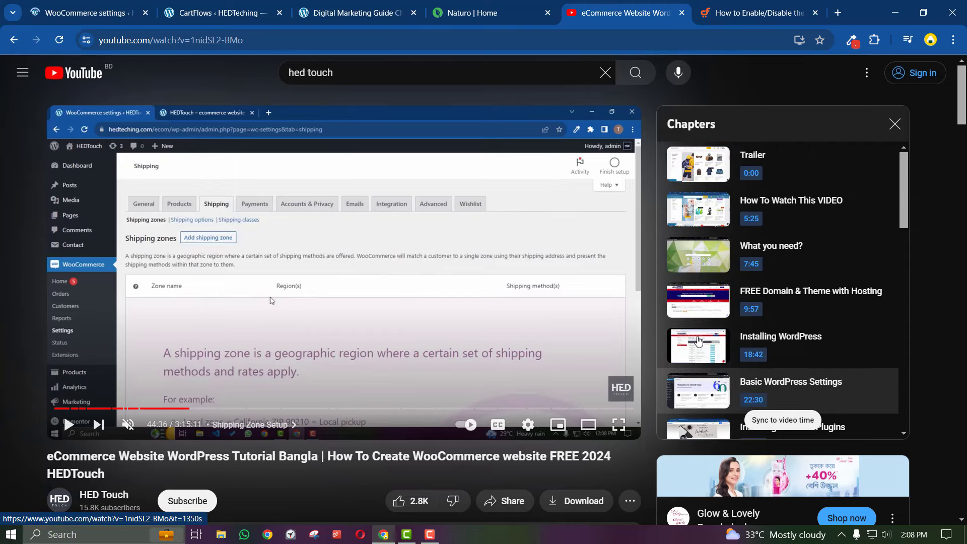
scroll(698, 341, down, 5)
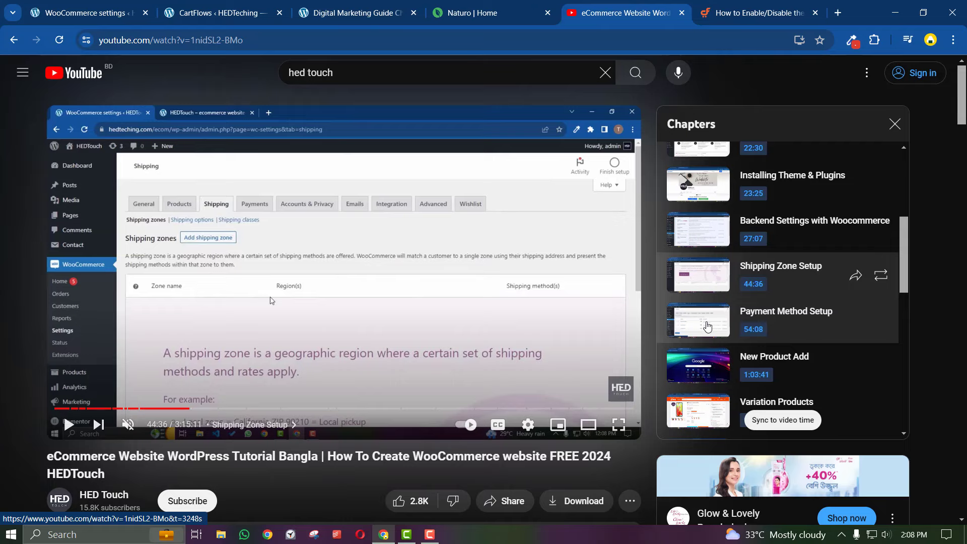
Turn on bKash in WooCommerce Payments and open its gateway settings
click(121, 7)
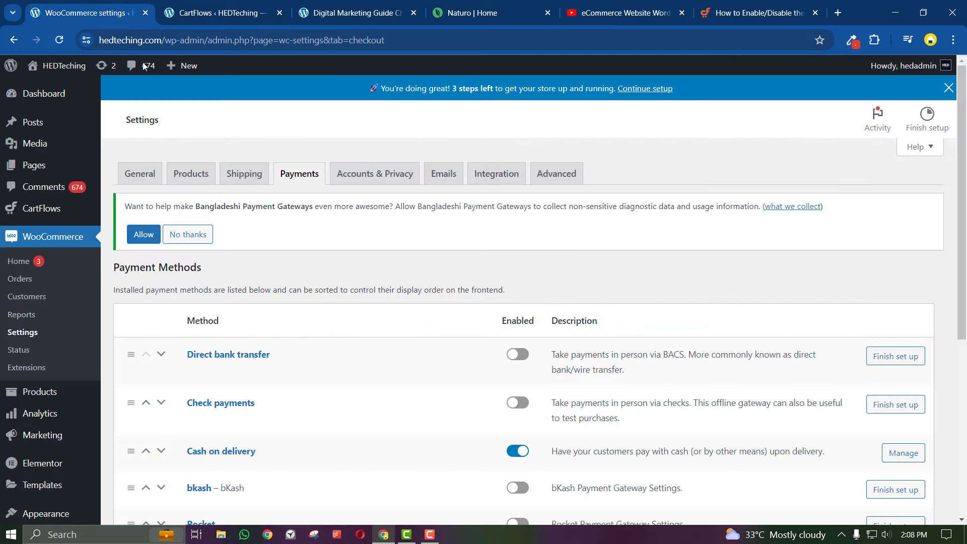
scroll(340, 460, down, 4)
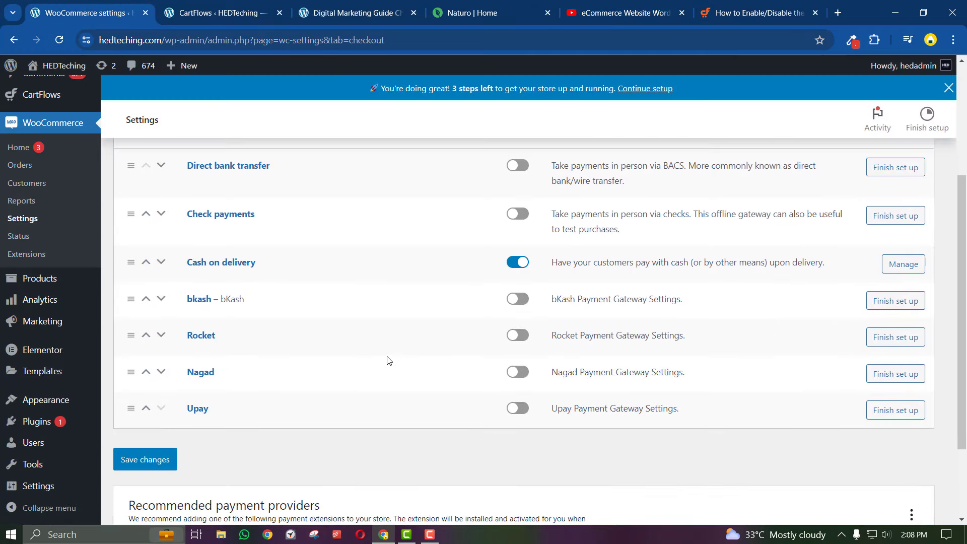
click(518, 299)
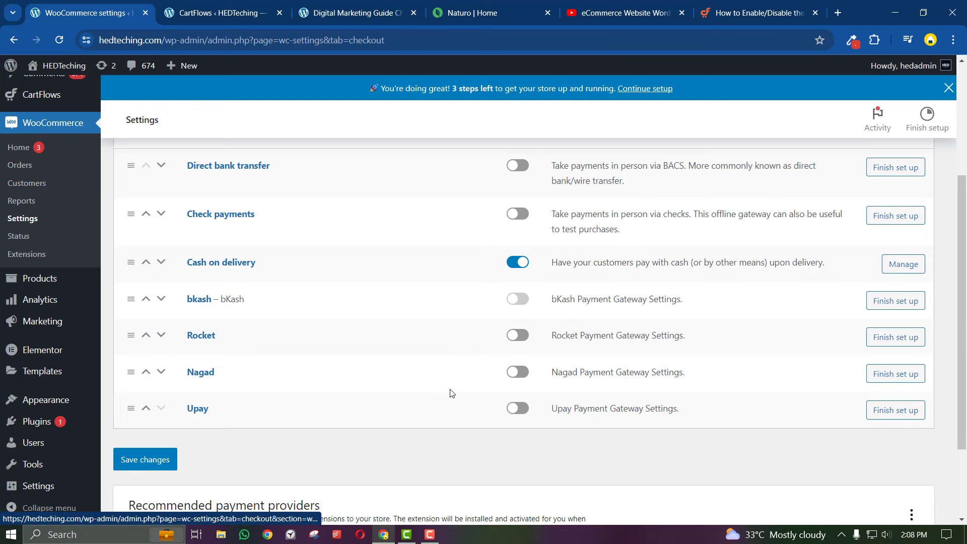
click(876, 300)
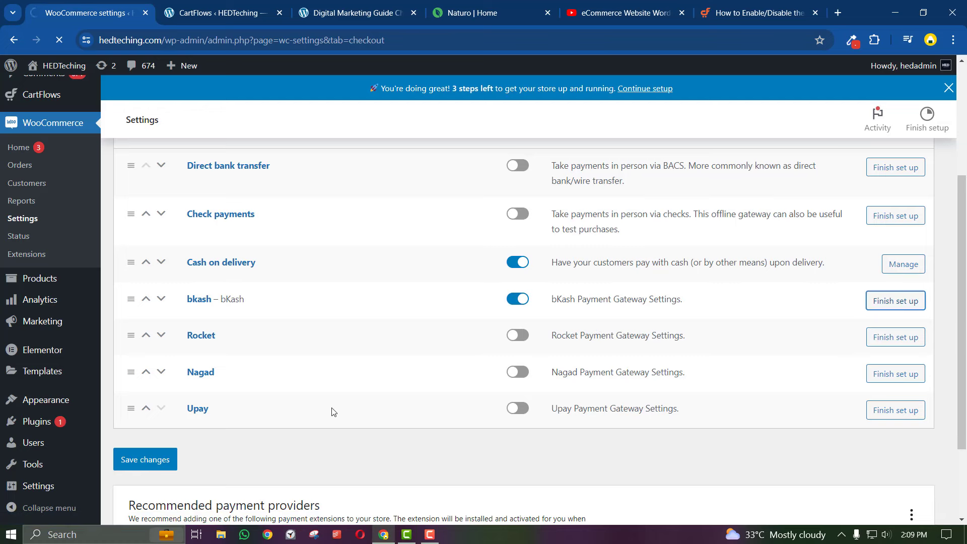
Set the bKash account type to Personal, enter the account number, and save
scroll(353, 348, down, 3)
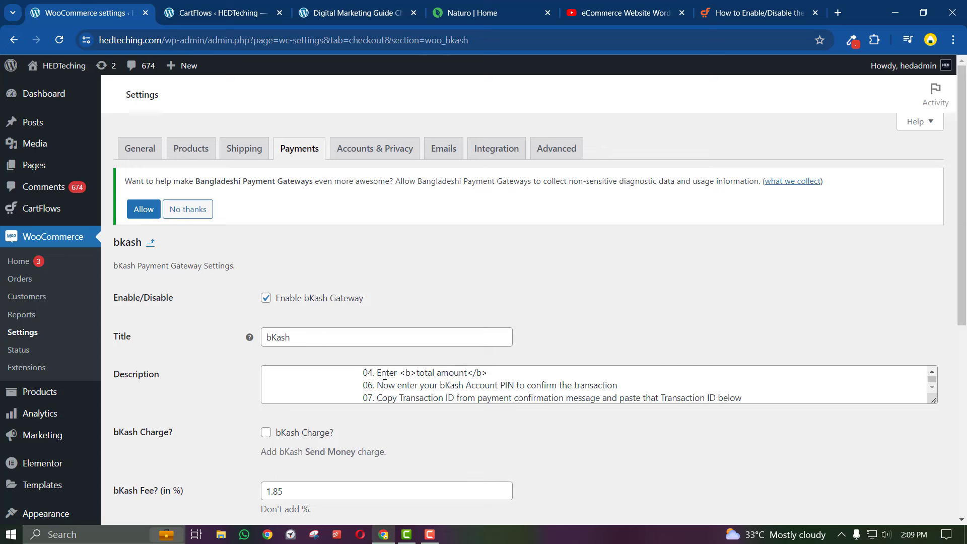
scroll(387, 375, down, 6)
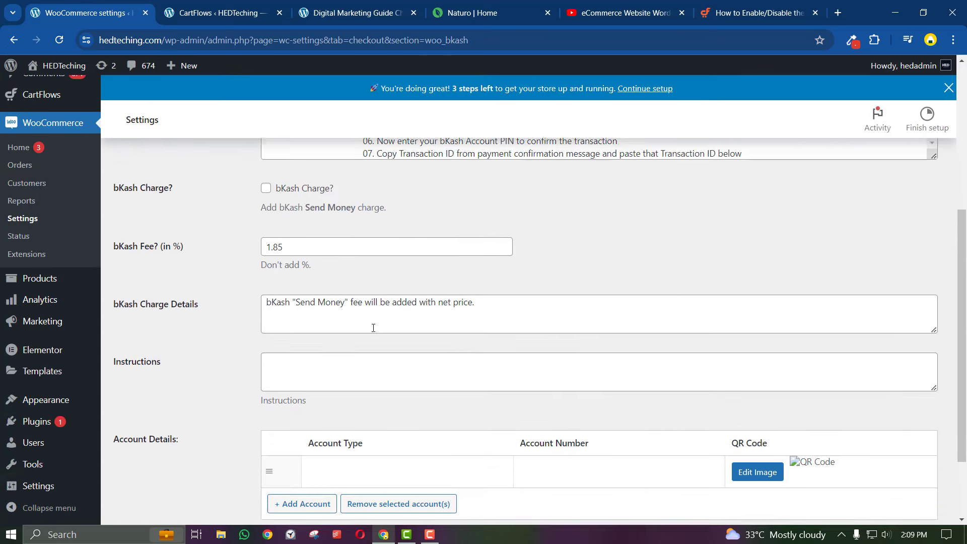
click(347, 381)
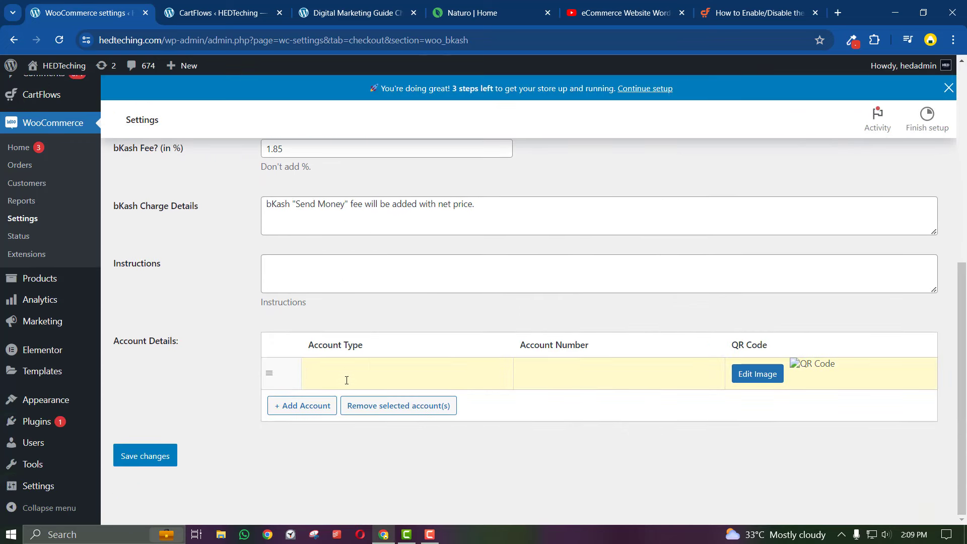
text(Personal)
click(559, 382)
click(145, 456)
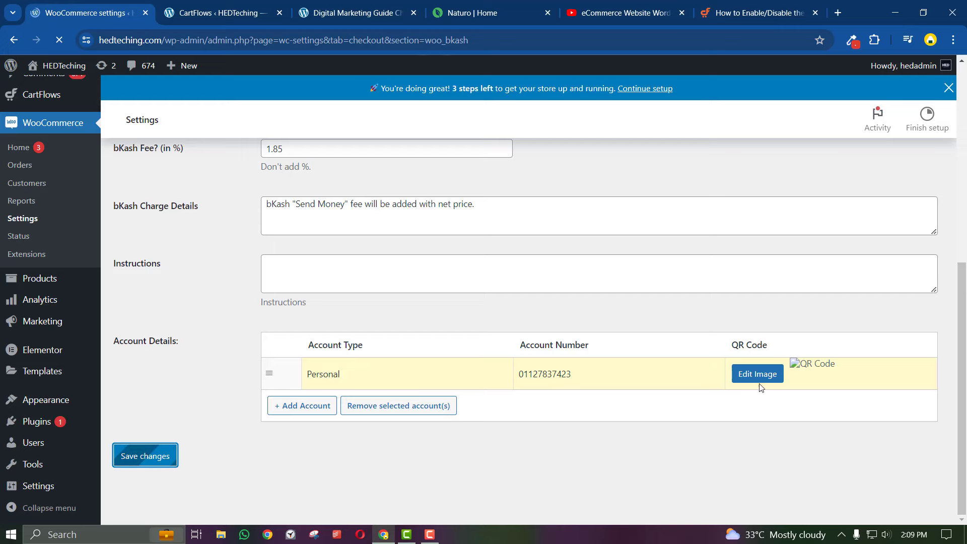
scroll(681, 417, down, 3)
scroll(770, 453, down, 5)
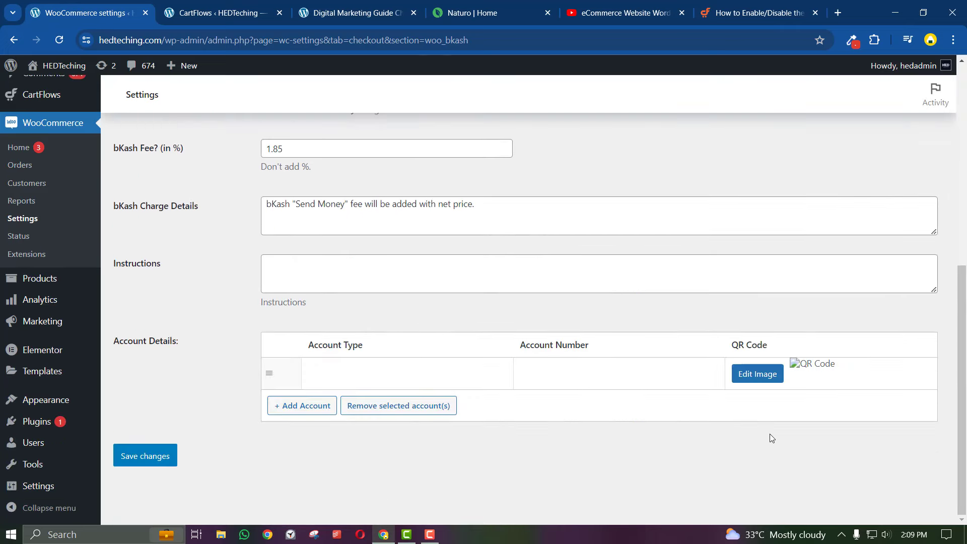
scroll(168, 456, up, 10)
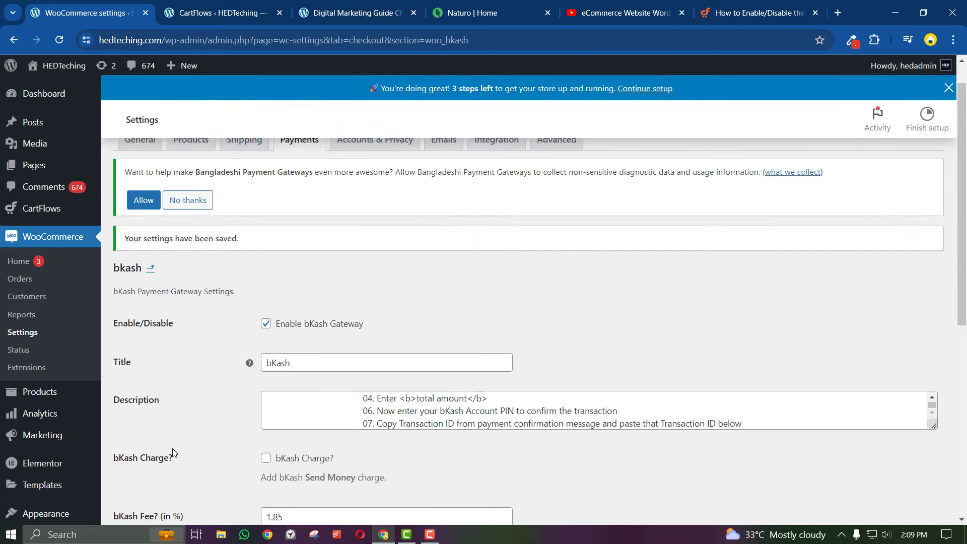
click(244, 4)
On the live mango checkout page, select bKash as the payment method
click(356, 12)
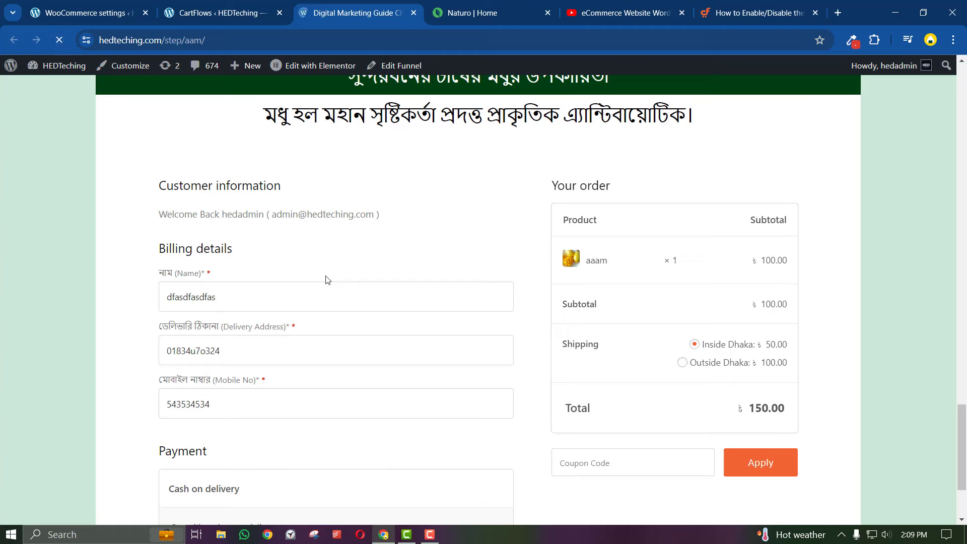
scroll(325, 281, down, 3)
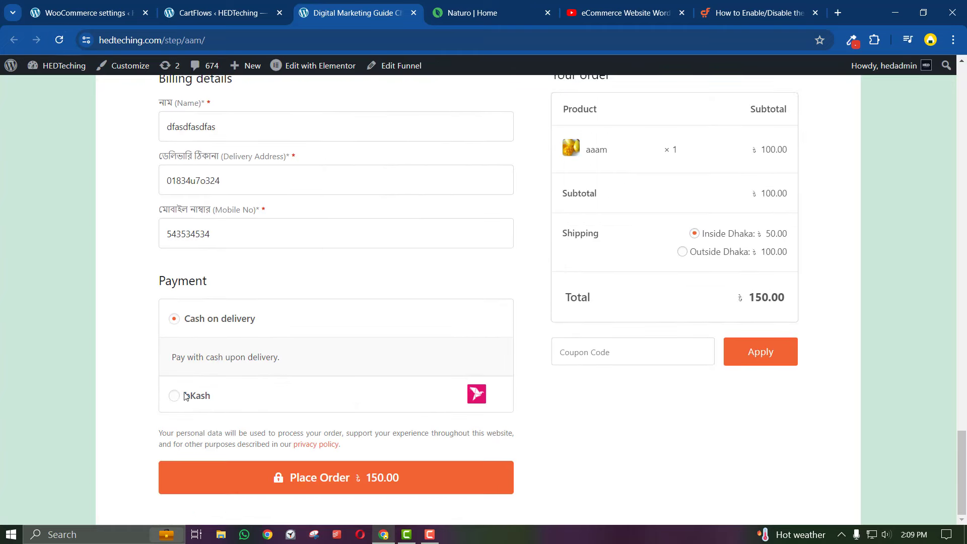
click(176, 395)
scroll(254, 386, down, 2)
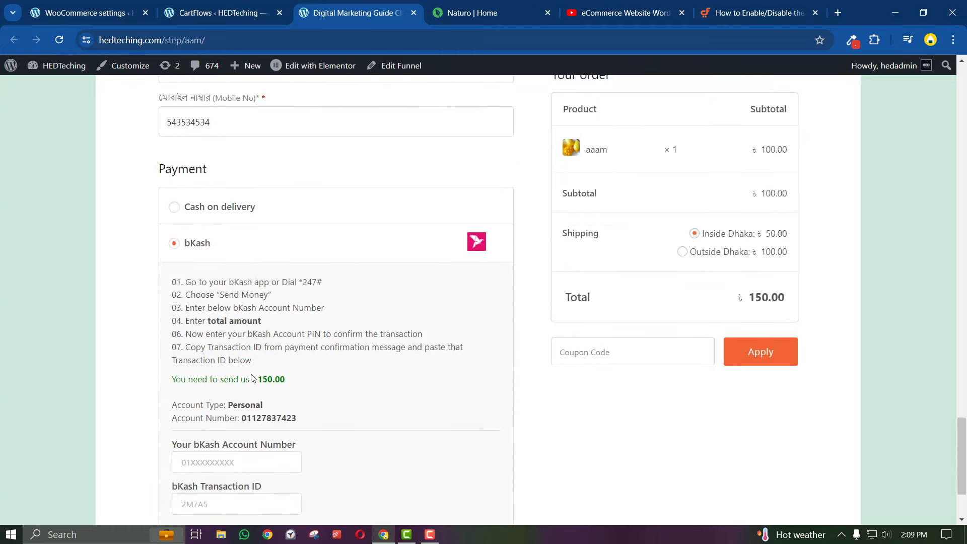
scroll(253, 379, down, 1)
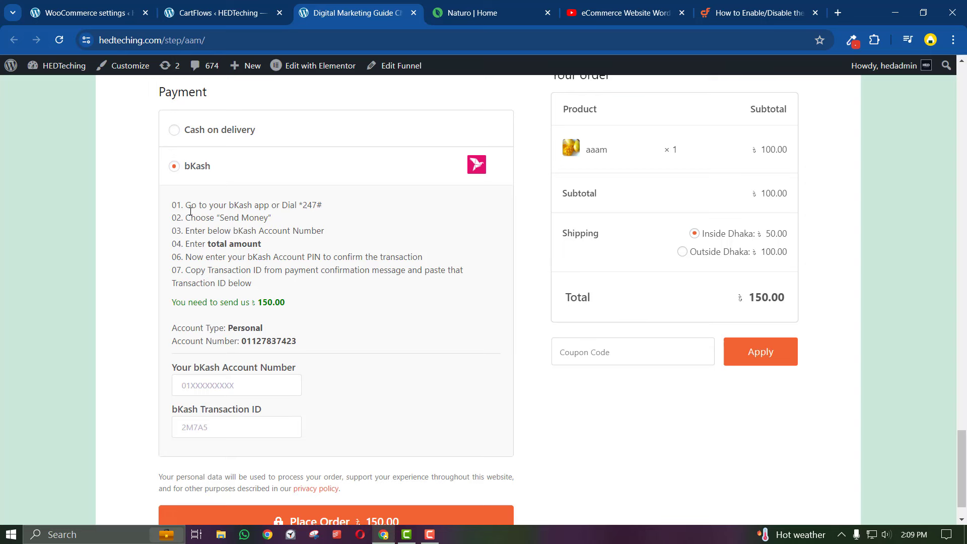
Check bKash's instructions, account details and Transaction ID field, then reopen the bKash settings
drag(192, 204, 274, 289)
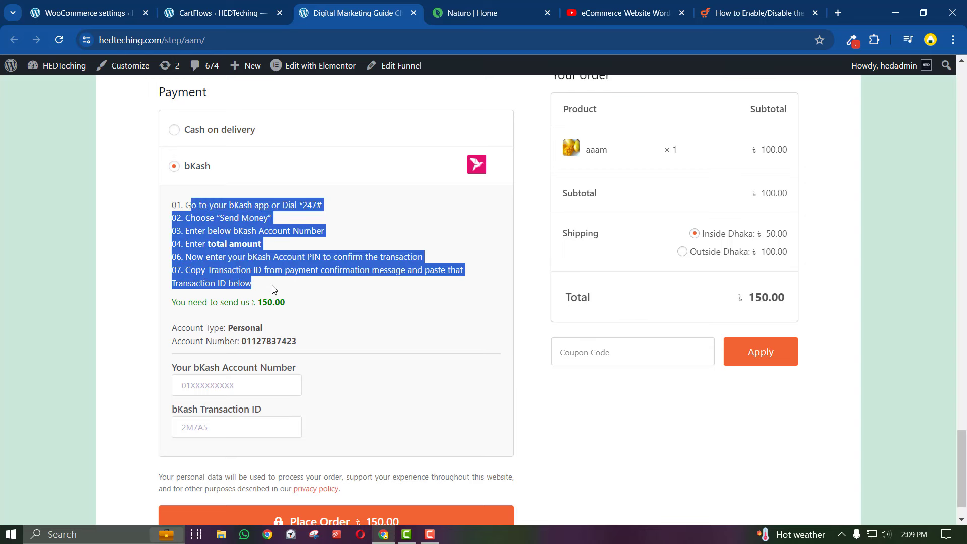
drag(248, 332, 249, 342)
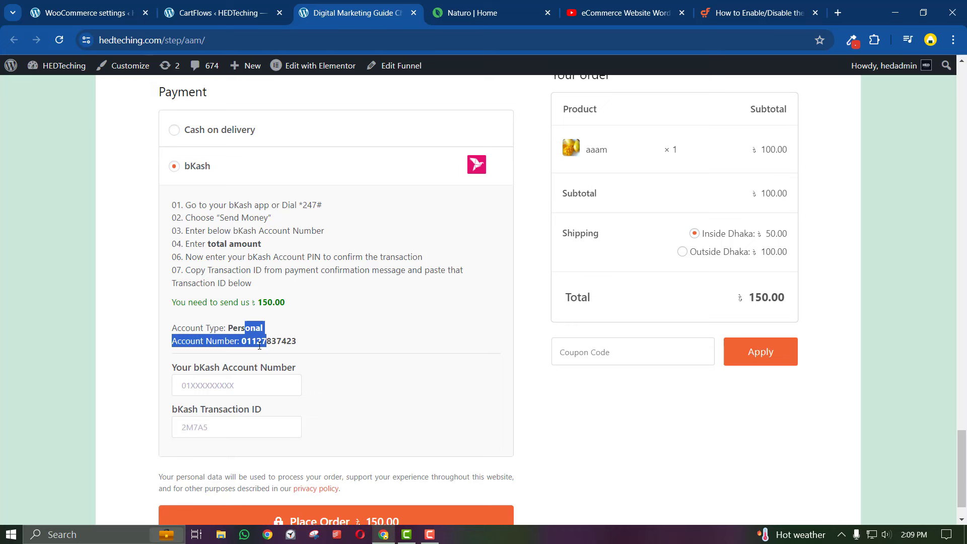
click(226, 383)
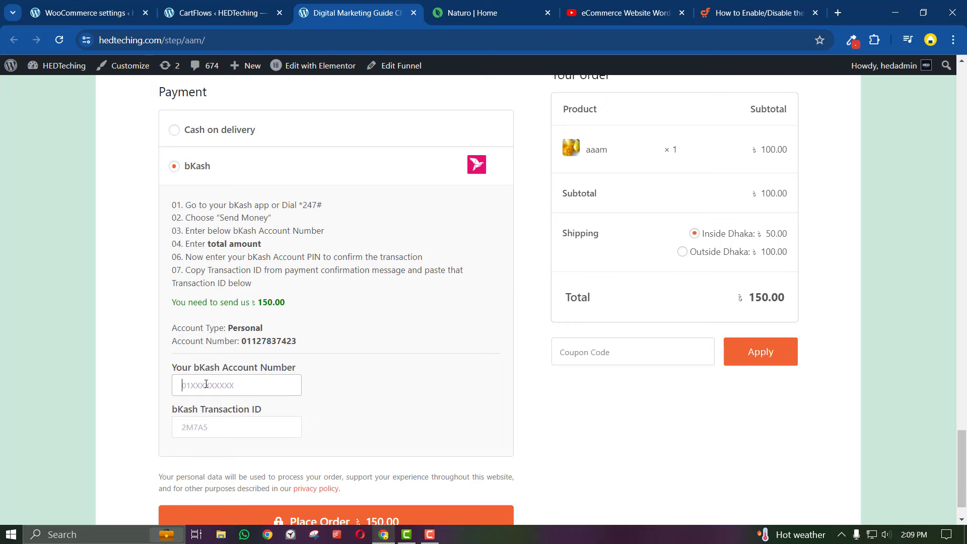
click(196, 423)
scroll(249, 364, down, 1)
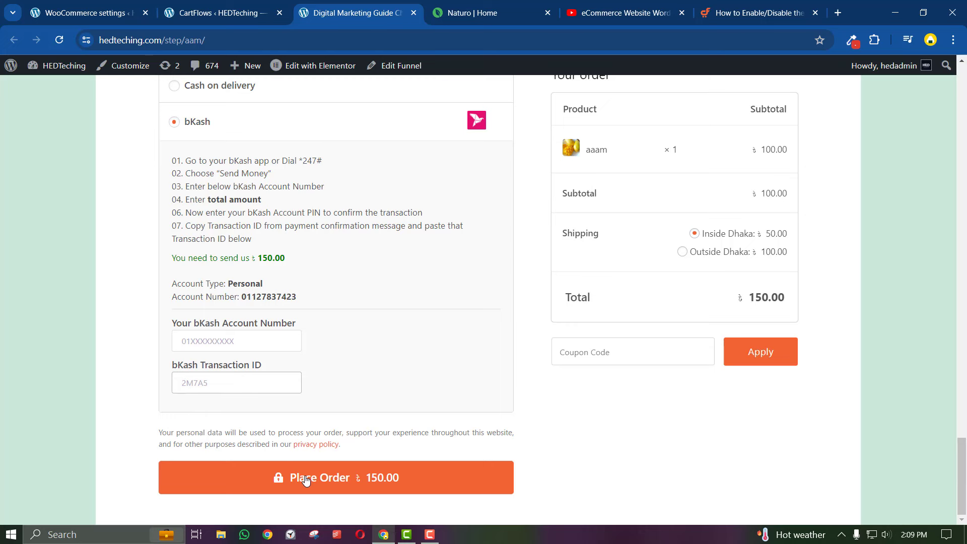
click(191, 8)
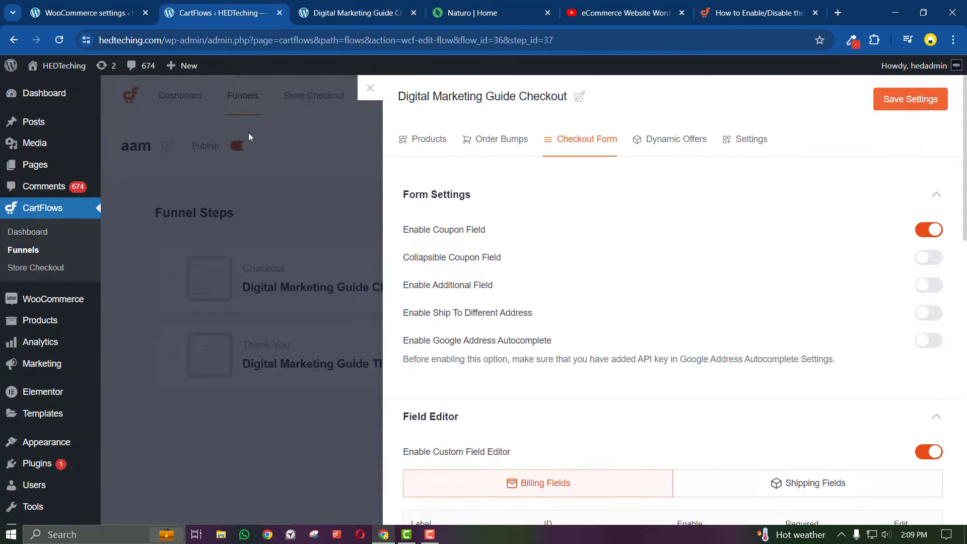
click(74, 6)
scroll(277, 393, down, 8)
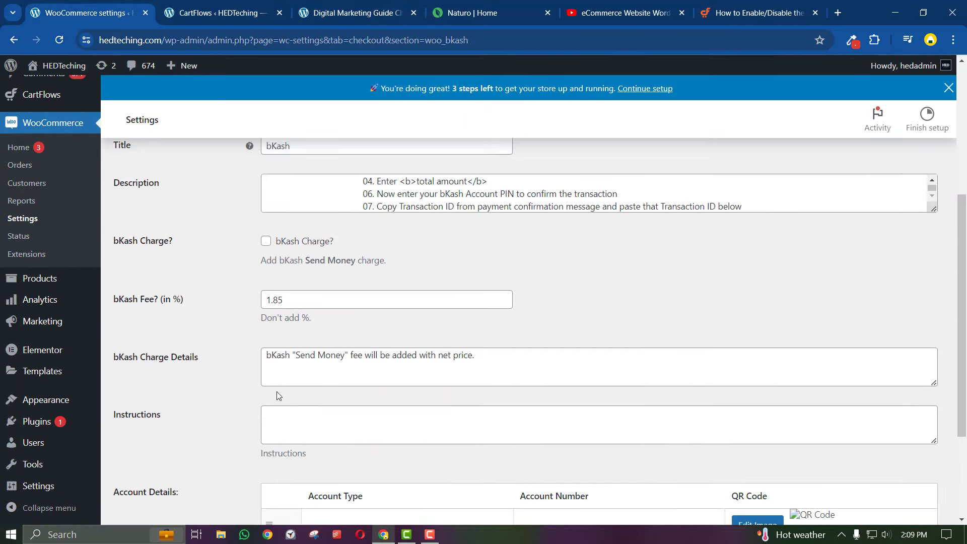
Show the tutorial paused at 44:36 and scroll its chapter list back to the top
scroll(284, 393, up, 8)
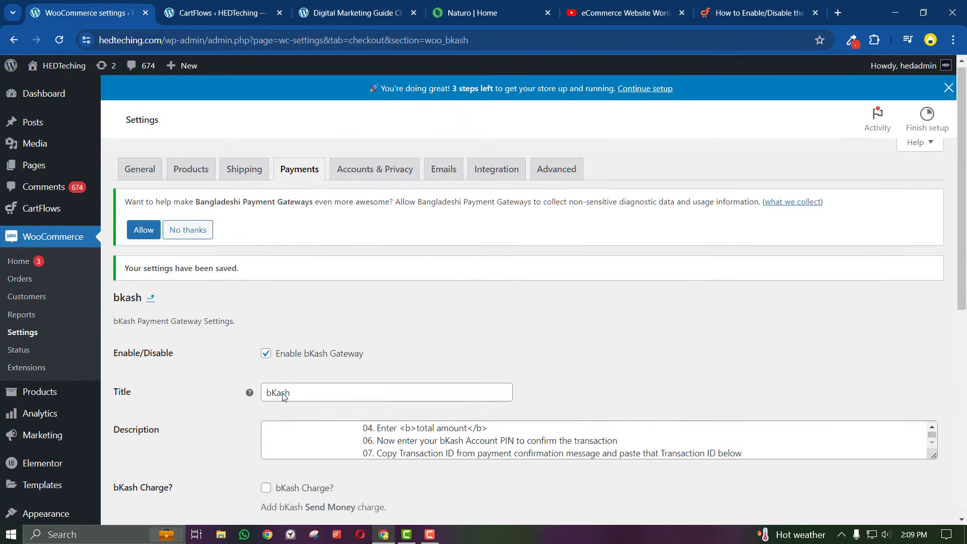
click(625, 13)
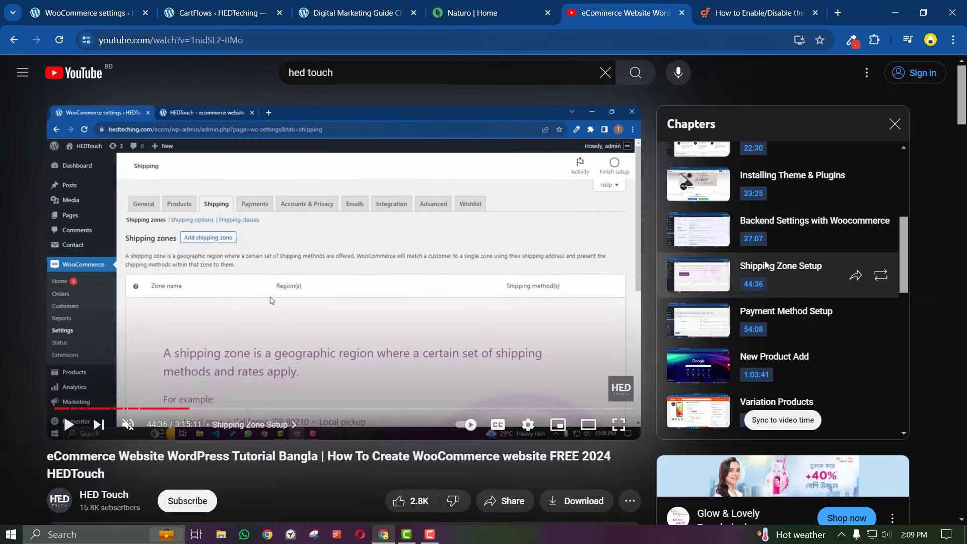
scroll(768, 282, up, 2)
scroll(766, 315, down, 4)
scroll(766, 314, down, 1)
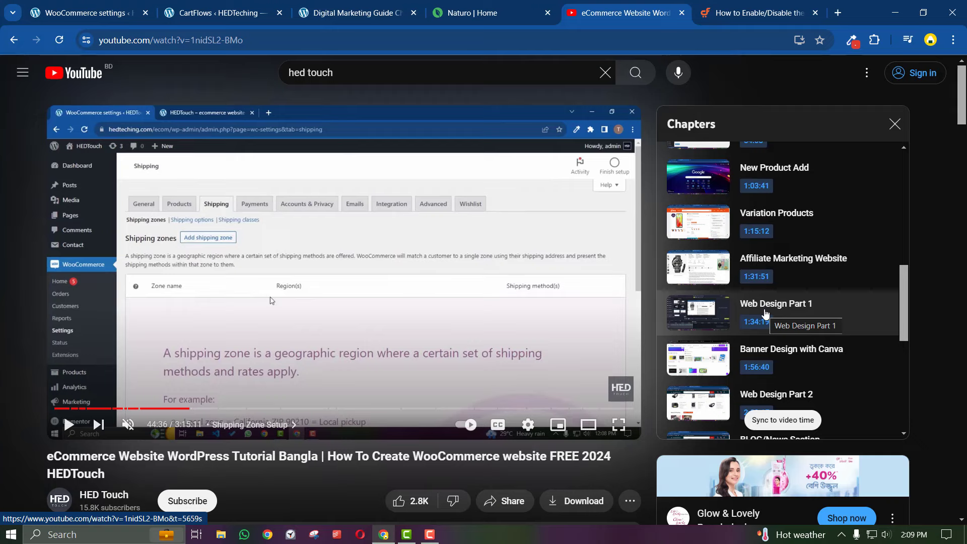
scroll(766, 314, up, 4)
scroll(766, 314, up, 5)
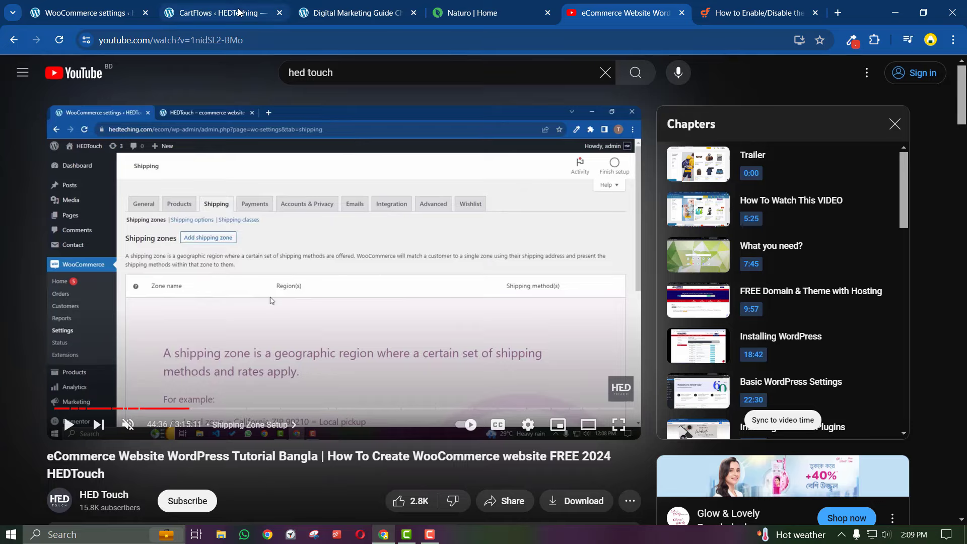
Return to the live aam checkout page and view its top
click(393, 12)
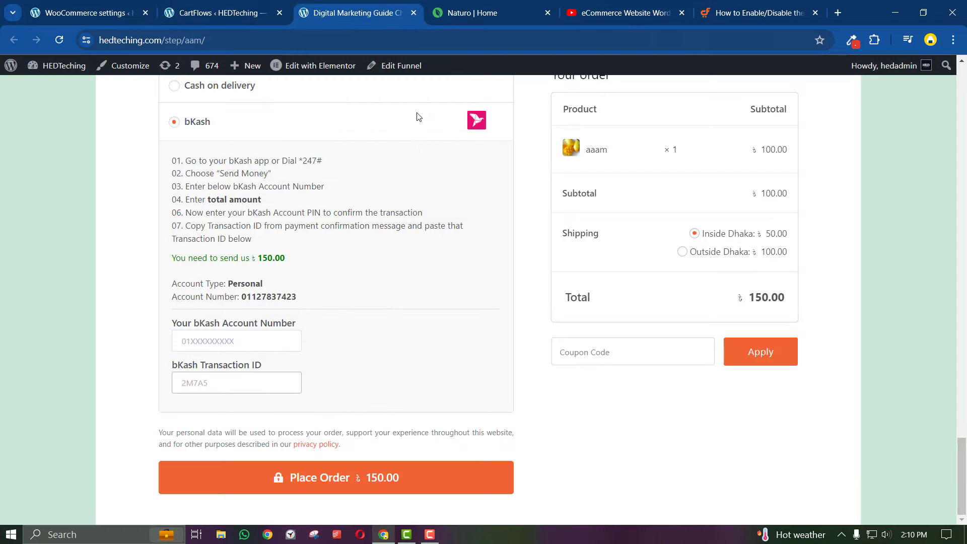
scroll(407, 216, up, 15)
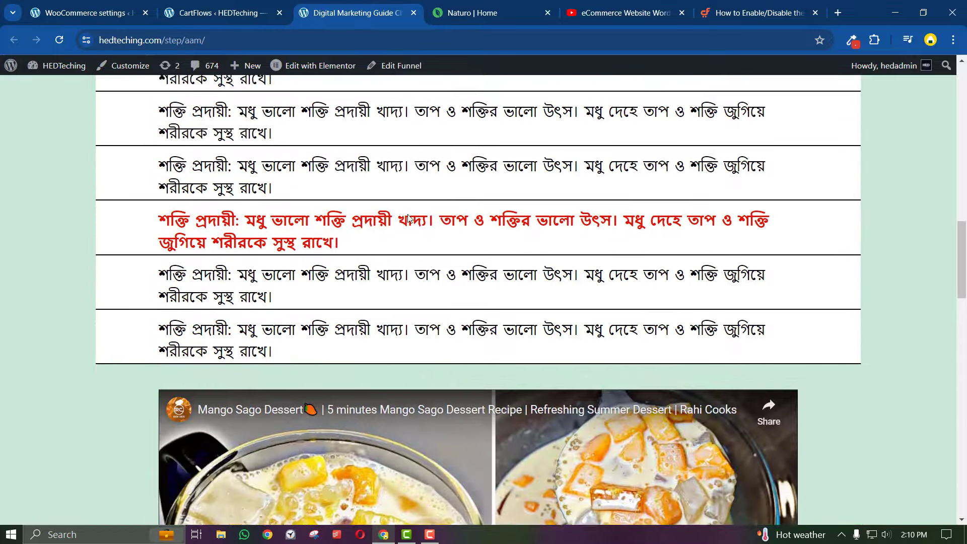
scroll(407, 217, up, 15)
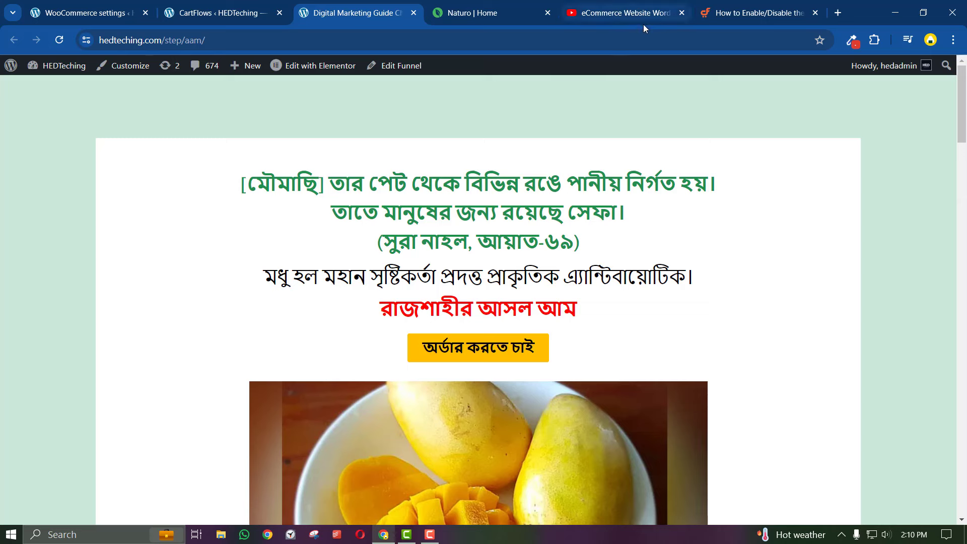
mouse_move(643, 24)
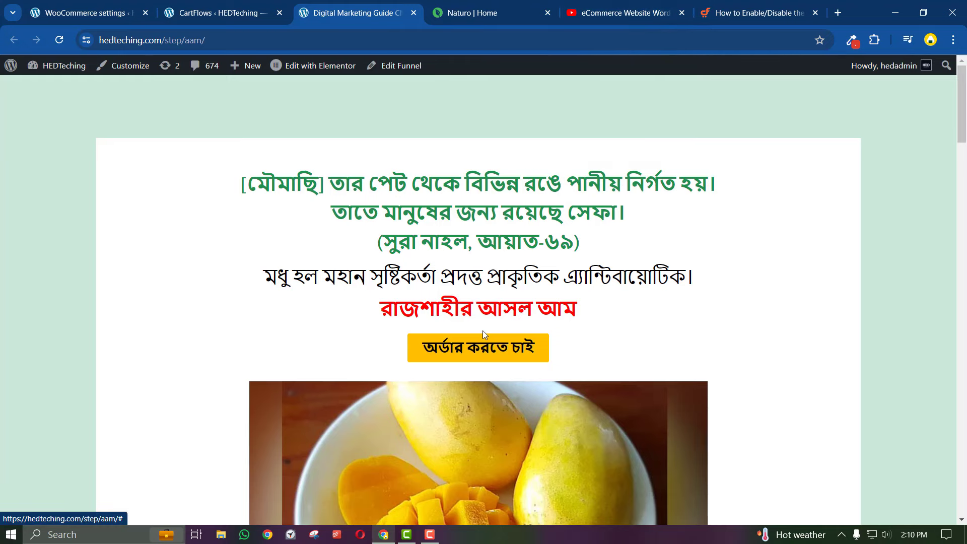
Select Cash on delivery under Payment, then scroll back up to the Rajshahi mango heading
scroll(480, 277, down, 15)
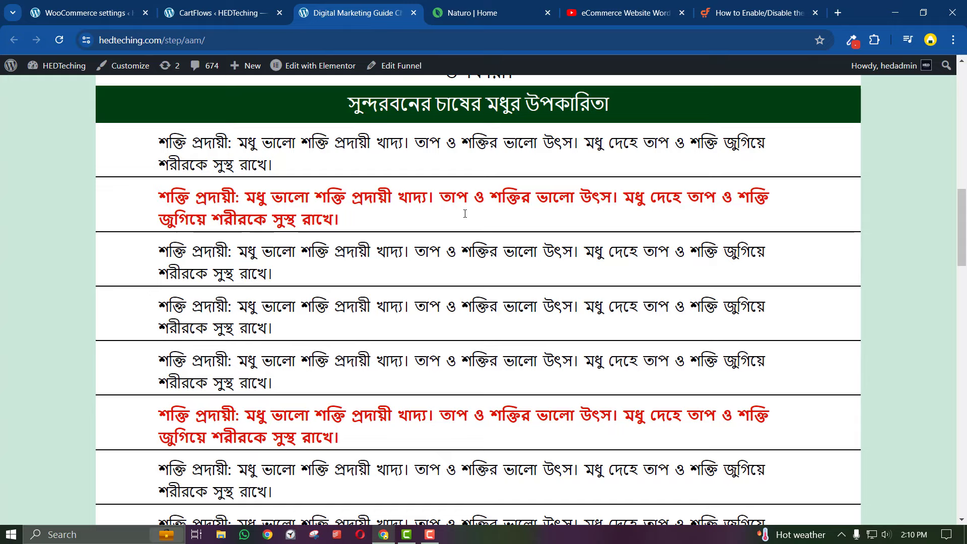
scroll(465, 214, down, 10)
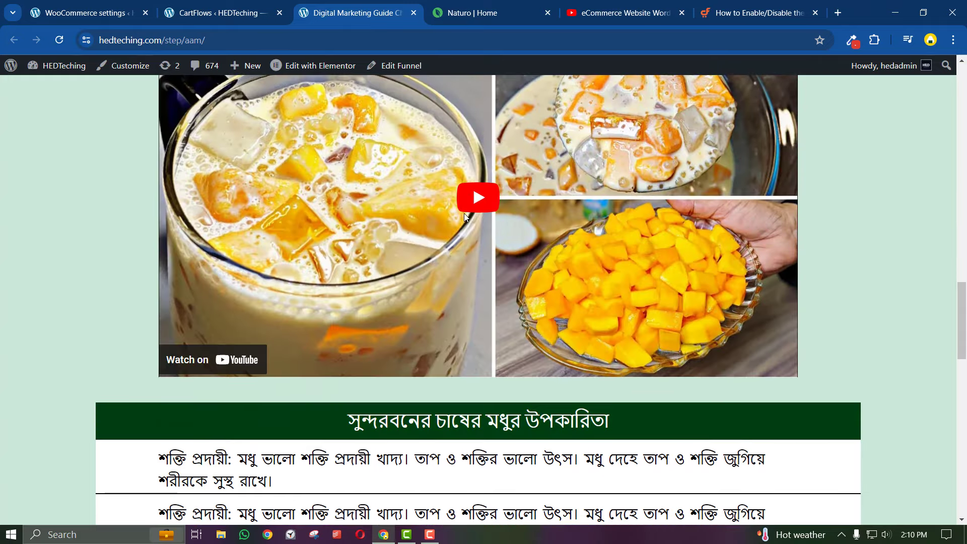
scroll(464, 223, down, 15)
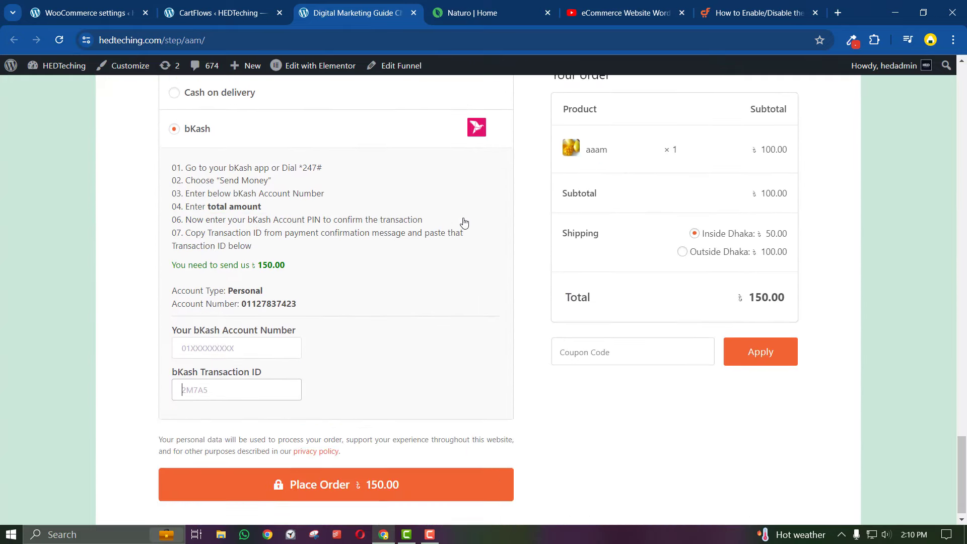
scroll(204, 238, up, 5)
click(176, 336)
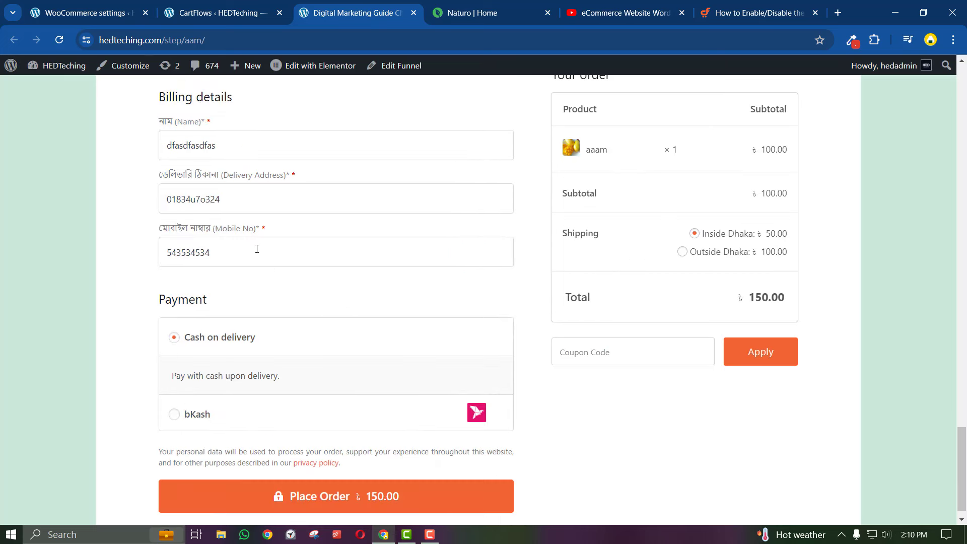
scroll(329, 313, down, 1)
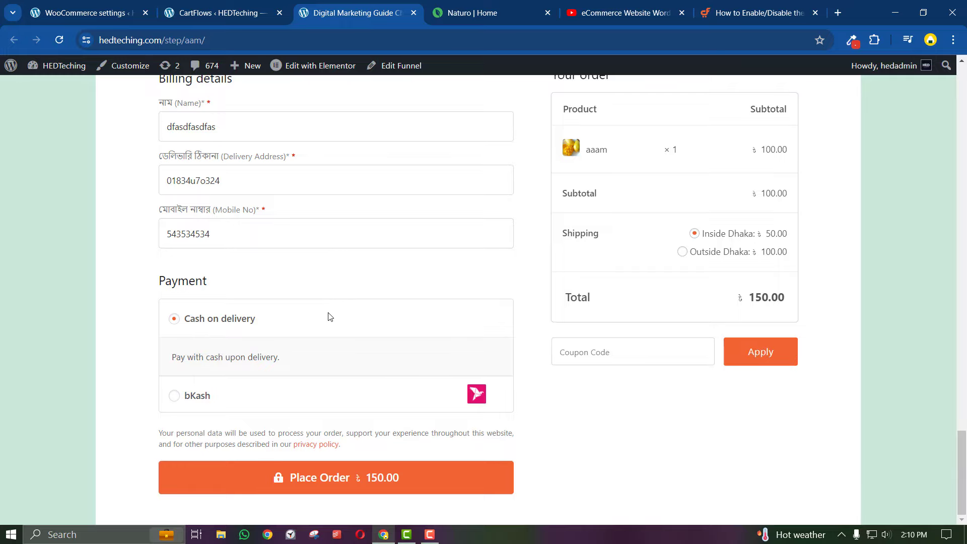
scroll(330, 317, up, 20)
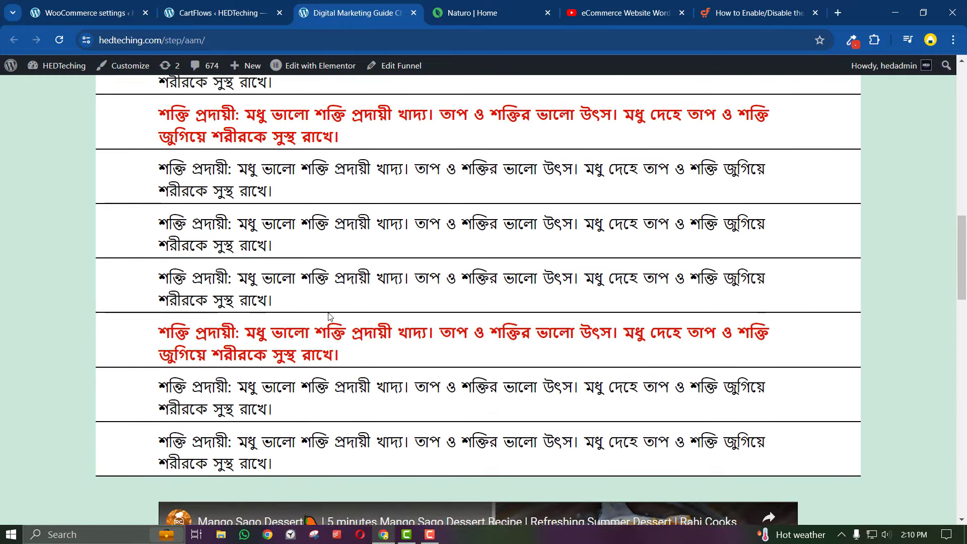
scroll(330, 316, up, 15)
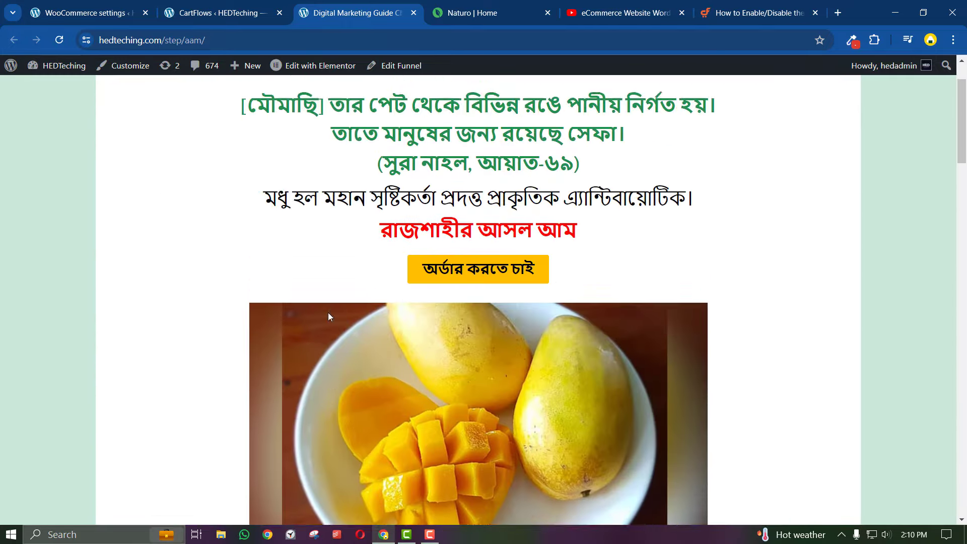
scroll(330, 316, up, 2)
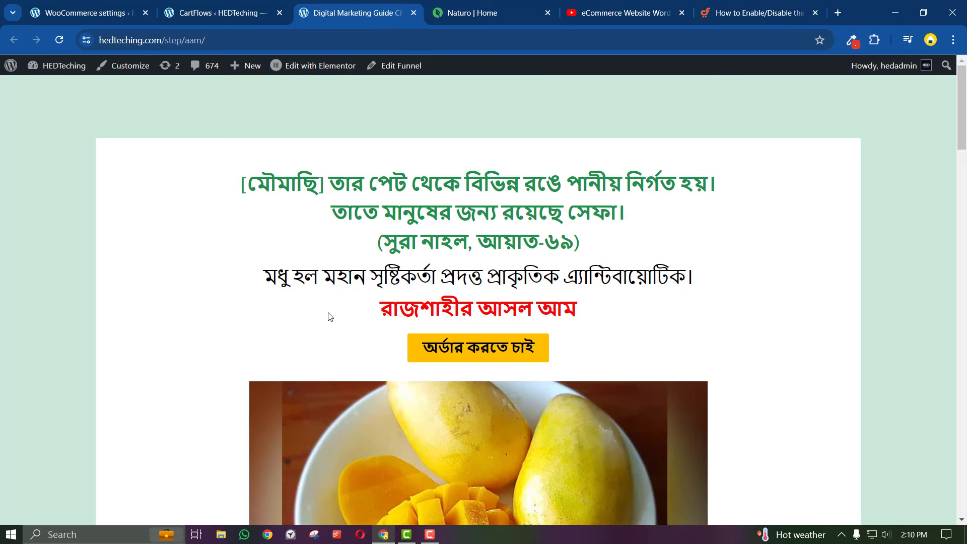
Scroll through the eCommerce tutorial video's page and description
click(625, 12)
scroll(412, 308, down, 15)
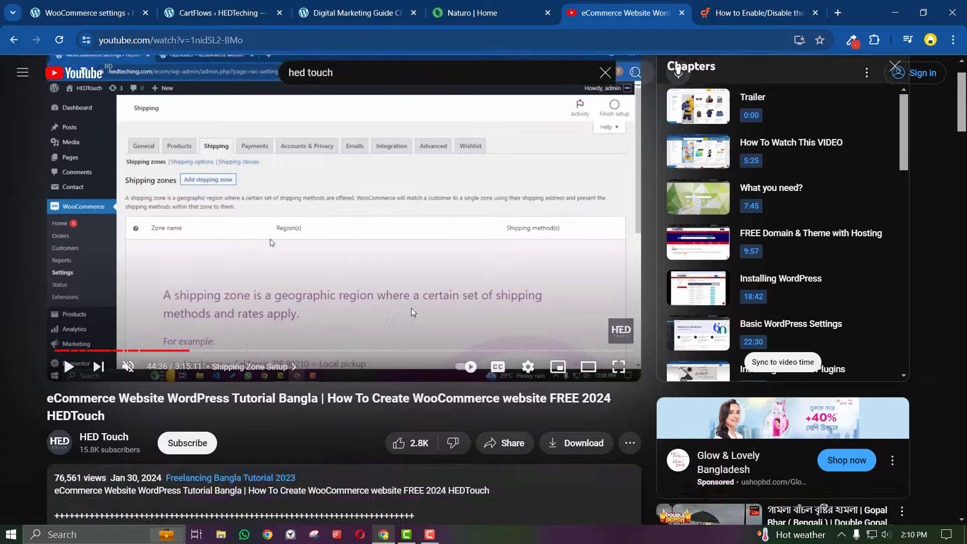
scroll(345, 342, down, 20)
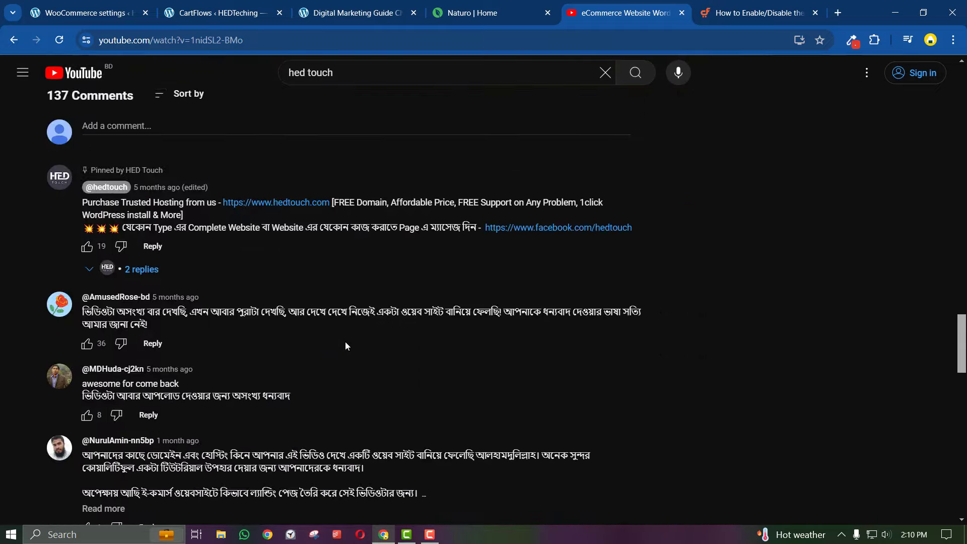
scroll(346, 346, down, 5)
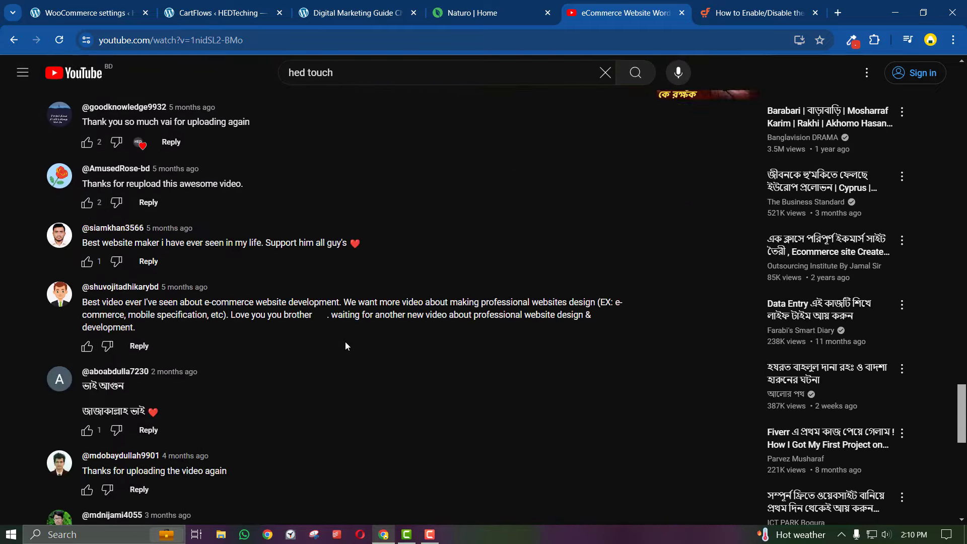
scroll(345, 346, up, 12)
scroll(345, 346, up, 20)
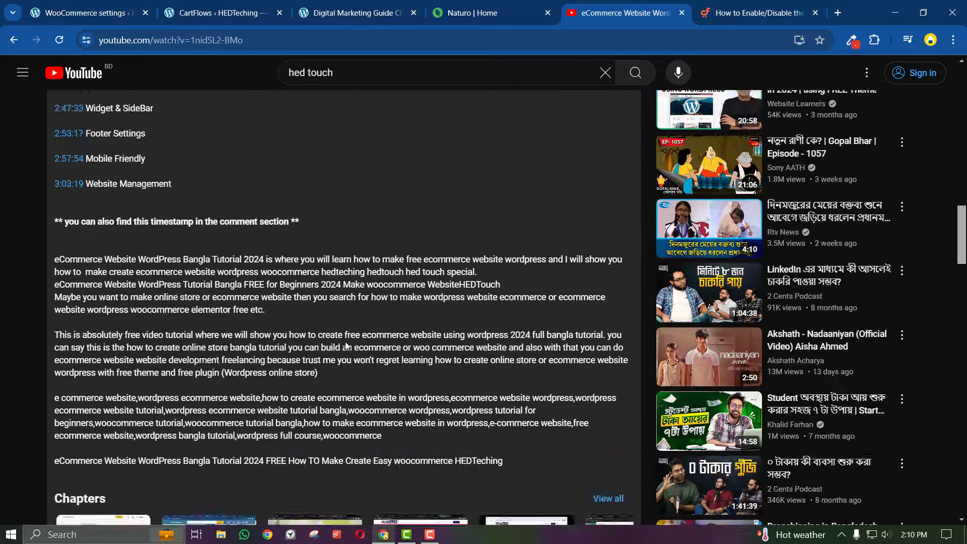
scroll(346, 346, up, 5)
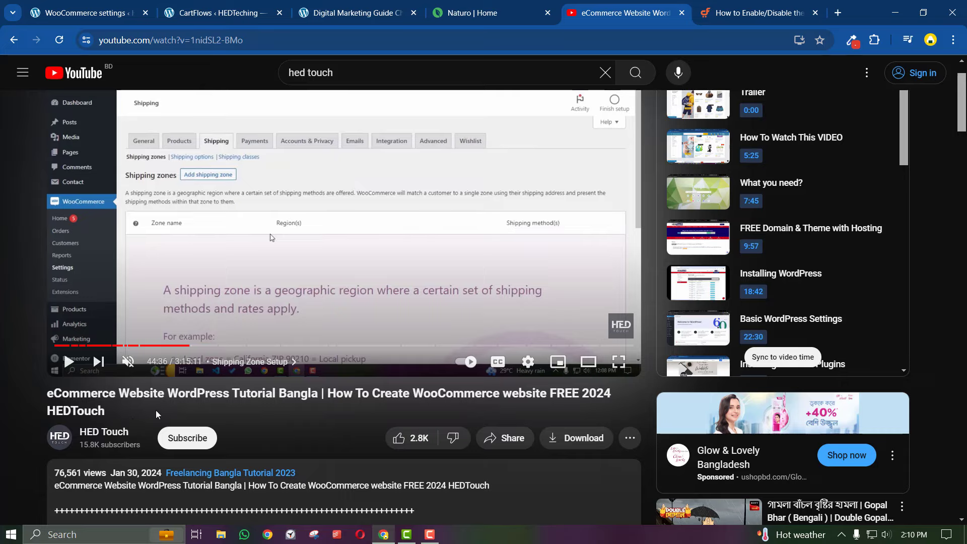
scroll(156, 411, up, 2)
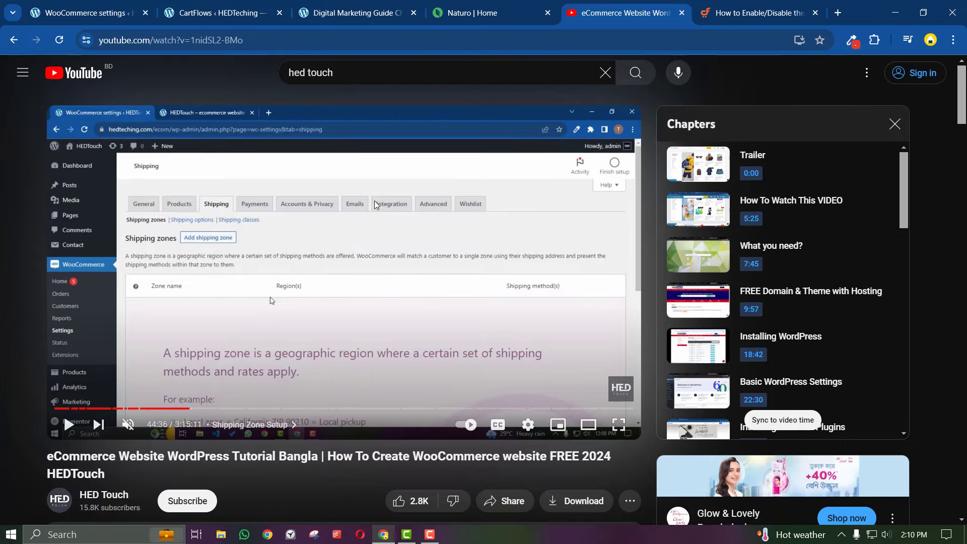
Look over the Naturo honey product page
click(436, 7)
scroll(403, 172, up, 6)
scroll(404, 165, up, 20)
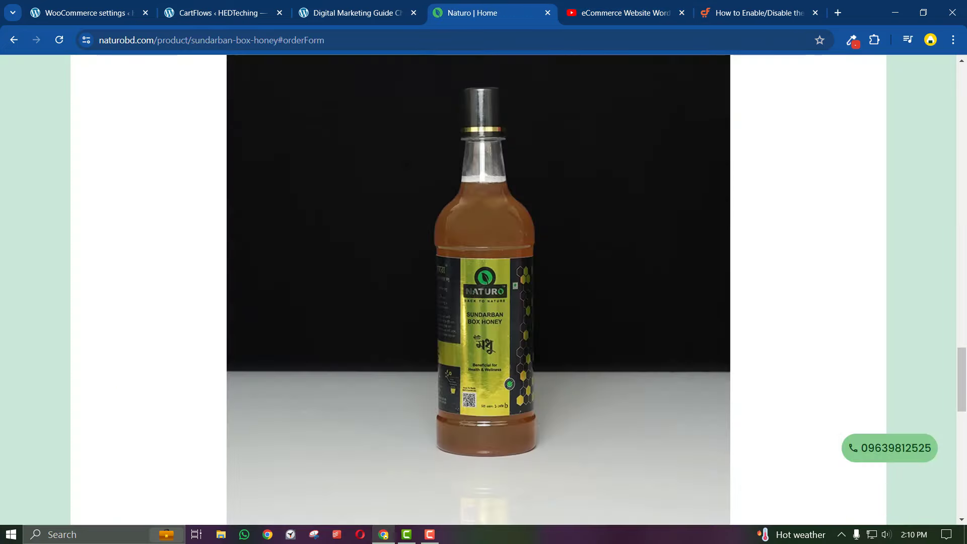
scroll(404, 164, up, 15)
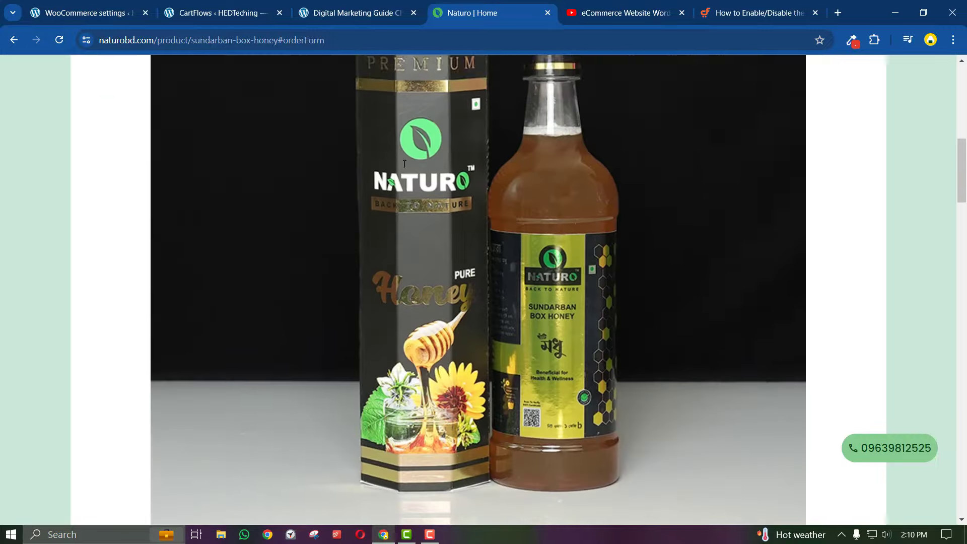
scroll(405, 164, down, 20)
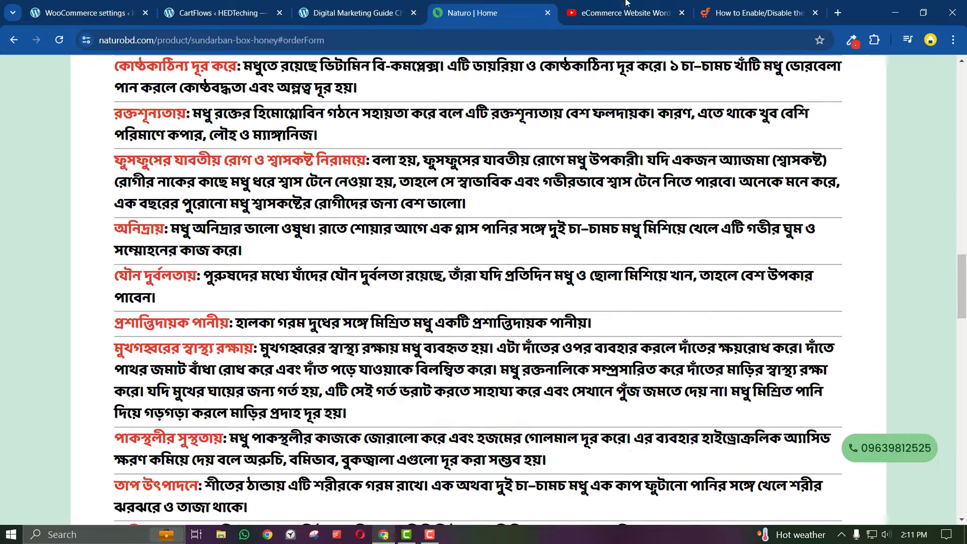
Back on the tutorial, open the hedtouch.com hosting link in the description
click(630, 13)
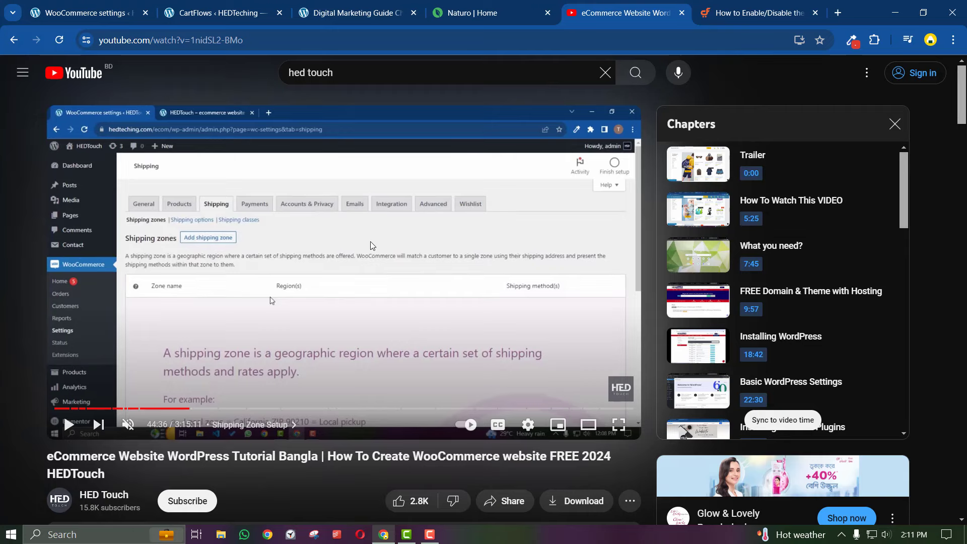
scroll(344, 264, down, 3)
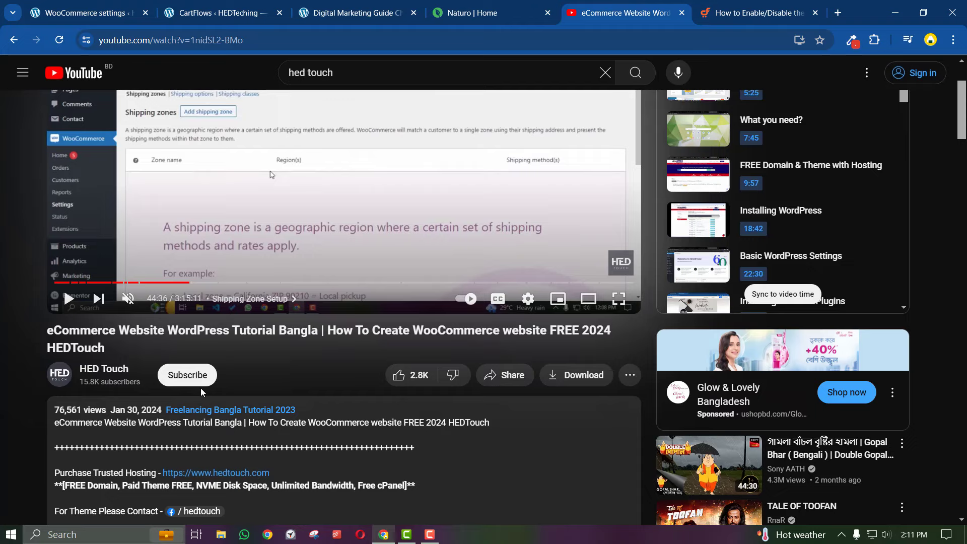
scroll(251, 414, down, 2)
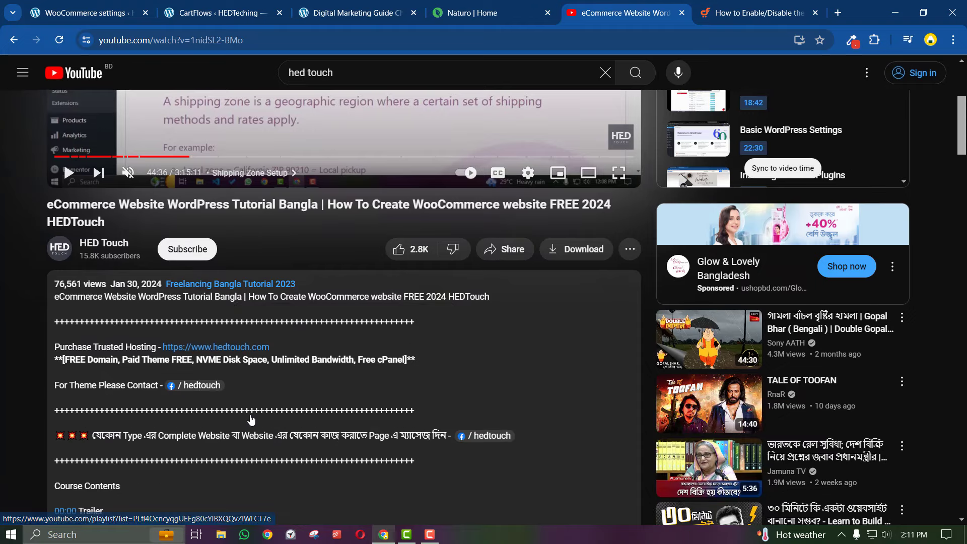
scroll(251, 415, down, 3)
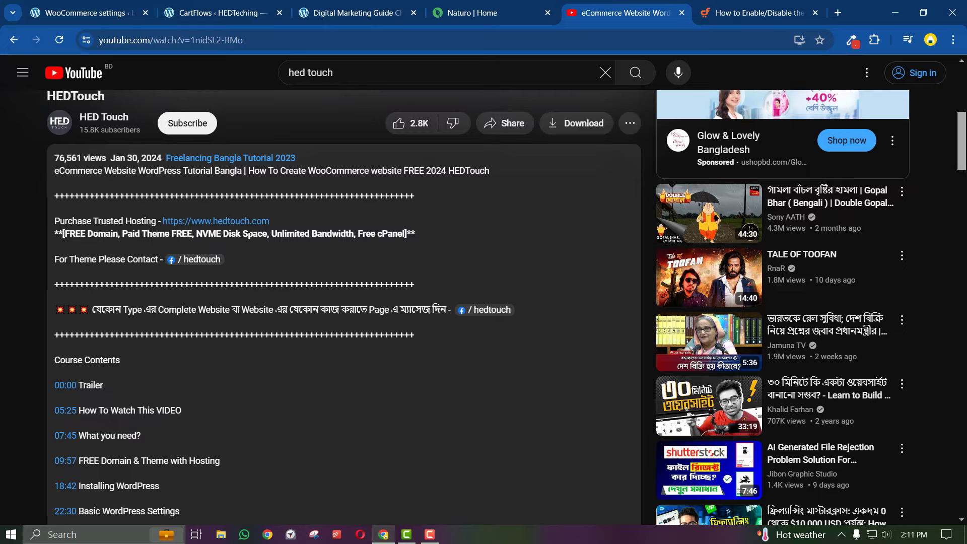
click(241, 222)
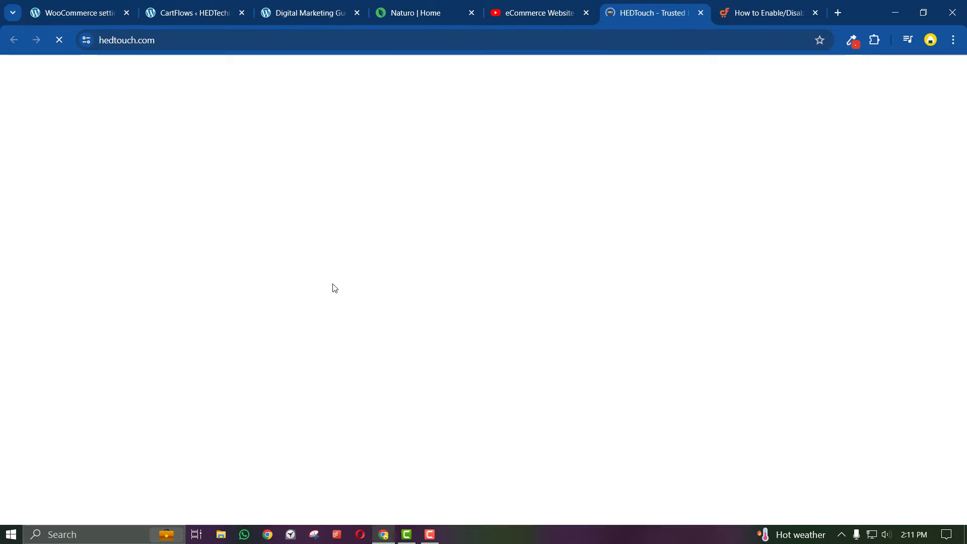
Glance at the HEDTouch site, then return to the Naturo Sundarban box honey page
click(535, 11)
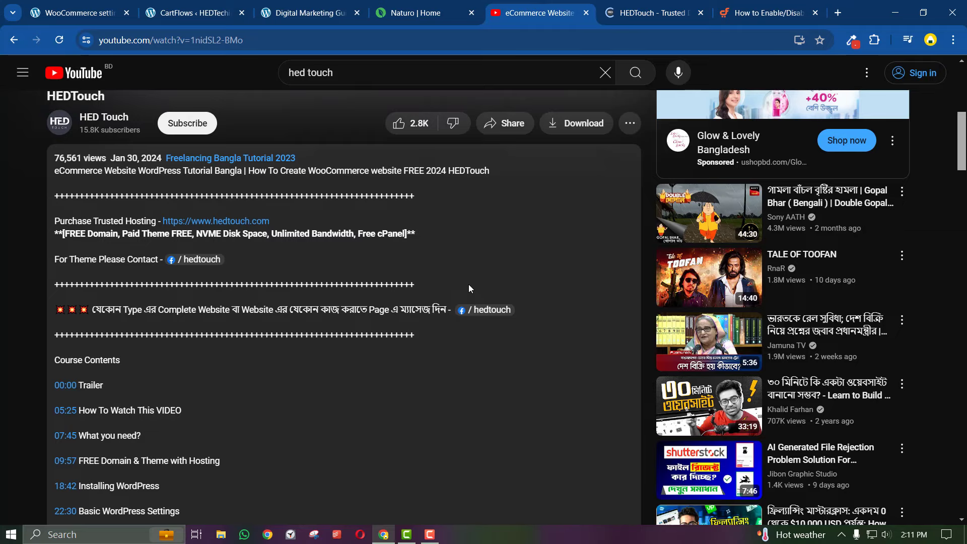
scroll(466, 288, up, 5)
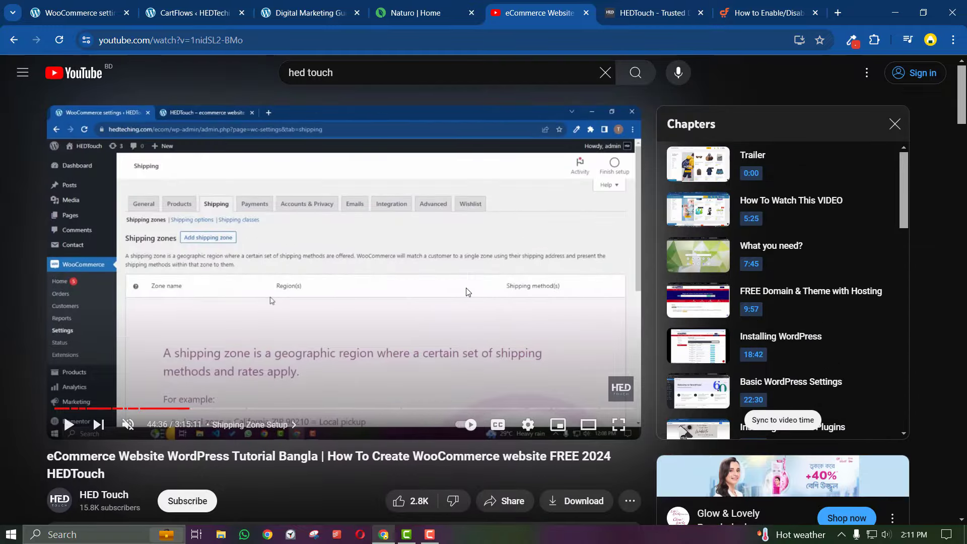
key(ctrl+Tab)
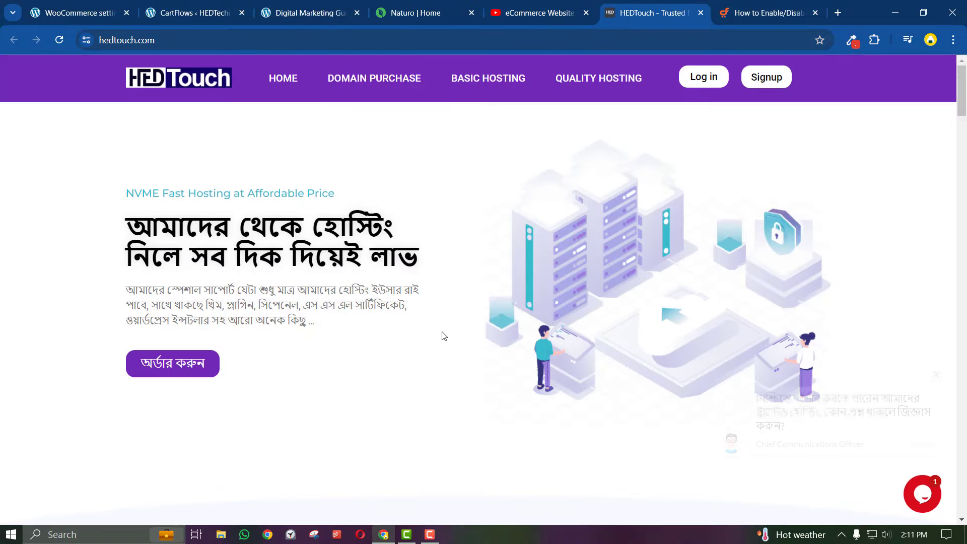
key(ctrl+shift+Tab)
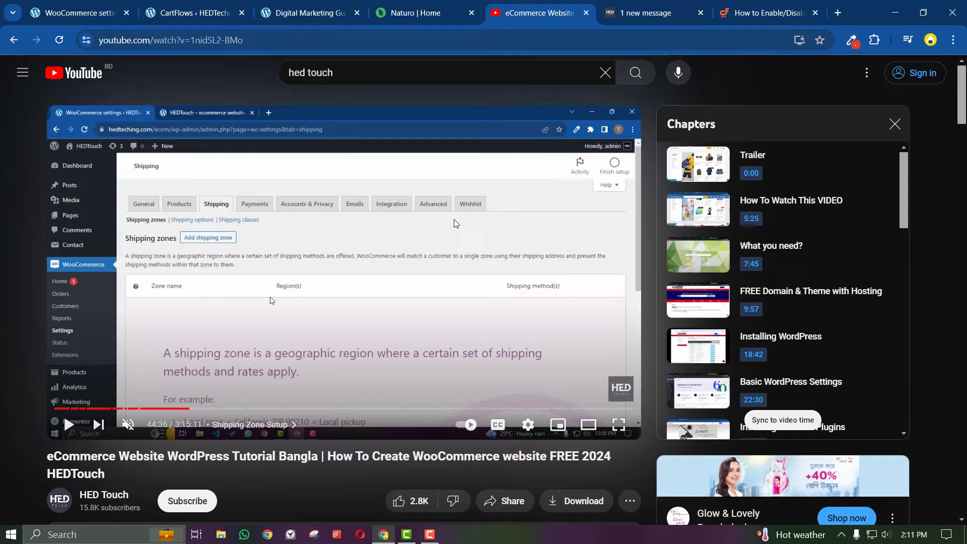
click(408, 12)
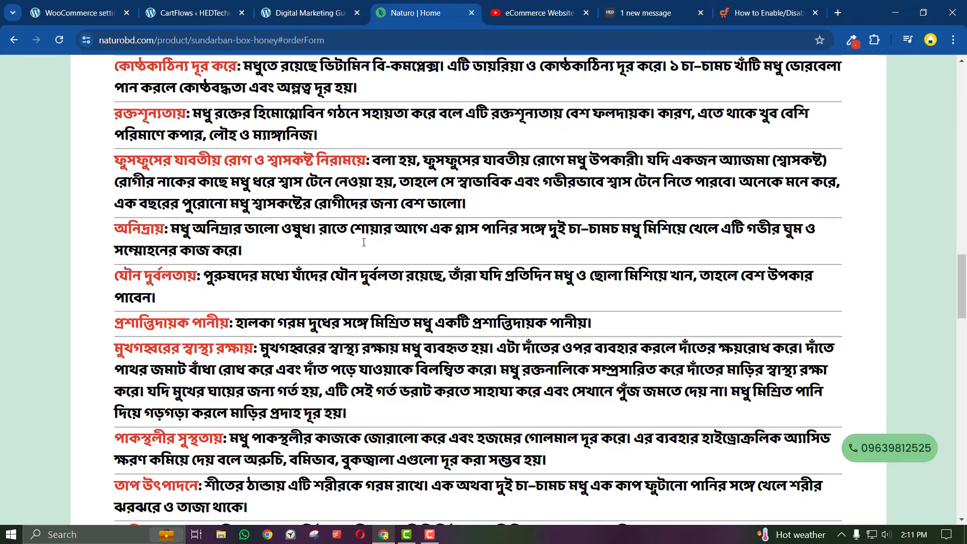
scroll(356, 302, up, 2)
scroll(355, 303, up, 15)
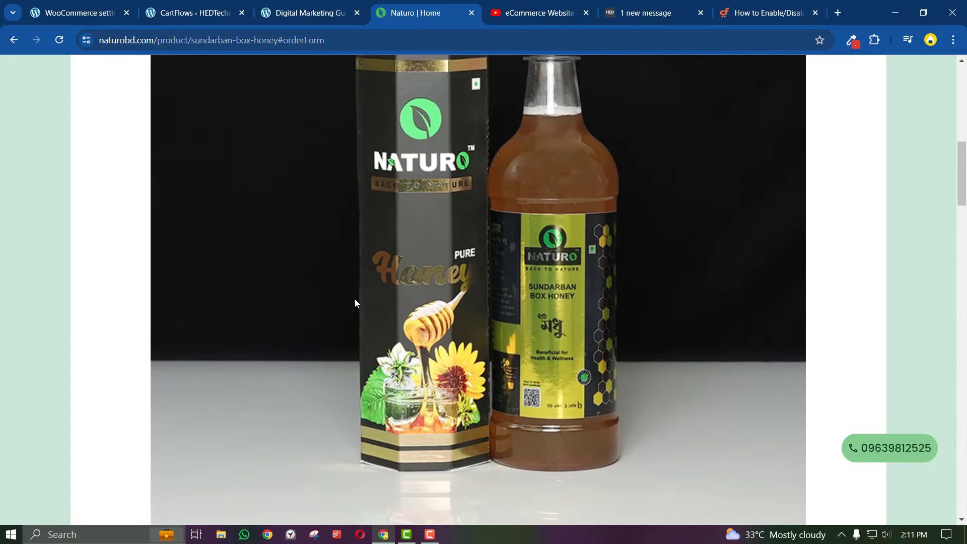
scroll(355, 303, up, 3)
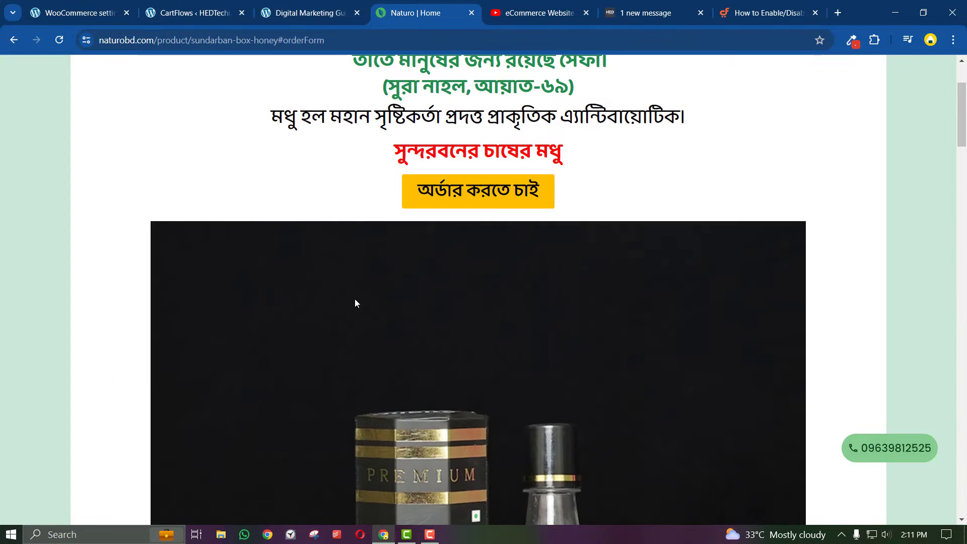